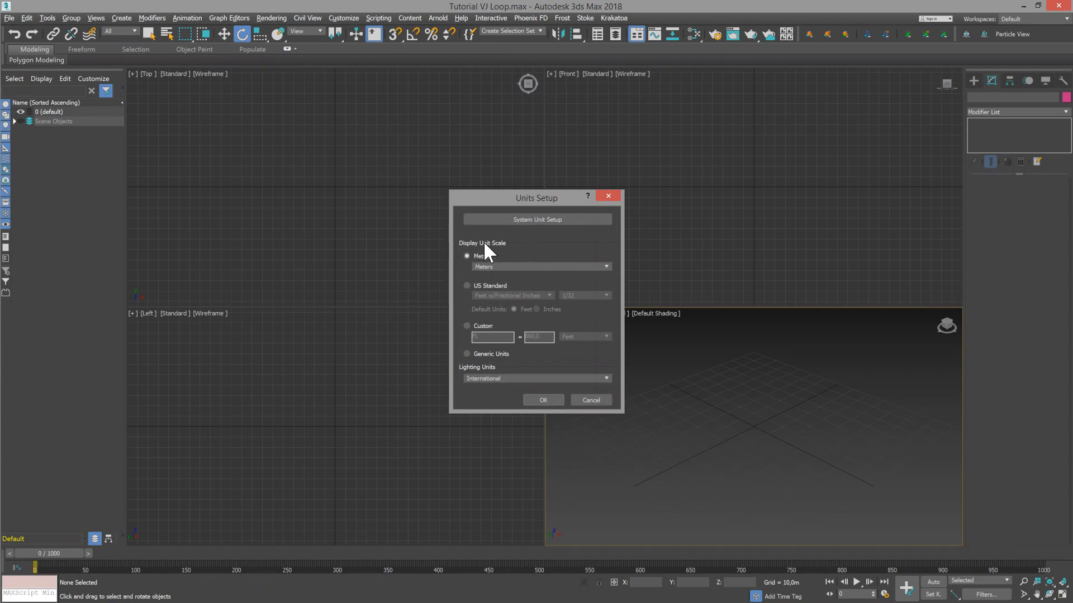
Step: Check the system and display unit settings and the time configuration, accepting each without changes
{"action": "left_click", "coordinate": [534, 221]}
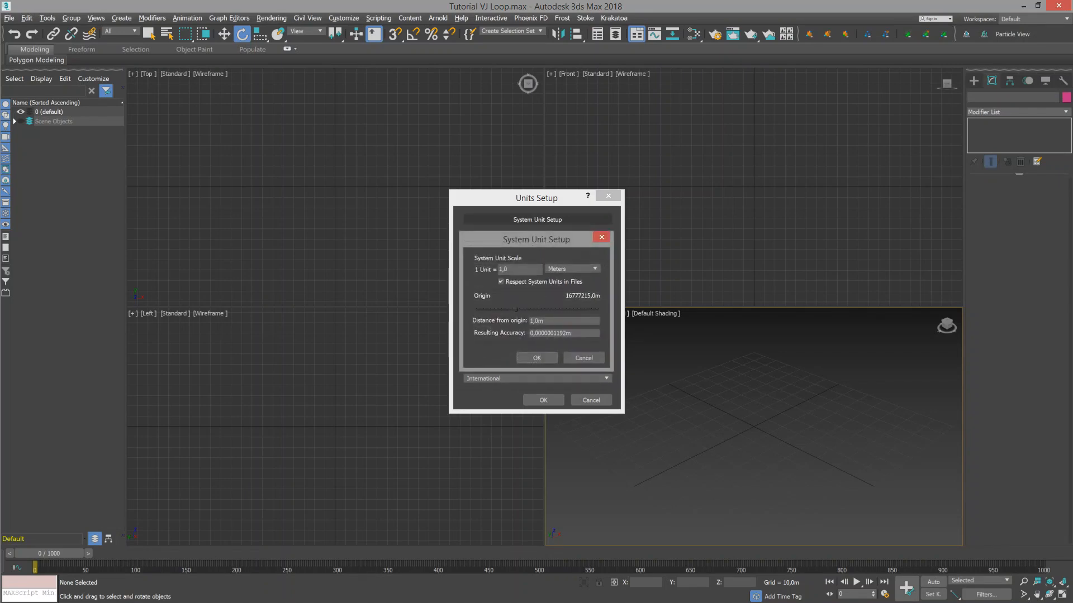
{"action": "left_click", "coordinate": [536, 358]}
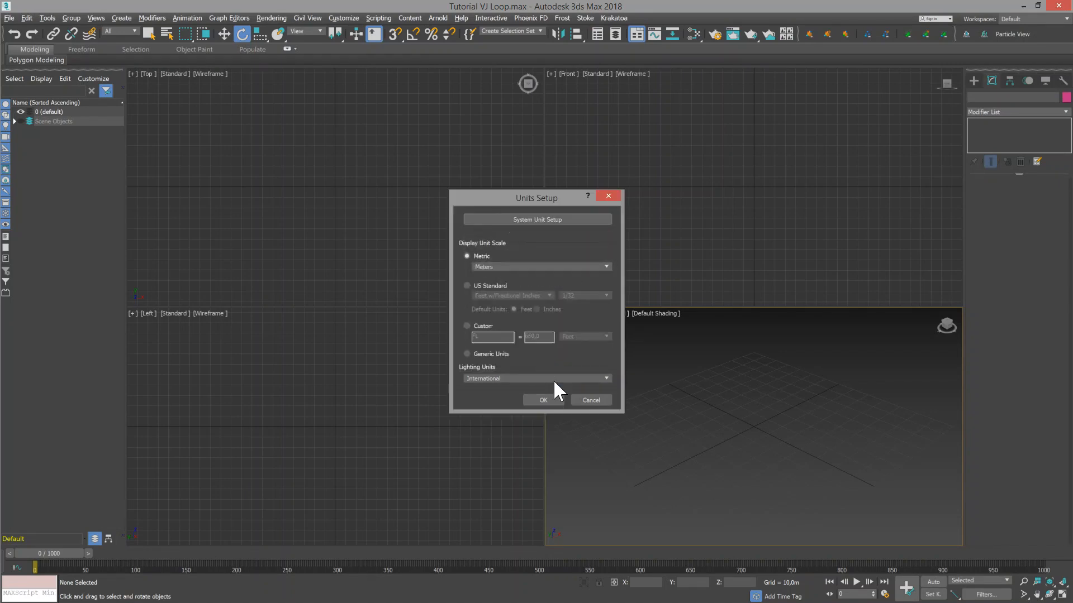
{"action": "left_click", "coordinate": [542, 400]}
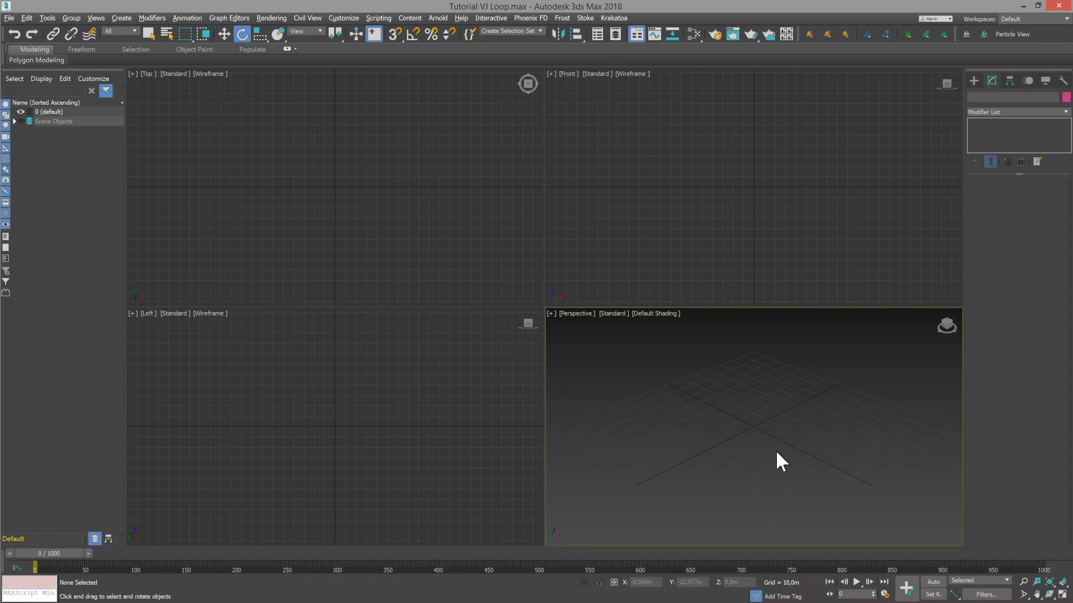
{"action": "left_click", "coordinate": [884, 594]}
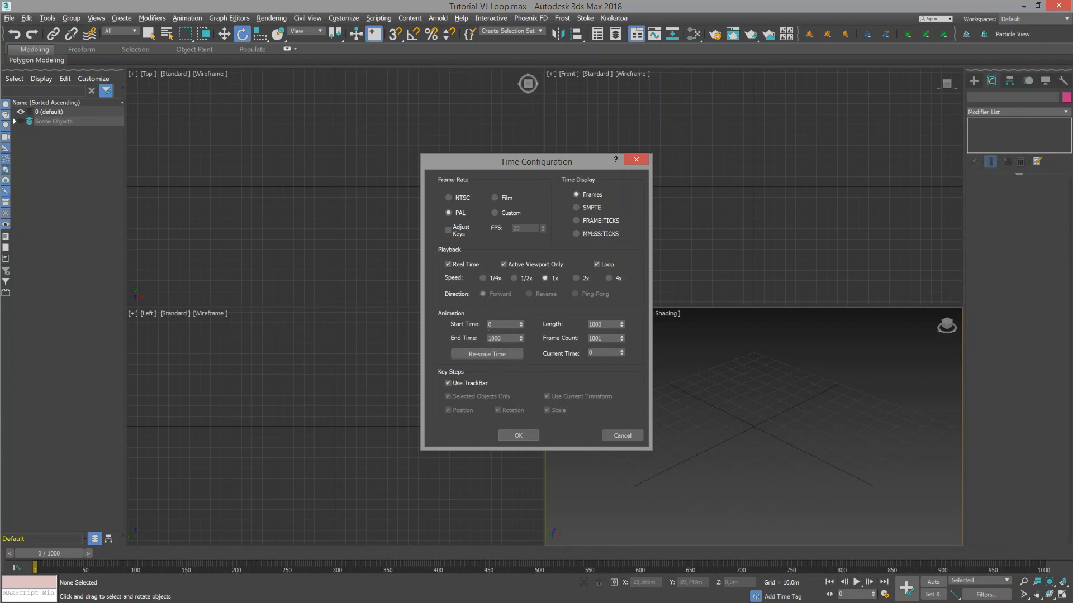
{"action": "left_click", "coordinate": [519, 434]}
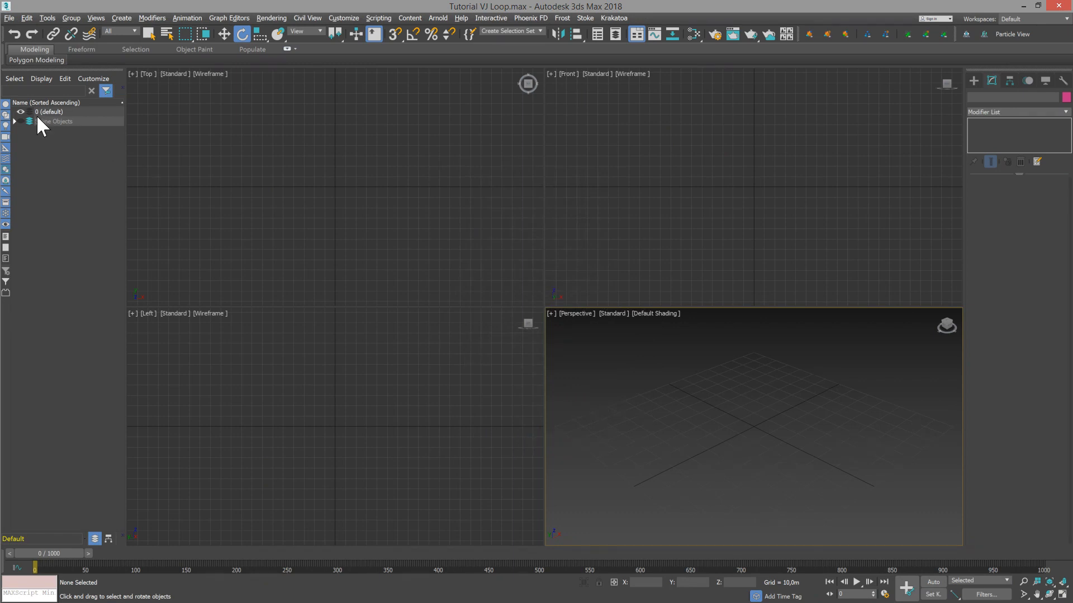
Step: Unhide and expand the Scene Objects layer, and place a tyFlow object beside the tube in the perspective view
{"action": "left_click", "coordinate": [20, 121]}
{"action": "left_click", "coordinate": [13, 121]}
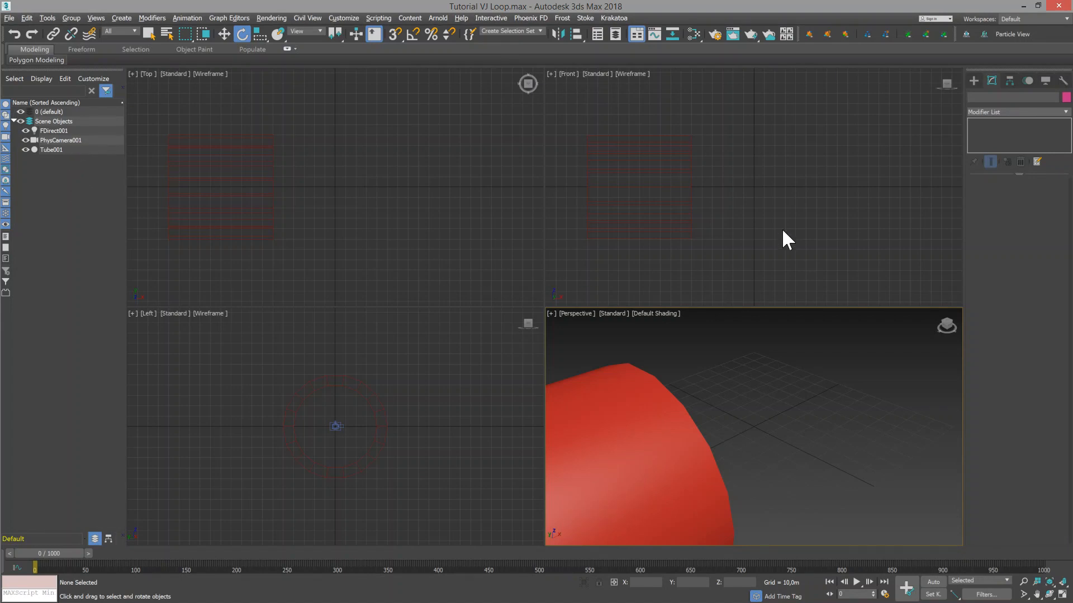
{"action": "left_click", "coordinate": [973, 80]}
{"action": "left_click", "coordinate": [1038, 201]}
{"action": "left_click", "coordinate": [779, 388]}
{"action": "left_click_drag", "start_coordinate": [804, 388], "coordinate": [833, 385]}
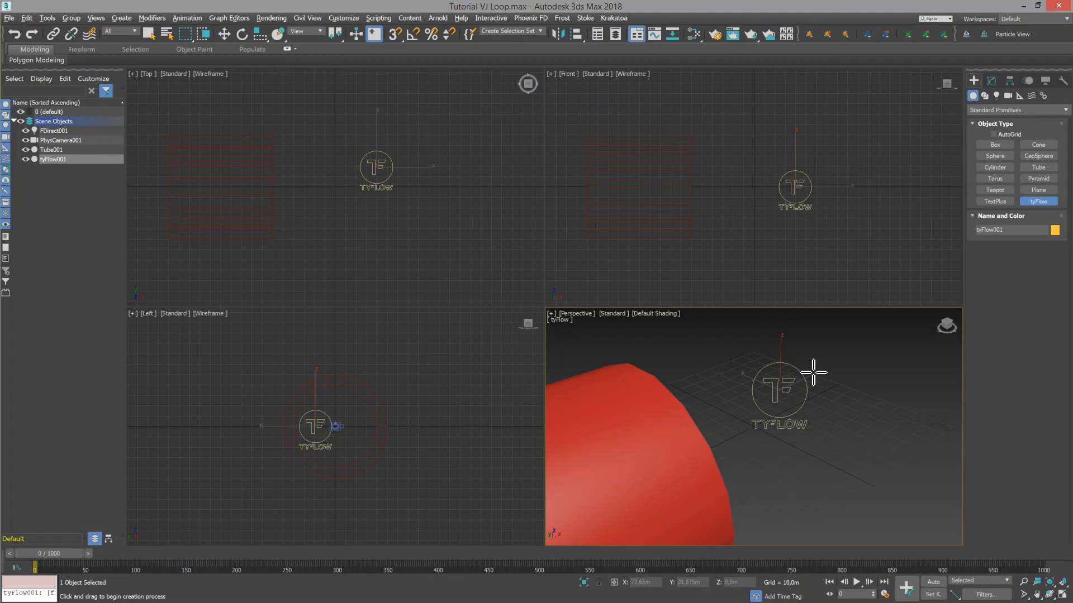
Step: Open the tyFlow object's editor and start a new event with a Birth operator
{"action": "key", "text": "alt+w"}
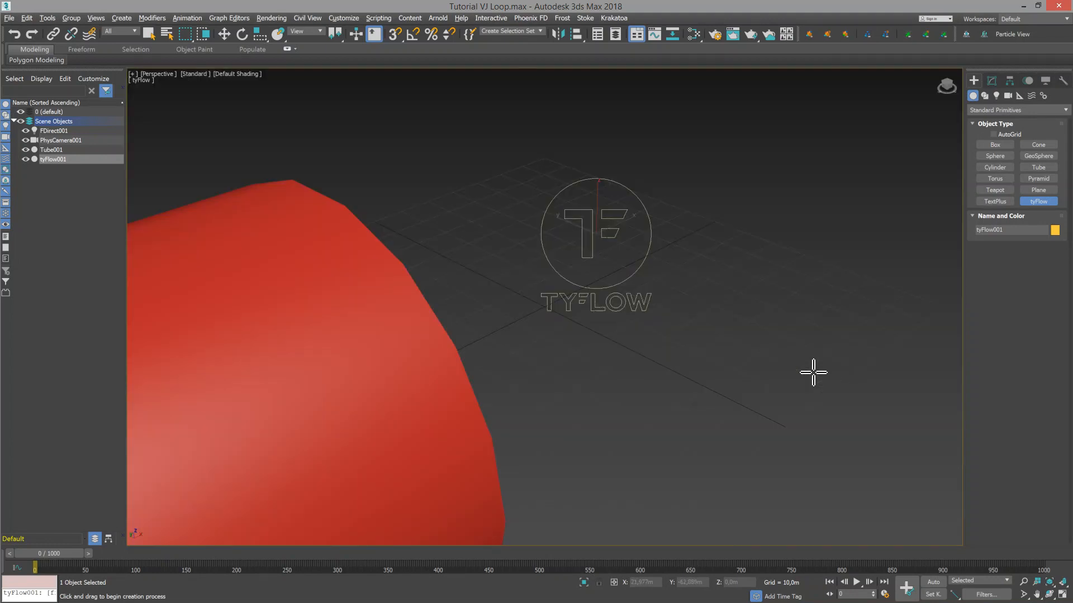
{"action": "middle_click_drag", "start_coordinate": [565, 306], "coordinate": [531, 298], "text": "alt"}
{"action": "scroll", "coordinate": [531, 298], "scroll_direction": "down", "scroll_amount": 4}
{"action": "left_click", "coordinate": [994, 78]}
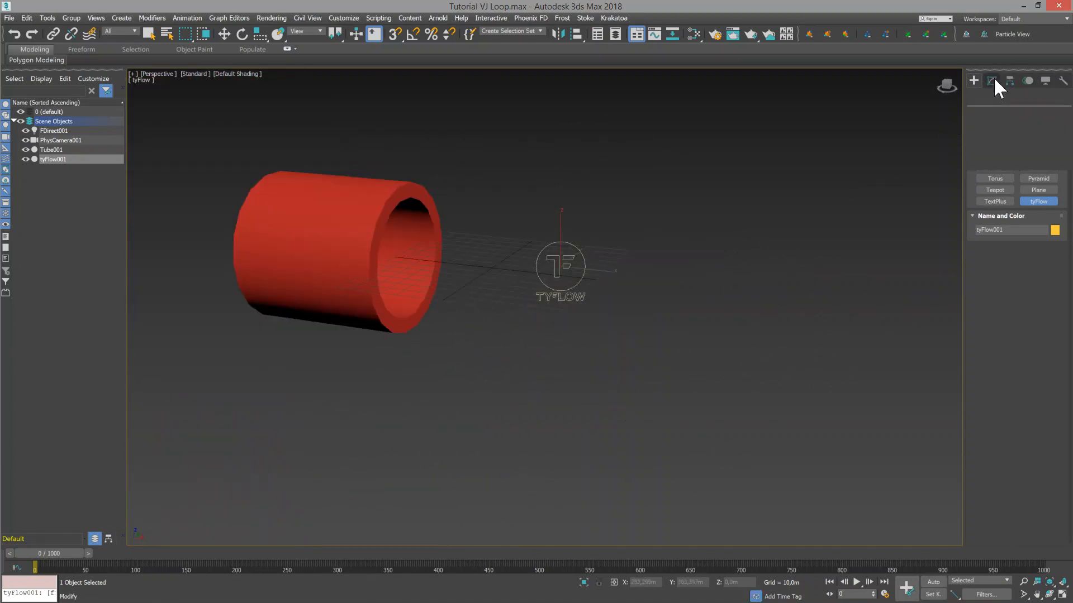
{"action": "key", "text": "e"}
{"action": "left_click", "coordinate": [990, 209]}
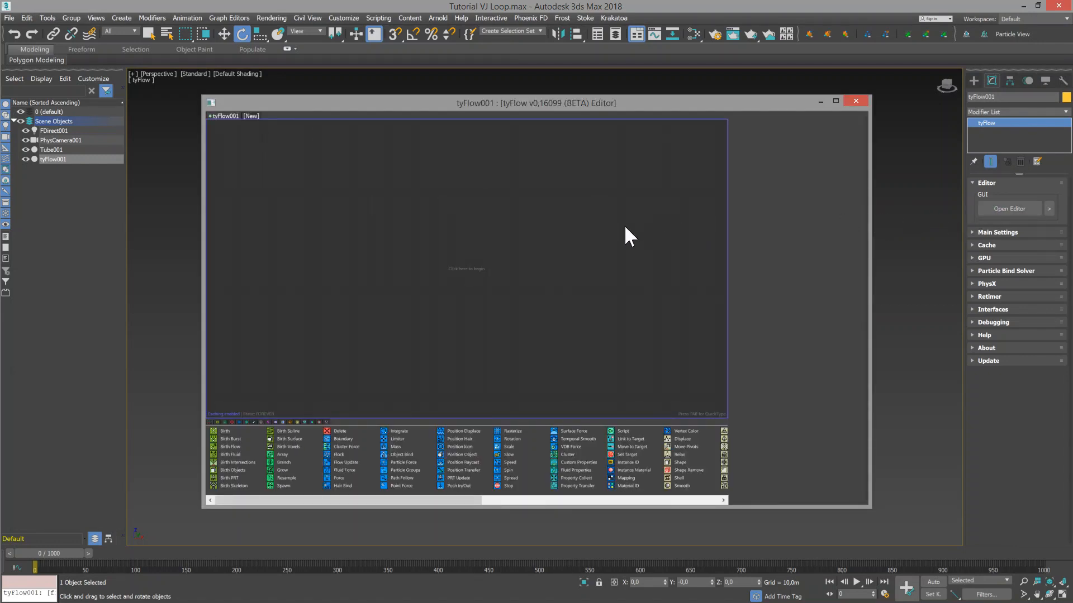
{"action": "left_click", "coordinate": [625, 224]}
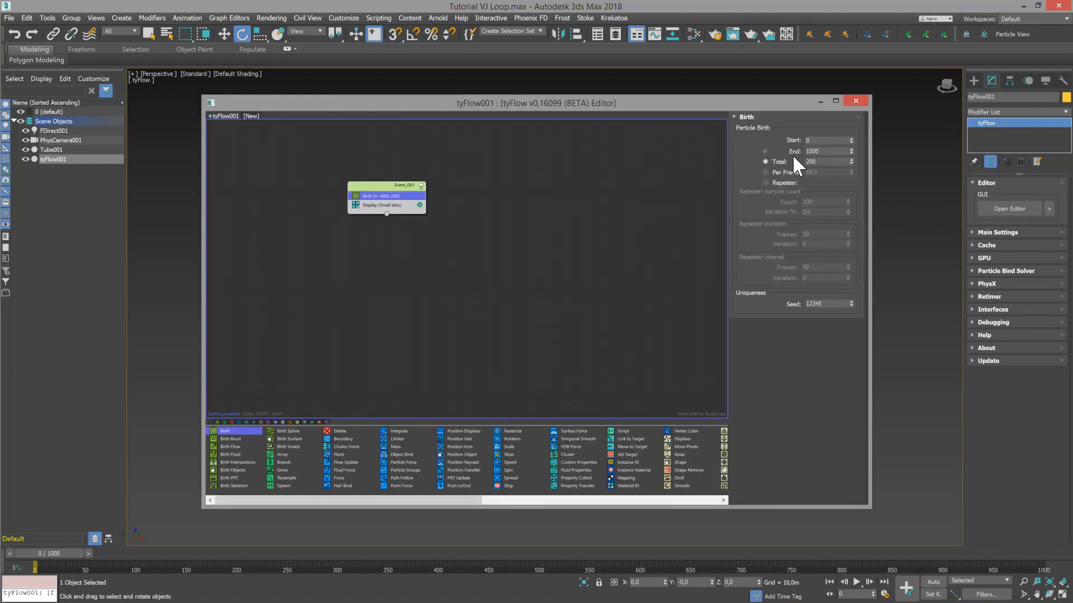
Step: Set the Birth operator's end to frame 300 and its total to 10 particles
{"action": "double_click", "coordinate": [816, 151]}
{"action": "type", "text": "30"}
{"action": "key", "text": "Tab"}
{"action": "type", "text": "10"}
{"action": "key", "text": "Return"}
Step: Add a Position Object operator below Birth in the event and pick Tube001 as its object
{"action": "left_click_drag", "start_coordinate": [461, 454], "coordinate": [364, 204]}
{"action": "left_click", "coordinate": [775, 238]}
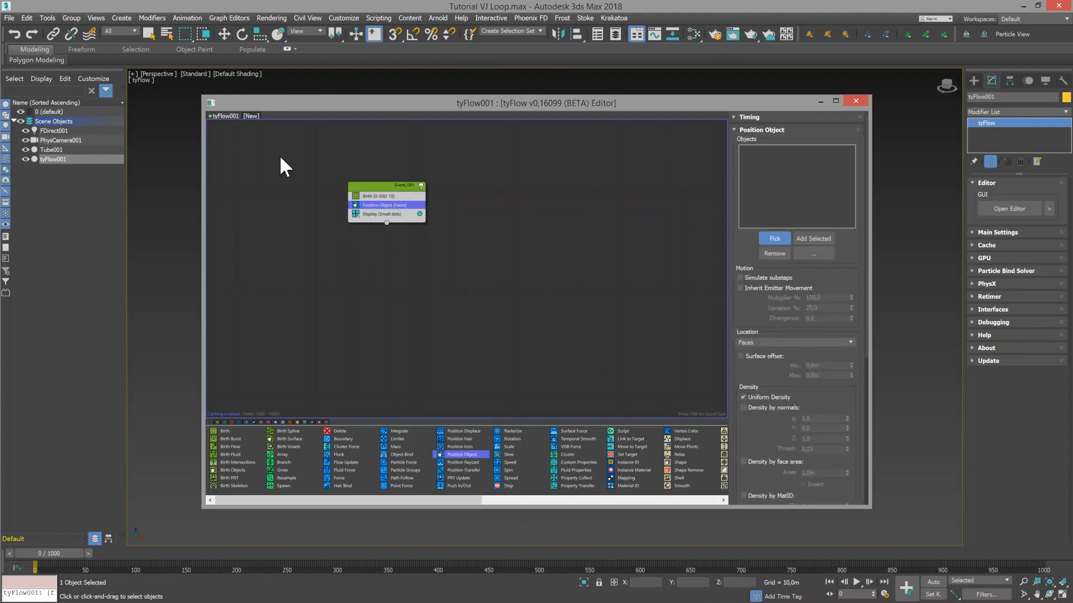
{"action": "left_click", "coordinate": [51, 150]}
{"action": "left_click_drag", "start_coordinate": [505, 99], "coordinate": [411, 86]}
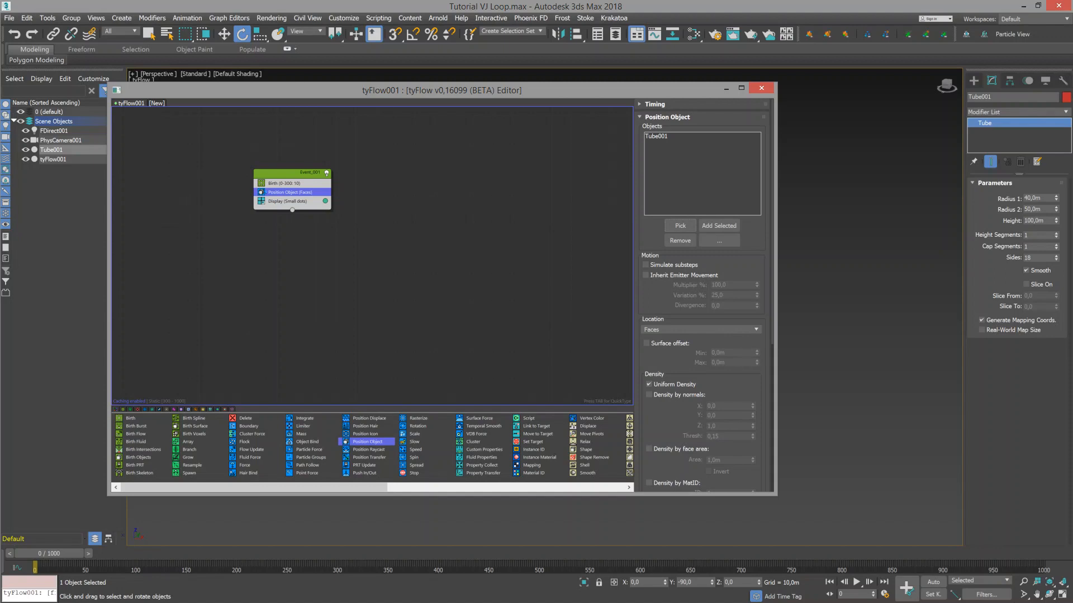
Step: Set the Position Object operator's location to Volume and close the tyFlow editor
{"action": "left_click", "coordinate": [223, 30]}
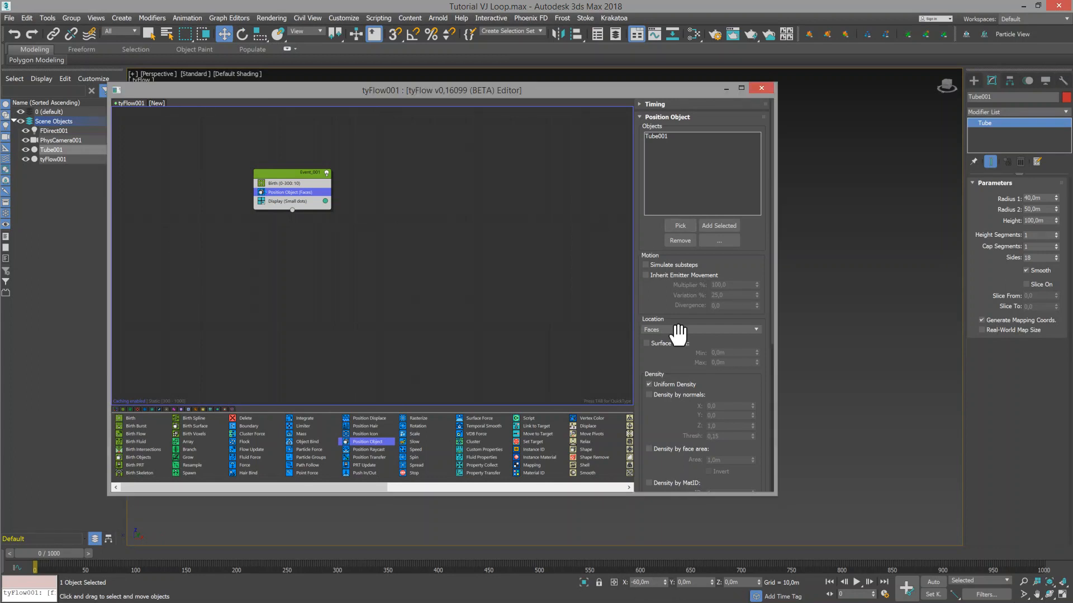
{"action": "left_click", "coordinate": [687, 328]}
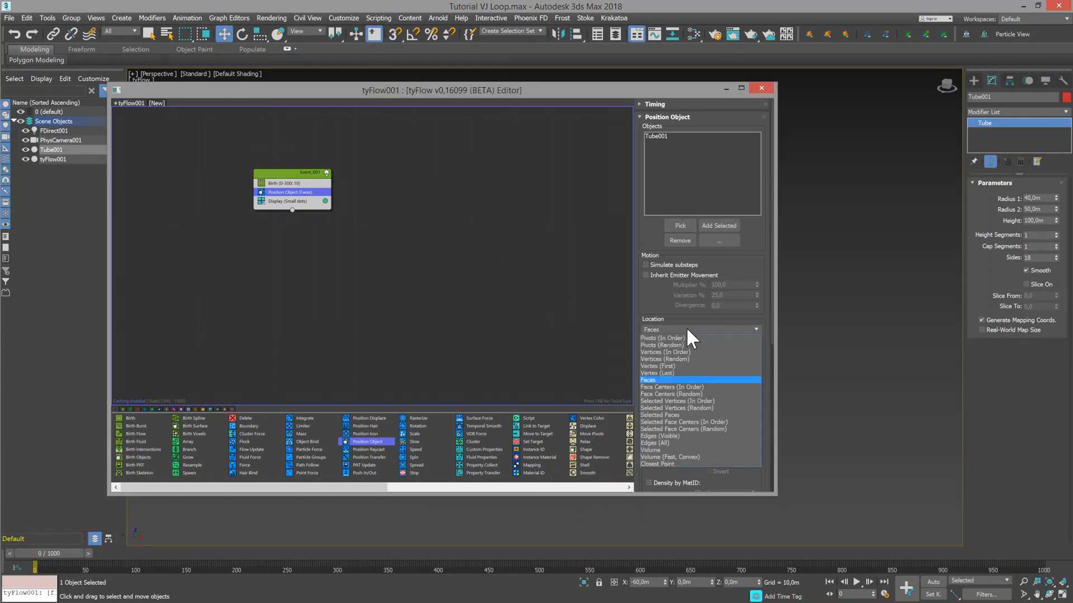
{"action": "left_click", "coordinate": [665, 450]}
{"action": "mouse_move", "coordinate": [772, 279]}
{"action": "left_mouse_down"}
{"action": "mouse_move", "coordinate": [766, 326]}
{"action": "mouse_move", "coordinate": [783, 466]}
{"action": "mouse_move", "coordinate": [778, 261]}
{"action": "left_mouse_up"}
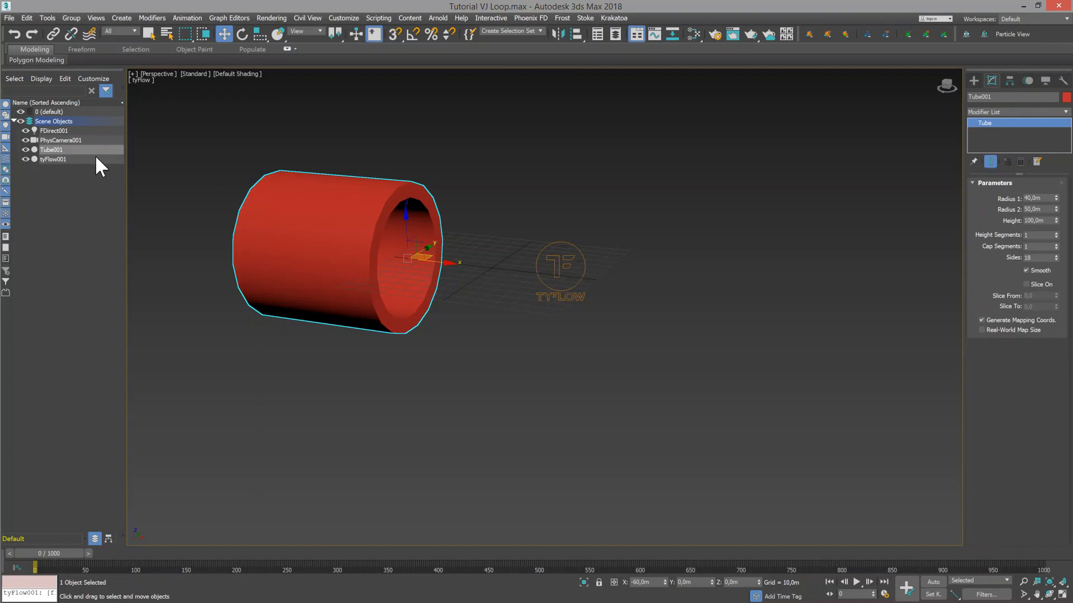
Step: Hide Tube001 and scrub the timeline to preview the emitted particles
{"action": "left_click", "coordinate": [25, 150]}
{"action": "left_click_drag", "start_coordinate": [49, 553], "coordinate": [34, 536]}
{"action": "key", "text": "w"}
Step: Reopen the editor for tyFlow001 and add a Script operator below Position Object in the event
{"action": "left_click", "coordinate": [58, 159]}
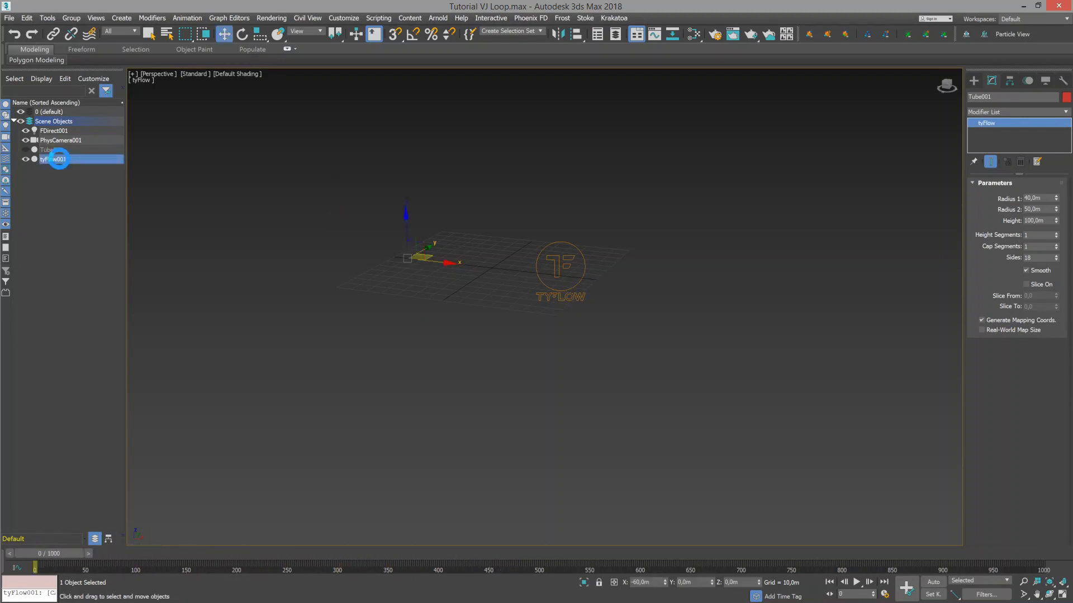
{"action": "left_click", "coordinate": [1009, 209]}
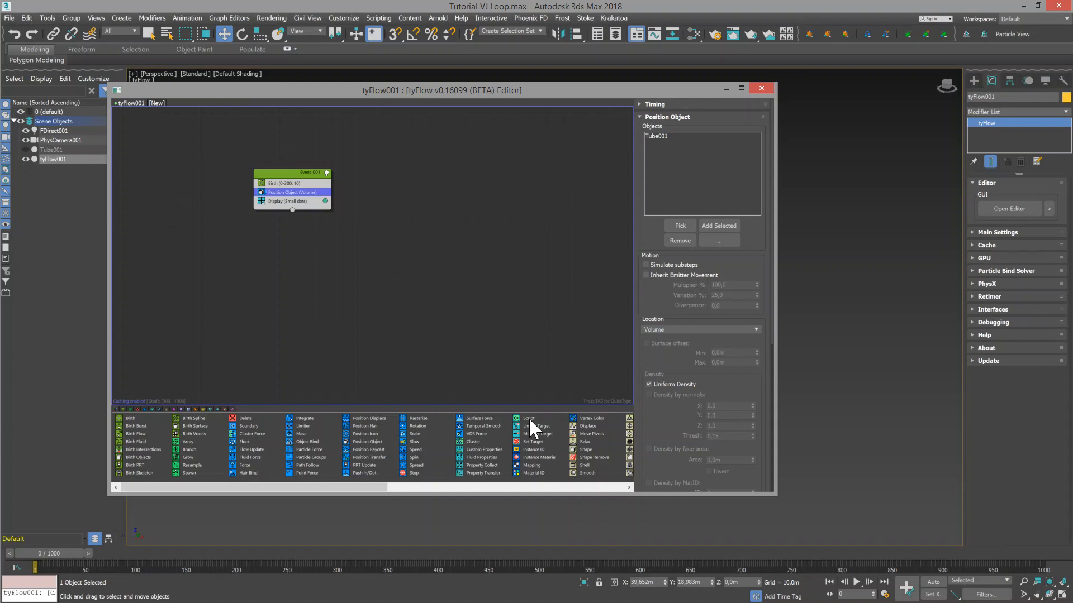
{"action": "left_click_drag", "start_coordinate": [528, 418], "coordinate": [305, 202]}
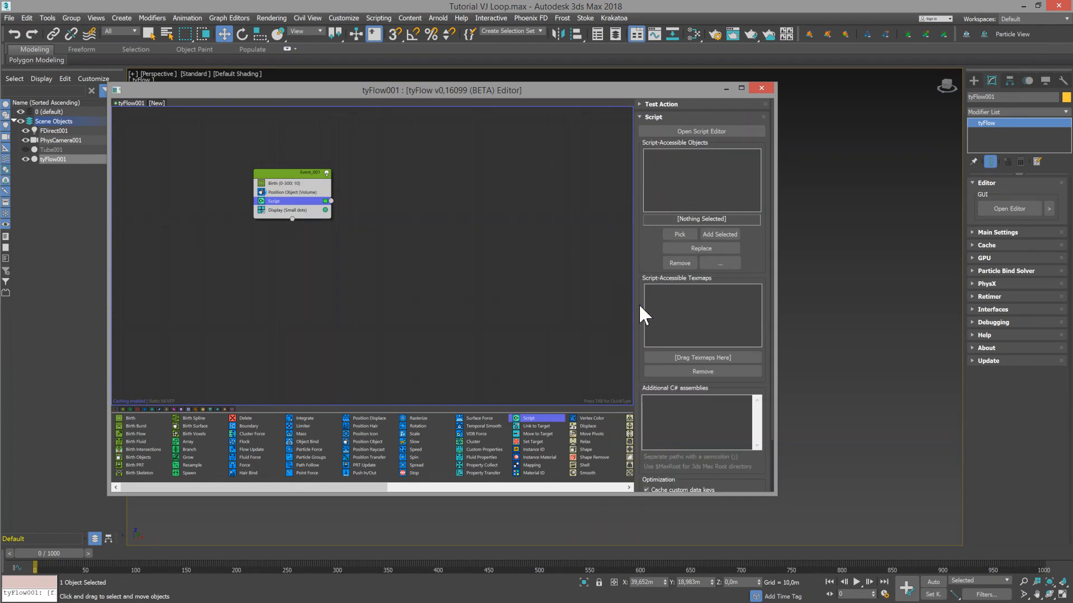
Step: Open the operator's script and uncomment the sample for-loop in simulationStep by removing its comment markers
{"action": "left_click", "coordinate": [668, 132]}
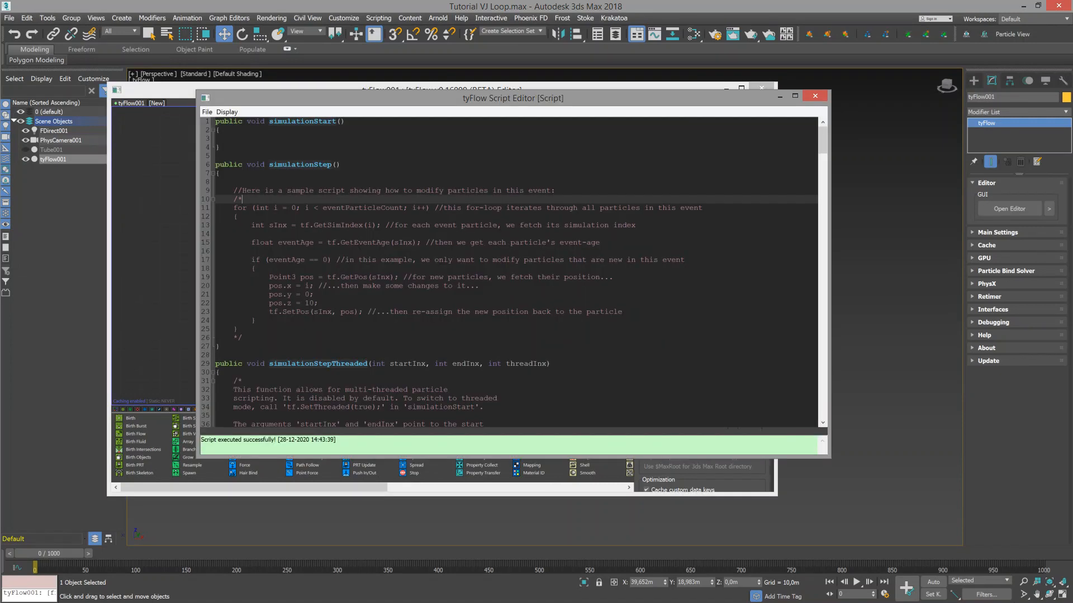
{"action": "key", "text": "BackSpace"}
{"action": "key", "text": "BackSpace"}
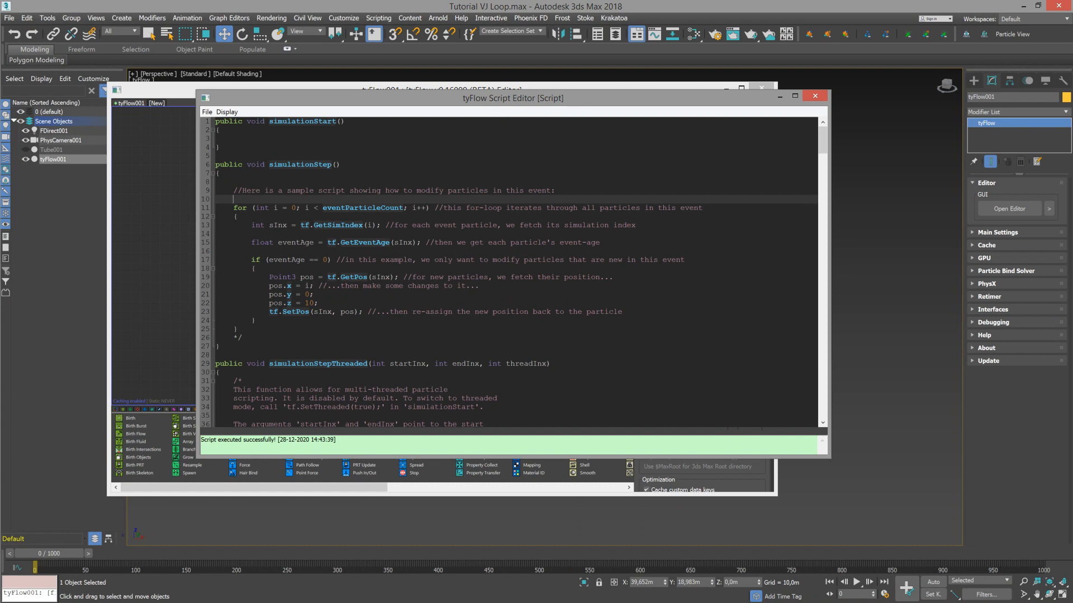
{"action": "left_click", "coordinate": [243, 338]}
{"action": "key", "text": "BackSpace"}
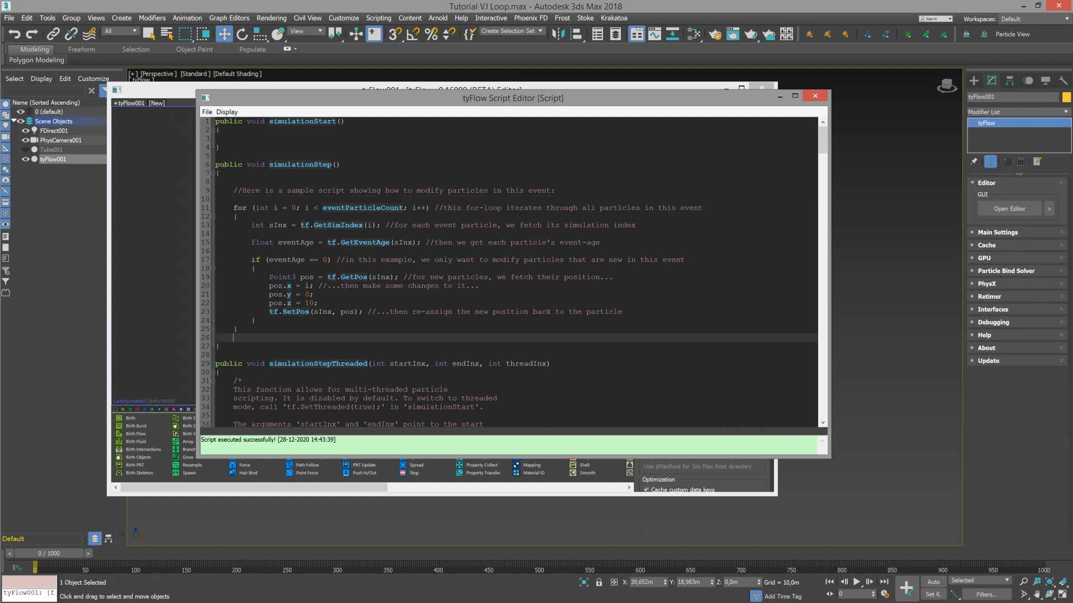
Step: Delete the event-age code from the sample loop and scrub to frame 447 to preview the particles
{"action": "left_click_drag", "start_coordinate": [221, 329], "coordinate": [251, 243]}
{"action": "key", "text": "BackSpace"}
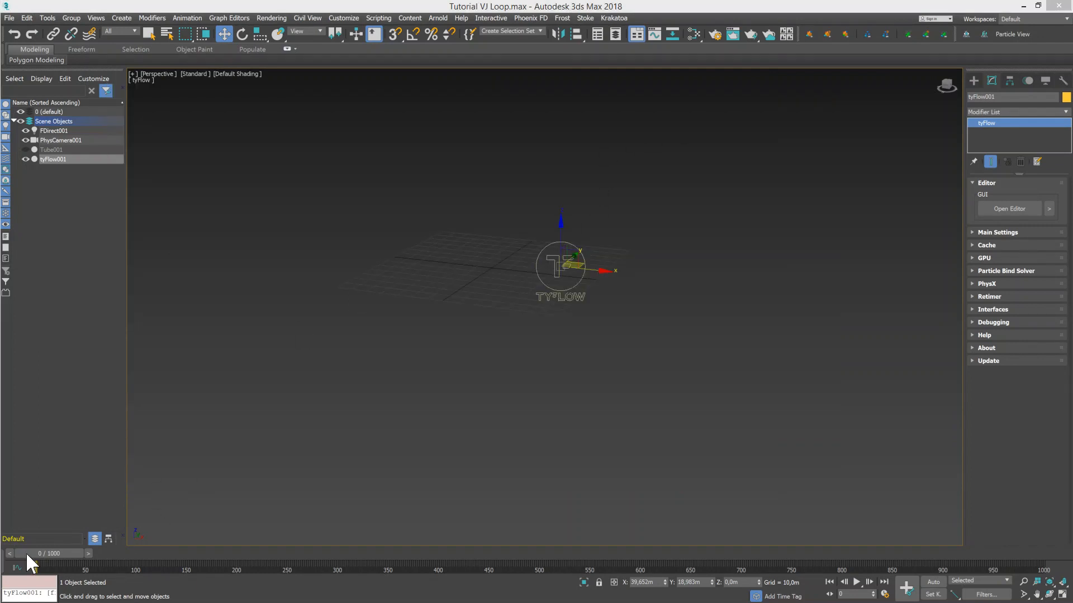
{"action": "left_click_drag", "start_coordinate": [27, 557], "coordinate": [474, 564]}
{"action": "key", "text": "w"}
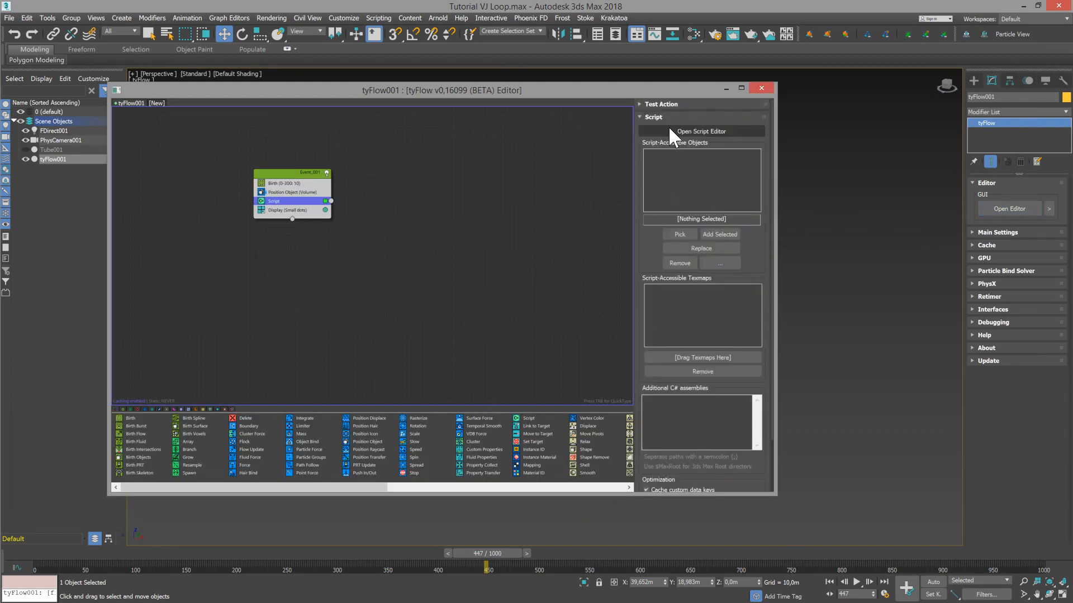
Step: Reopen the script and add "Point3 xaxis = new Point3(1,0,0);" inside the loop, below the sInx line
{"action": "left_click", "coordinate": [670, 132]}
{"action": "left_click", "coordinate": [357, 271]}
{"action": "key", "text": "Return"}
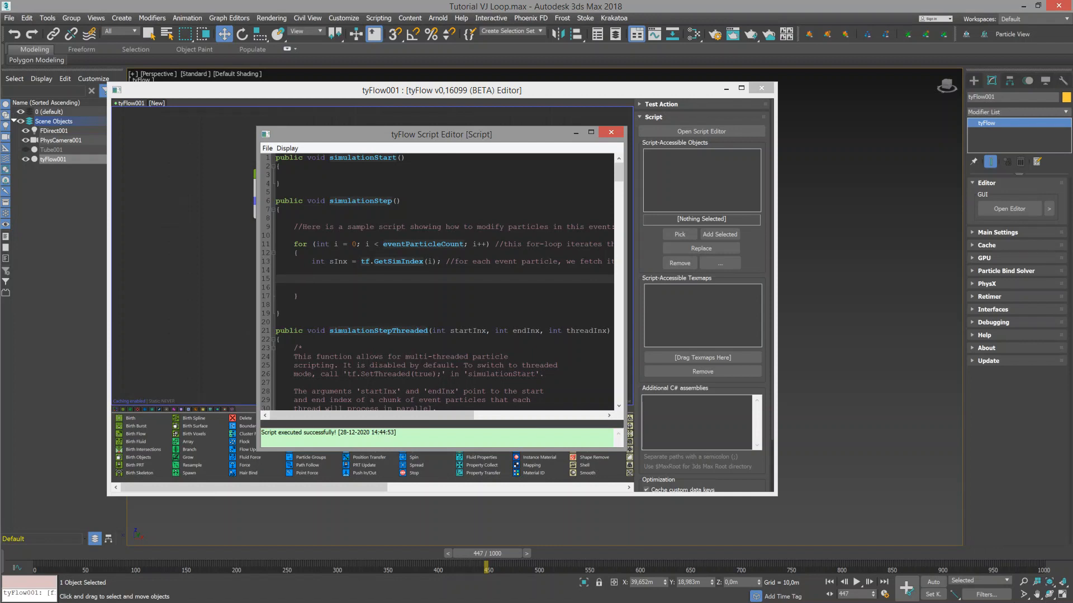
{"action": "type", "text": "Point3 xaxis = new Point3(1,0,0);"}
{"action": "key", "text": "Return"}
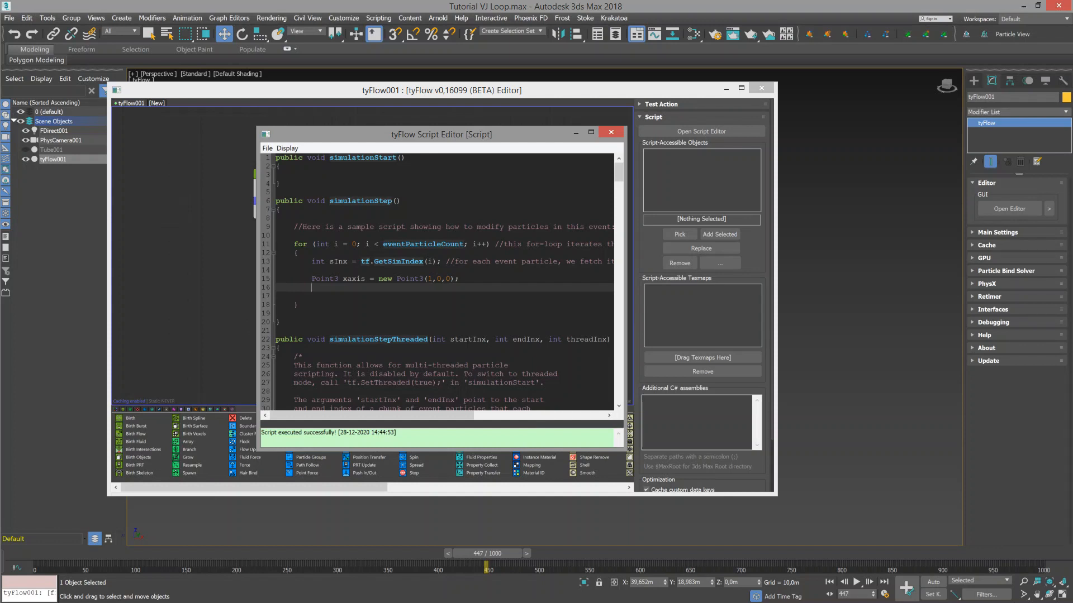
Step: Add the line "Point3 yzpos = new Point3(0, tf.GetPos(sInx).y, tf.GetPos(sInx).z);" below the xaxis declaration
{"action": "type", "text": "Point3 yzpos = new Point"}
{"action": "type", "text": "3(0, tf.GetPos(sInx).y"}
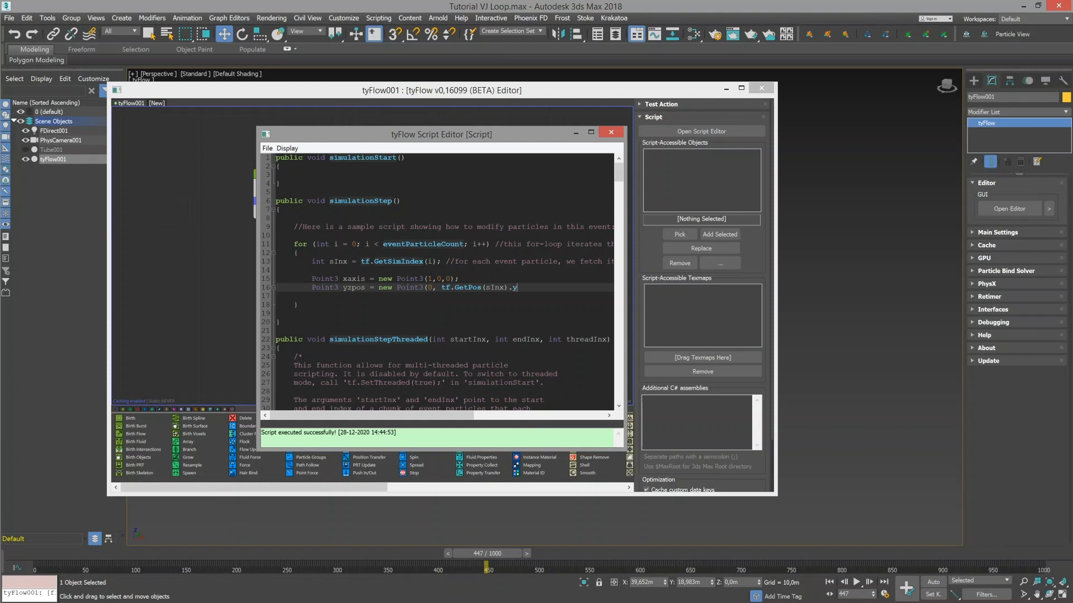
{"action": "type", "text": ", tf.GetPos(sInx).z);"}
{"action": "key", "text": "Return"}
Step: Add "Point3 spiral = Point3.Cross(yzpos.normalized, xaxis);" and assign it as particle velocity with "tf.SetVel(sInx, spiral);"
{"action": "type", "text": "Point3 spiral = Point3.Cro"}
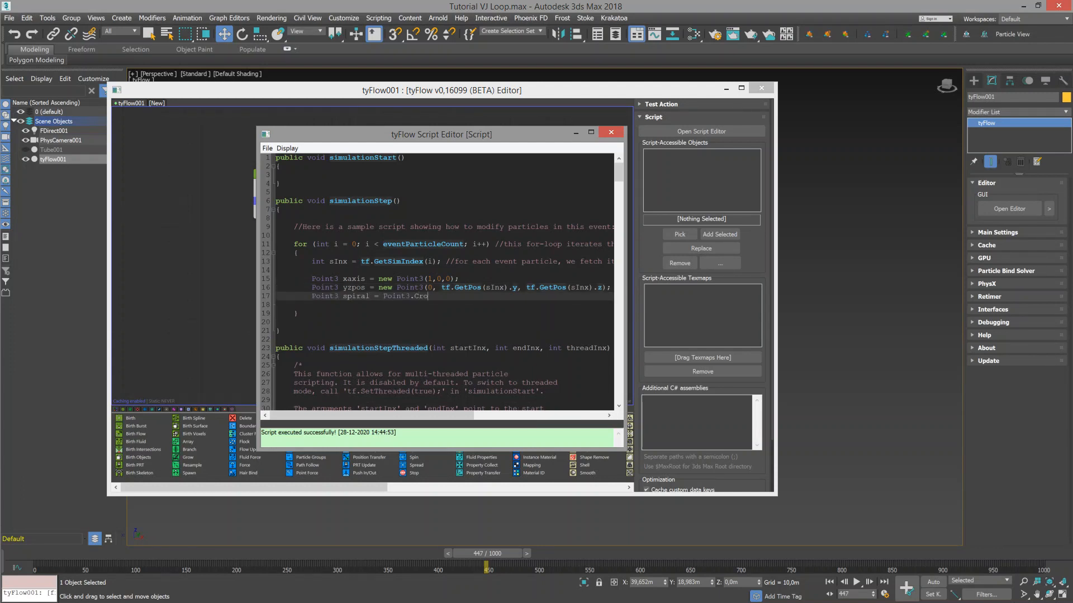
{"action": "type", "text": "ss(yzpos.normalized, xaxis"}
{"action": "key", "text": "Return"}
{"action": "key", "text": "Return"}
{"action": "type", "text": "tf"}
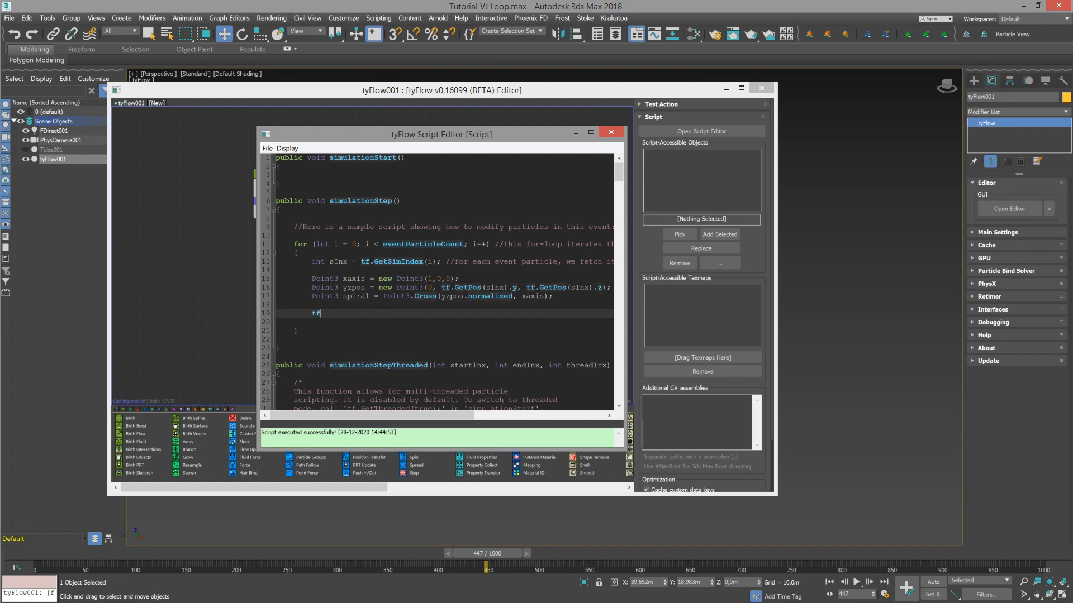
{"action": "type", "text": ".SetVel(sInx, spiral);"}
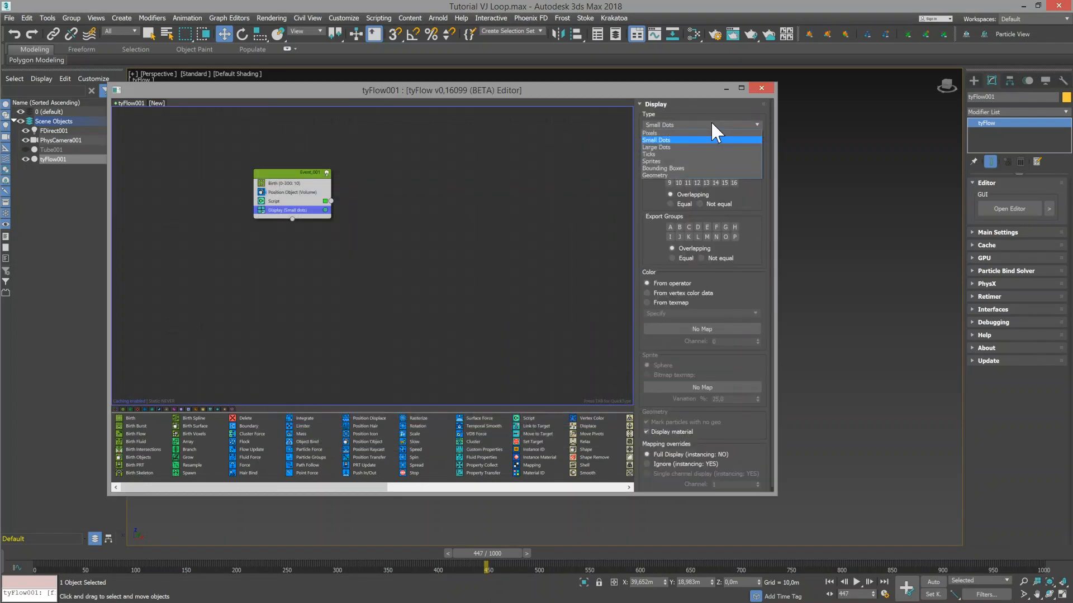
Step: Set the Display operator's type to Large Dots and close the tyFlow editor
{"action": "left_click", "coordinate": [668, 147]}
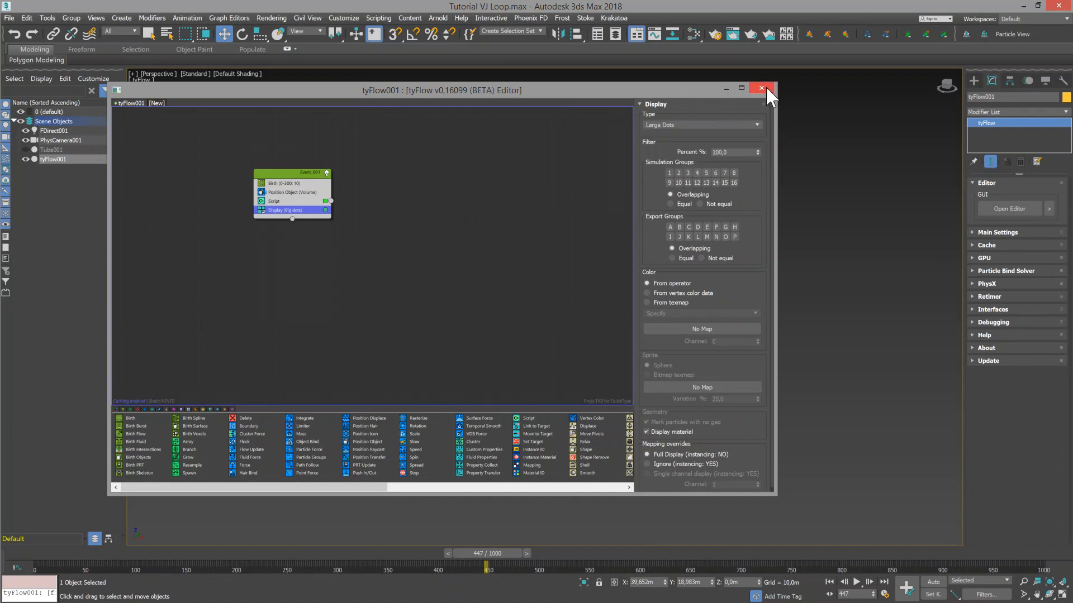
{"action": "left_click", "coordinate": [767, 88]}
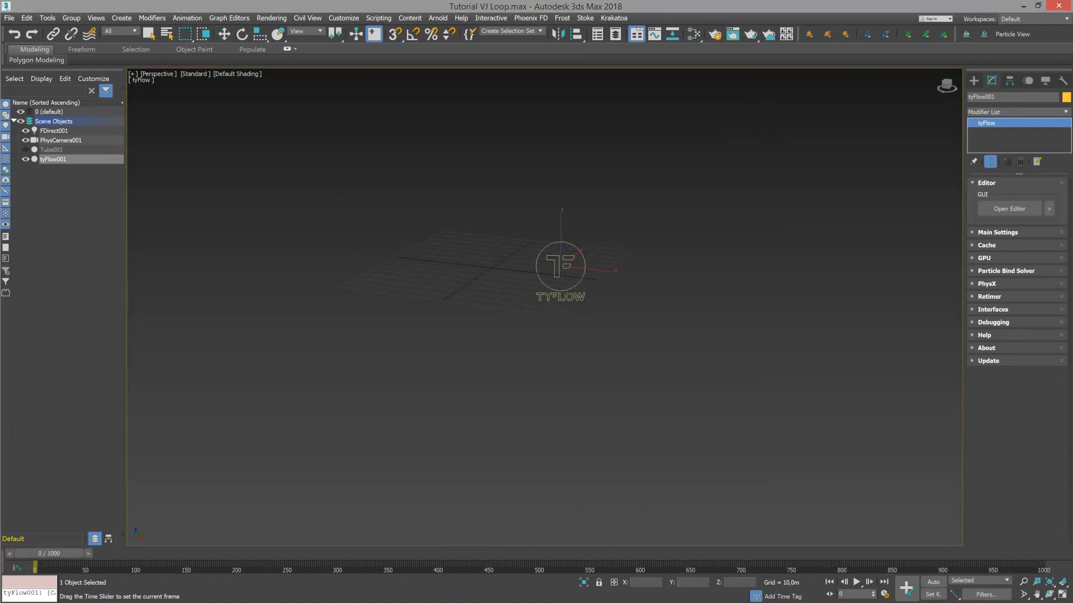
Step: Scrub the timeline in the perspective and top views to examine how the scripted particles move
{"action": "left_click_drag", "start_coordinate": [63, 553], "coordinate": [648, 509]}
{"action": "middle_click_drag", "start_coordinate": [426, 251], "coordinate": [426, 277], "text": "alt"}
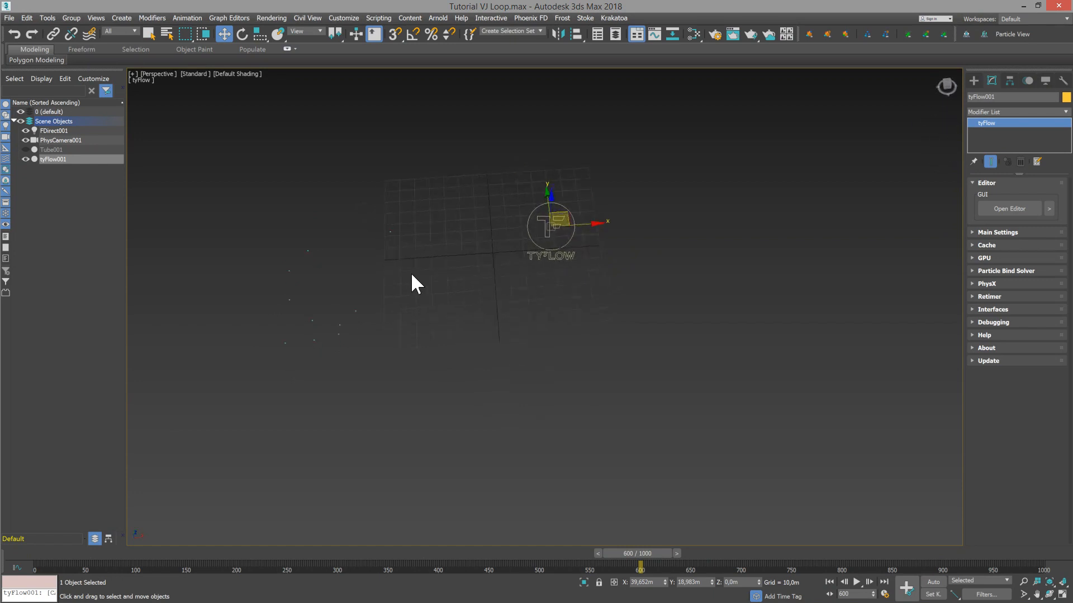
{"action": "key", "text": "t"}
{"action": "left_click_drag", "start_coordinate": [642, 553], "coordinate": [523, 554]}
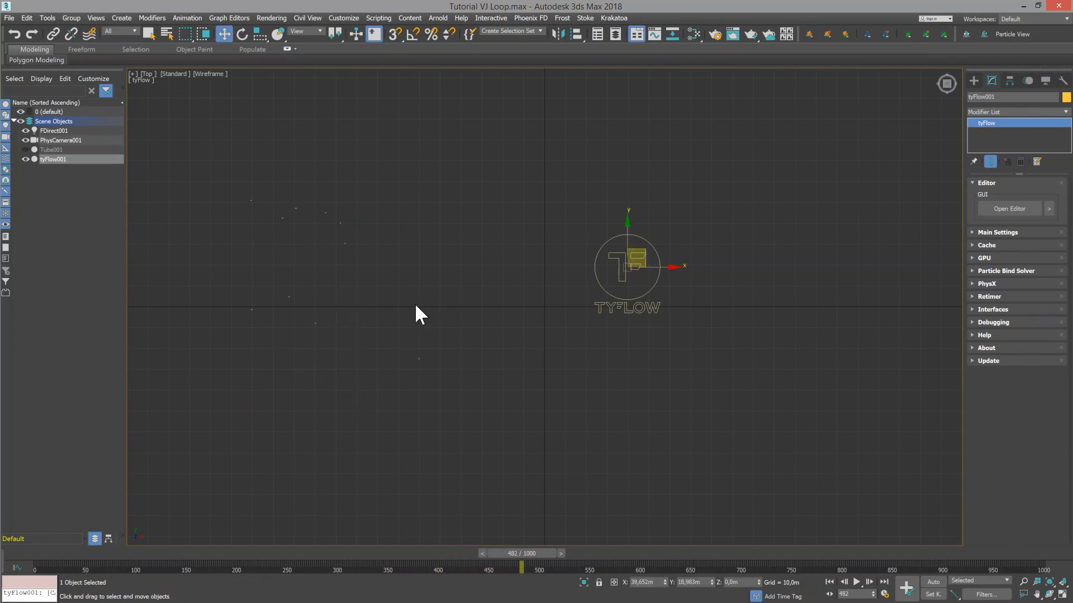
{"action": "left_click_drag", "start_coordinate": [162, 554], "coordinate": [122, 532]}
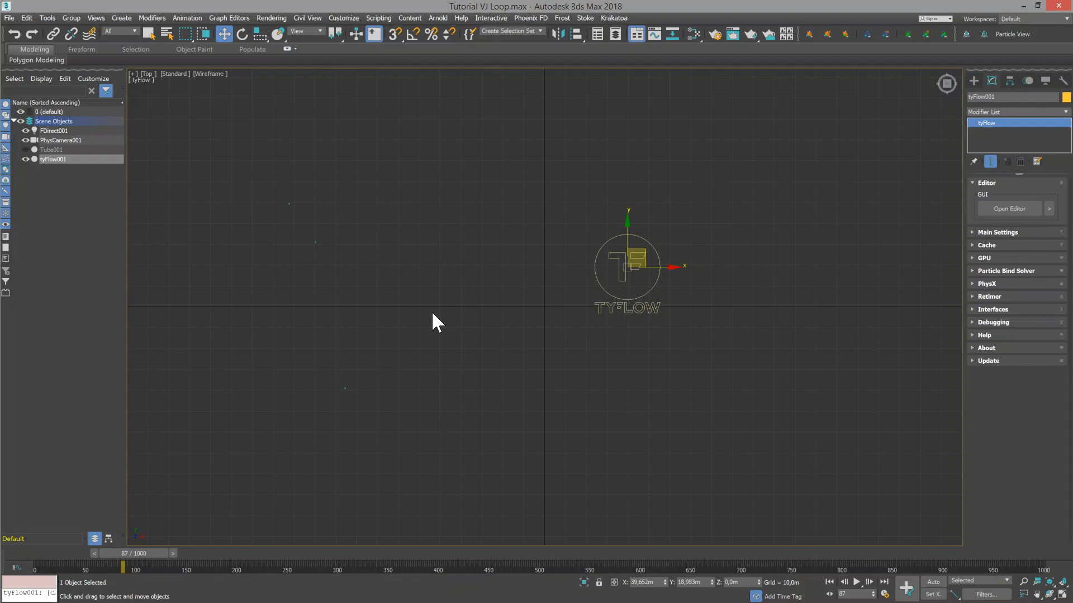
Step: Add "xaxis*0.5f" to the spiral velocity in the Script operator's SetVel call and close the script editor
{"action": "key", "text": "p"}
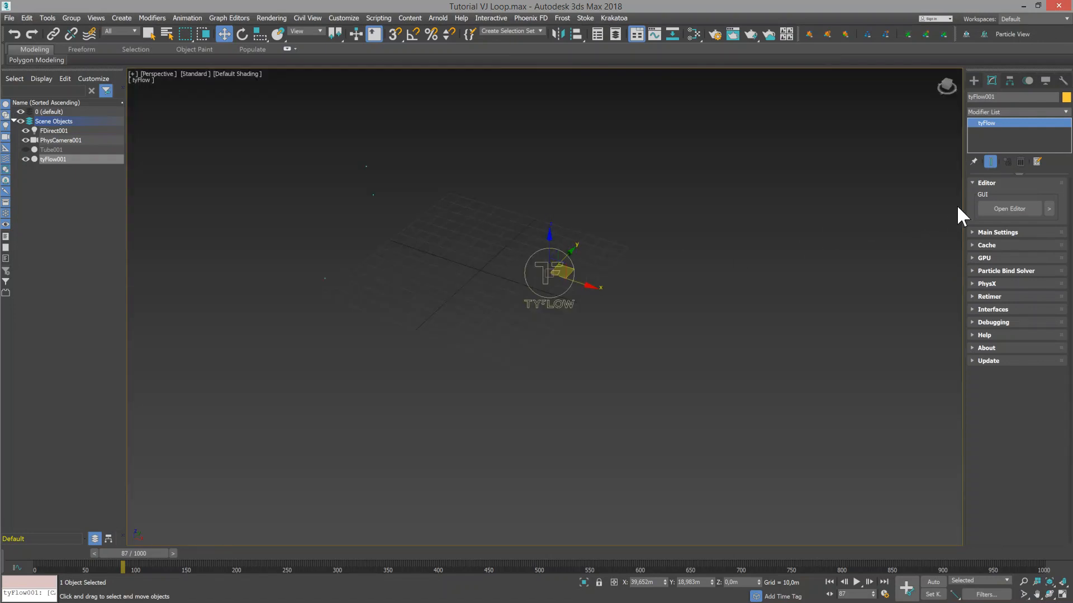
{"action": "left_click", "coordinate": [1003, 207]}
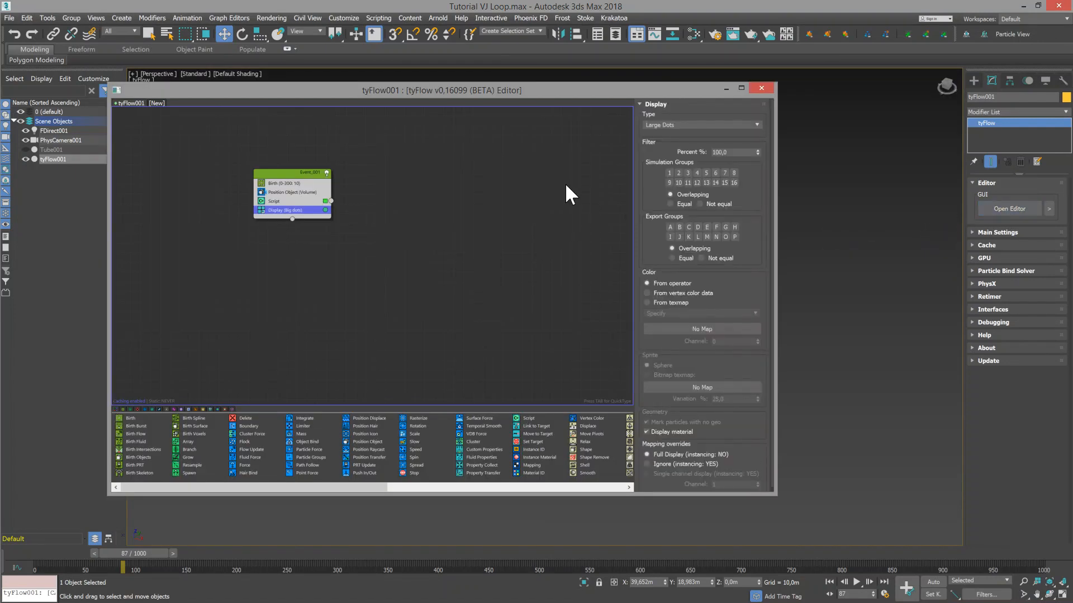
{"action": "left_click", "coordinate": [280, 201]}
{"action": "left_click", "coordinate": [687, 131]}
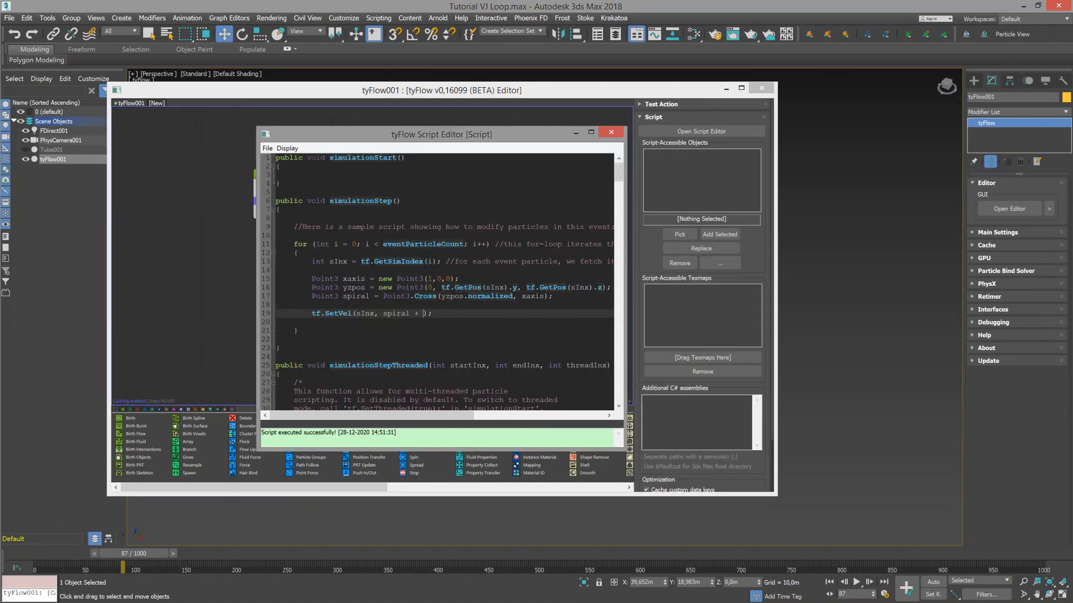
{"action": "type", "text": "xax*0.5f"}
{"action": "type", "text": "is*0.5f"}
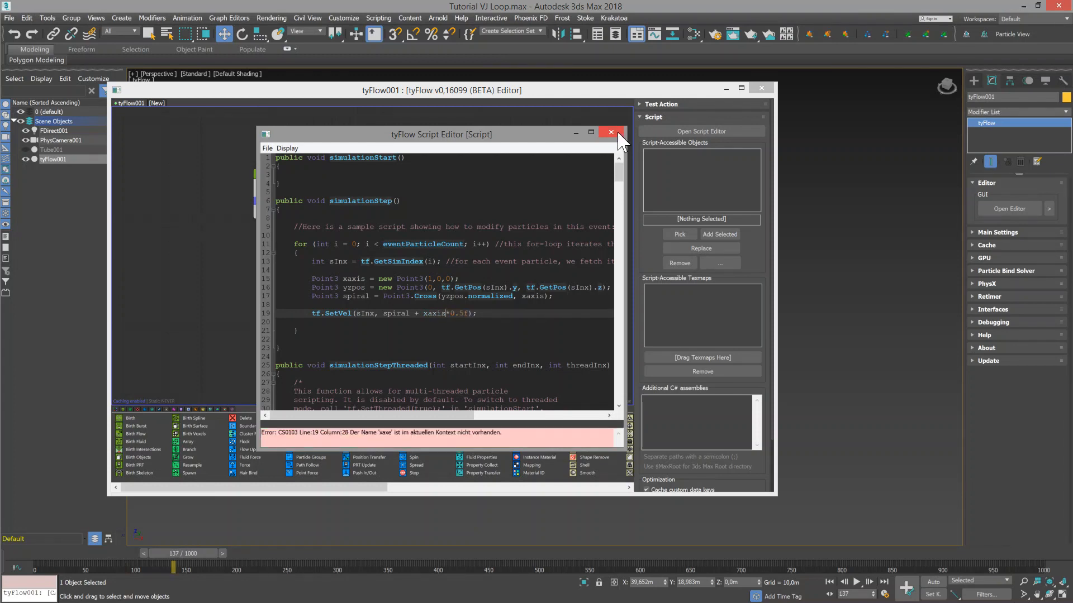
{"action": "left_click", "coordinate": [611, 132]}
Step: Scrub the timeline and inspect the particles' movement along the X axis in the perspective, top and left views
{"action": "left_click_drag", "start_coordinate": [420, 554], "coordinate": [601, 513]}
{"action": "key", "text": "t"}
{"action": "key", "text": "l"}
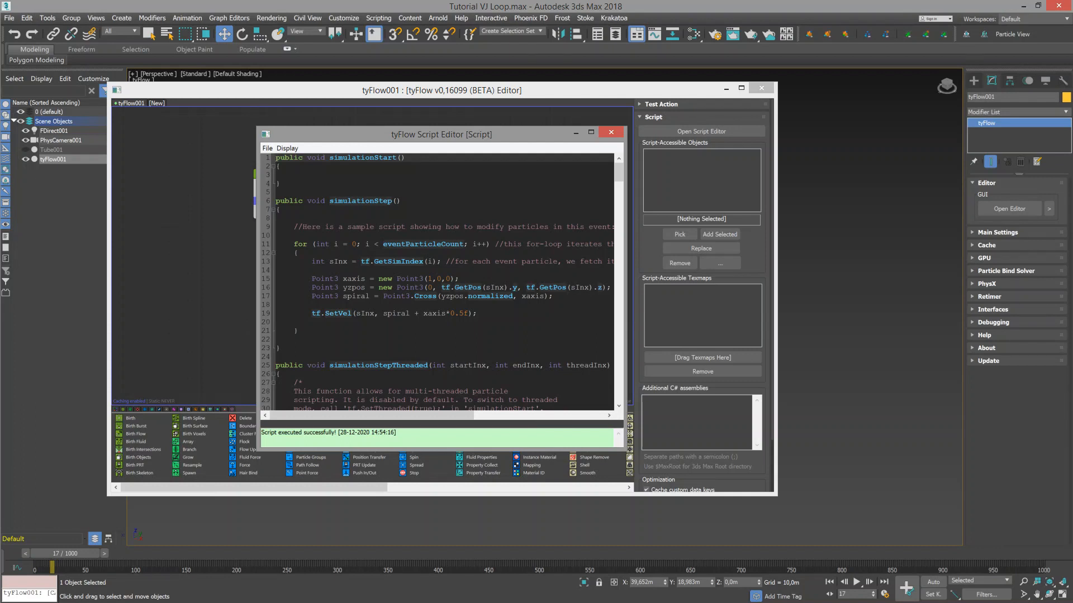
Step: Insert the line "Point3 turbulence = tf.GetTurbulence(t, tf.GetPos(sInx), 0.05f, 0.025f);" above the xaxis declaration in the script
{"action": "left_click", "coordinate": [391, 270]}
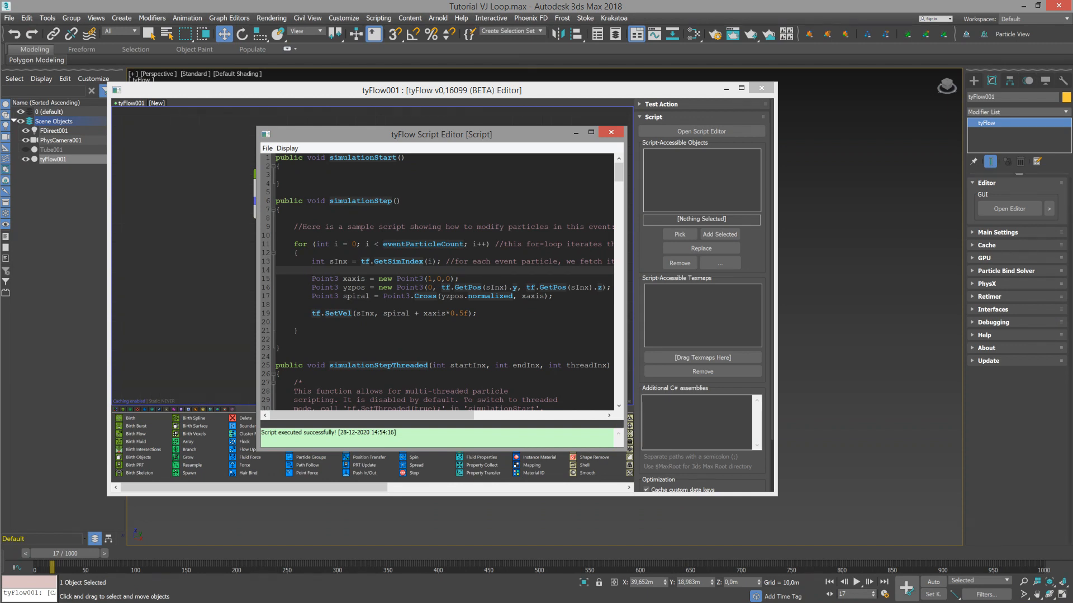
{"action": "key", "text": "Return"}
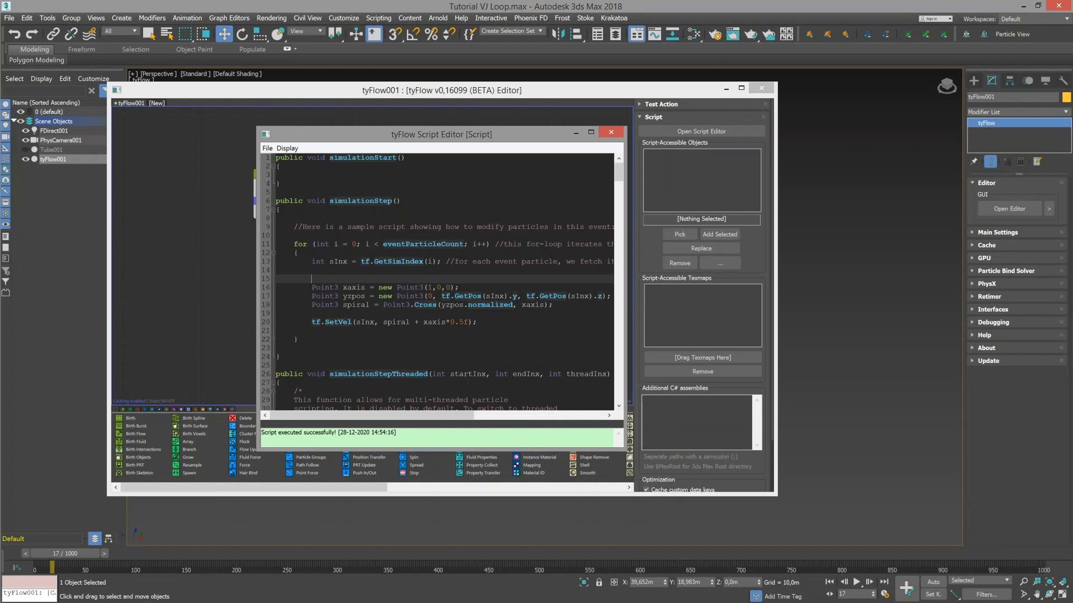
{"action": "type", "text": "Point3 turbulence = tf.GetTurbulence(t"}
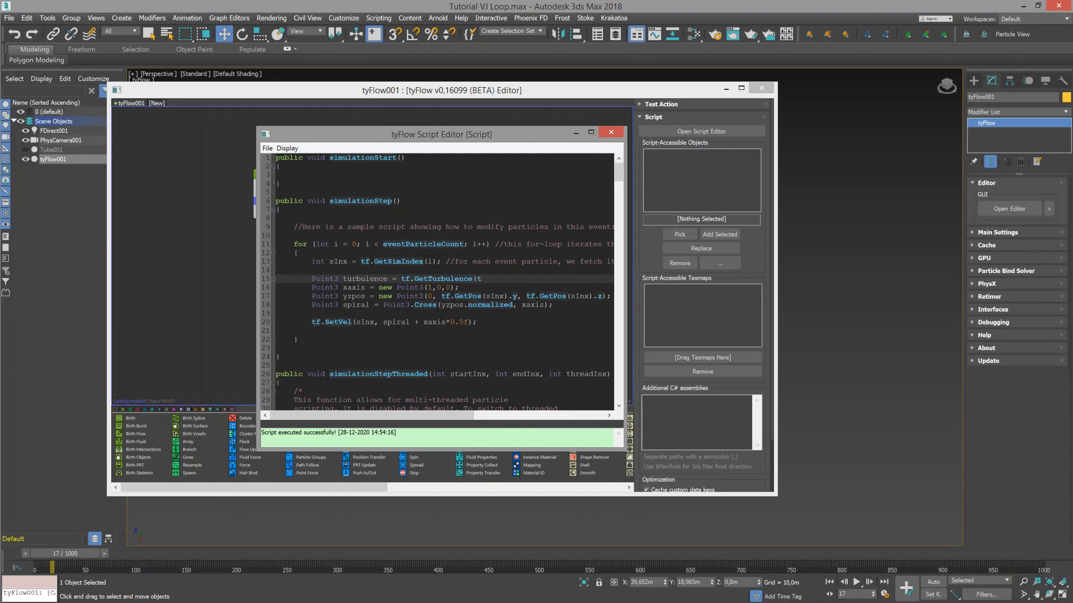
{"action": "type", "text": ", tf.GetPos(sInx), 0.05"}
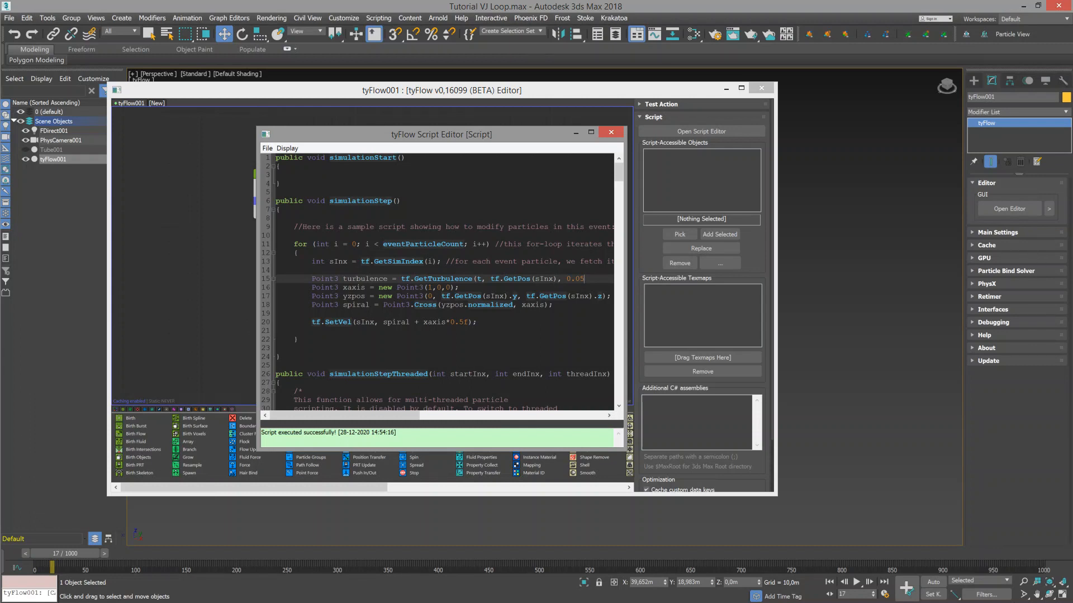
{"action": "type", "text": "f,"}
{"action": "type", "text": "0.025f"}
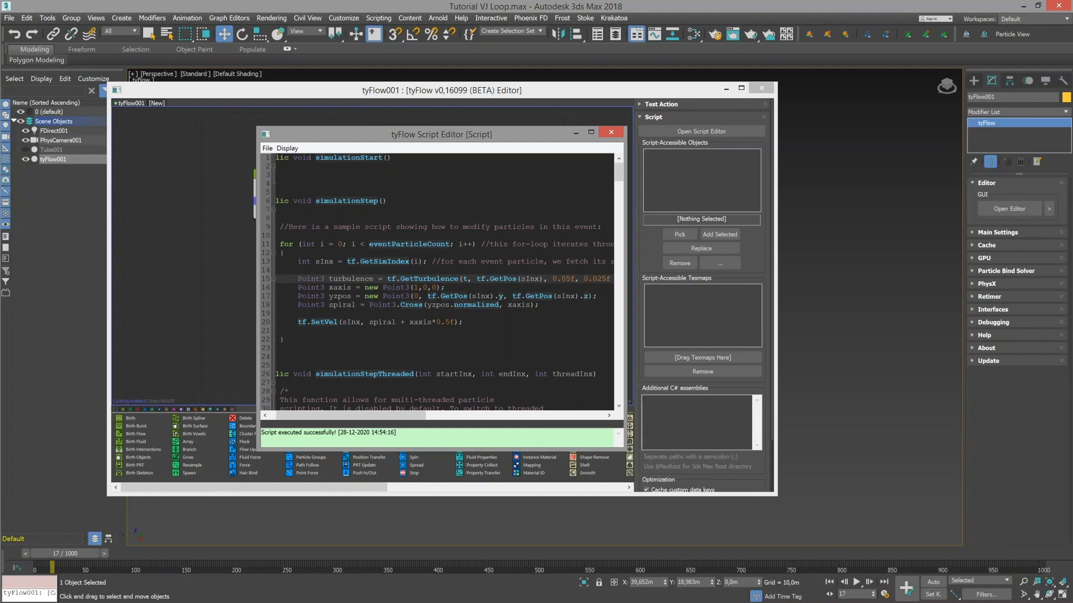
{"action": "type", "text": ")"}
{"action": "type", "text": ";"}
Step: Append "+ turbulence" to the velocity expression in the script's SetVel call
{"action": "left_click", "coordinate": [441, 322]}
{"action": "type", "text": "+ "}
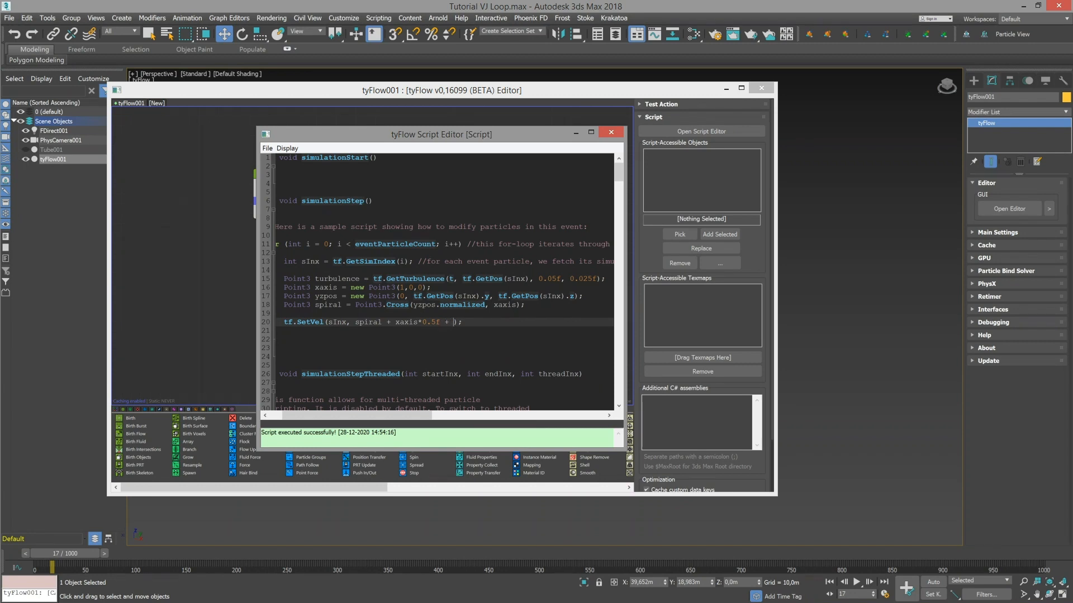
{"action": "type", "text": "turbulenc"}
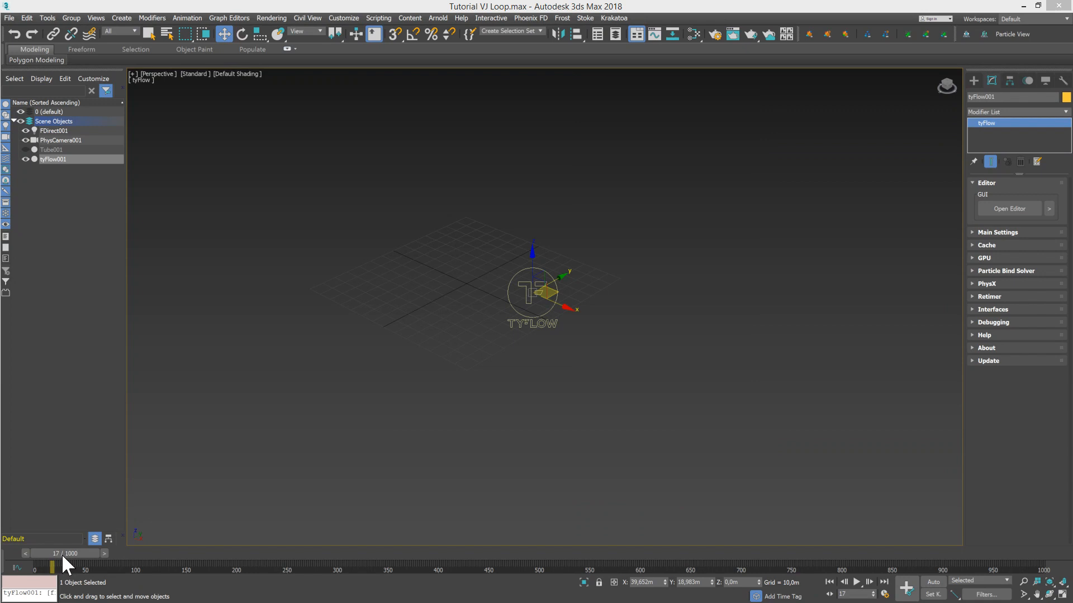
Step: Scrub the timeline in the perspective and top views to examine the effect of turbulence on the particles
{"action": "key", "text": "q"}
{"action": "left_click_drag", "start_coordinate": [39, 549], "coordinate": [278, 544]}
{"action": "key", "text": "w"}
{"action": "key", "text": "t"}
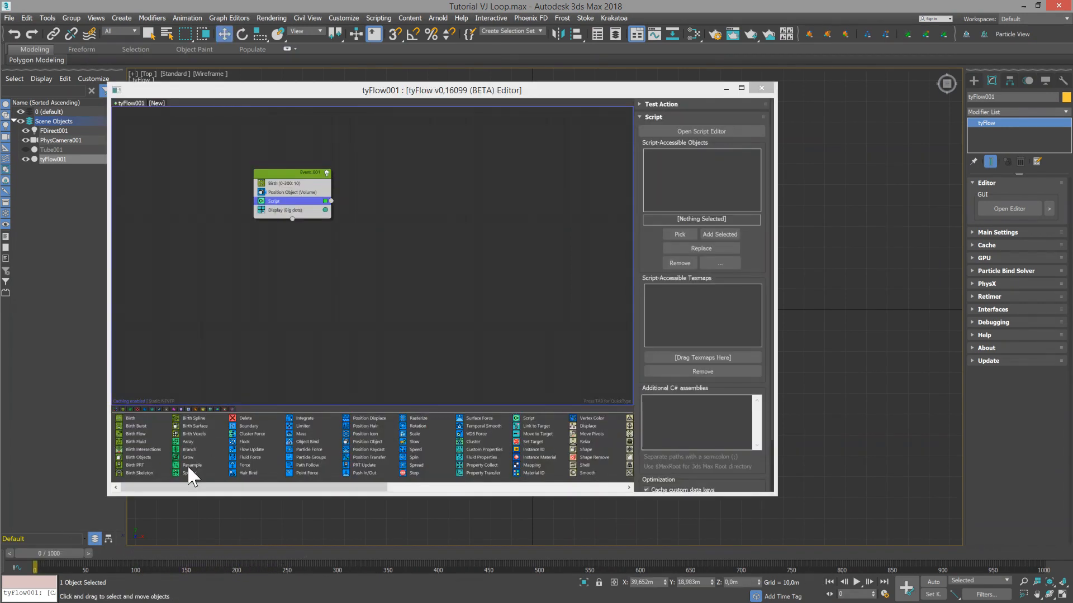
Step: Add a Spawn operator below Script in the birth event, spawning by travel distance with a 0,1 m step size
{"action": "left_click_drag", "start_coordinate": [187, 472], "coordinate": [284, 207]}
{"action": "left_click", "coordinate": [647, 221]}
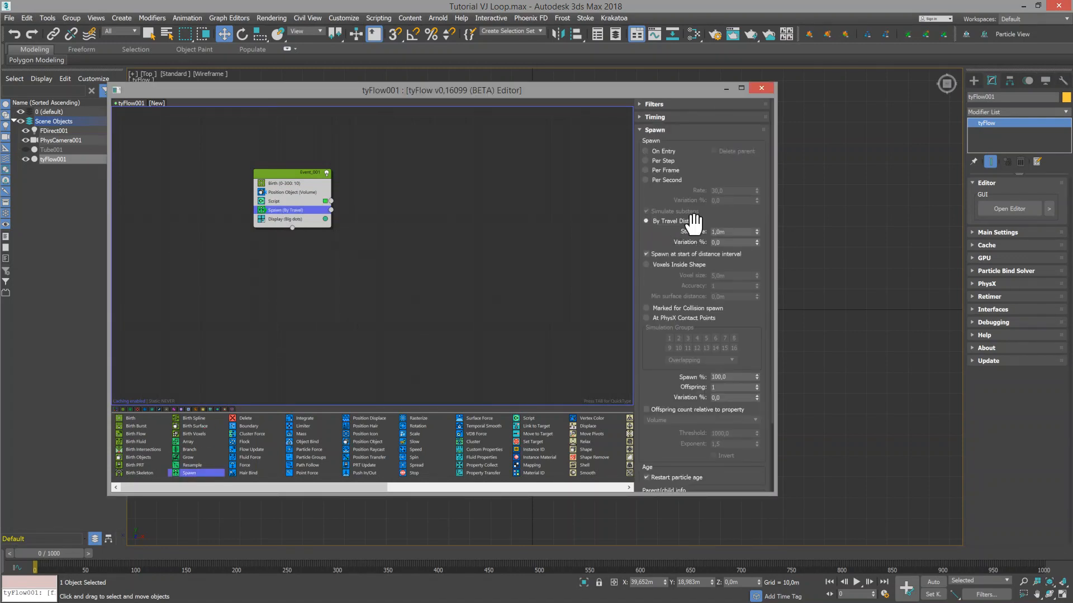
{"action": "double_click", "coordinate": [721, 231]}
{"action": "type", "text": ",1"}
{"action": "key", "text": "Return"}
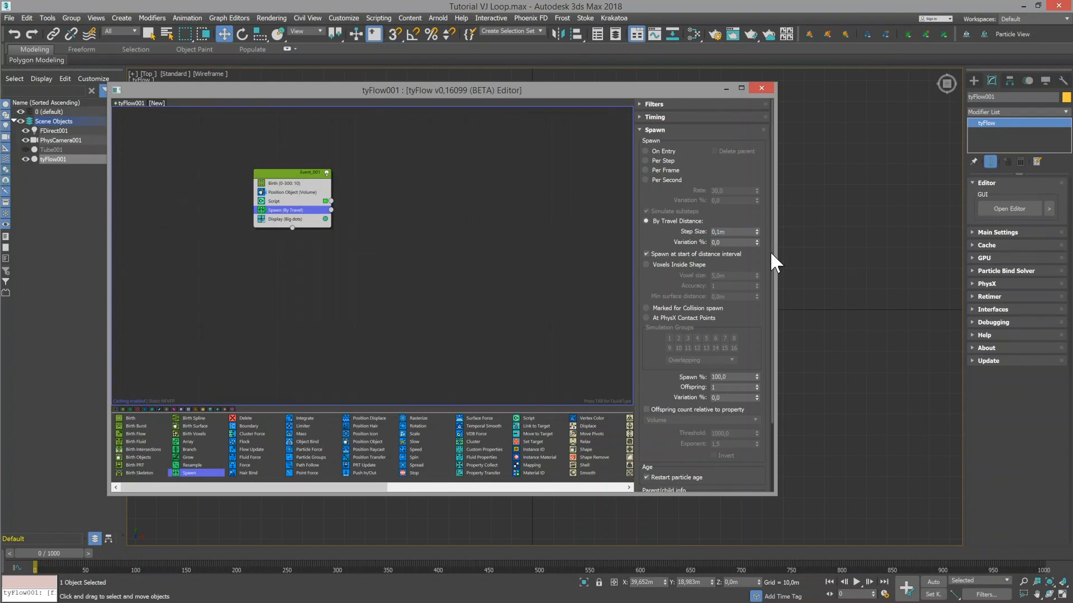
Step: Reset the Spawn operator's inherited velocity, spin and scale percentages to 0
{"action": "scroll", "coordinate": [770, 335], "scroll_direction": "down", "scroll_amount": 3}
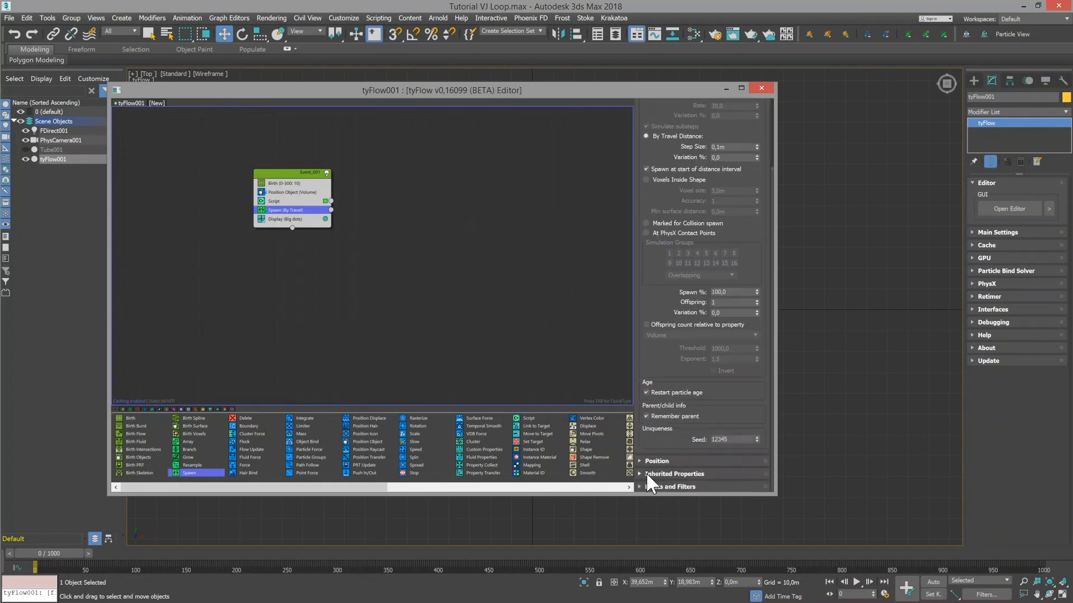
{"action": "left_click", "coordinate": [648, 474]}
{"action": "right_click", "coordinate": [757, 347]}
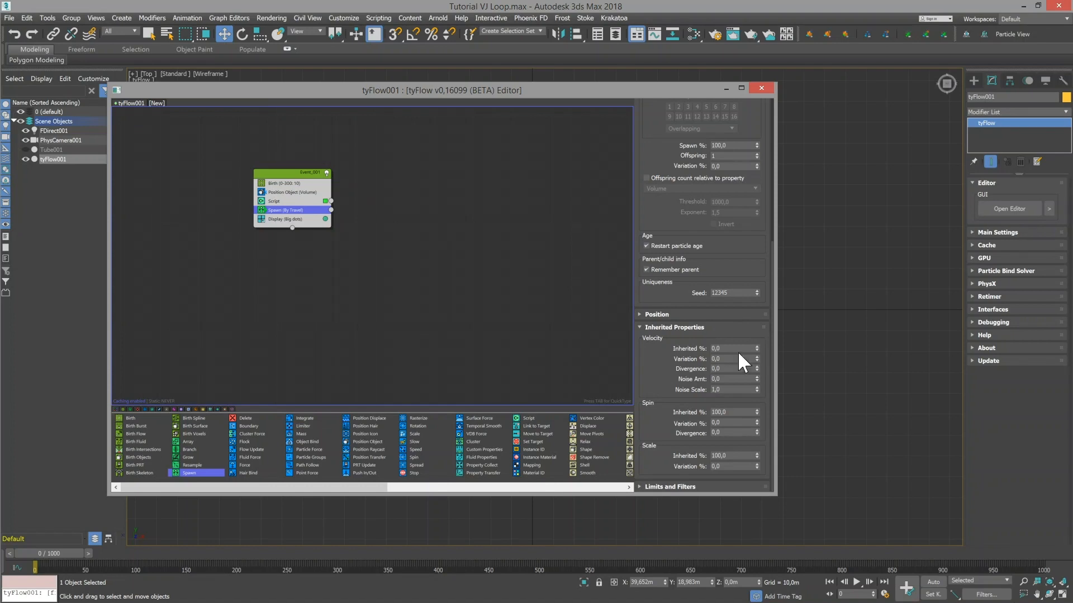
{"action": "right_click", "coordinate": [757, 412]}
{"action": "right_click", "coordinate": [757, 455]}
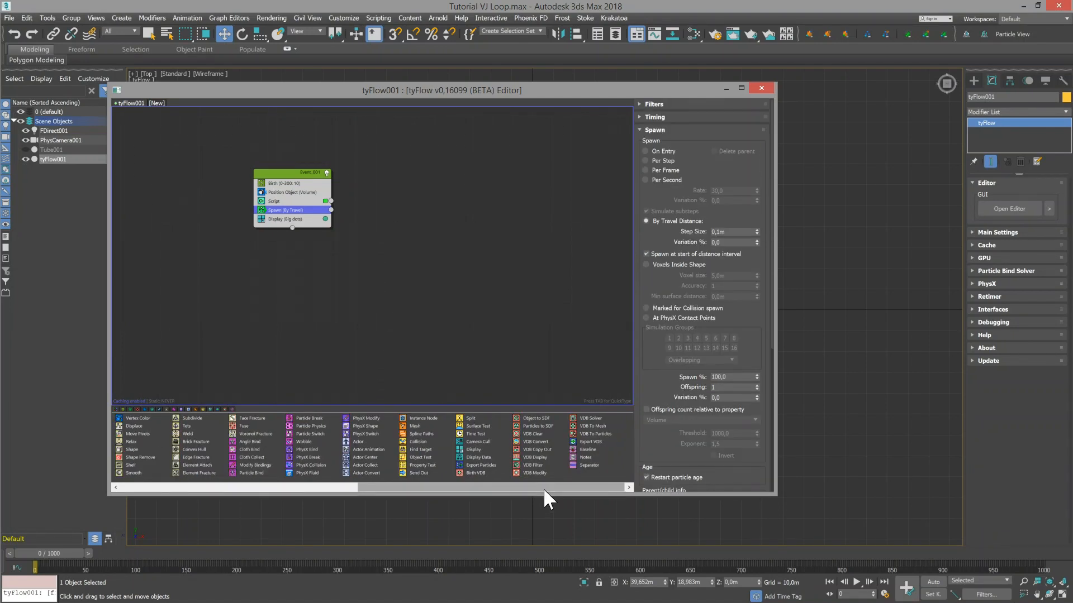
Step: Copy the Display operator from the birth event into a new separate event beside it
{"action": "left_click_drag", "start_coordinate": [543, 488], "coordinate": [505, 484]}
{"action": "left_click", "coordinate": [298, 219]}
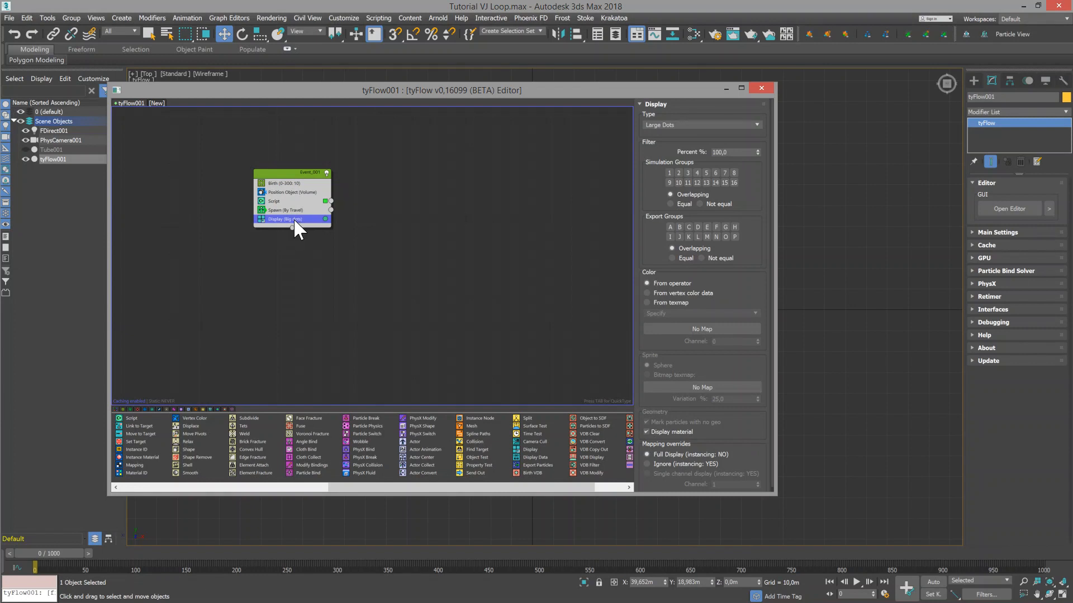
{"action": "left_click_drag", "start_coordinate": [279, 217], "coordinate": [364, 210]}
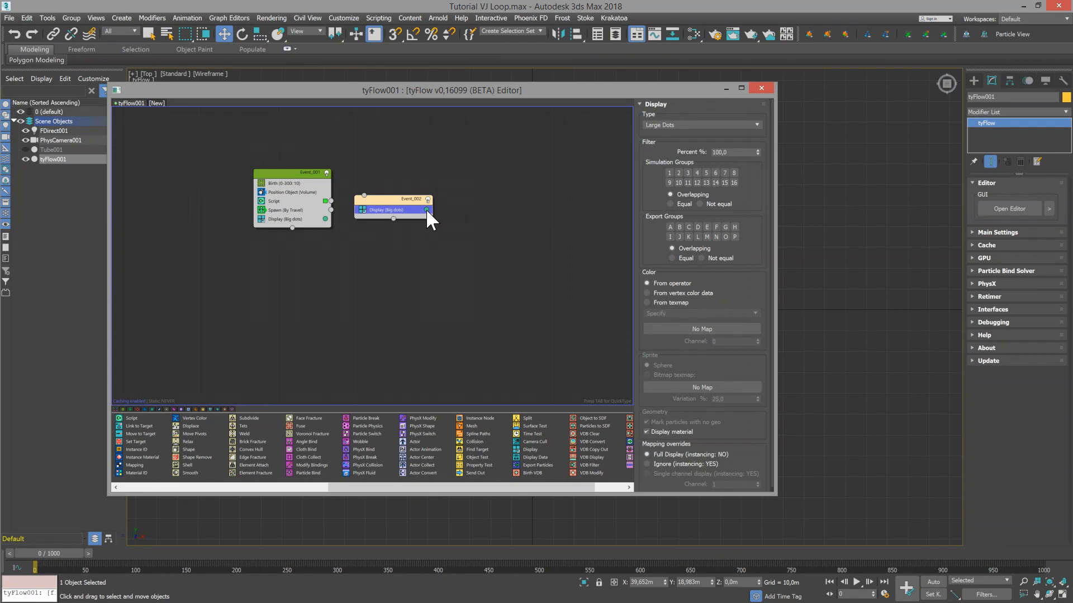
Step: Set the new event's display color to red, connect the Spawn operator's output to that event, and close the tyFlow editor
{"action": "left_click", "coordinate": [427, 210]}
{"action": "left_click_drag", "start_coordinate": [456, 258], "coordinate": [446, 243]}
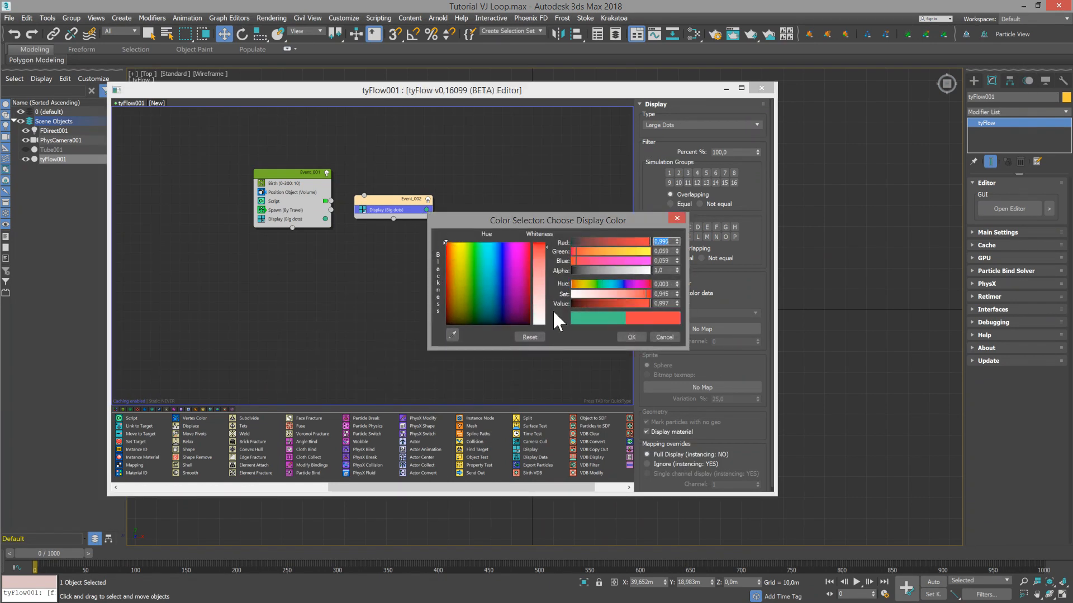
{"action": "left_click", "coordinate": [632, 337]}
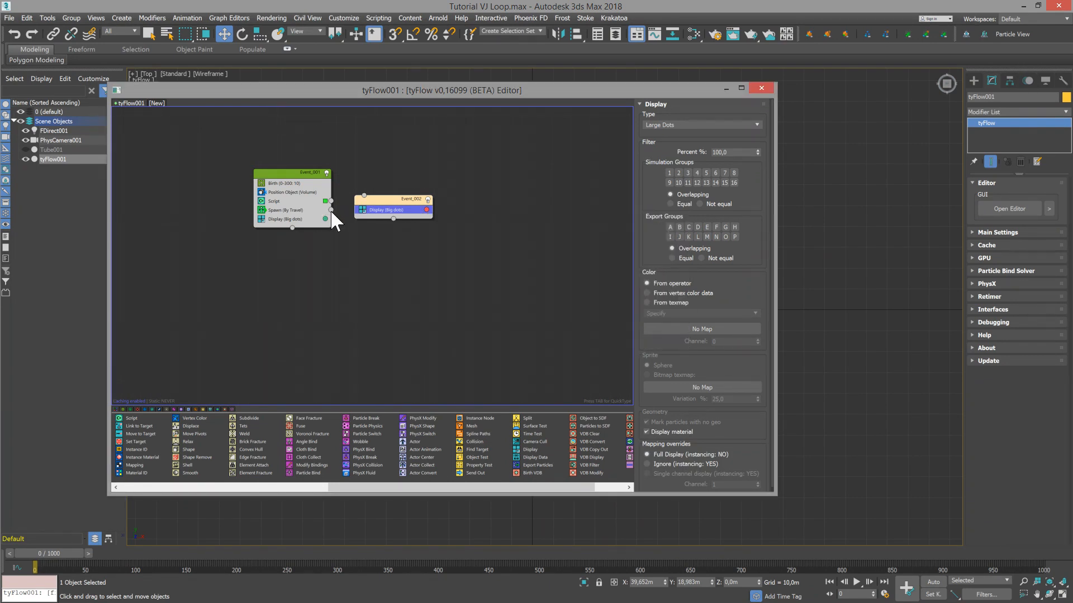
{"action": "left_click_drag", "start_coordinate": [331, 209], "coordinate": [364, 195]}
{"action": "left_click", "coordinate": [759, 87]}
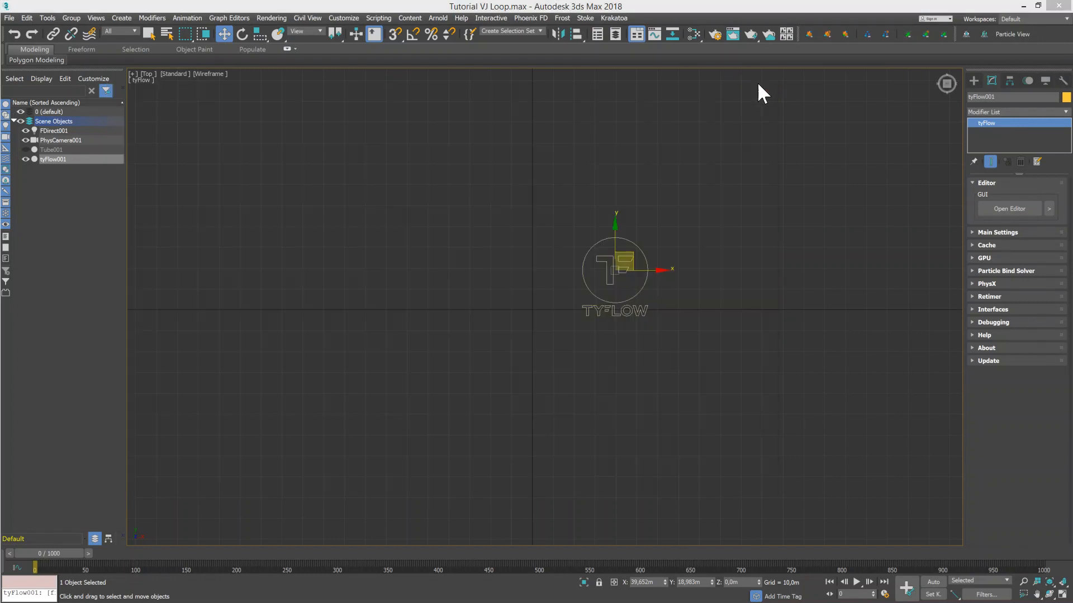
Step: Play the animation and orbit around the spawned trails to examine their shape, then return to frame 0
{"action": "key", "text": "/"}
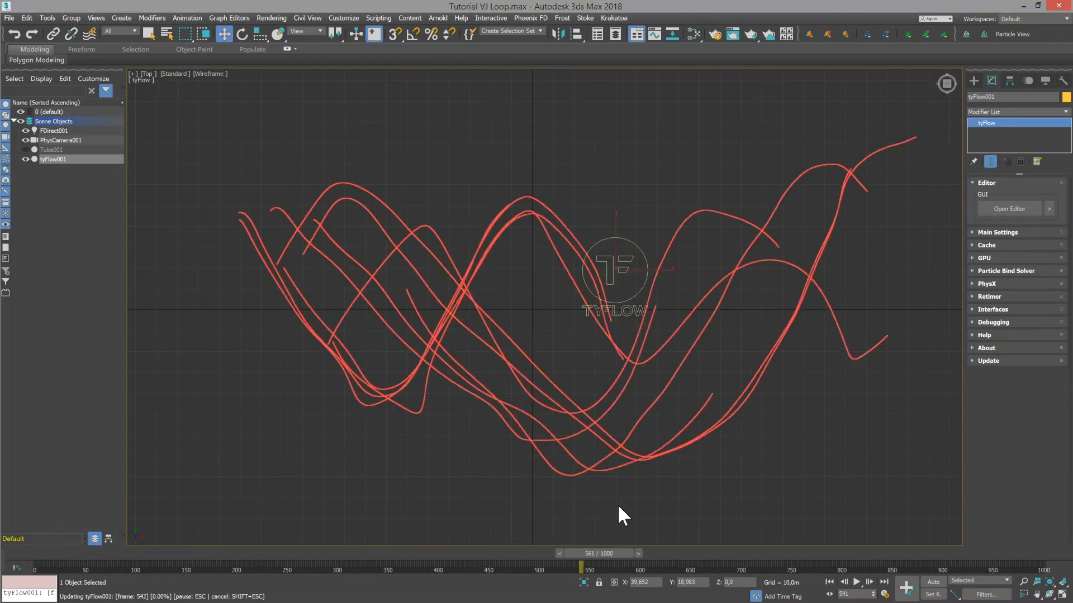
{"action": "middle_click_drag", "start_coordinate": [609, 257], "coordinate": [627, 283], "text": "alt"}
{"action": "key", "text": "Home"}
Step: Multiply spiral by "tf.GetRandFloat(sInx, 0.9f, 1.2f)" in the Script operator's SetVel expression
{"action": "left_click", "coordinate": [997, 204]}
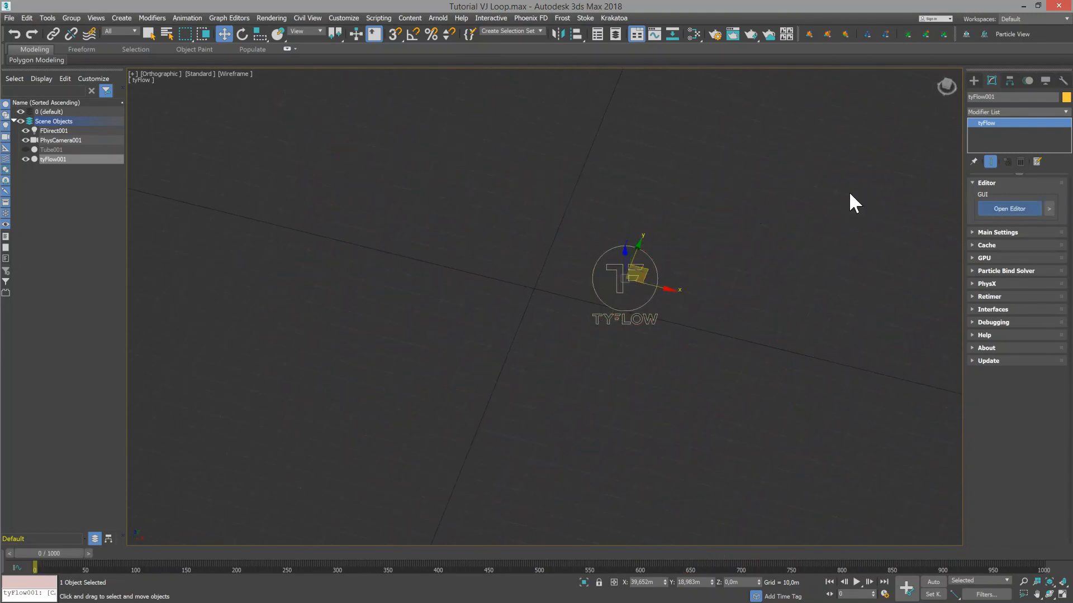
{"action": "left_click", "coordinate": [360, 209]}
{"action": "left_click", "coordinate": [276, 201]}
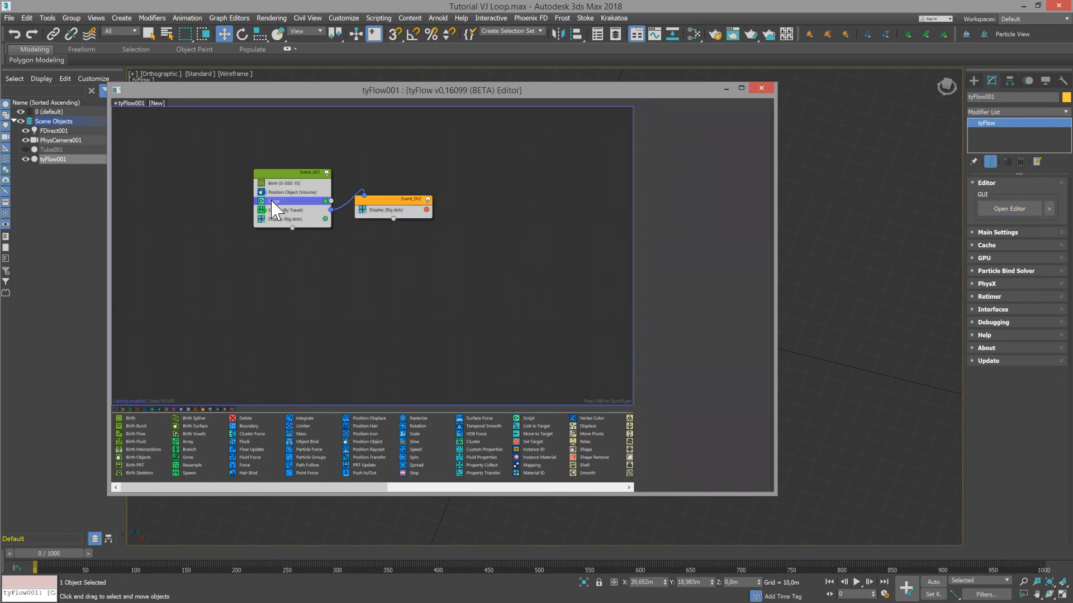
{"action": "left_click", "coordinate": [701, 132]}
{"action": "type", "text": "*"}
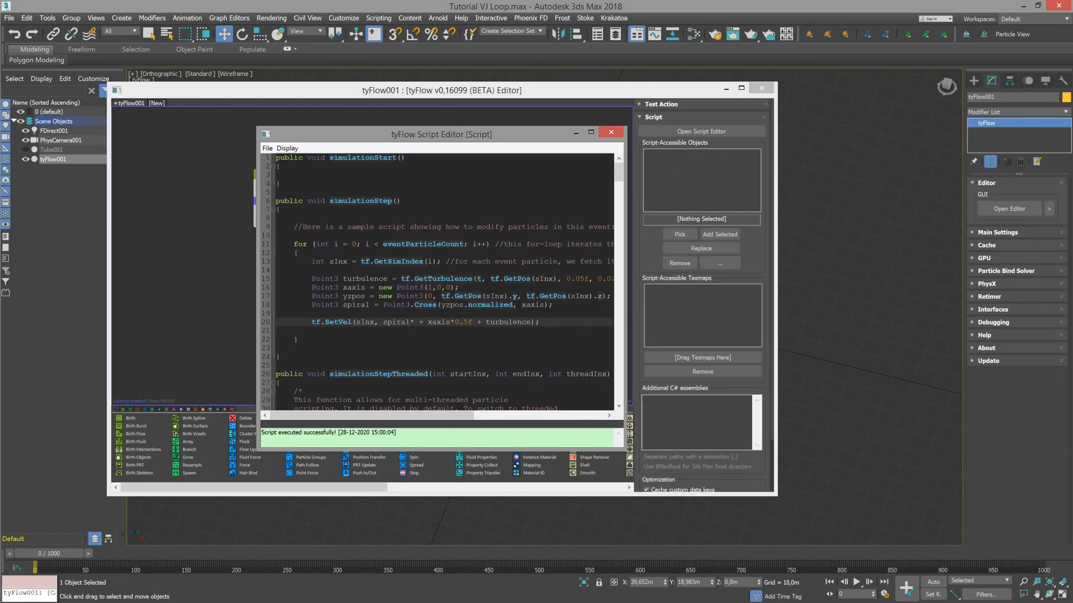
{"action": "type", "text": "tf."}
{"action": "type", "text": "GetRandFloat"}
{"action": "type", "text": "(sInx, 0"}
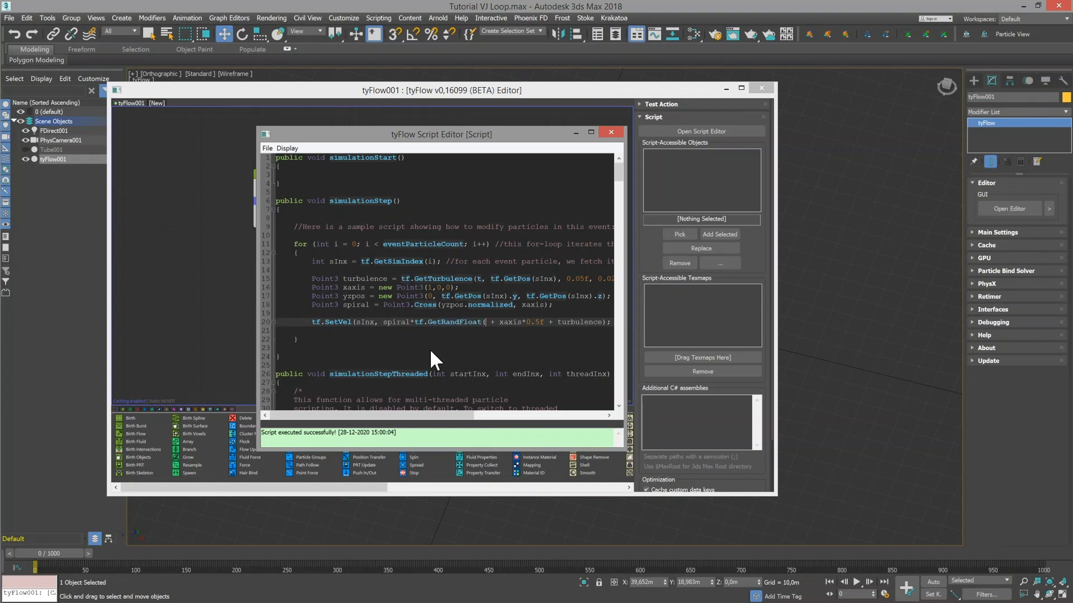
{"action": "type", "text": ".9f, 1.2f"}
{"action": "type", "text": ") + xaxis*0.5f + "}
Step: Multiply turbulence by "tf.GetRandFloat(sInx, 0.9f, 1.6f)" in the SetVel expression, compile the script, and close the script editor
{"action": "type", "text": "turbulence*tf"}
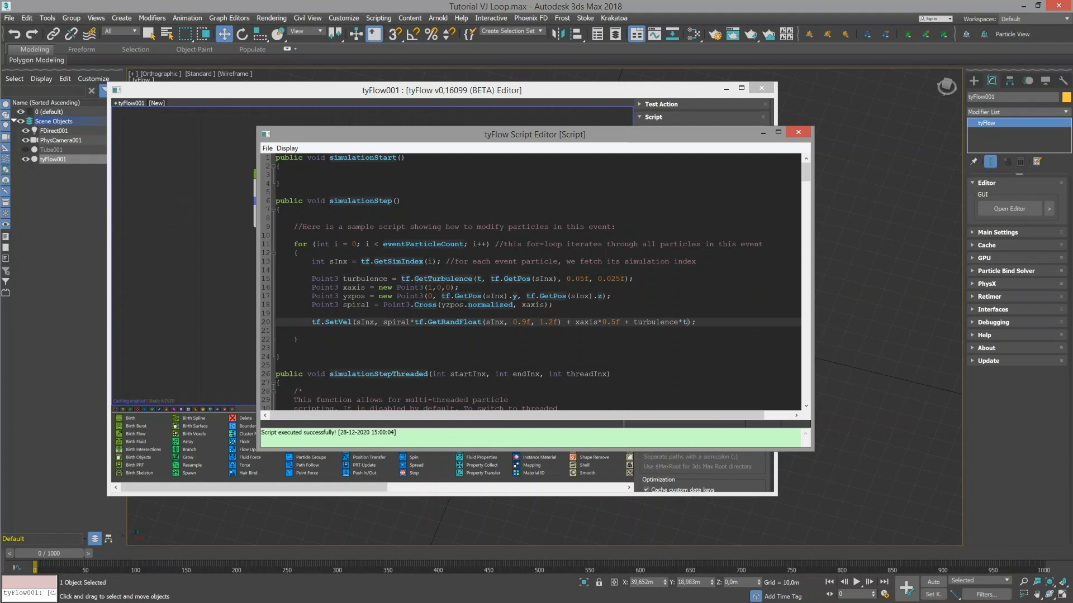
{"action": "type", "text": ".GetRandFloat(sInx, 0.9f"}
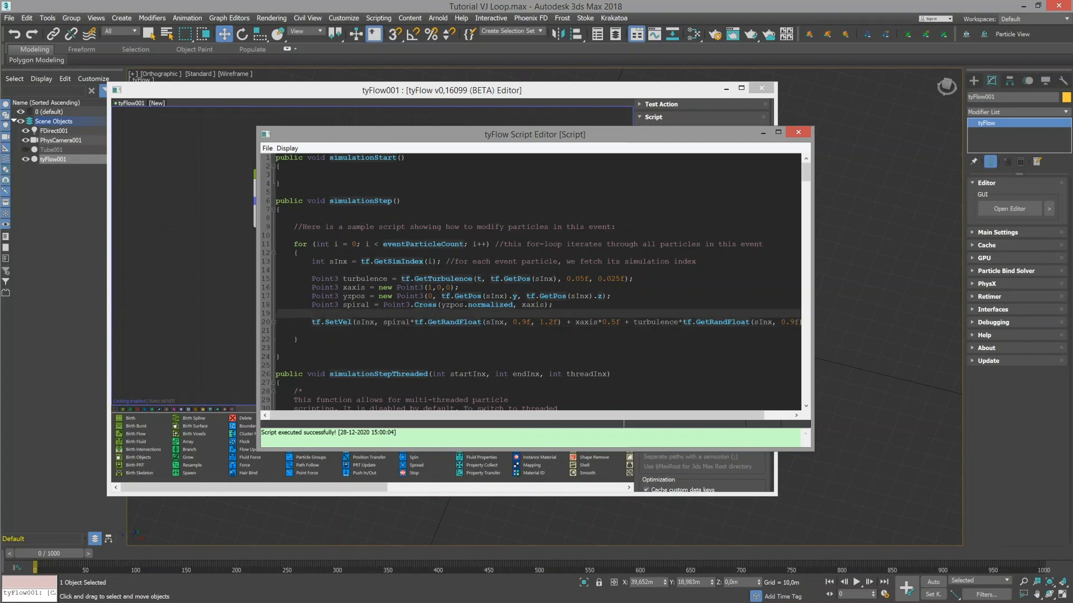
{"action": "type", "text": ", 1."}
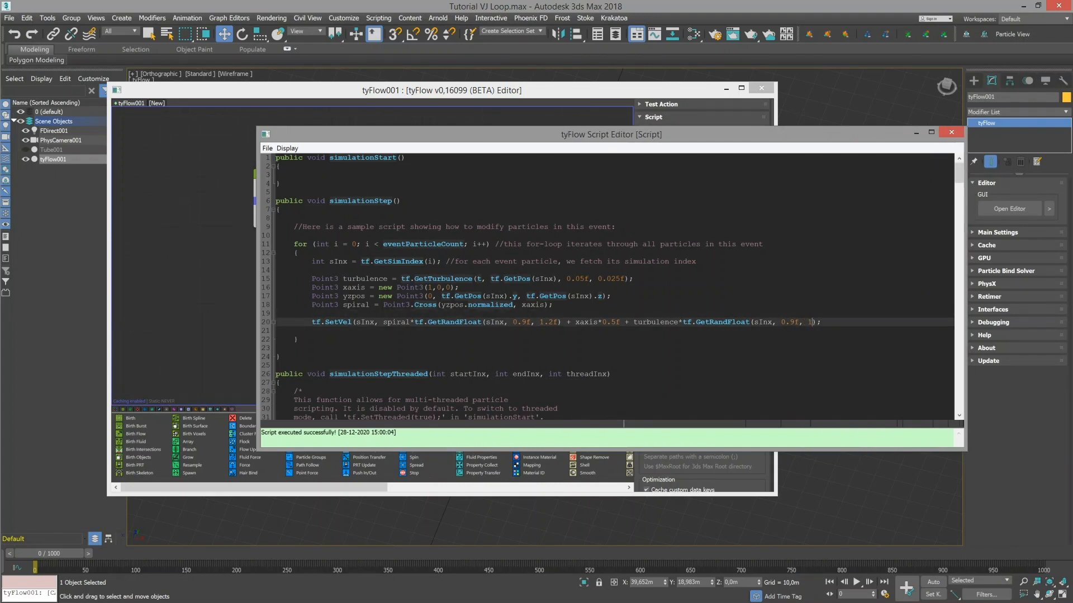
{"action": "type", "text": "6f"}
{"action": "key", "text": "ctrl+s"}
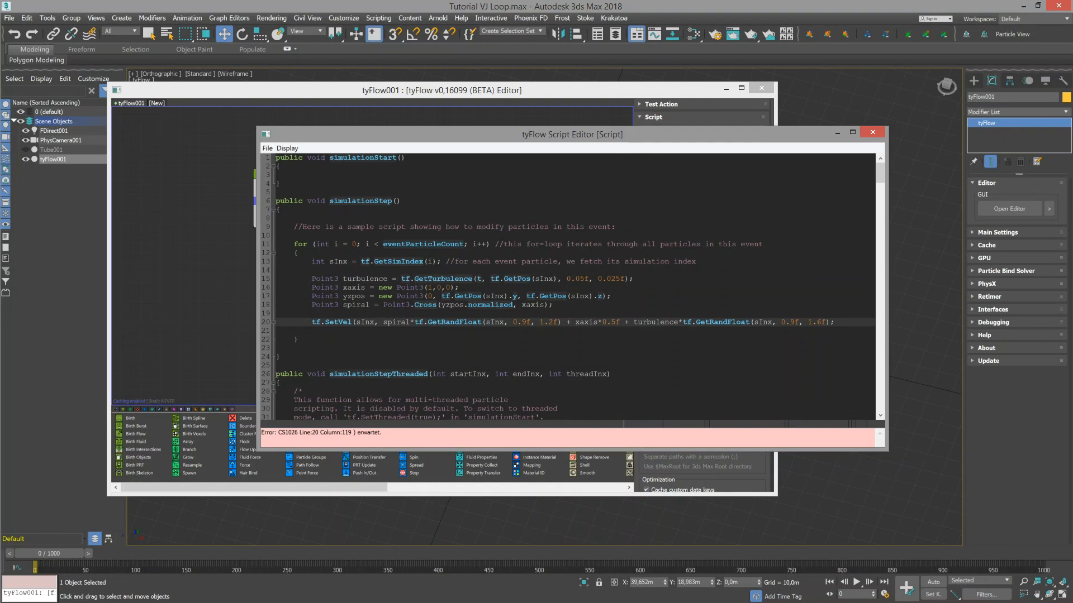
{"action": "type", "text": ")"}
{"action": "left_click", "coordinate": [267, 148]}
{"action": "left_click", "coordinate": [283, 180]}
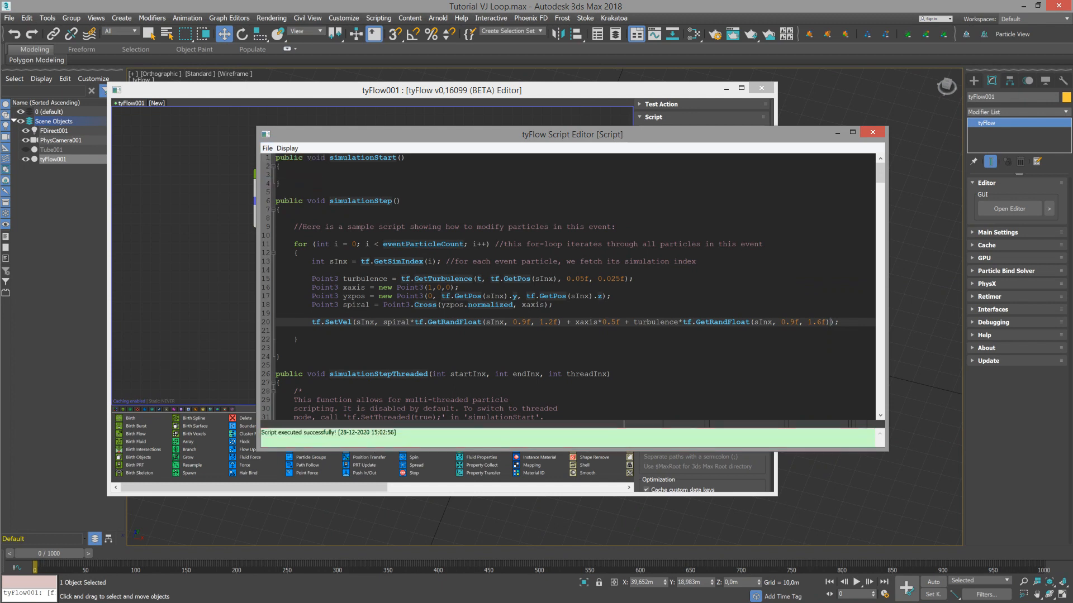
{"action": "left_click", "coordinate": [873, 133]}
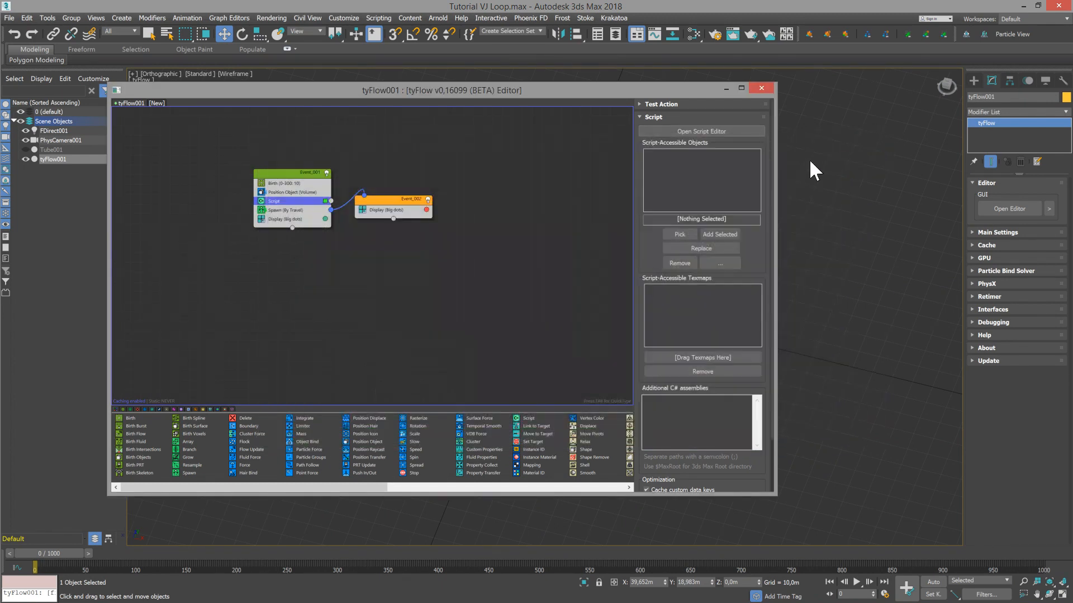
Step: Rename the Script operator in Event_001 as "Scripted Force" and close the tyFlow editor
{"action": "right_click", "coordinate": [274, 201]}
{"action": "left_click", "coordinate": [302, 240]}
{"action": "type", "text": "Scripte"}
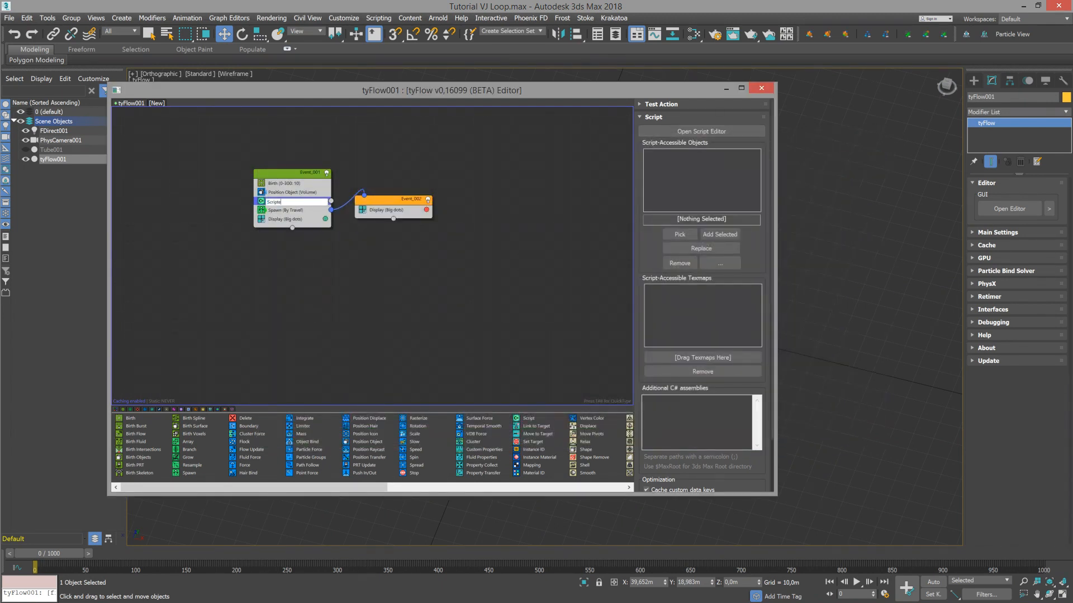
{"action": "type", "text": "d Force"}
{"action": "key", "text": "Return"}
{"action": "left_click", "coordinate": [761, 88]}
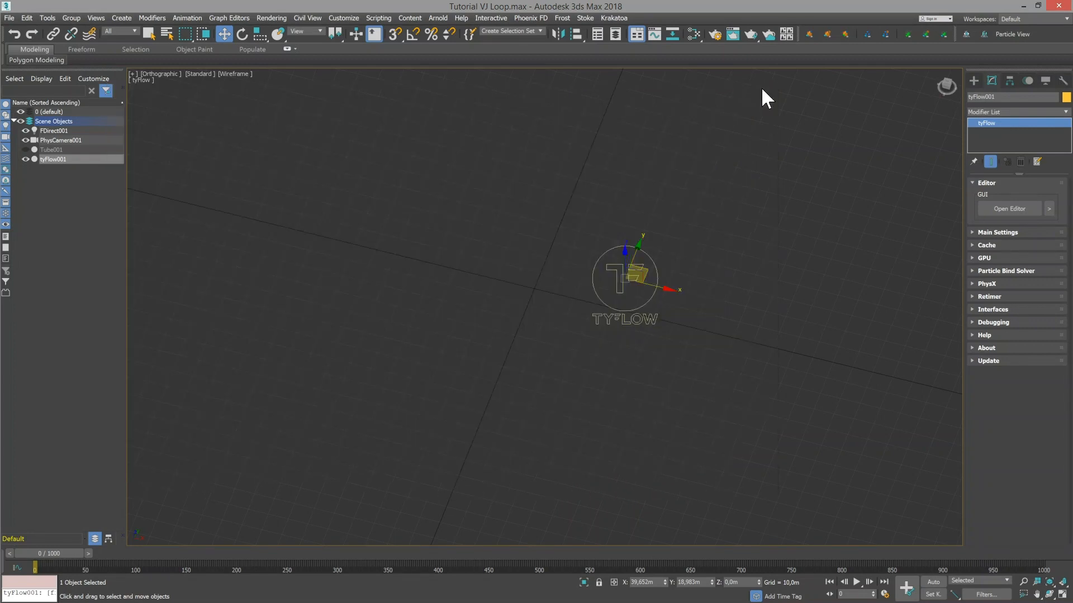
Step: Scrub the animation to about frame 800 and examine the randomised red trails from the Top view
{"action": "mouse_move", "coordinate": [35, 553]}
{"action": "left_mouse_down"}
{"action": "mouse_move", "coordinate": [449, 568]}
{"action": "mouse_move", "coordinate": [633, 543]}
{"action": "mouse_move", "coordinate": [635, 553]}
{"action": "mouse_move", "coordinate": [838, 546]}
{"action": "left_mouse_up"}
{"action": "key", "text": "t"}
{"action": "key", "text": "w"}
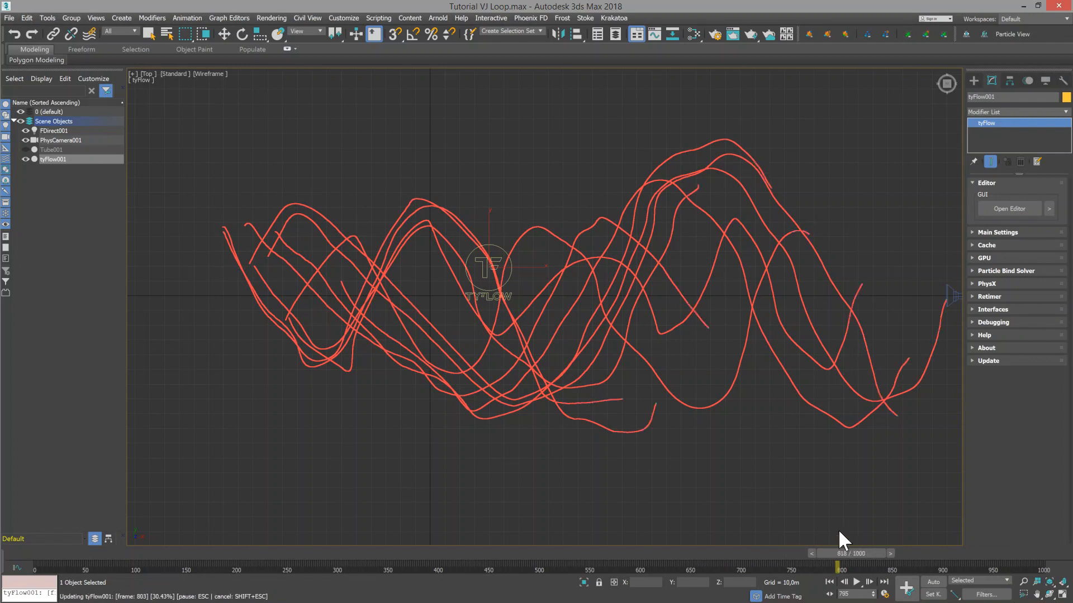
{"action": "middle_click_drag", "start_coordinate": [866, 334], "coordinate": [728, 350]}
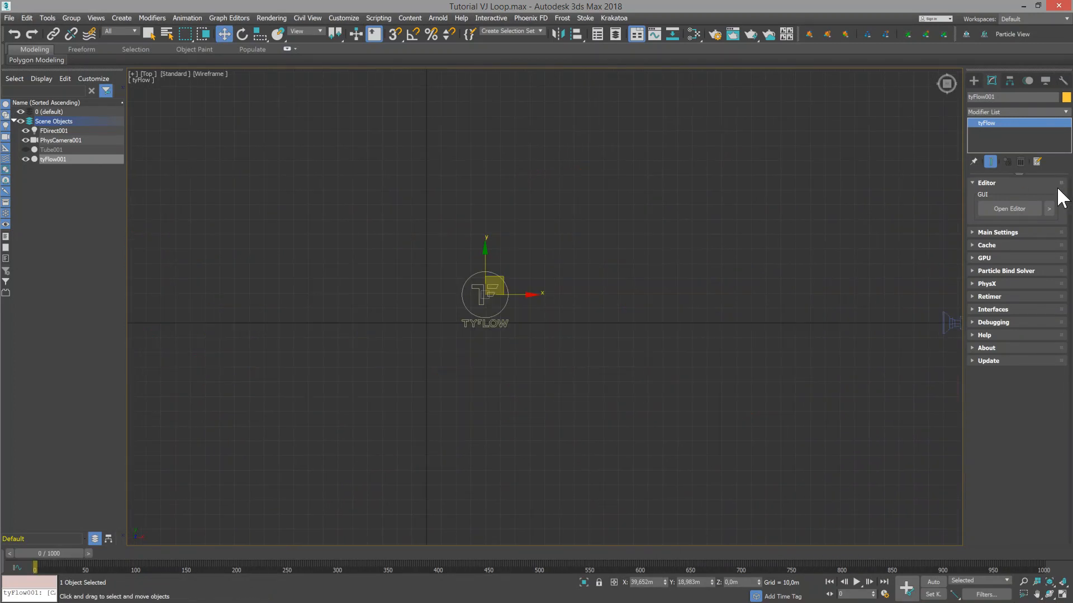
Step: Insert a new Script operator below Scripted Force in Event_001 and remove the example position code from its eventAge == 0 block
{"action": "left_click", "coordinate": [998, 208]}
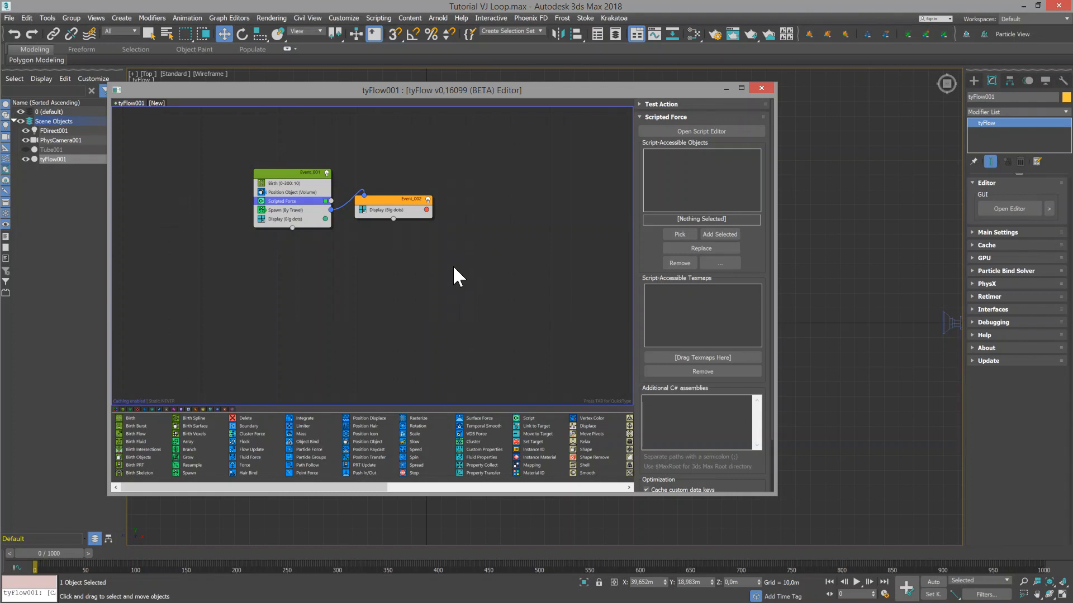
{"action": "left_click_drag", "start_coordinate": [528, 418], "coordinate": [299, 211]}
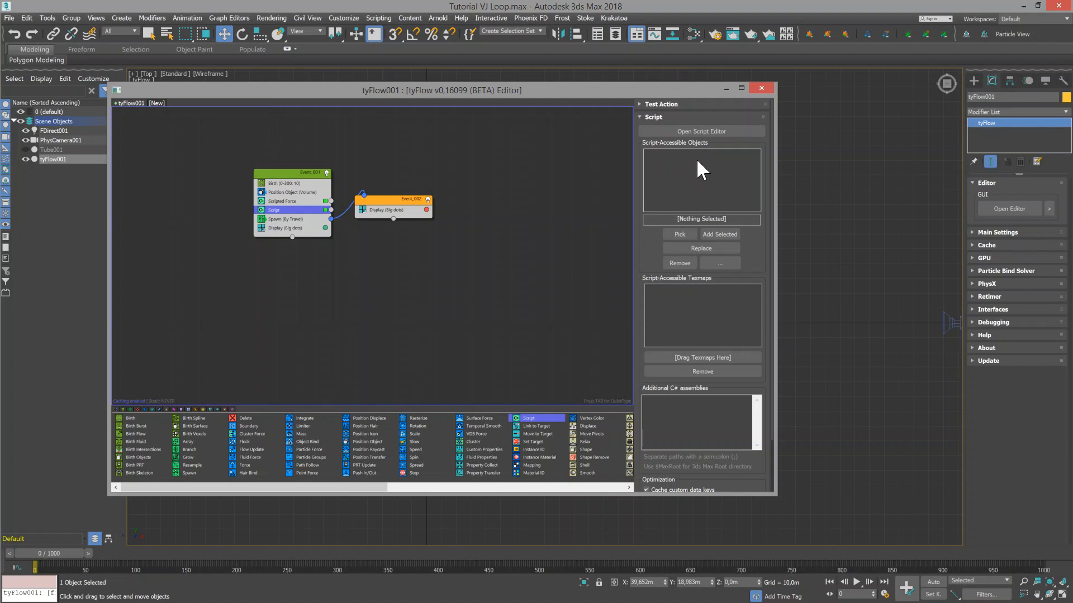
{"action": "left_click", "coordinate": [690, 128]}
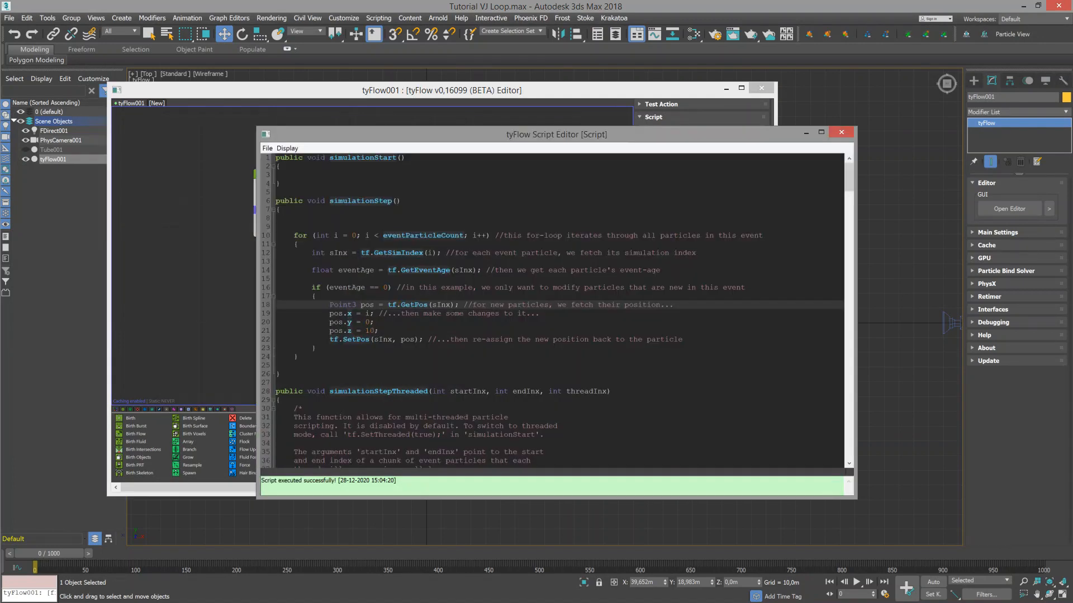
{"action": "left_click_drag", "start_coordinate": [685, 340], "coordinate": [329, 305]}
{"action": "key", "text": "BackSpace"}
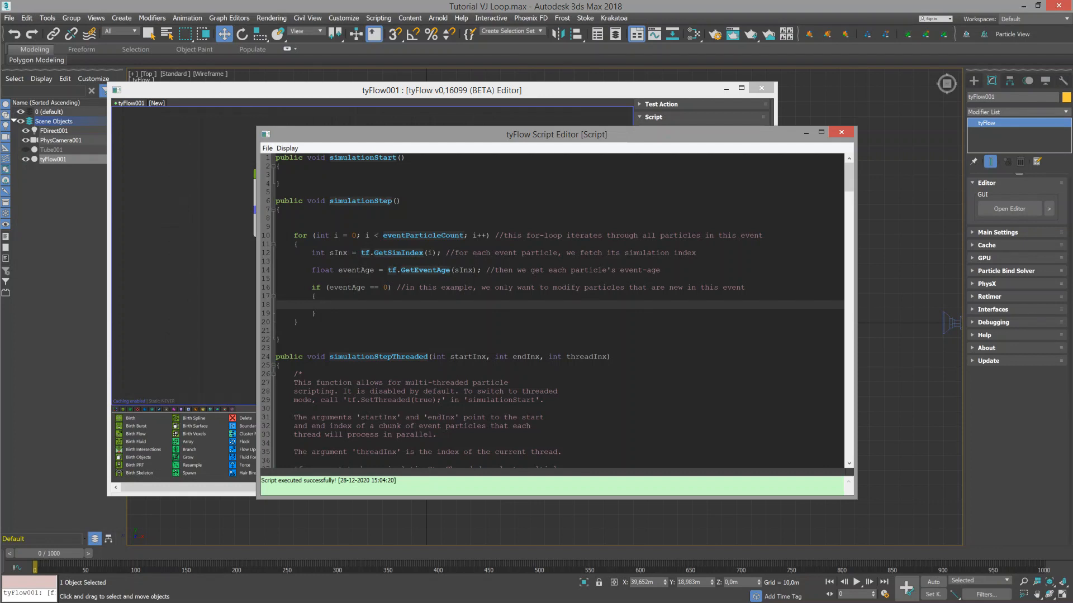
Step: In the eventAge == 0 block, add "tf.SetCustomFloat(sInx, 0, tf.GetRandFloat(sInx, 1.5f, 2.5f));" and "tf.SetCustomFloat(sInx, 1, 0f);"
{"action": "type", "text": "tf.SetCustomFloat(sInx, 0, tf.GetRandFloat(sInx,"}
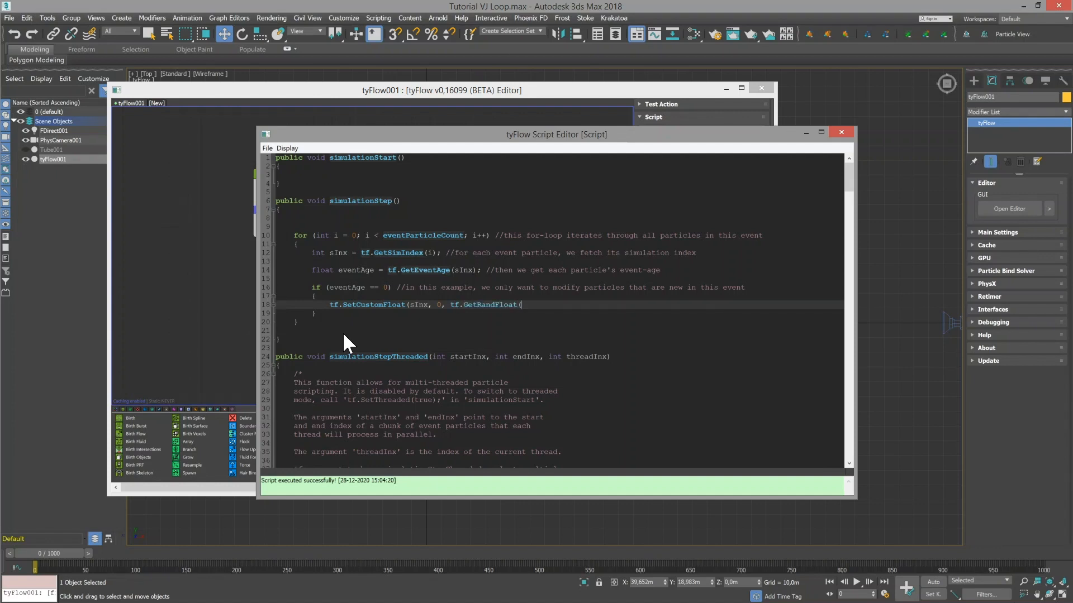
{"action": "type", "text": " 1.5f, 2.5f));"}
{"action": "key", "text": "Return"}
{"action": "type", "text": "tf.SetCu"}
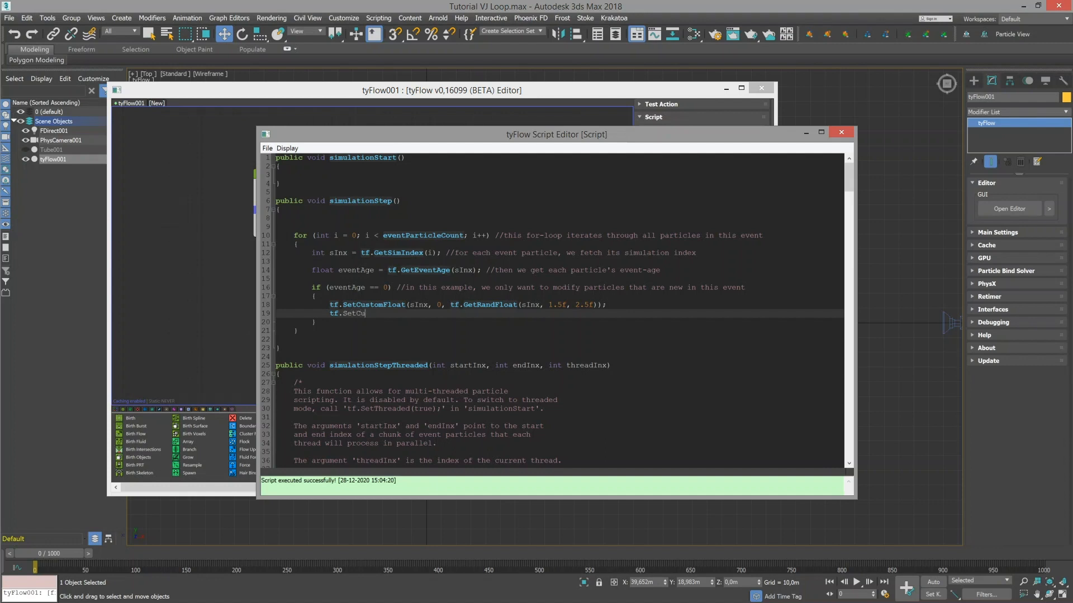
{"action": "type", "text": "stomFloat(sInx, 1, 0f);"}
{"action": "key", "text": "Return"}
Step: Add "tf.SetCustomFloat(sInx, 2, tf.GetRandFloat(sInx, 333f, 444f));" as the third line of the eventAge == 0 block
{"action": "type", "text": "tf.SetCustomF"}
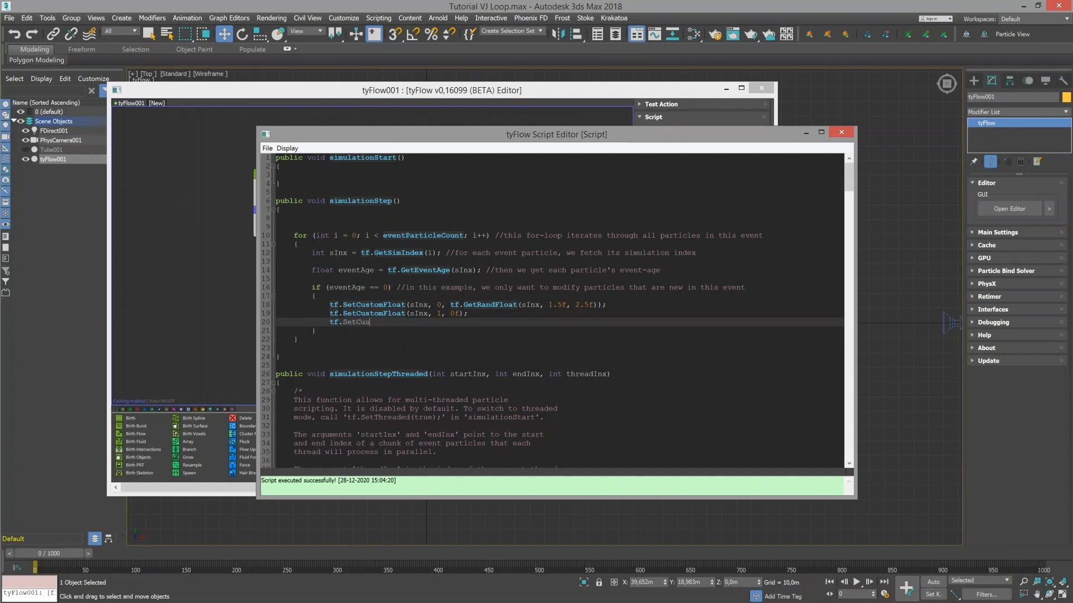
{"action": "type", "text": "loat(sInx, 2, tf.GetRandFloat("}
{"action": "type", "text": "sInx,"}
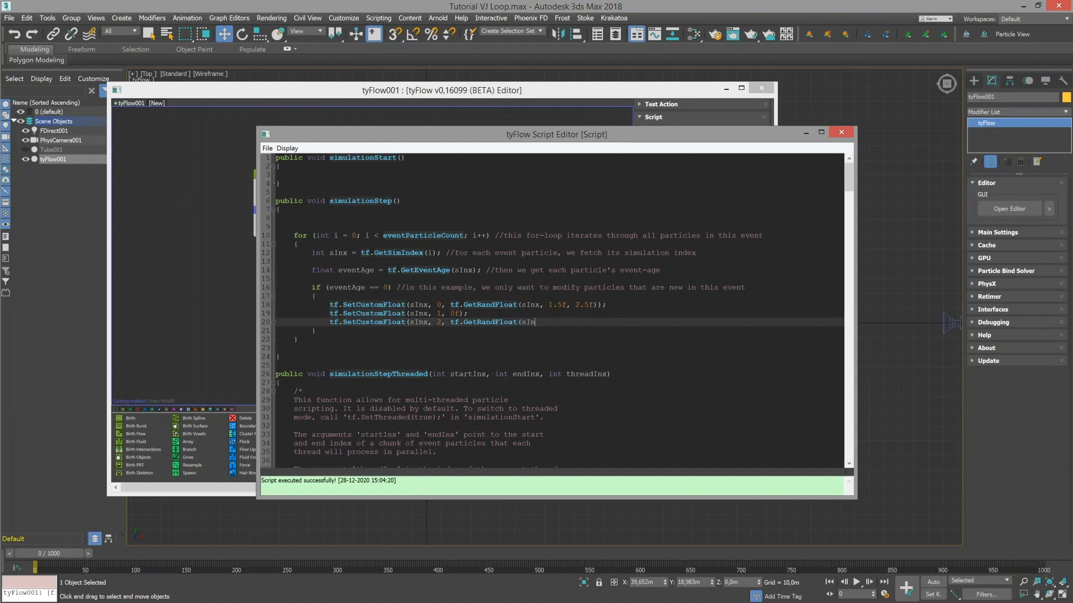
{"action": "type", "text": " 333f, 444f));"}
Step: Add an else block containing "tf.SetCustomFloat(sInx, 1, tf.GetCustomFloat(sInx, 1)+tf.GetVel(sInx).magnitude/8);"
{"action": "key", "text": "Down"}
{"action": "key", "text": "Return"}
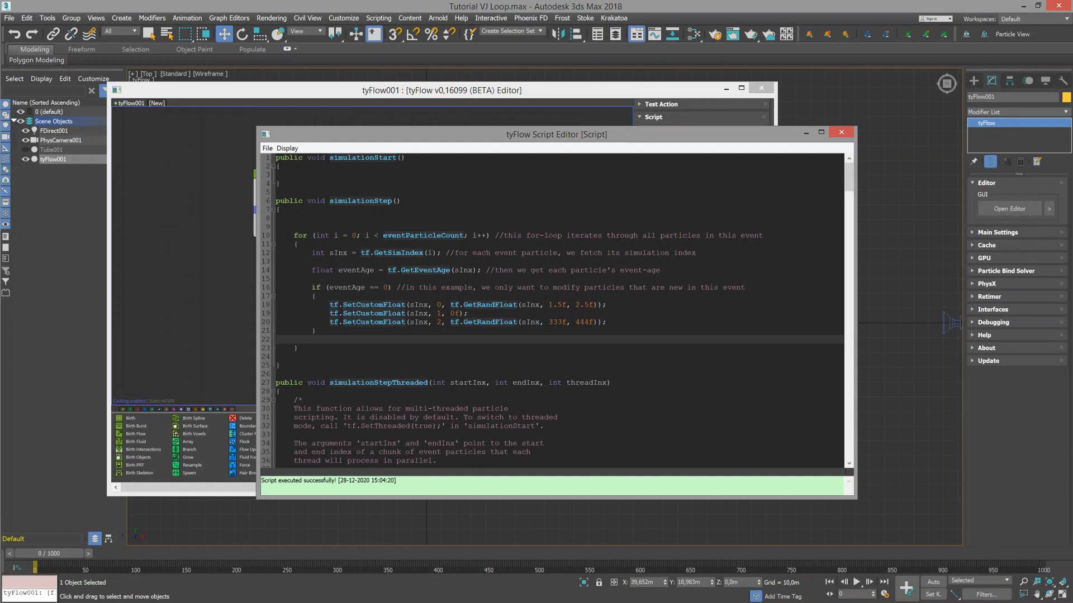
{"action": "type", "text": "else"}
{"action": "key", "text": "Return"}
{"action": "type", "text": "{"}
{"action": "key", "text": "Return"}
{"action": "type", "text": "tf.Set"}
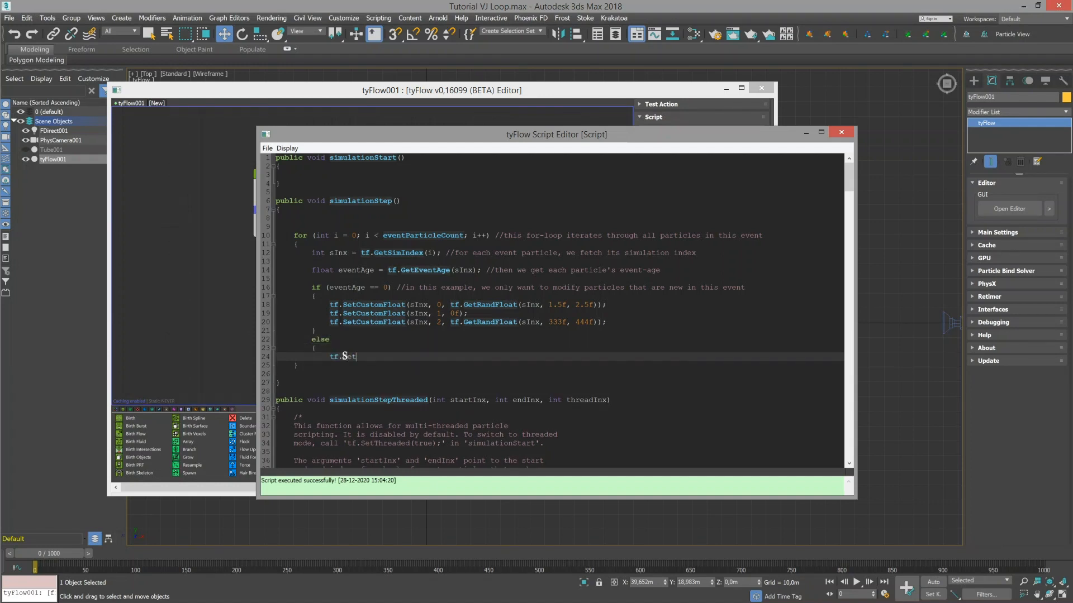
{"action": "type", "text": "CustomFloat(sInx, 1, tf.GetCustomFloat("}
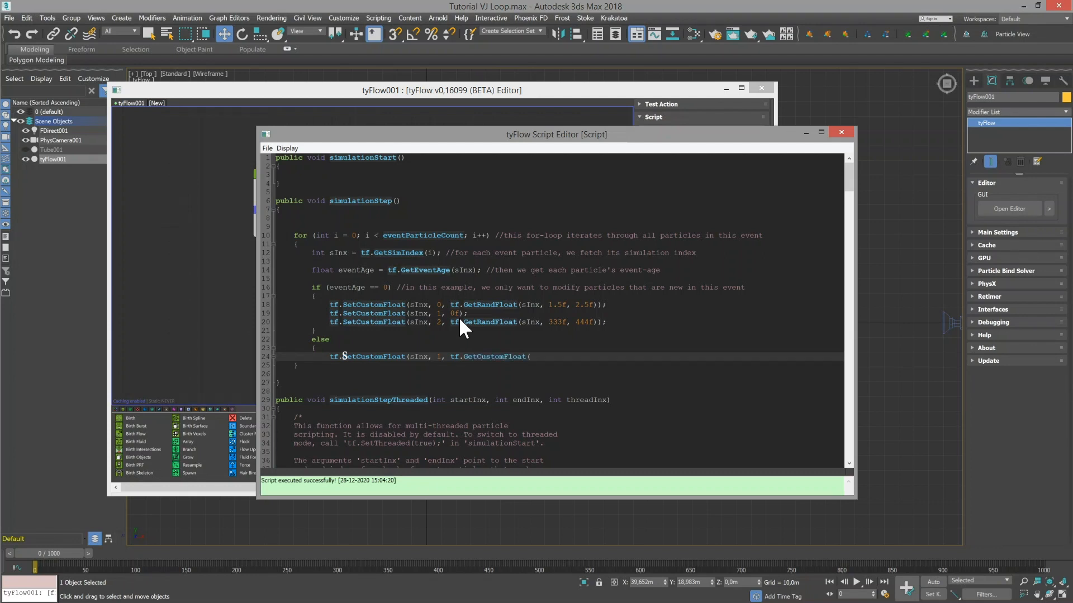
{"action": "type", "text": "sInx, 1)+tf.GetVel(sInx).magnitude/8);"}
Step: Set the tyFlow object's time step to 1/8 Frame
{"action": "left_click", "coordinate": [974, 232]}
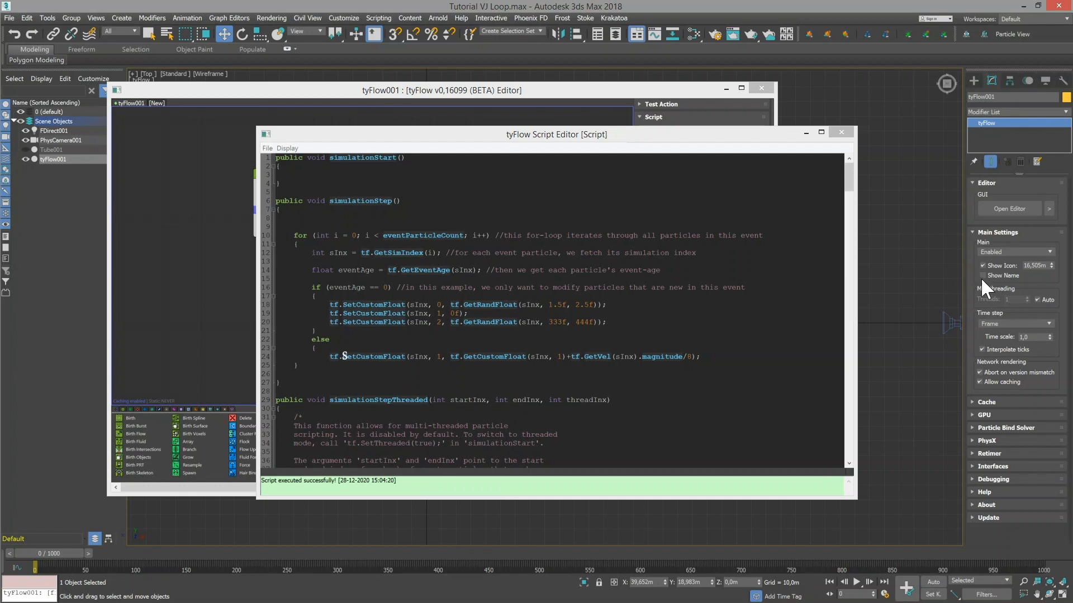
{"action": "left_click", "coordinate": [1027, 323]}
{"action": "left_click", "coordinate": [1002, 360]}
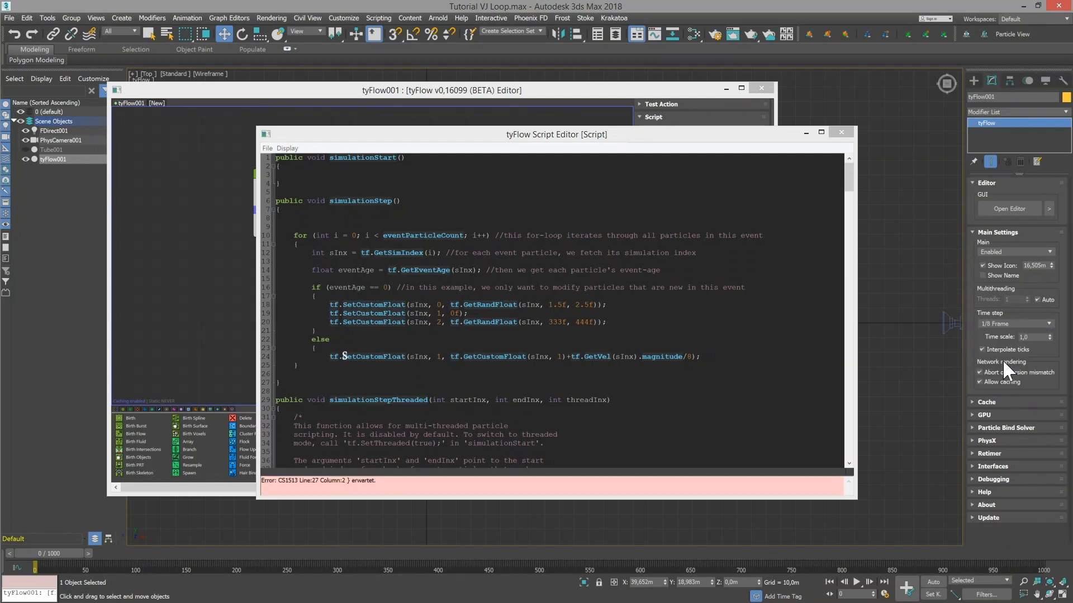
Step: Add "tf.SetCustomFloat(sInx, 3, tf.GetCustomFloat(sInx, 1)/tf.GetCustomFloat(sInx, 2));" to the else block and close the block with a brace
{"action": "left_click", "coordinate": [344, 356]}
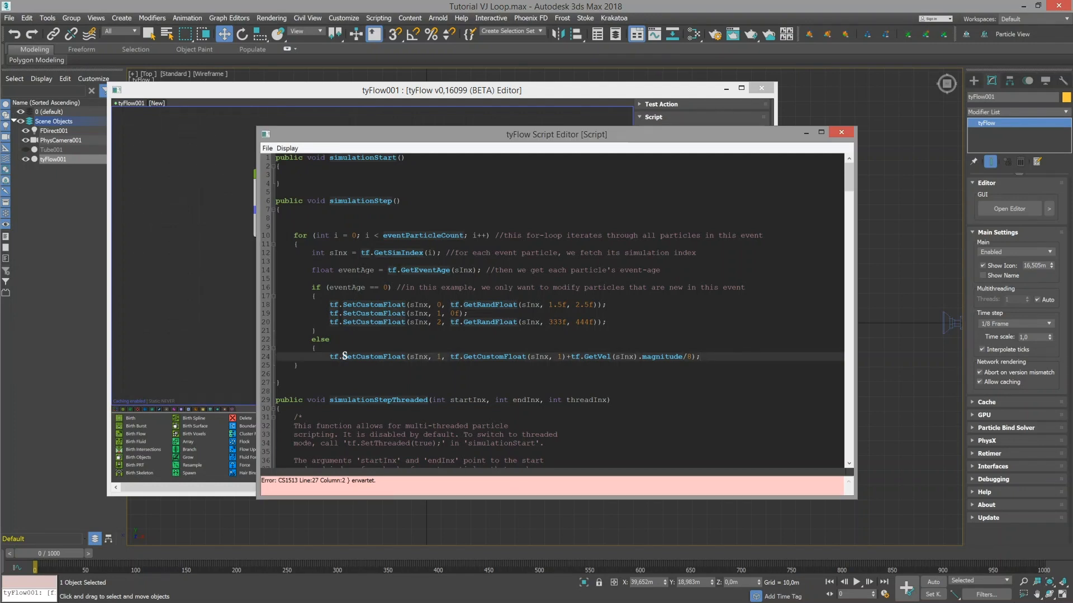
{"action": "key", "text": "Return"}
{"action": "type", "text": "t"}
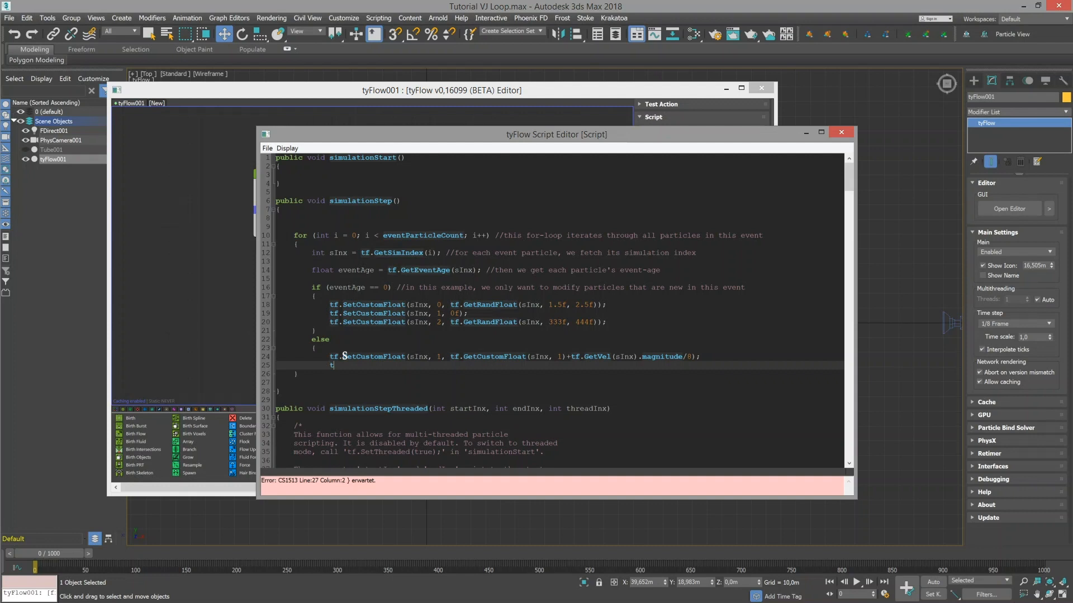
{"action": "type", "text": "f.SetCustomFloat(sInx, tf.GetCustomFloat(sInx, 1)/tf.GetCustomFloat(sInx, 2));}3,"}
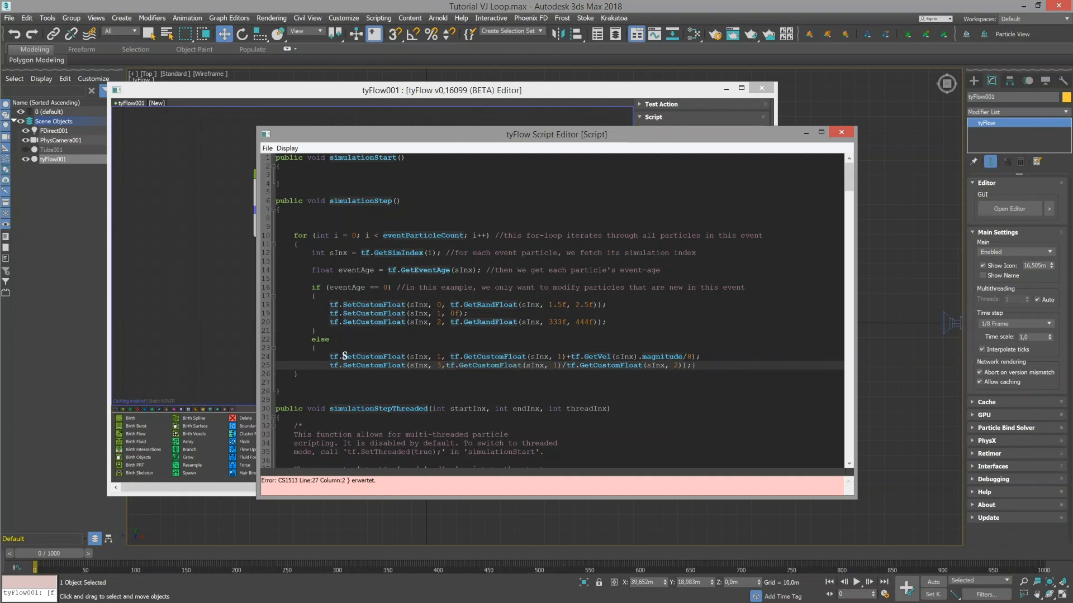
Step: Below the else block, add "if (tf.GetCustomFloat(sInx, 3) >= 1) {tf.DeleteParticle(sInx);}"
{"action": "key", "text": "Return"}
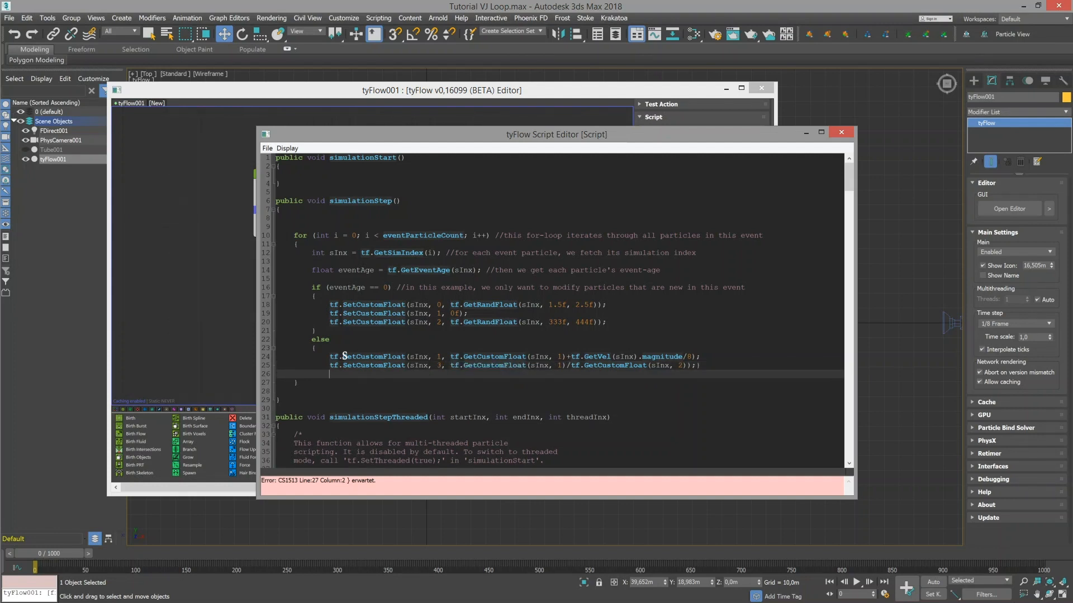
{"action": "key", "text": "Return"}
{"action": "type", "text": "i"}
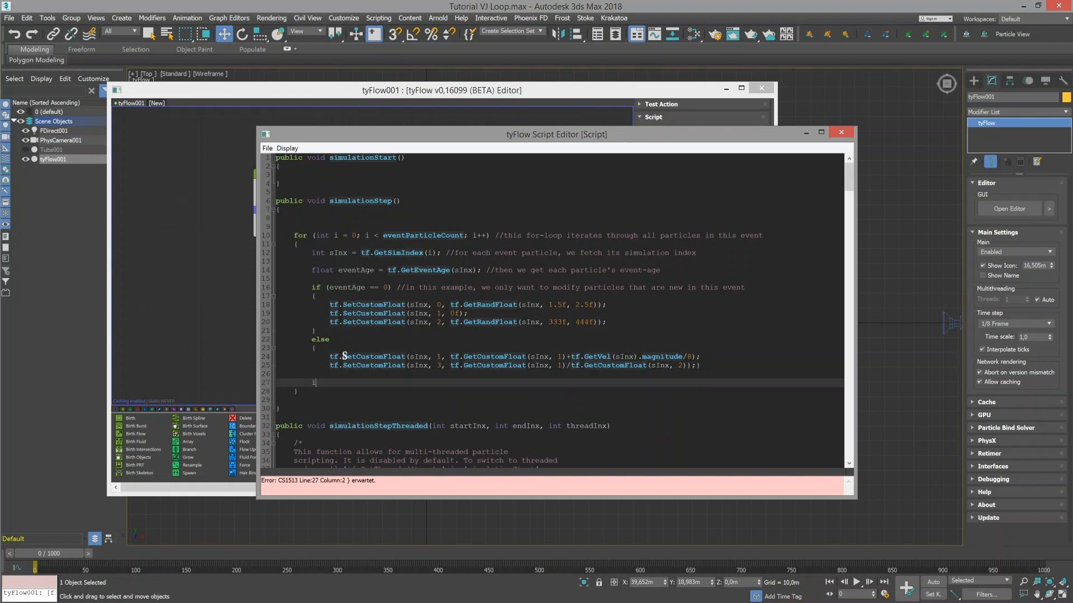
{"action": "type", "text": "f (tf.GetCustomFloat(sInx, 3) >= 1)"}
{"action": "key", "text": "Return"}
{"action": "type", "text": "{tf.Deltete"}
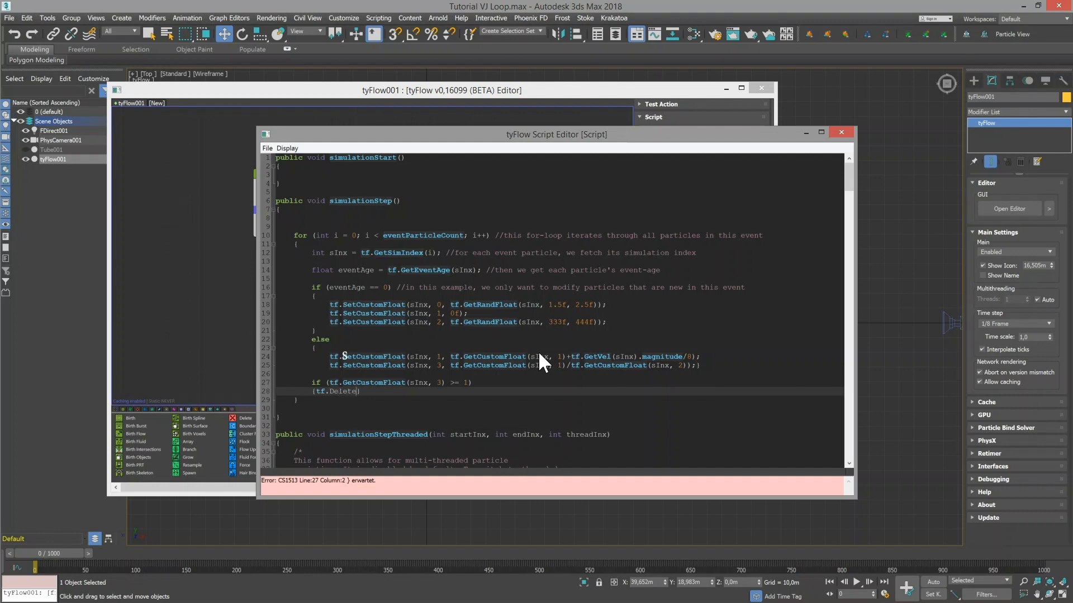
{"action": "type", "text": "Particle(sInx);"}
Step: Add "tf.SetVel(sInx, tf.GetVel(sInx).normalized * tf.GetCustomFloat(sInx, 0));" below the particle deletion condition
{"action": "key", "text": "Return"}
{"action": "key", "text": "Return"}
{"action": "type", "text": "tf.S"}
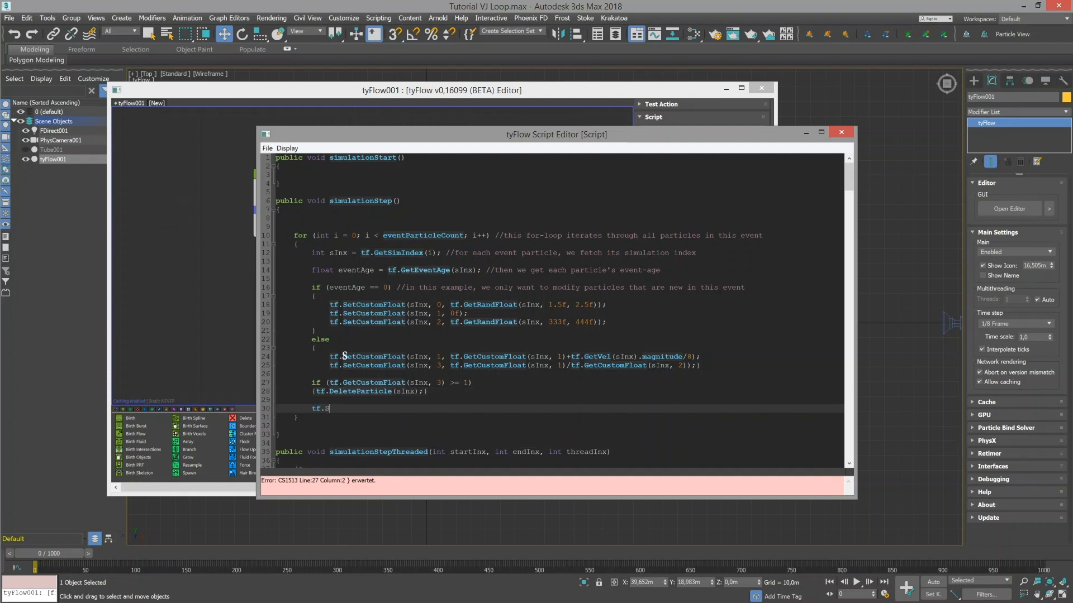
{"action": "type", "text": "etVel(sInx, tf.GetVel(sInx).normalized * tf.GetCur"}
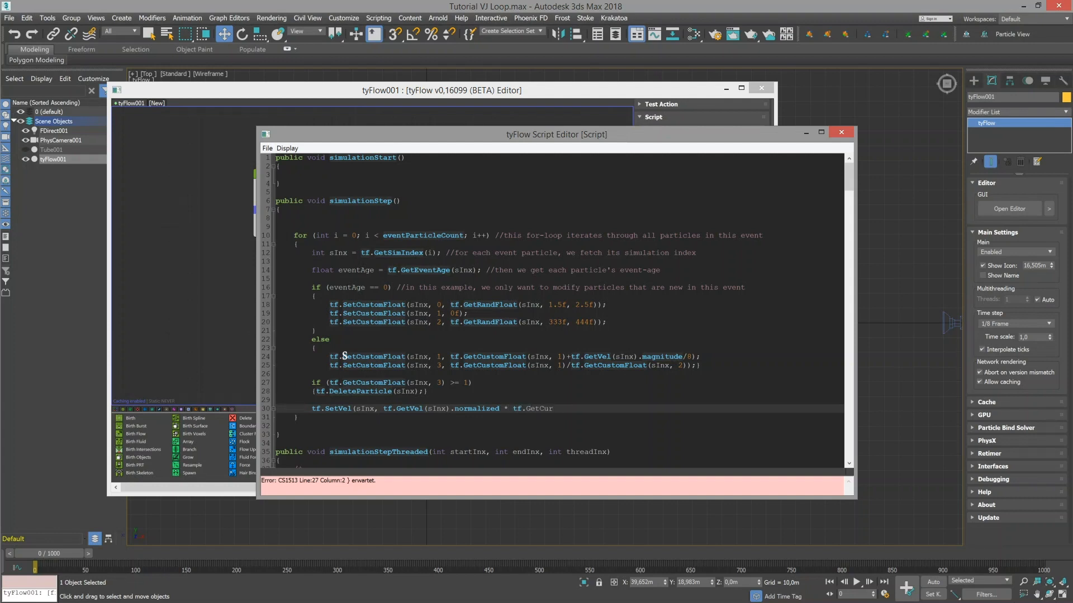
{"action": "key", "text": "BackSpace"}
{"action": "type", "text": "stomFloat(sInx, 0));"}
{"action": "key", "text": "Return"}
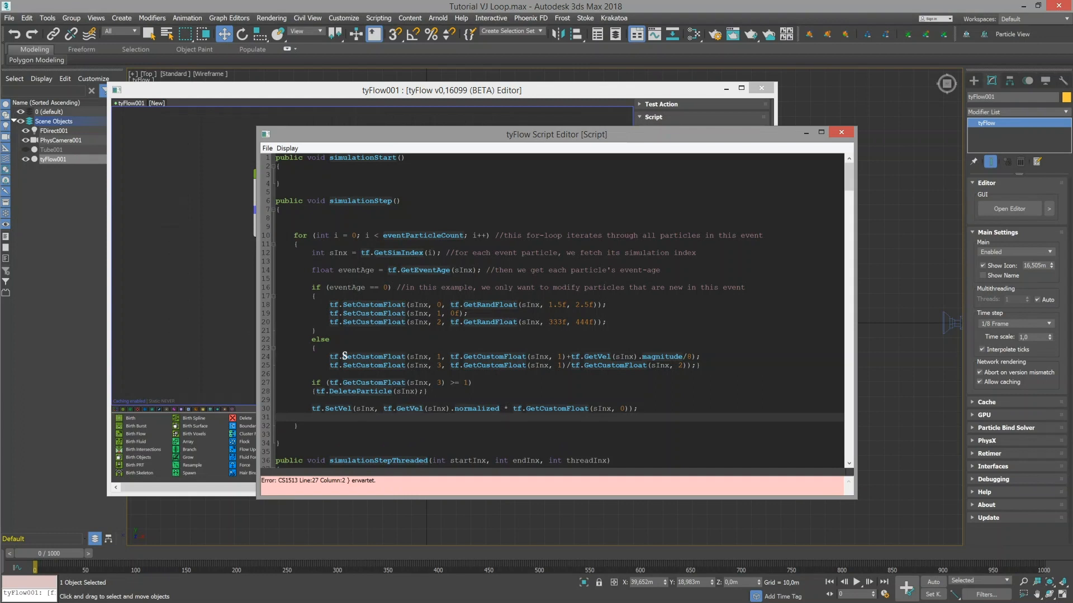
Step: Add "tf.SetUVW(sInx, 1, new Point3(tf.GetCustomFloat(sInx, 3), 1, 0));" below the SetVel line and close the script editor
{"action": "type", "text": "tf.SetUVW(sInx, 1, new Point3(tf.GetCustomFloat(sI"}
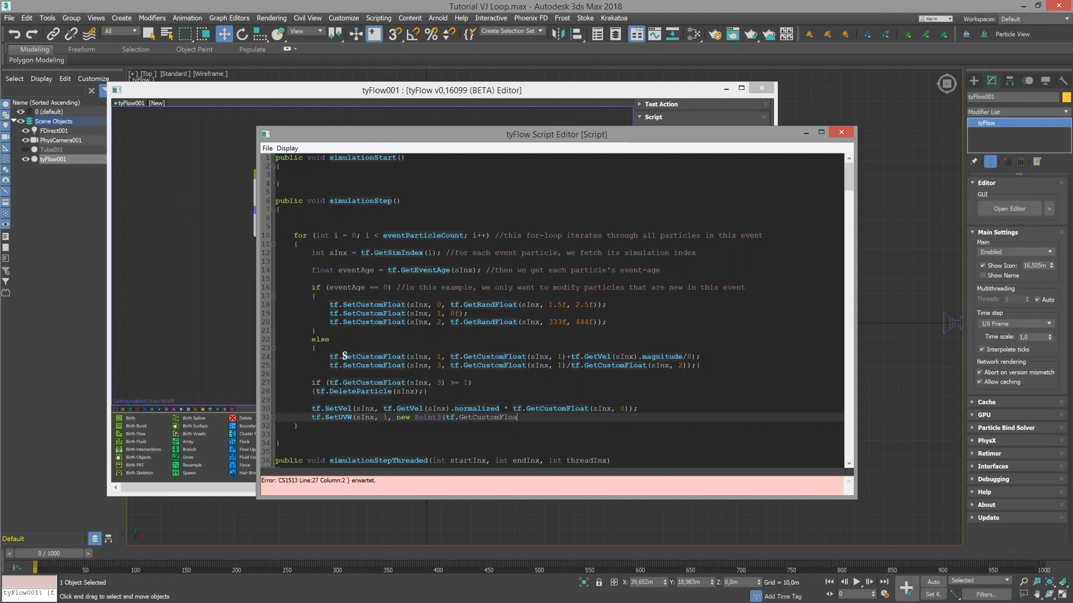
{"action": "type", "text": "nx, 3),"}
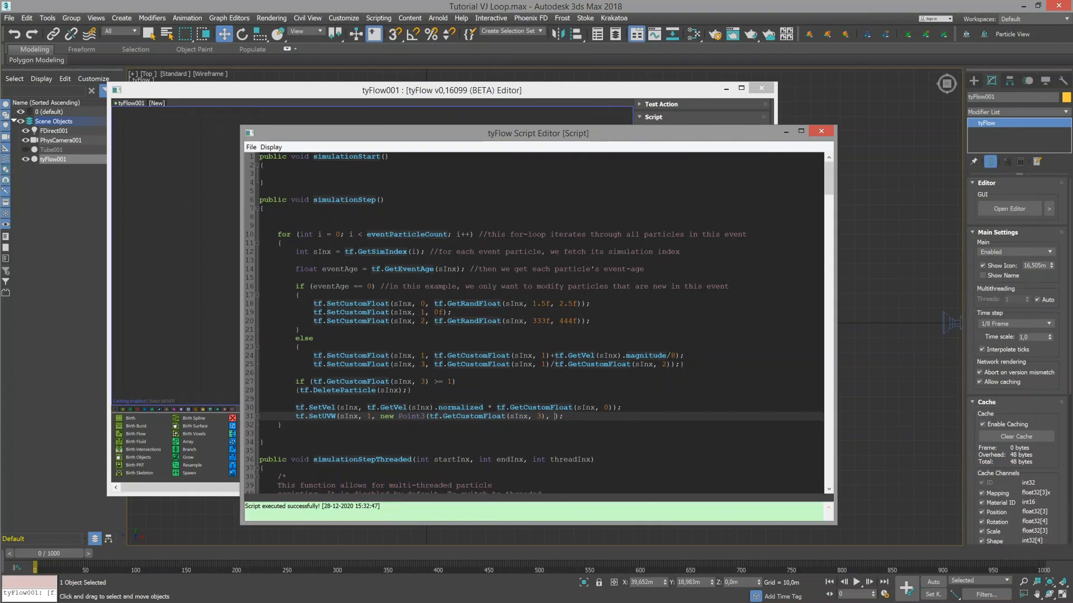
{"action": "type", "text": "1"}
{"action": "type", "text": ", 0"}
{"action": "left_click", "coordinate": [822, 134]}
Step: Add a Display Data operator below Spawn in Event_001, enable its Mapping data type, and close the tyFlow editor
{"action": "left_click", "coordinate": [285, 228]}
{"action": "left_click", "coordinate": [647, 448]}
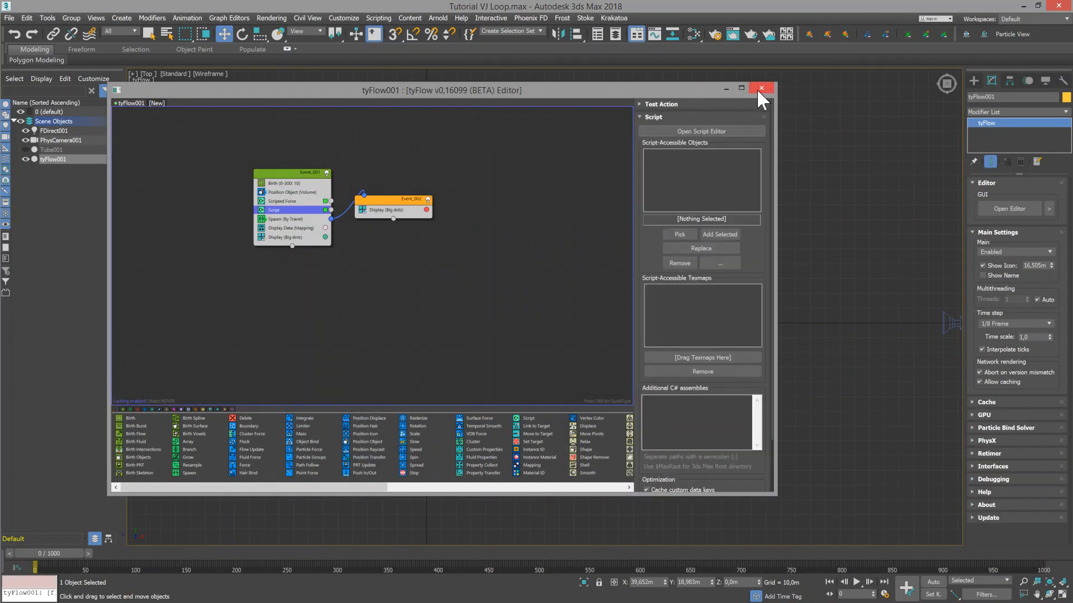
{"action": "left_click", "coordinate": [761, 89]}
Step: Scrub and step the animation around frame 350 to examine the particles' UVW values, then return to frame 0
{"action": "left_click_drag", "start_coordinate": [78, 554], "coordinate": [374, 586]}
{"action": "key", "text": "w"}
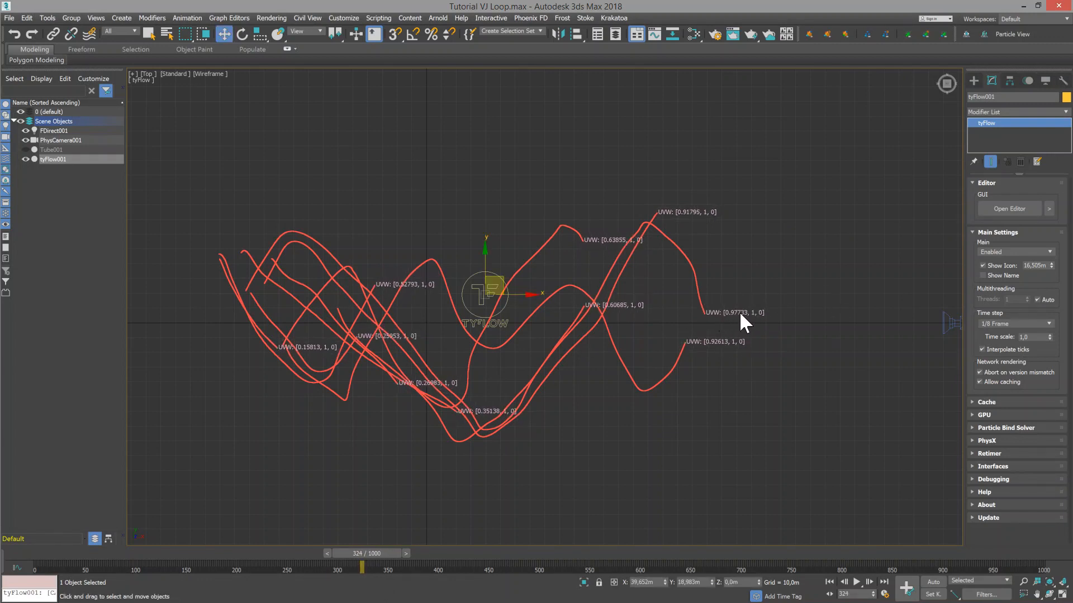
{"action": "left_click_drag", "start_coordinate": [380, 551], "coordinate": [386, 551]}
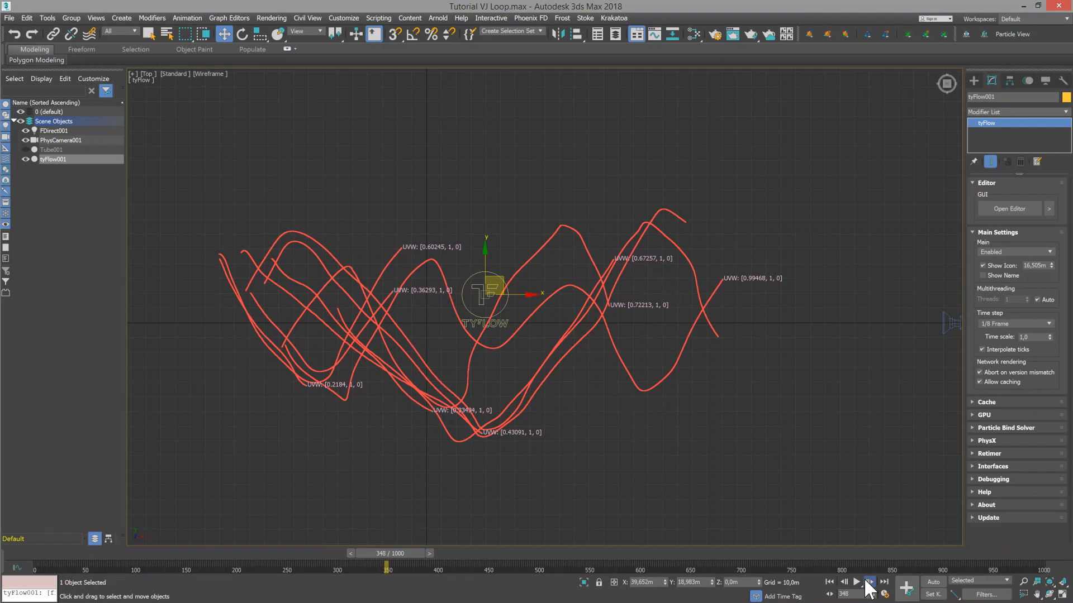
{"action": "left_click", "coordinate": [865, 581]}
{"action": "left_click", "coordinate": [865, 580]}
{"action": "left_click", "coordinate": [866, 580]}
{"action": "left_click_drag", "start_coordinate": [378, 552], "coordinate": [25, 541]}
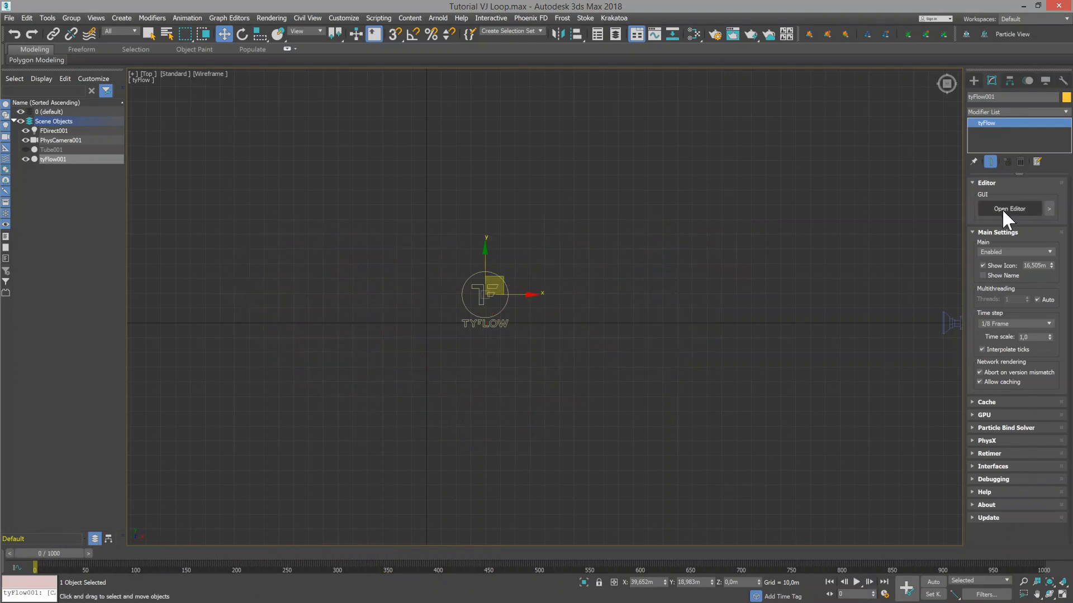
Step: Open the Script operator's code from the tyFlow editor, enlarge the script window to review it, and close it
{"action": "left_click", "coordinate": [1003, 212]}
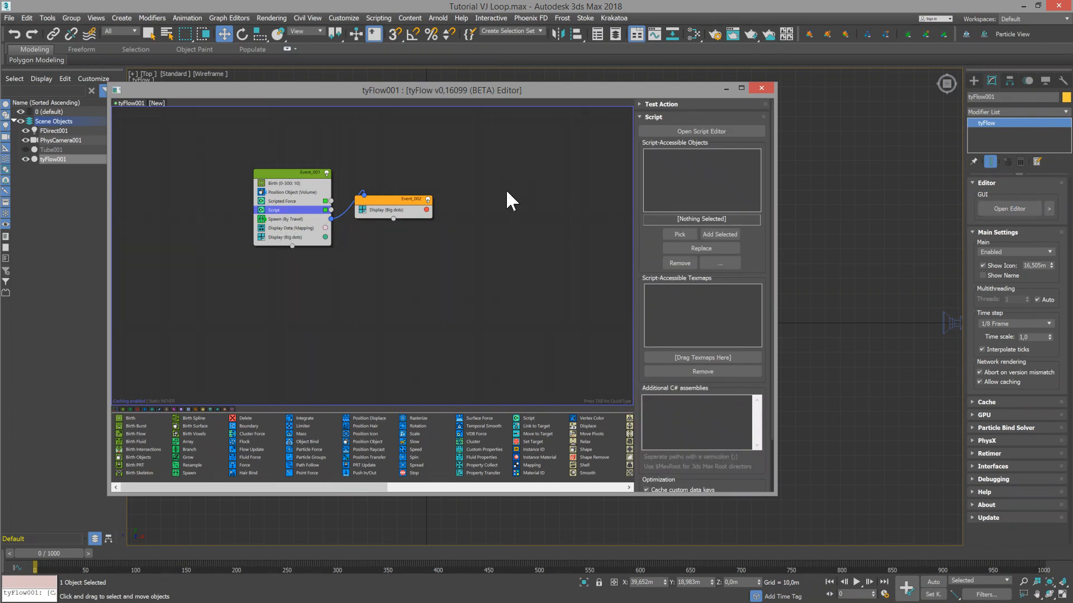
{"action": "left_click", "coordinate": [665, 132]}
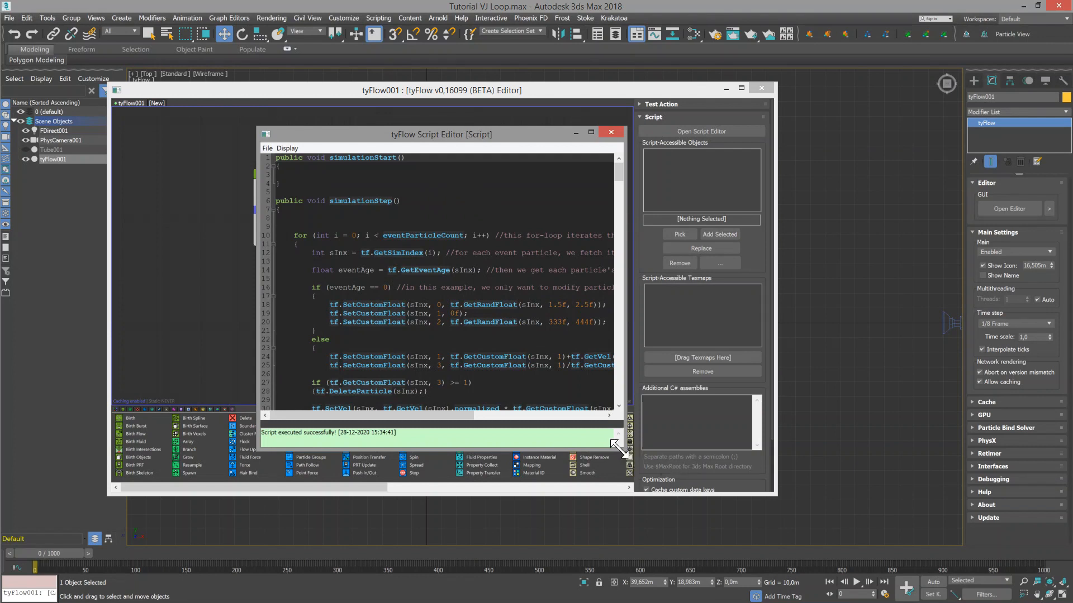
{"action": "left_click_drag", "start_coordinate": [624, 449], "coordinate": [753, 532]}
{"action": "left_click_drag", "start_coordinate": [641, 136], "coordinate": [591, 131]}
{"action": "left_click", "coordinate": [689, 126]}
Step: Move the Display Data operator from Event_001 into Event_002, above its Display operator
{"action": "left_click", "coordinate": [389, 250]}
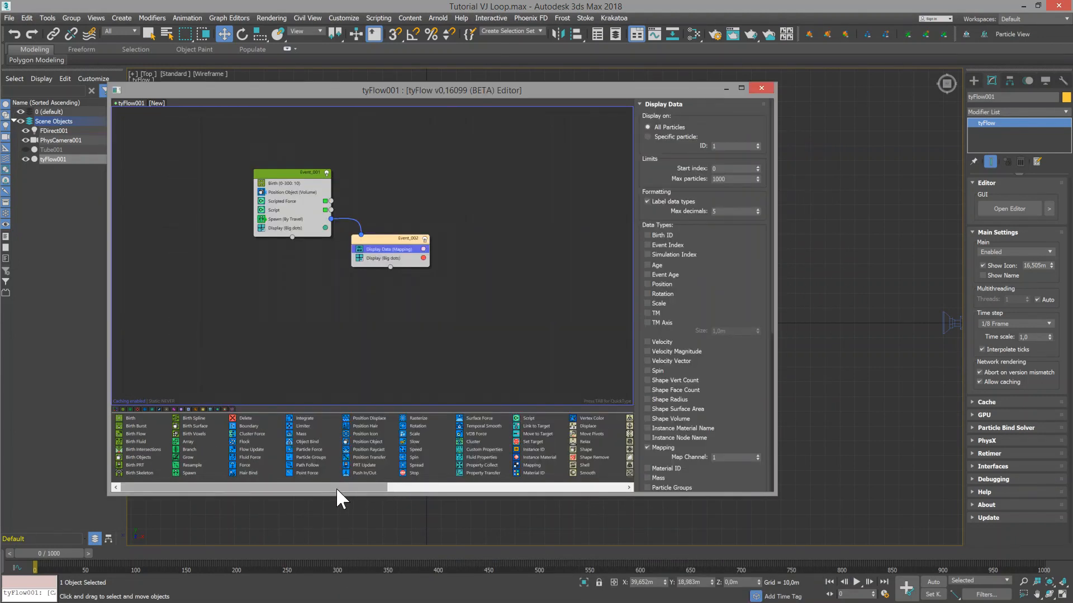
Step: Add a Vertex Color operator above Display in Event_002 using a Gradient Ramp texmap, and set Display's color to come from vertex color data
{"action": "left_click_drag", "start_coordinate": [336, 487], "coordinate": [398, 481]}
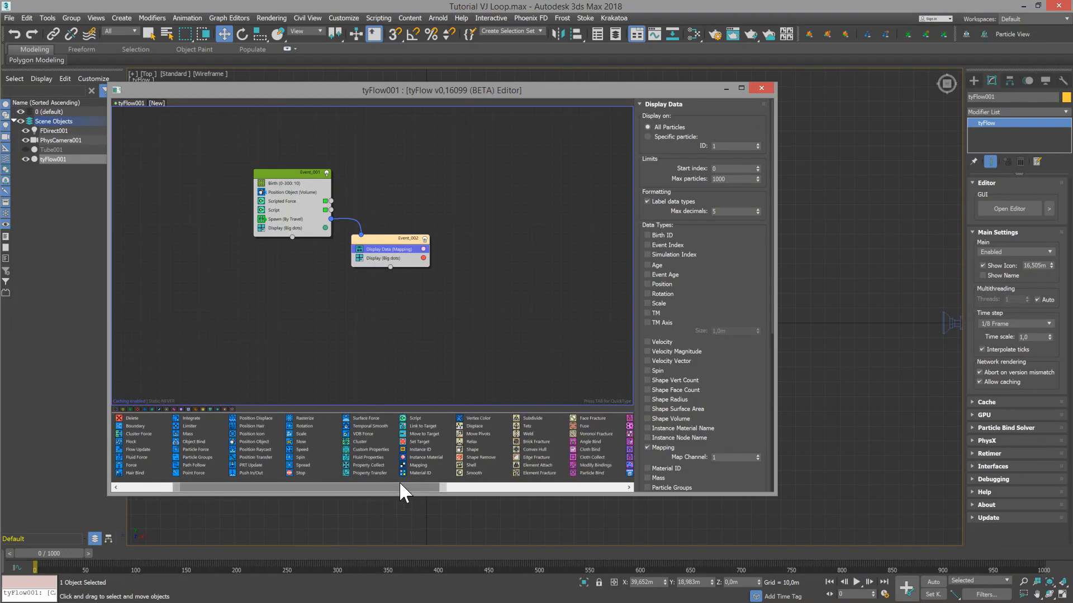
{"action": "left_click_drag", "start_coordinate": [468, 417], "coordinate": [394, 258]}
{"action": "left_click", "coordinate": [715, 165]}
{"action": "left_click", "coordinate": [690, 194]}
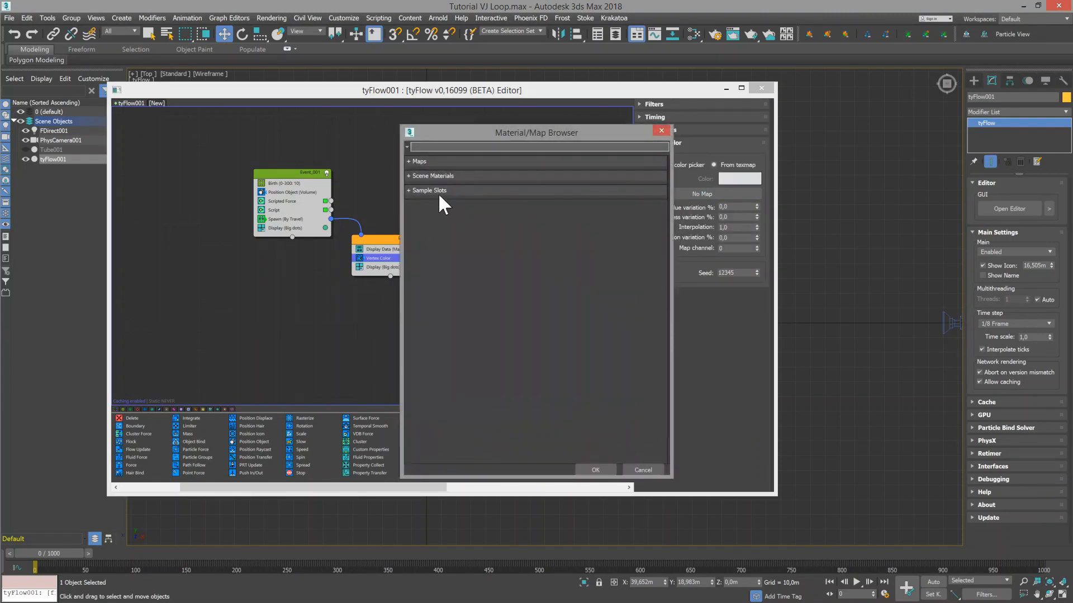
{"action": "left_click", "coordinate": [430, 338]}
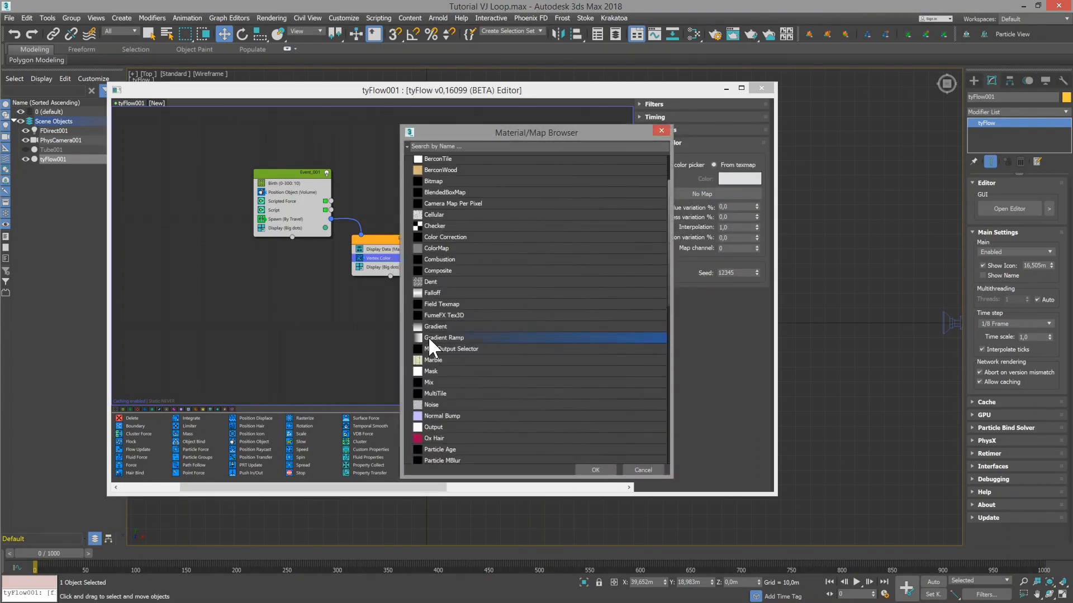
{"action": "left_click", "coordinate": [594, 469]}
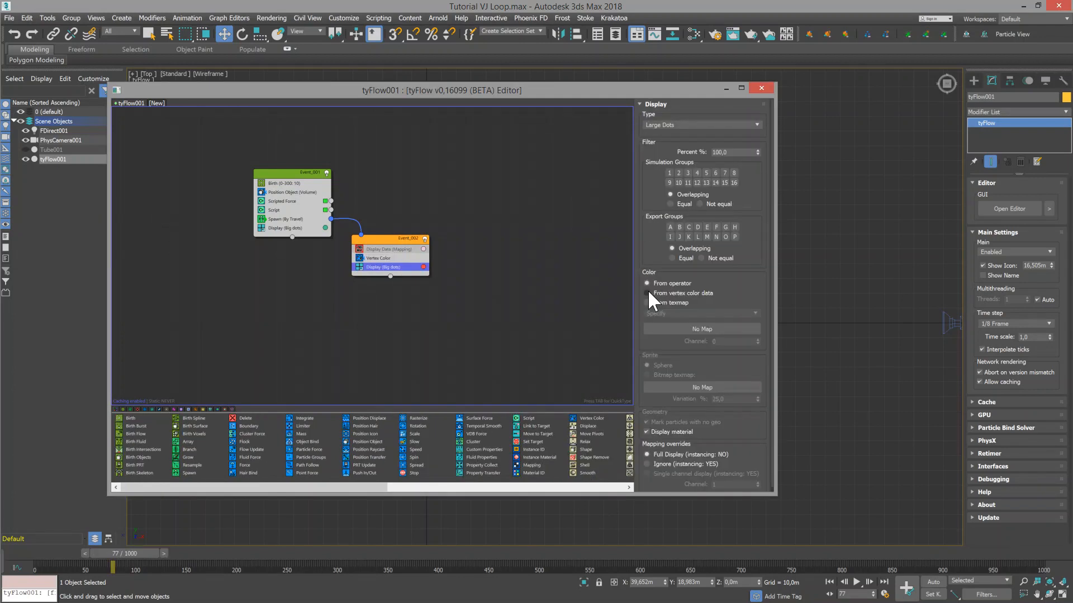
{"action": "left_click", "coordinate": [646, 291]}
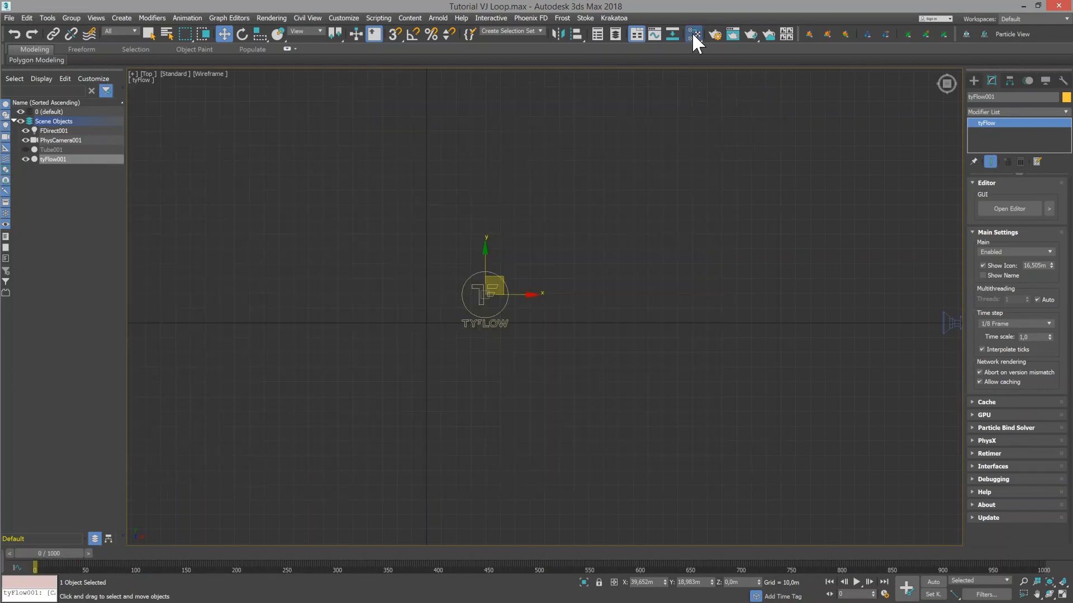
Step: Edit the Gradient Ramp map in the Slate Material Editor: delete the middle flag, set the start to RGB 0, 20, 211 and the end to 254, 7, 1
{"action": "left_click", "coordinate": [693, 35]}
{"action": "left_click_drag", "start_coordinate": [214, 258], "coordinate": [430, 273]}
{"action": "left_click", "coordinate": [420, 342]}
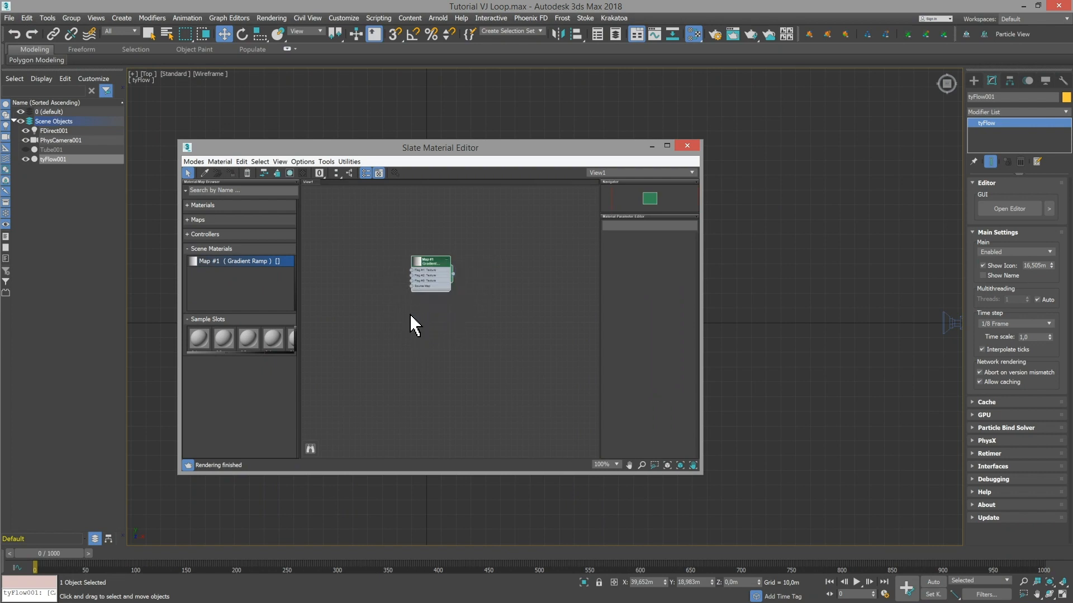
{"action": "right_click", "coordinate": [601, 408]}
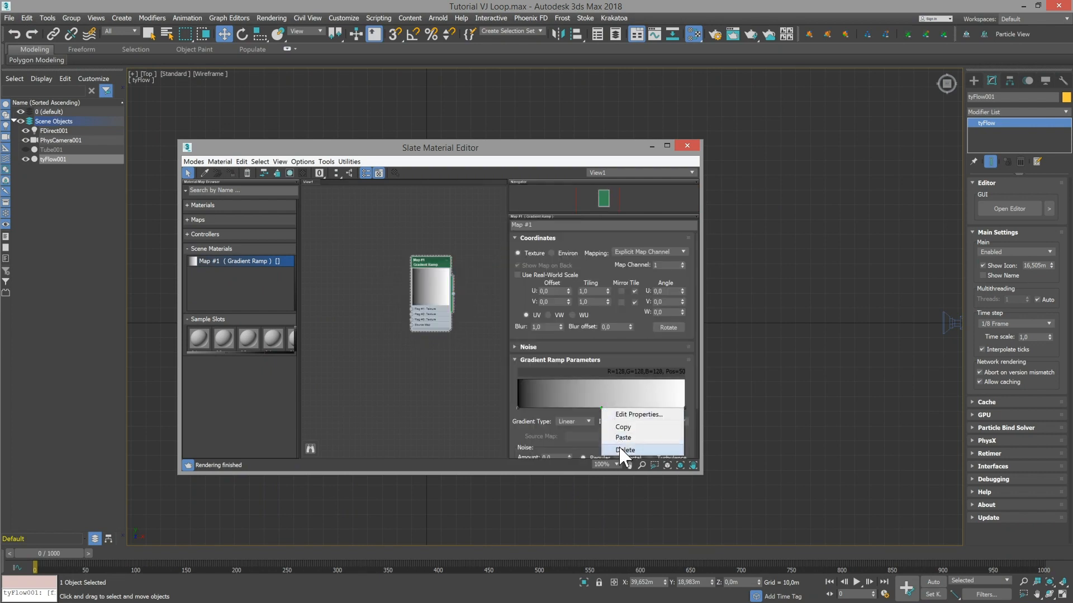
{"action": "left_click", "coordinate": [620, 449]}
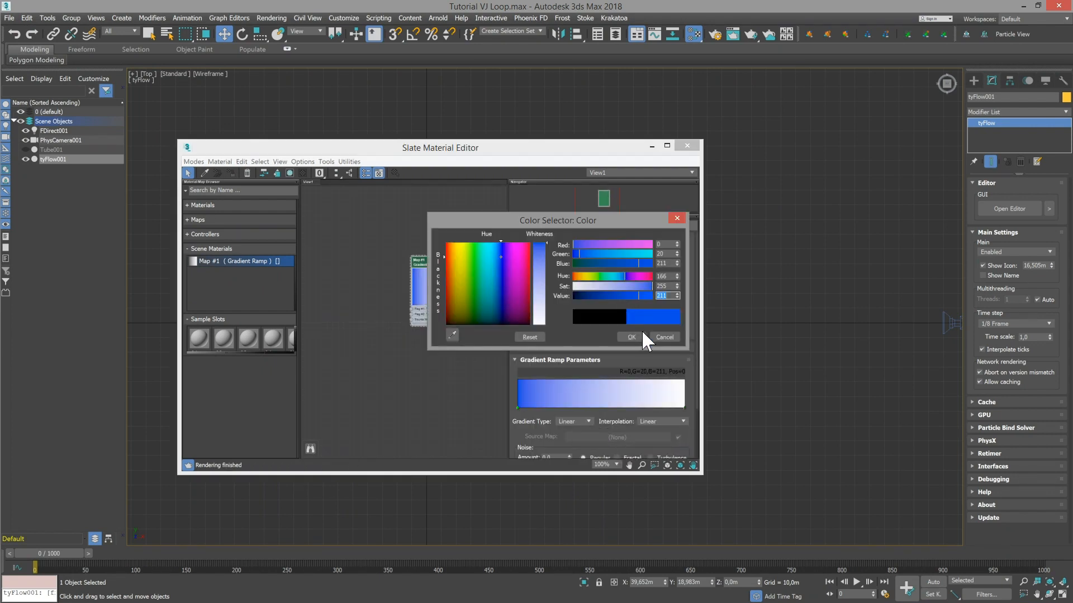
{"action": "left_click", "coordinate": [631, 337]}
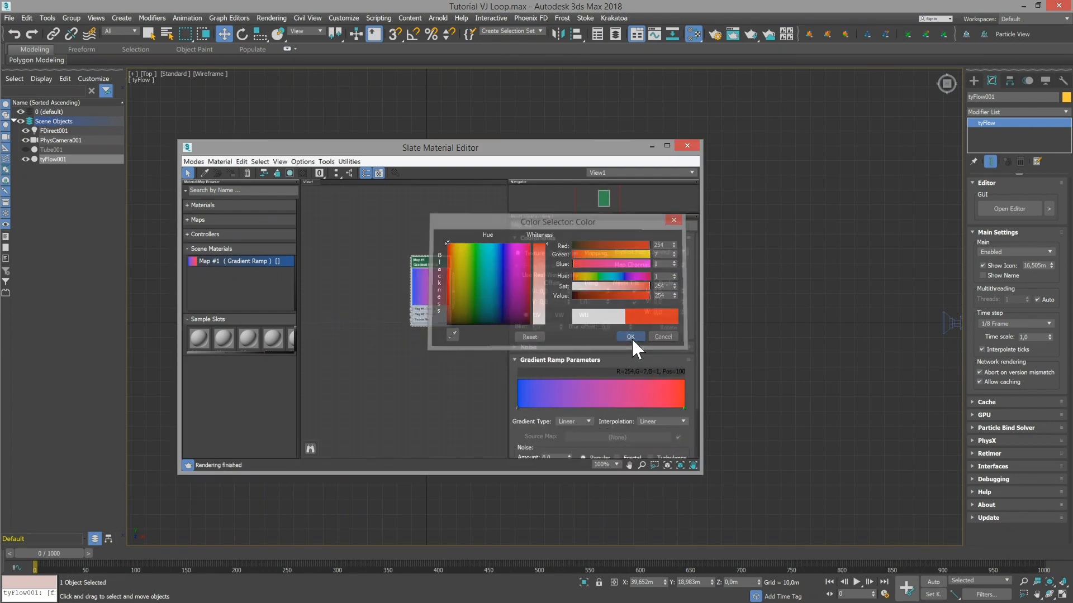
{"action": "left_click", "coordinate": [631, 337]}
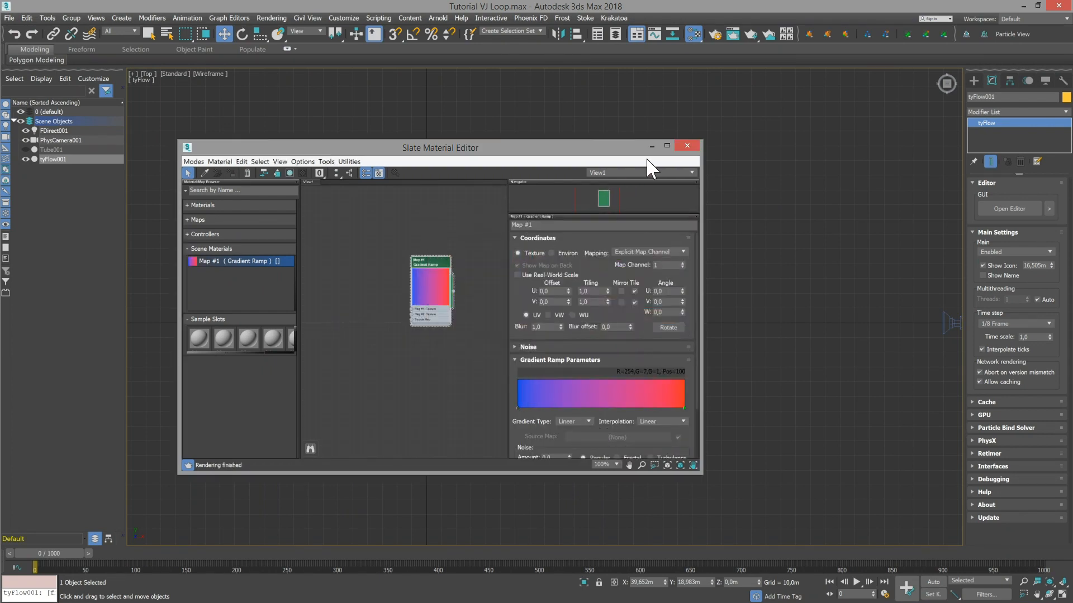
{"action": "left_click", "coordinate": [687, 145]}
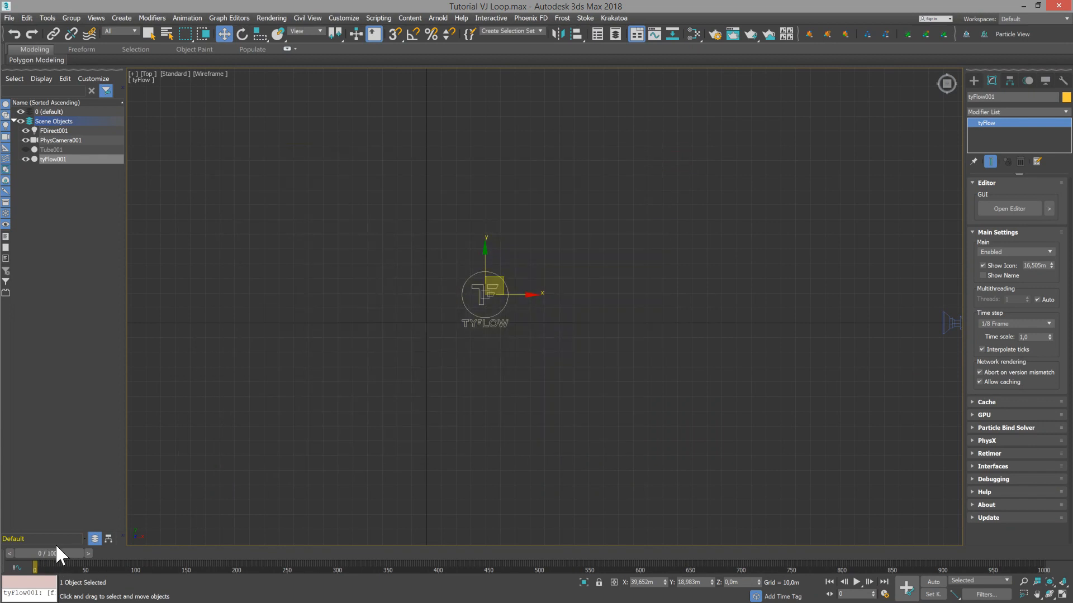
Step: Scrub the animation to frame 341 to examine the trail colors, review Event_002's Display settings, and return to frame 0
{"action": "left_click_drag", "start_coordinate": [53, 552], "coordinate": [321, 553]}
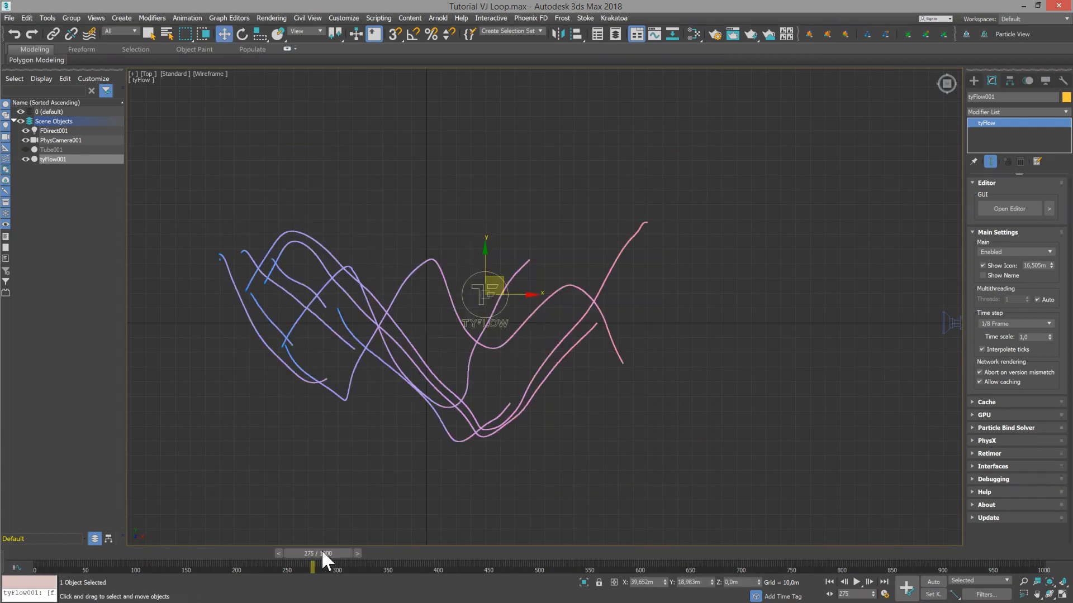
{"action": "left_click", "coordinate": [384, 554]}
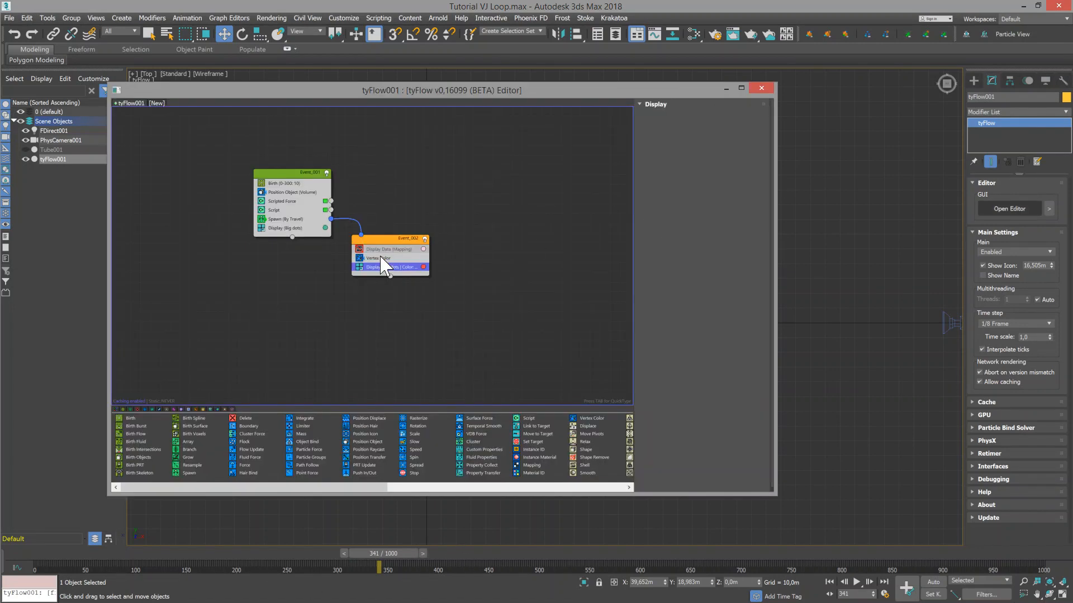
{"action": "left_click", "coordinate": [382, 266]}
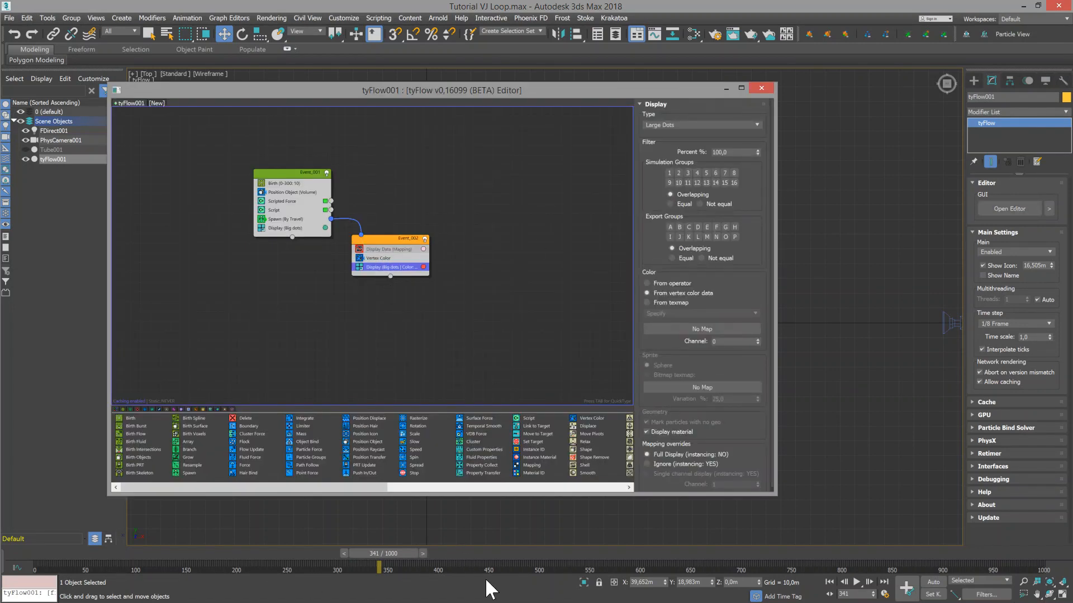
{"action": "left_click_drag", "start_coordinate": [402, 555], "coordinate": [275, 560]}
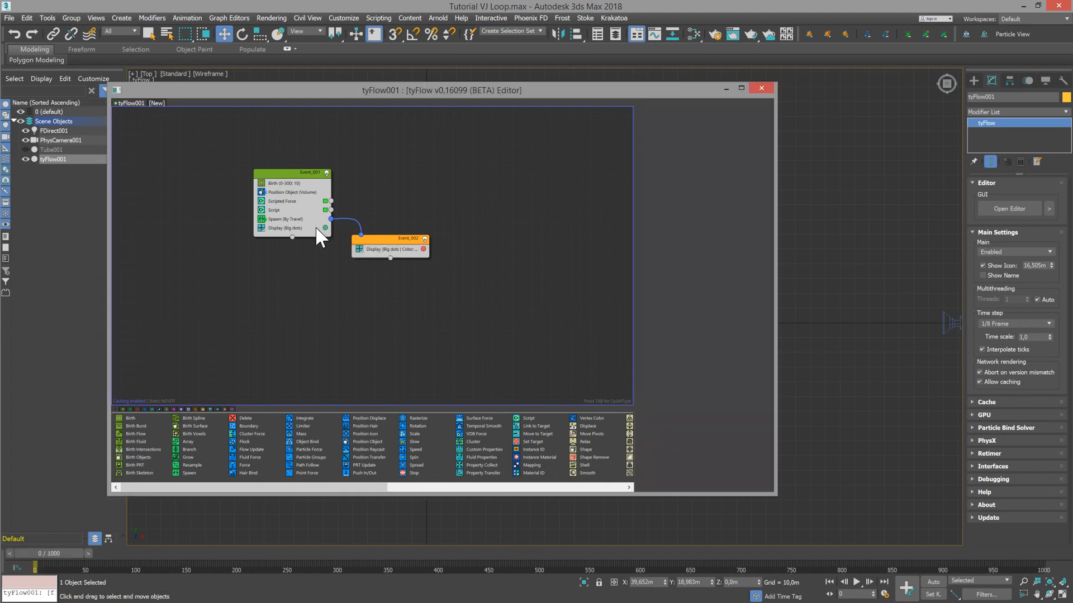
Step: Add a Custom Properties operator above Display in Event_002 and save the particle Position as its custom vector
{"action": "left_click", "coordinate": [284, 219]}
{"action": "left_click_drag", "start_coordinate": [391, 93], "coordinate": [638, 95]}
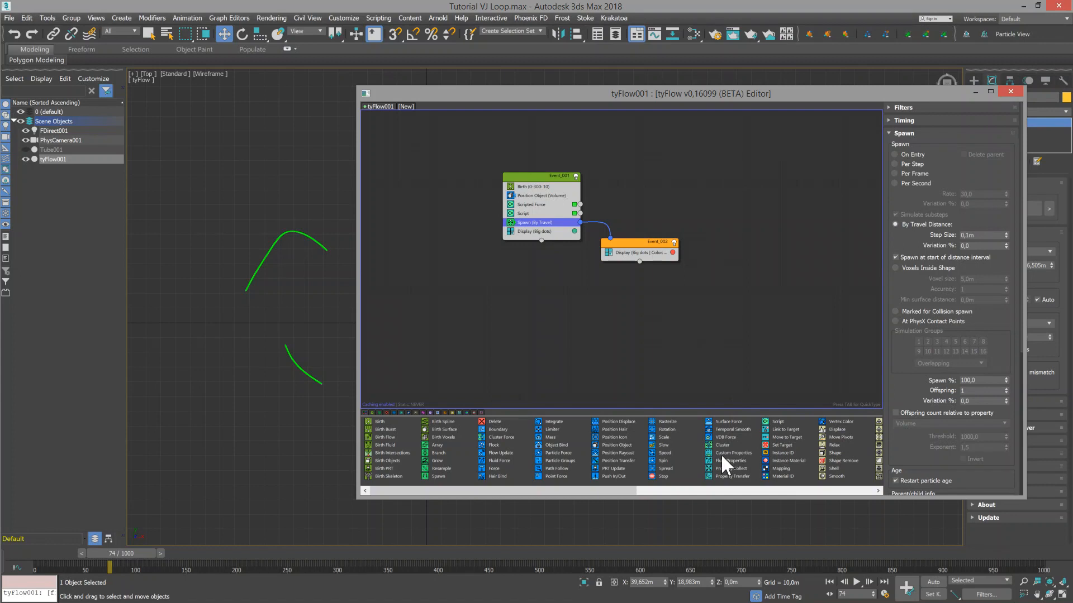
{"action": "left_click_drag", "start_coordinate": [719, 452], "coordinate": [639, 251]}
{"action": "left_click", "coordinate": [715, 109]}
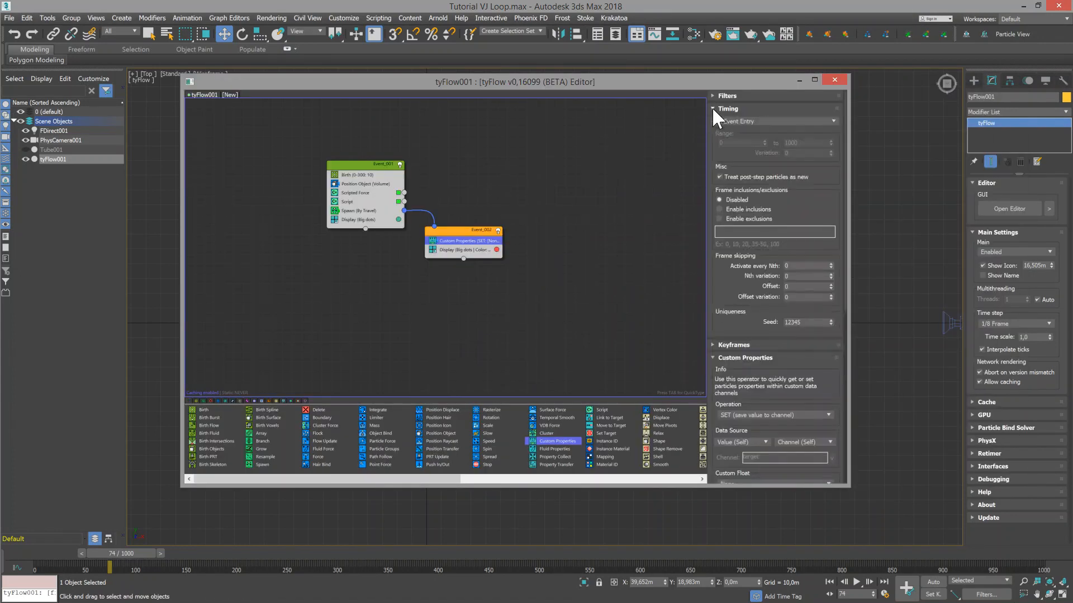
{"action": "left_click", "coordinate": [714, 108]}
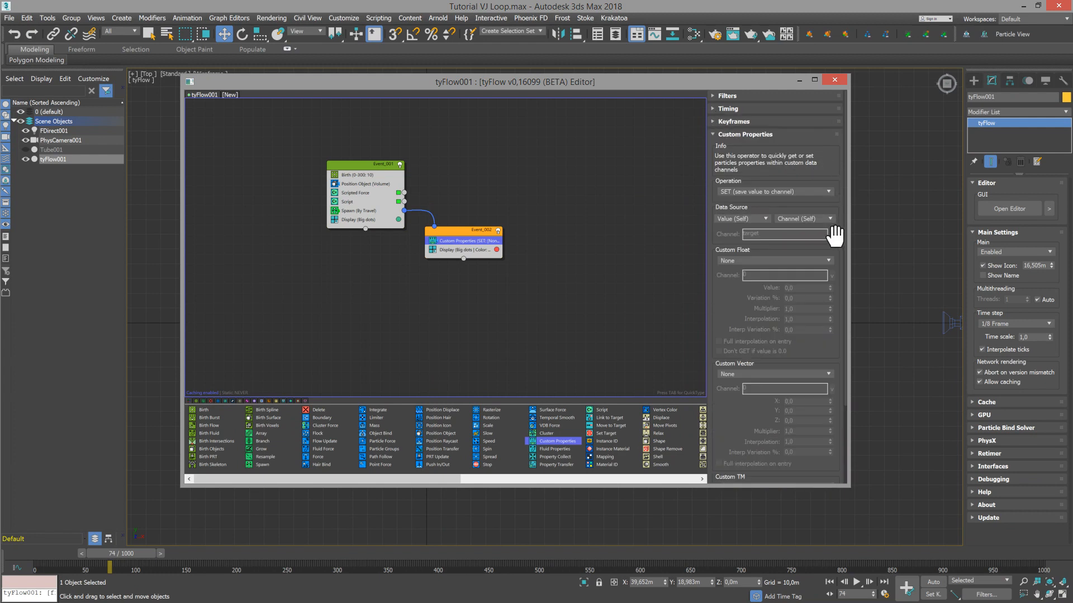
{"action": "left_click", "coordinate": [824, 374]}
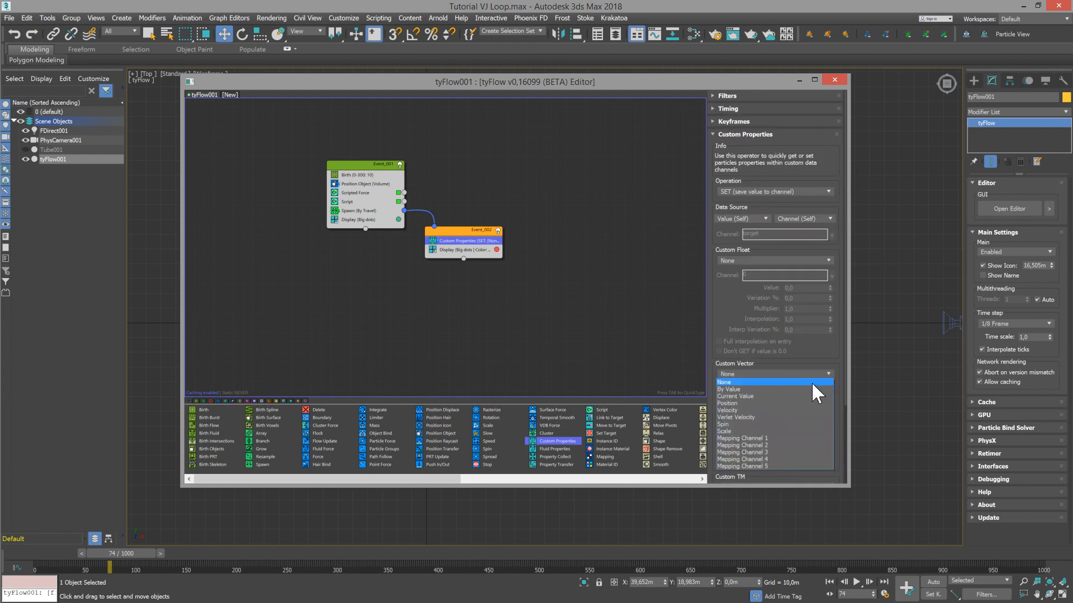
{"action": "left_click", "coordinate": [754, 404]}
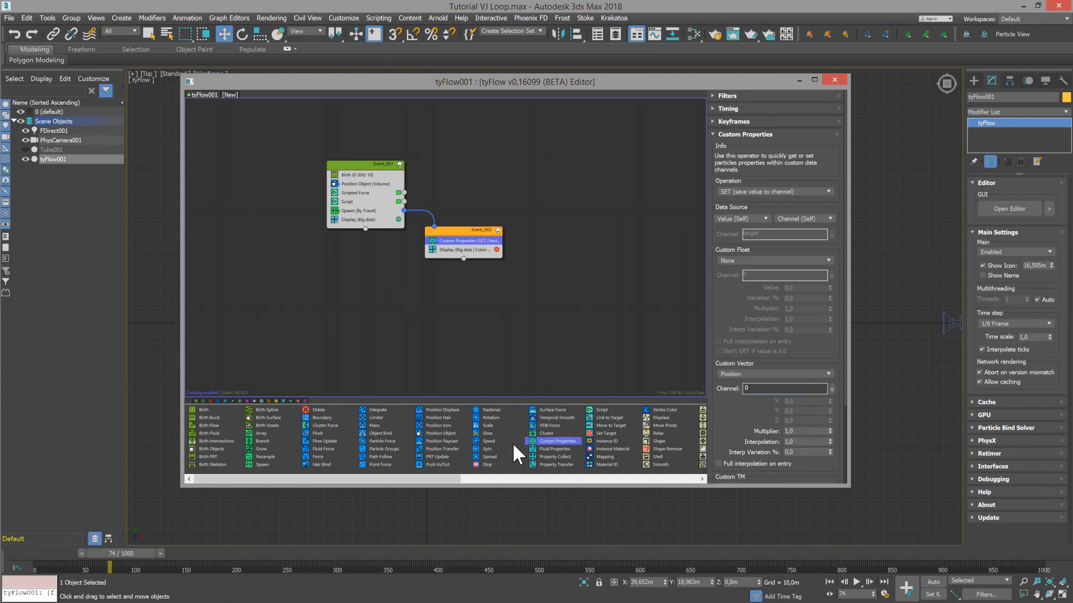
Step: Add a Force operator below Custom Properties in Event_002 with Turb. noise, strength 0,3m, frequency 0,1 and scale 0,4
{"action": "left_click_drag", "start_coordinate": [318, 457], "coordinate": [444, 248]}
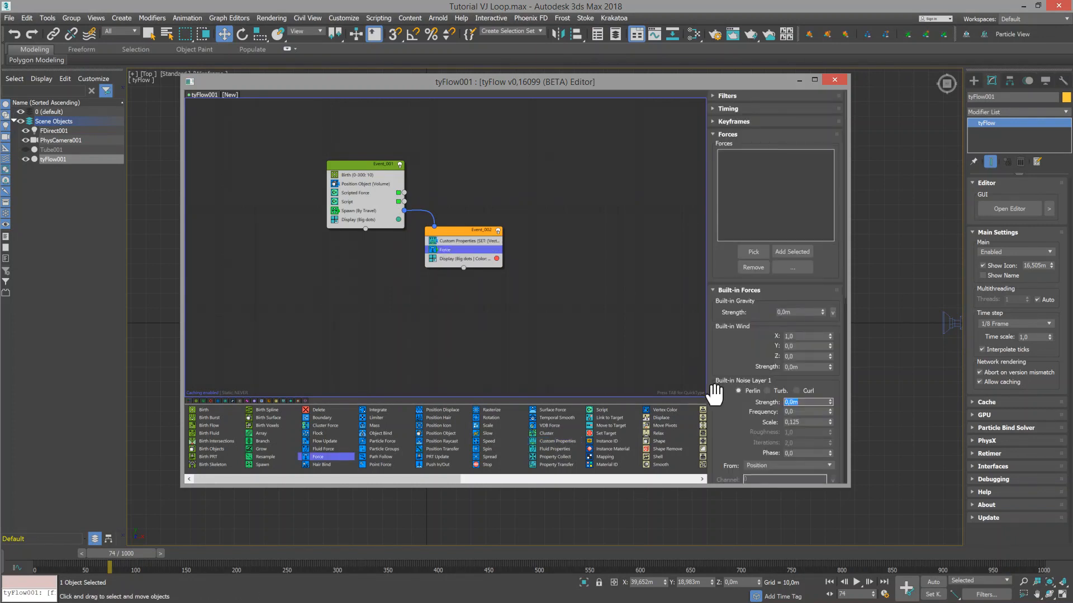
{"action": "type", "text": "0,3"}
{"action": "key", "text": "Tab"}
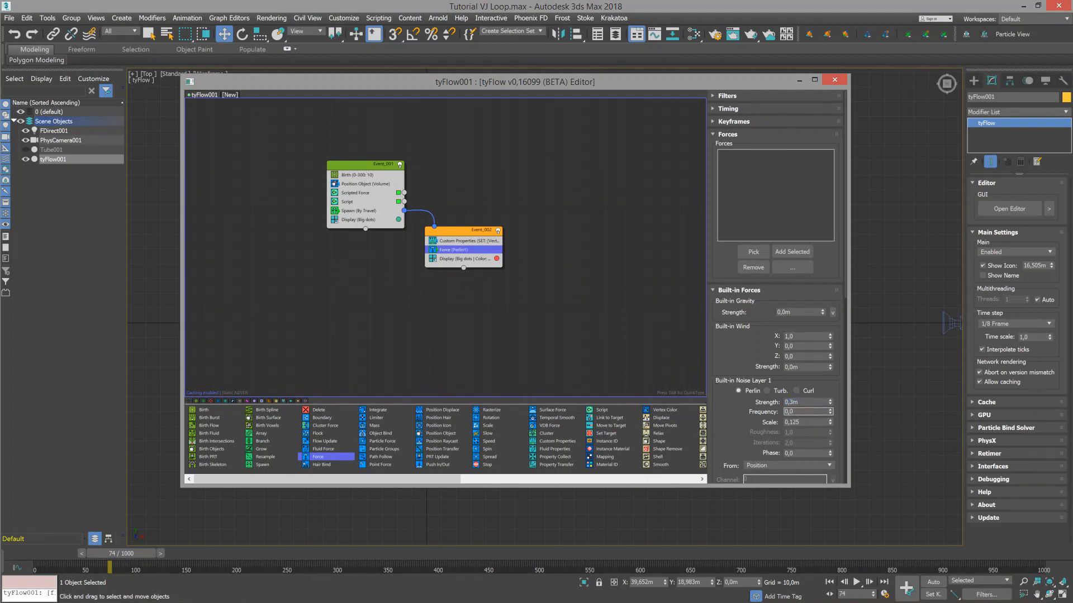
{"action": "type", "text": "0,1"}
{"action": "key", "text": "Return"}
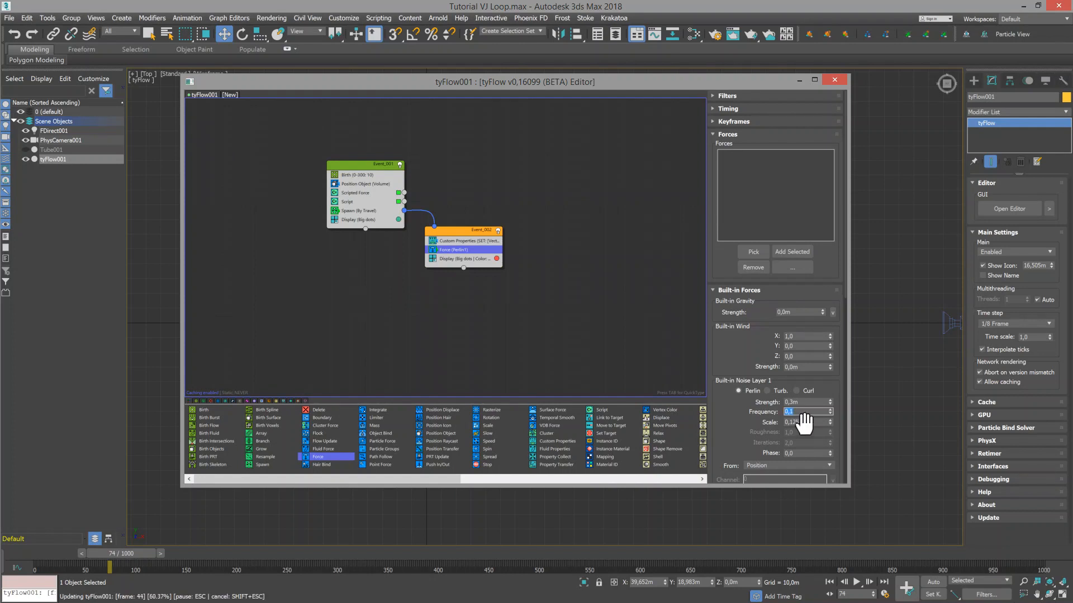
{"action": "left_click", "coordinate": [799, 423]}
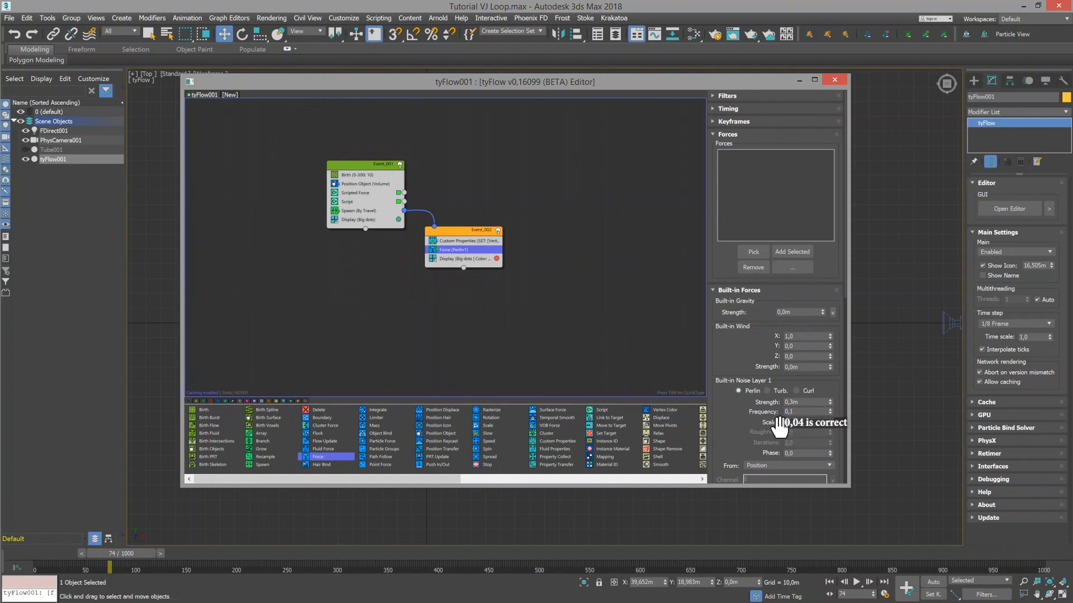
{"action": "left_click", "coordinate": [768, 391]}
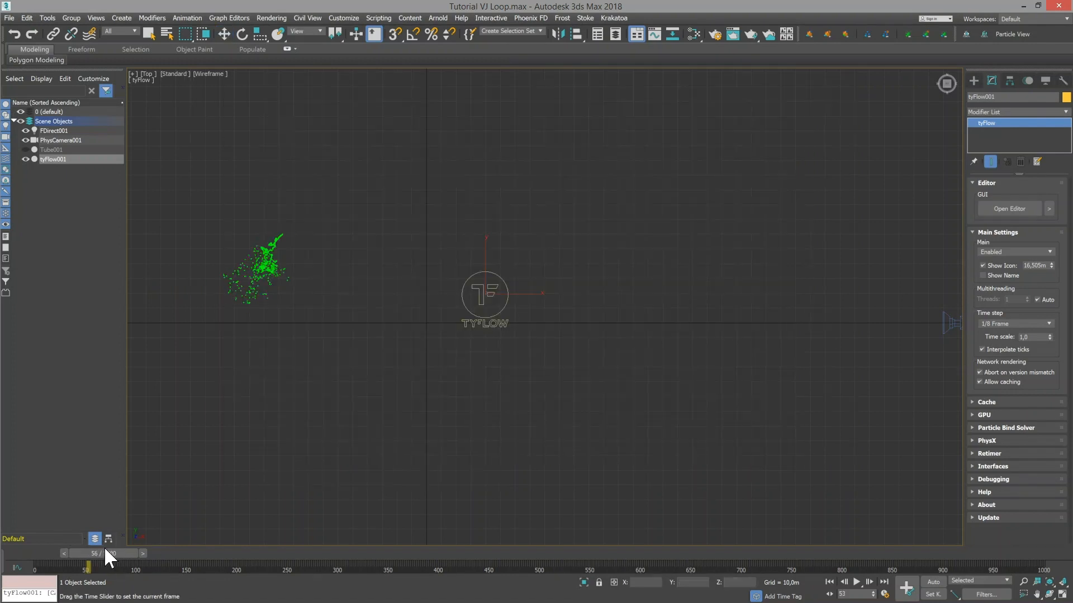
Step: Animate the Force noise strength with Auto Key, starting from 0,0m with a key at frame 200, and move the first key to frame 50
{"action": "left_click_drag", "start_coordinate": [106, 549], "coordinate": [163, 553]}
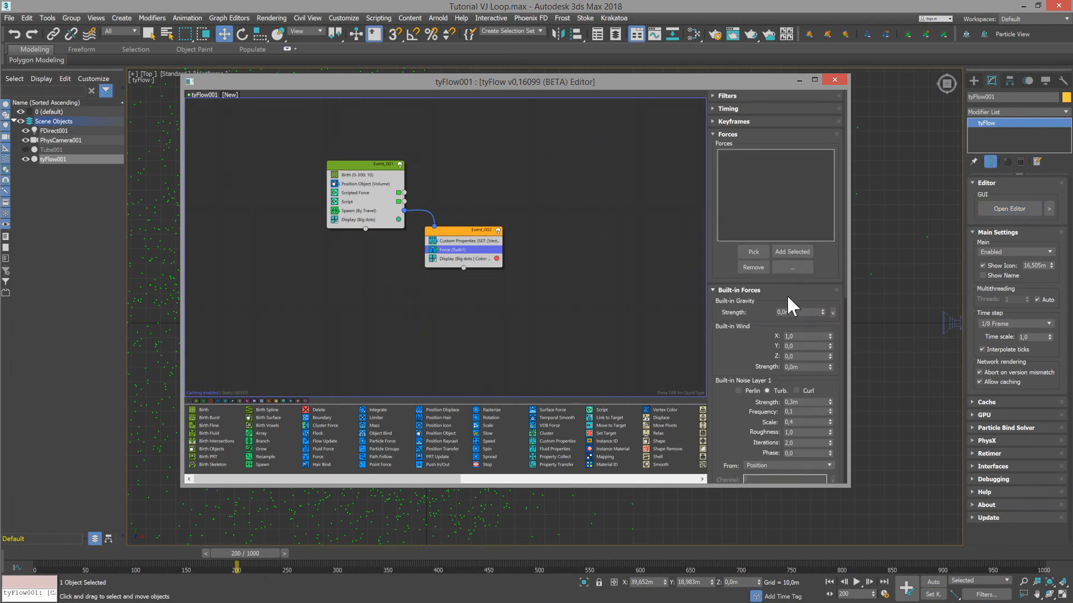
{"action": "left_click", "coordinate": [935, 581]}
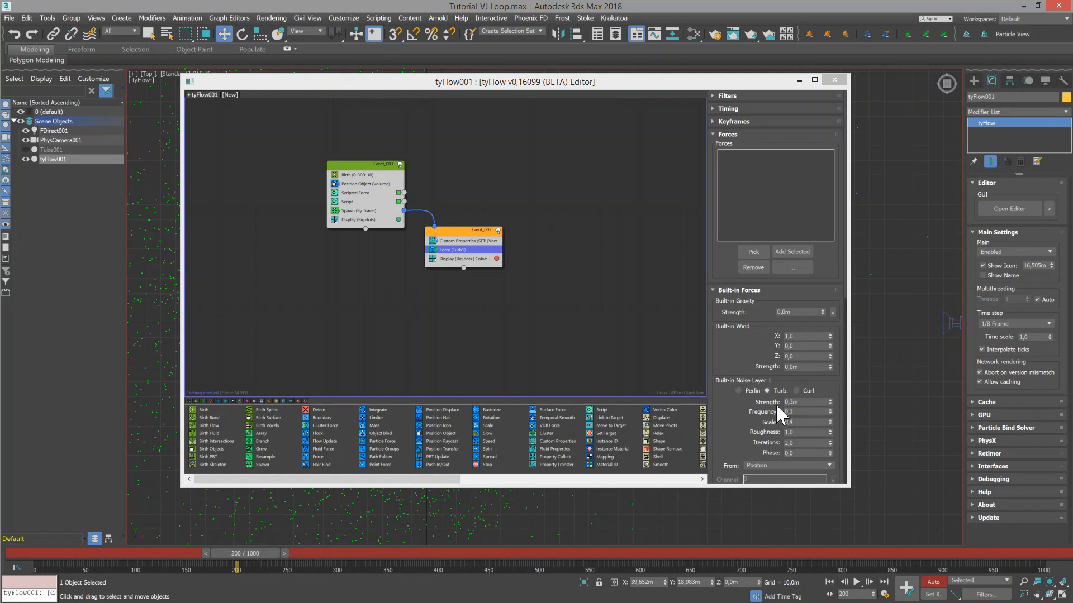
{"action": "right_click", "coordinate": [830, 402]}
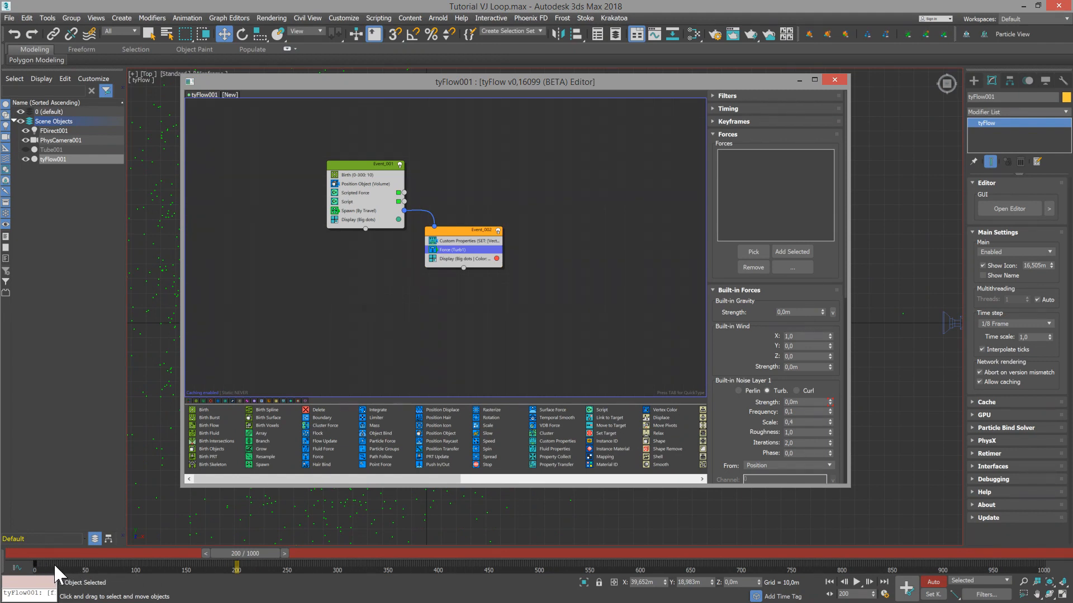
{"action": "left_click", "coordinate": [830, 582]}
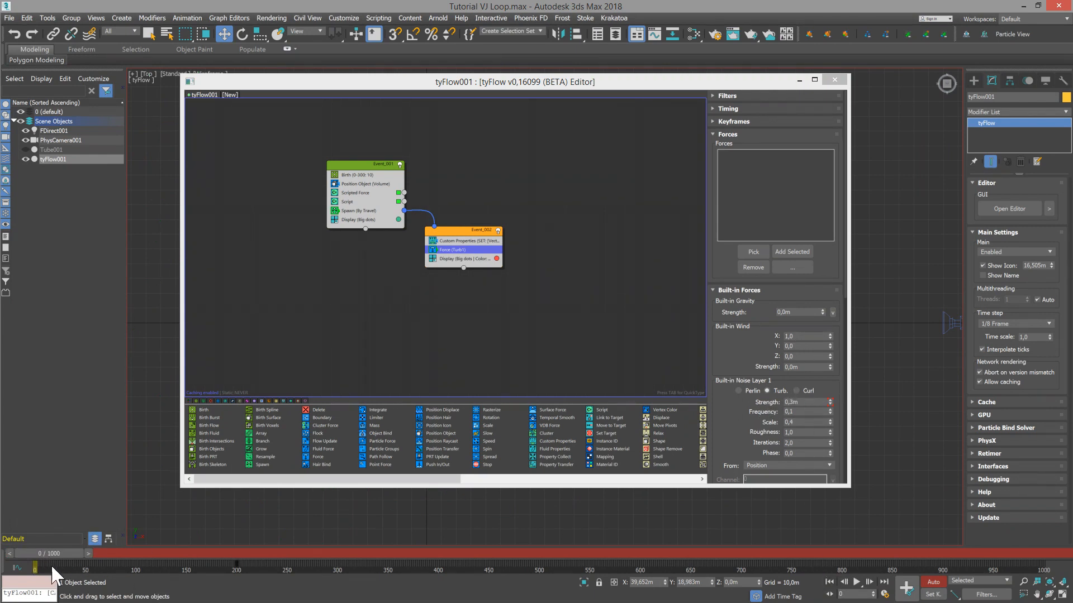
{"action": "left_click_drag", "start_coordinate": [34, 567], "coordinate": [84, 566]}
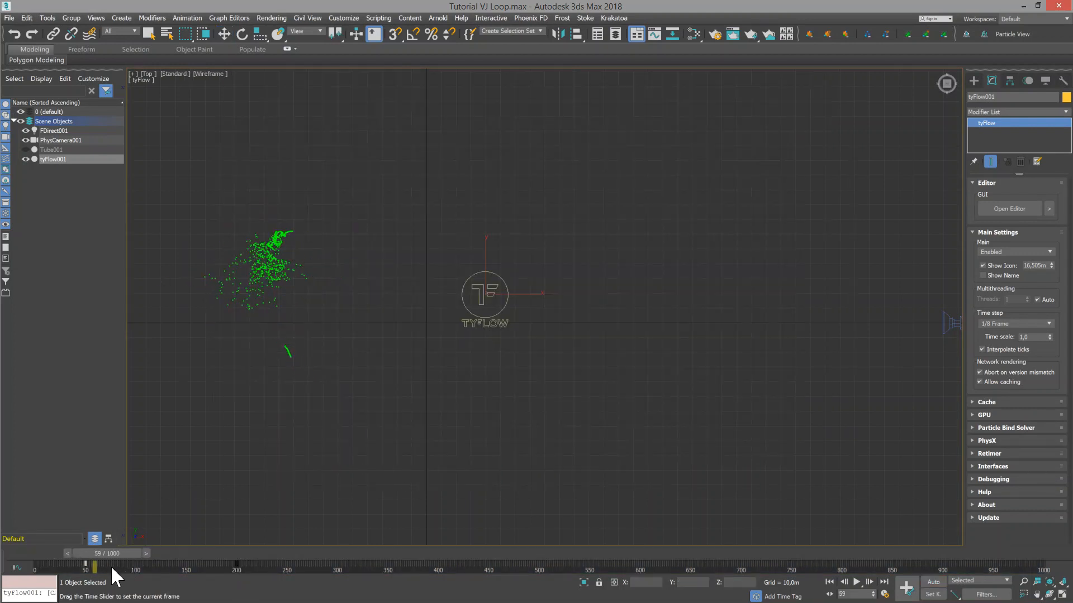
{"action": "left_click_drag", "start_coordinate": [111, 565], "coordinate": [75, 567]}
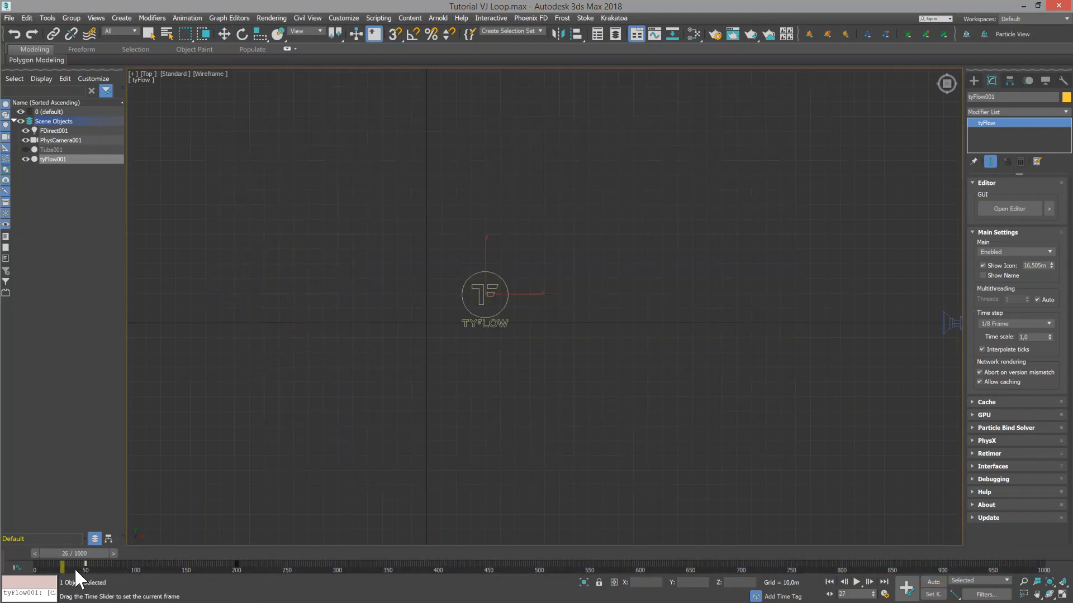
Step: Add a Find Target operator above Display in Event_002 with a test distance of less than 0,001m and Accel 6%
{"action": "left_click", "coordinate": [1007, 207]}
{"action": "left_click_drag", "start_coordinate": [382, 478], "coordinate": [612, 481]}
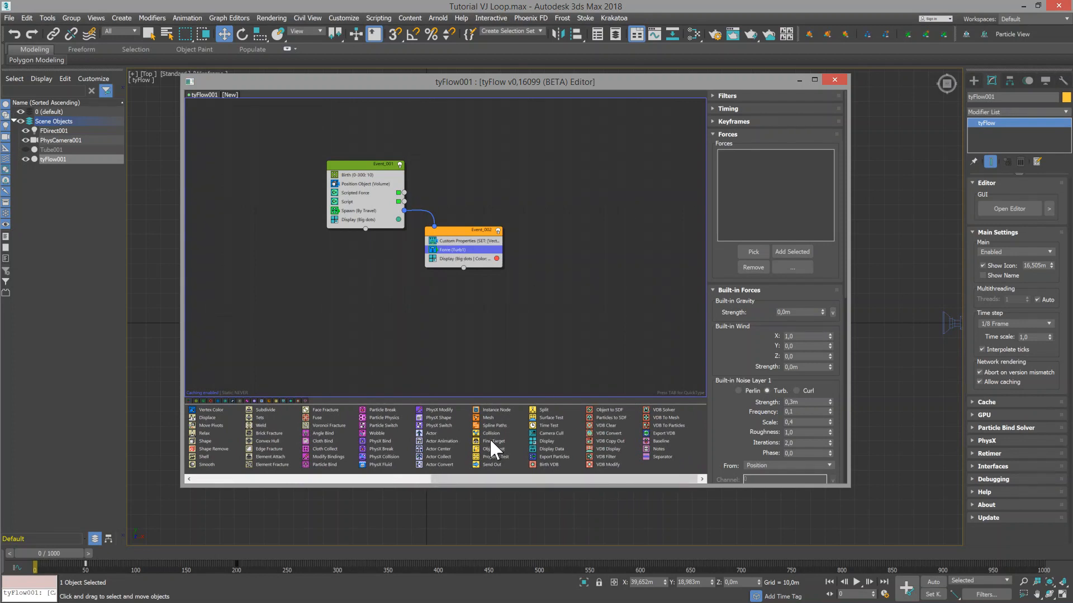
{"action": "left_click_drag", "start_coordinate": [489, 439], "coordinate": [486, 270]}
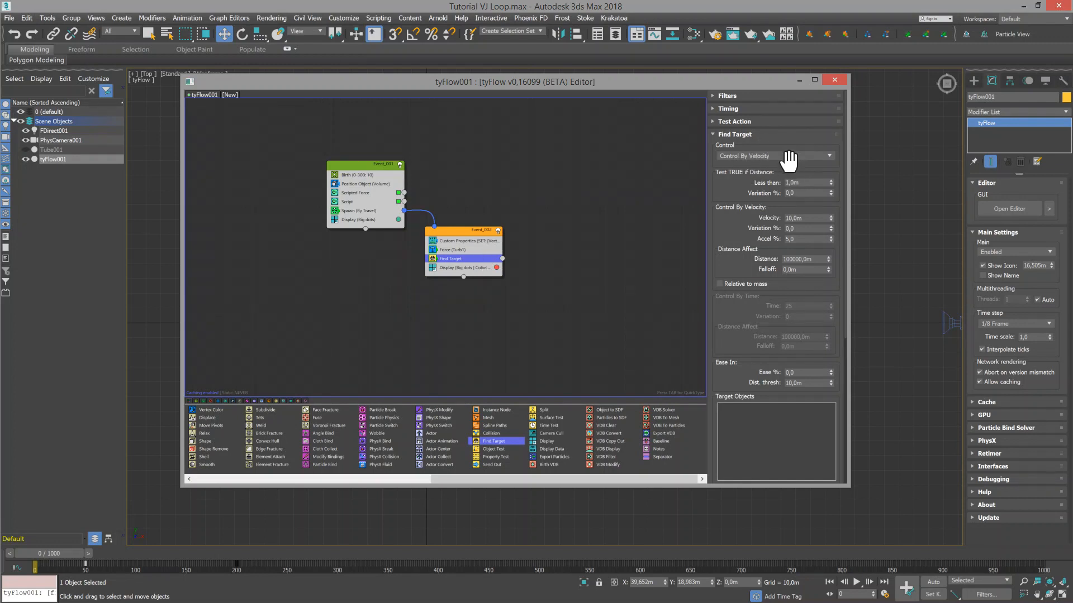
{"action": "double_click", "coordinate": [804, 183]}
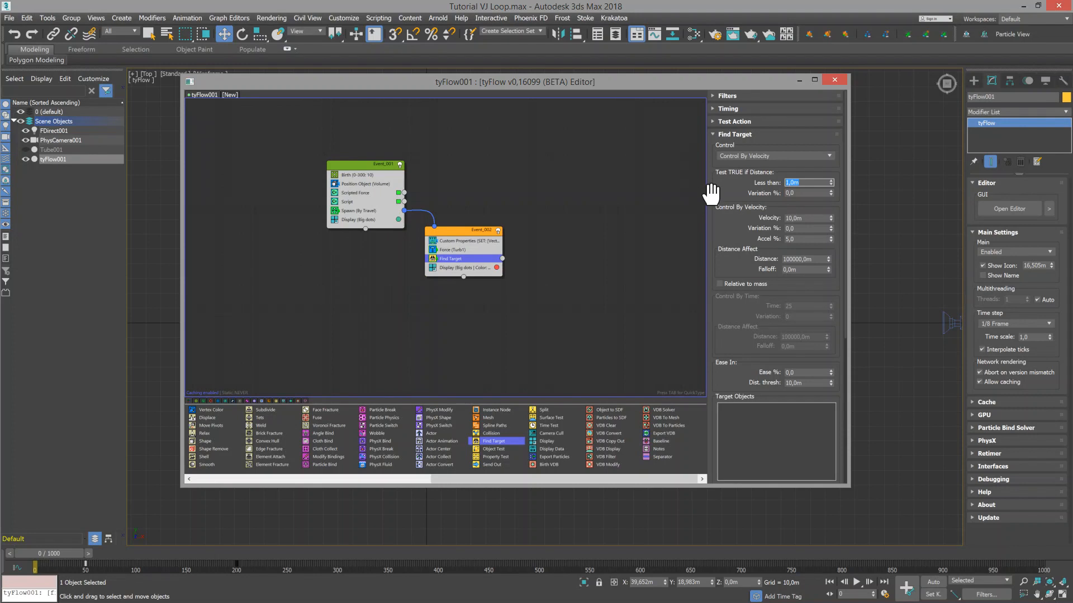
{"action": "type", "text": "0,001"}
{"action": "key", "text": "Return"}
{"action": "left_click_drag", "start_coordinate": [803, 239], "coordinate": [723, 230]}
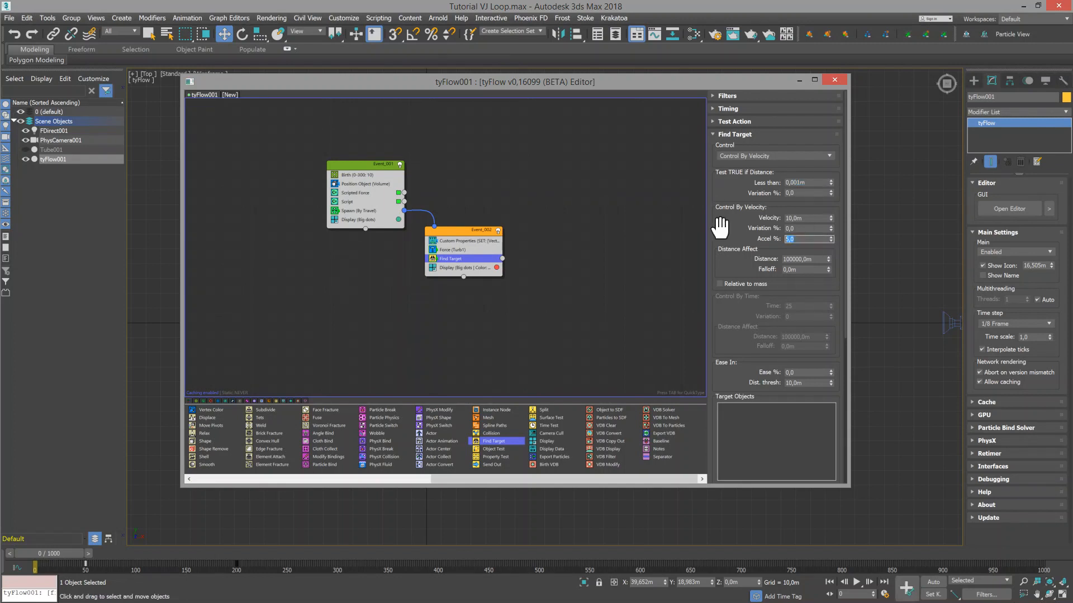
{"action": "type", "text": "6"}
{"action": "key", "text": "Return"}
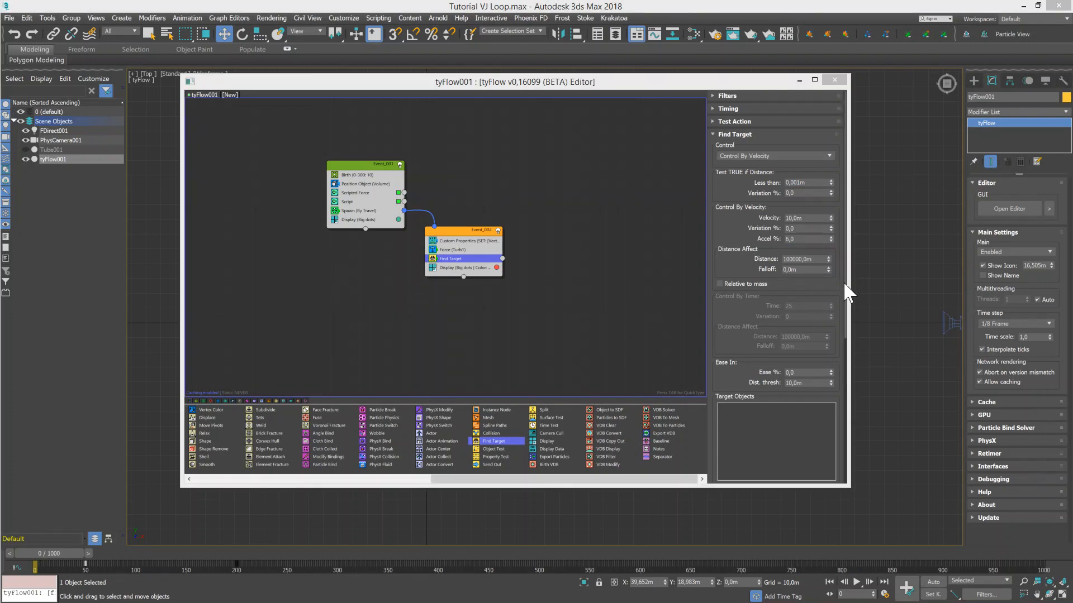
Step: Set Find Target's target location point to Custom Vector
{"action": "scroll", "coordinate": [838, 379], "scroll_direction": "down", "scroll_amount": 5}
{"action": "scroll", "coordinate": [838, 385], "scroll_direction": "down", "scroll_amount": 2}
{"action": "left_click", "coordinate": [772, 376]}
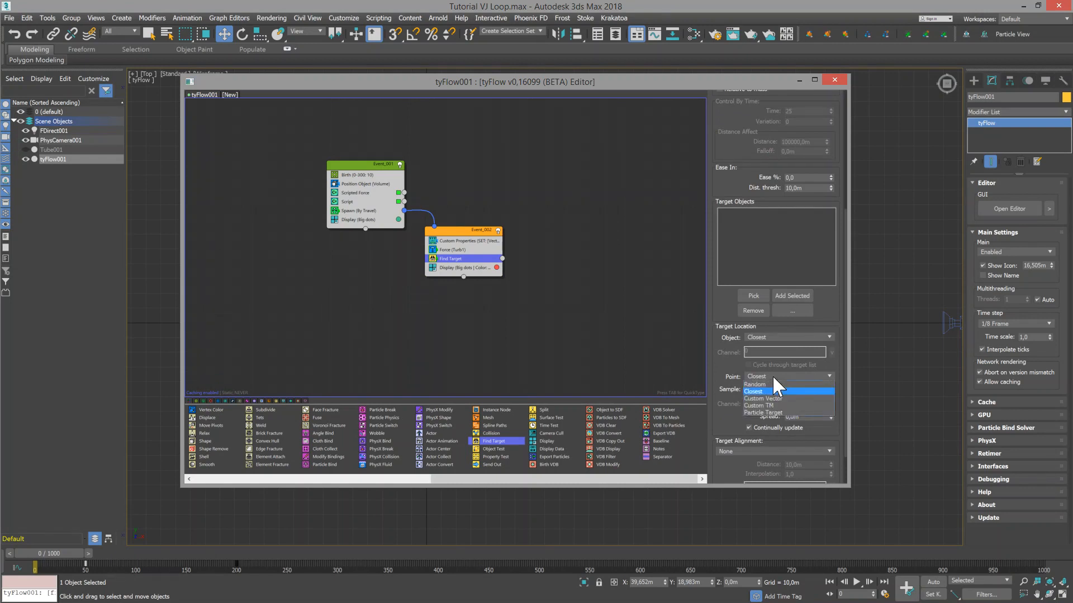
{"action": "left_click", "coordinate": [770, 398]}
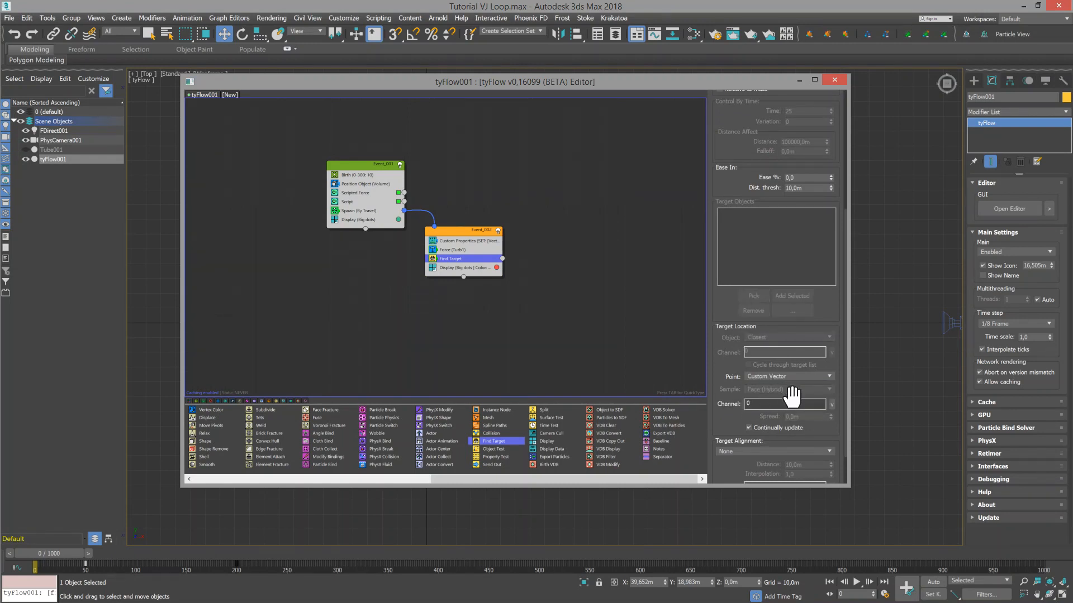
Step: Review the timing of Custom Properties in Event_002 and change the Force operator's keyframe synchronization mode
{"action": "left_click", "coordinate": [457, 241]}
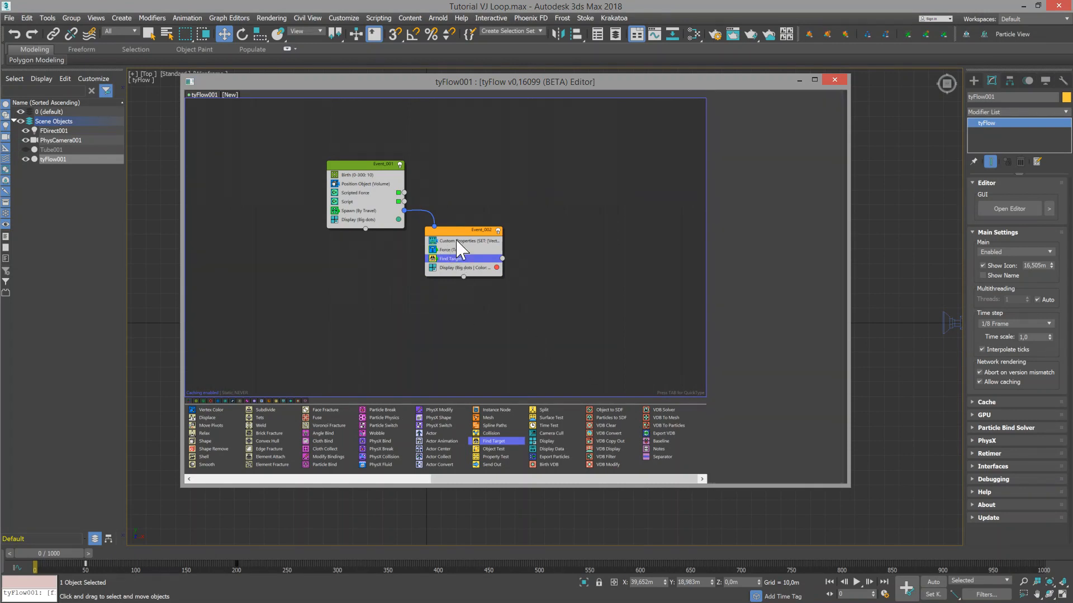
{"action": "left_click", "coordinate": [721, 108]}
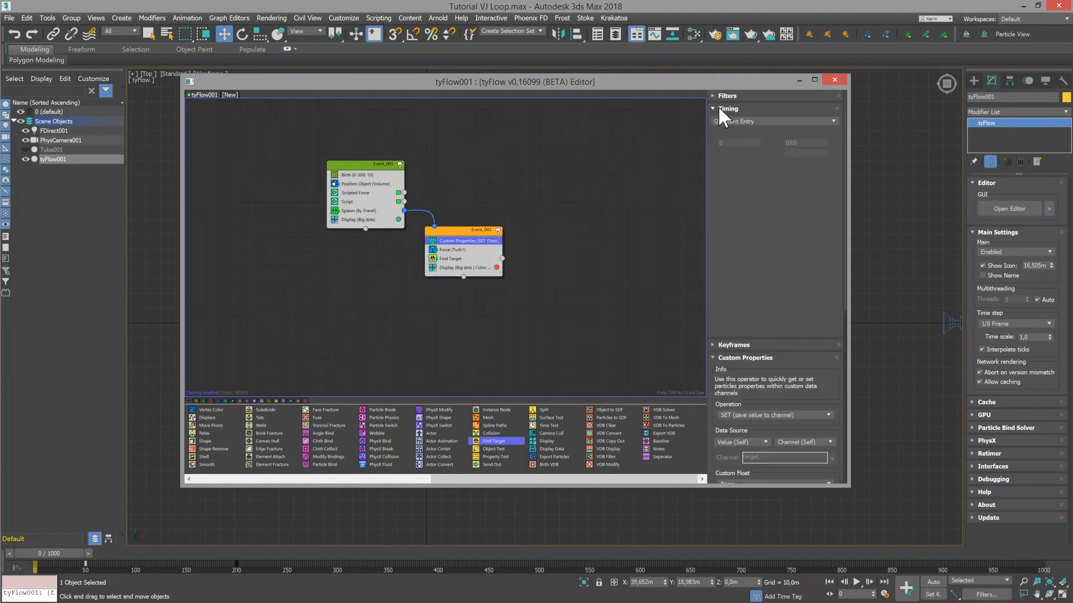
{"action": "left_click", "coordinate": [452, 249]}
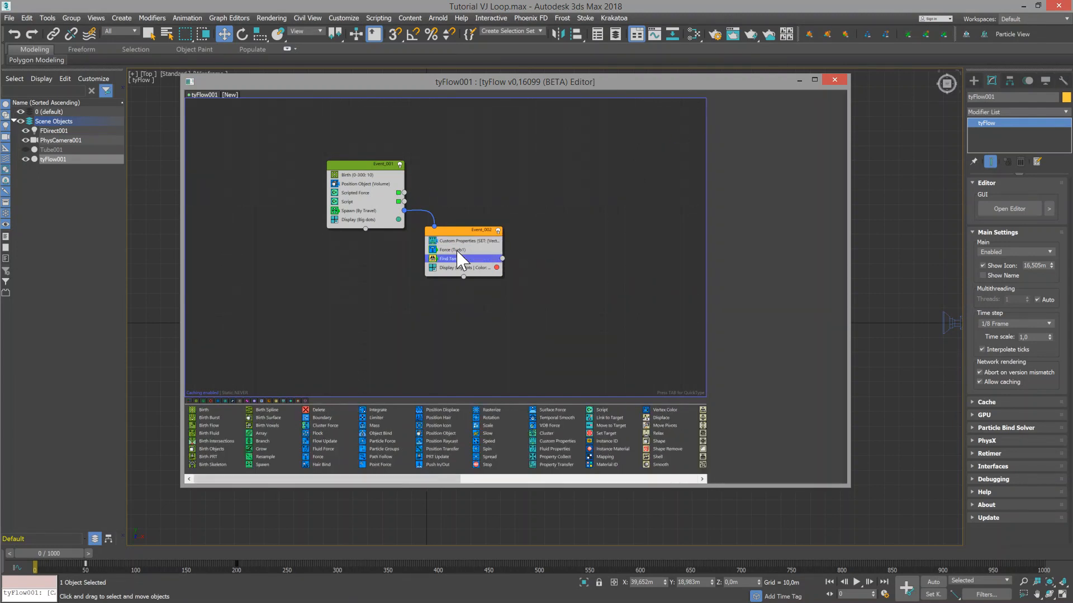
{"action": "left_click", "coordinate": [755, 120]}
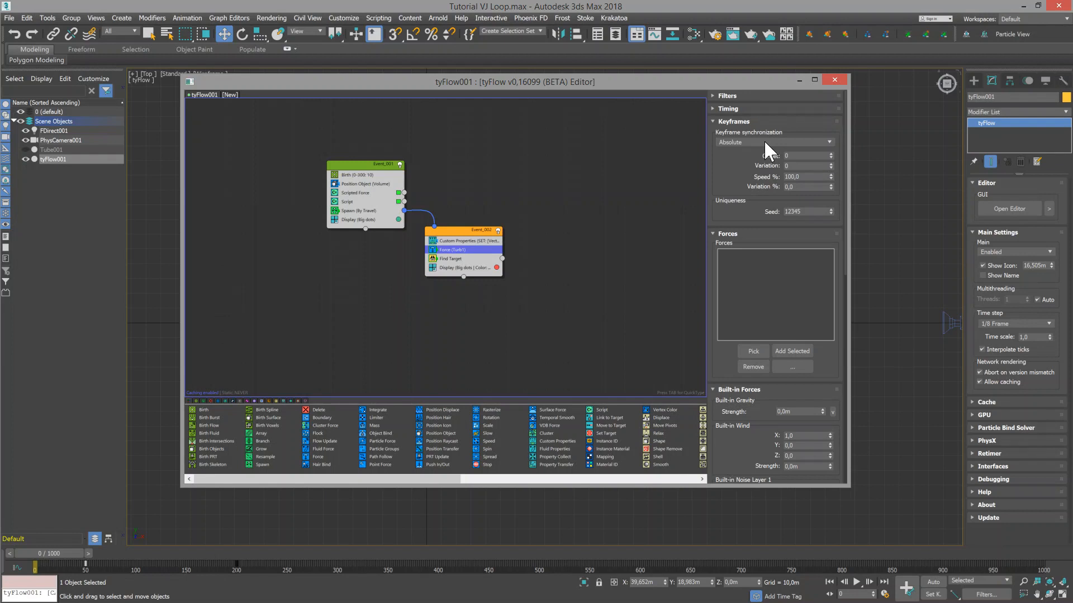
{"action": "left_click", "coordinate": [763, 141]}
{"action": "left_click", "coordinate": [743, 157]}
Step: Scrub the animation to frame 272 to examine how the trails scatter and return, and go back to frame 0
{"action": "left_click", "coordinate": [834, 79]}
{"action": "left_click_drag", "start_coordinate": [50, 553], "coordinate": [329, 549]}
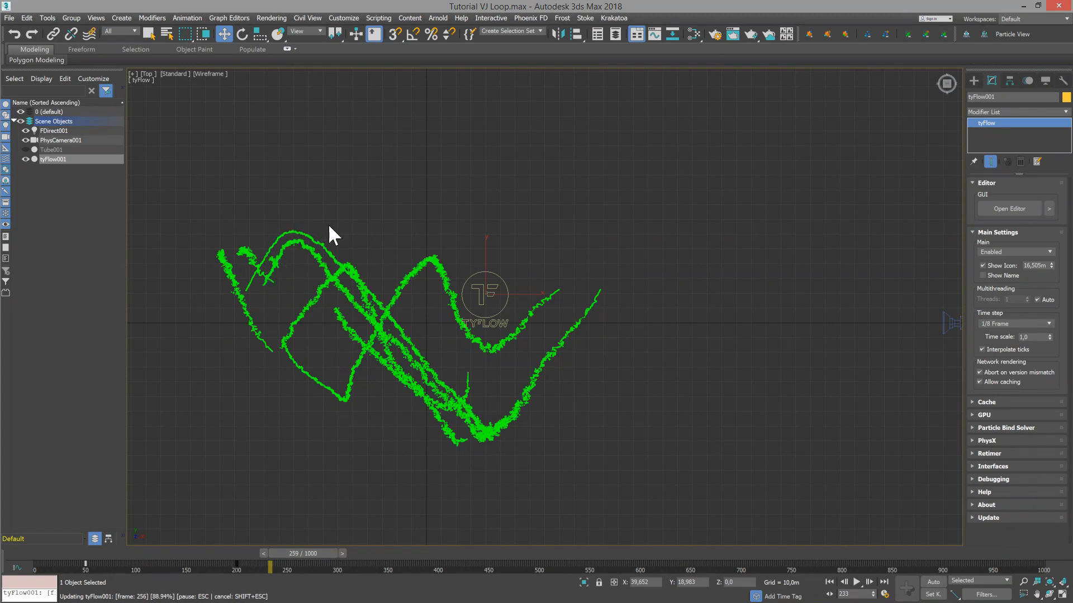
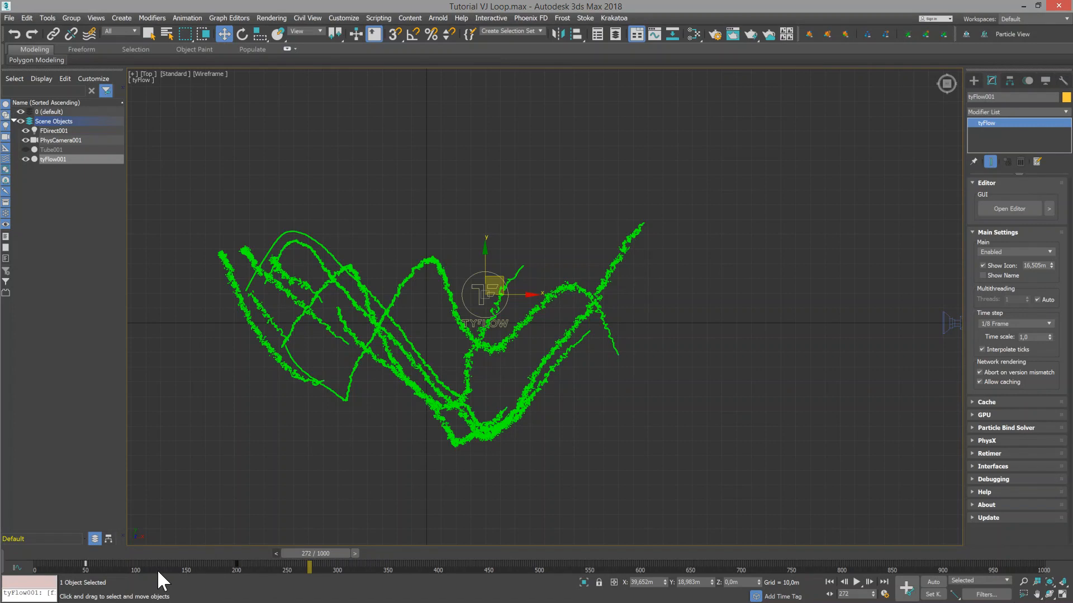
{"action": "left_click_drag", "start_coordinate": [320, 553], "coordinate": [62, 556]}
{"action": "key", "text": "w"}
Step: Add a Particle Bind operator below Find Target and a Property Test above it in Event_002, and return to frame 0
{"action": "left_click", "coordinate": [984, 206]}
{"action": "left_click", "coordinate": [472, 268]}
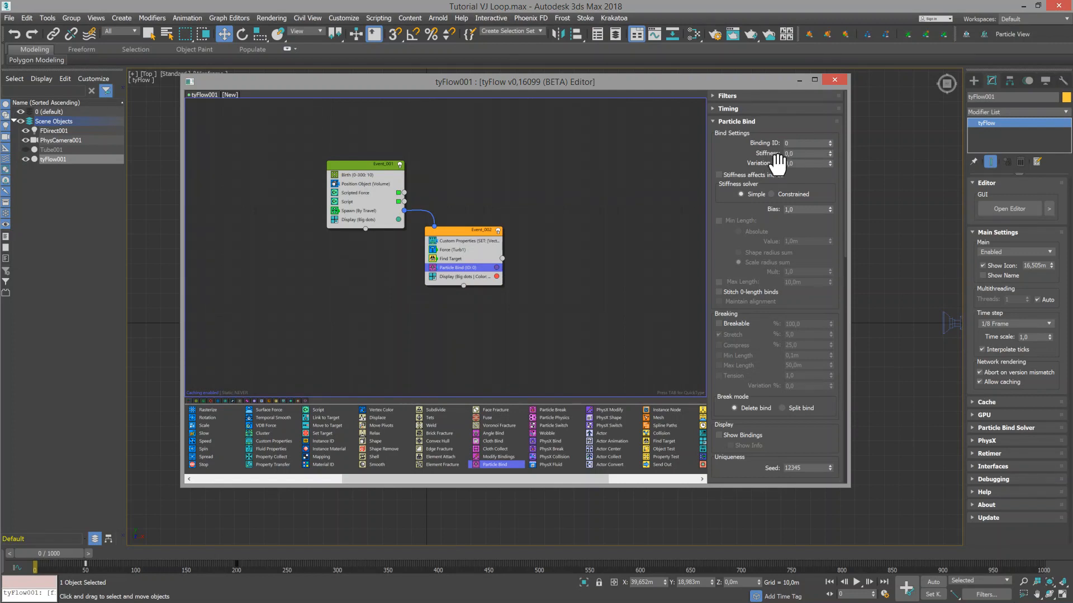
{"action": "mouse_move", "coordinate": [840, 250]}
{"action": "left_mouse_down"}
{"action": "mouse_move", "coordinate": [829, 449]}
{"action": "mouse_move", "coordinate": [829, 261]}
{"action": "left_mouse_up"}
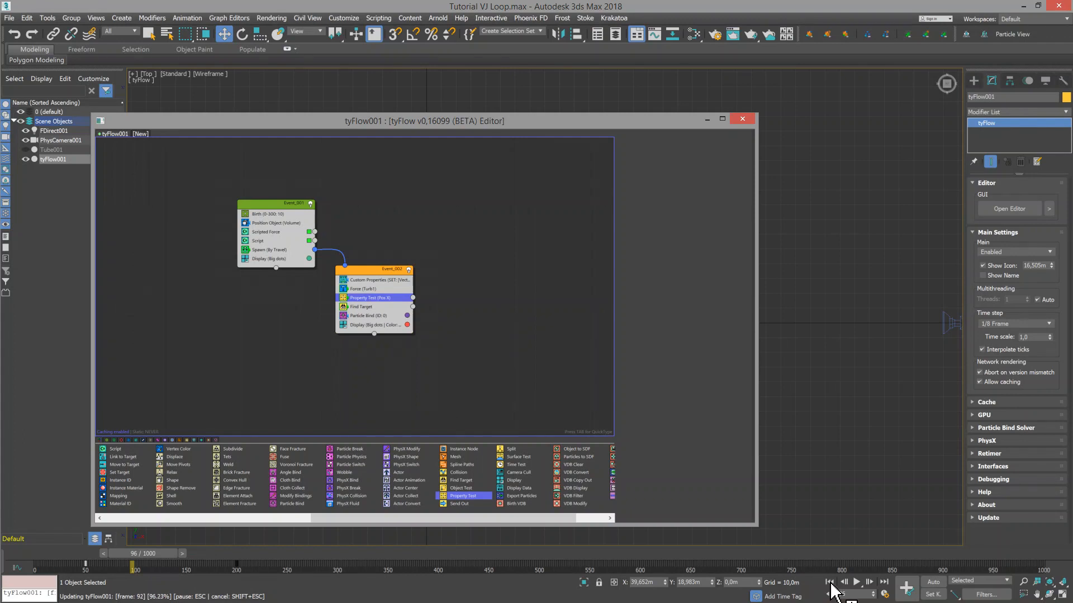
{"action": "left_click", "coordinate": [829, 581]}
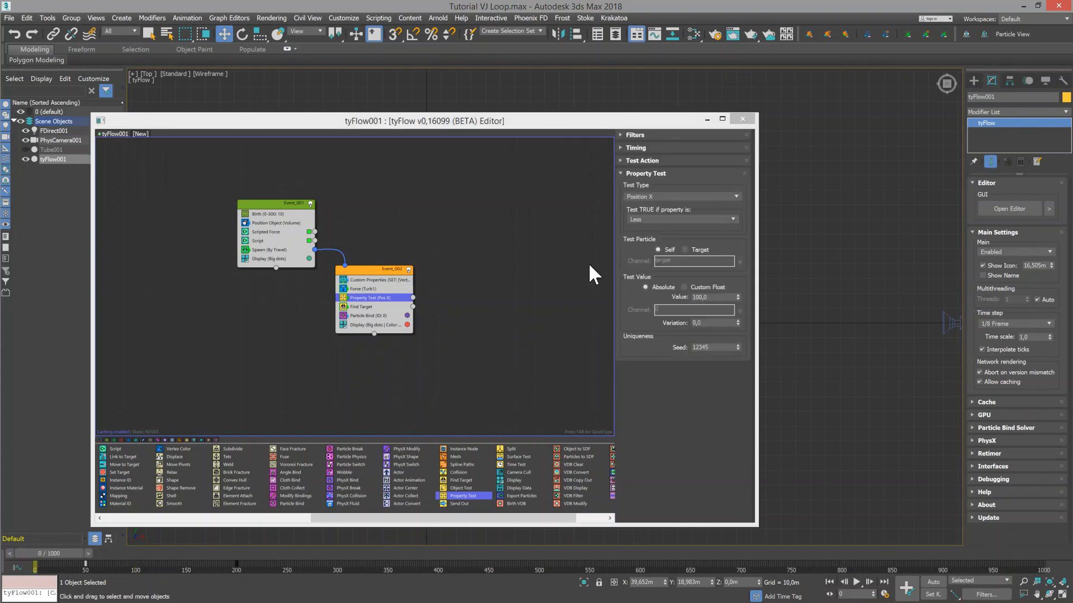
Step: Set the Property Test to test Event Age as Greater or Equal with a value of 30
{"action": "left_click", "coordinate": [682, 196]}
{"action": "scroll", "coordinate": [649, 370], "scroll_direction": "down", "scroll_amount": 2}
{"action": "left_click", "coordinate": [648, 368]}
{"action": "left_click", "coordinate": [671, 220]}
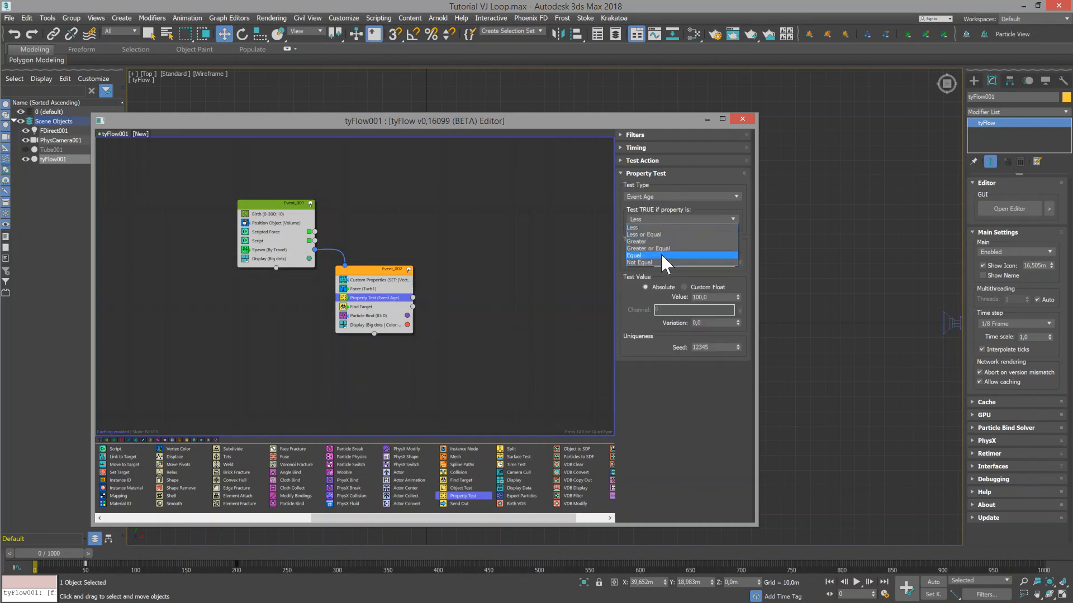
{"action": "left_click", "coordinate": [657, 248]}
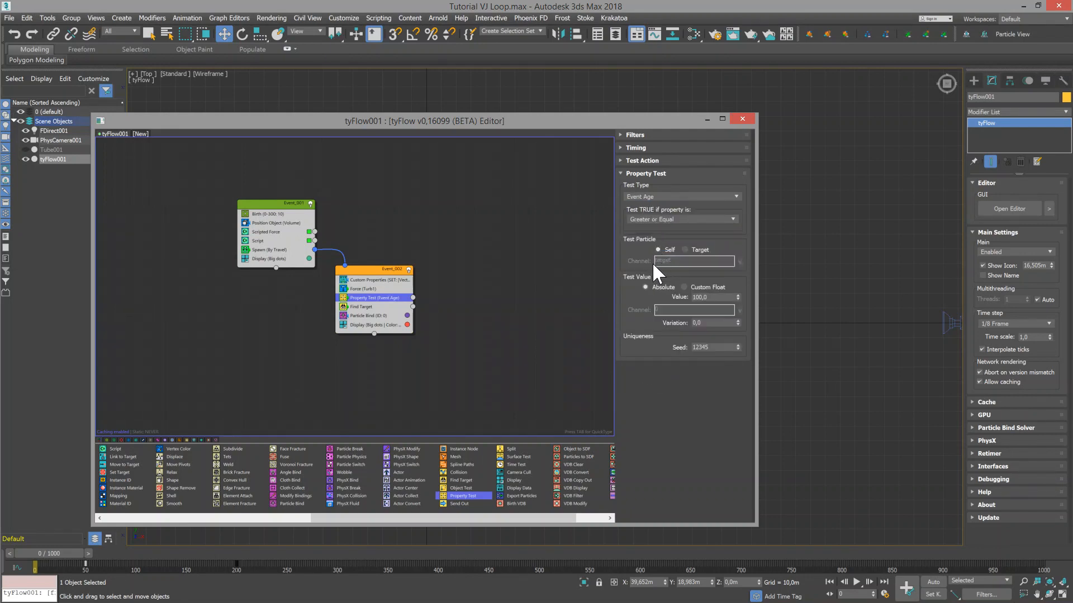
{"action": "left_click", "coordinate": [705, 298]}
{"action": "type", "text": "30"}
{"action": "key", "text": "Return"}
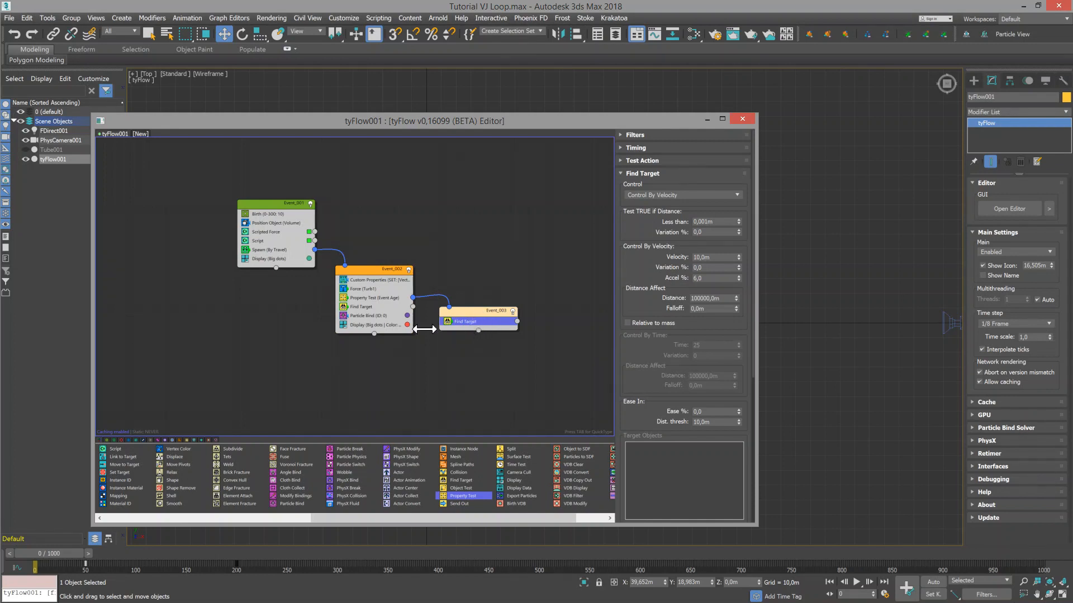
Step: Copy the Force operator from Event_002 to below Find Target in Event_003 and set its noise scale to 0,04
{"action": "left_click", "coordinate": [358, 289]}
{"action": "left_click_drag", "start_coordinate": [357, 290], "coordinate": [456, 329]}
{"action": "left_click_drag", "start_coordinate": [456, 335], "coordinate": [457, 330]}
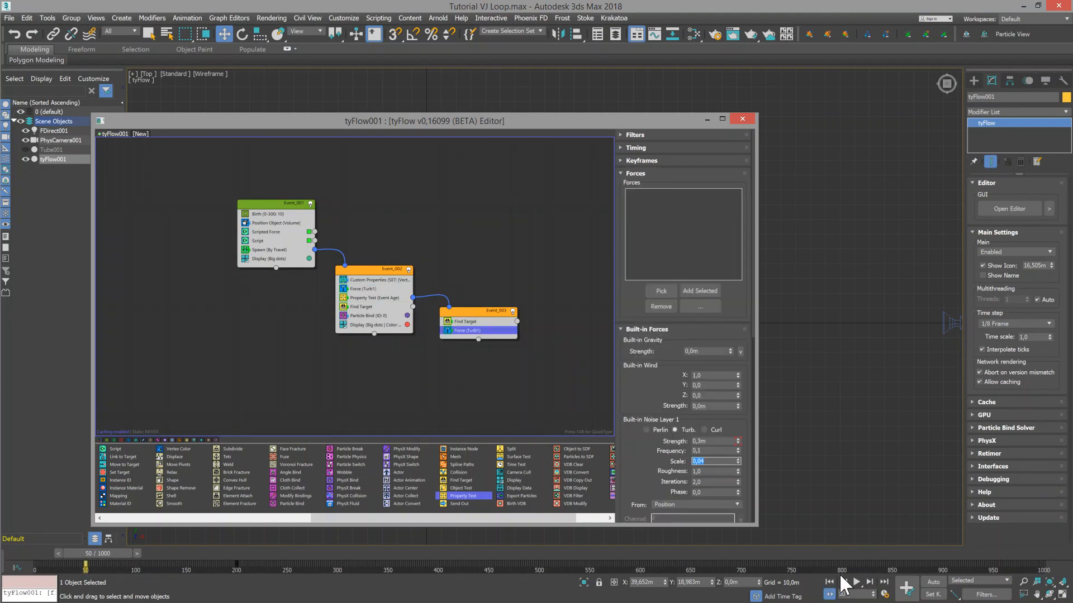
Step: Key the Event_003 Force noise strength at 1,5 on frame 50 with Auto Key
{"action": "left_click", "coordinate": [932, 581]}
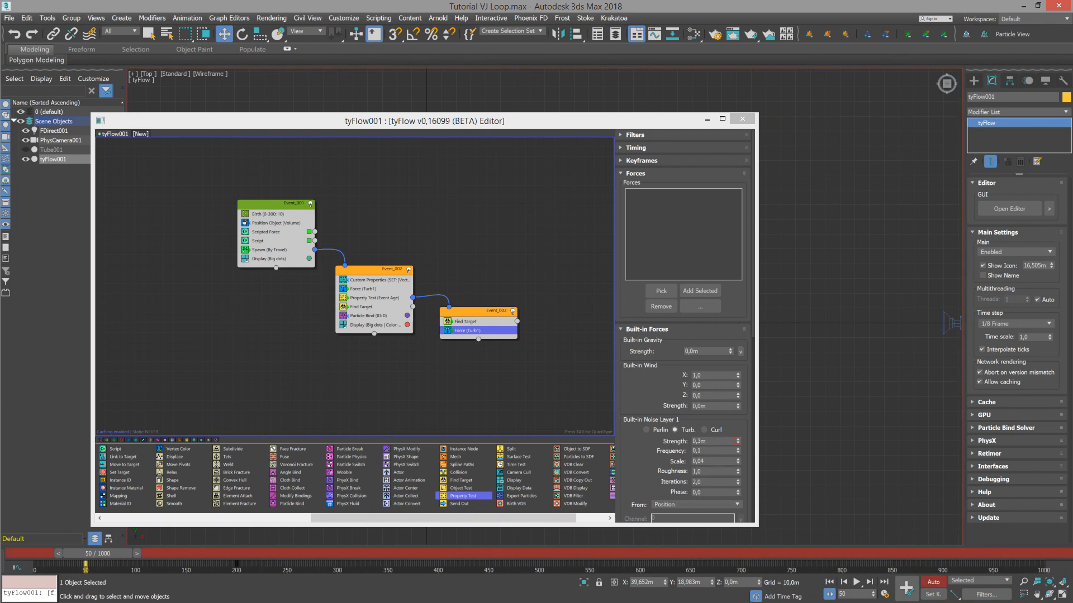
{"action": "left_click", "coordinate": [712, 442]}
{"action": "left_click_drag", "start_coordinate": [713, 442], "coordinate": [630, 454]}
{"action": "type", "text": "1,5"}
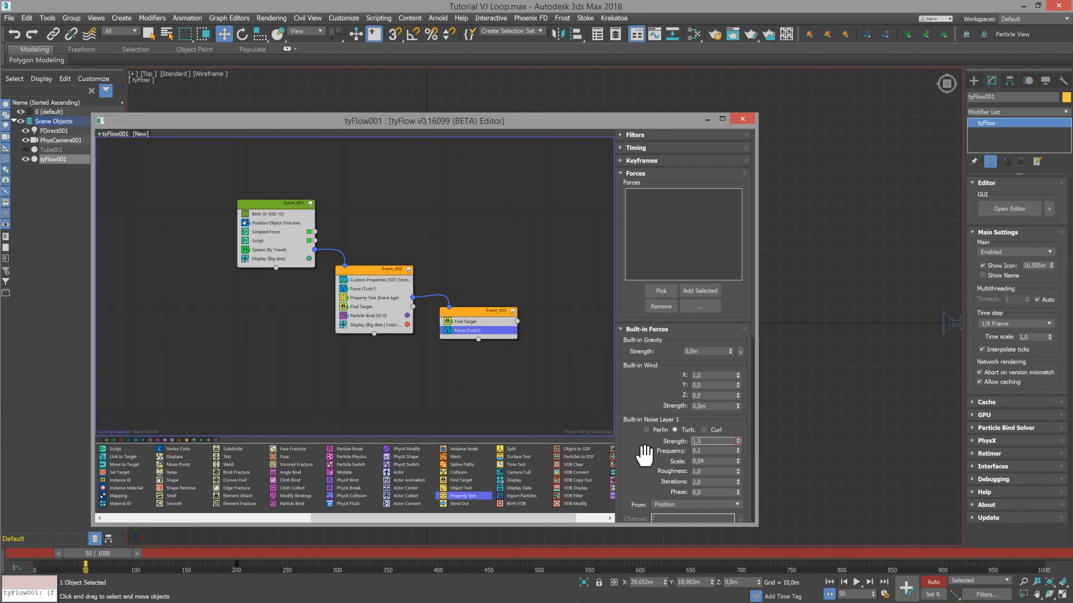
{"action": "double_click", "coordinate": [462, 323]}
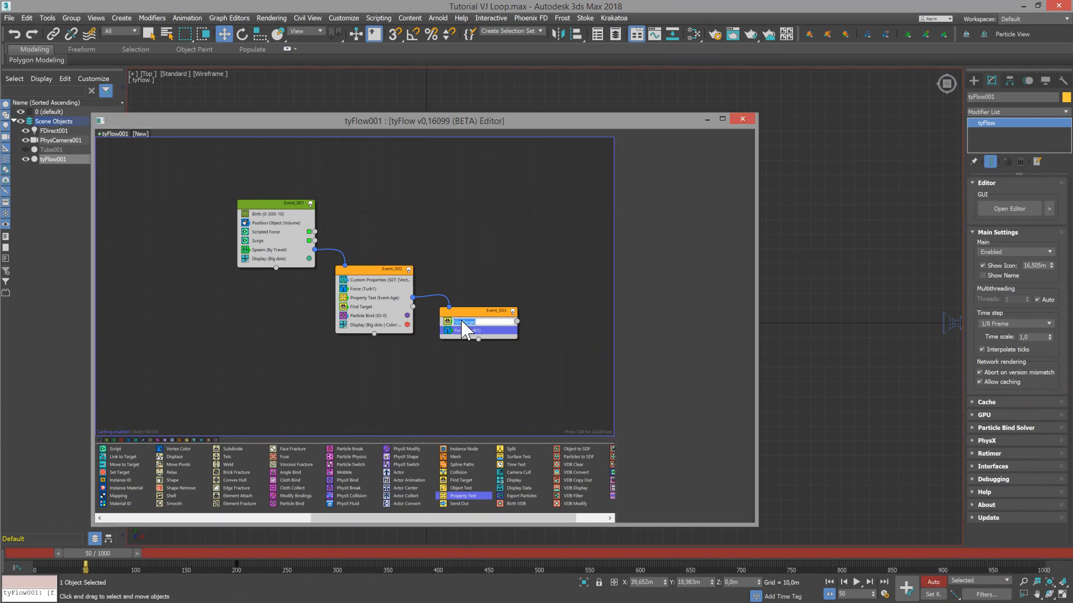
{"action": "left_click", "coordinate": [934, 583]}
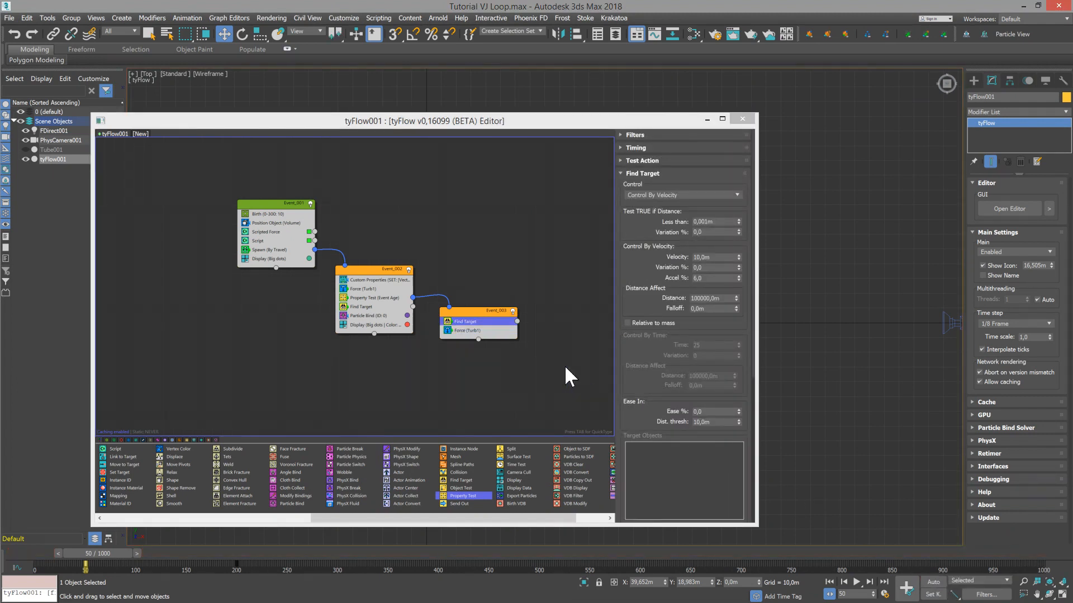
Step: Set Event_003's Find Target to a test distance of 0,0m, Velocity 20 and Accel 20%
{"action": "right_click", "coordinate": [738, 223]}
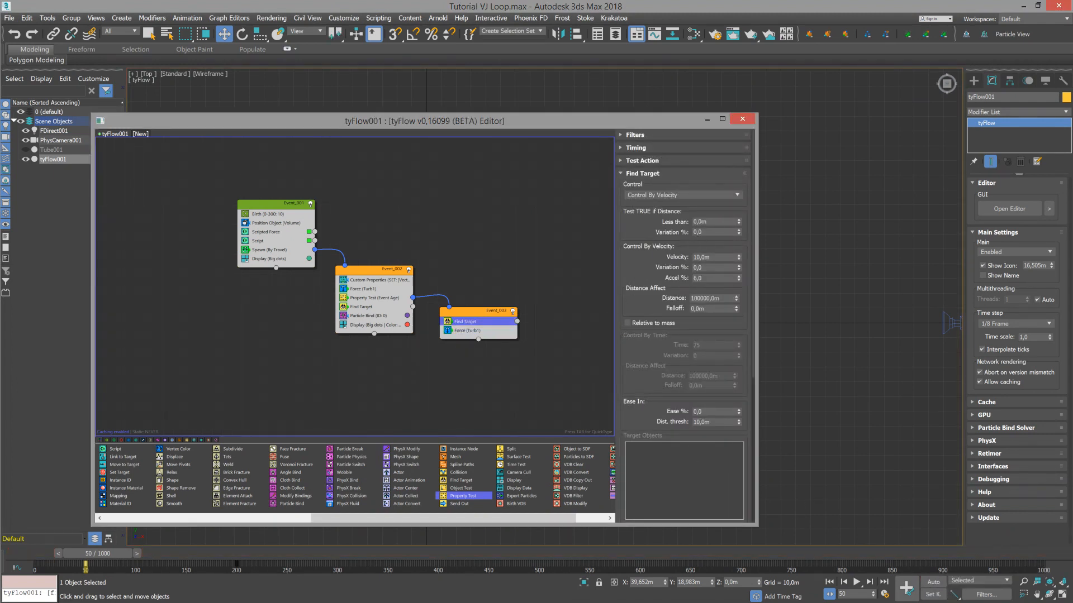
{"action": "left_click_drag", "start_coordinate": [713, 257], "coordinate": [657, 257]}
{"action": "type", "text": "20"}
{"action": "key", "text": "Return"}
{"action": "left_click_drag", "start_coordinate": [710, 278], "coordinate": [661, 275]}
{"action": "type", "text": "20"}
{"action": "scroll", "coordinate": [751, 505], "scroll_direction": "down", "scroll_amount": 5}
{"action": "left_click_drag", "start_coordinate": [754, 381], "coordinate": [757, 289]}
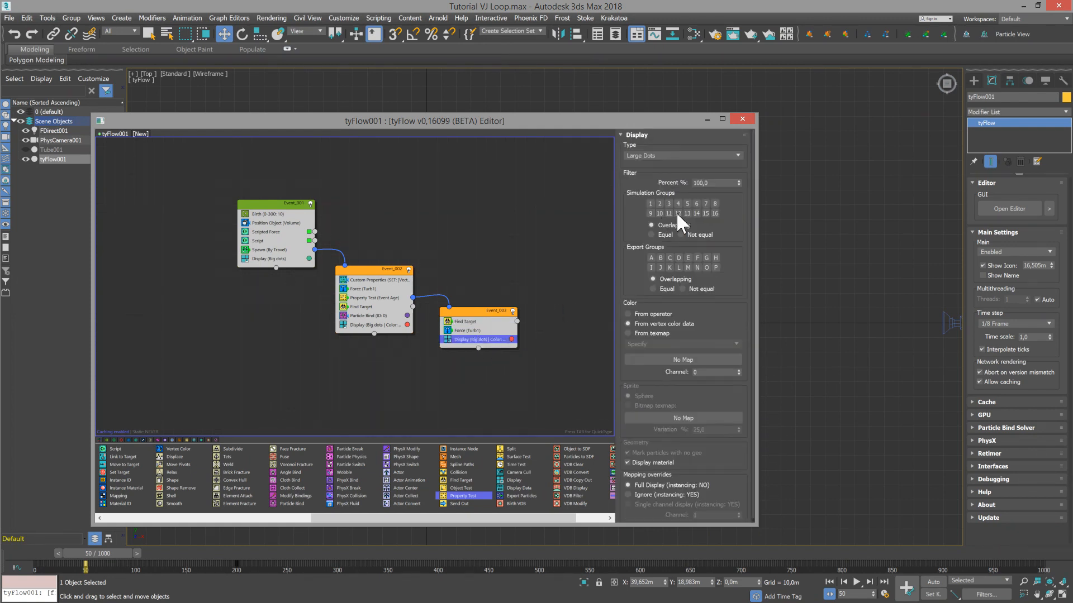
Step: Make the Displays in Event_002 and Event_003 take their color from the operator, with light blue for Event_003
{"action": "key", "text": "ctrl+z"}
{"action": "left_click", "coordinate": [512, 339]}
{"action": "left_click", "coordinate": [580, 380]}
{"action": "left_click", "coordinate": [680, 466]}
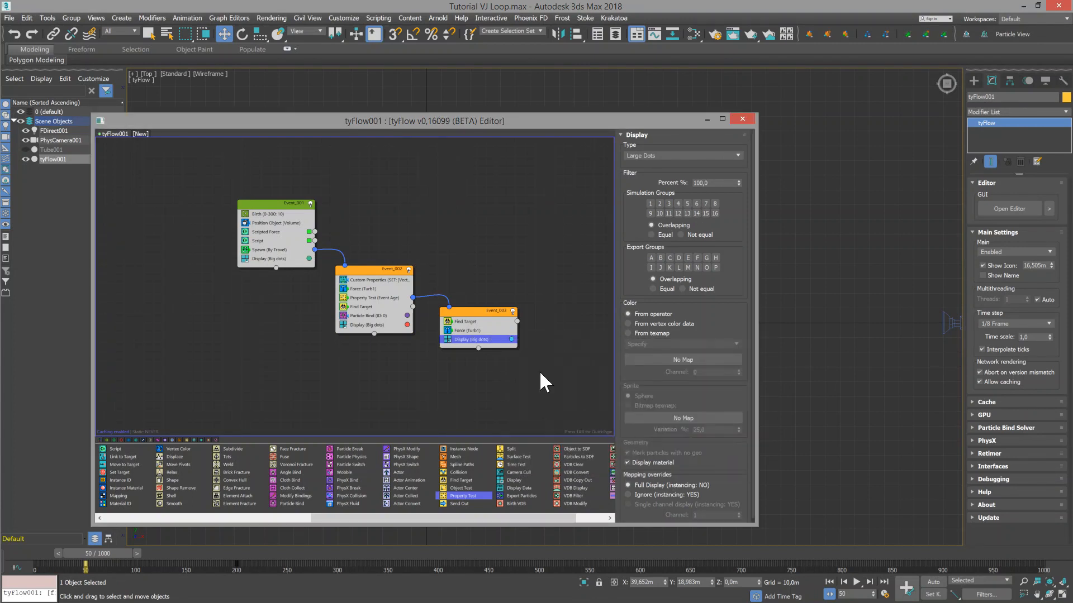
Step: Scrub the animation to frame 200 to examine where trail particles switch events, and return to frame 0
{"action": "left_click", "coordinate": [741, 117]}
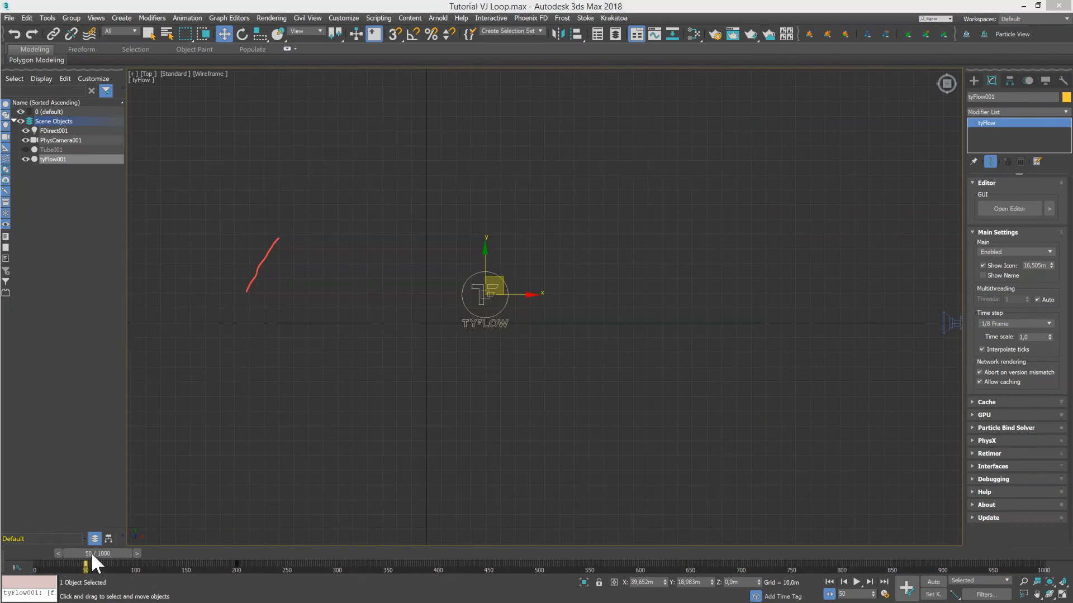
{"action": "left_click_drag", "start_coordinate": [92, 552], "coordinate": [807, 556]}
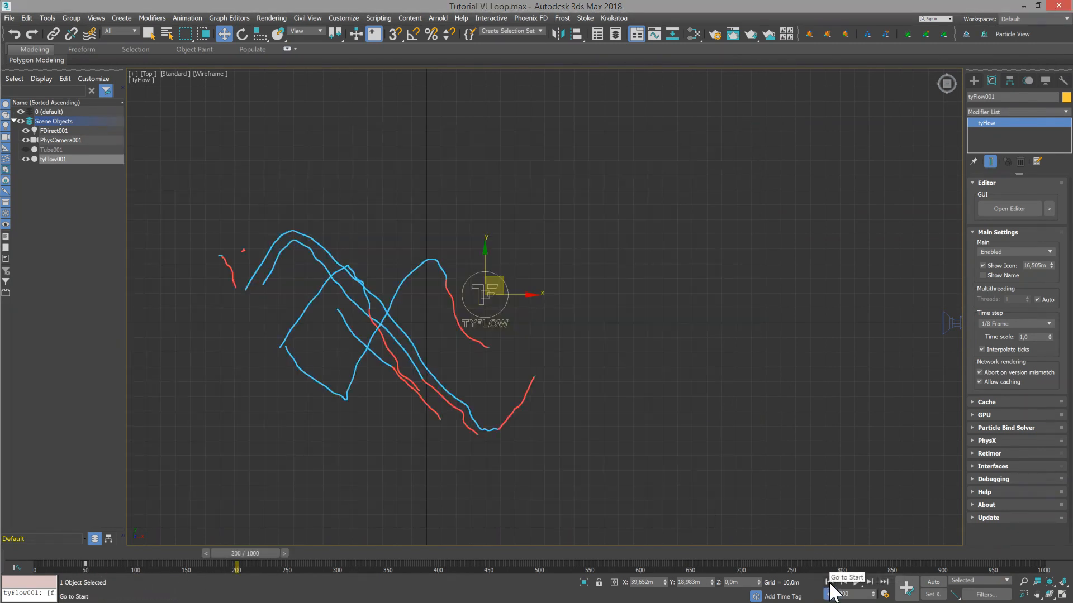
{"action": "left_click", "coordinate": [1009, 209]}
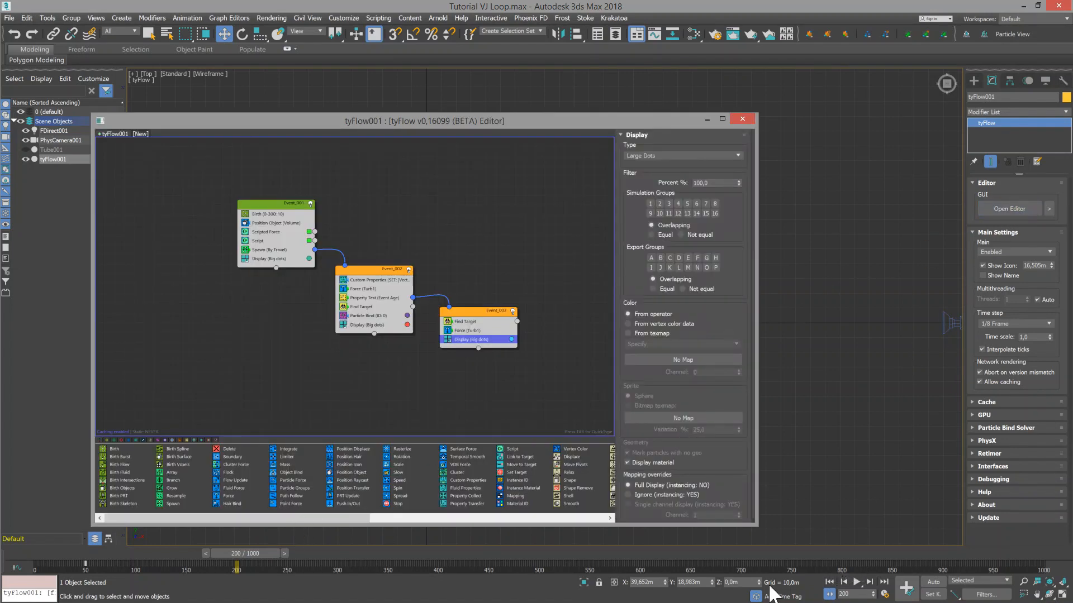
{"action": "left_click", "coordinate": [828, 581]}
Step: Add a Delete operator above Display in Event_003, timed by Event Age with range 270 to 270 and variation 30
{"action": "left_click_drag", "start_coordinate": [219, 452], "coordinate": [468, 339]}
{"action": "left_click", "coordinate": [676, 158]}
{"action": "left_click", "coordinate": [666, 183]}
{"action": "type", "text": "270"}
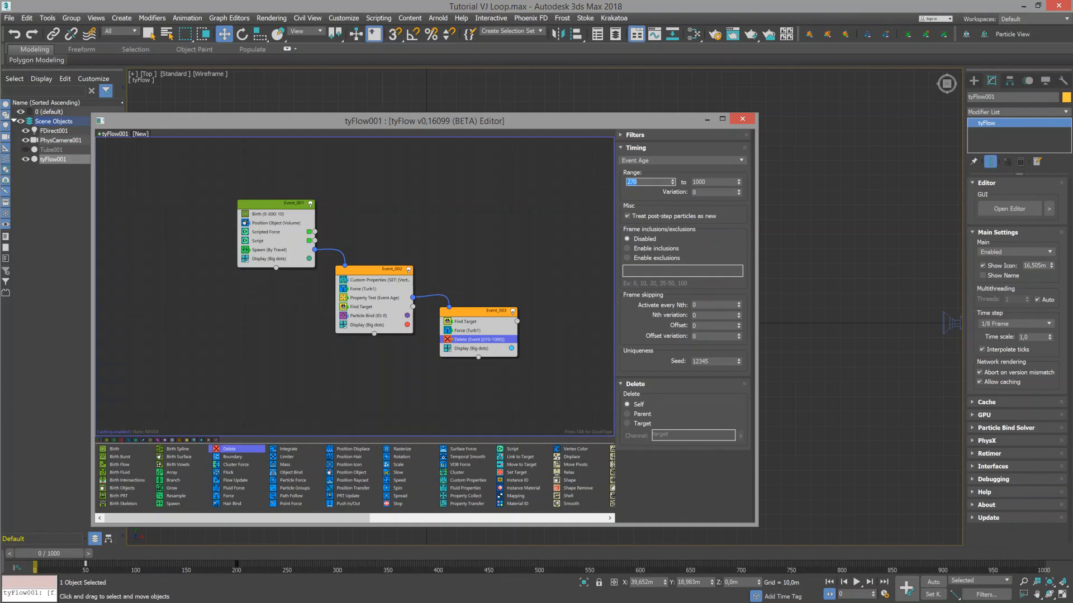
{"action": "type", "text": "270"}
{"action": "key", "text": "Tab"}
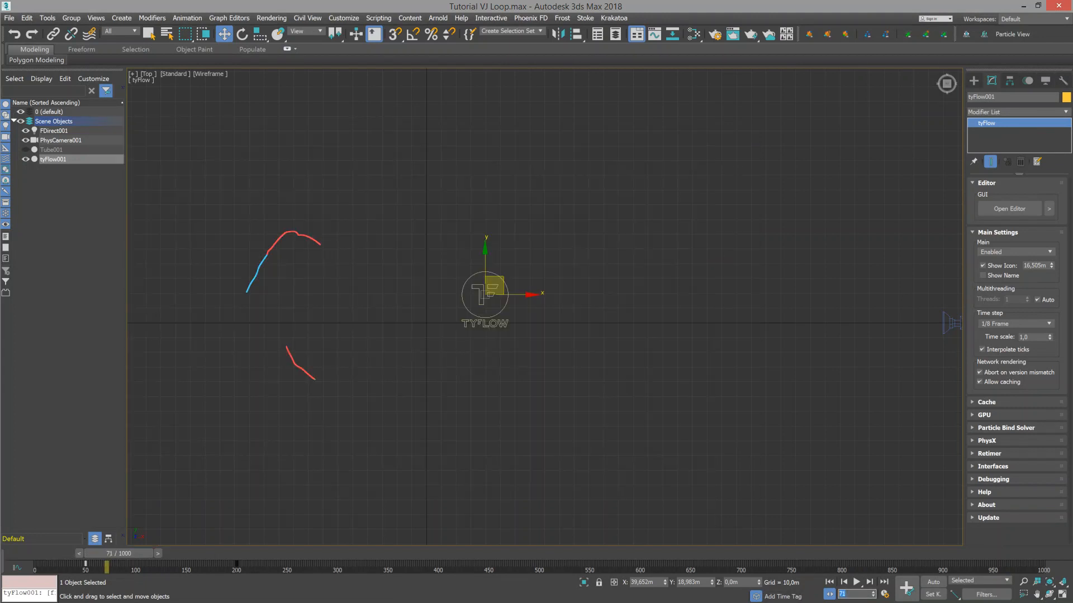
Step: Preview the animation and set the variation of the Property Test value in Event_002 to 6
{"action": "left_click_drag", "start_coordinate": [118, 554], "coordinate": [187, 552]}
{"action": "key", "text": "w"}
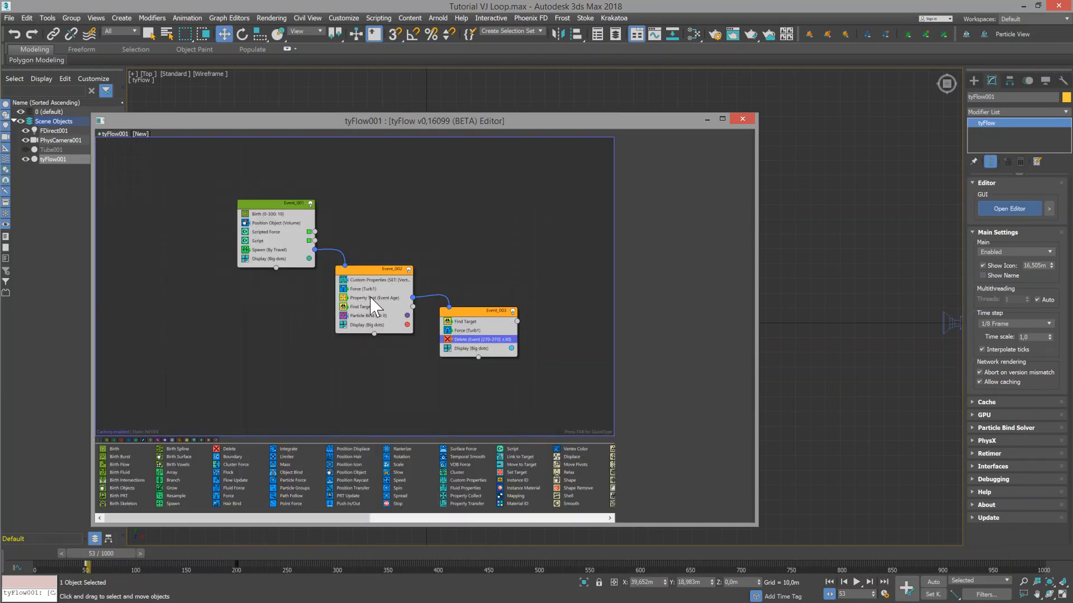
{"action": "left_click", "coordinate": [372, 297]}
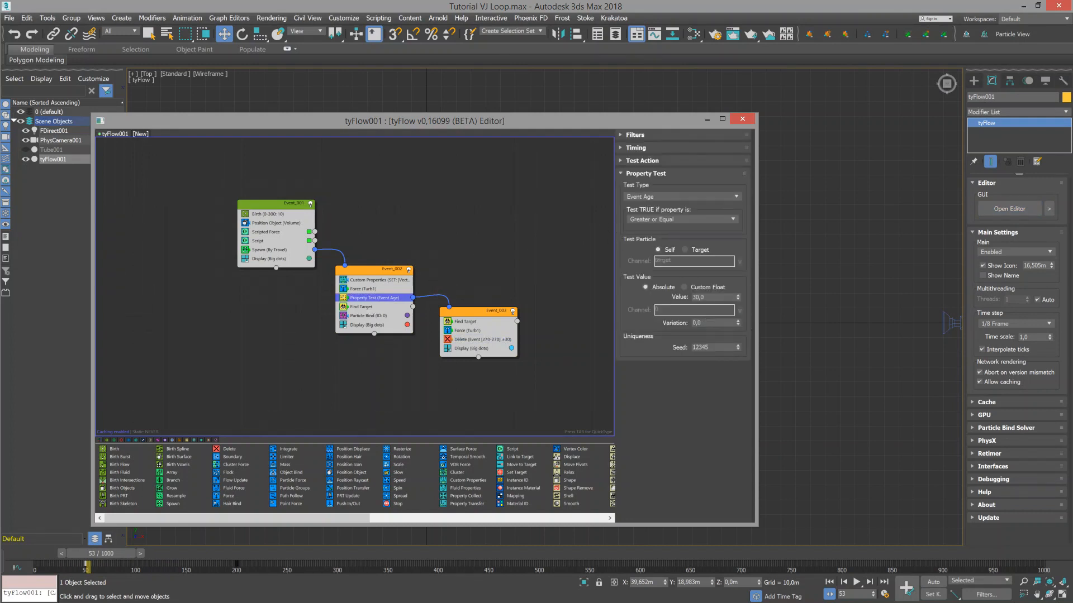
{"action": "double_click", "coordinate": [705, 322]}
{"action": "type", "text": "6"}
{"action": "key", "text": "Return"}
{"action": "left_click_drag", "start_coordinate": [673, 119], "coordinate": [660, 96]}
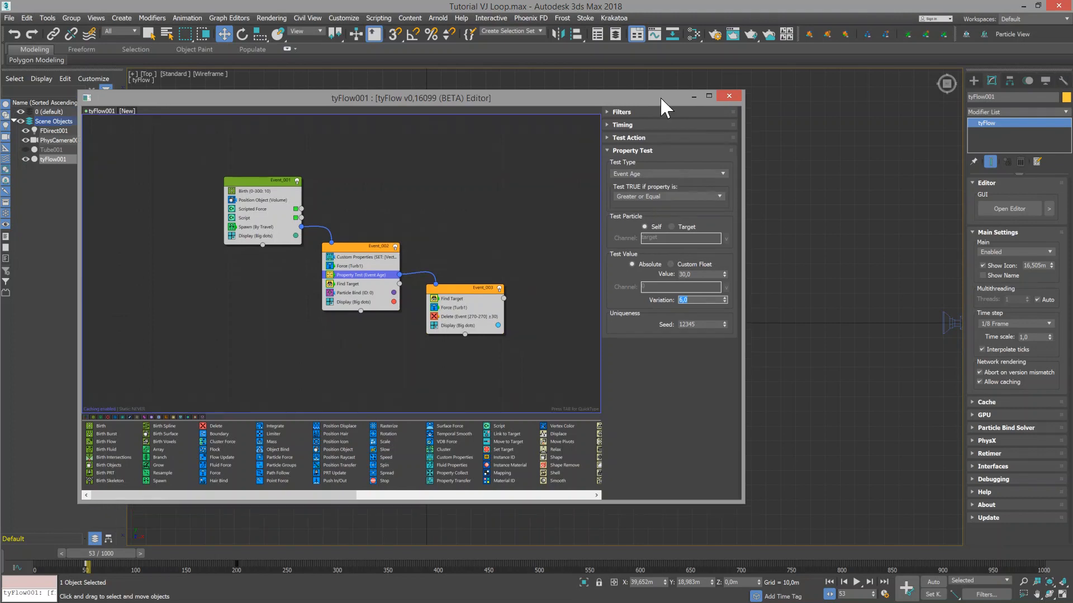
Step: Scrub the animation to frame 97 and examine how the trail particles scatter where they switch events
{"action": "left_click", "coordinate": [732, 95]}
{"action": "left_click_drag", "start_coordinate": [103, 554], "coordinate": [107, 552]}
{"action": "scroll", "coordinate": [333, 282], "scroll_direction": "up", "scroll_amount": 7}
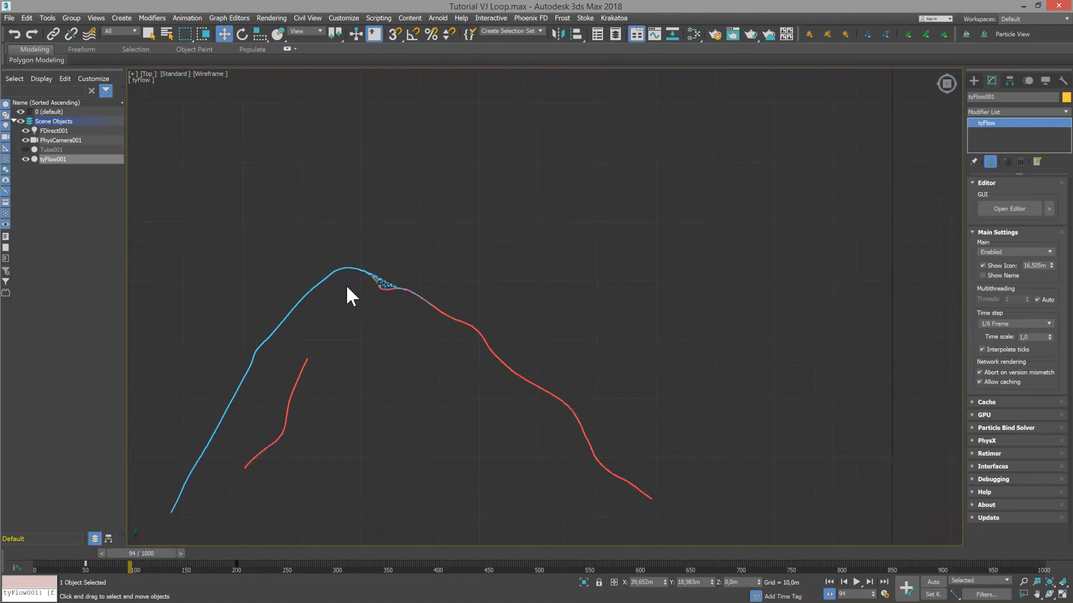
{"action": "scroll", "coordinate": [363, 290], "scroll_direction": "up", "scroll_amount": 4}
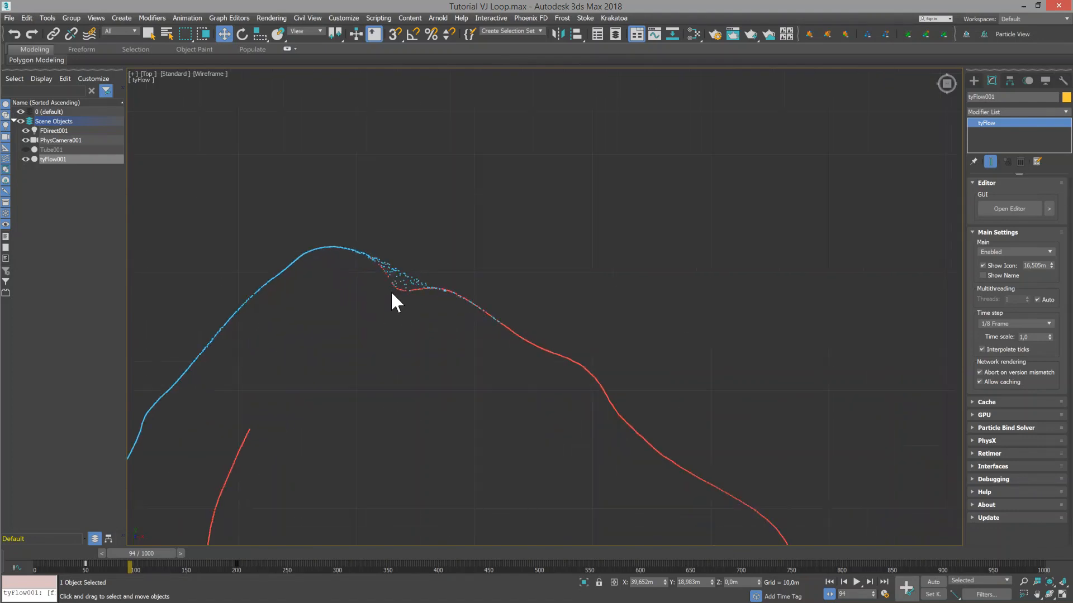
{"action": "left_click_drag", "start_coordinate": [161, 552], "coordinate": [163, 500]}
{"action": "middle_click_drag", "start_coordinate": [434, 348], "coordinate": [396, 322]}
{"action": "scroll", "coordinate": [412, 335], "scroll_direction": "down", "scroll_amount": 8}
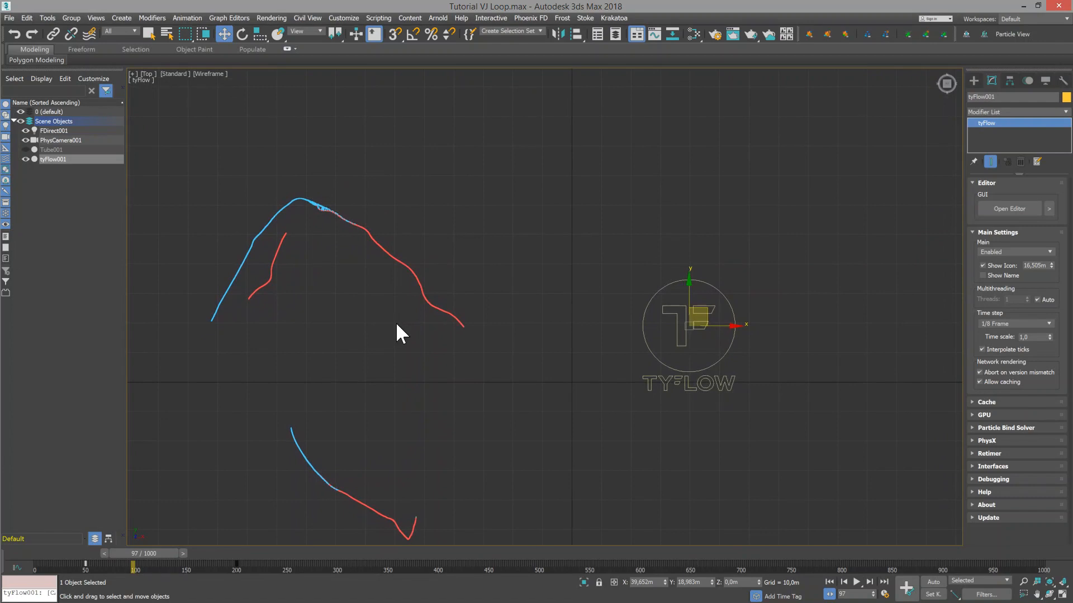
Step: Return to frame 0, add a Spawn operator to Event_002 feeding a new Event_004, and make the new event's Display white
{"action": "left_click", "coordinate": [1009, 208]}
{"action": "left_click_drag", "start_coordinate": [562, 98], "coordinate": [639, 95]}
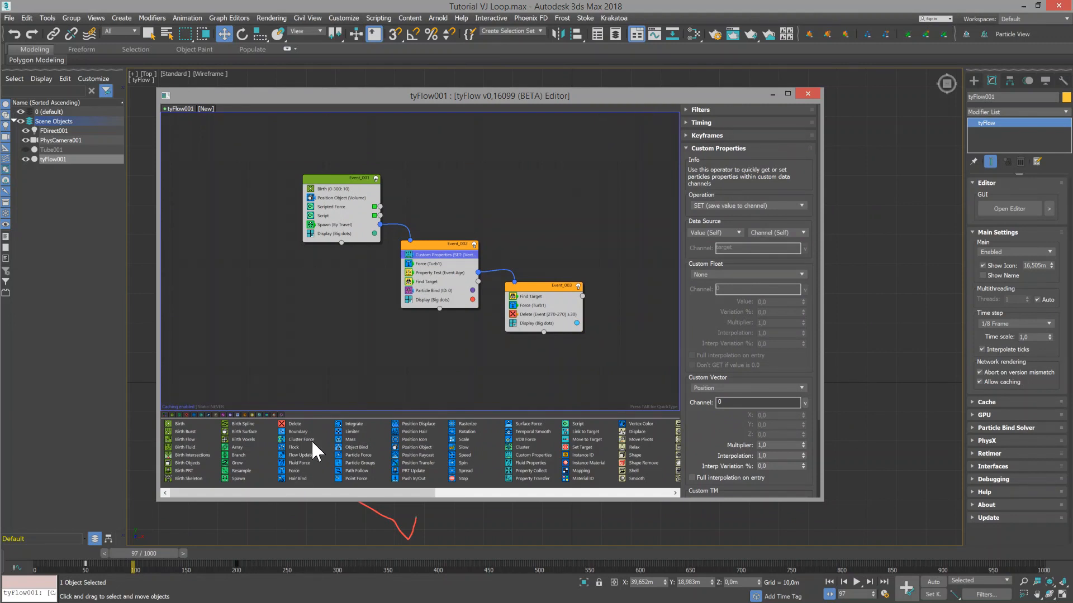
{"action": "left_click", "coordinate": [829, 582]}
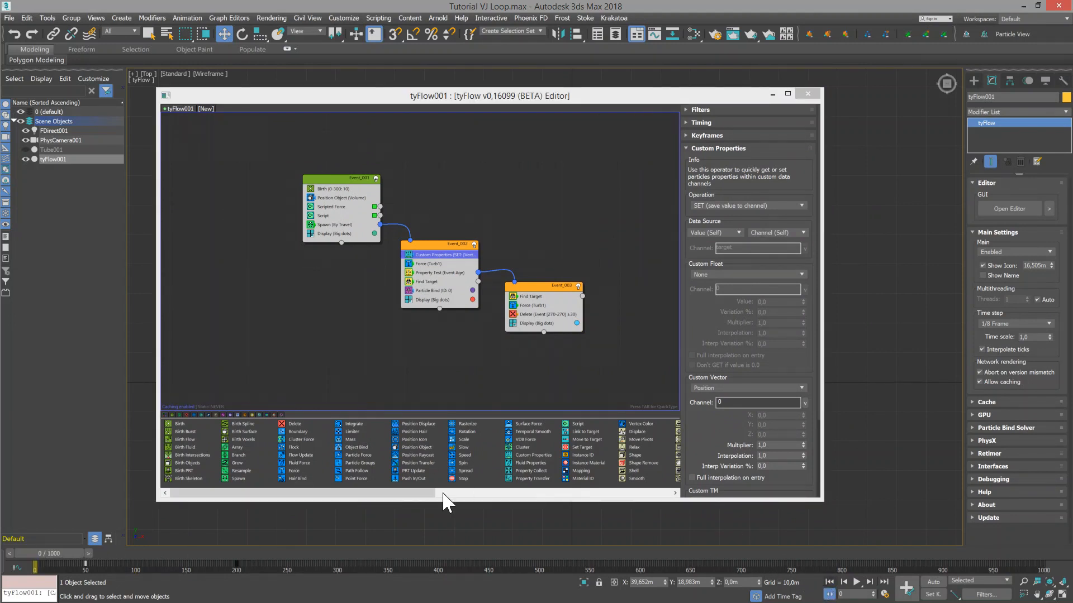
{"action": "left_click_drag", "start_coordinate": [238, 480], "coordinate": [523, 223]}
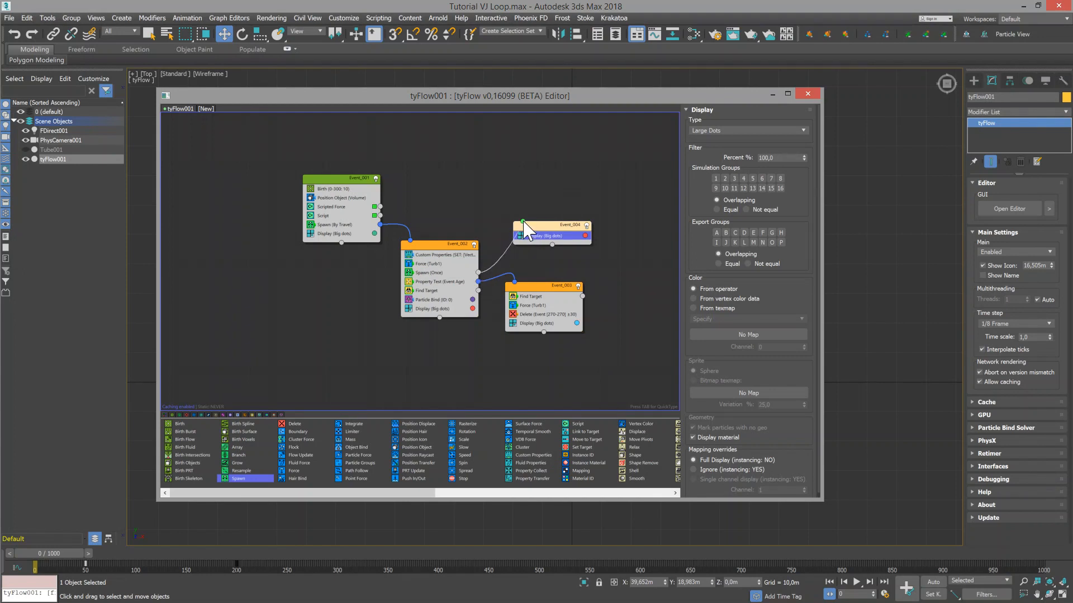
{"action": "left_click", "coordinate": [585, 236]}
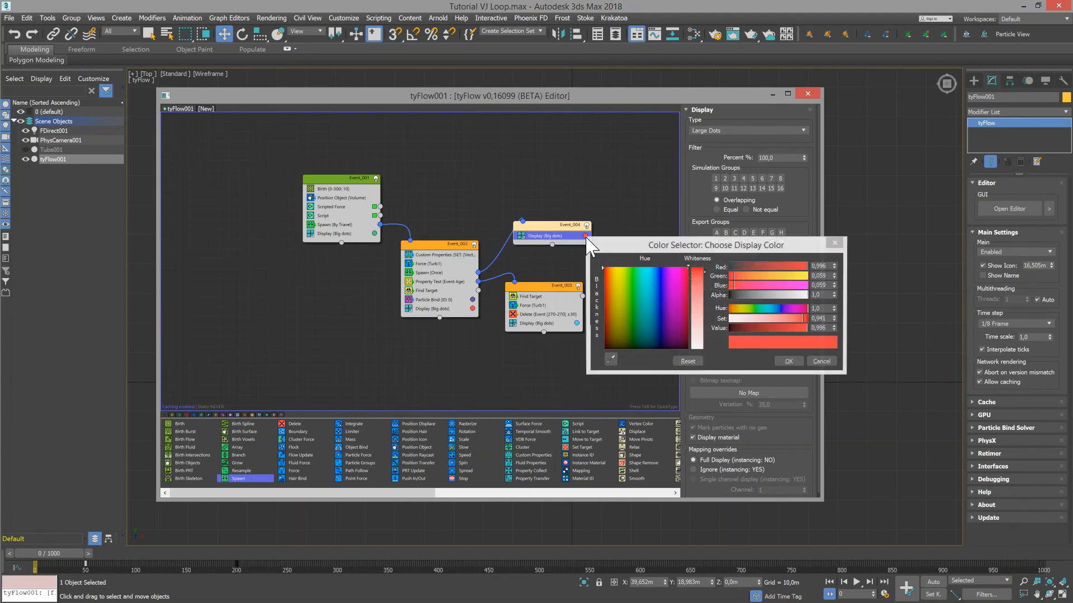
{"action": "mouse_move", "coordinate": [630, 309]}
{"action": "left_mouse_down"}
{"action": "mouse_move", "coordinate": [631, 330]}
{"action": "mouse_move", "coordinate": [663, 327]}
{"action": "mouse_move", "coordinate": [696, 351]}
{"action": "left_mouse_up"}
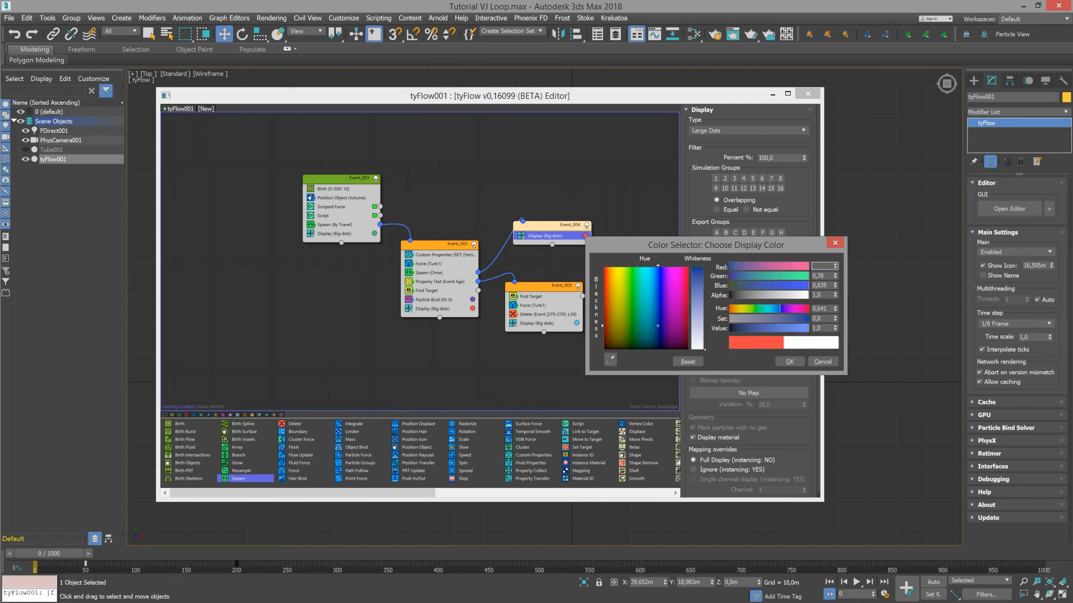
{"action": "left_click", "coordinate": [789, 362]}
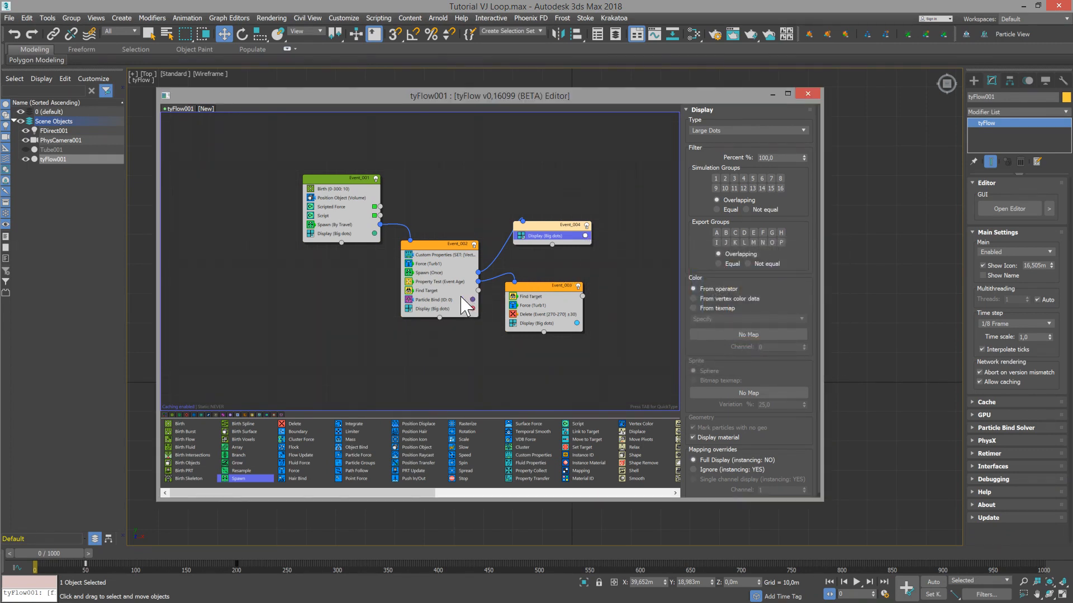
Step: Make the Event_002 Spawn work by travel distance and set the step size of Event_001's Spawn to 1 m
{"action": "left_click", "coordinate": [433, 273]}
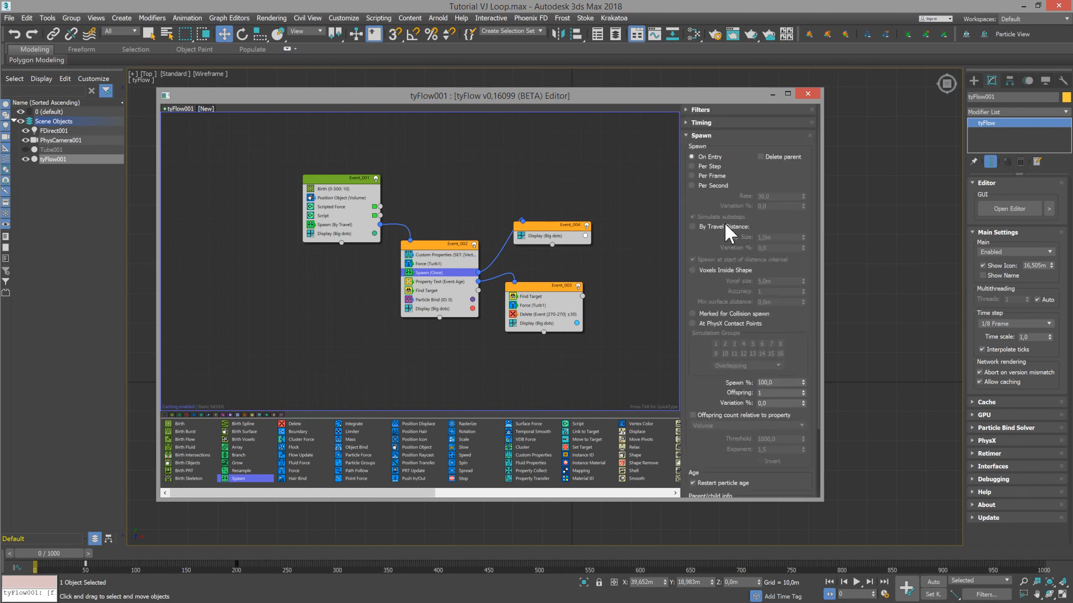
{"action": "left_click", "coordinate": [693, 227]}
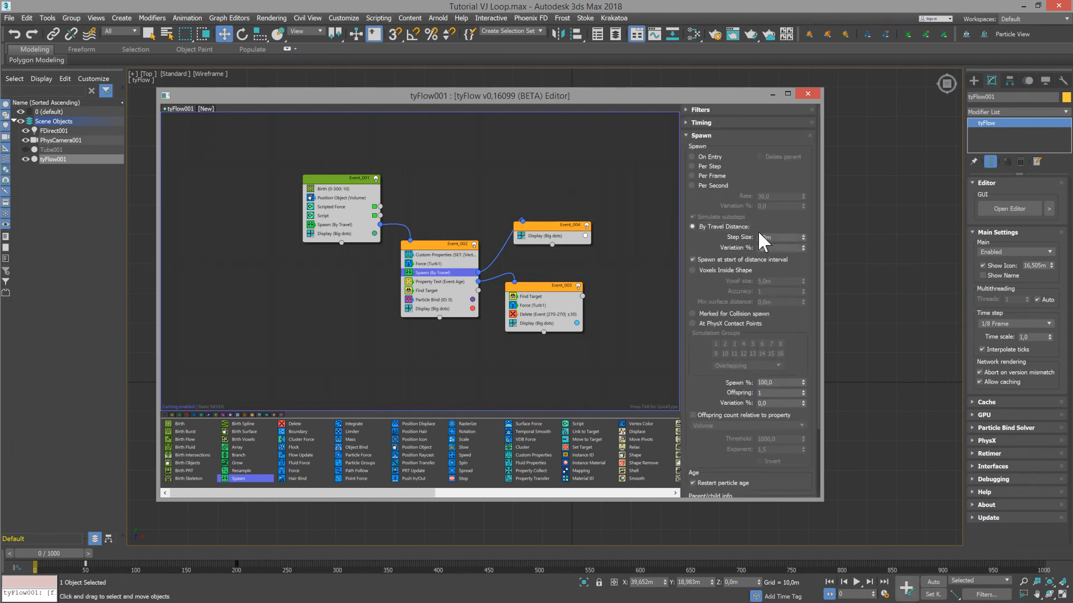
{"action": "left_click", "coordinate": [344, 225]}
{"action": "left_click_drag", "start_coordinate": [778, 237], "coordinate": [627, 237]}
{"action": "type", "text": "1"}
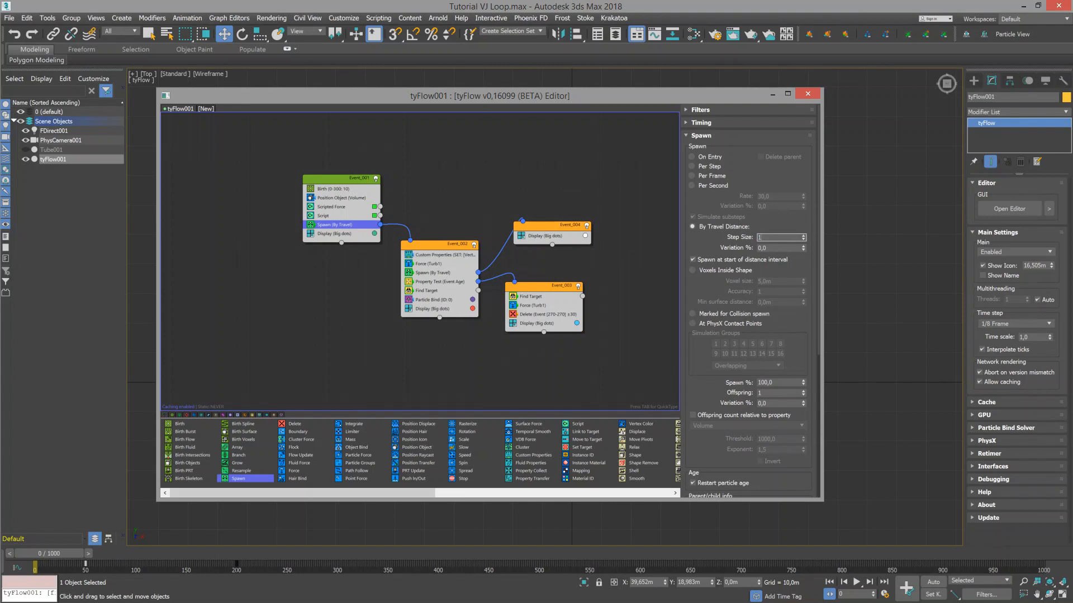
{"action": "key", "text": "Return"}
Step: Review the inherited properties of Event_002's Spawn and preview the newly spawned particles on the timeline
{"action": "left_click", "coordinate": [436, 273]}
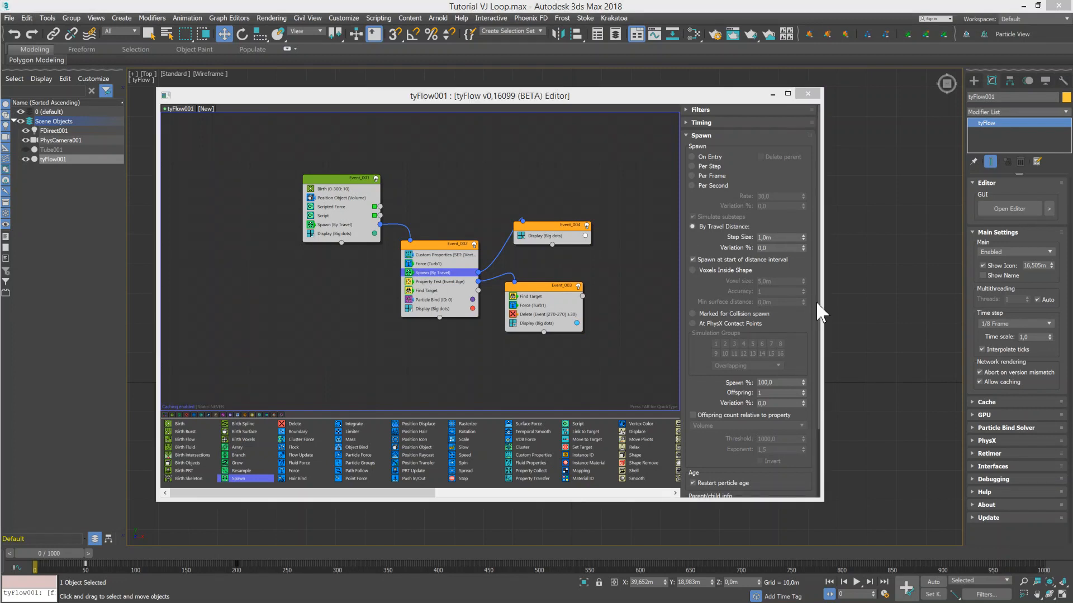
{"action": "scroll", "coordinate": [817, 387], "scroll_direction": "down", "scroll_amount": 5}
{"action": "left_click", "coordinate": [690, 479]}
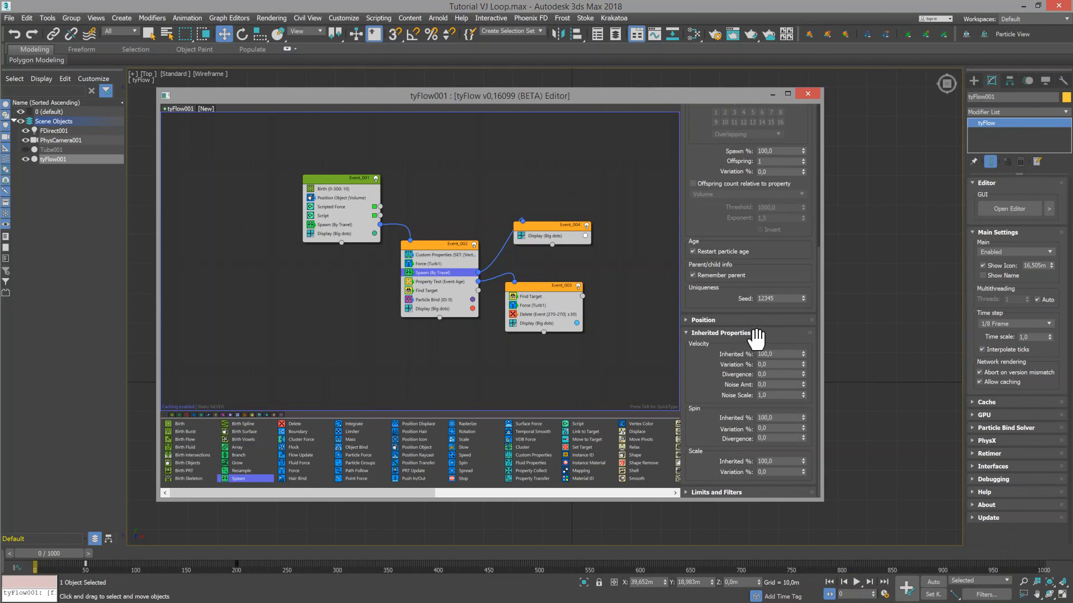
{"action": "left_click", "coordinate": [808, 94]}
{"action": "left_click_drag", "start_coordinate": [55, 552], "coordinate": [193, 544]}
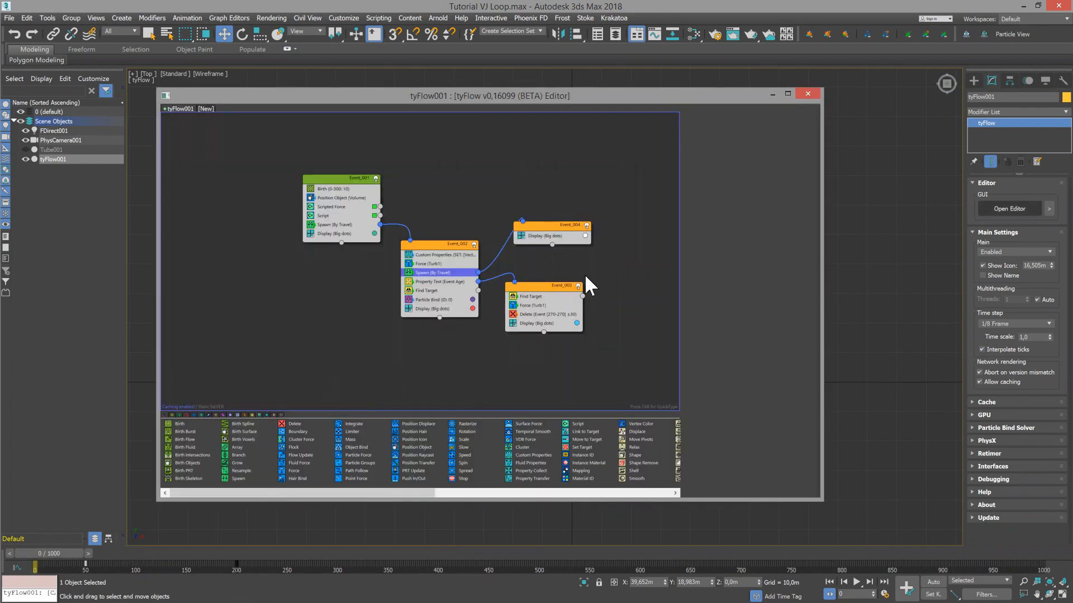
{"action": "left_click", "coordinate": [466, 272]}
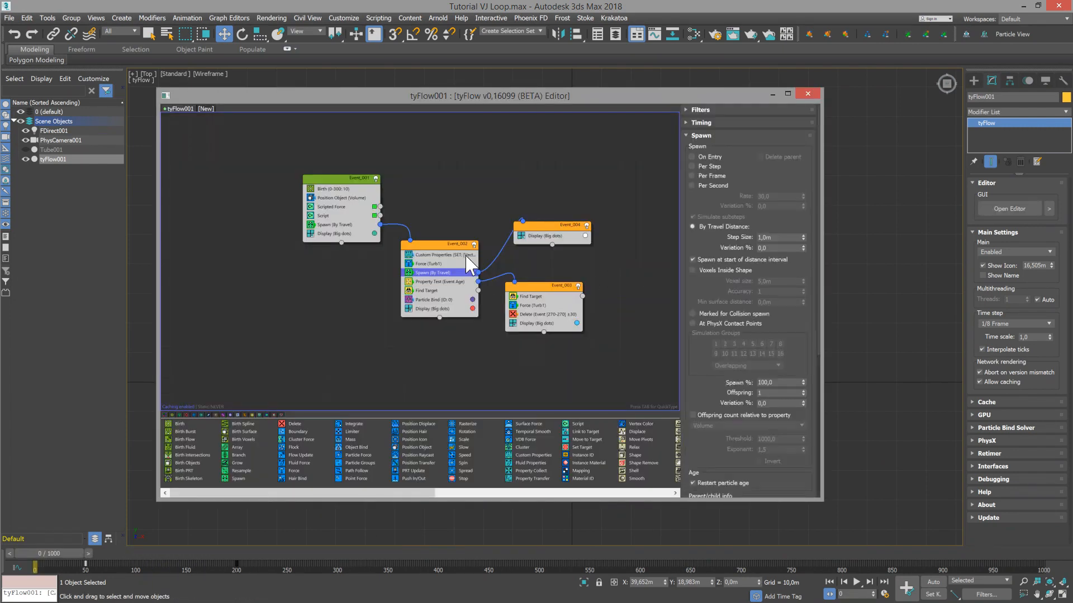
Step: Add a Slow operator above Display in Event_004 with velocity 2% on all axes, and preview the animation
{"action": "left_click_drag", "start_coordinate": [463, 448], "coordinate": [538, 235]}
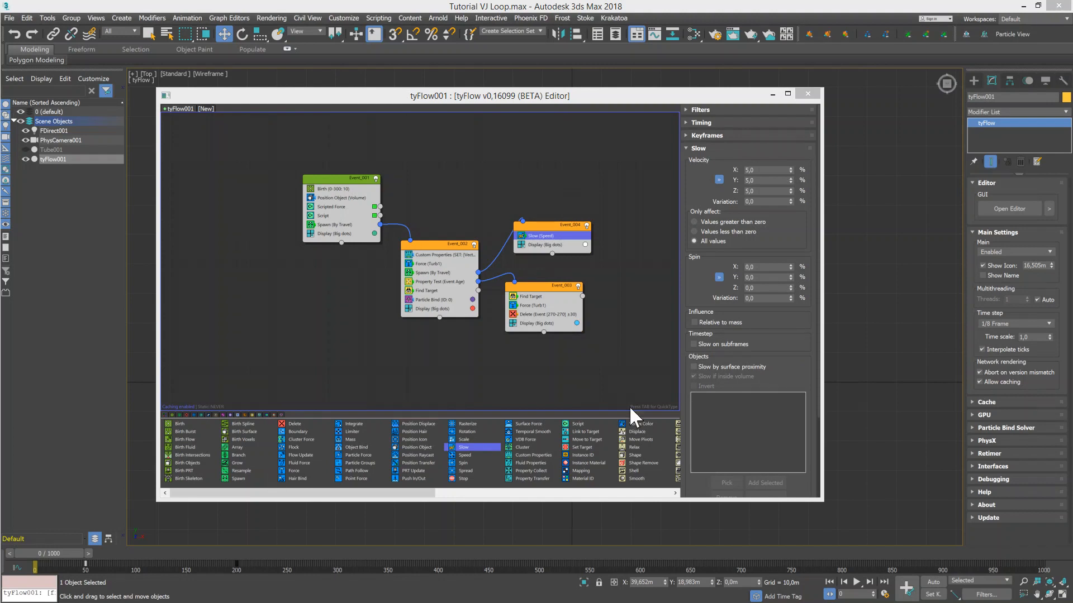
{"action": "double_click", "coordinate": [757, 170]}
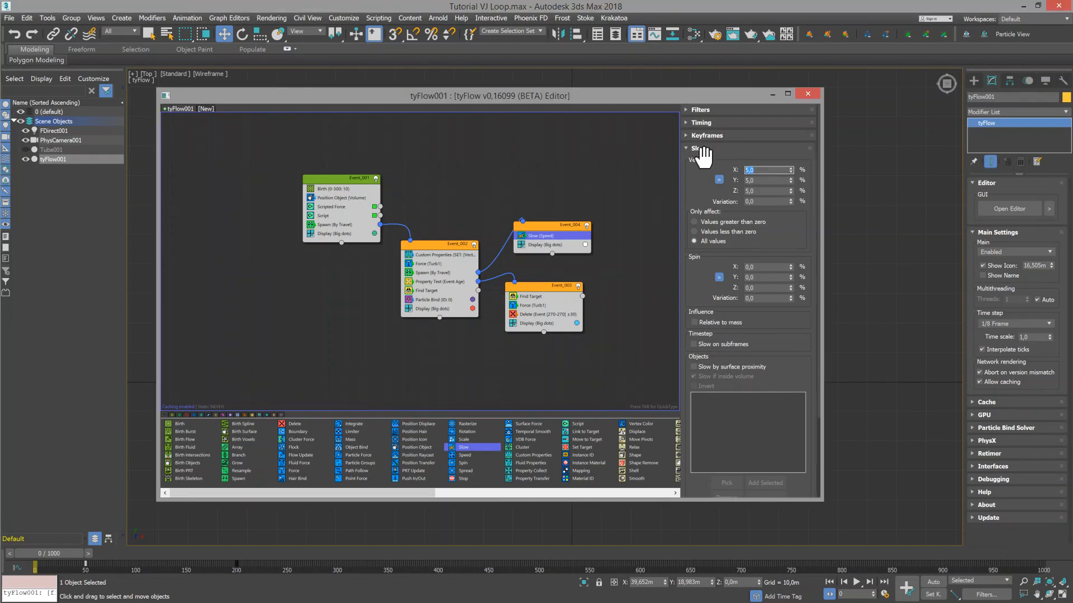
{"action": "type", "text": "2"}
{"action": "left_click", "coordinate": [813, 92]}
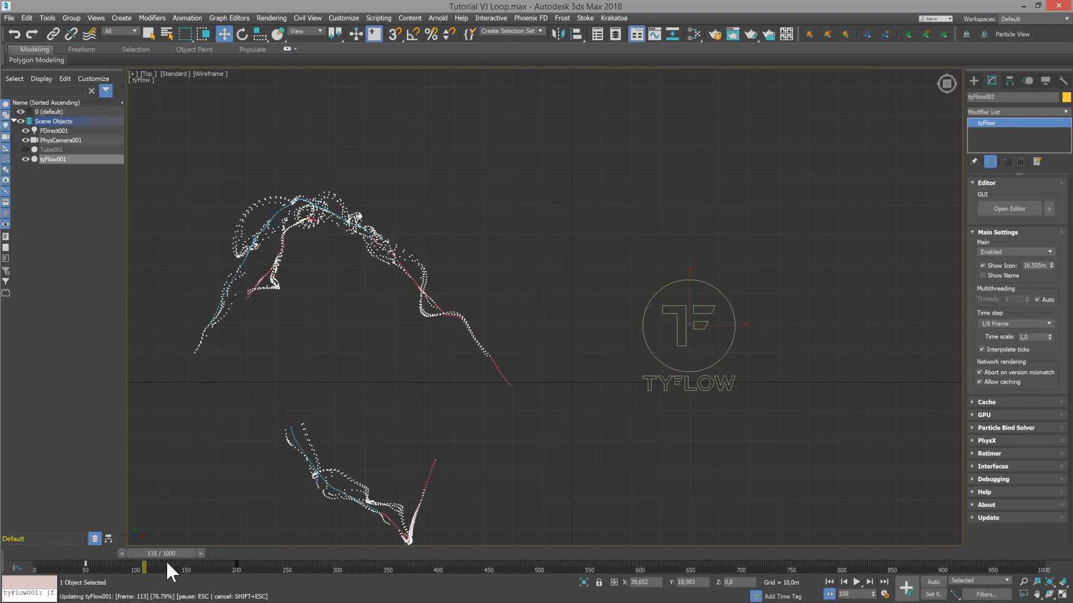
{"action": "left_click_drag", "start_coordinate": [166, 562], "coordinate": [35, 564]}
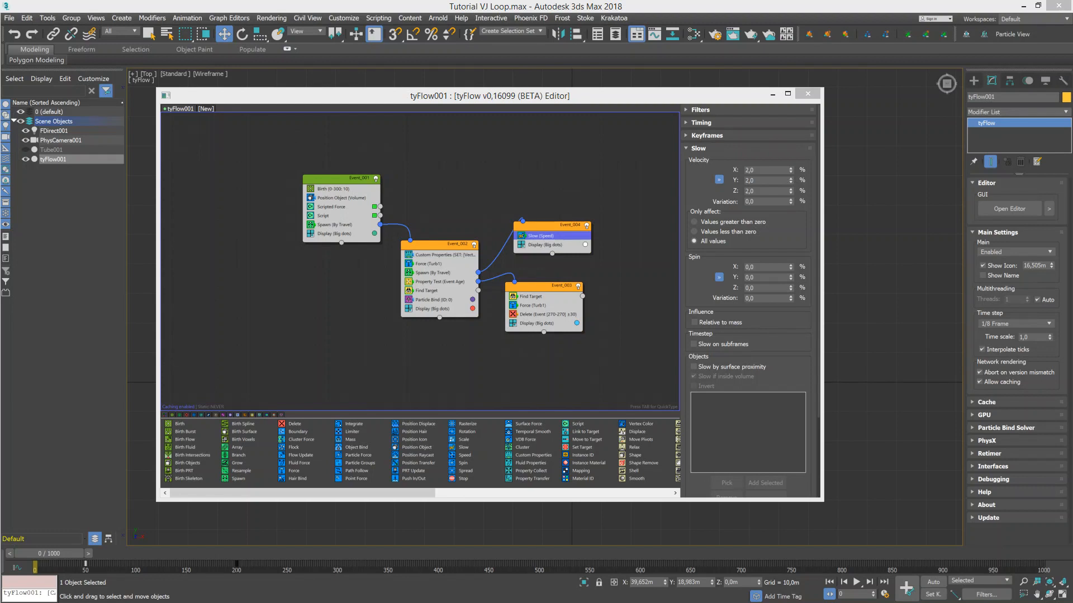
Step: Add a Force operator above Slow in Event_004 with Turb. noise, strength 0,05 m, frequency 0,1 and scale 0,04
{"action": "left_click_drag", "start_coordinate": [293, 471], "coordinate": [538, 238]}
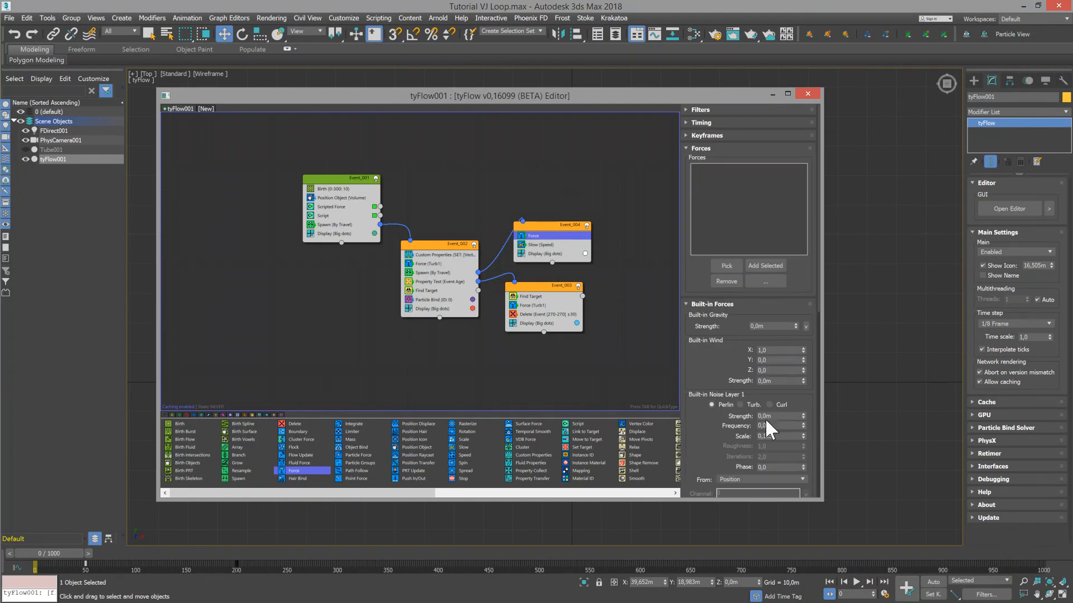
{"action": "double_click", "coordinate": [771, 416]}
{"action": "type", "text": "0,05"}
{"action": "key", "text": "Return"}
{"action": "left_click", "coordinate": [771, 426]}
{"action": "left_click", "coordinate": [776, 437]}
{"action": "type", "text": "0,04"}
{"action": "left_click", "coordinate": [741, 405]}
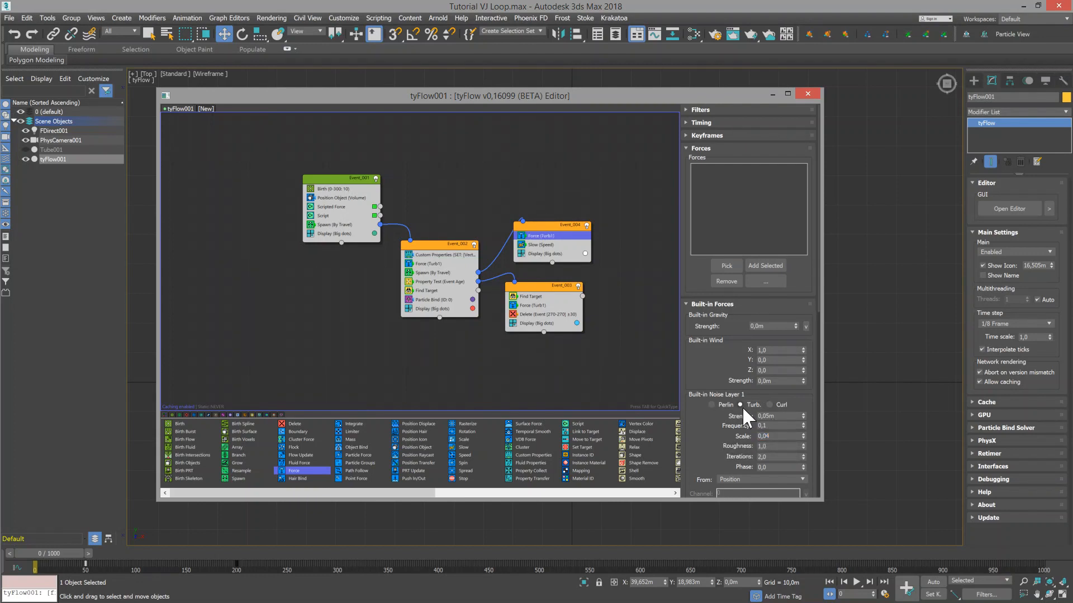
Step: Add a Delete operator above Display in Event_004 with event age range 90 to 90, and preview up to frame 159
{"action": "left_click_drag", "start_coordinate": [294, 424], "coordinate": [552, 256]}
{"action": "type", "text": "90"}
{"action": "key", "text": "Tab"}
{"action": "type", "text": "90"}
{"action": "key", "text": "Return"}
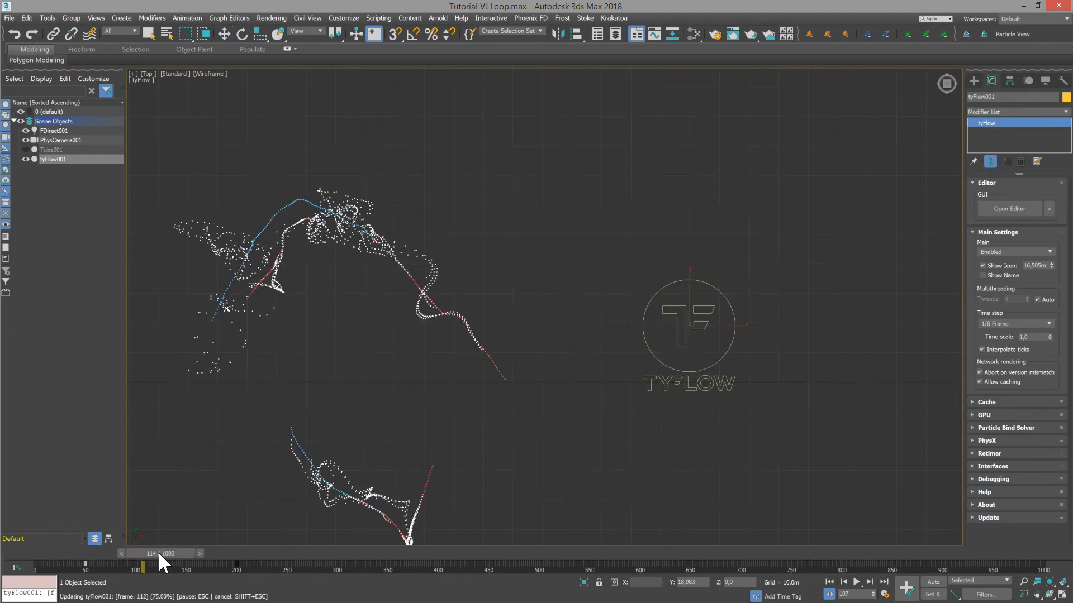
{"action": "left_click_drag", "start_coordinate": [159, 553], "coordinate": [193, 561]}
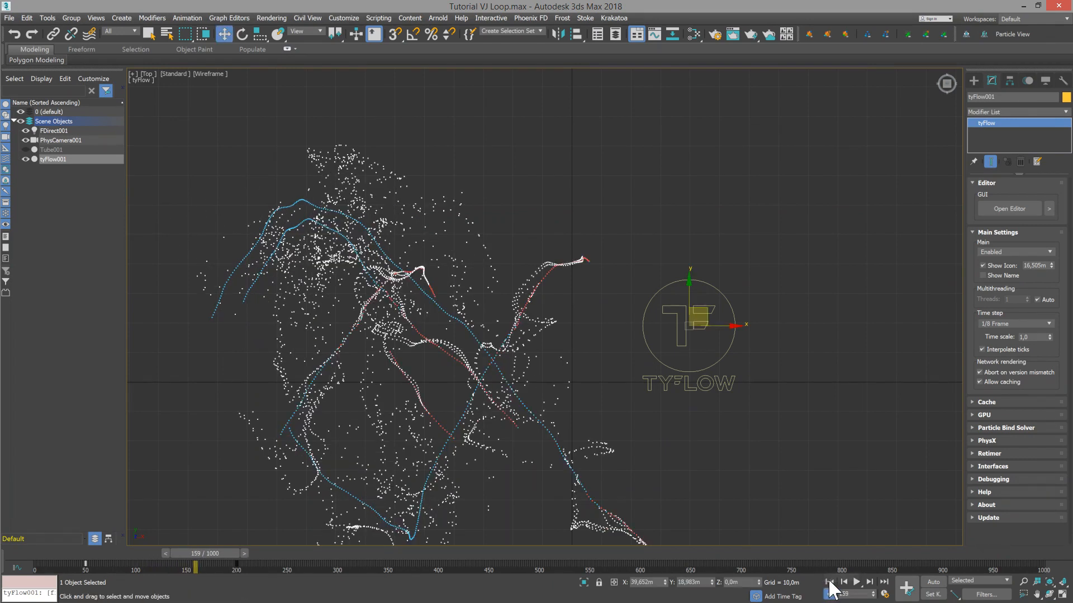
{"action": "left_click", "coordinate": [829, 582]}
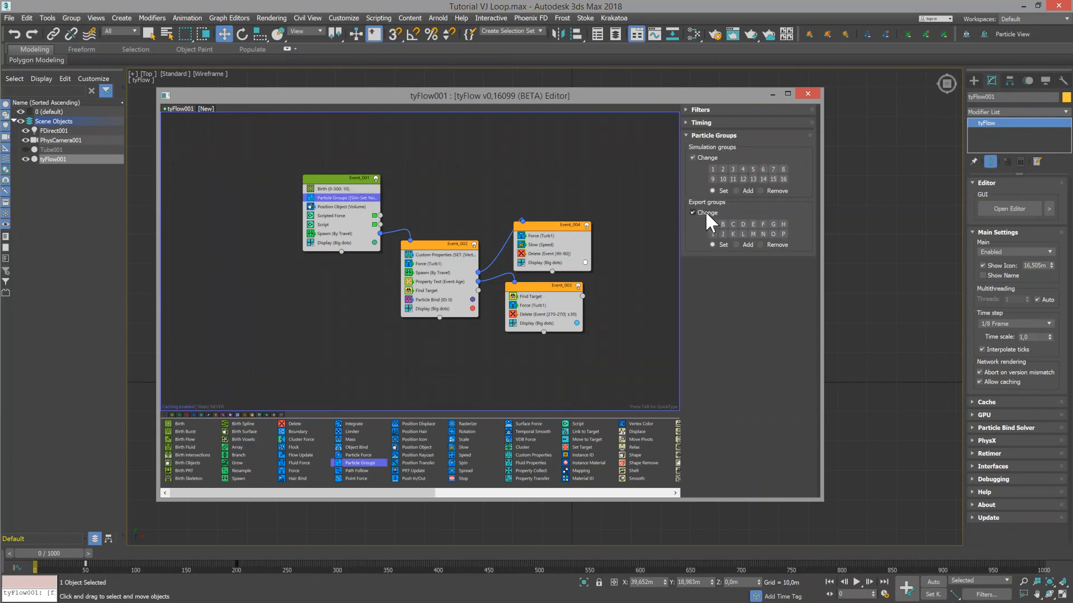
Step: Assign export group B with Particle Groups in Event_001, and copy the operator to Event_002, Event_003 and Event_004 with group A
{"action": "left_click", "coordinate": [707, 212]}
{"action": "left_click", "coordinate": [722, 225]}
{"action": "left_click_drag", "start_coordinate": [343, 197], "coordinate": [434, 255], "text": "shift"}
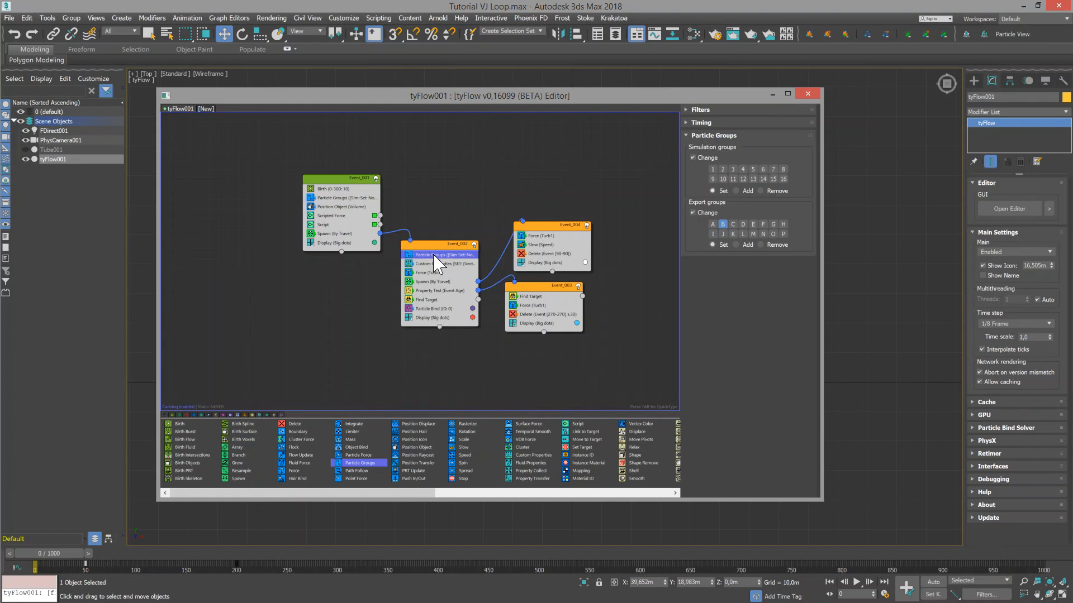
{"action": "left_click", "coordinate": [713, 224]}
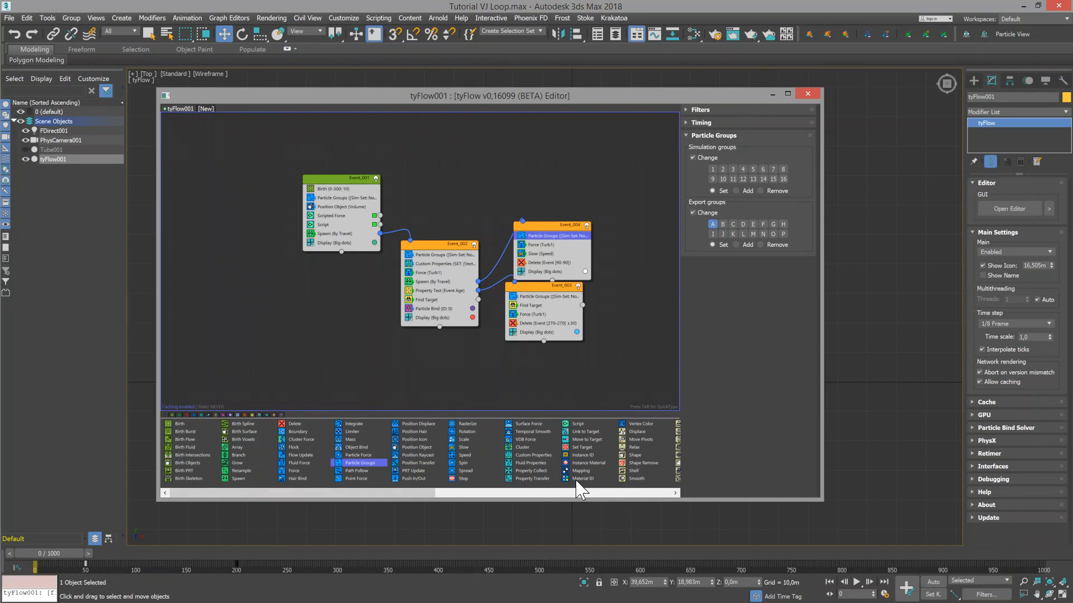
Step: Add a static Material ID operator below Particle Groups in Event_002 and copy it into Event_003 and Event_004
{"action": "left_click_drag", "start_coordinate": [580, 478], "coordinate": [447, 264]}
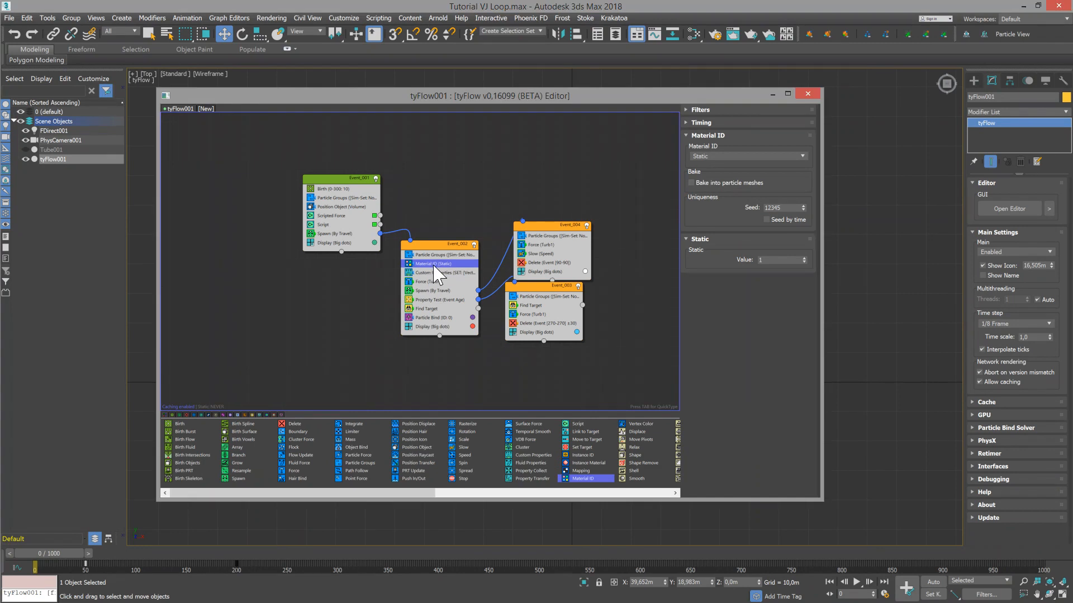
{"action": "left_click_drag", "start_coordinate": [456, 265], "coordinate": [545, 241]}
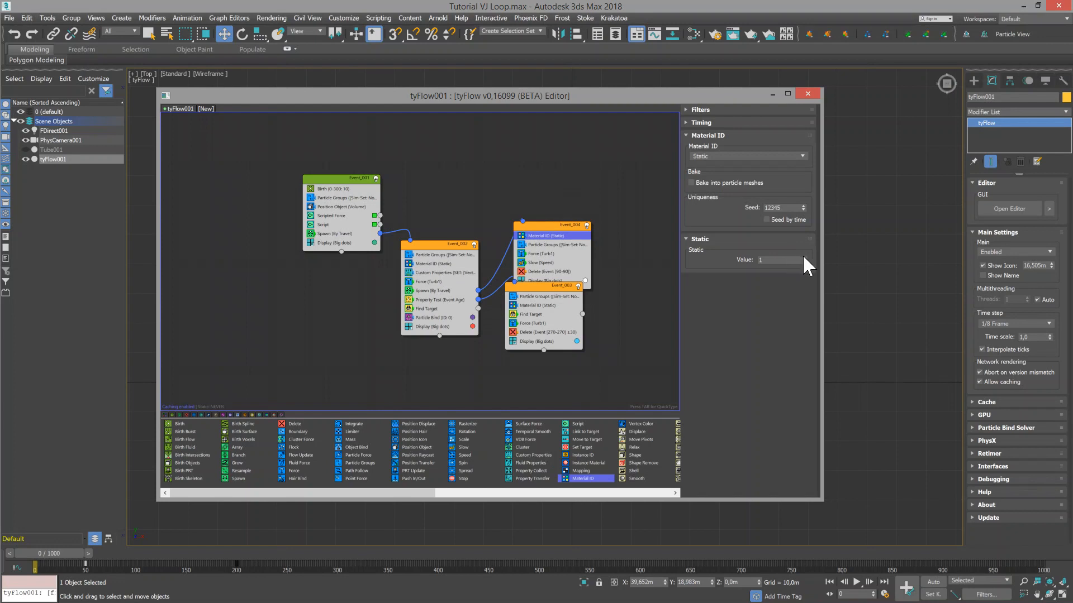
Step: Set the travel distance step size of the Spawn operators in Event_001 and Event_002 to 0,04 m
{"action": "left_click", "coordinate": [335, 234]}
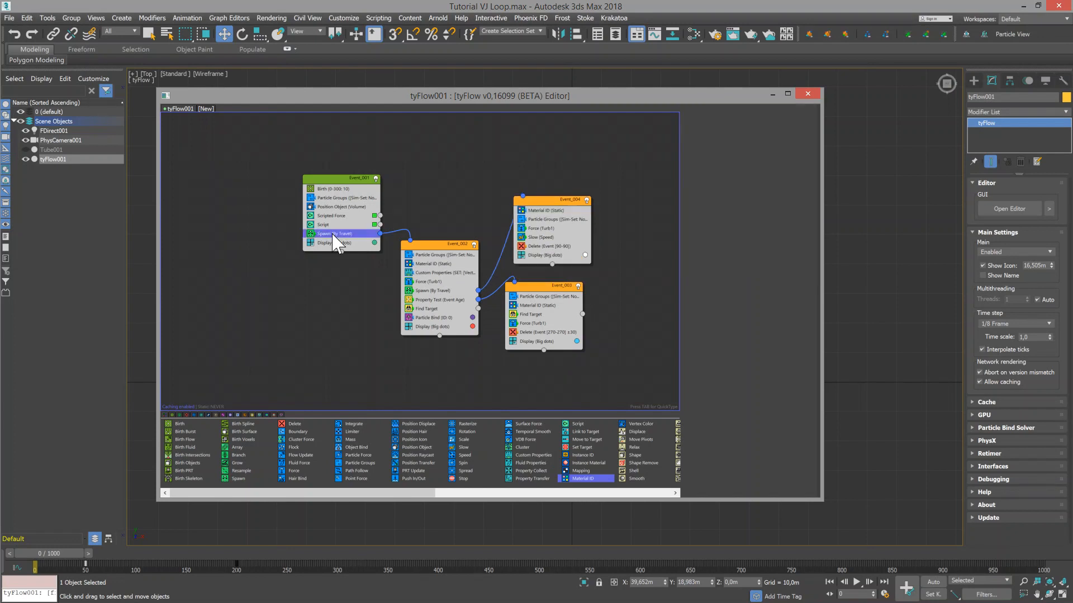
{"action": "double_click", "coordinate": [773, 237]}
{"action": "type", "text": ","}
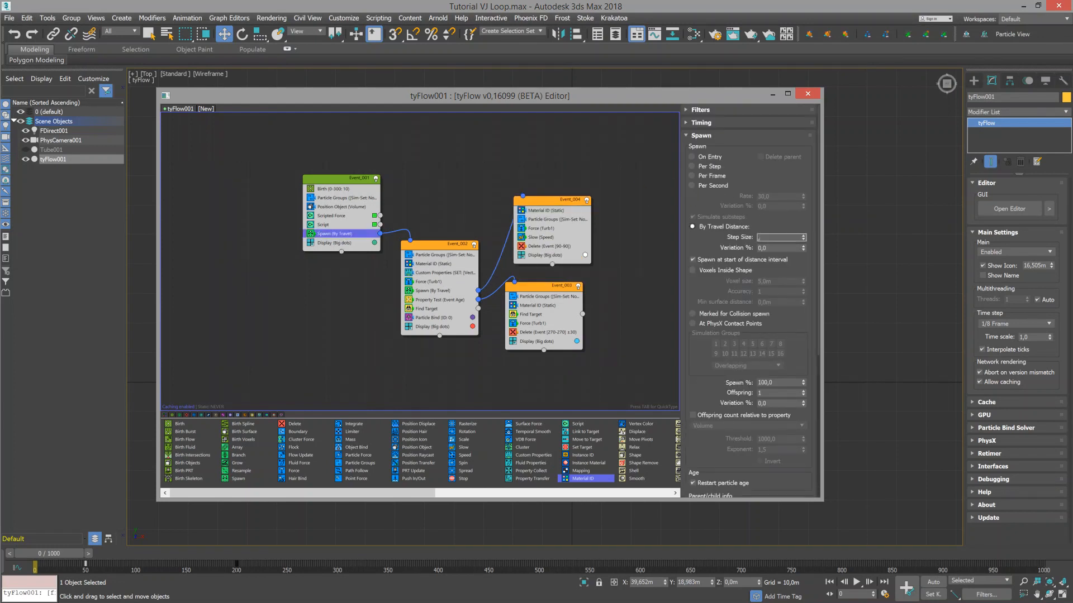
{"action": "type", "text": "04"}
{"action": "key", "text": "Return"}
{"action": "left_click", "coordinate": [426, 291]}
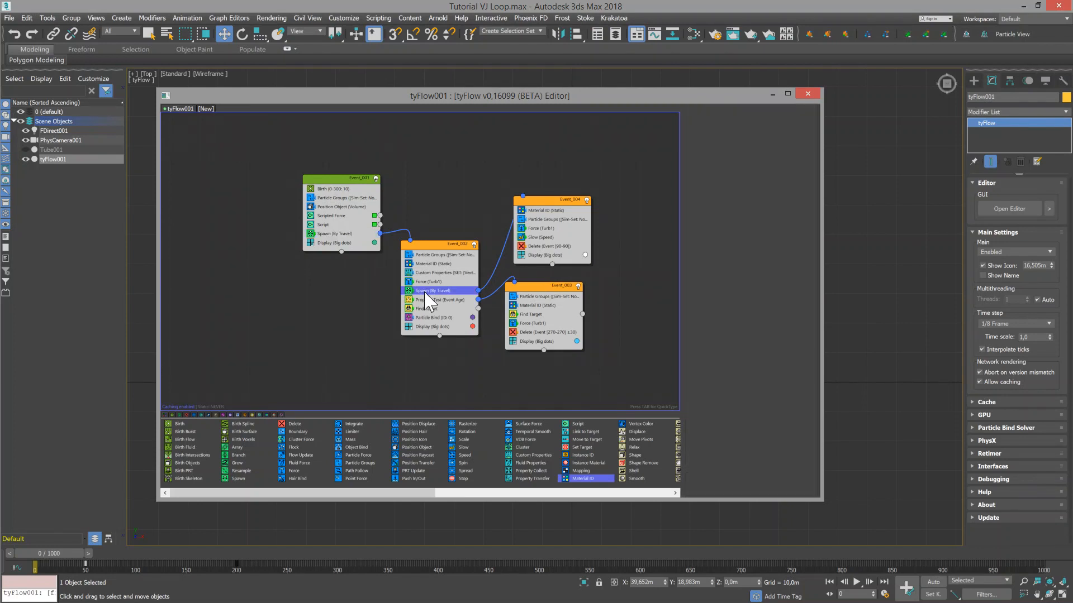
{"action": "double_click", "coordinate": [769, 238]}
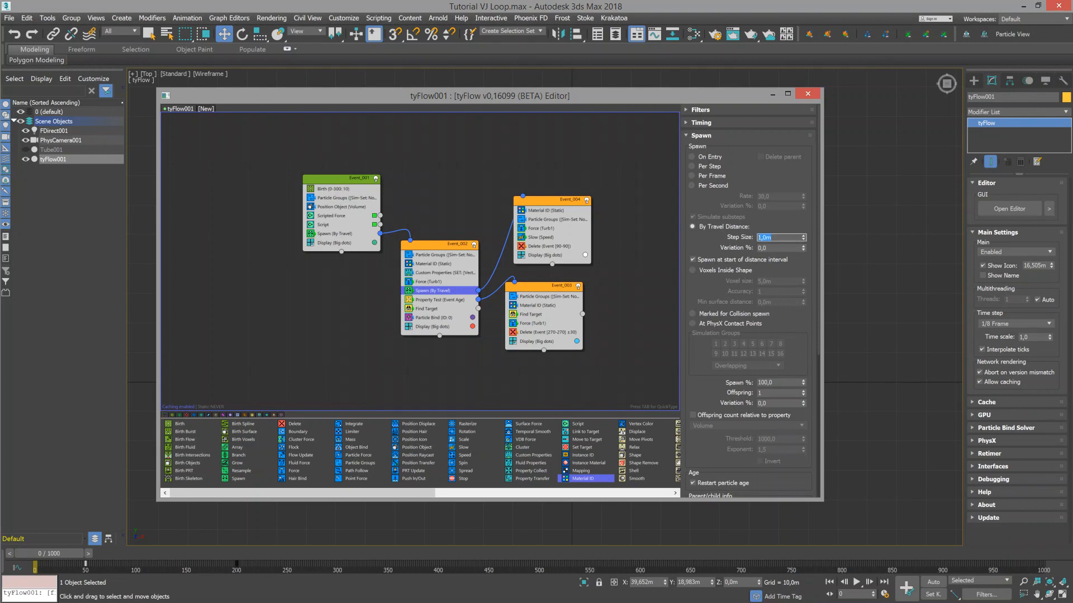
{"action": "type", "text": "0,04"}
{"action": "key", "text": "Return"}
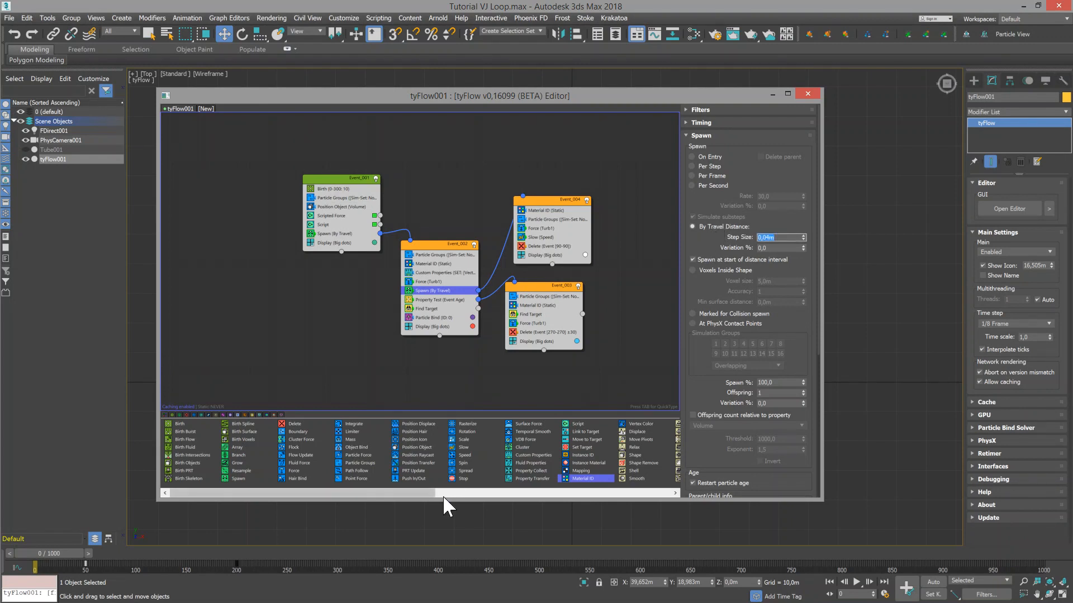
Step: Add an Export Particles operator as a new event beside Event_003 and set its export type to PRT
{"action": "left_click_drag", "start_coordinate": [425, 499], "coordinate": [674, 491]}
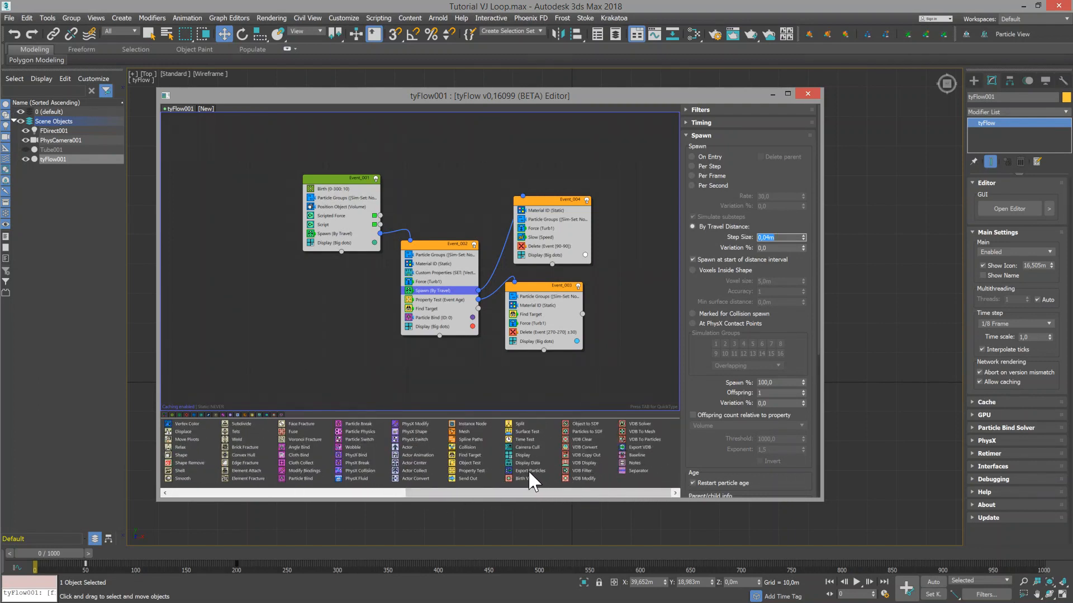
{"action": "left_click_drag", "start_coordinate": [528, 471], "coordinate": [626, 288]}
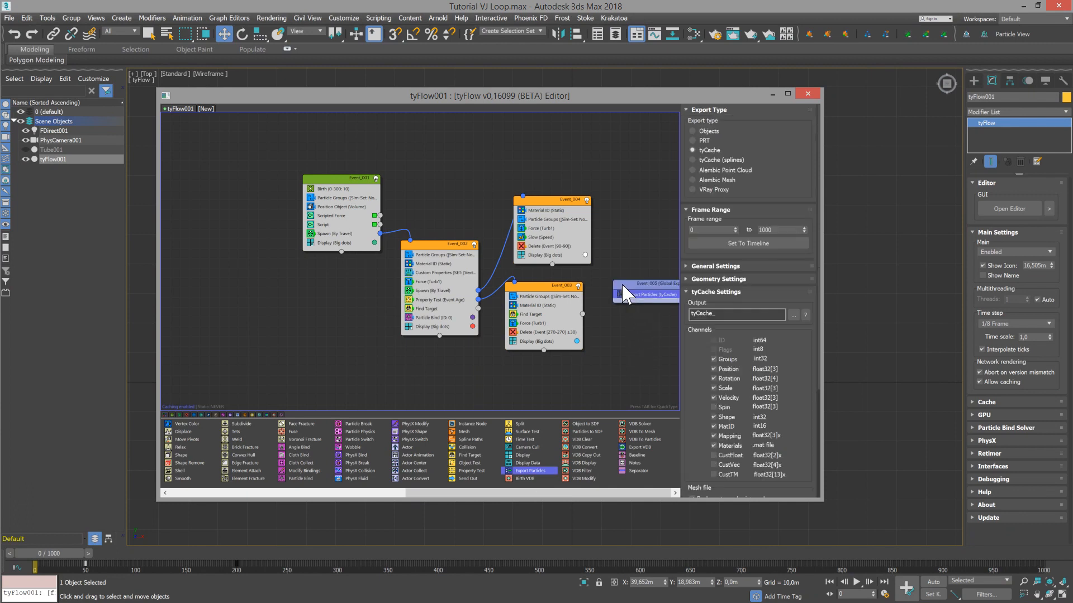
{"action": "left_click", "coordinate": [694, 140]}
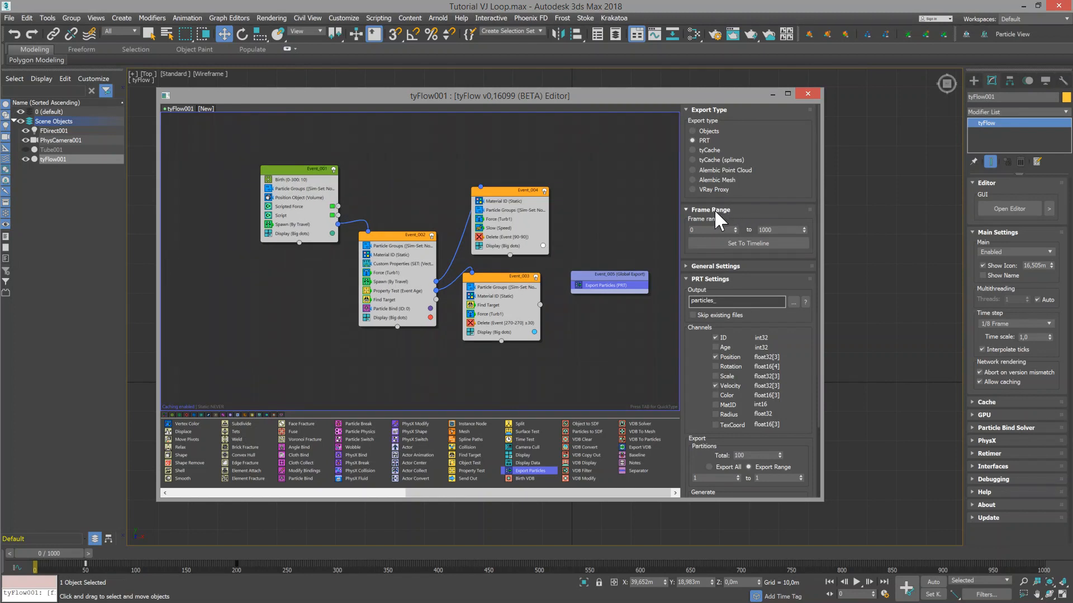
Step: Set the end of the export frame range to 900 and limit the particle export to export group A
{"action": "left_click_drag", "start_coordinate": [776, 229], "coordinate": [700, 222]}
{"action": "type", "text": "9"}
{"action": "left_click", "coordinate": [692, 267]}
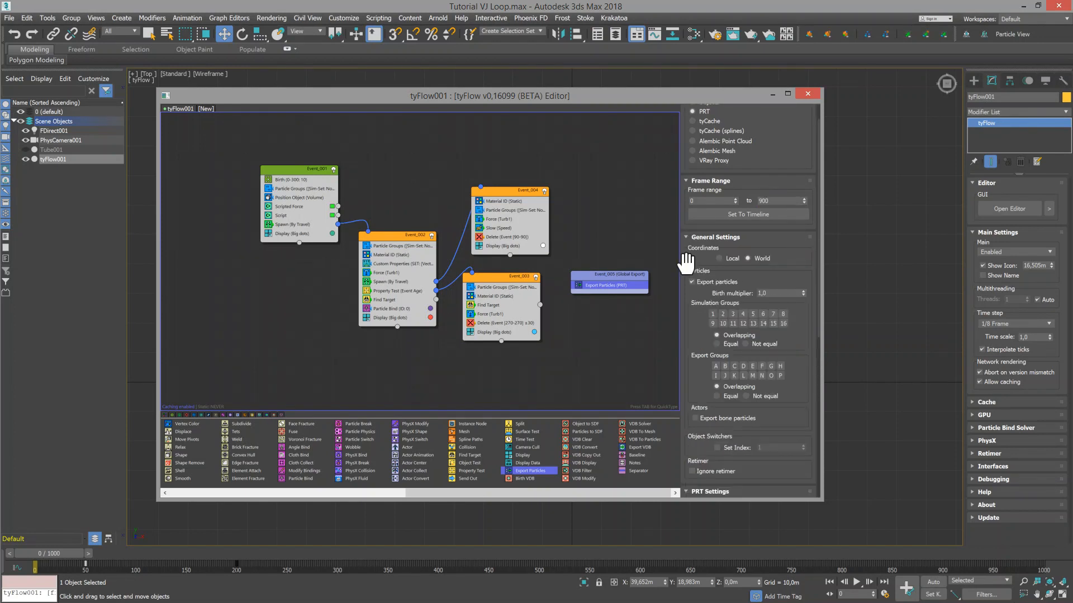
{"action": "scroll", "coordinate": [729, 322], "scroll_direction": "up", "scroll_amount": 1}
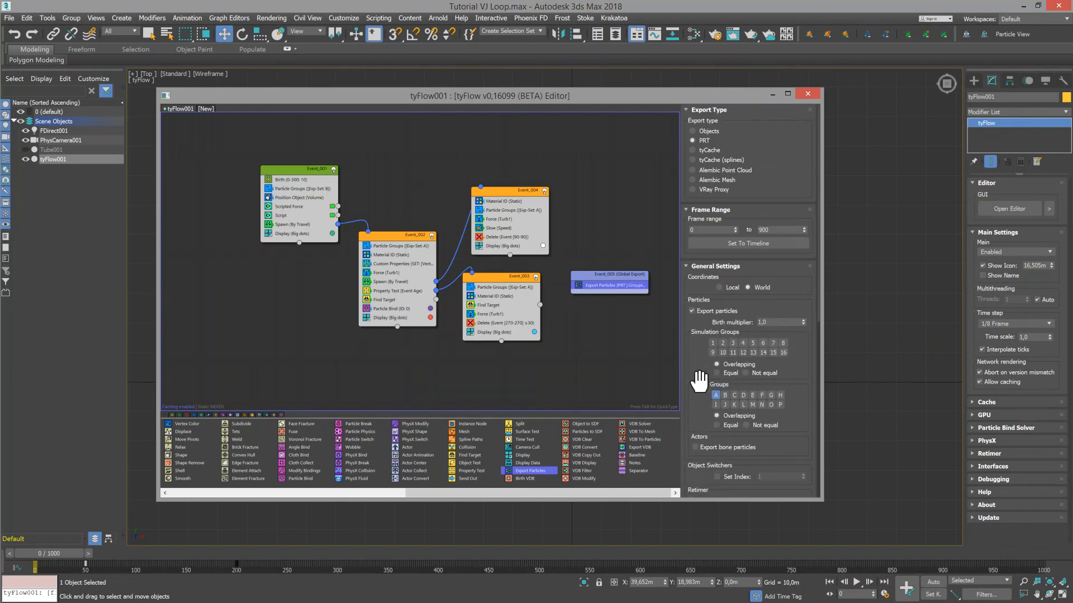
{"action": "left_click", "coordinate": [716, 395]}
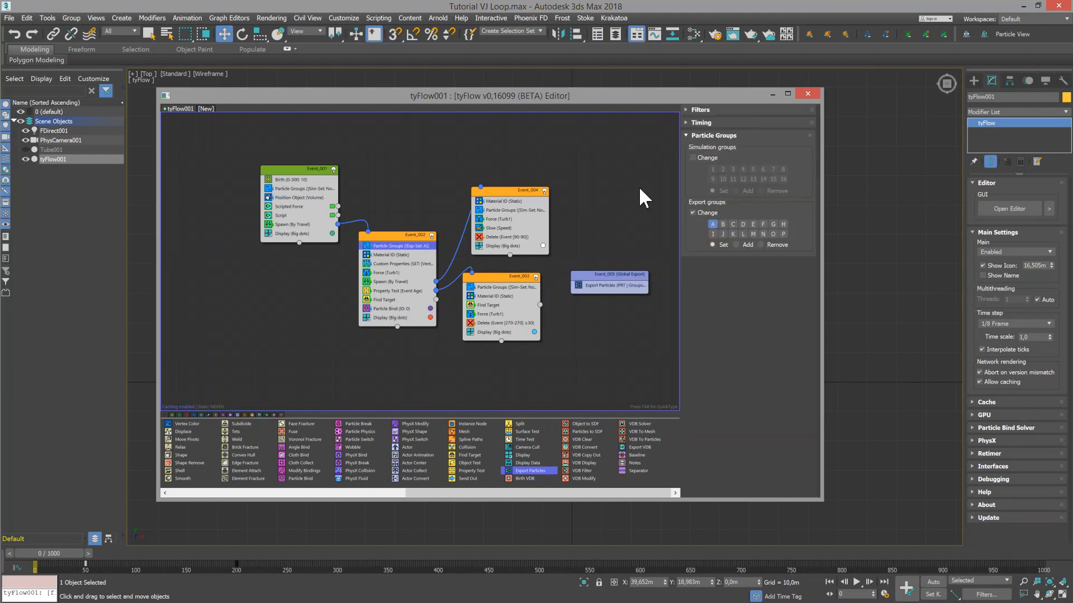
Step: Turn off the simulation group change in the Particle Groups operators of Event_003 and Event_004
{"action": "left_click", "coordinate": [489, 287]}
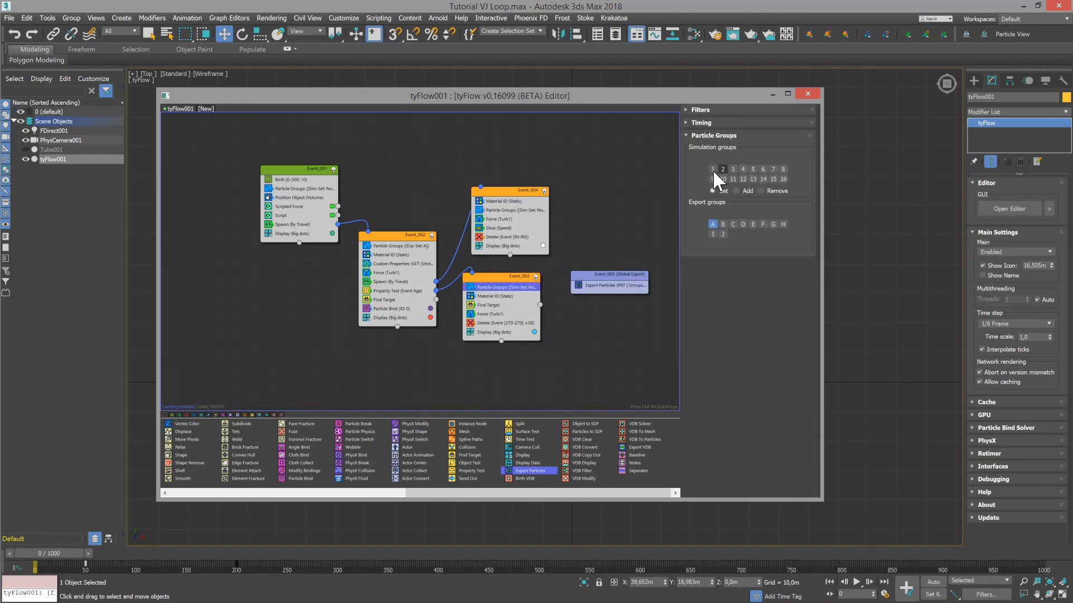
{"action": "left_click", "coordinate": [693, 158]}
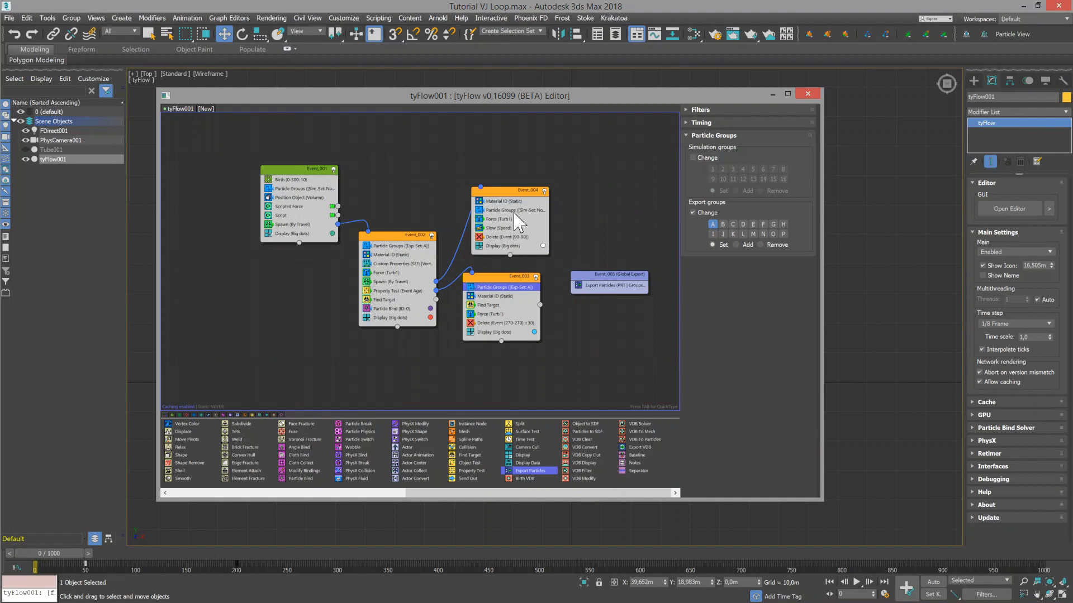
{"action": "left_click", "coordinate": [510, 210]}
{"action": "left_click", "coordinate": [693, 157]}
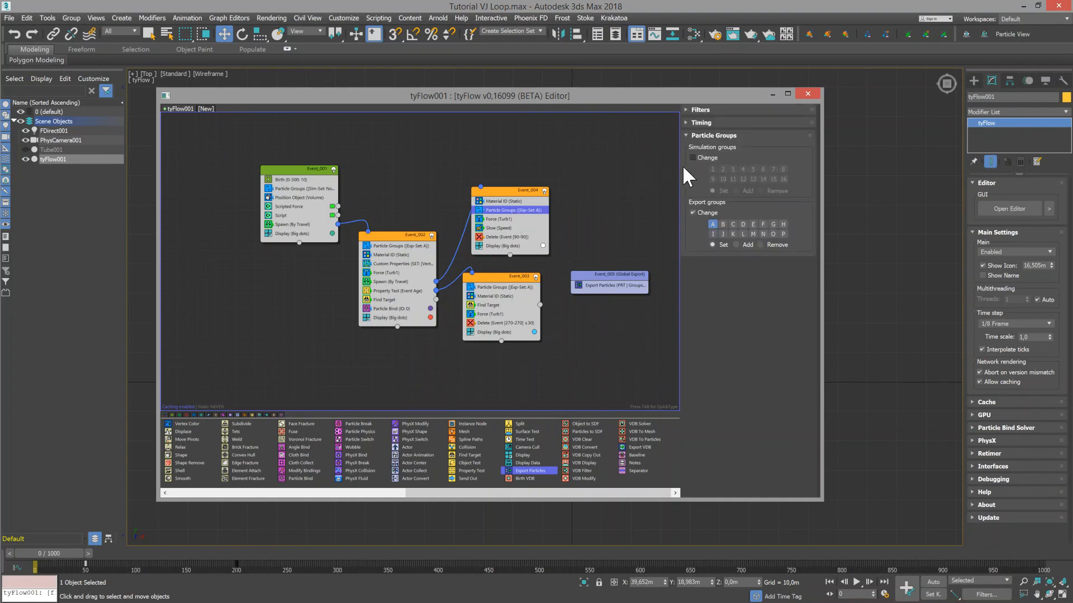
Step: Configure the PRT export with the Age, MatID and TexCoord channels added, partition range 1 to 3 and output folder Export Full PRT Seq
{"action": "left_click", "coordinate": [606, 285]}
{"action": "scroll", "coordinate": [804, 347], "scroll_direction": "down", "scroll_amount": 10}
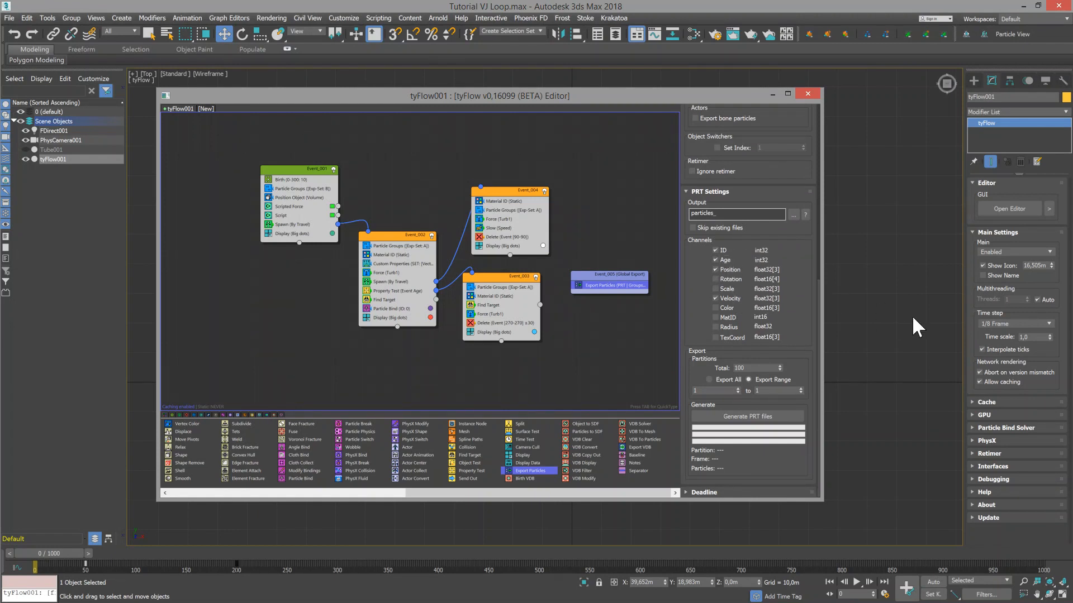
{"action": "left_click", "coordinate": [978, 402]}
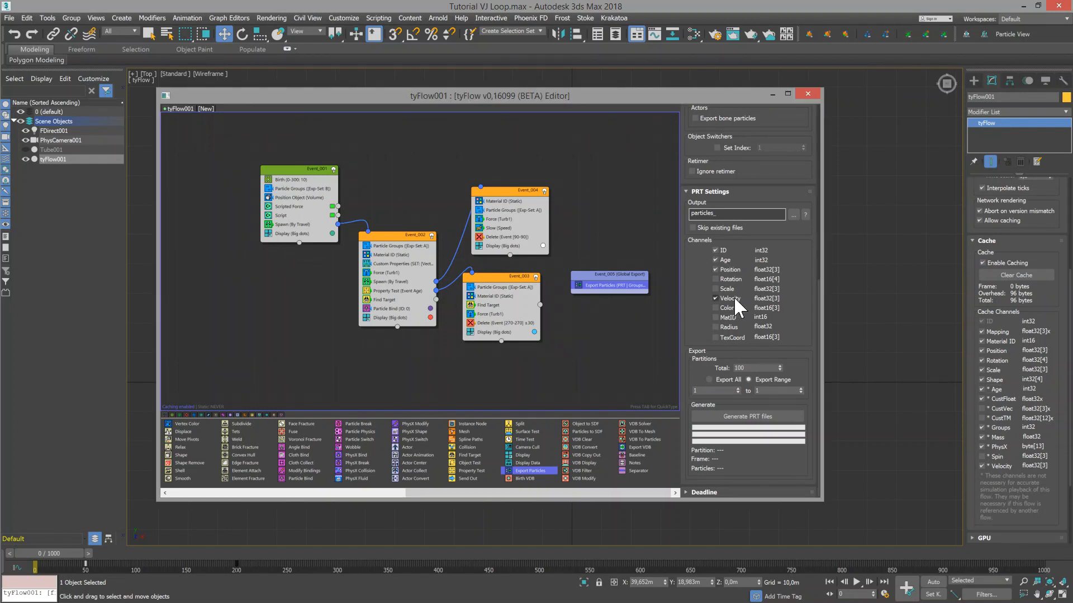
{"action": "left_click", "coordinate": [716, 317]}
{"action": "left_click", "coordinate": [715, 337]}
{"action": "left_click", "coordinate": [771, 391]}
{"action": "type", "text": "3"}
{"action": "left_click", "coordinate": [819, 365]}
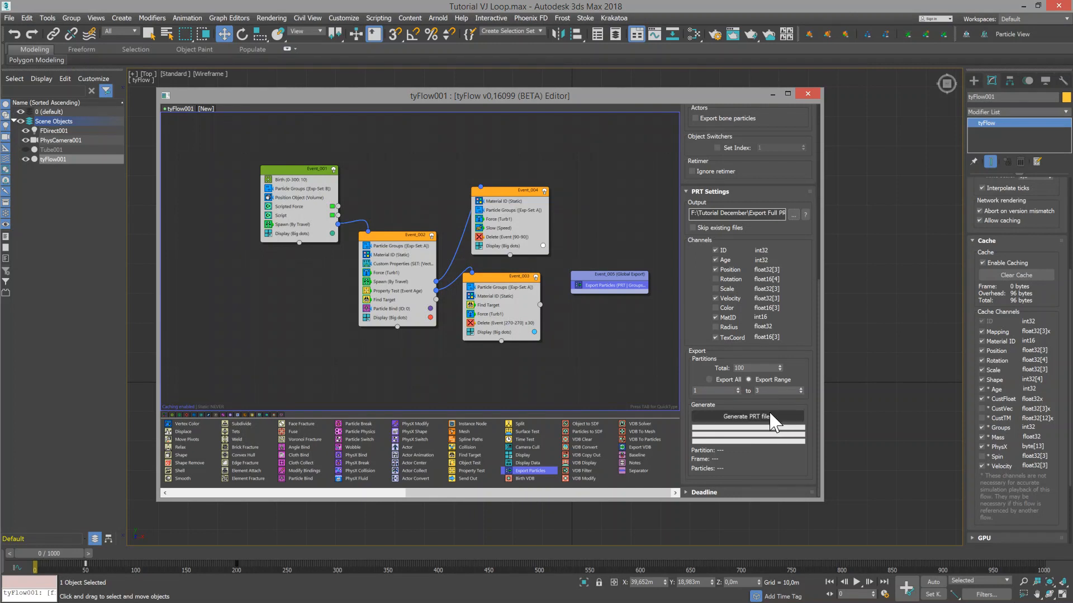
{"action": "left_click_drag", "start_coordinate": [819, 364], "coordinate": [824, 385]}
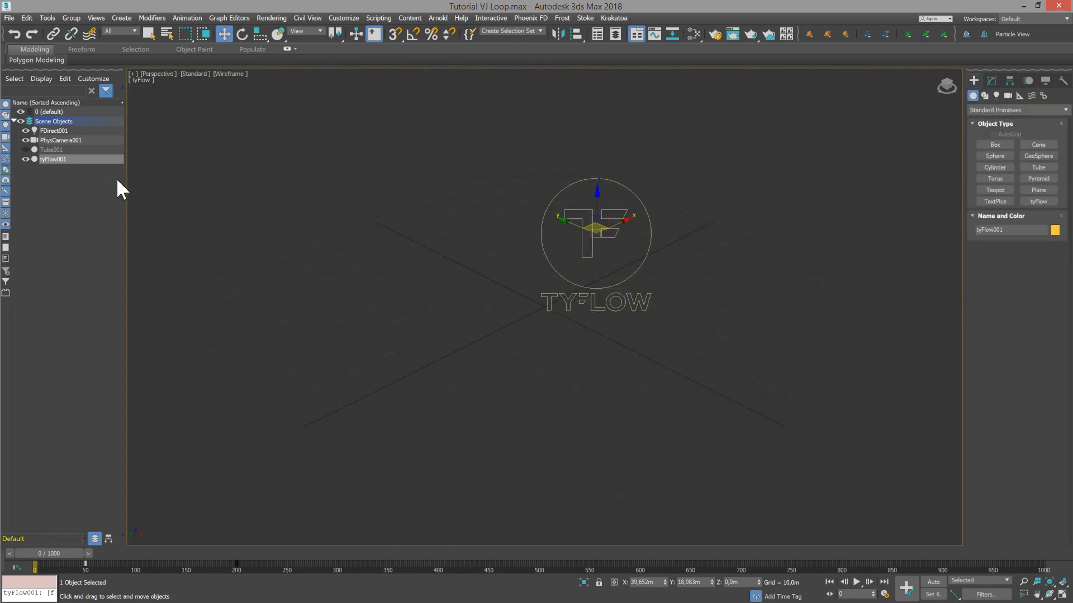
Step: Move tyFlow001 into the 0 (default) layer, then disable the flow and hide it
{"action": "left_click_drag", "start_coordinate": [68, 160], "coordinate": [55, 112]}
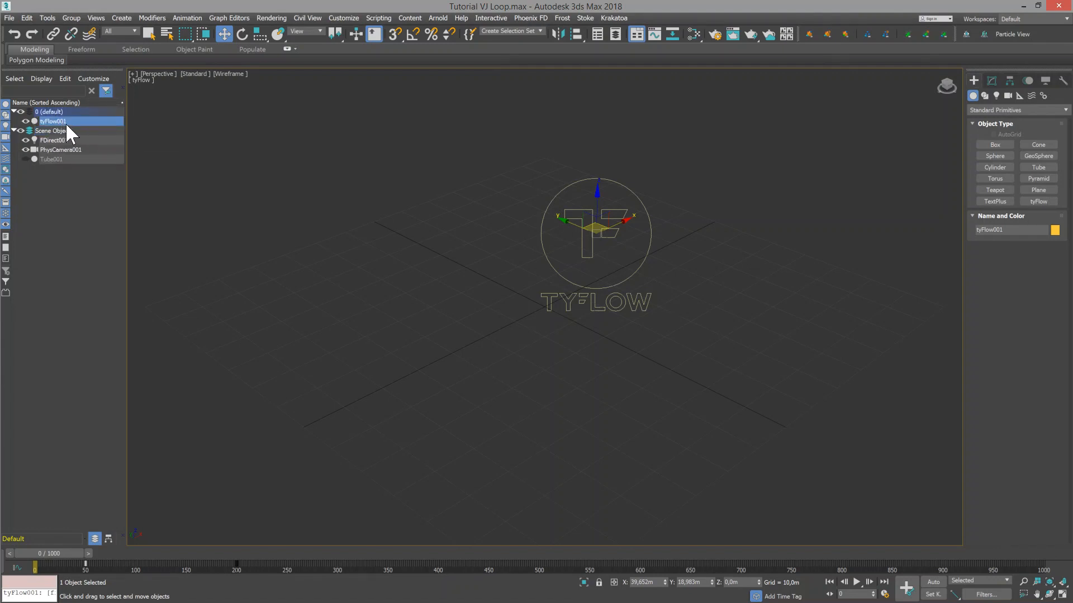
{"action": "left_click", "coordinate": [138, 79]}
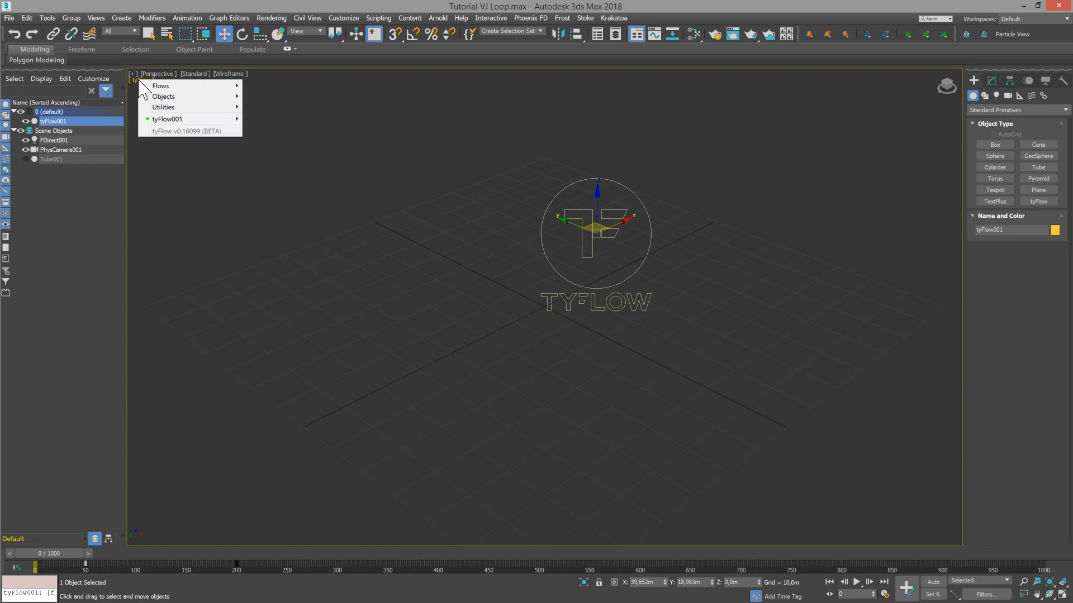
{"action": "mouse_move", "coordinate": [176, 119]}
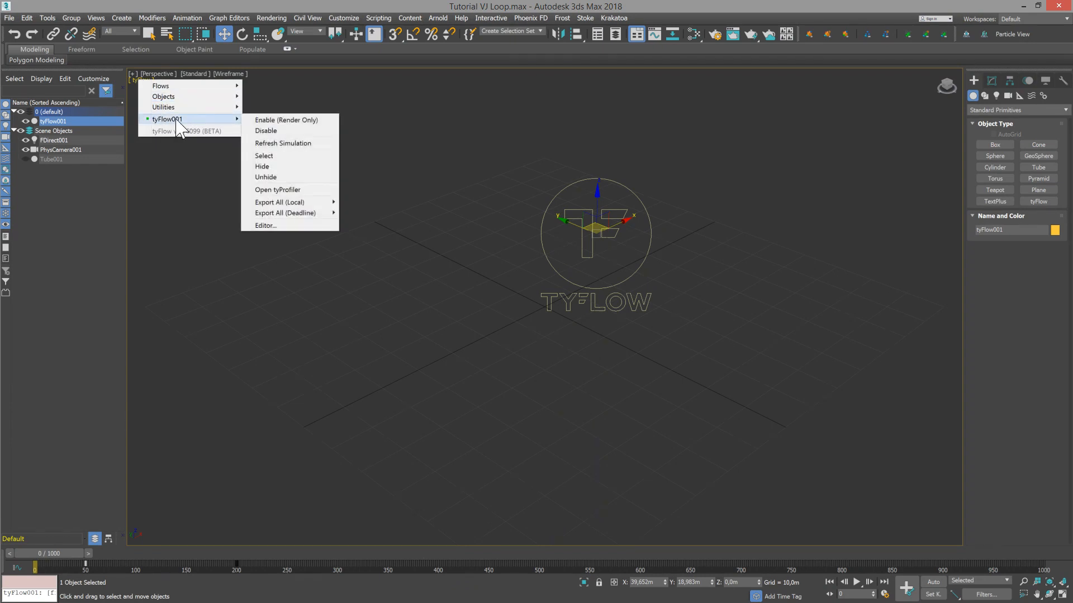
{"action": "left_click", "coordinate": [271, 143]}
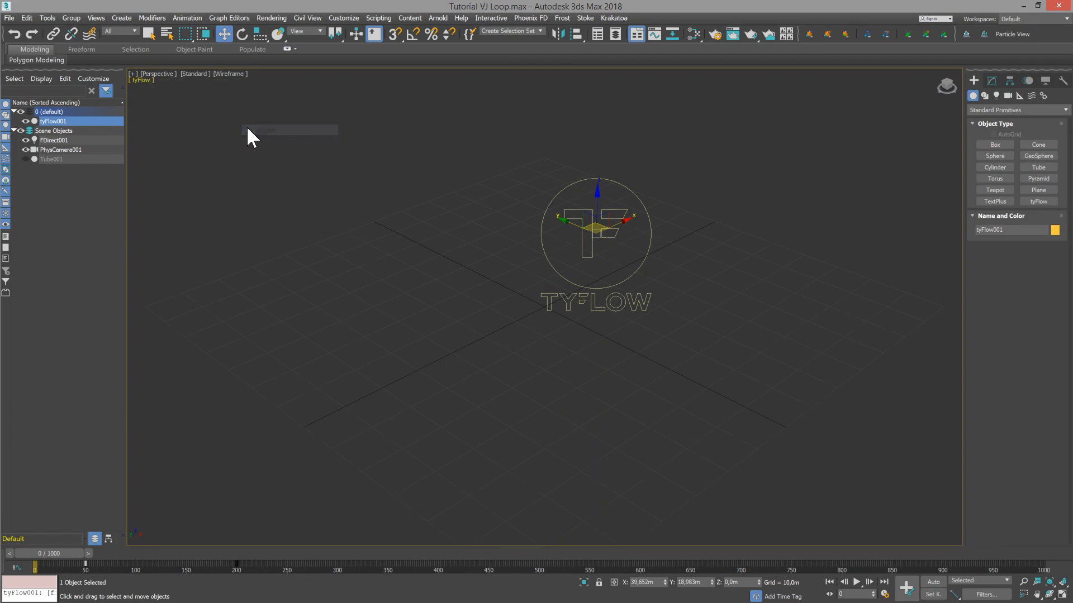
{"action": "left_click", "coordinate": [24, 122]}
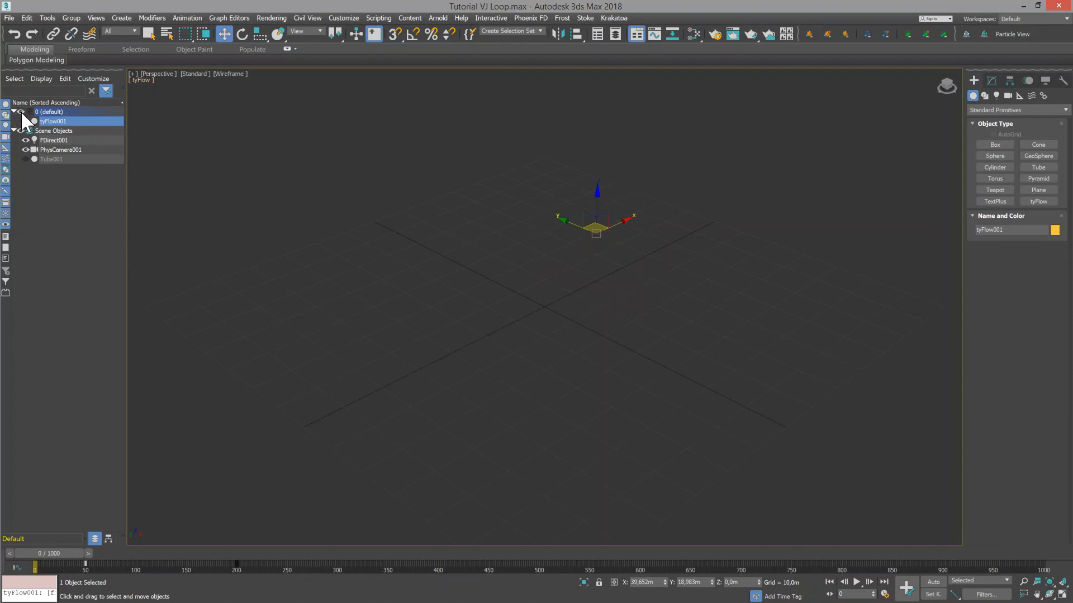
{"action": "left_click", "coordinate": [63, 197]}
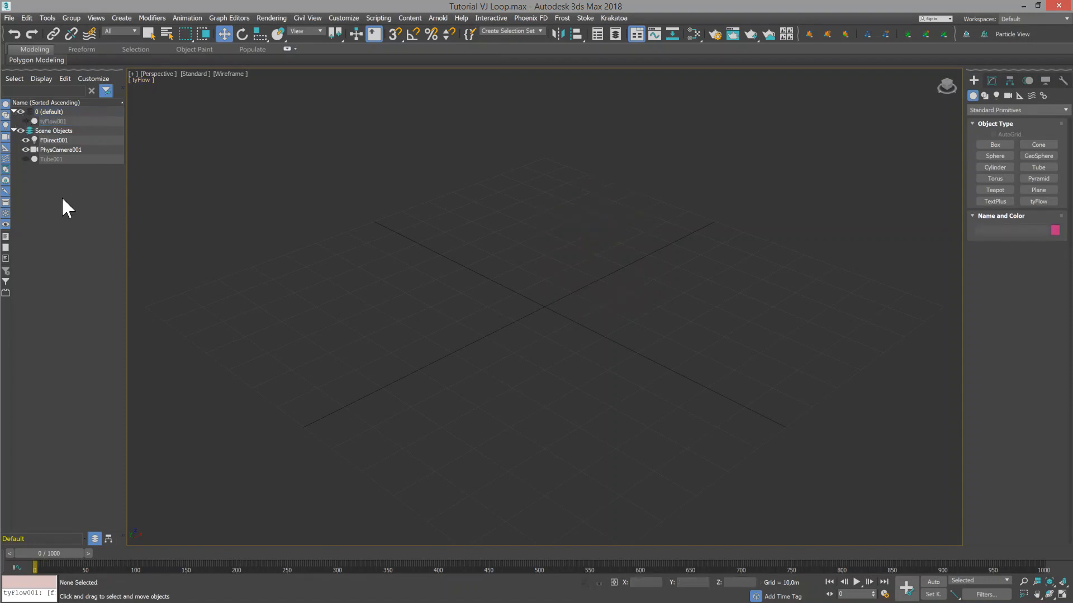
Step: Create a Krakatoa PRT Loader and load the exported particle sequence with partitions 2 and 3 added
{"action": "left_click", "coordinate": [614, 17]}
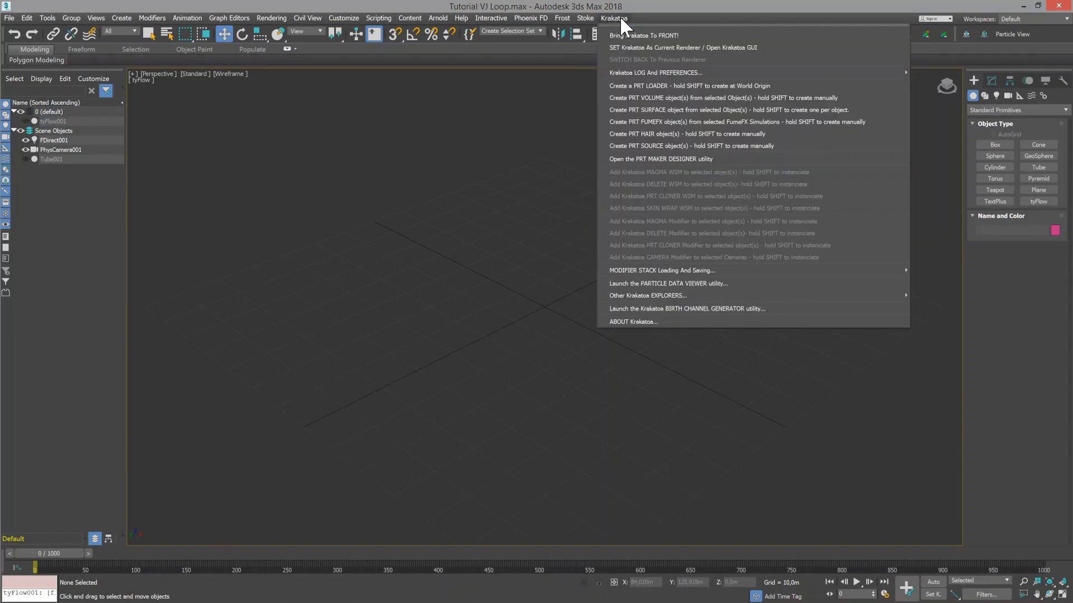
{"action": "left_click", "coordinate": [652, 86]}
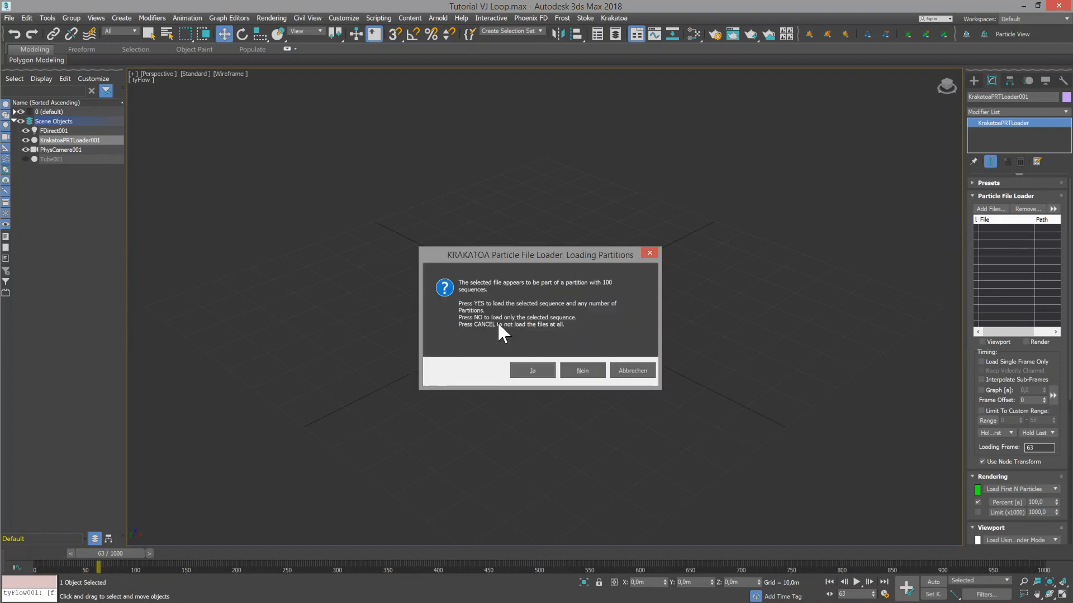
{"action": "left_click", "coordinate": [533, 371]}
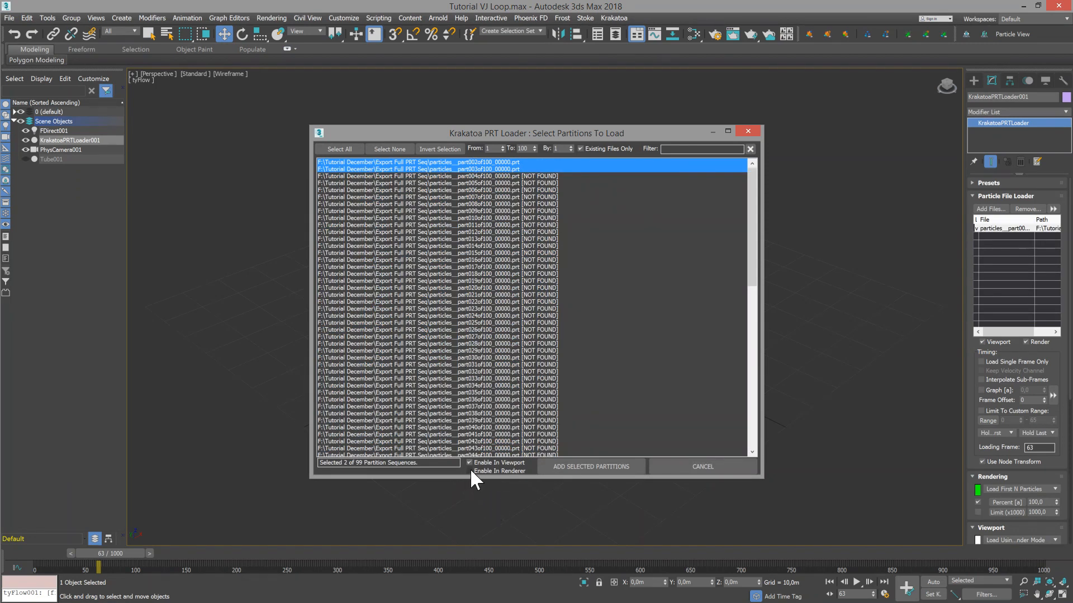
{"action": "left_click", "coordinate": [610, 467]}
Step: Set the PRT Loader's viewport loading mode to Load Every Nth Particle
{"action": "left_click", "coordinate": [1017, 228]}
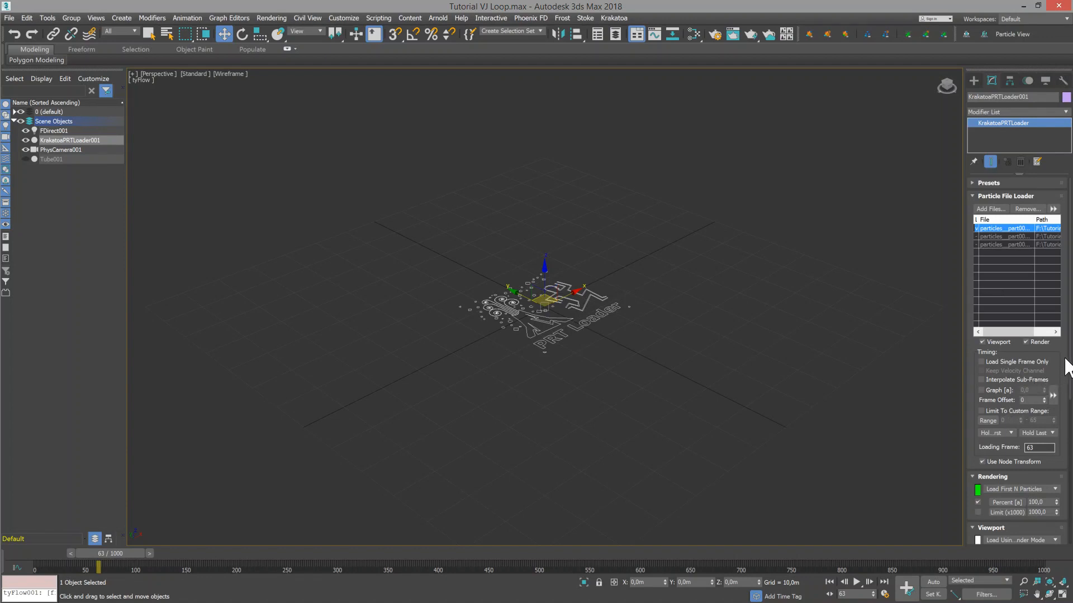
{"action": "left_click_drag", "start_coordinate": [1067, 369], "coordinate": [1065, 455]}
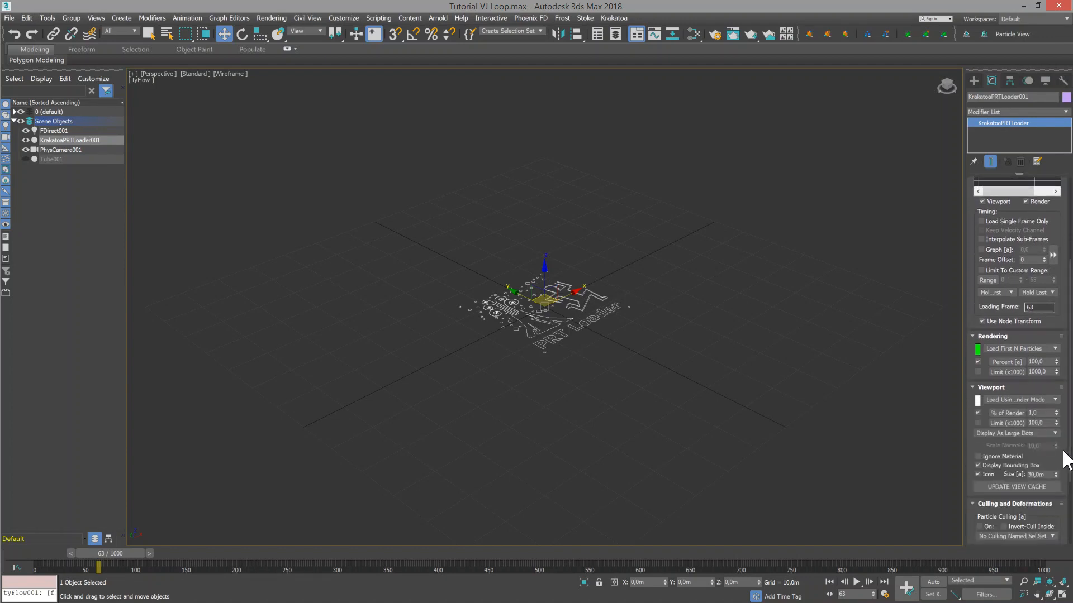
{"action": "left_click", "coordinate": [1018, 399]}
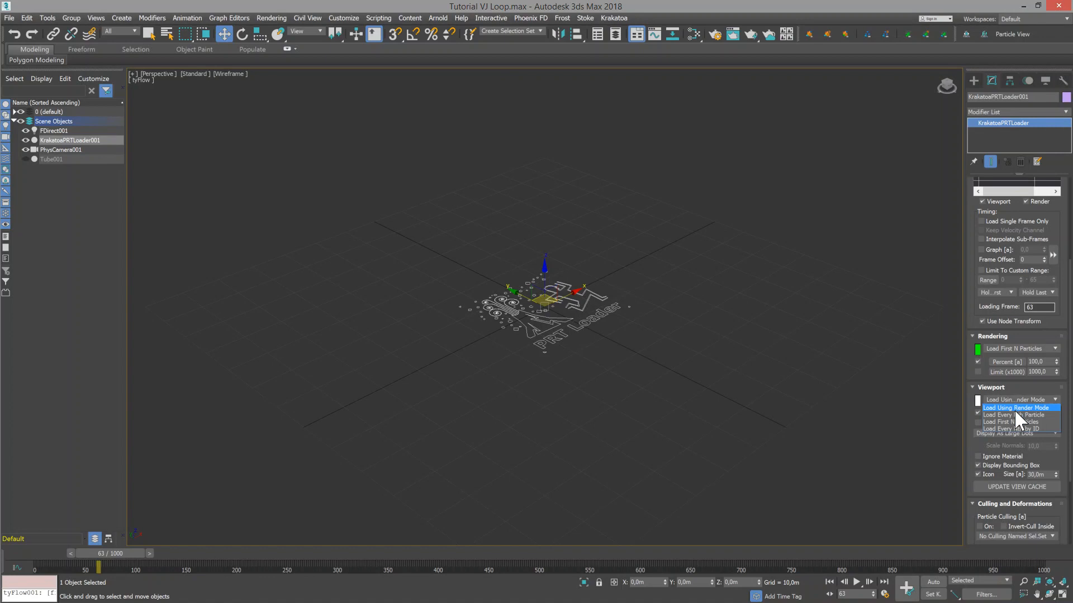
{"action": "left_click", "coordinate": [1014, 415]}
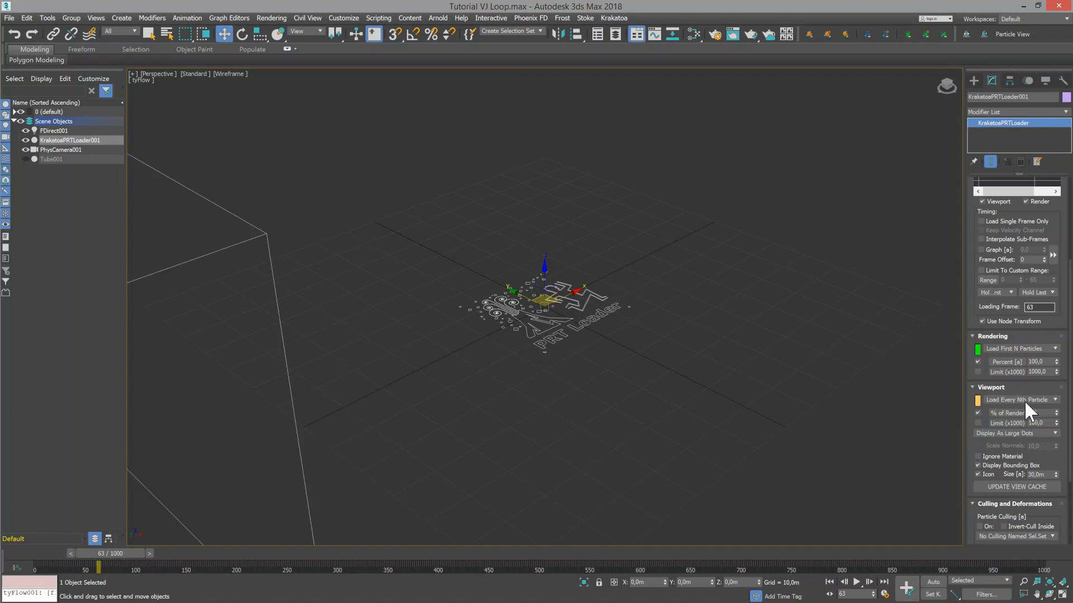
Step: Limit the PRT Loader to the custom range 0 to 900, with Blank before and after the range
{"action": "left_click", "coordinate": [989, 280]}
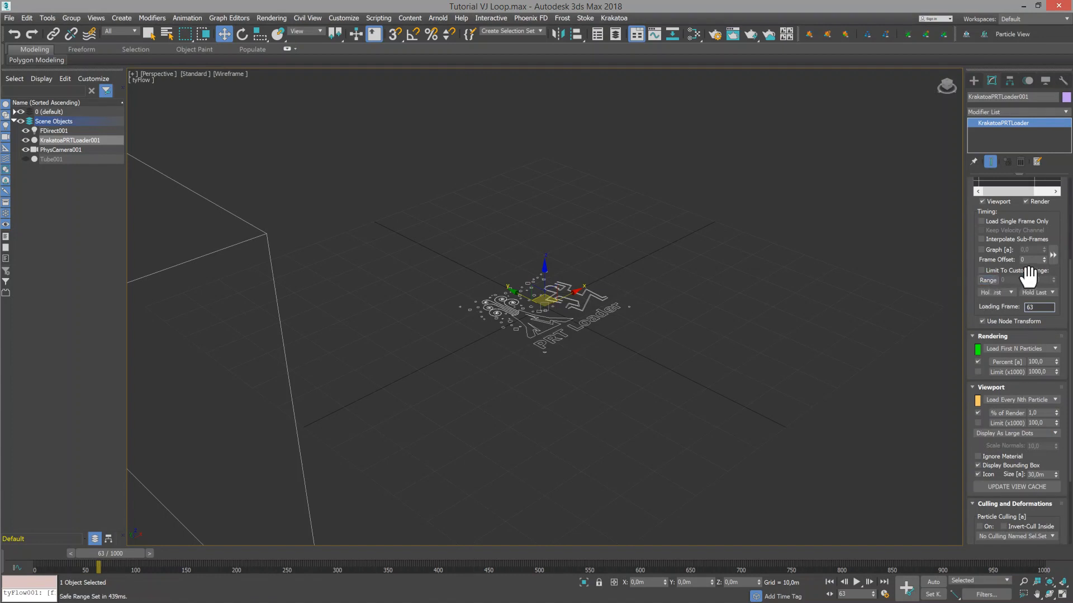
{"action": "left_click", "coordinate": [981, 270]}
{"action": "left_click", "coordinate": [1000, 307]}
Step: Add a MagmaModifier to the PRT Loader and open its Magma editor
{"action": "left_click_drag", "start_coordinate": [1070, 355], "coordinate": [1064, 124]}
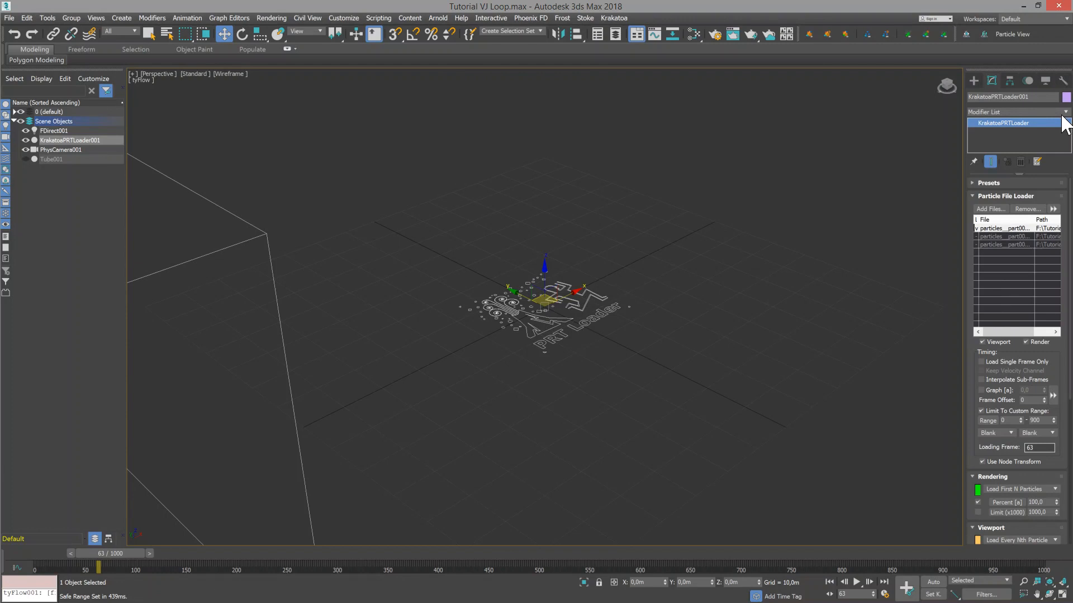
{"action": "left_click", "coordinate": [1065, 112]}
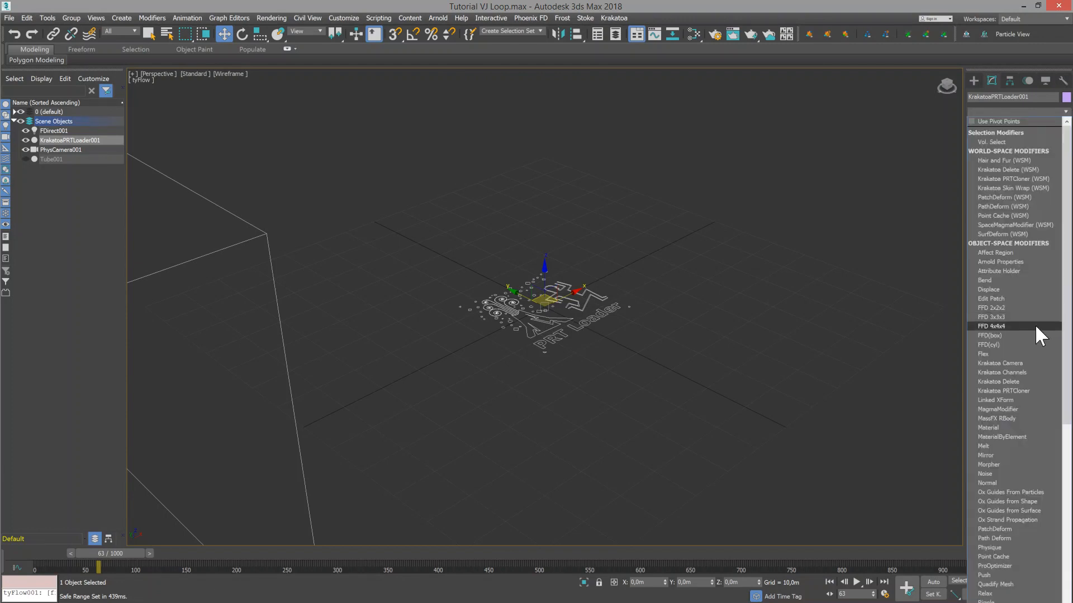
{"action": "left_click", "coordinate": [1003, 409]}
{"action": "left_click", "coordinate": [1003, 204]}
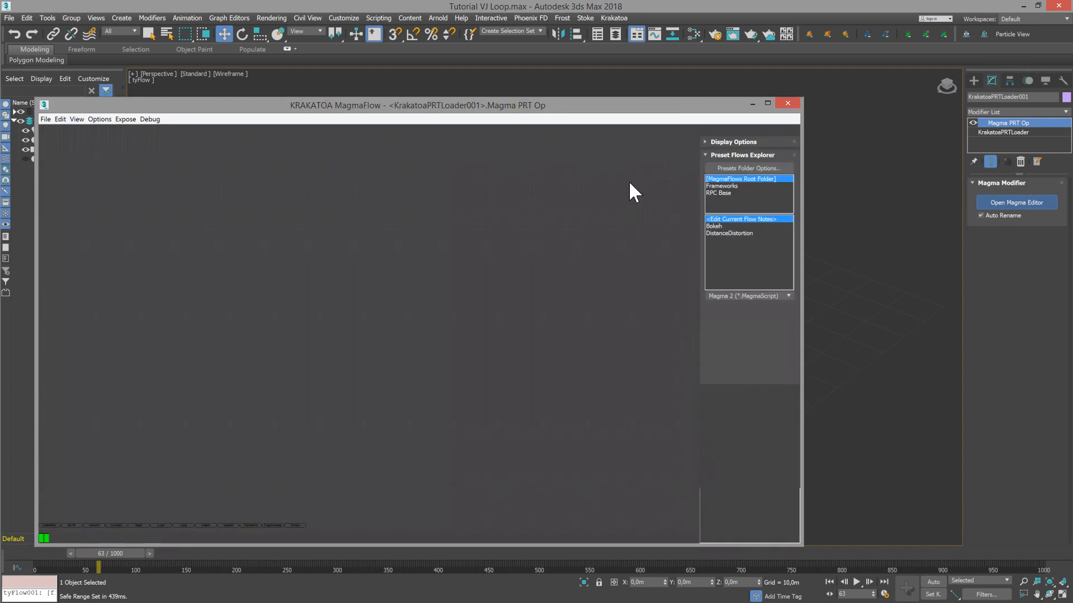
{"action": "left_click_drag", "start_coordinate": [618, 107], "coordinate": [706, 89]}
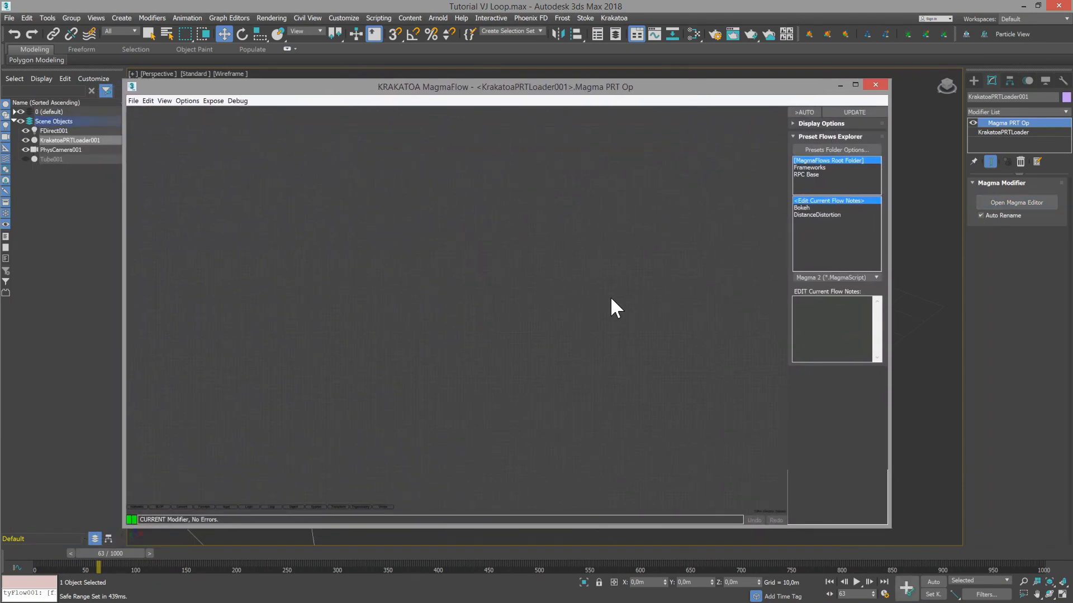
Step: Add two Output nodes to the Magma flow, with the first one's channel set to PRTViewportColor
{"action": "right_click", "coordinate": [646, 212]}
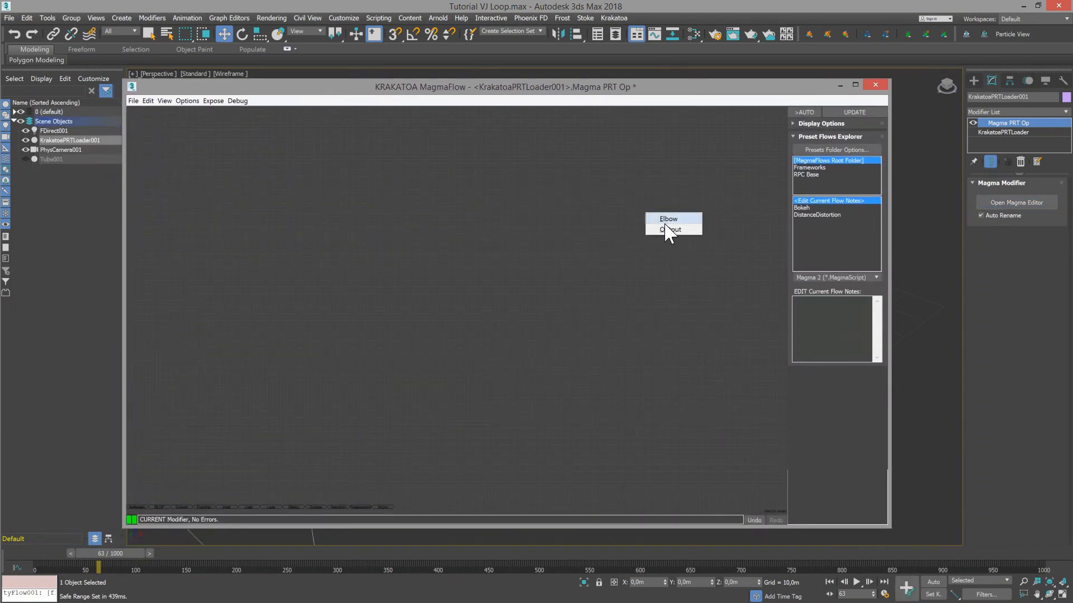
{"action": "left_click", "coordinate": [668, 229]}
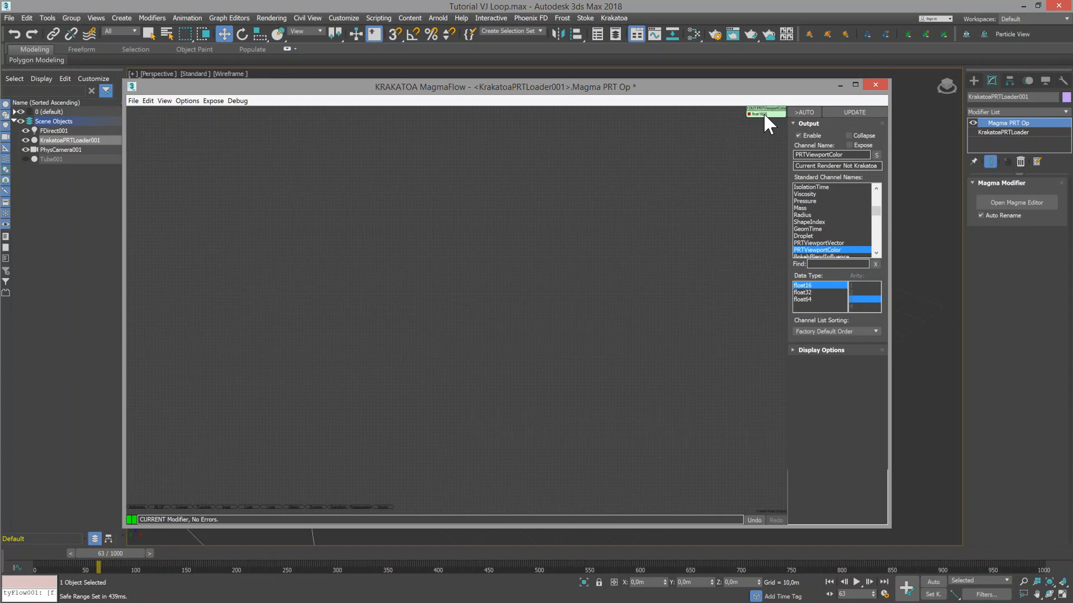
{"action": "right_click", "coordinate": [718, 149]}
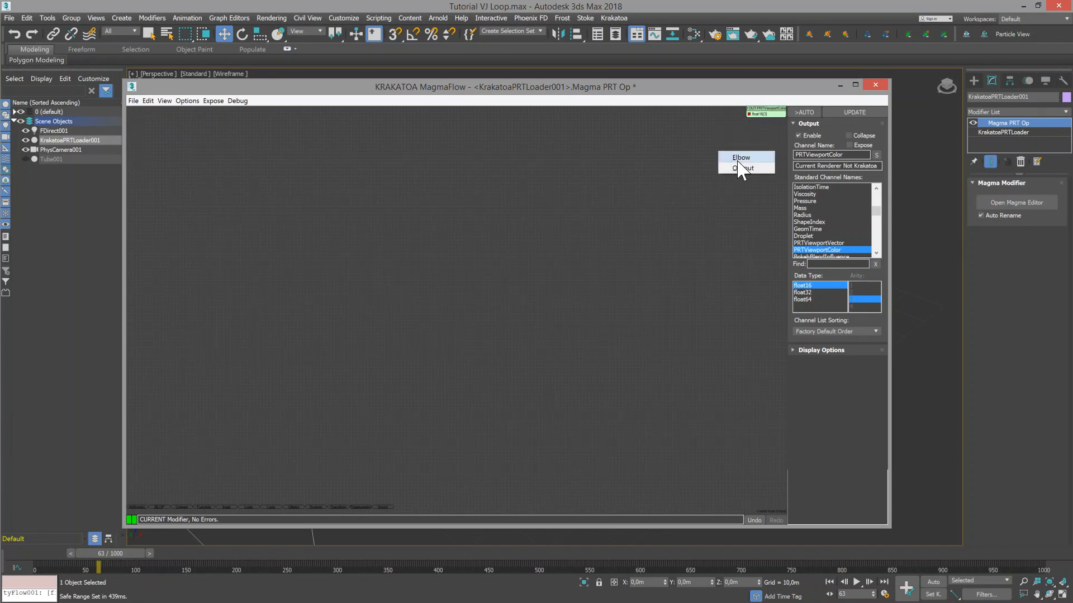
{"action": "left_click", "coordinate": [734, 166]}
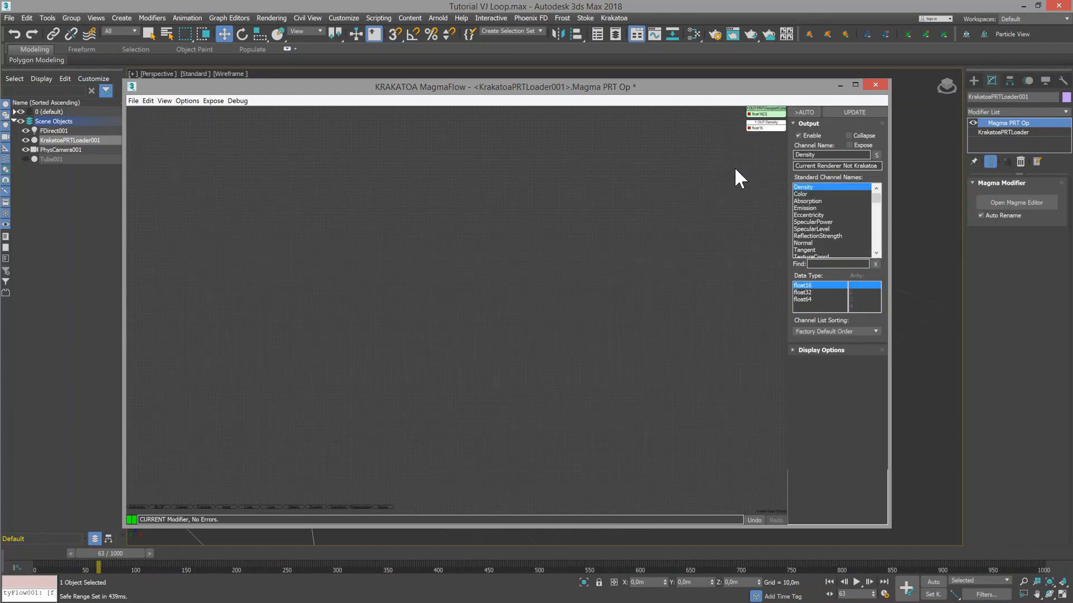
Step: Set the second Output node's channel to Emission and add an InputChannel node reading TextureCoord to the flow
{"action": "left_click", "coordinate": [807, 207]}
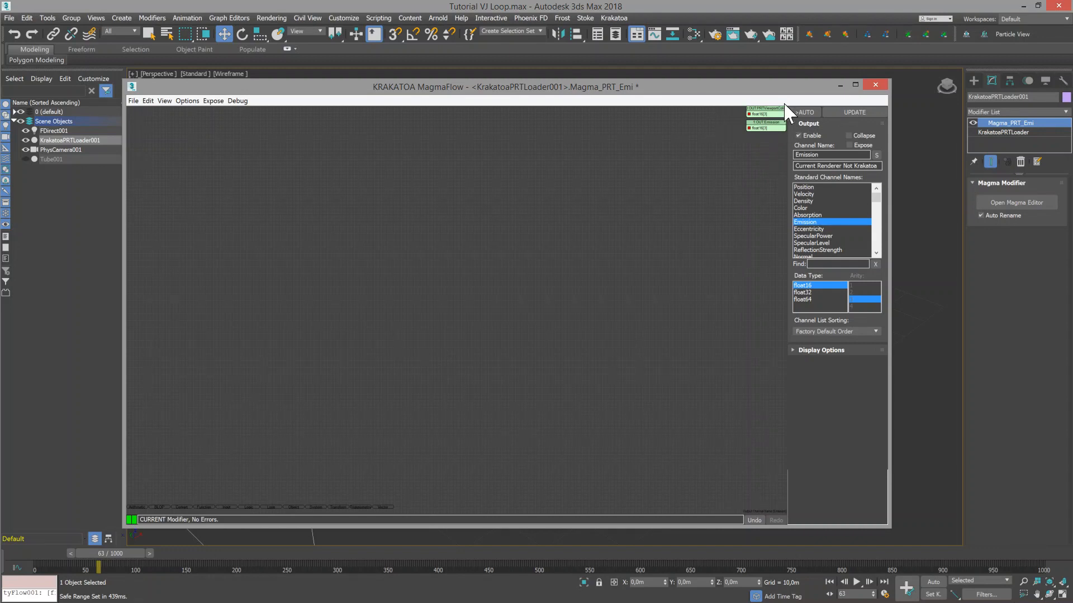
{"action": "mouse_move", "coordinate": [776, 92]}
{"action": "left_mouse_down"}
{"action": "mouse_move", "coordinate": [664, 136]}
{"action": "mouse_move", "coordinate": [576, 369]}
{"action": "mouse_move", "coordinate": [734, 70]}
{"action": "mouse_move", "coordinate": [777, 92]}
{"action": "left_mouse_up"}
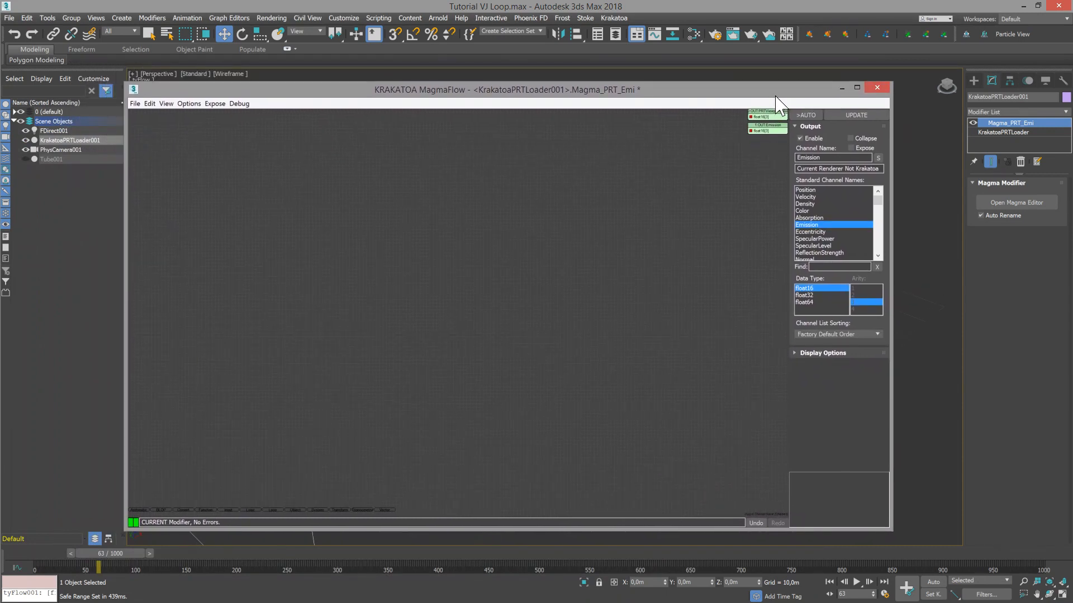
{"action": "right_click", "coordinate": [351, 168]}
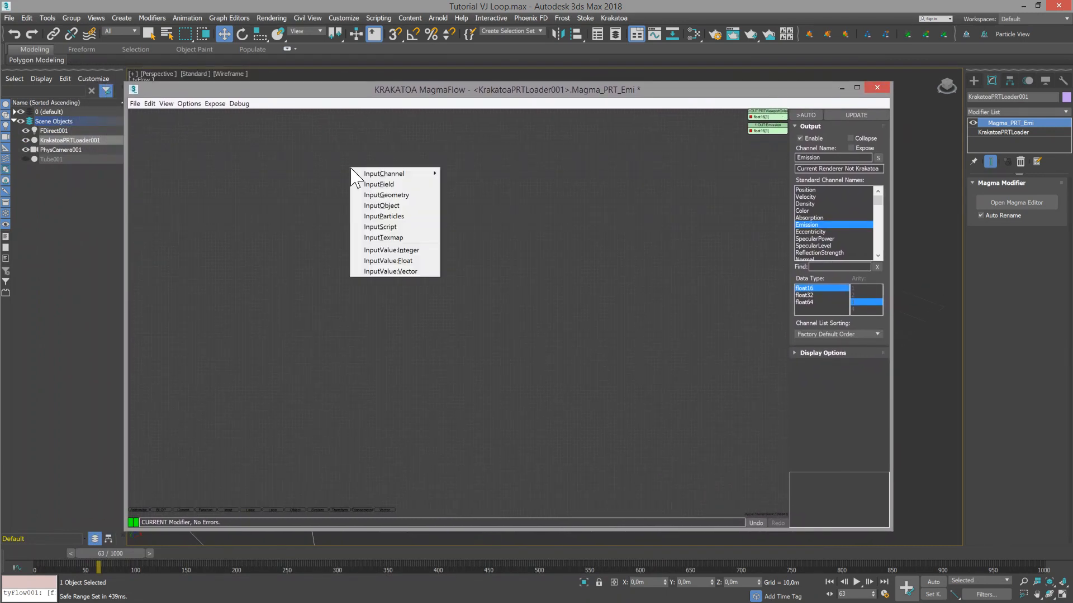
{"action": "mouse_move", "coordinate": [391, 170]}
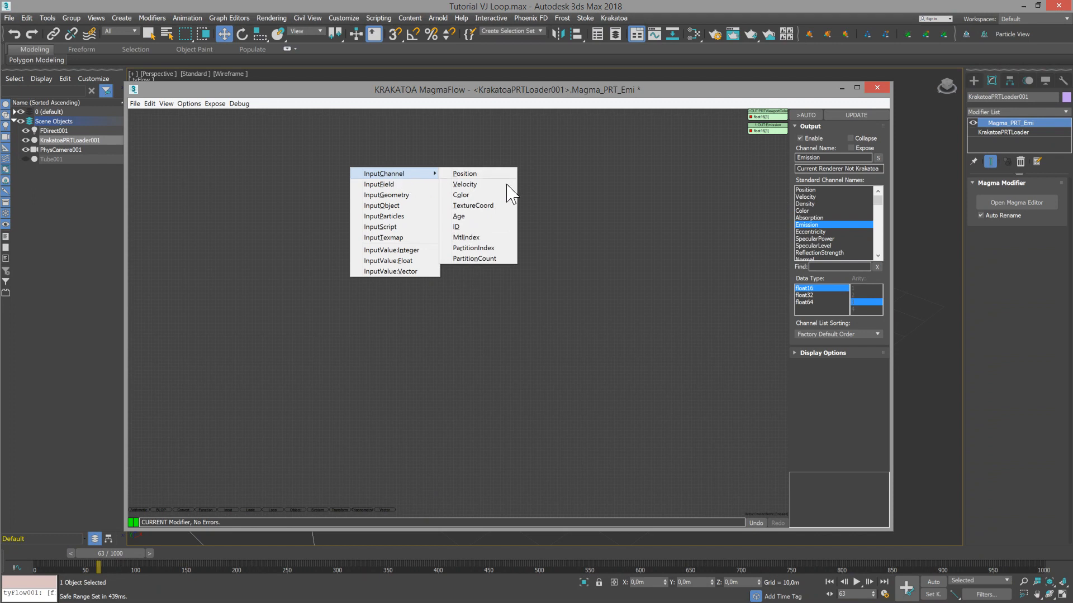
{"action": "left_click", "coordinate": [490, 207]}
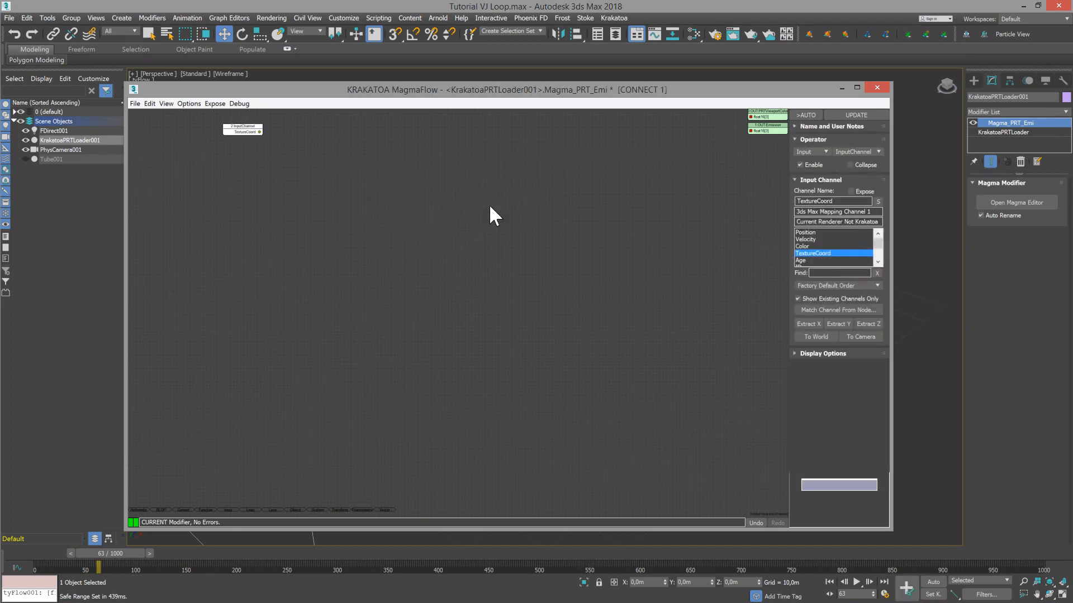
{"action": "left_click", "coordinate": [232, 144]}
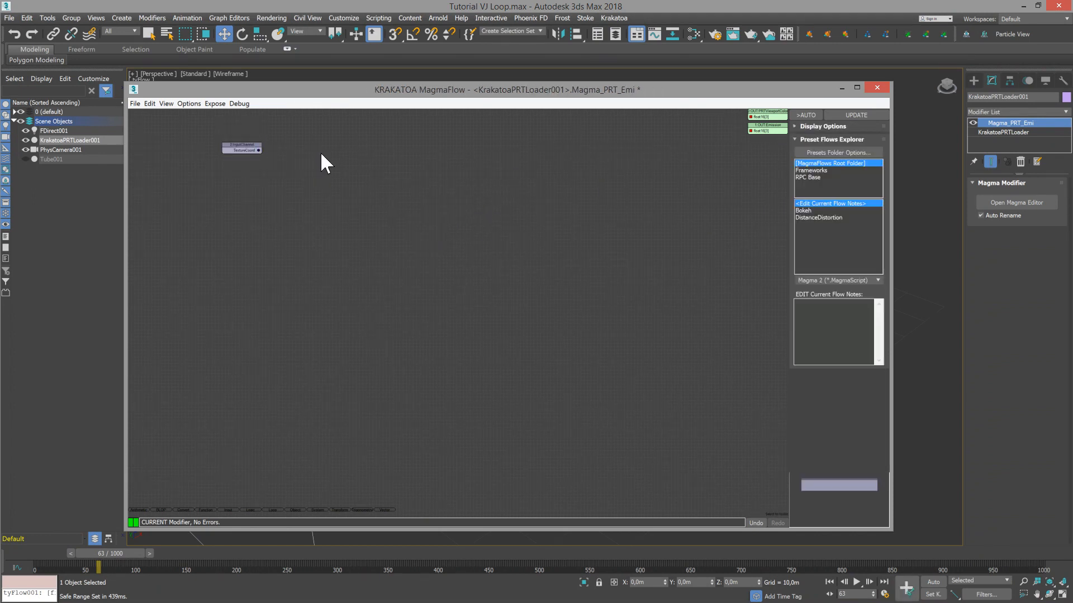
Step: Add an InputTexmap node with an explicit TextureCoord input and connect the TextureCoord channel node to it
{"action": "right_click", "coordinate": [321, 154]}
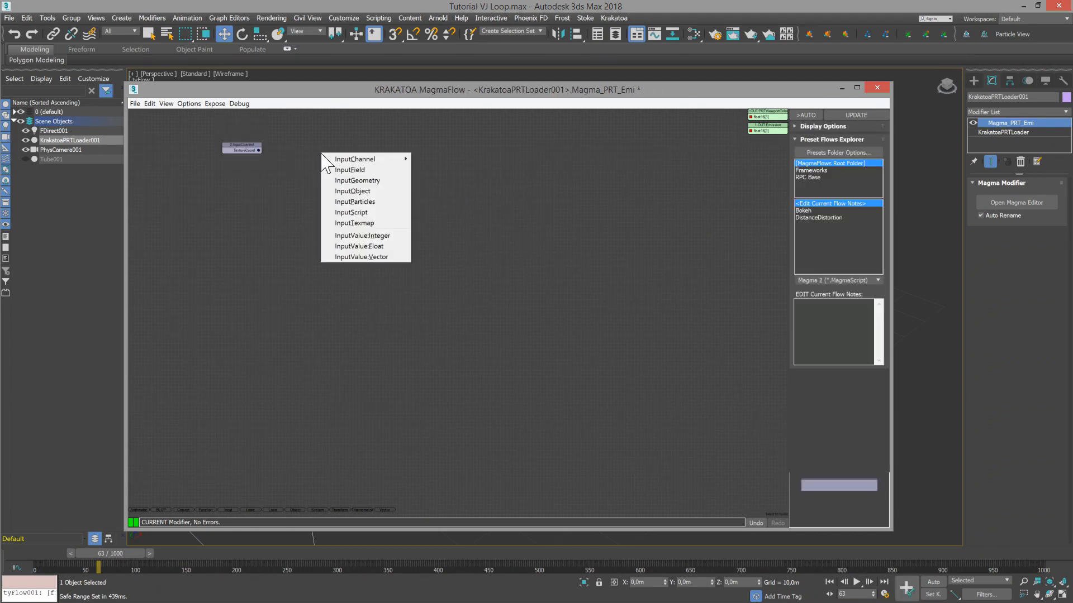
{"action": "left_click", "coordinate": [352, 224]}
{"action": "left_click", "coordinate": [835, 261]}
{"action": "left_click_drag", "start_coordinate": [258, 150], "coordinate": [318, 159]}
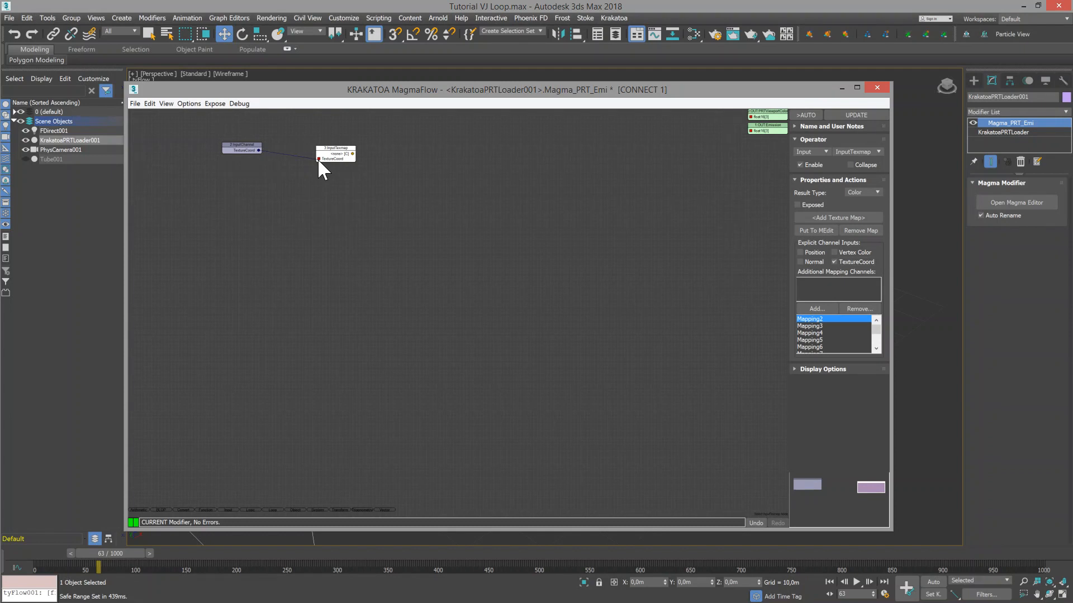
{"action": "left_click_drag", "start_coordinate": [248, 146], "coordinate": [238, 173]}
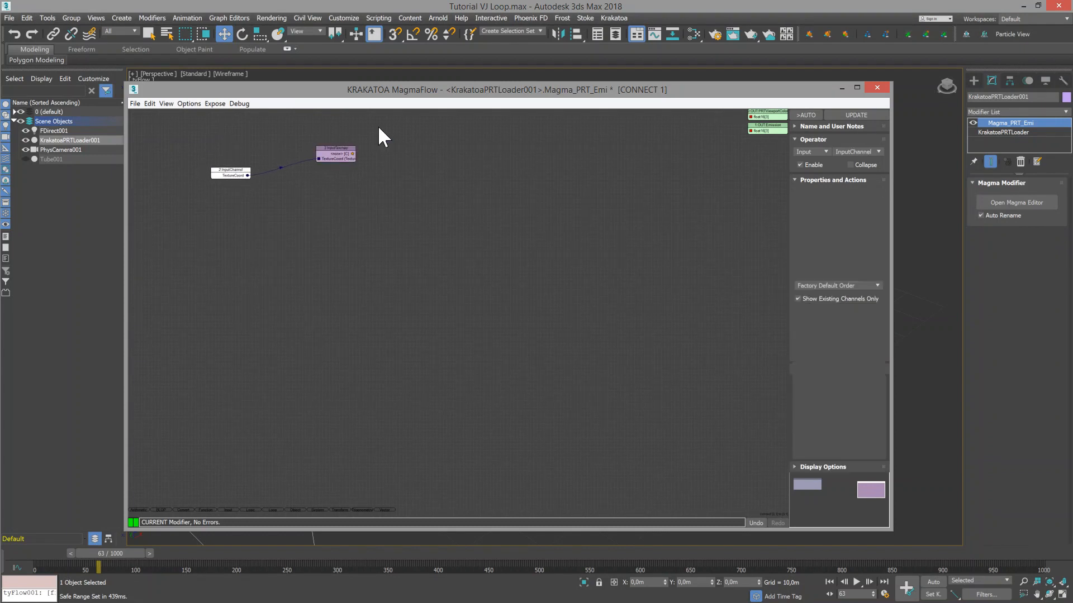
Step: Assign the scene's Gradient Ramp Map #1 to the InputTexmap node as an instance
{"action": "left_click", "coordinate": [329, 150]}
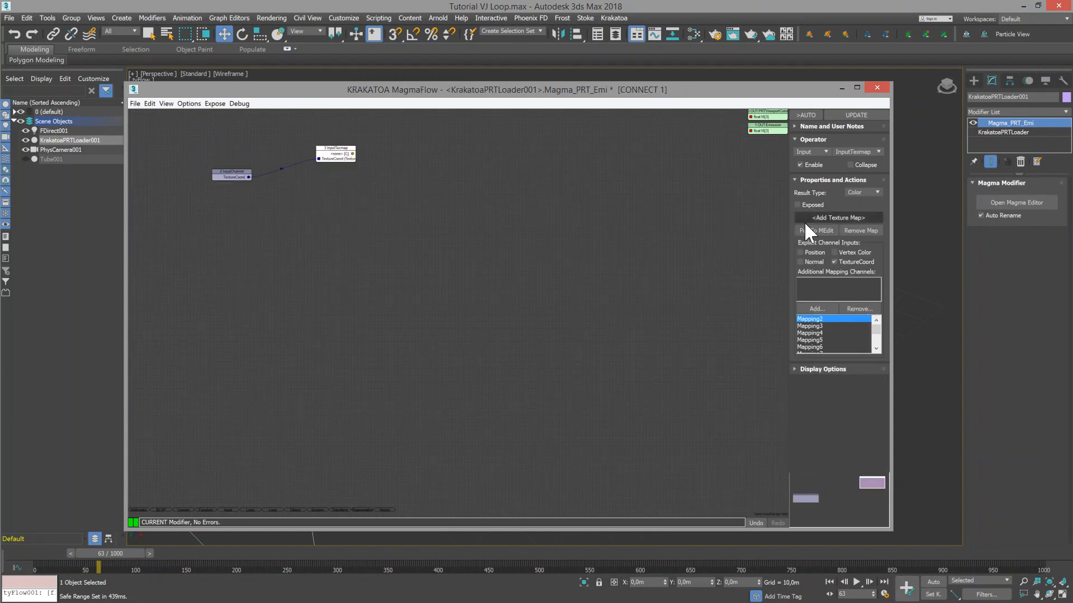
{"action": "left_click", "coordinate": [821, 217]}
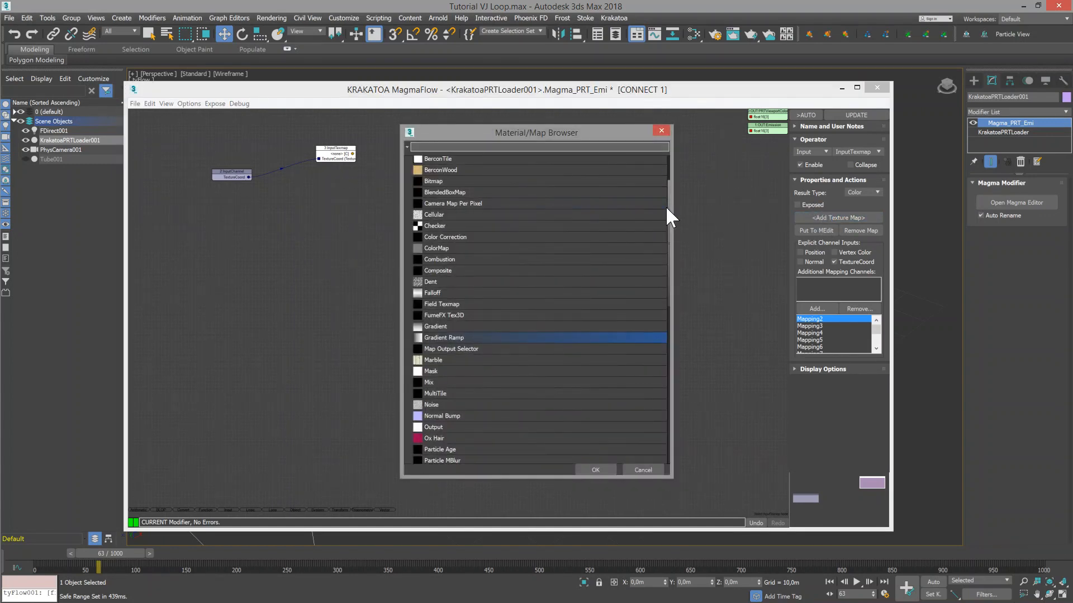
{"action": "left_click_drag", "start_coordinate": [668, 213], "coordinate": [665, 386]}
{"action": "left_click", "coordinate": [414, 441]}
{"action": "scroll", "coordinate": [412, 436], "scroll_direction": "down", "scroll_amount": 1}
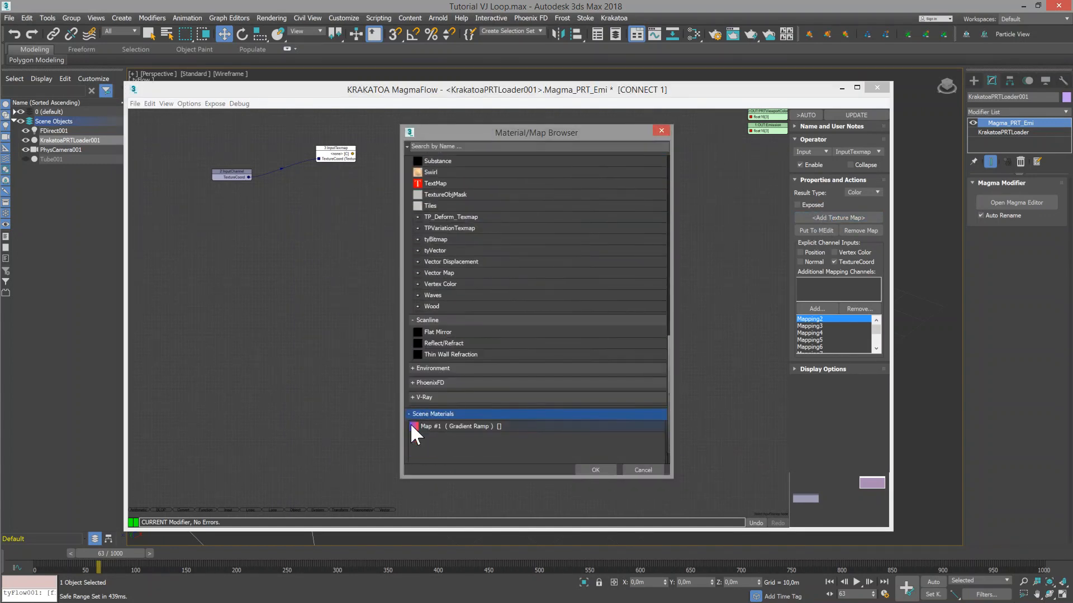
{"action": "left_click", "coordinate": [431, 425]}
{"action": "left_click", "coordinate": [596, 469]}
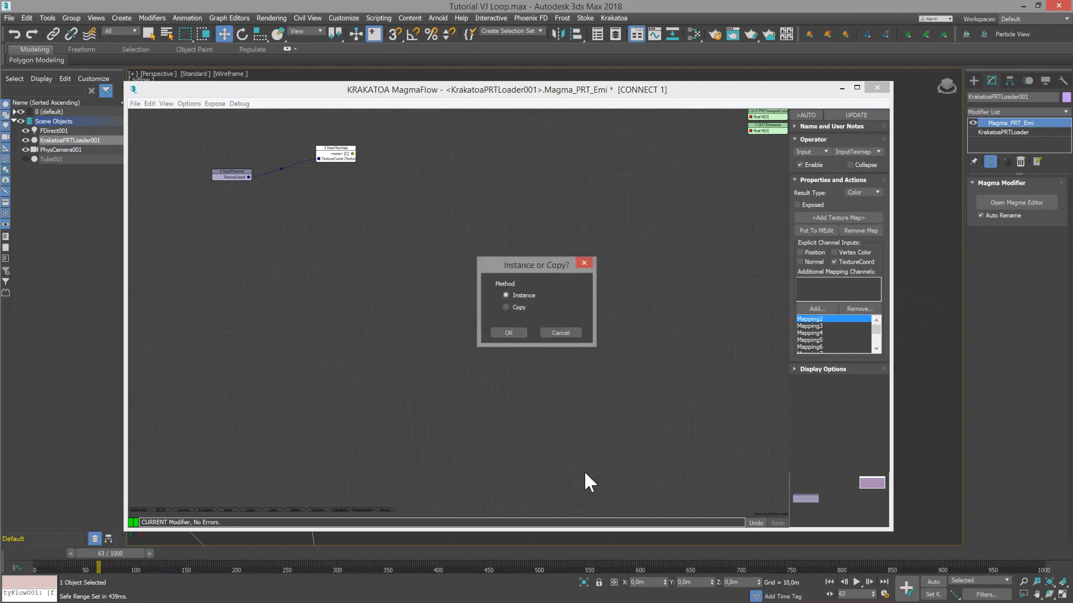
{"action": "left_click", "coordinate": [507, 332]}
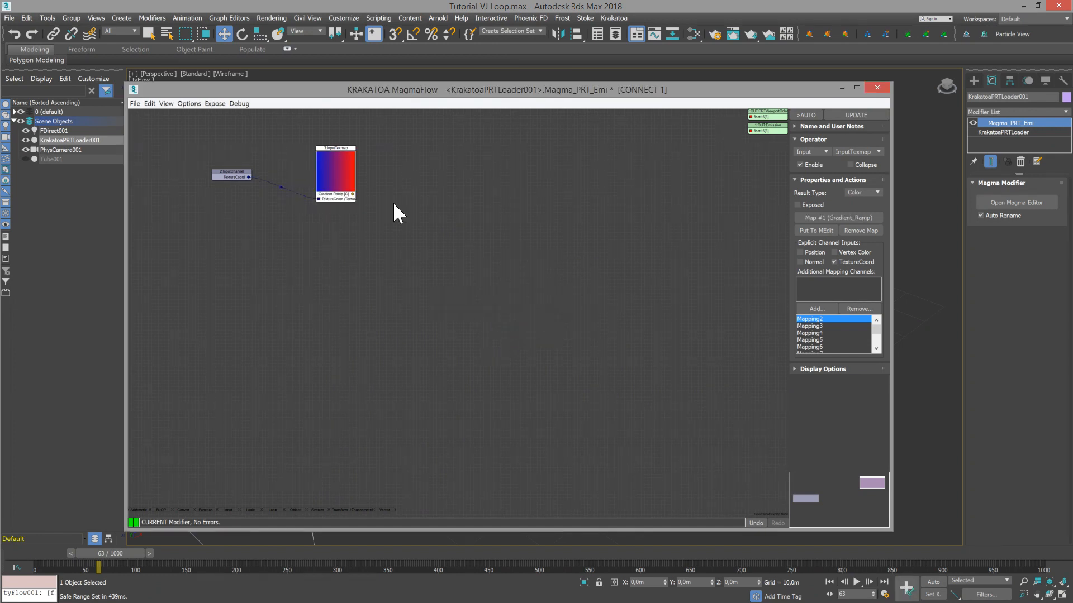
Step: Route the InputTexmap result through an Elbow node into both the PRTViewportColor and Emission outputs
{"action": "right_click", "coordinate": [593, 153]}
{"action": "mouse_move", "coordinate": [652, 243]}
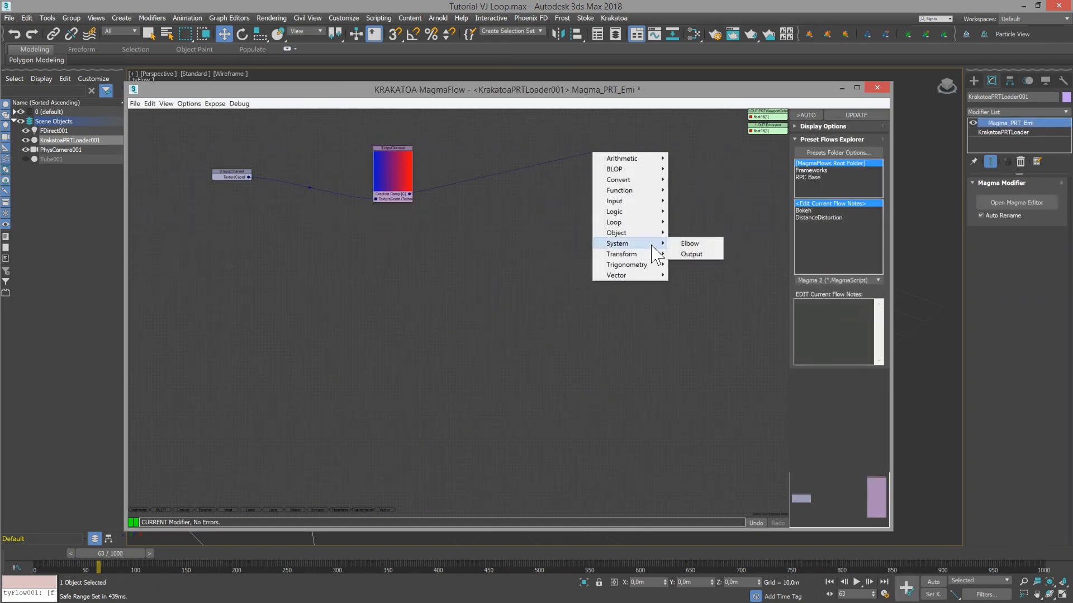
{"action": "left_click", "coordinate": [689, 244]}
{"action": "left_click", "coordinate": [685, 244]}
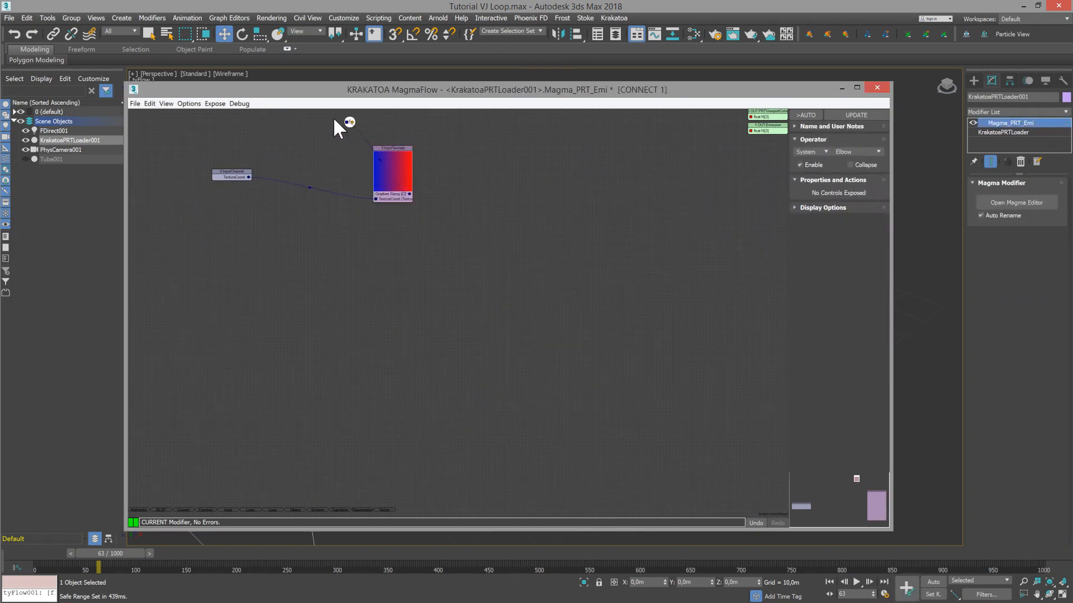
{"action": "left_click_drag", "start_coordinate": [347, 119], "coordinate": [753, 117]}
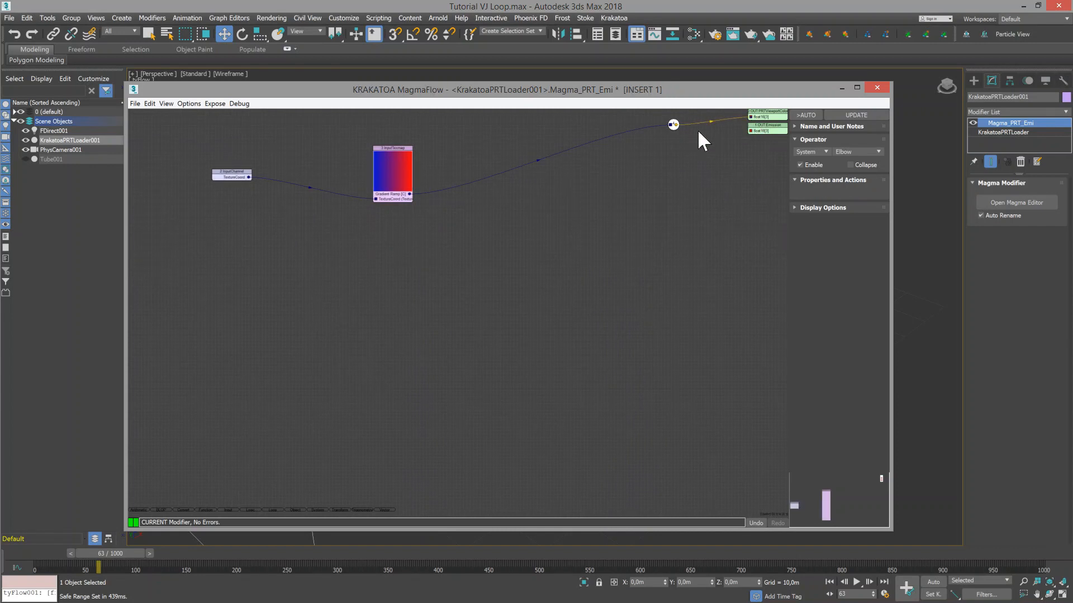
{"action": "left_click", "coordinate": [748, 132]}
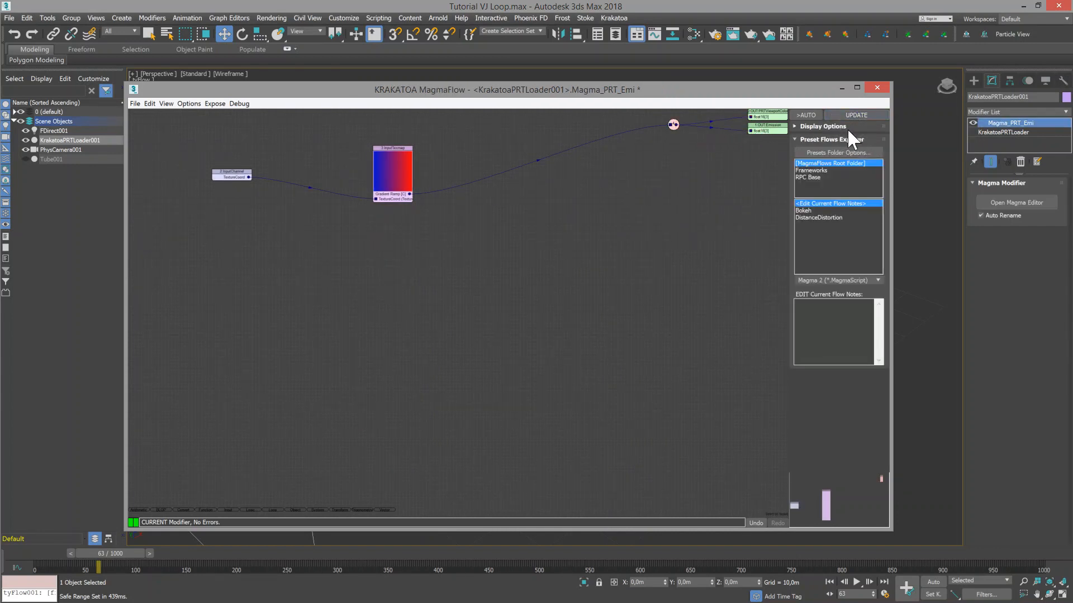
Step: Close the Magma editor and check the particle colours in the viewport at frame 83
{"action": "left_click", "coordinate": [877, 88]}
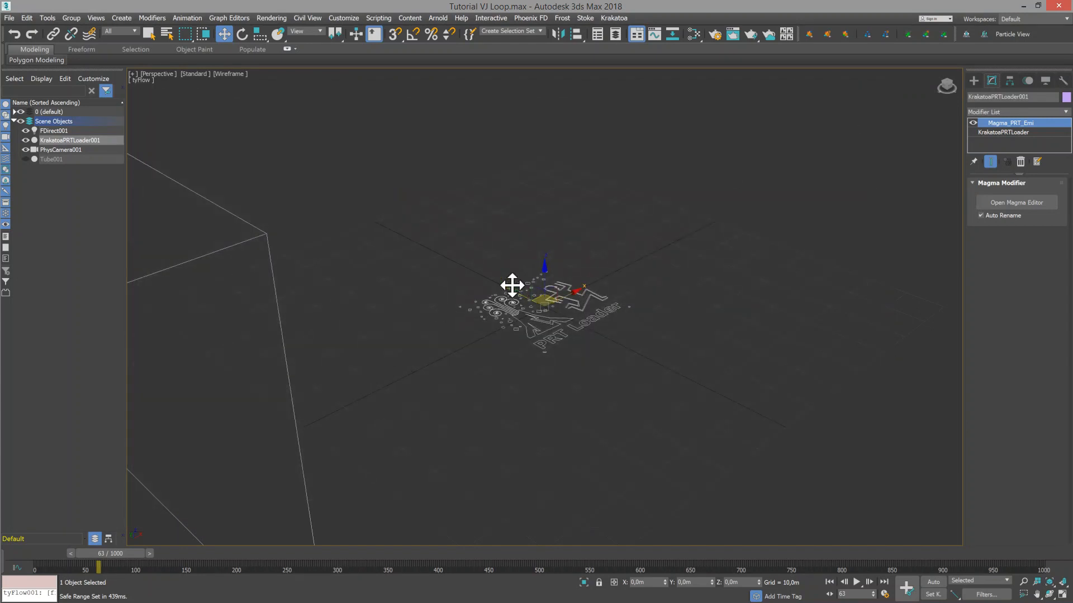
{"action": "middle_click_drag", "start_coordinate": [586, 271], "coordinate": [753, 206]}
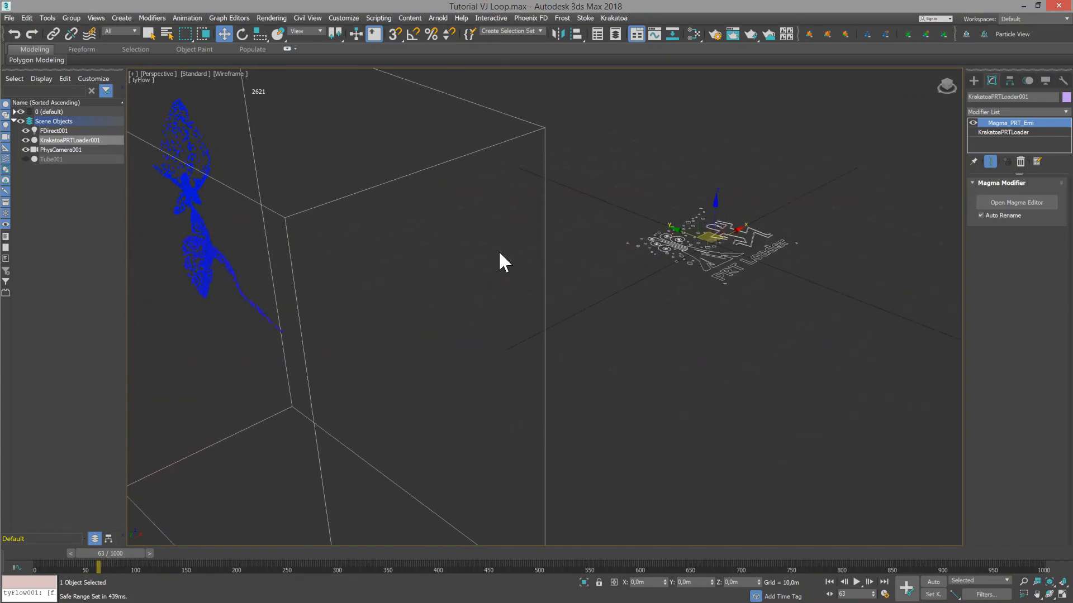
{"action": "scroll", "coordinate": [498, 251], "scroll_direction": "down", "scroll_amount": 5}
{"action": "left_click_drag", "start_coordinate": [116, 548], "coordinate": [202, 553]}
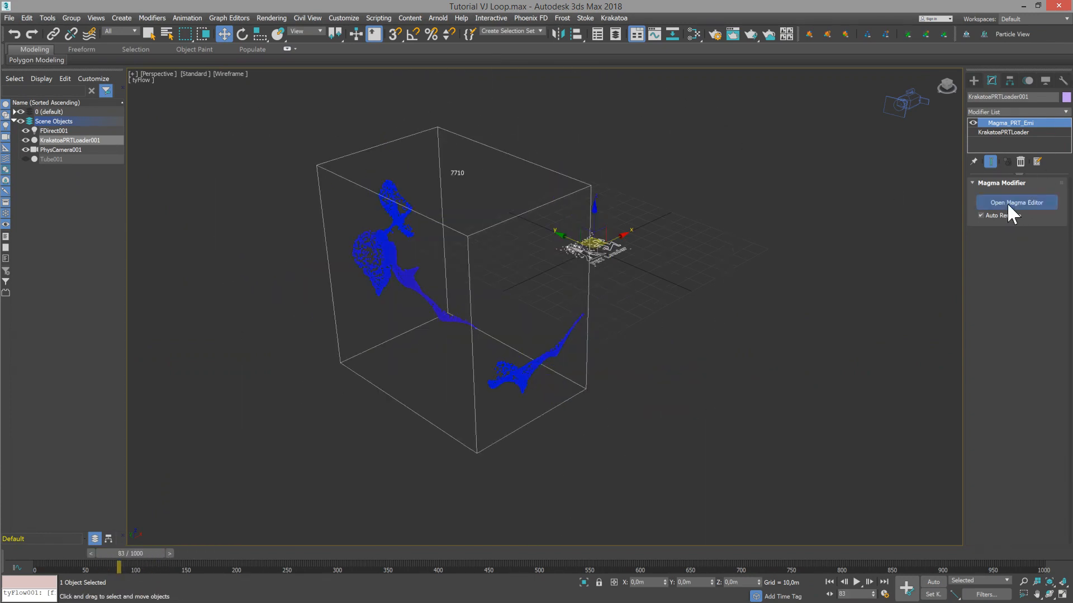
Step: Reopen the Magma editor and insert a Breakout node between the TextureCoord channel and the InputTexmap node
{"action": "left_click", "coordinate": [1008, 202]}
{"action": "left_click_drag", "start_coordinate": [337, 114], "coordinate": [364, 190]}
{"action": "left_click", "coordinate": [283, 274]}
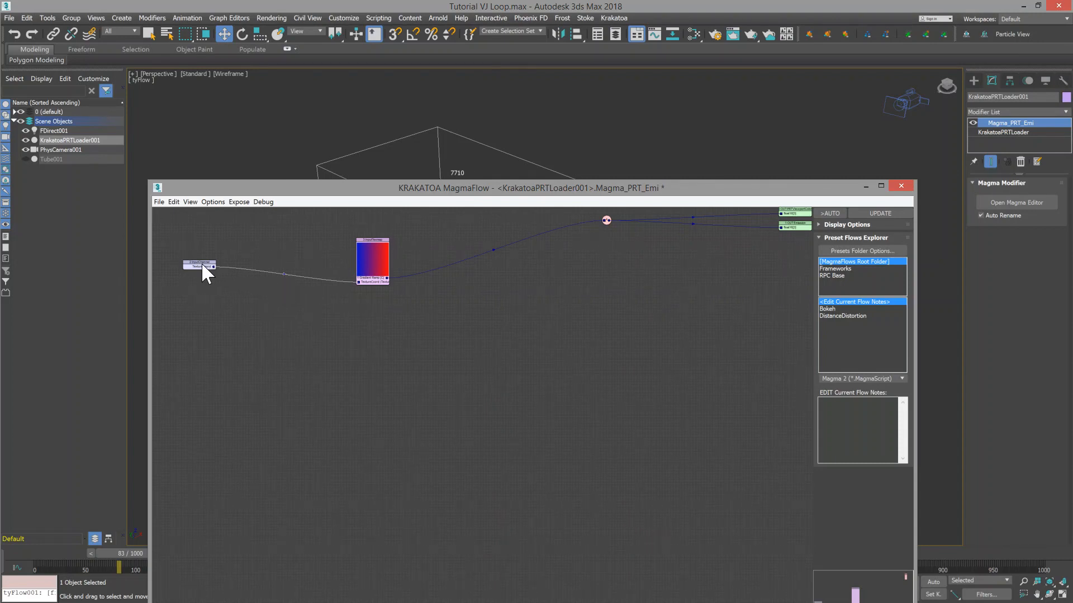
{"action": "right_click", "coordinate": [380, 263]}
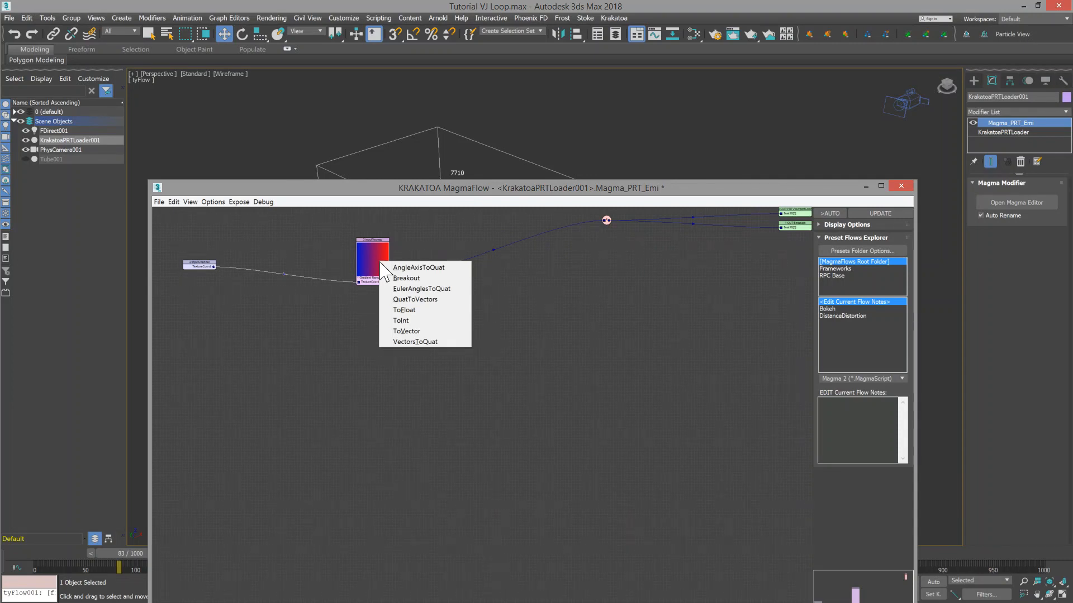
{"action": "left_click", "coordinate": [406, 277]}
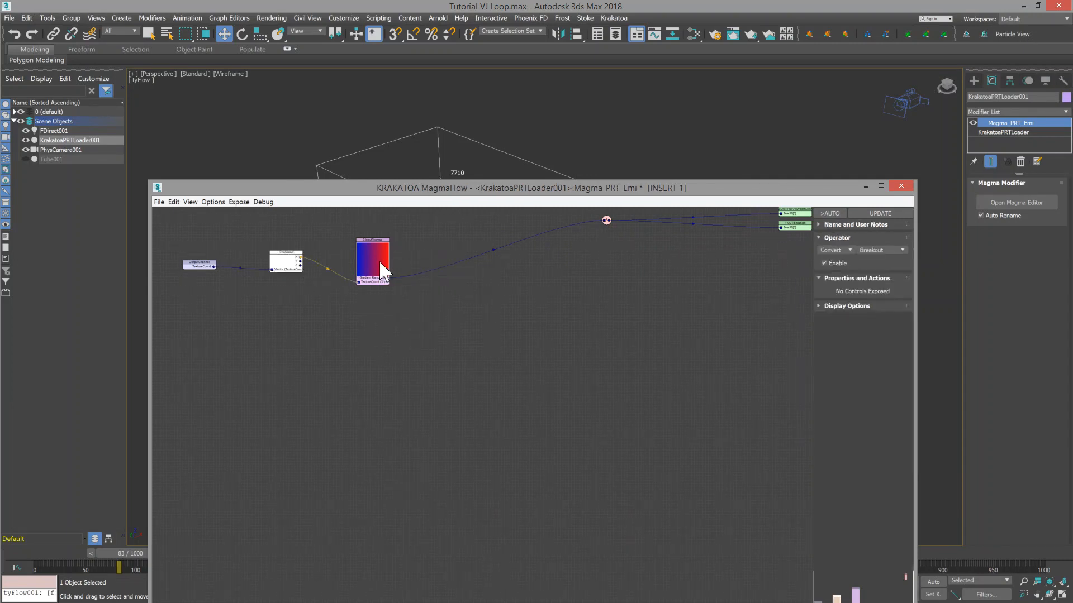
Step: Insert a ToVector node between the Breakout node's X output and the InputTexmap node's TextureCoord input
{"action": "right_click", "coordinate": [328, 269]}
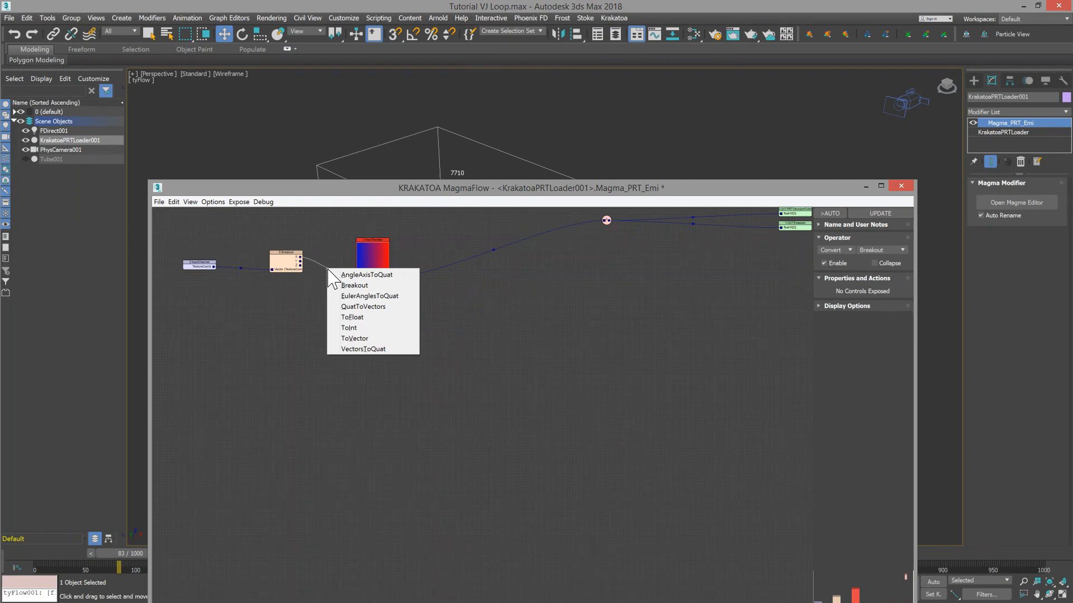
{"action": "left_click", "coordinate": [369, 338]}
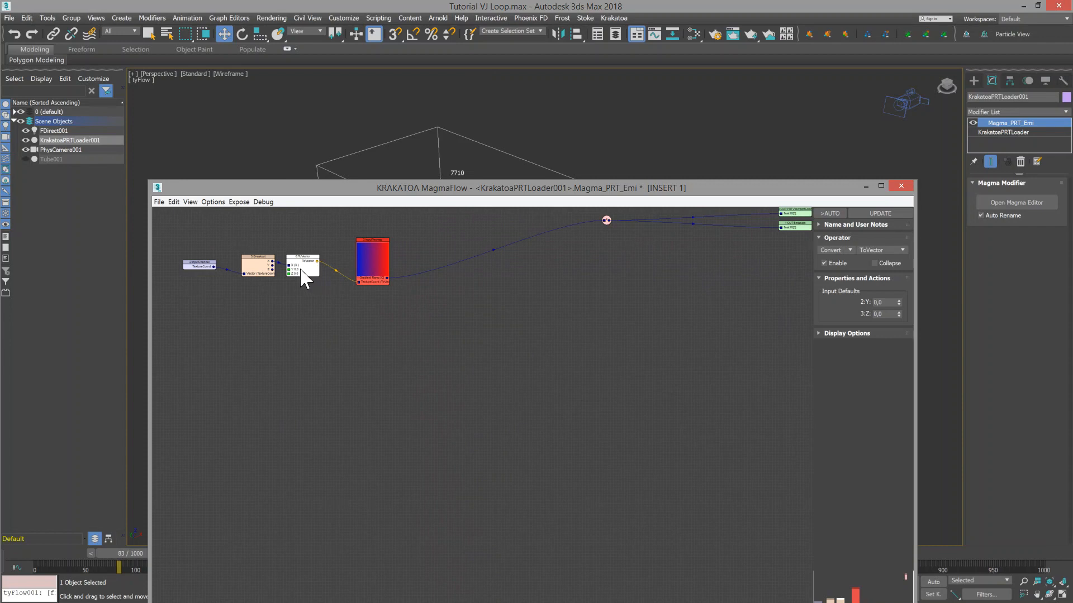
{"action": "scroll", "coordinate": [297, 274], "scroll_direction": "up", "scroll_amount": 2}
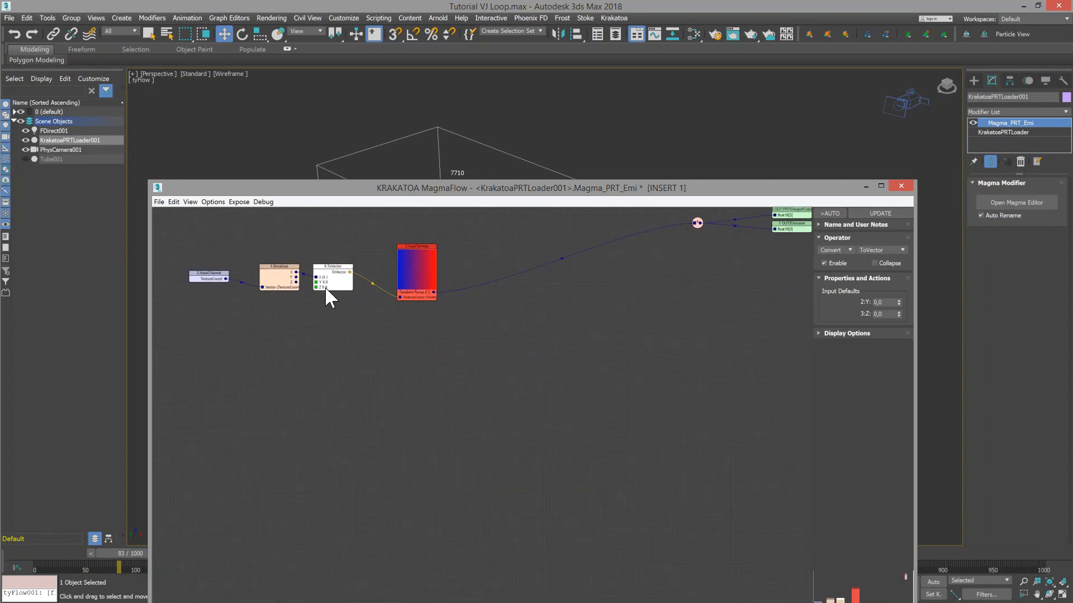
{"action": "left_click_drag", "start_coordinate": [326, 287], "coordinate": [334, 264]}
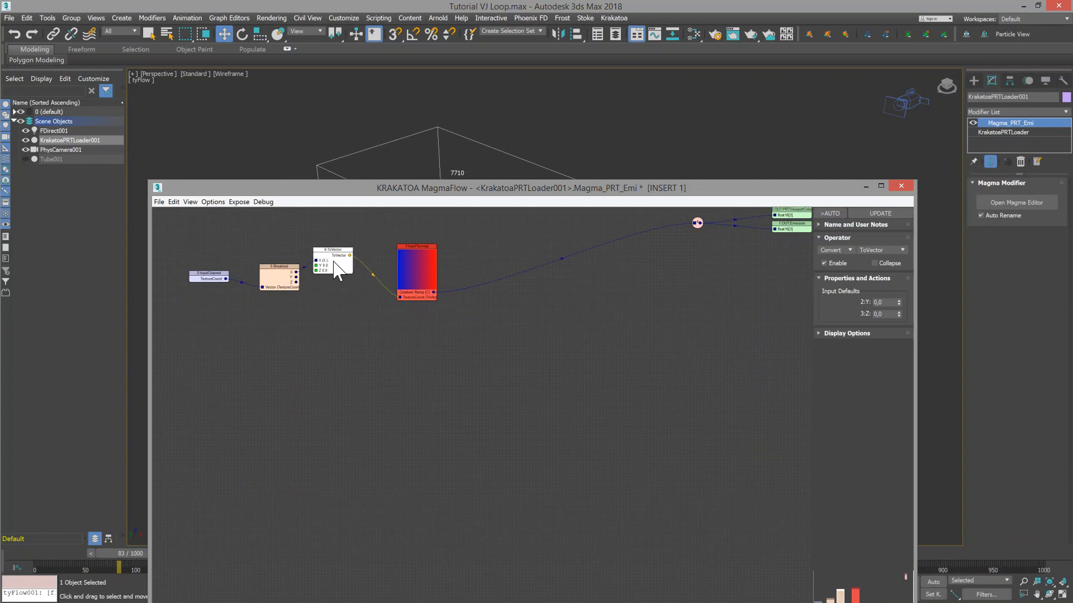
Step: Check how the gradient colours the particles in the viewport at frame 318
{"action": "left_click", "coordinate": [405, 256]}
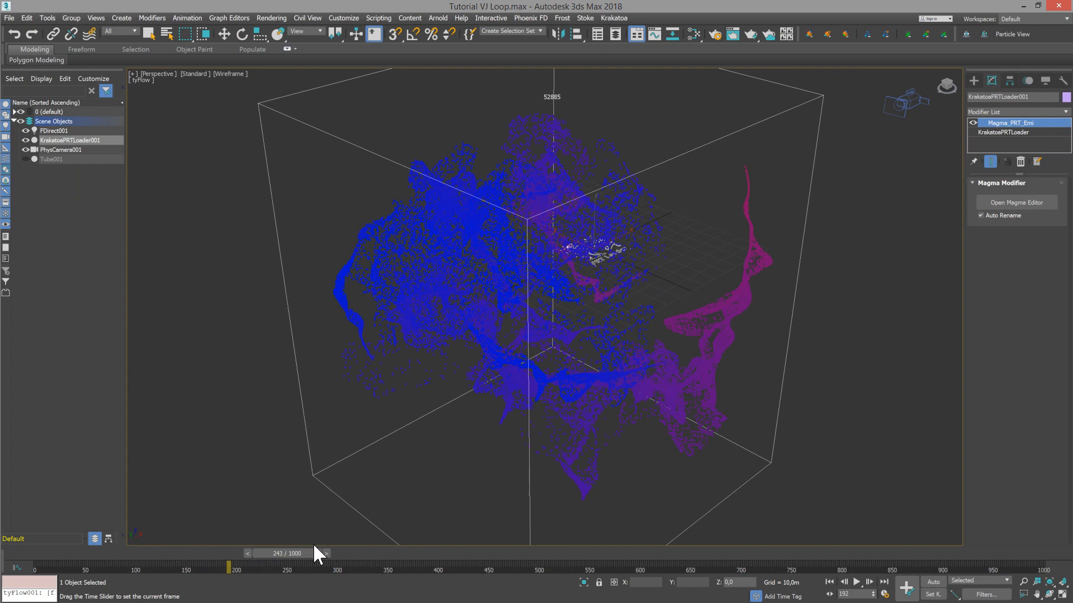
{"action": "left_click_drag", "start_coordinate": [320, 546], "coordinate": [381, 544]}
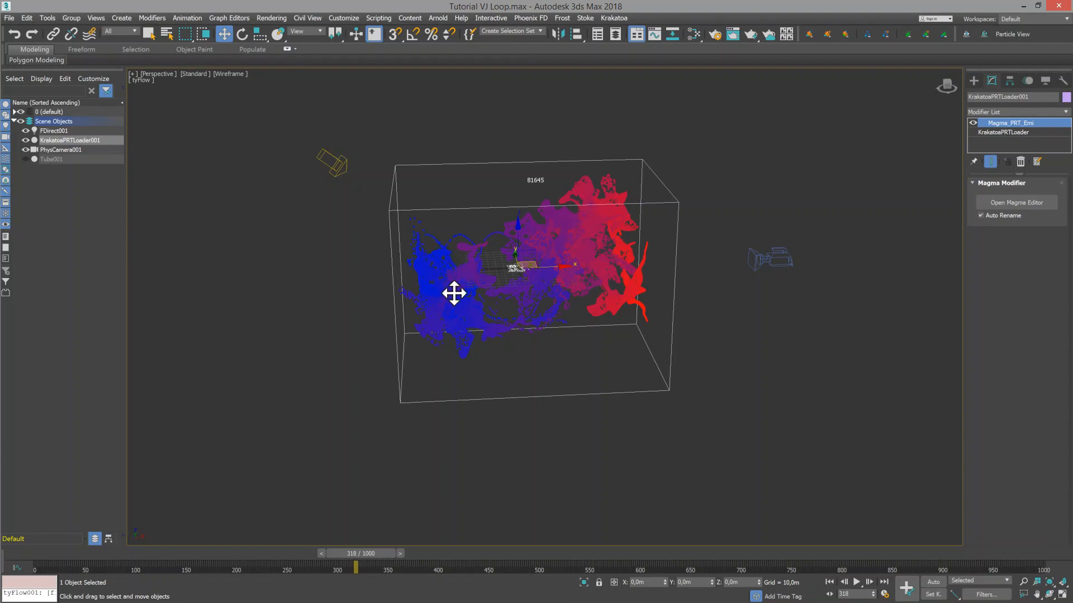
{"action": "mouse_move", "coordinate": [570, 281]}
{"action": "middle_mouse_down", "text": "alt"}
{"action": "mouse_move", "coordinate": [582, 280]}
{"action": "mouse_move", "coordinate": [489, 286]}
{"action": "mouse_move", "coordinate": [603, 270]}
{"action": "mouse_move", "coordinate": [606, 318]}
{"action": "mouse_move", "coordinate": [553, 282]}
{"action": "mouse_move", "coordinate": [575, 270]}
{"action": "mouse_move", "coordinate": [565, 296]}
{"action": "mouse_move", "coordinate": [580, 284]}
{"action": "mouse_move", "coordinate": [564, 297]}
{"action": "middle_mouse_up", "text": "alt"}
Step: Switch the scene's renderer to Krakatoa in the render setup
{"action": "key", "text": "F10"}
{"action": "left_click", "coordinate": [762, 143]}
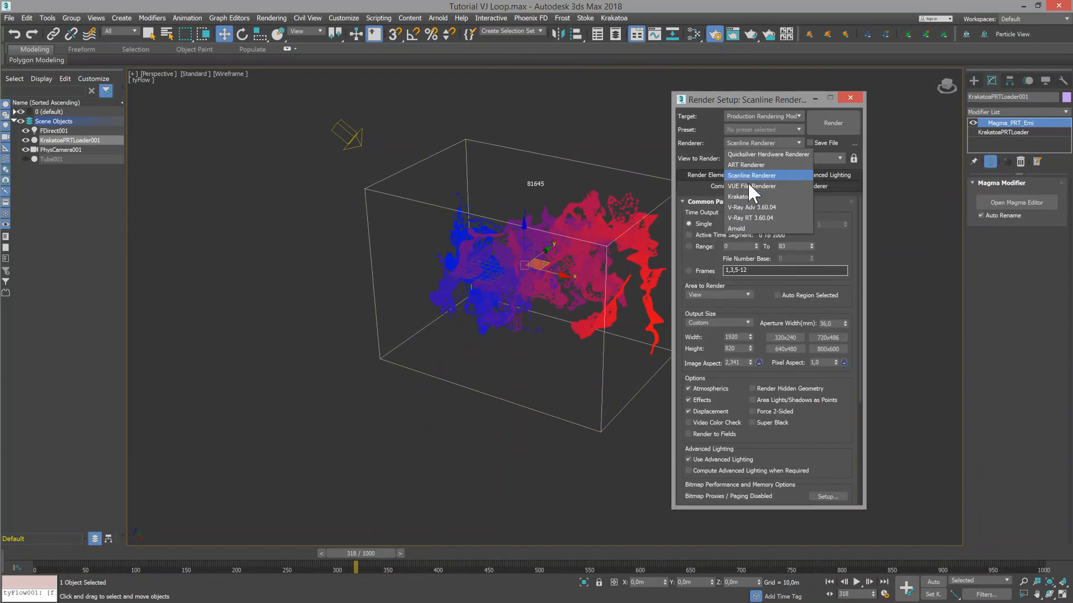
{"action": "left_click", "coordinate": [738, 195]}
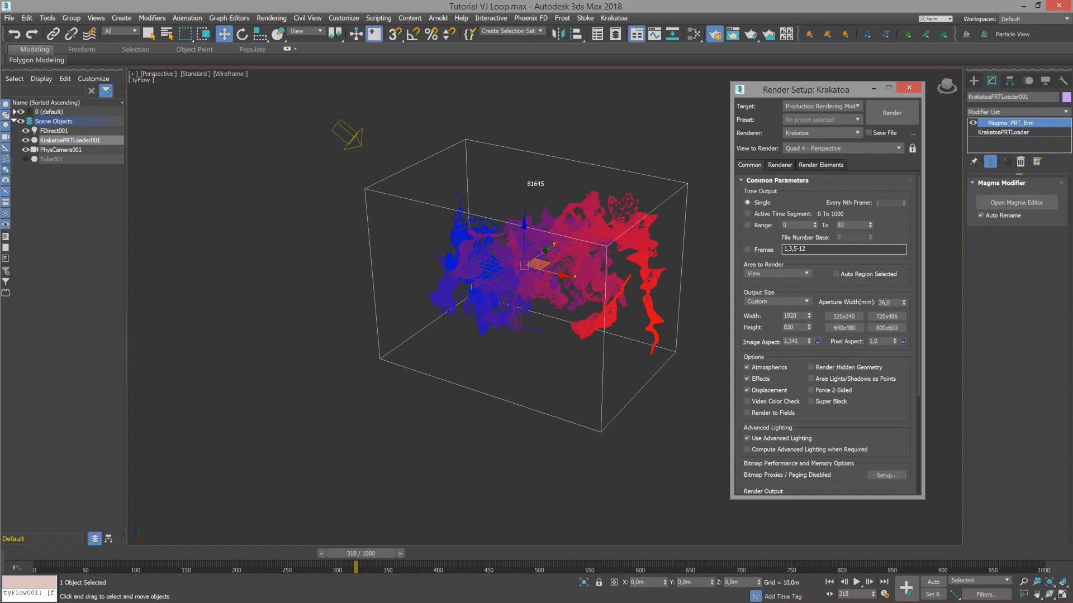
{"action": "left_click_drag", "start_coordinate": [797, 94], "coordinate": [774, 100]}
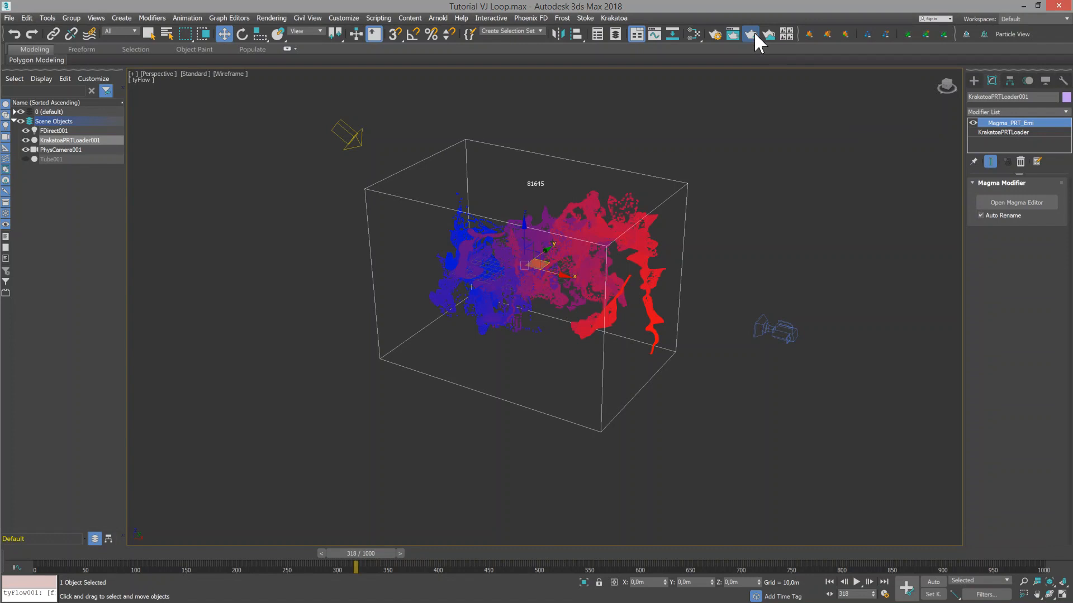
Step: Render frame 318 of the perspective view, enable the Emission channel in Krakatoa, and render the frame again
{"action": "left_click_drag", "start_coordinate": [753, 32], "coordinate": [754, 58]}
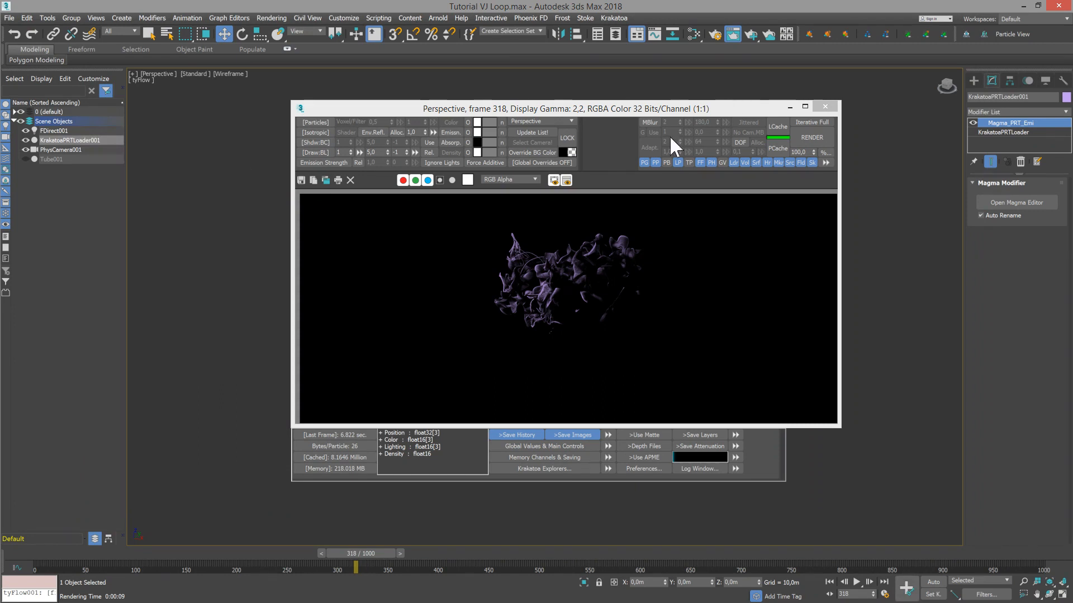
{"action": "left_click", "coordinate": [451, 133]}
{"action": "left_click", "coordinate": [749, 34]}
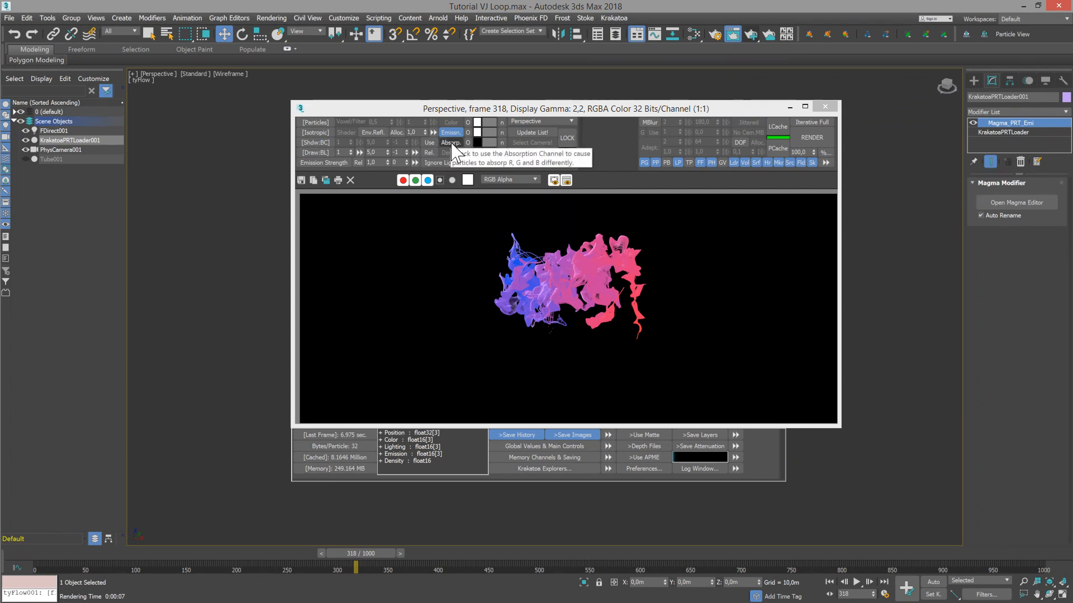
Step: Open the PRT Loader's object colour for editing and set its Value component to 10
{"action": "left_click_drag", "start_coordinate": [729, 105], "coordinate": [685, 89]}
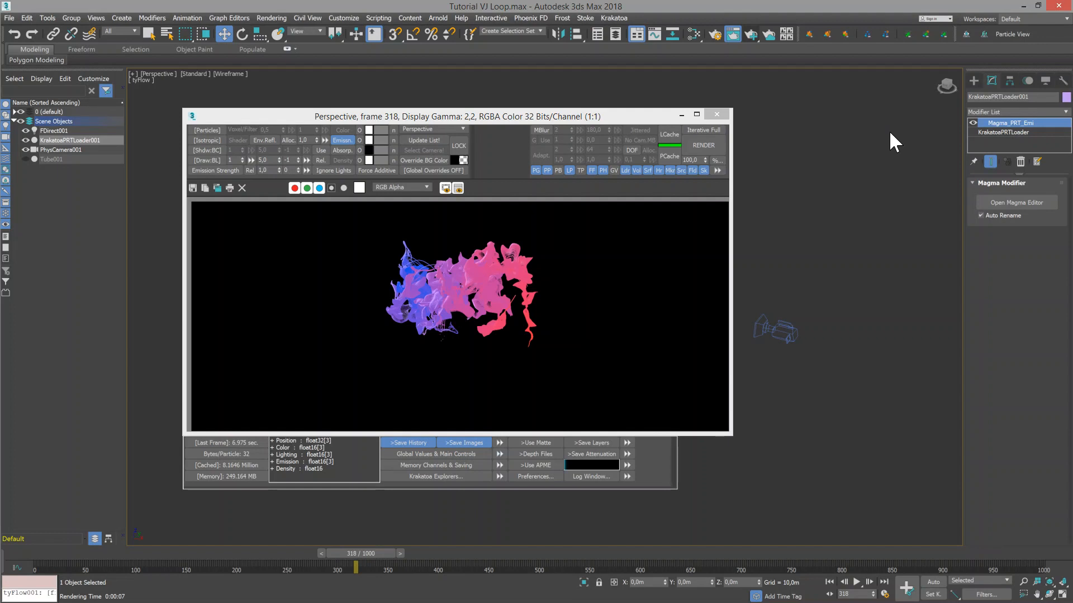
{"action": "left_click", "coordinate": [1066, 96]}
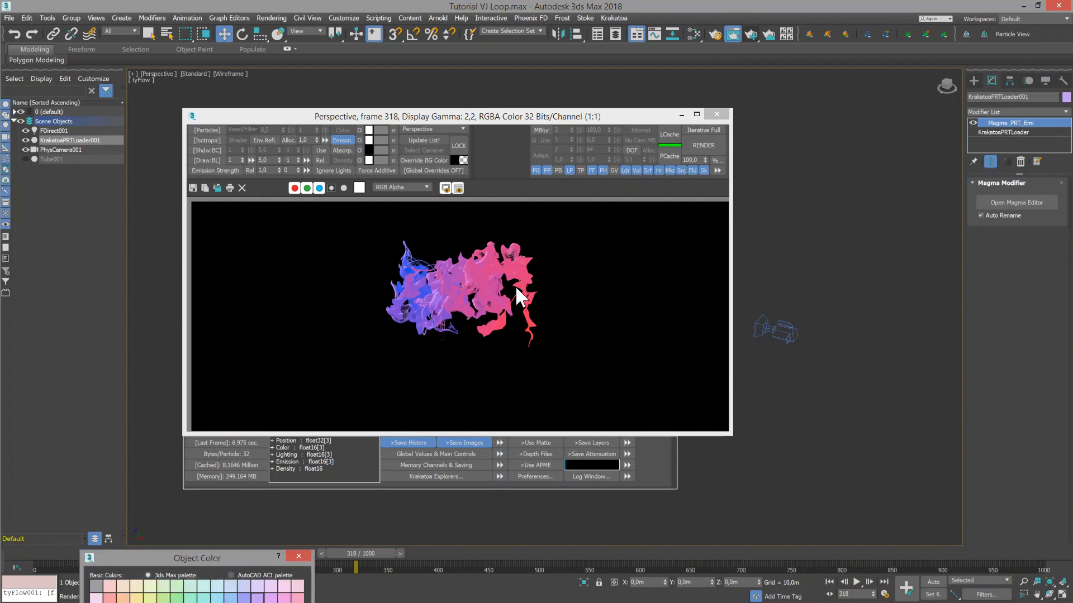
{"action": "left_click", "coordinate": [689, 293]}
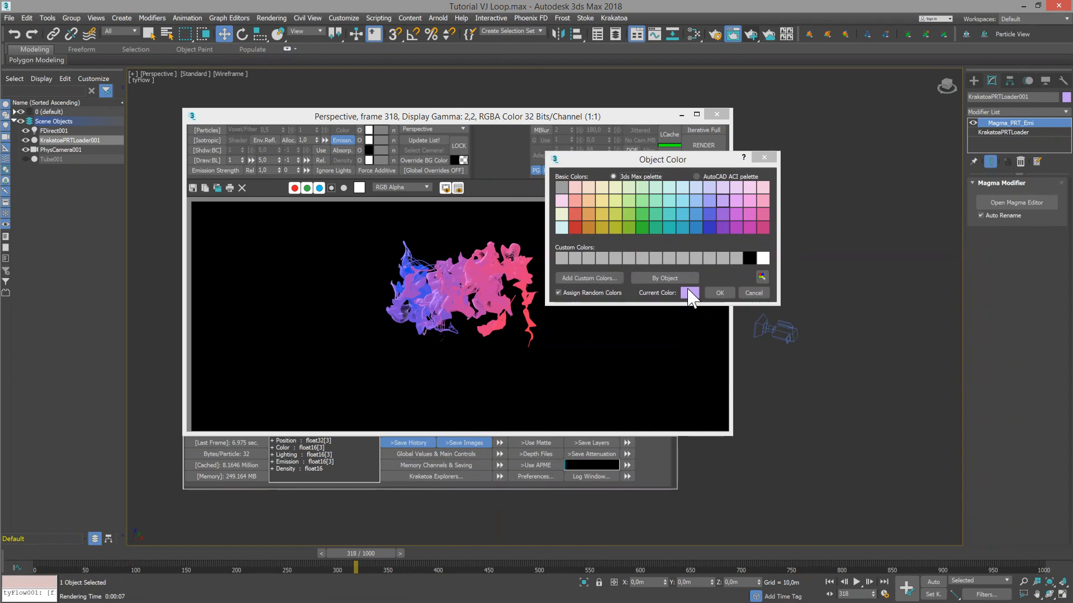
{"action": "left_click_drag", "start_coordinate": [570, 191], "coordinate": [469, 192]}
{"action": "type", "text": "10"}
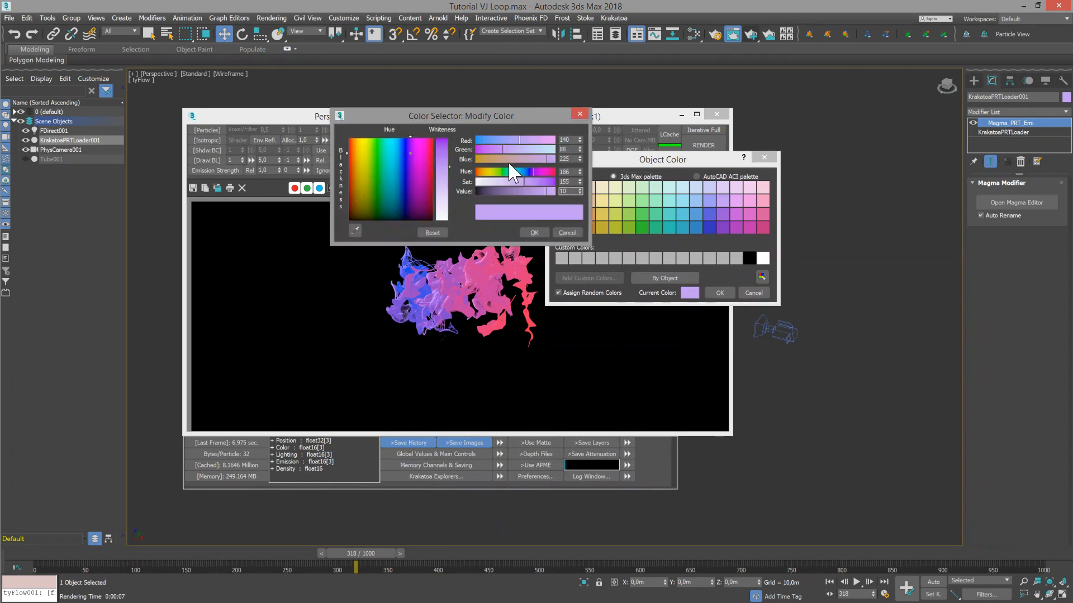
Step: Set the PRT loader's object color to a near-black gray-teal with a value of 10 and low saturation
{"action": "key", "text": "Return"}
{"action": "left_click", "coordinate": [514, 170]}
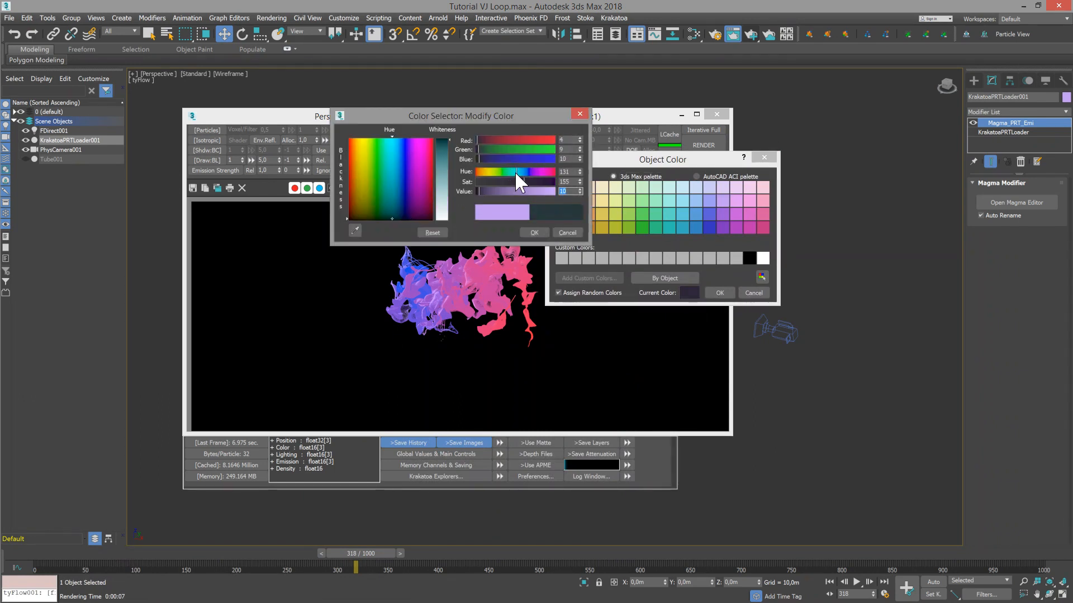
{"action": "left_click", "coordinate": [523, 181]}
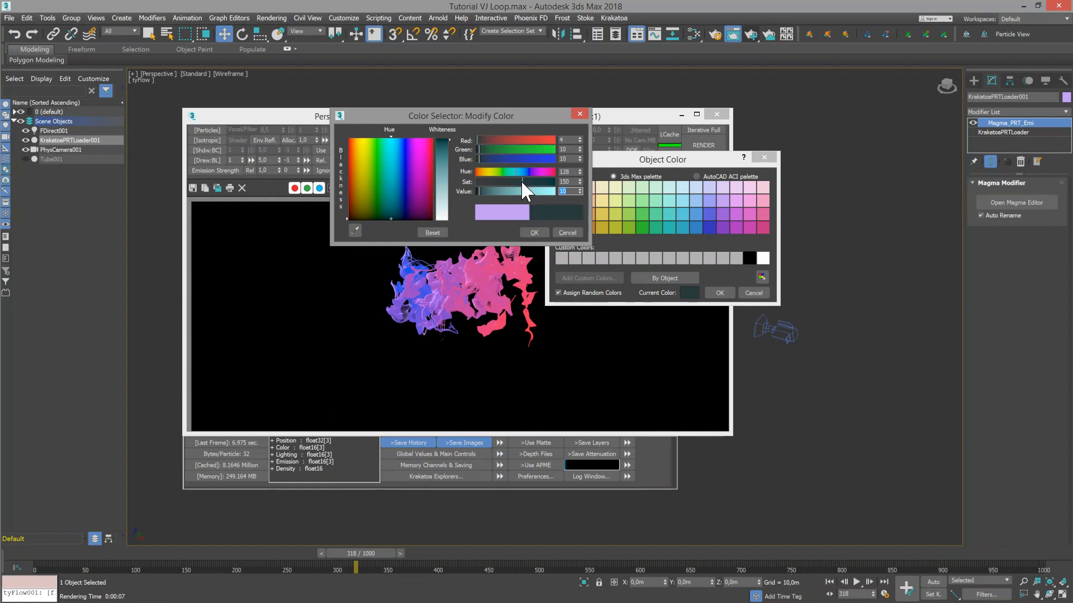
{"action": "left_click_drag", "start_coordinate": [516, 181], "coordinate": [491, 181]}
{"action": "left_click", "coordinate": [581, 180]}
{"action": "left_click", "coordinate": [534, 232]}
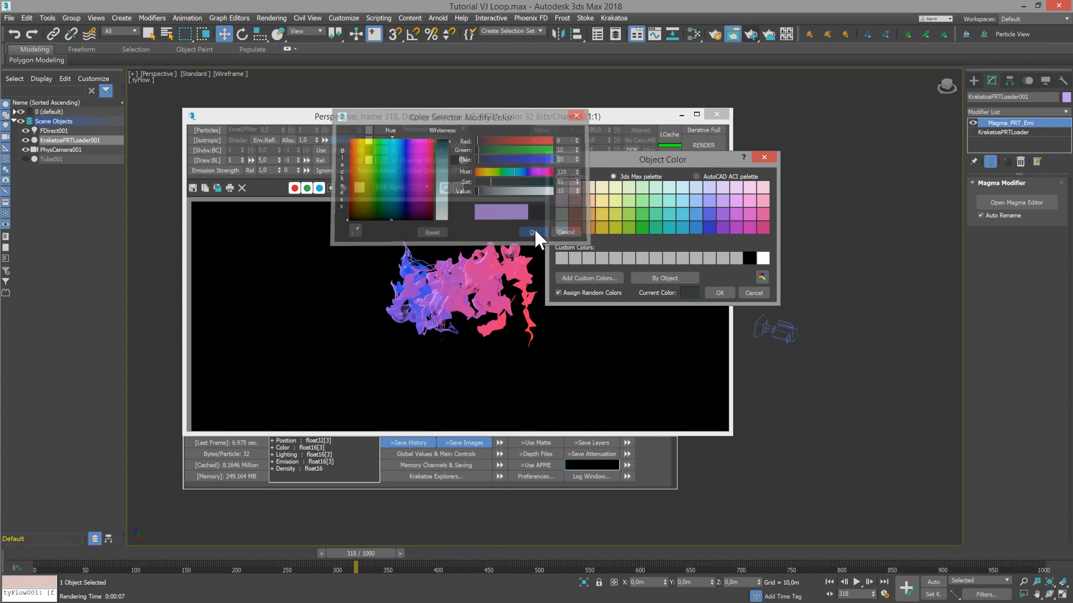
{"action": "left_click", "coordinate": [718, 292]}
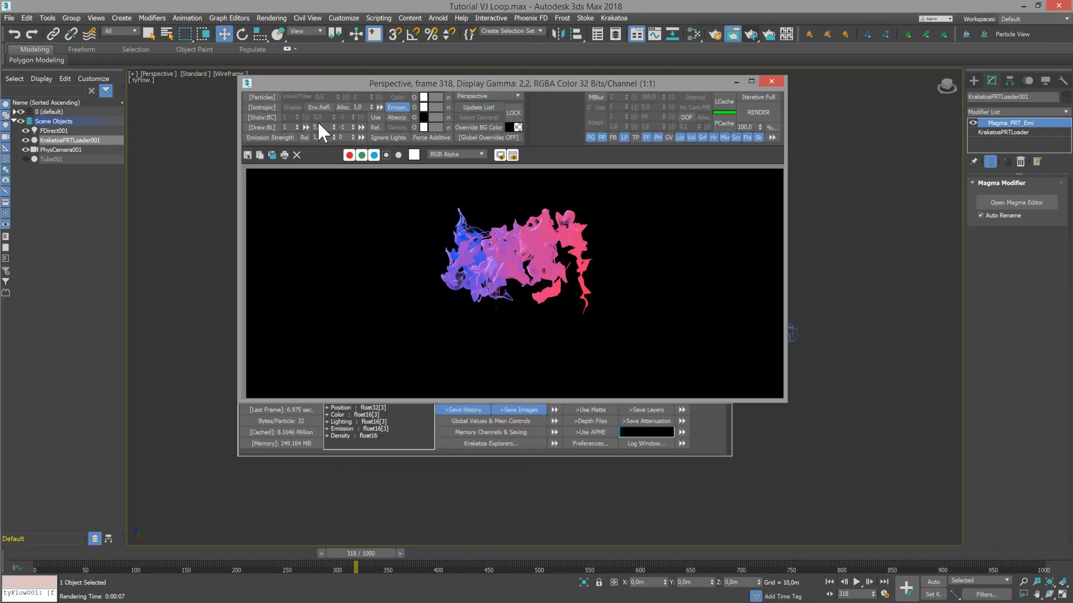
Step: Set the final pass density to 1.5 with exponent -2, enable absorption and emission strength, and render the frame
{"action": "left_click", "coordinate": [353, 129]}
{"action": "left_click", "coordinate": [398, 117]}
{"action": "left_click", "coordinate": [749, 37]}
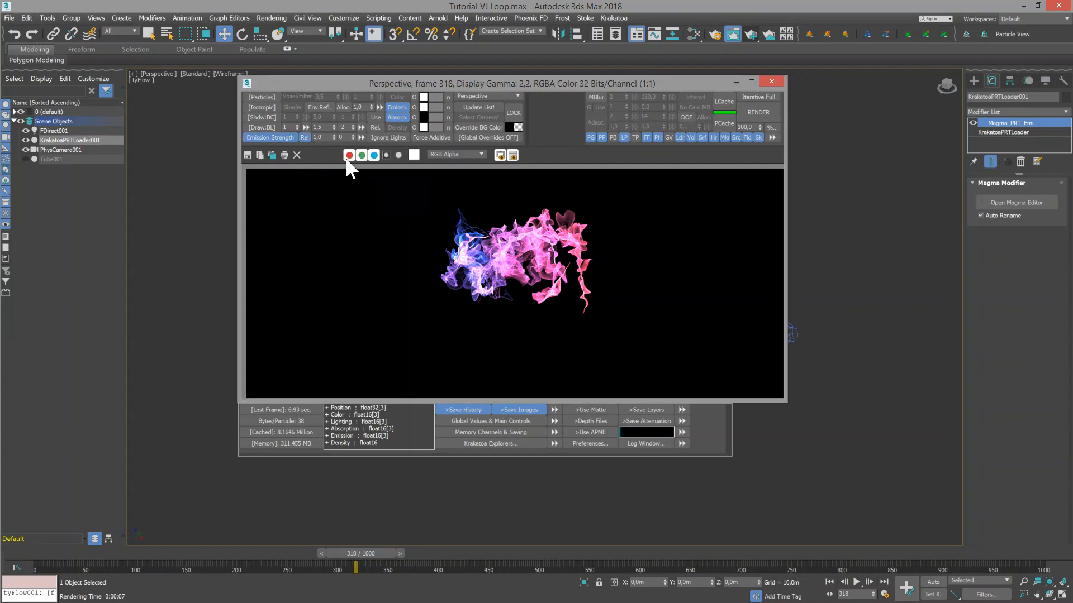
Step: Set the emission strength to 0.4 with exponent -1 and re-render the frame
{"action": "left_click", "coordinate": [354, 140]}
{"action": "left_click_drag", "start_coordinate": [326, 138], "coordinate": [257, 137]}
{"action": "type", "text": ","}
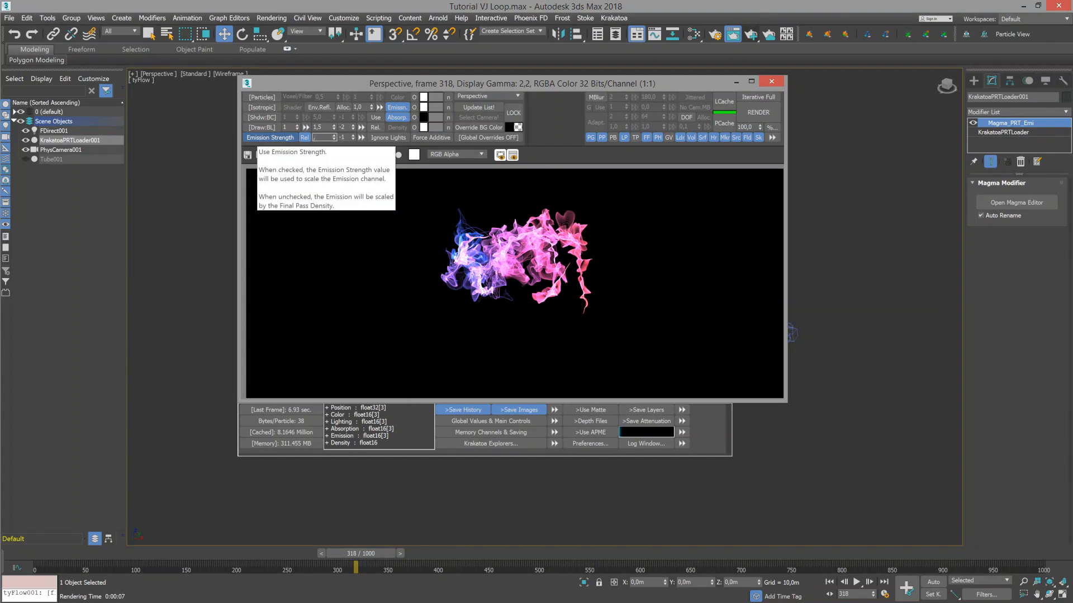
{"action": "type", "text": "4"}
{"action": "left_click", "coordinate": [750, 35]}
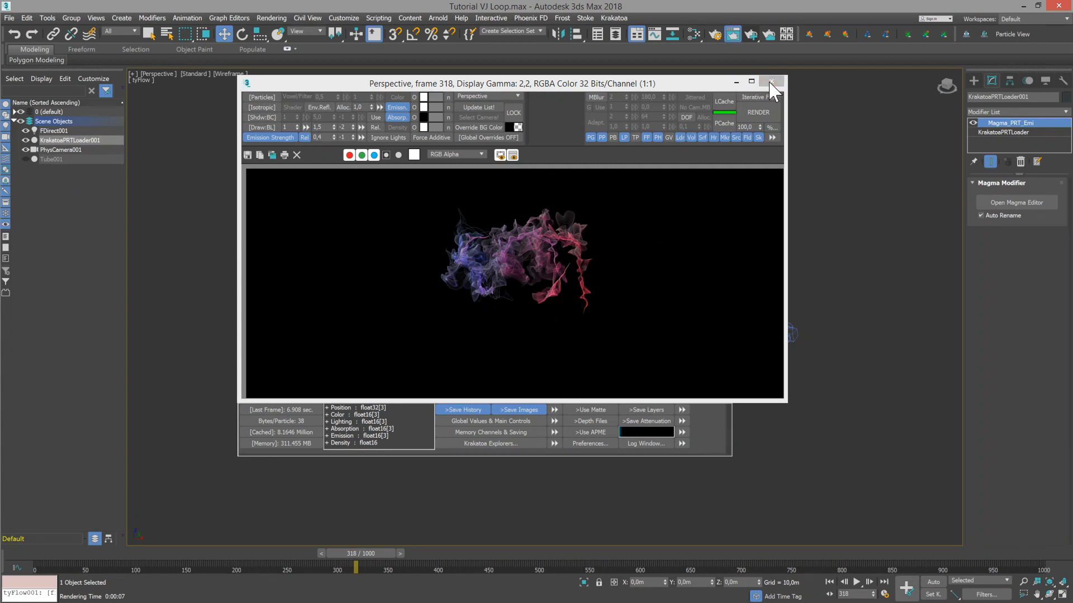
Step: Override the render's background color with a very dark gray, re-render, and close the frame window
{"action": "left_click", "coordinate": [509, 126]}
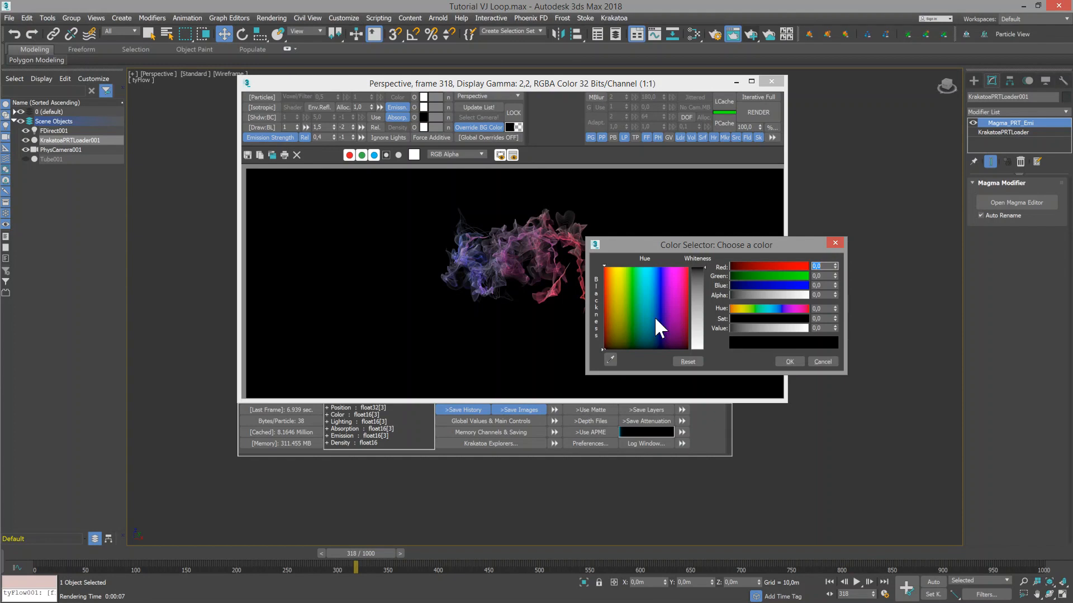
{"action": "left_click", "coordinate": [814, 328]}
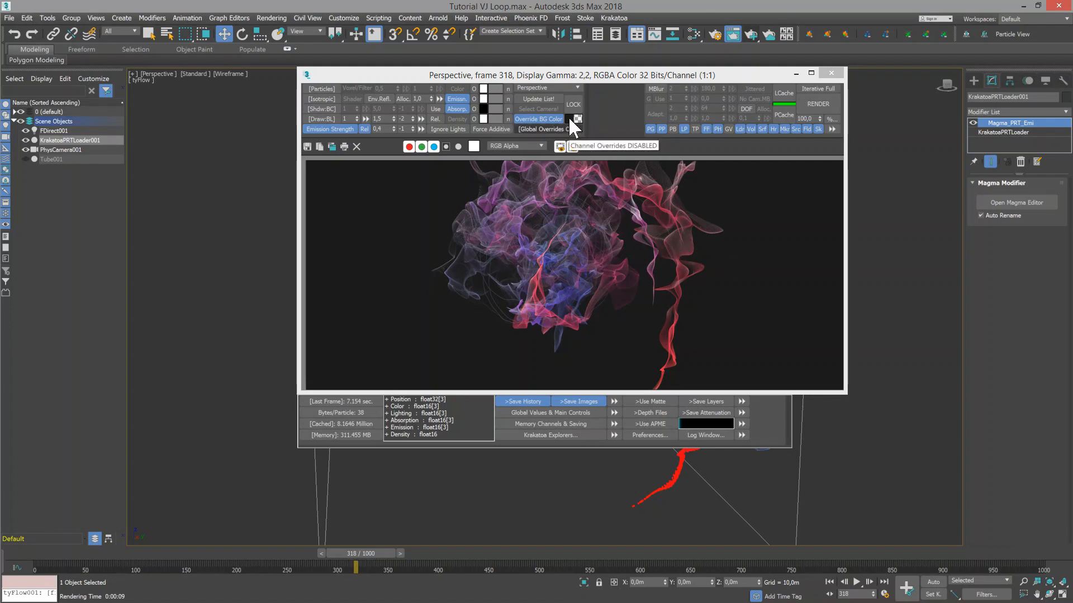
{"action": "left_click", "coordinate": [831, 75]}
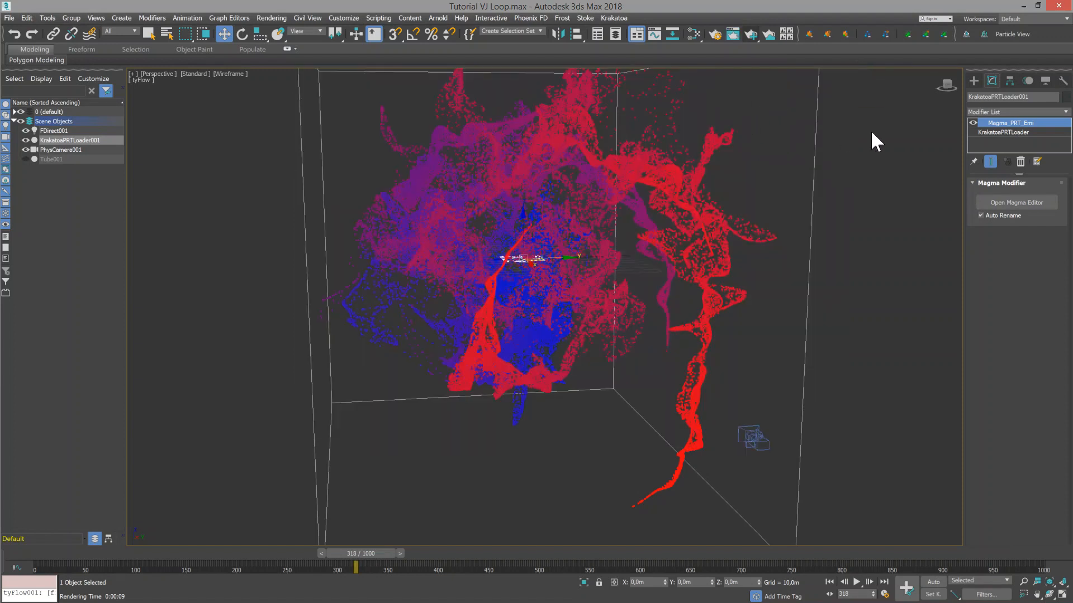
Step: Open the Magma flow of the PRT loader and add a Velocity input channel below the TextureCoord node
{"action": "middle_click_drag", "start_coordinate": [623, 198], "coordinate": [574, 228]}
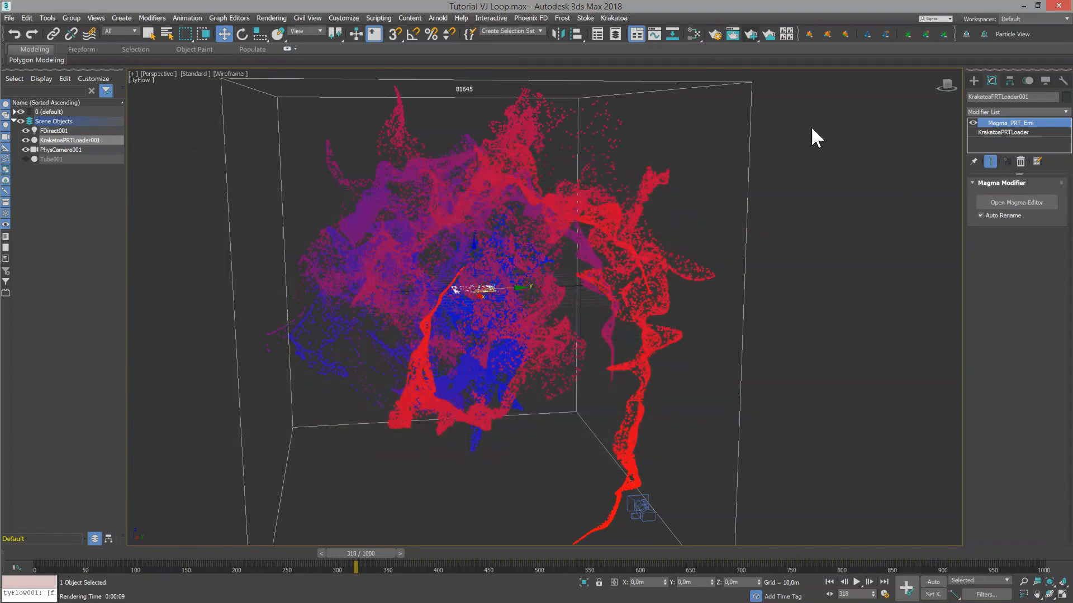
{"action": "left_click", "coordinate": [1012, 203]}
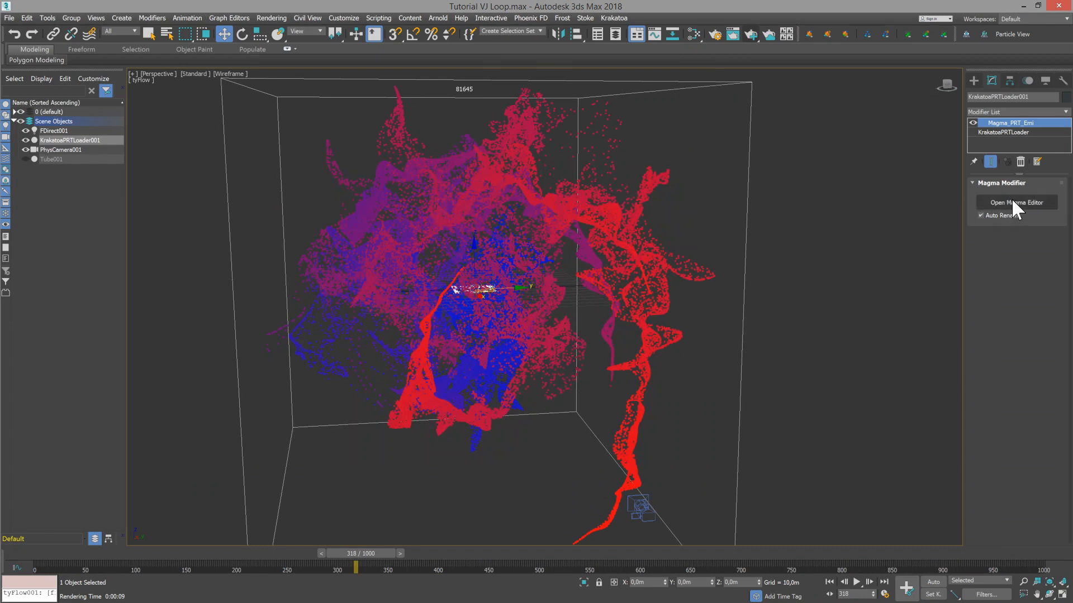
{"action": "right_click", "coordinate": [305, 258]}
{"action": "mouse_move", "coordinate": [338, 264]}
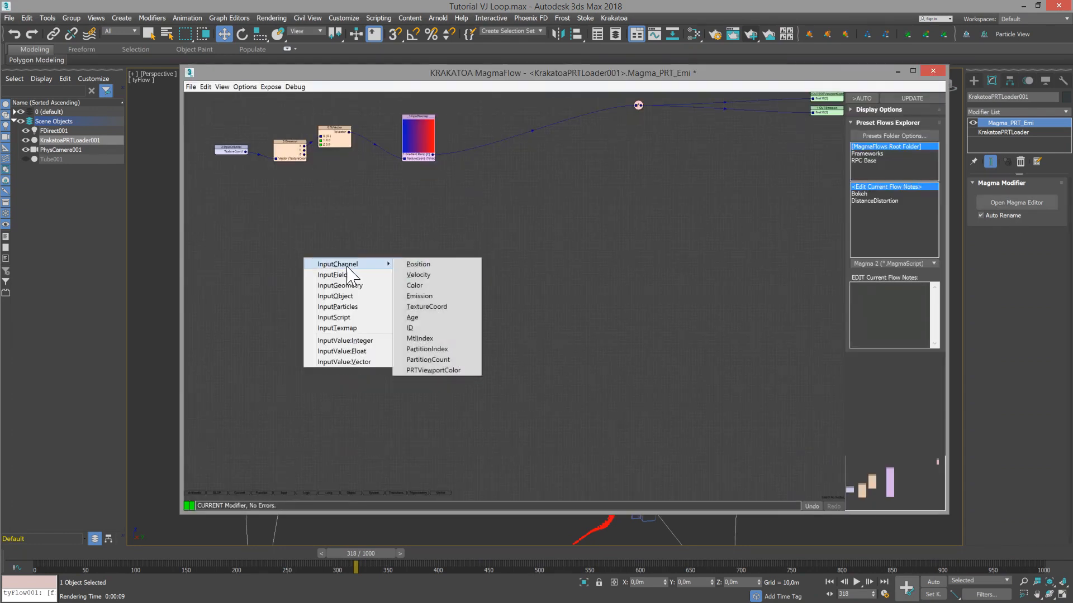
{"action": "left_click", "coordinate": [437, 278]}
{"action": "left_click_drag", "start_coordinate": [251, 206], "coordinate": [234, 178]}
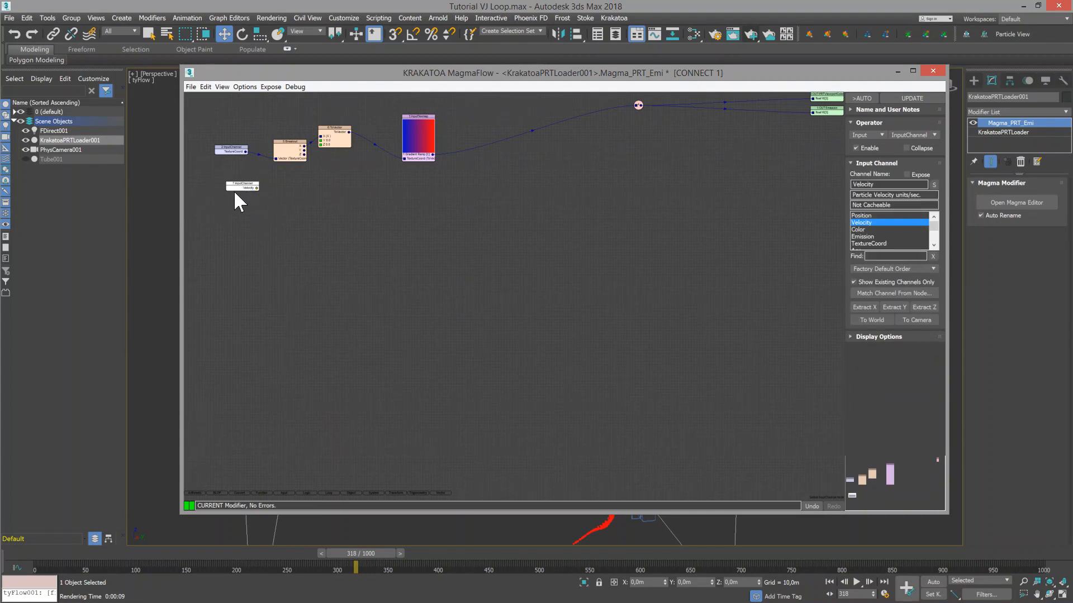
Step: Feed the Velocity channel into a Magnitude node followed by a Divide node with a divisor of 3
{"action": "right_click", "coordinate": [233, 190]}
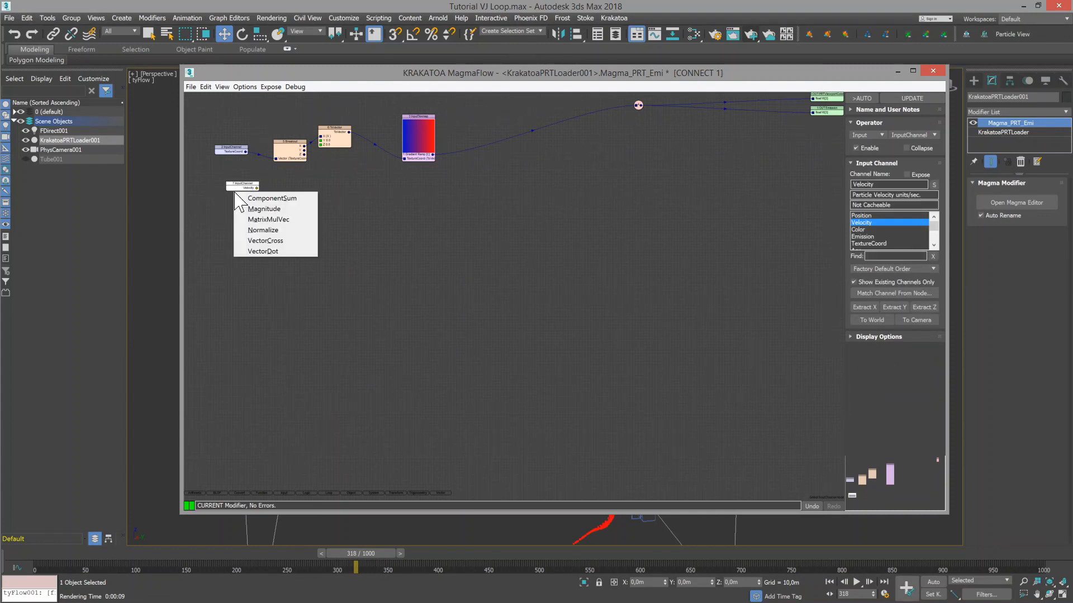
{"action": "left_click", "coordinate": [266, 210]}
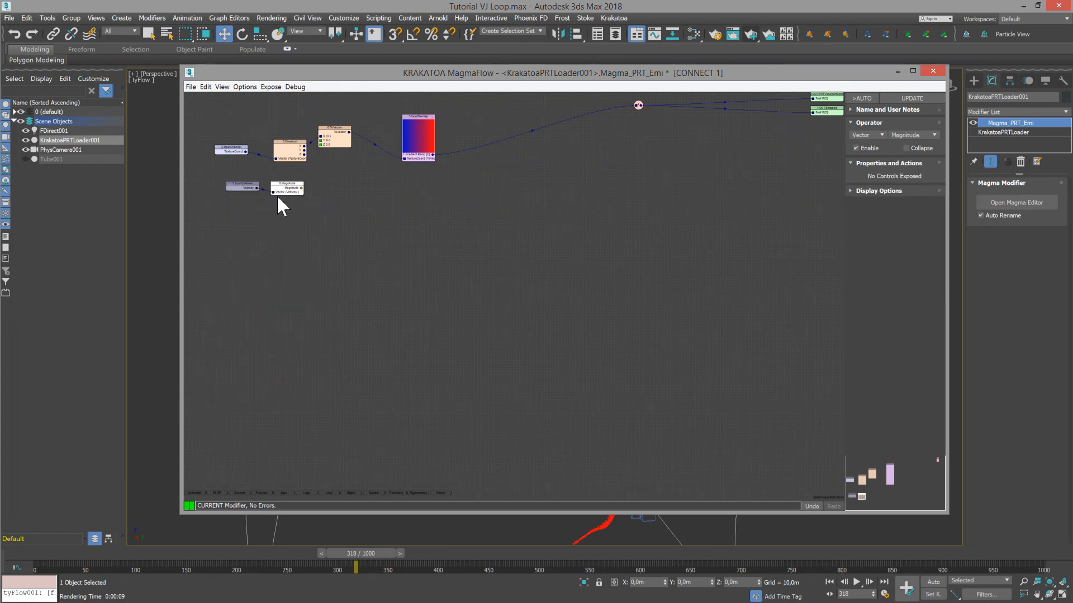
{"action": "key", "text": "slash"}
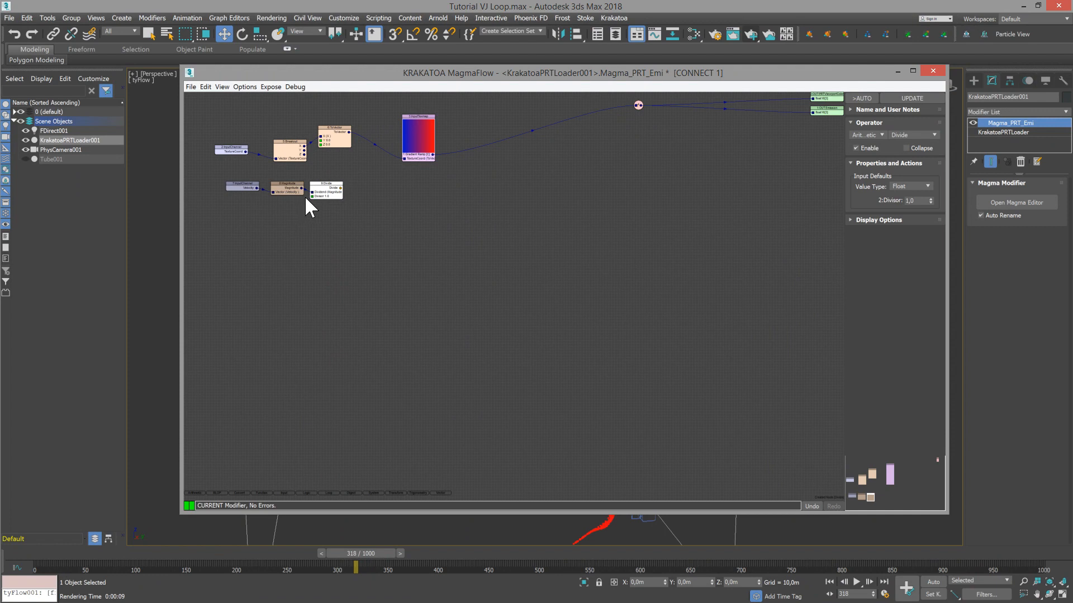
{"action": "left_click_drag", "start_coordinate": [328, 187], "coordinate": [342, 187]}
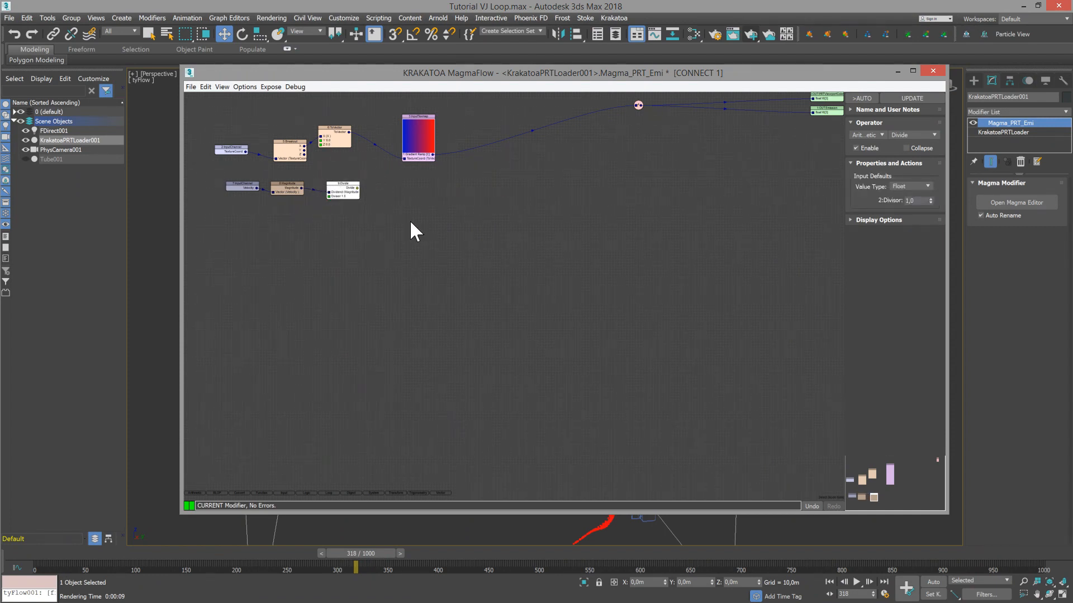
{"action": "left_click_drag", "start_coordinate": [345, 187], "coordinate": [342, 186]}
{"action": "left_click_drag", "start_coordinate": [920, 200], "coordinate": [833, 201]}
{"action": "type", "text": "3"}
{"action": "key", "text": "Return"}
Step: Insert a Multiply node after the gradient map, connect the Divide result as its right value, and close the flow editor
{"action": "left_click", "coordinate": [530, 131]}
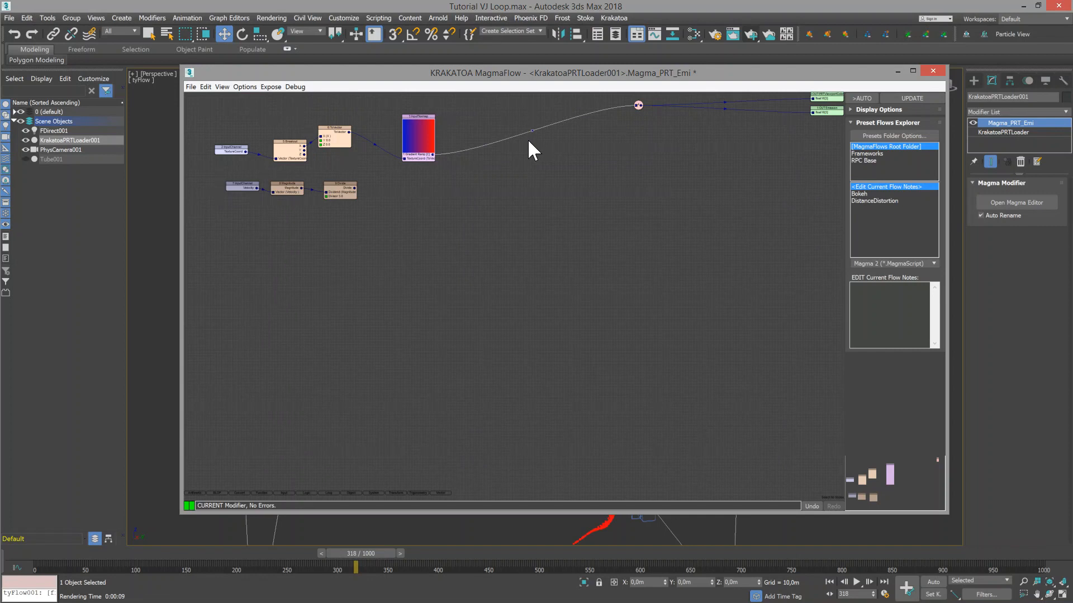
{"action": "right_click", "coordinate": [529, 141]}
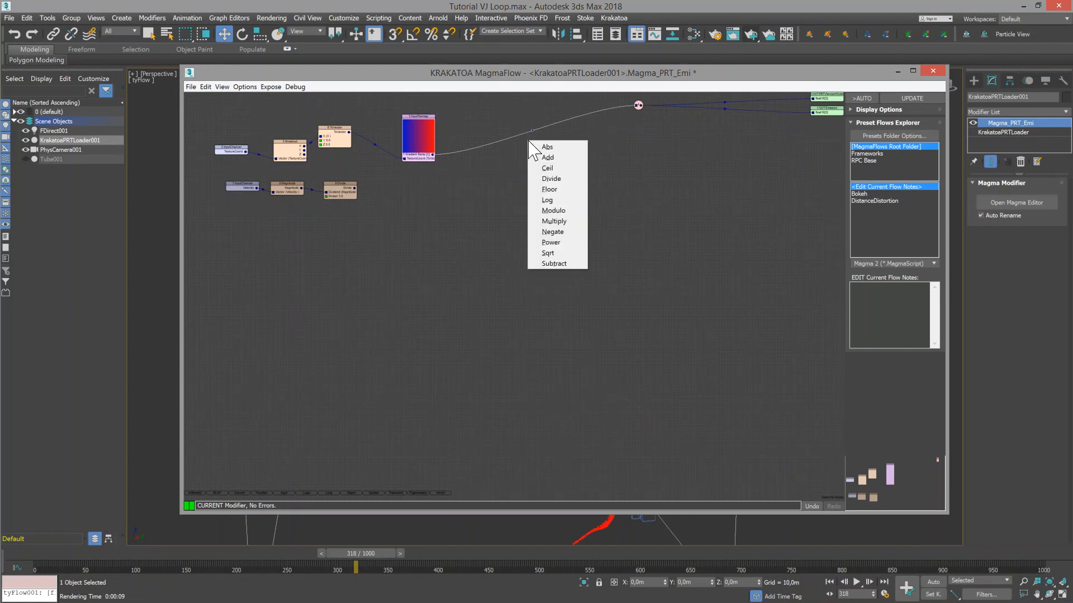
{"action": "left_click", "coordinate": [565, 221]}
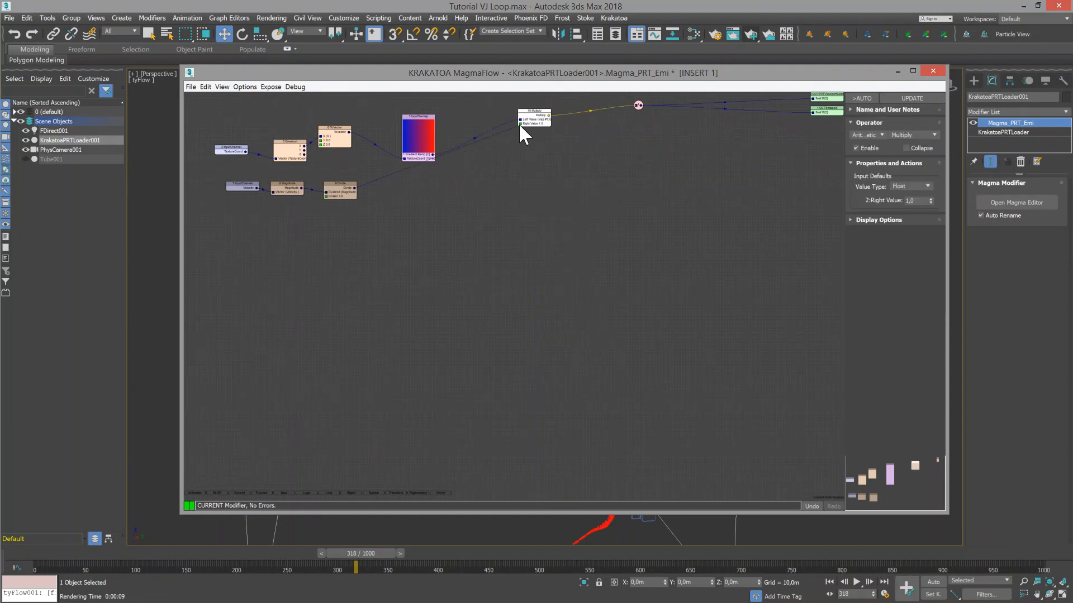
{"action": "left_click", "coordinate": [932, 71]}
Step: Render the perspective view to check the velocity-driven emission and close the frame window
{"action": "mouse_move", "coordinate": [510, 261]}
{"action": "middle_mouse_down", "text": "alt"}
{"action": "mouse_move", "coordinate": [548, 256]}
{"action": "mouse_move", "coordinate": [493, 265]}
{"action": "mouse_move", "coordinate": [555, 257]}
{"action": "mouse_move", "coordinate": [506, 267]}
{"action": "mouse_move", "coordinate": [477, 248]}
{"action": "mouse_move", "coordinate": [462, 259]}
{"action": "mouse_move", "coordinate": [547, 271]}
{"action": "mouse_move", "coordinate": [517, 254]}
{"action": "mouse_move", "coordinate": [546, 253]}
{"action": "mouse_move", "coordinate": [531, 266]}
{"action": "mouse_move", "coordinate": [508, 258]}
{"action": "mouse_move", "coordinate": [517, 249]}
{"action": "mouse_move", "coordinate": [528, 260]}
{"action": "mouse_move", "coordinate": [518, 266]}
{"action": "mouse_move", "coordinate": [510, 251]}
{"action": "mouse_move", "coordinate": [484, 277]}
{"action": "mouse_move", "coordinate": [516, 242]}
{"action": "mouse_move", "coordinate": [546, 232]}
{"action": "mouse_move", "coordinate": [486, 261]}
{"action": "mouse_move", "coordinate": [510, 256]}
{"action": "middle_mouse_up", "text": "alt"}
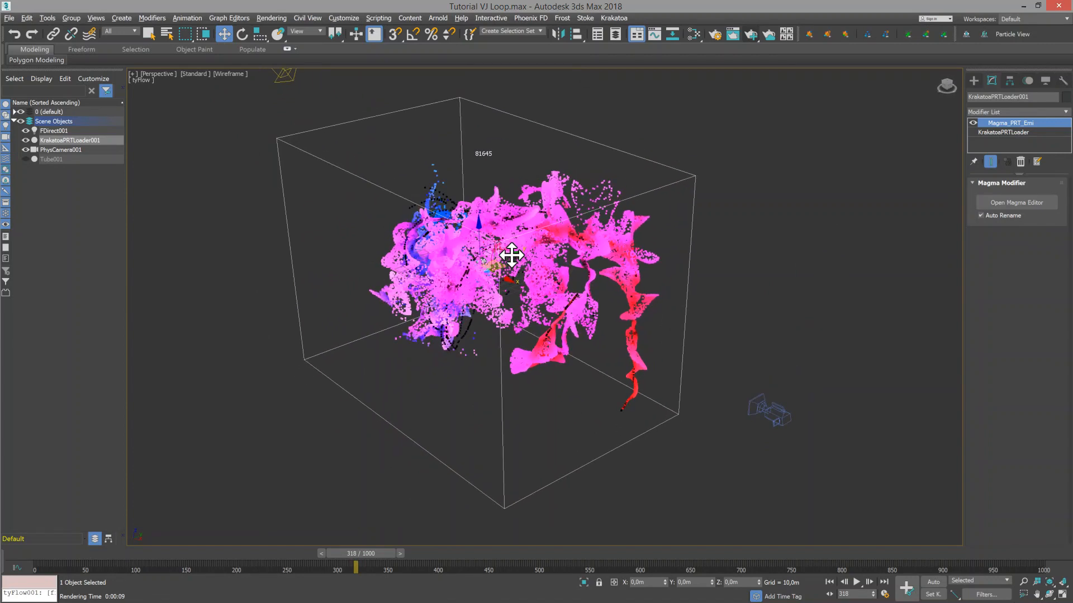
{"action": "left_click", "coordinate": [751, 32]}
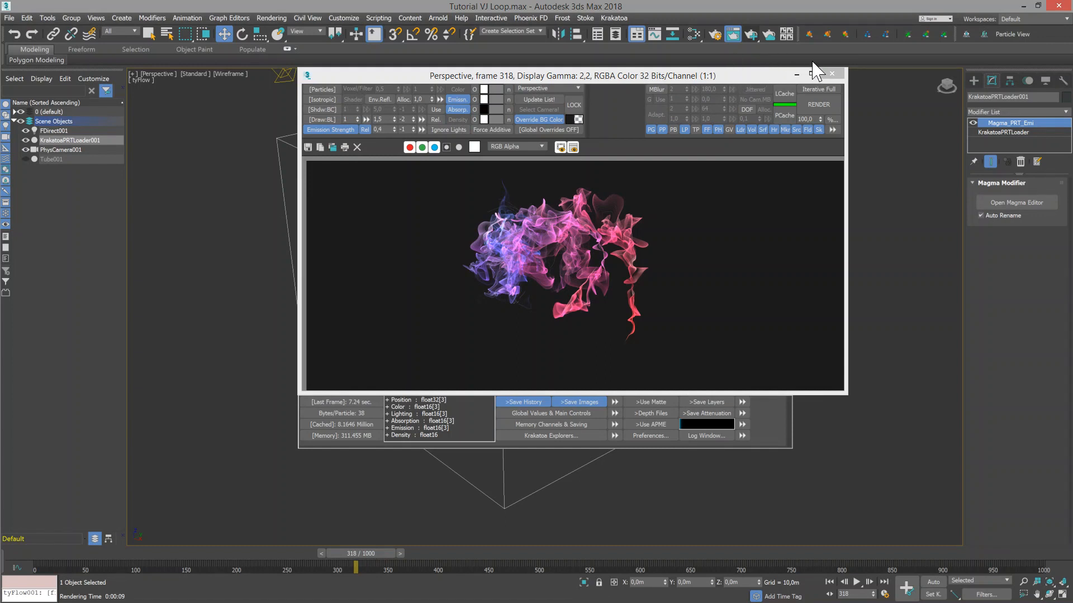
{"action": "left_click", "coordinate": [832, 73]}
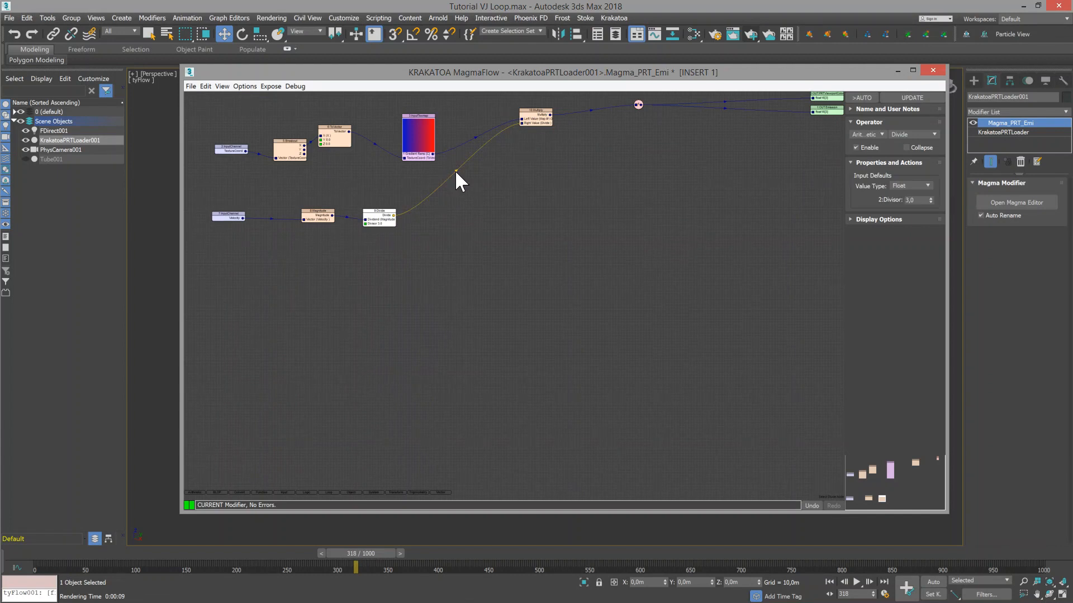
Step: Insert a Power node with exponent 2 between the Divide and Multiply nodes
{"action": "left_click", "coordinate": [455, 171]}
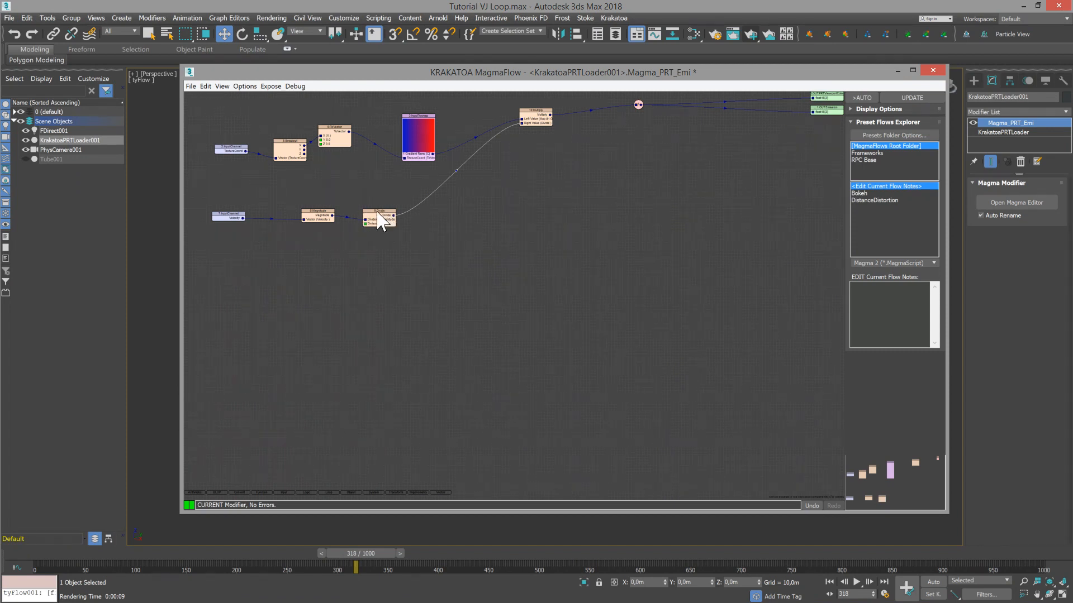
{"action": "key", "text": "a"}
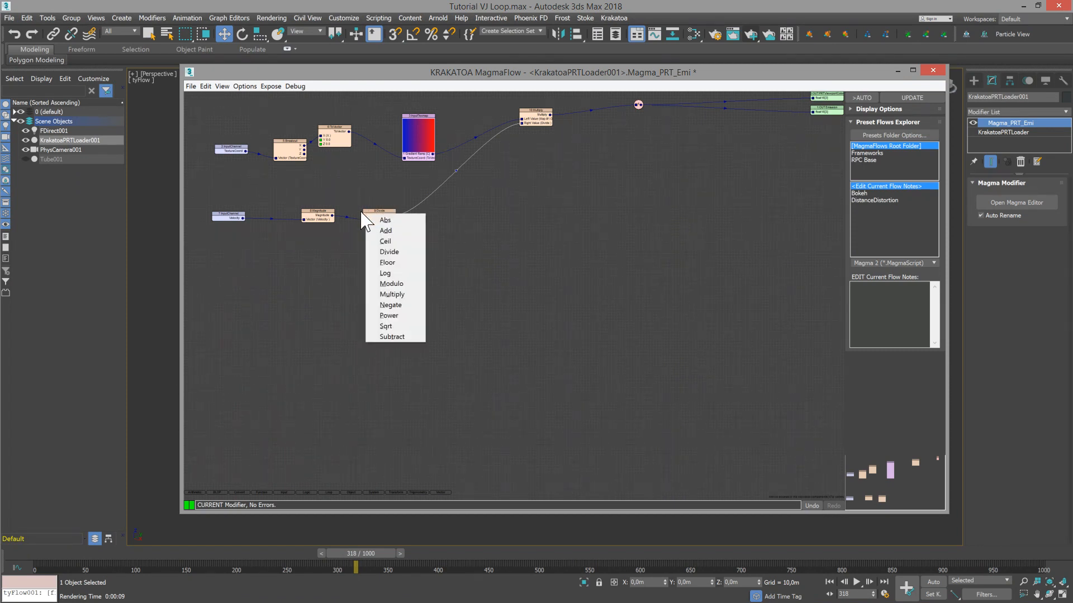
{"action": "key", "text": "p"}
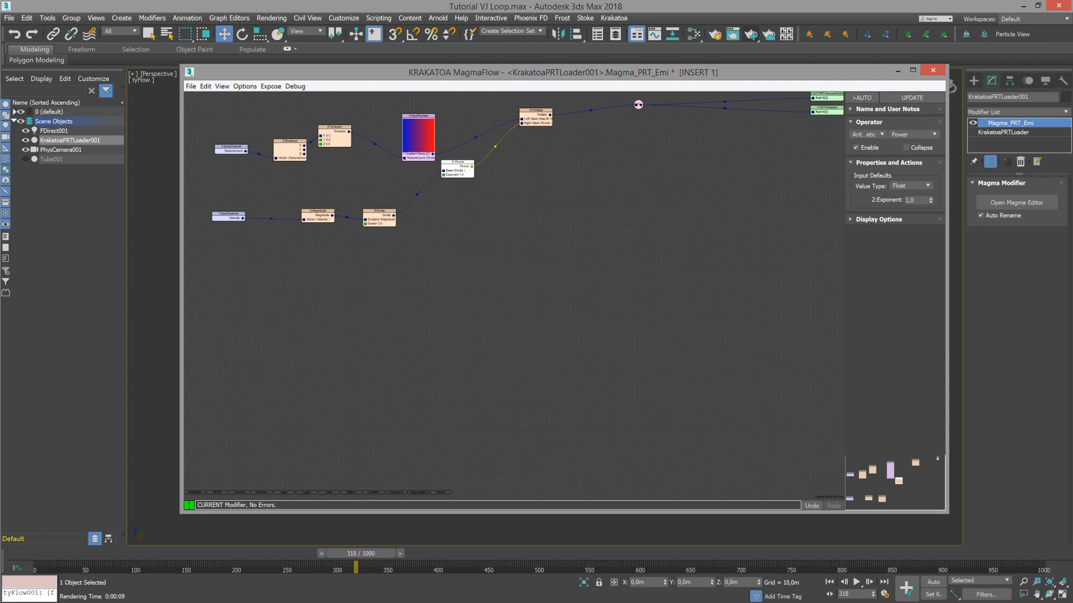
{"action": "left_click", "coordinate": [931, 198]}
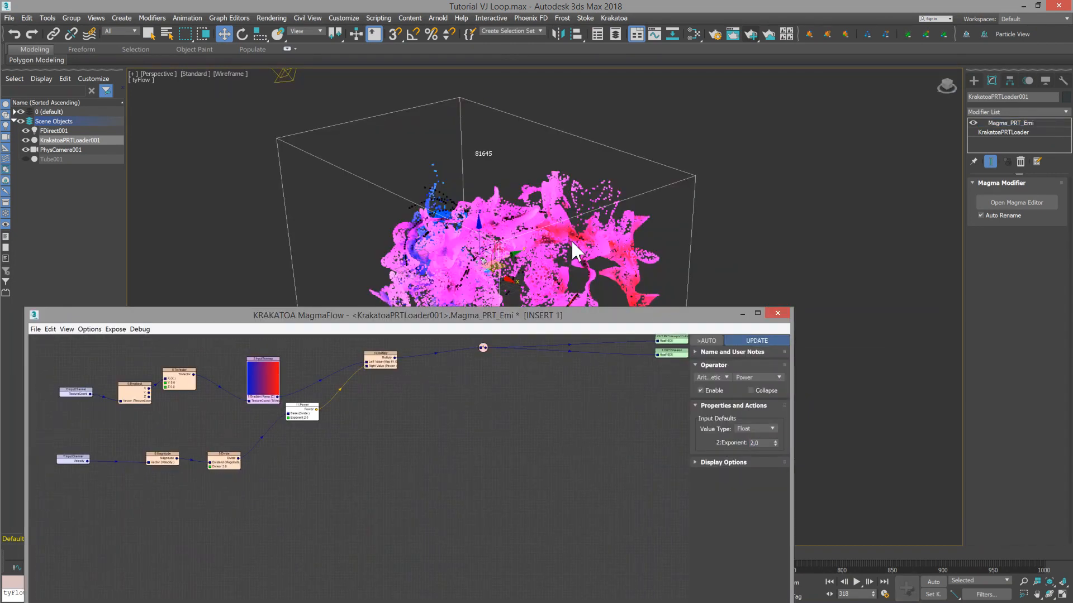
{"action": "left_click_drag", "start_coordinate": [606, 316], "coordinate": [688, 124]}
Step: Add an Age input channel below the Velocity branch of the flow
{"action": "left_click", "coordinate": [410, 324]}
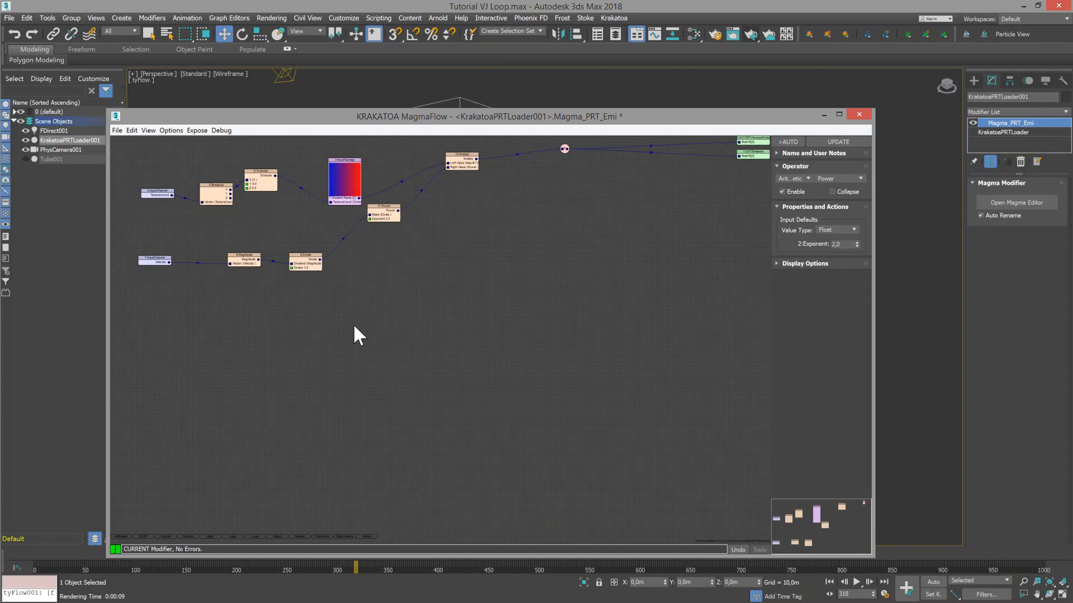
{"action": "key", "text": "i"}
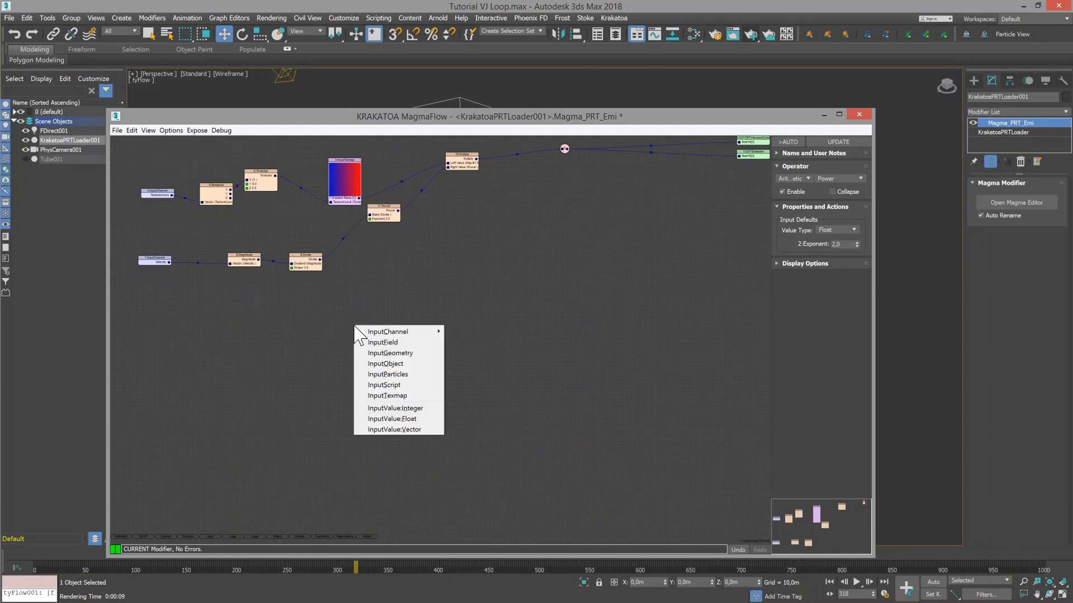
{"action": "mouse_move", "coordinate": [427, 334]}
{"action": "left_click", "coordinate": [474, 386]}
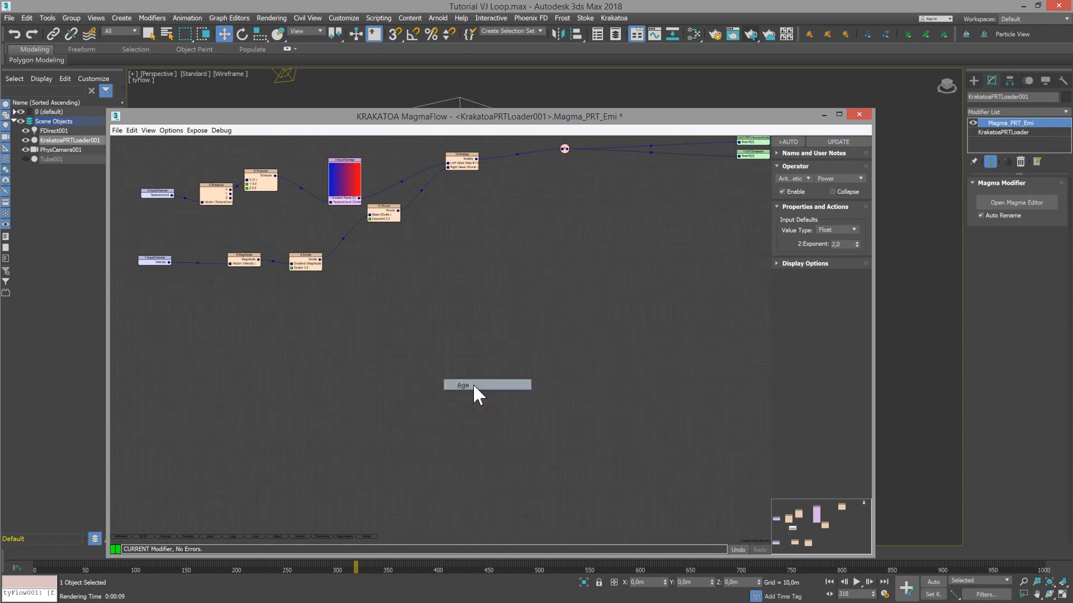
{"action": "left_click_drag", "start_coordinate": [235, 219], "coordinate": [250, 254]}
{"action": "left_click_drag", "start_coordinate": [250, 255], "coordinate": [251, 337]}
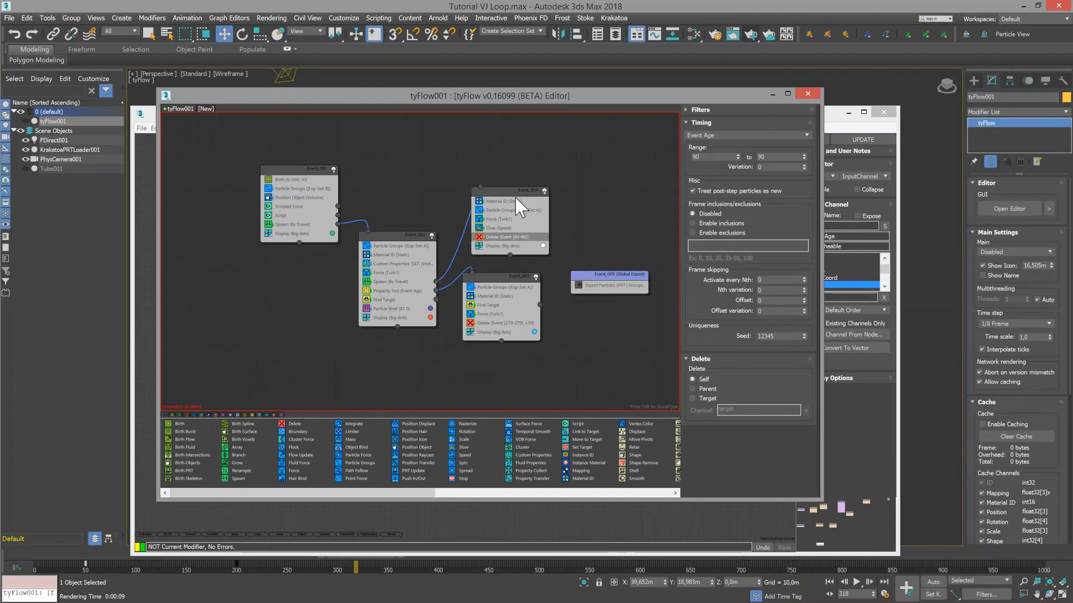
Step: Close the tyFlow editor and add a Divide node fed by the Age channel below the Velocity branch
{"action": "left_click_drag", "start_coordinate": [602, 99], "coordinate": [562, 56]}
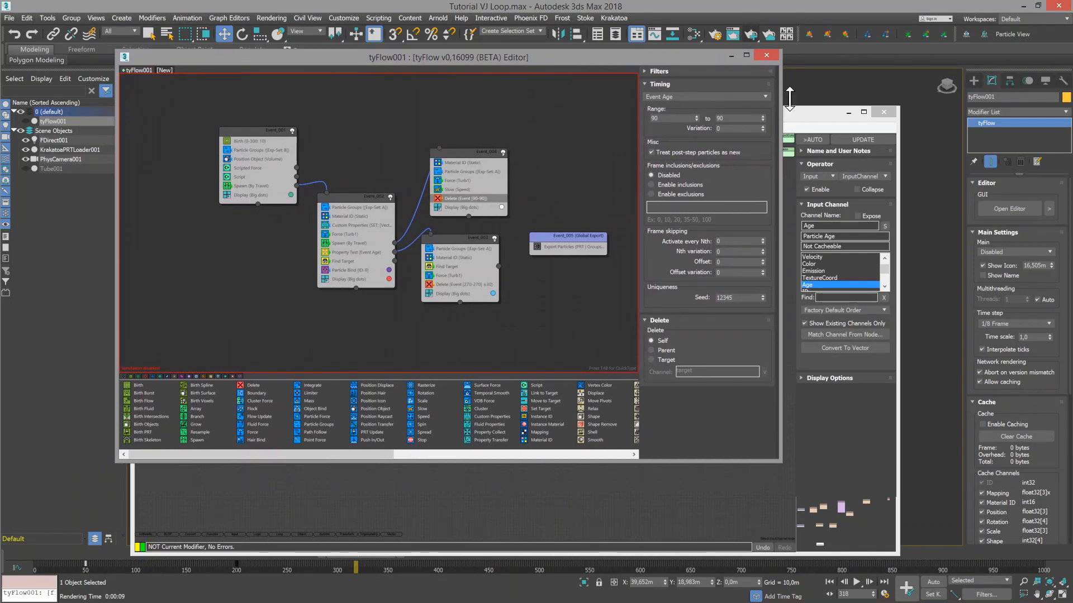
{"action": "left_click", "coordinate": [764, 55]}
{"action": "left_click_drag", "start_coordinate": [275, 341], "coordinate": [270, 339]}
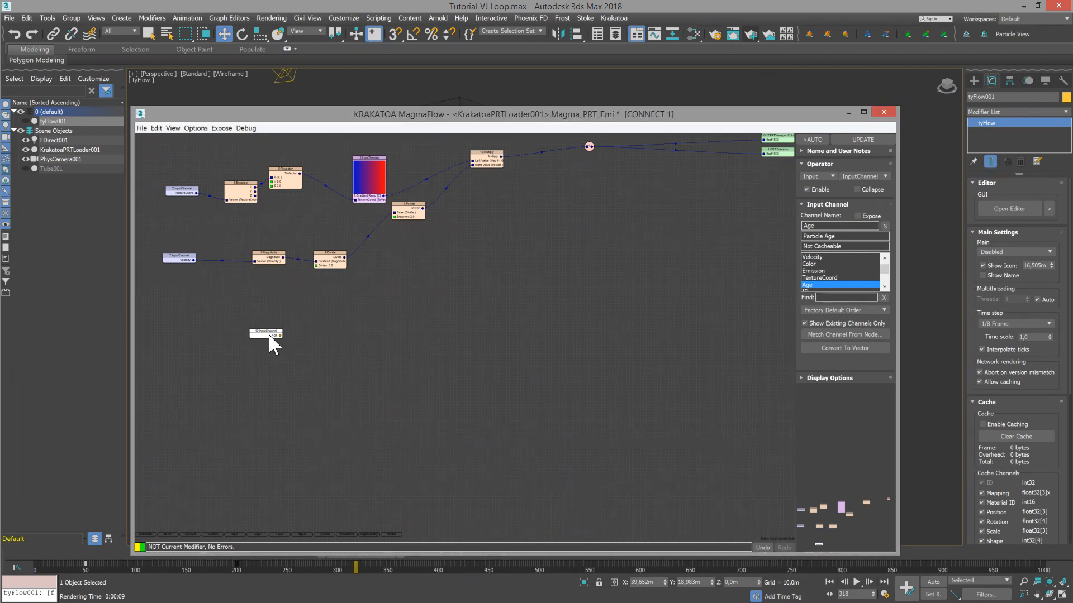
{"action": "key", "text": "slash"}
{"action": "left_click_drag", "start_coordinate": [306, 338], "coordinate": [337, 301]}
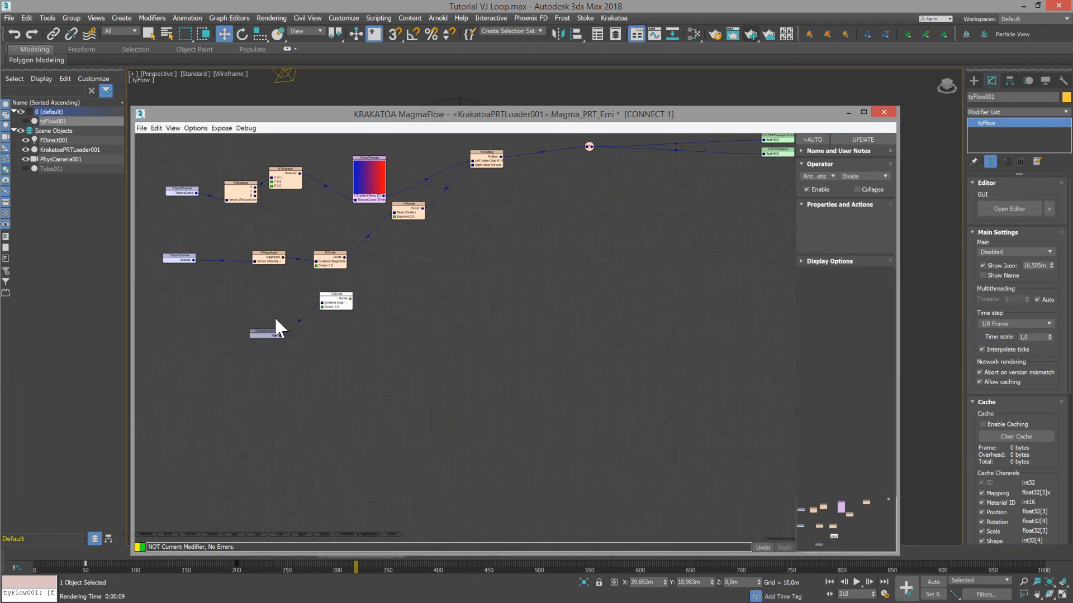
Step: Align the Age channel beside its Divide node and set that node's divisor to 3
{"action": "left_click_drag", "start_coordinate": [263, 337], "coordinate": [274, 300]}
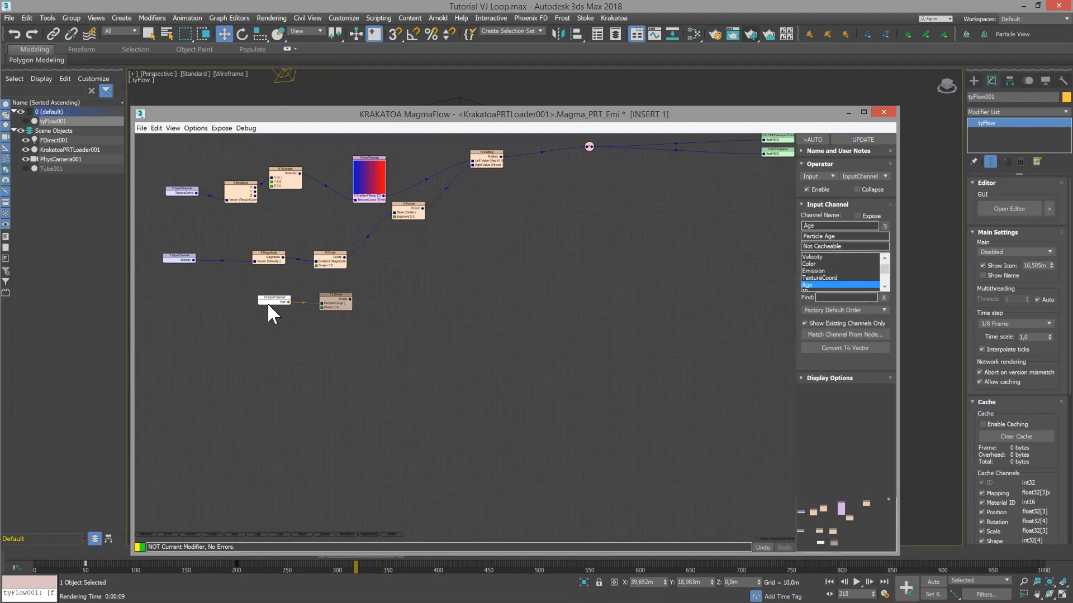
{"action": "left_click", "coordinate": [335, 302]}
{"action": "left_click_drag", "start_coordinate": [868, 240], "coordinate": [782, 239]}
{"action": "type", "text": "3"}
{"action": "left_click", "coordinate": [365, 285]}
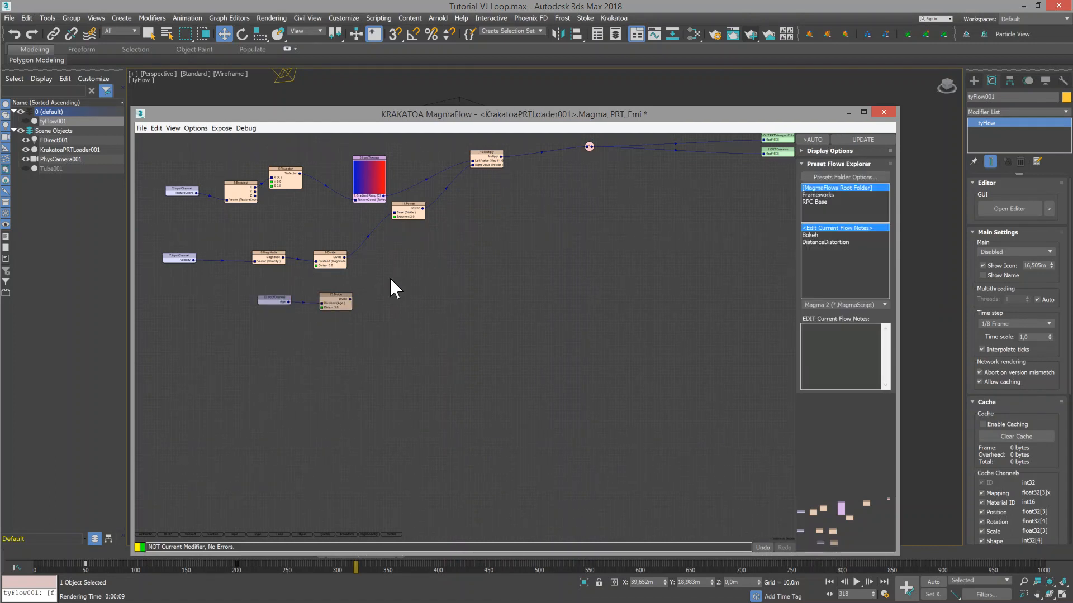
Step: Add a Subtract node that takes the age Divide result from 1, and feed it into a Clamp node
{"action": "key", "text": "minus"}
{"action": "left_click_drag", "start_coordinate": [254, 207], "coordinate": [405, 273]}
{"action": "right_click", "coordinate": [409, 268]}
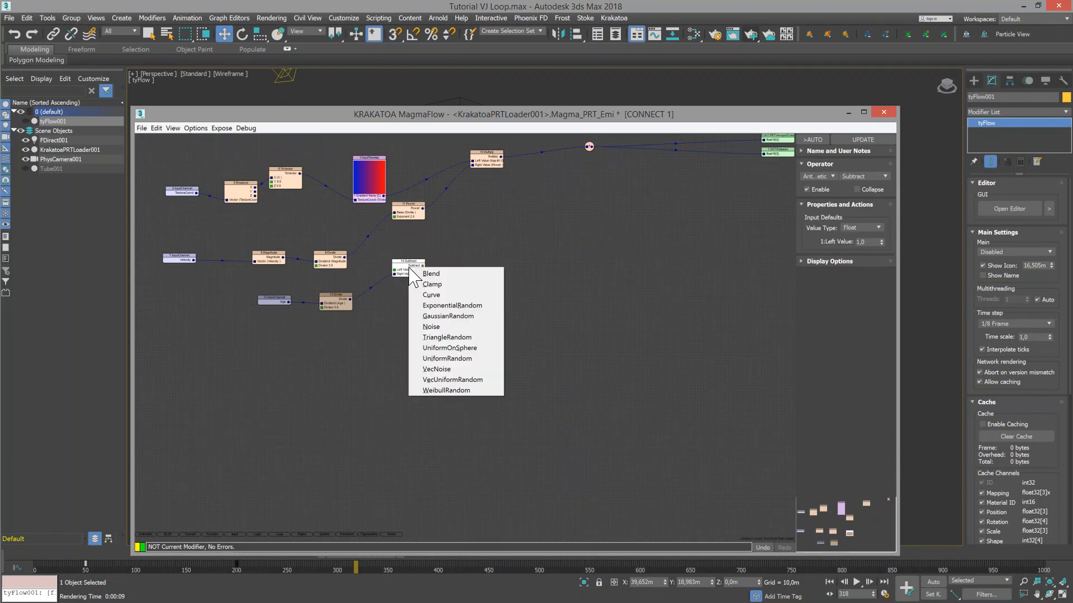
{"action": "left_click", "coordinate": [432, 284]}
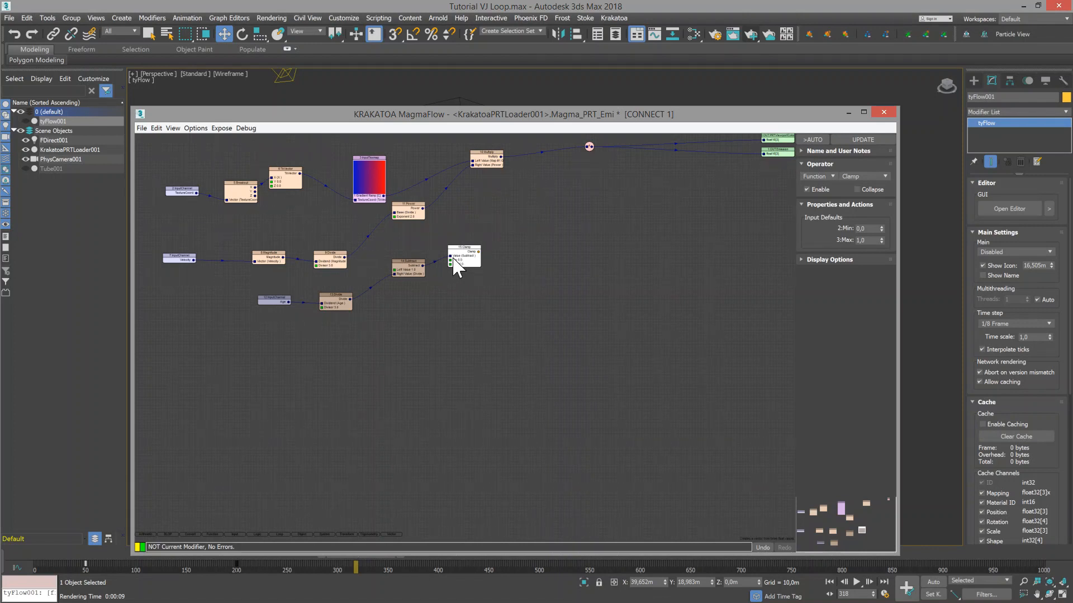
Step: Add a Power node after the Clamp node and set its exponent to 0,5
{"action": "right_click", "coordinate": [472, 253]}
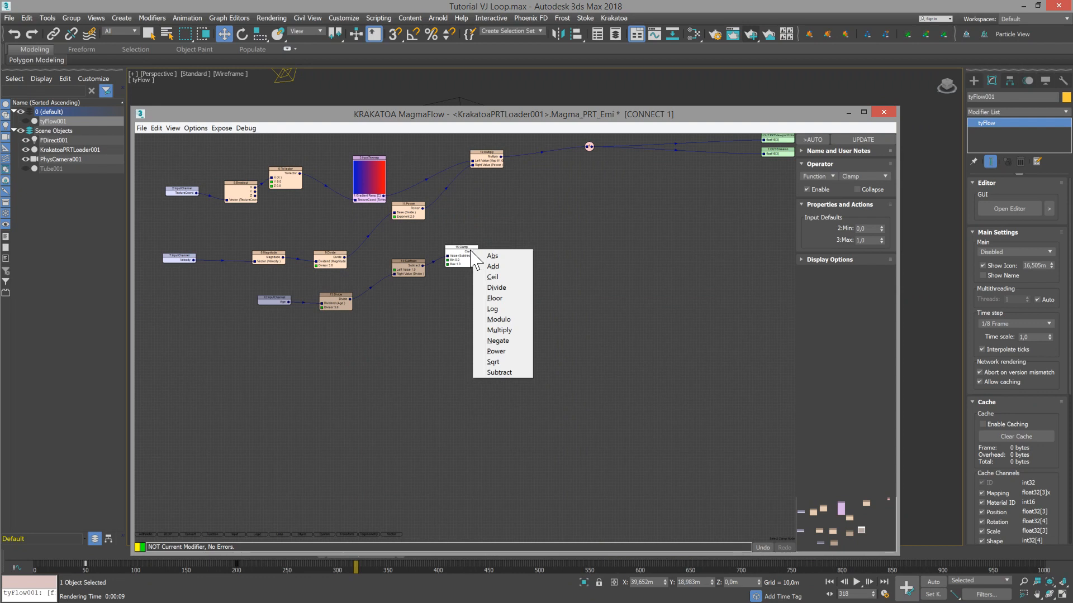
{"action": "left_click", "coordinate": [496, 352]}
{"action": "left_click_drag", "start_coordinate": [317, 182], "coordinate": [514, 245]}
{"action": "double_click", "coordinate": [865, 242]}
{"action": "type", "text": ",5"}
{"action": "key", "text": "Return"}
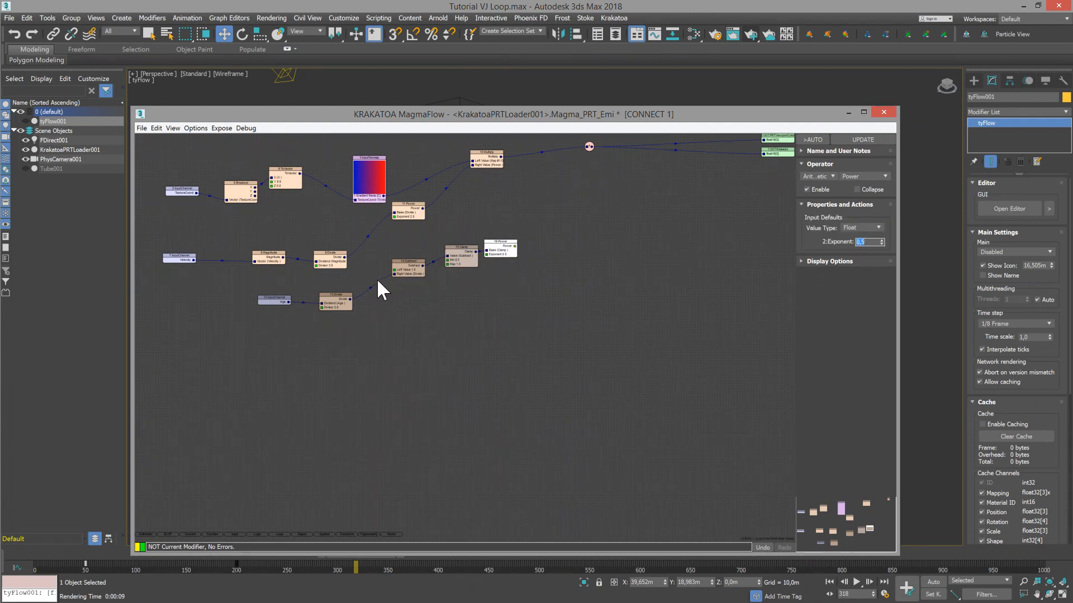
Step: Move the Divide, Subtract, Clamp and Power nodes of the Age branch into a tighter row
{"action": "left_click_drag", "start_coordinate": [337, 300], "coordinate": [329, 300]}
{"action": "left_click_drag", "start_coordinate": [401, 273], "coordinate": [372, 285]}
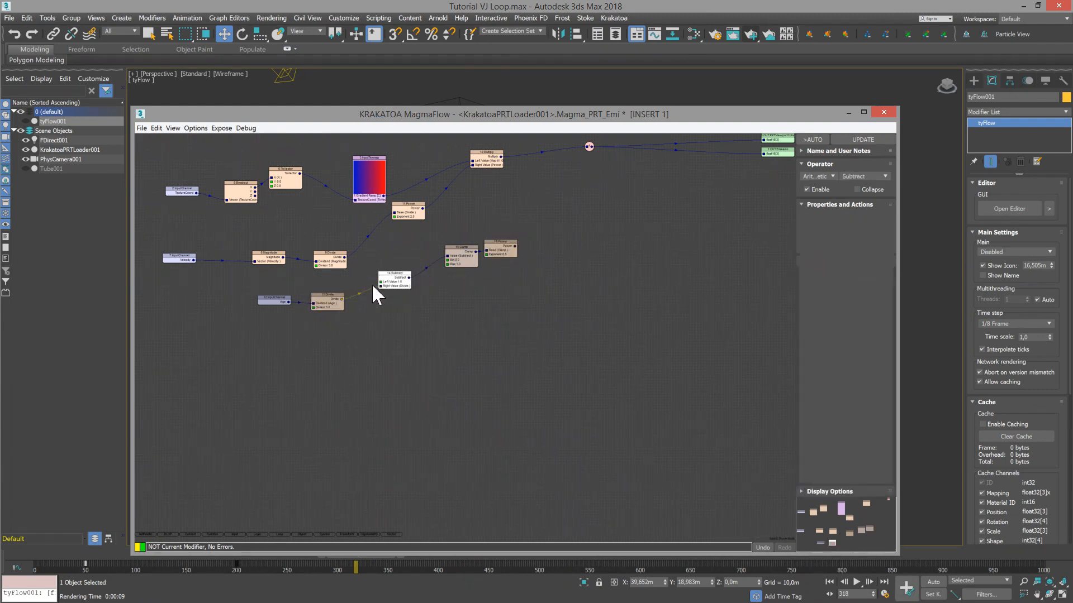
{"action": "left_click_drag", "start_coordinate": [461, 251], "coordinate": [439, 265]}
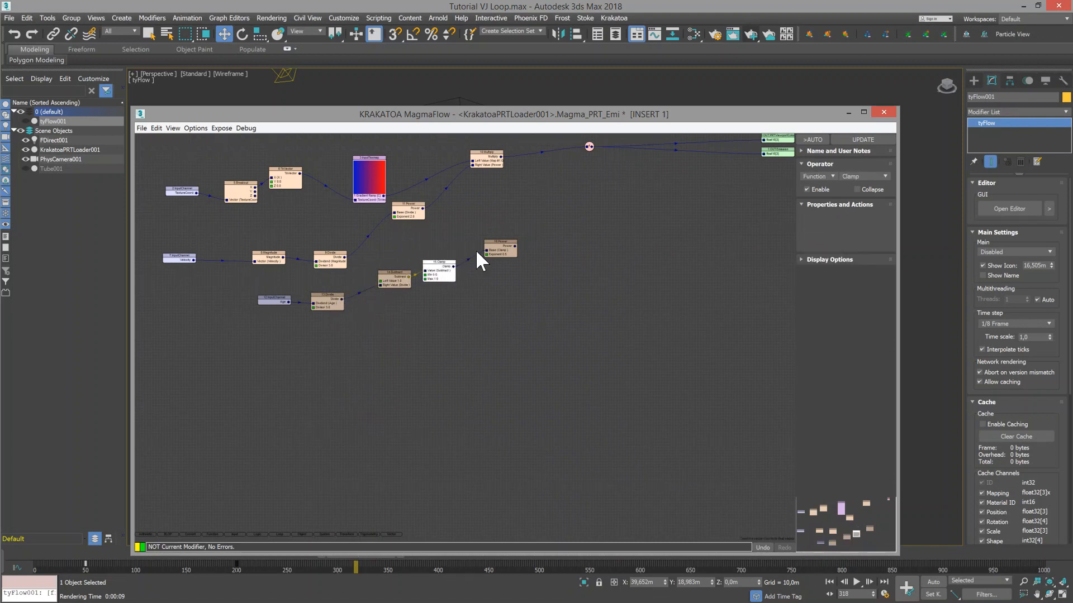
{"action": "left_click_drag", "start_coordinate": [505, 244], "coordinate": [481, 250]}
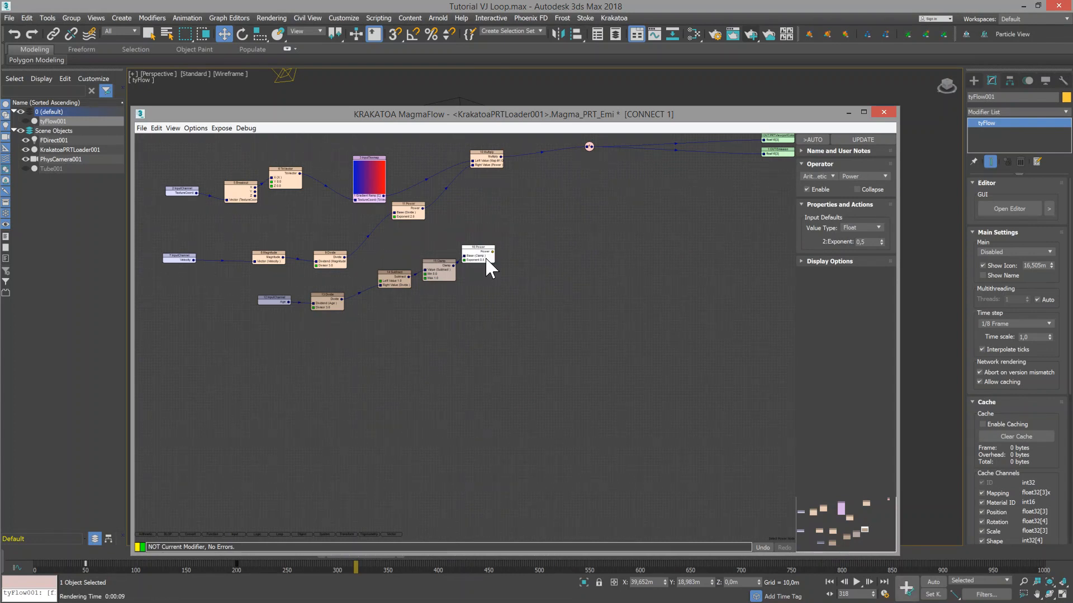
Step: Insert an Add node between the velocity Power and Multiply nodes, combining it with the age Power output
{"action": "left_click", "coordinate": [422, 210]}
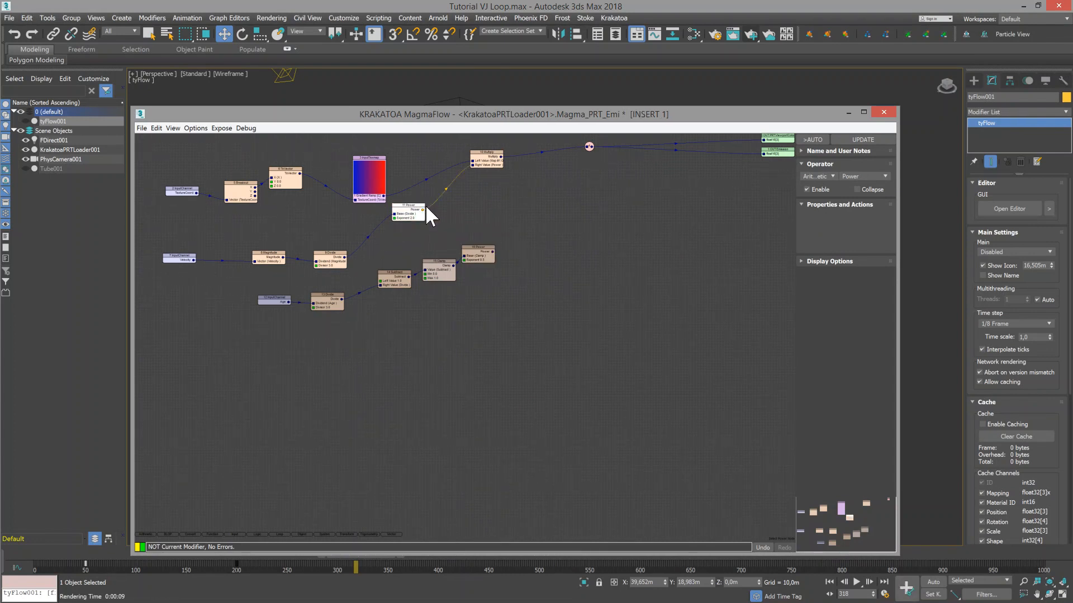
{"action": "left_click", "coordinate": [442, 192]}
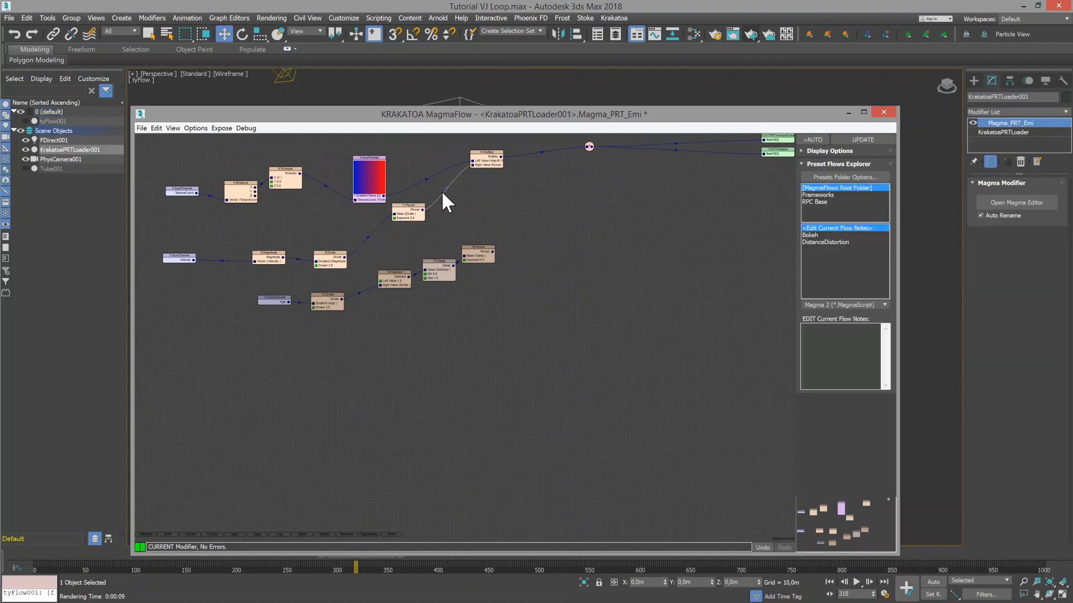
{"action": "key", "text": "a"}
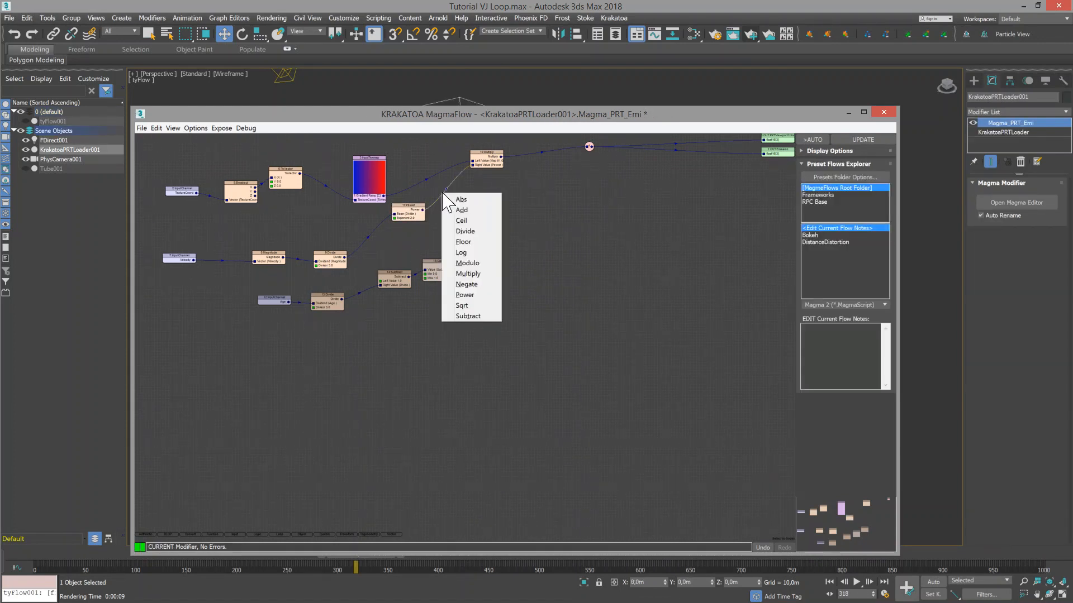
{"action": "left_click", "coordinate": [463, 210]}
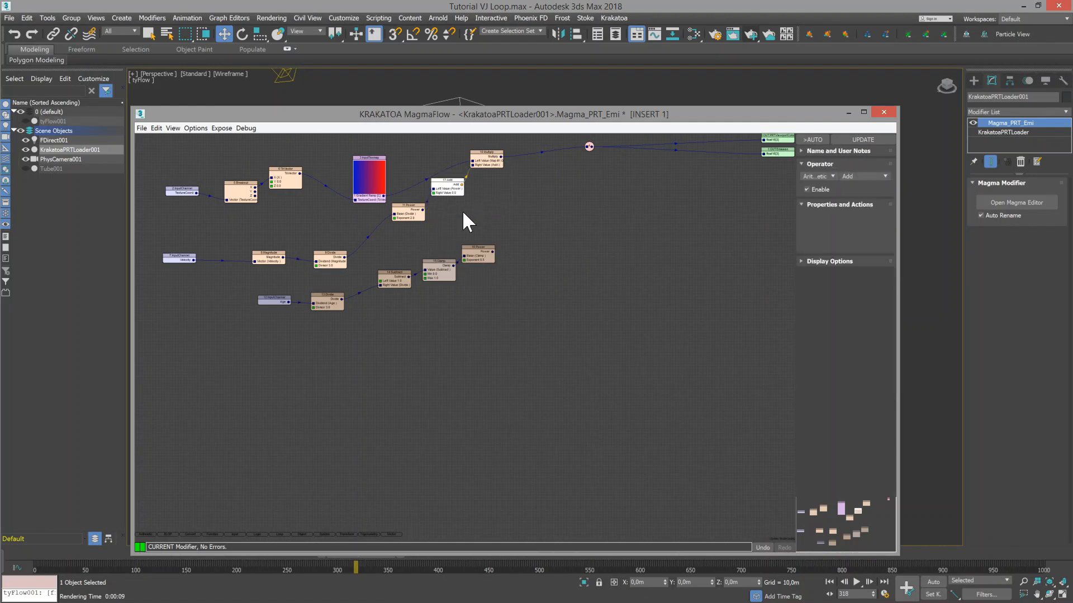
{"action": "left_click_drag", "start_coordinate": [441, 192], "coordinate": [521, 214]}
Step: Render the perspective view to check the combined velocity and age emission, and close the frame window
{"action": "left_click", "coordinate": [734, 121]}
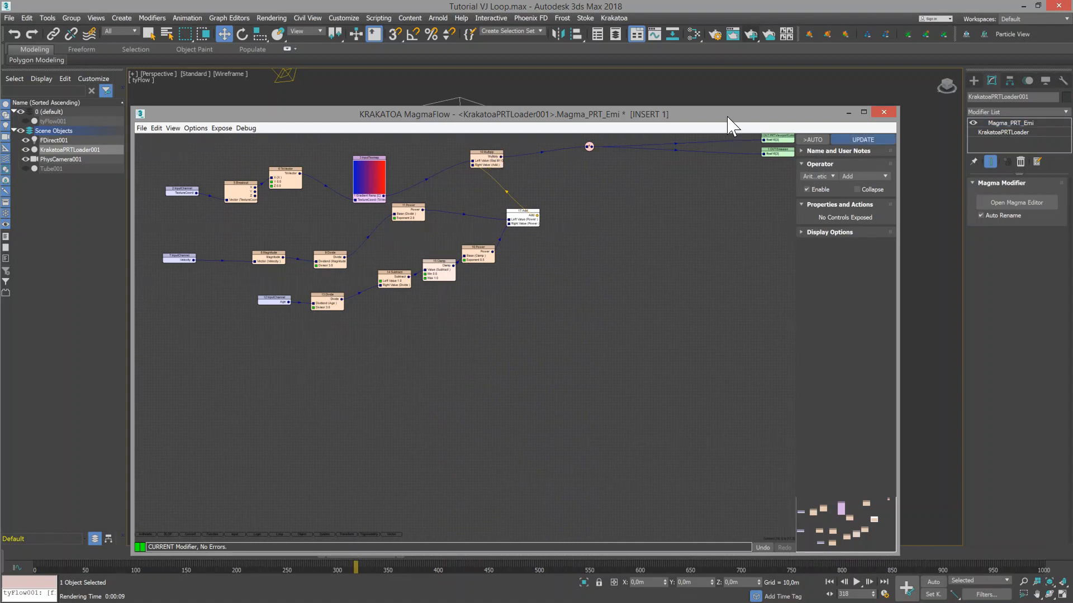
{"action": "left_click_drag", "start_coordinate": [728, 118], "coordinate": [759, 265]}
{"action": "left_click", "coordinate": [751, 35]}
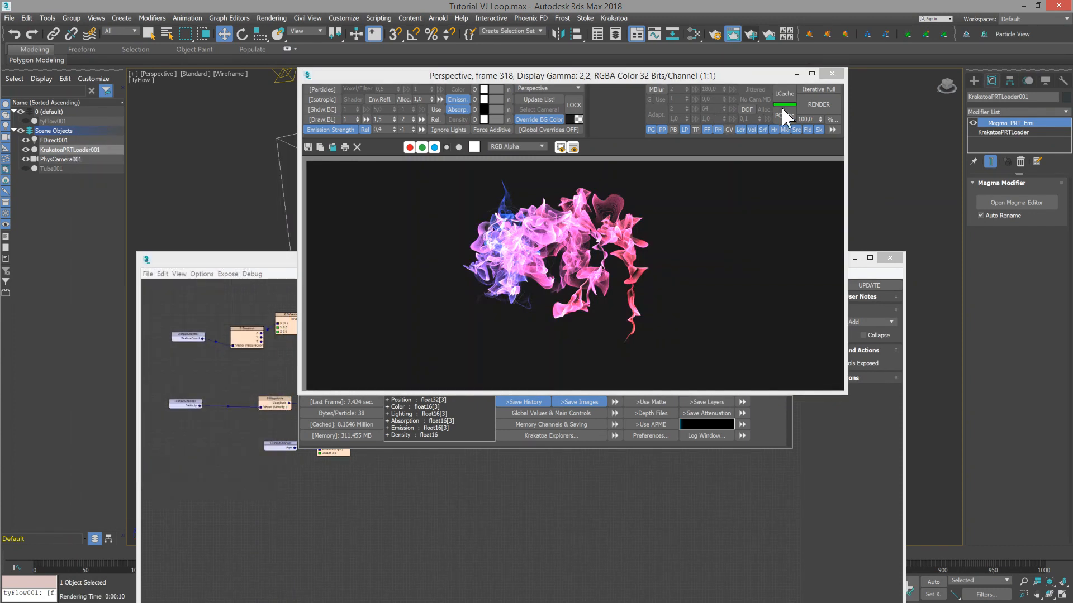
{"action": "left_click", "coordinate": [832, 74]}
Step: Insert a second Add node with right value 0,5 between the velocity Power node and the combining Add node
{"action": "left_click_drag", "start_coordinate": [703, 263], "coordinate": [729, 124]}
{"action": "left_click", "coordinate": [471, 229]}
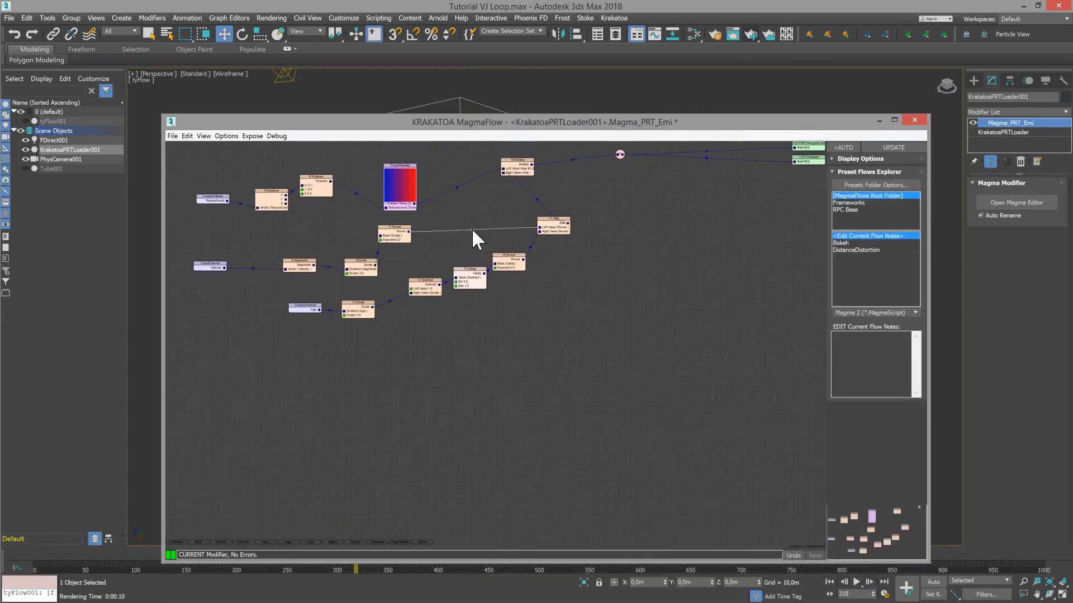
{"action": "key", "text": "a"}
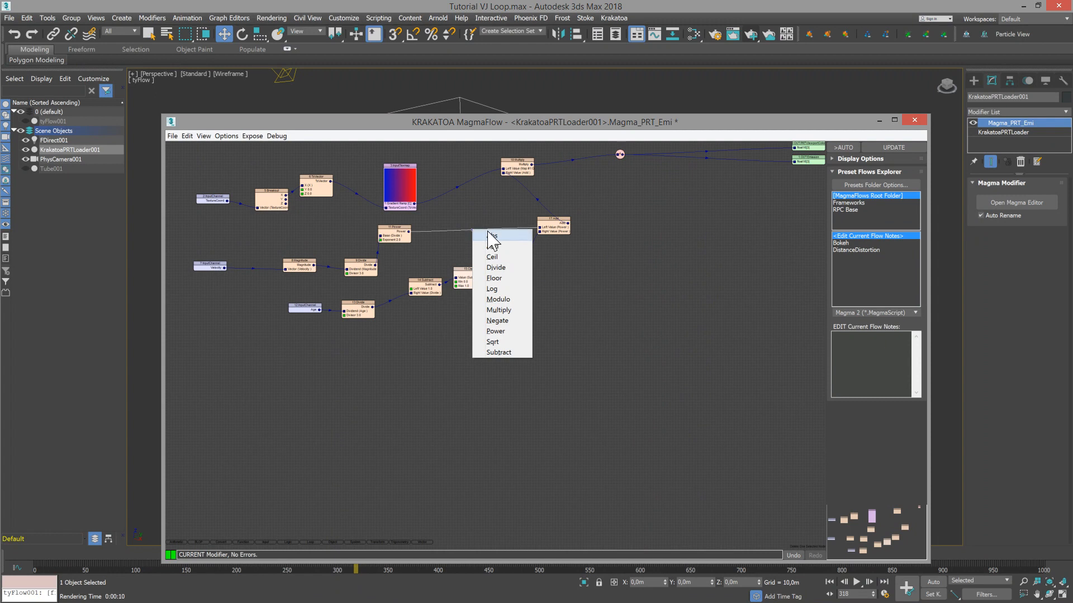
{"action": "left_click", "coordinate": [493, 246]}
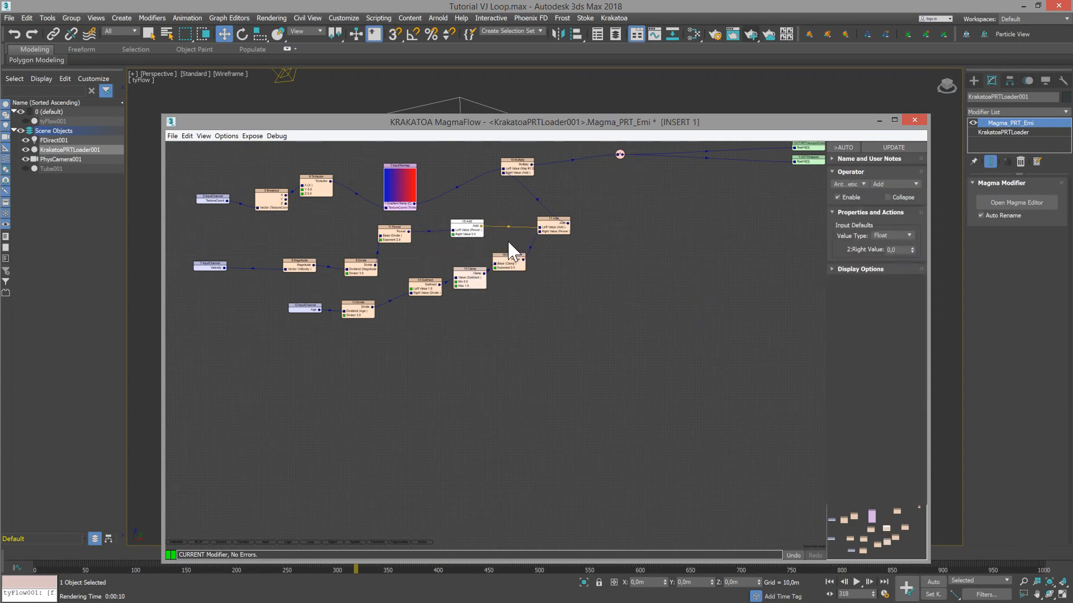
{"action": "double_click", "coordinate": [893, 250]}
{"action": "type", "text": "0,5"}
{"action": "key", "text": "Return"}
Step: Reposition the color Multiply node and the combining Add node to tidy the flow
{"action": "left_click_drag", "start_coordinate": [527, 172], "coordinate": [554, 176]}
{"action": "left_click_drag", "start_coordinate": [559, 232], "coordinate": [535, 231]}
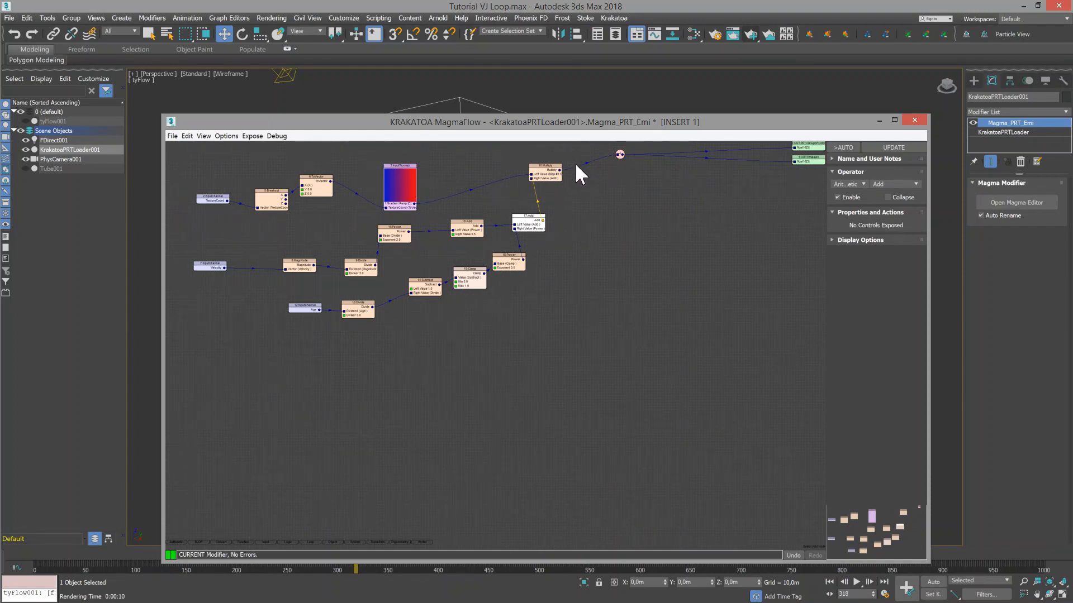
{"action": "left_click_drag", "start_coordinate": [558, 169], "coordinate": [555, 174]}
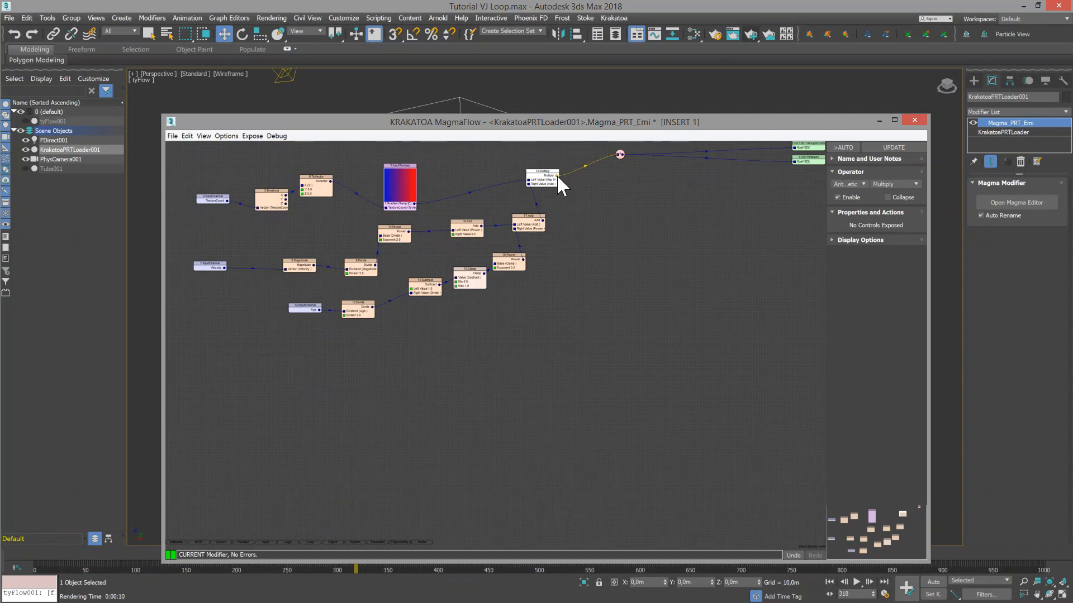
Step: Add another Multiply node between the color Multiply and the output junction, and change its right value
{"action": "left_click_drag", "start_coordinate": [607, 212], "coordinate": [608, 212]}
{"action": "mouse_move", "coordinate": [637, 220]}
{"action": "left_click", "coordinate": [709, 291]}
{"action": "left_click_drag", "start_coordinate": [899, 251], "coordinate": [850, 251]}
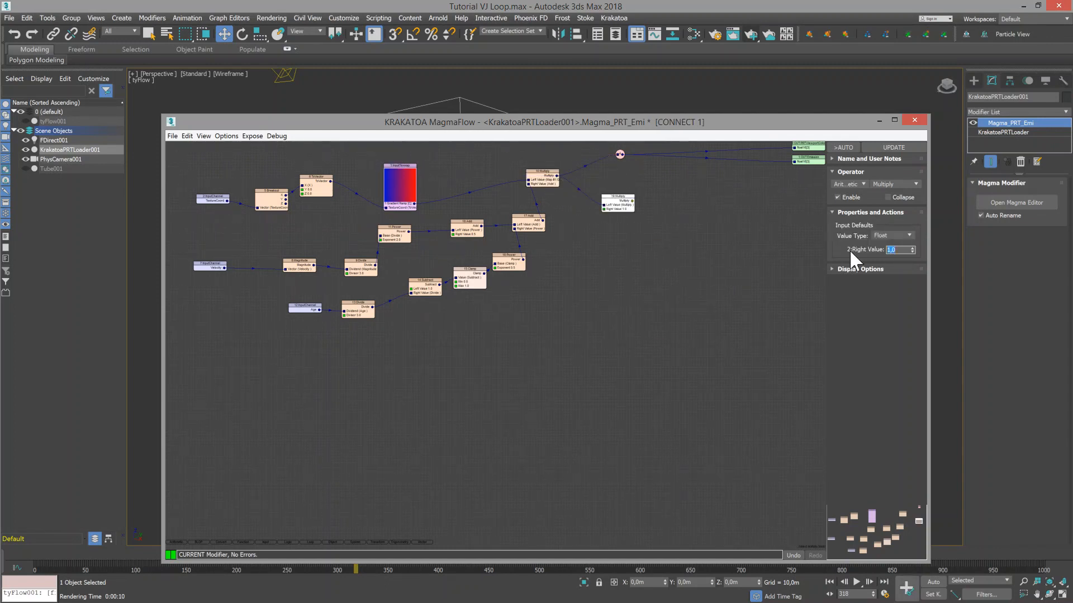
{"action": "key", "text": "BackSpace"}
{"action": "key", "text": "Return"}
Step: Switch the node combining the velocity and age branches to Multiply and render the perspective view to check it
{"action": "left_click", "coordinate": [519, 240]}
{"action": "left_click", "coordinate": [523, 219]}
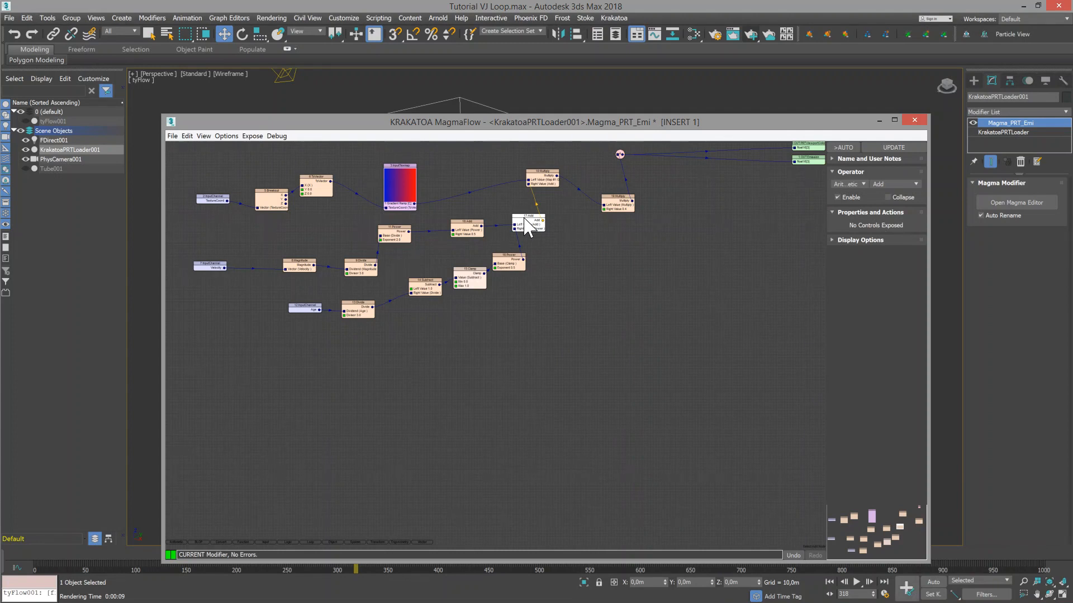
{"action": "left_click", "coordinate": [894, 184]}
{"action": "left_click", "coordinate": [880, 241]}
{"action": "left_click", "coordinate": [577, 300]}
{"action": "left_click", "coordinate": [749, 34]}
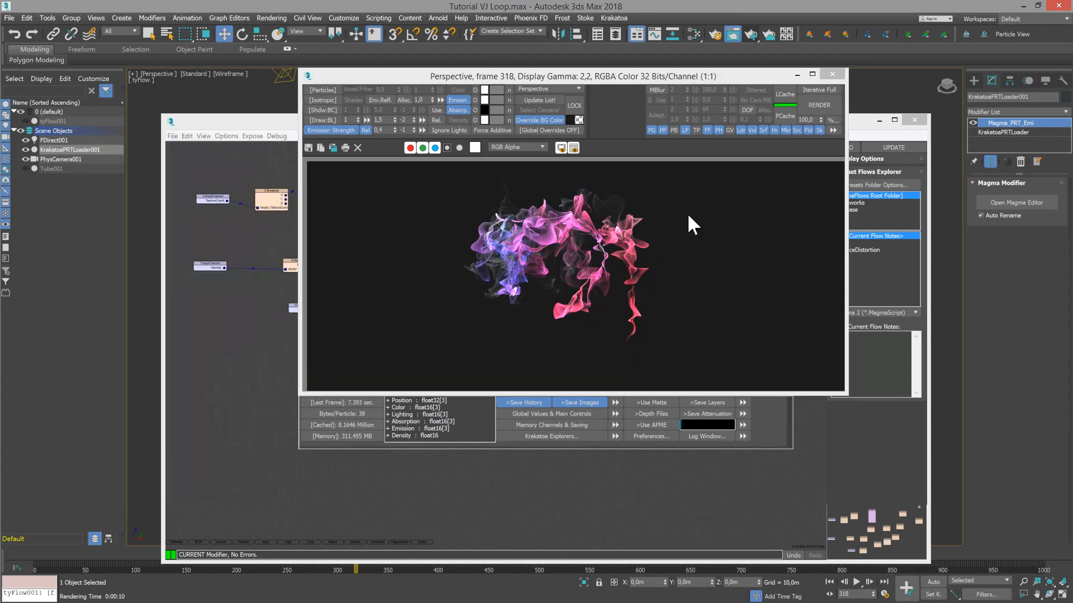
{"action": "left_click", "coordinate": [831, 74]}
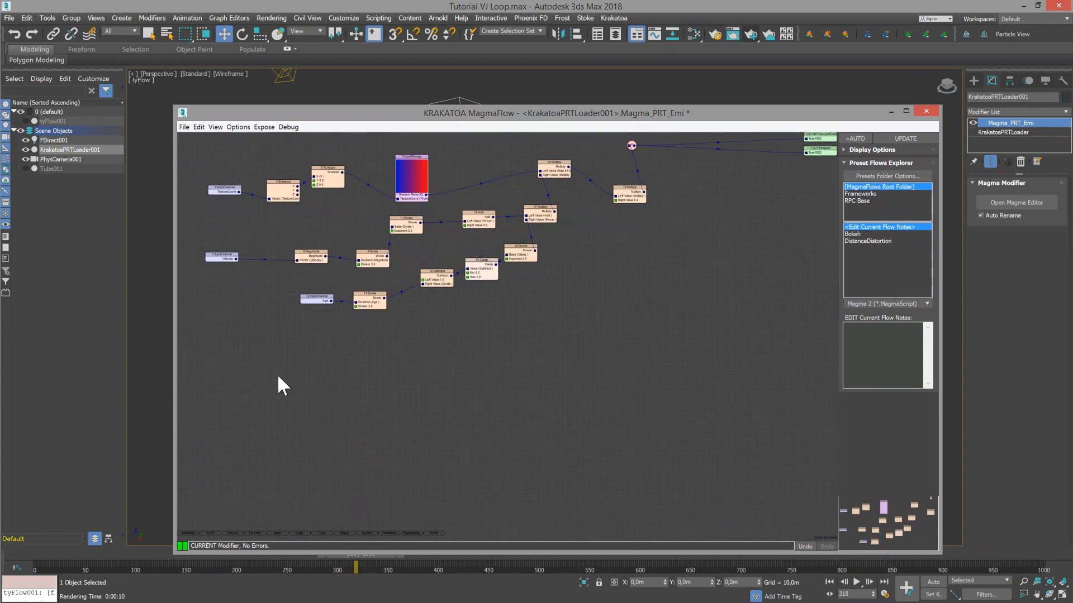
Step: Add an ID input channel in the empty area below the Age branch
{"action": "key", "text": "i"}
{"action": "mouse_move", "coordinate": [267, 434]}
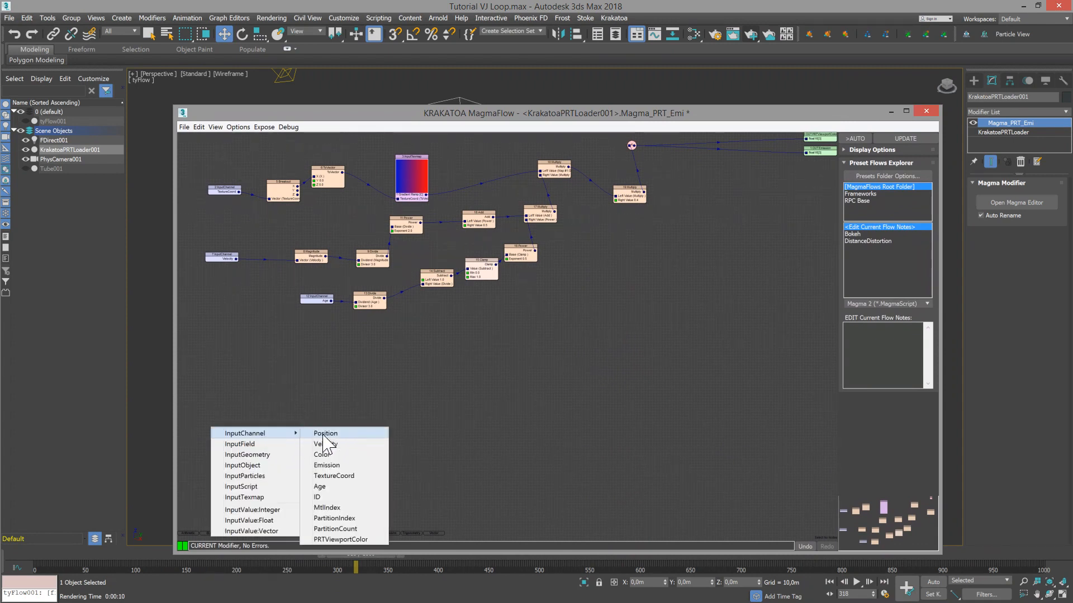
{"action": "left_click", "coordinate": [335, 497]}
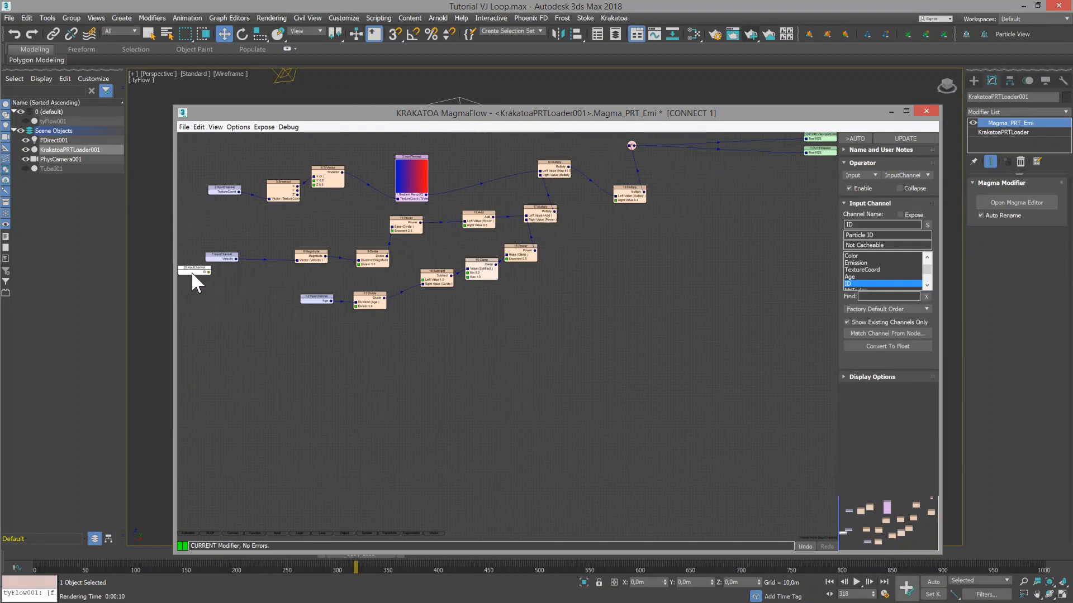
{"action": "left_click_drag", "start_coordinate": [193, 272], "coordinate": [209, 437]}
Step: Add a Modulo node fed by the ID channel and set its divisor to 300
{"action": "left_click_drag", "start_coordinate": [225, 438], "coordinate": [299, 387]}
{"action": "mouse_move", "coordinate": [361, 394]}
{"action": "left_click", "coordinate": [403, 453]}
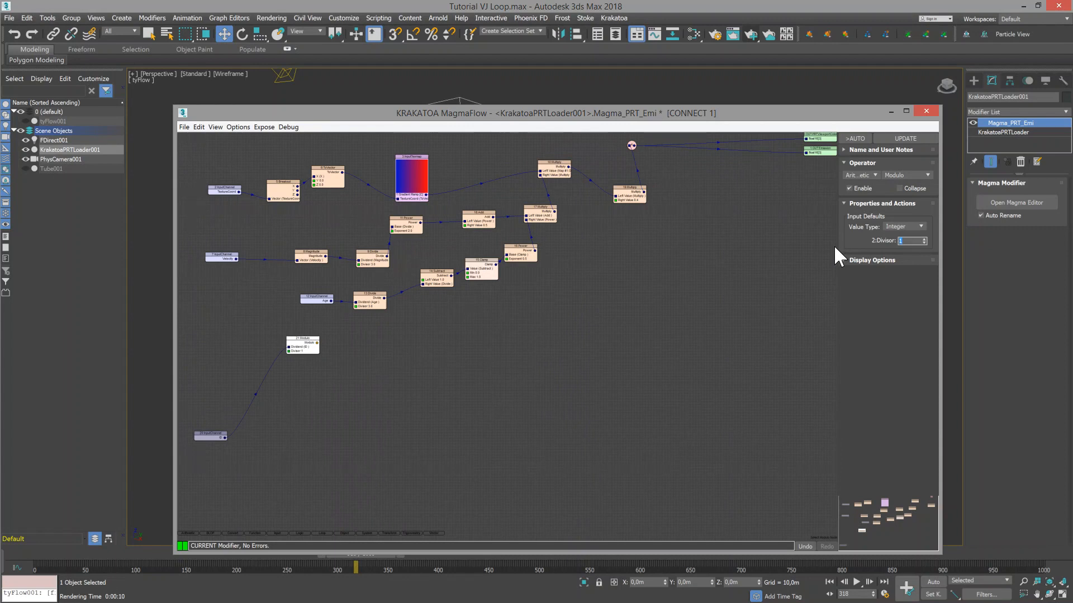
{"action": "type", "text": "300"}
{"action": "key", "text": "Return"}
Step: Add a UniformRandom node fed by the ID channel below the Modulo node, with a maximum value of 300
{"action": "left_click", "coordinate": [224, 437]}
{"action": "left_click_drag", "start_coordinate": [268, 422], "coordinate": [274, 403]}
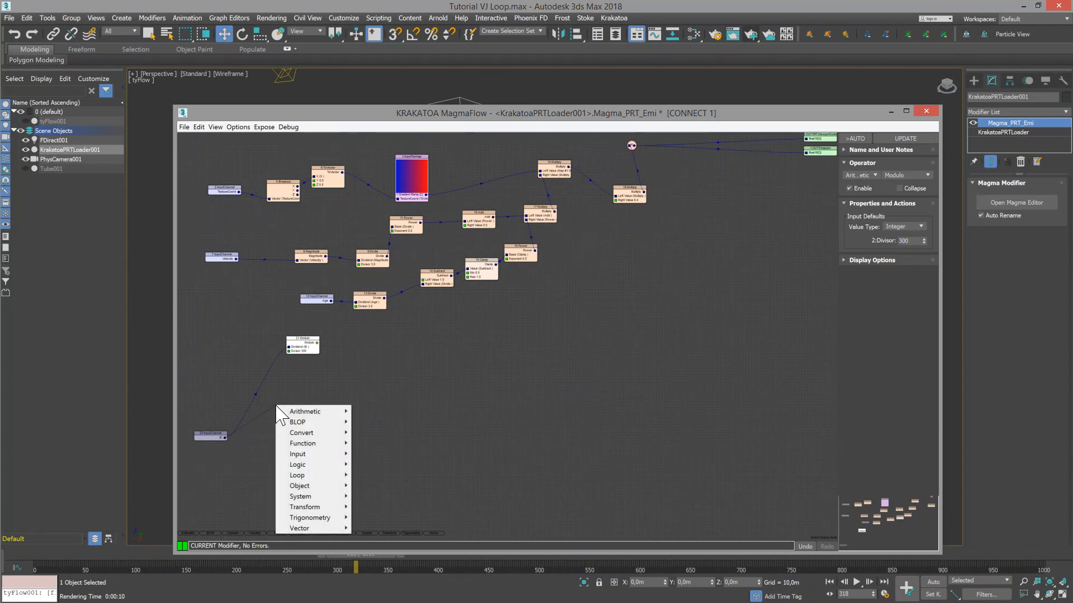
{"action": "mouse_move", "coordinate": [313, 443]}
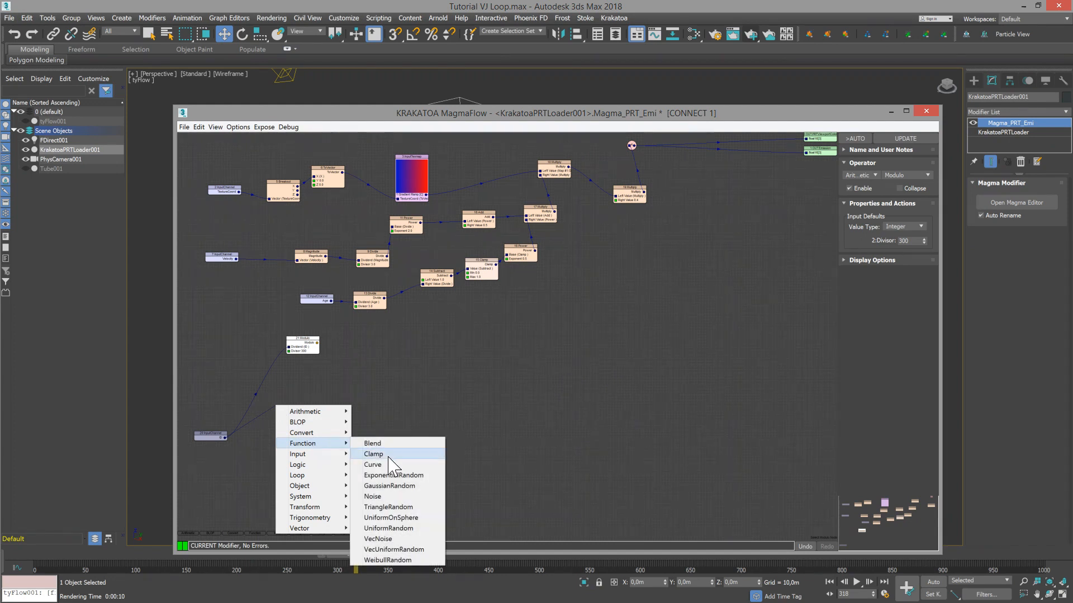
{"action": "left_click", "coordinate": [400, 529]}
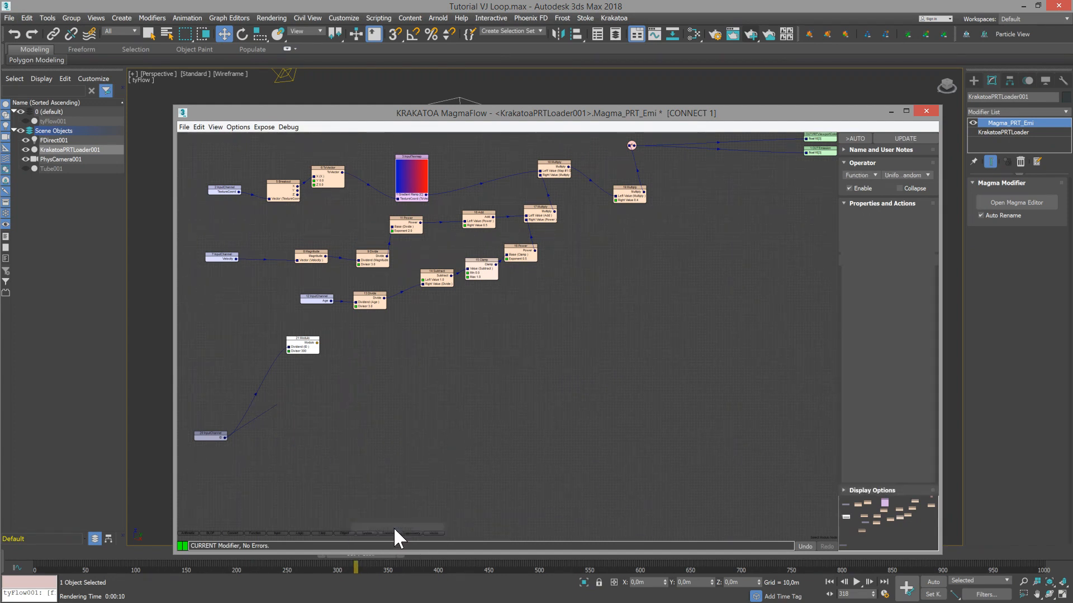
{"action": "left_click_drag", "start_coordinate": [311, 389], "coordinate": [296, 384]}
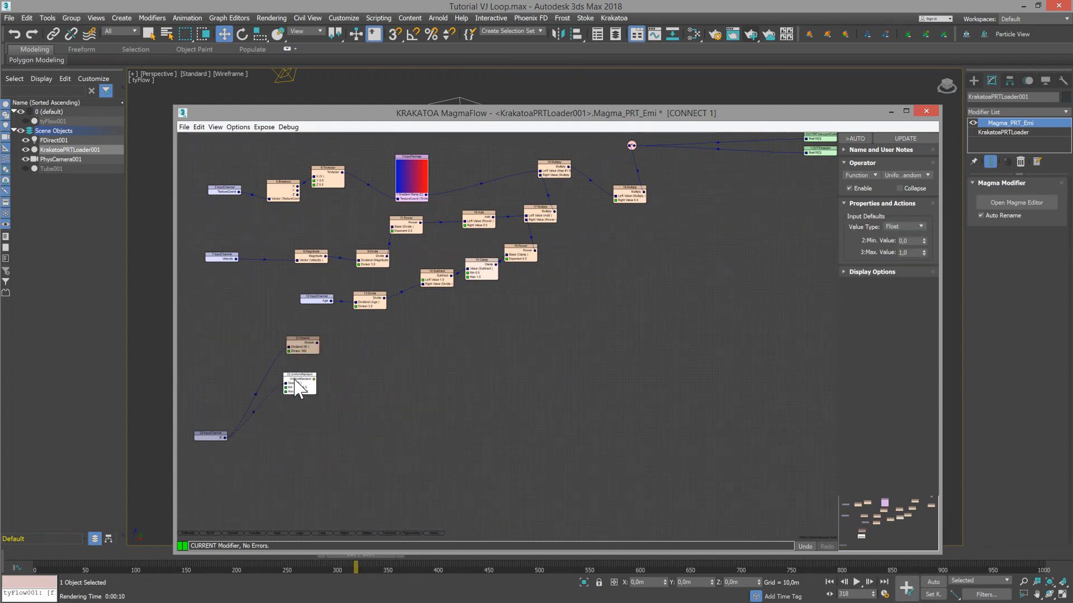
{"action": "left_click_drag", "start_coordinate": [911, 253], "coordinate": [839, 255]}
{"action": "type", "text": "300"}
{"action": "key", "text": "Return"}
Step: Convert the UniformRandom output to an integer with a ToInt node
{"action": "left_click", "coordinate": [327, 358]}
{"action": "left_click", "coordinate": [302, 380]}
{"action": "key", "text": "c"}
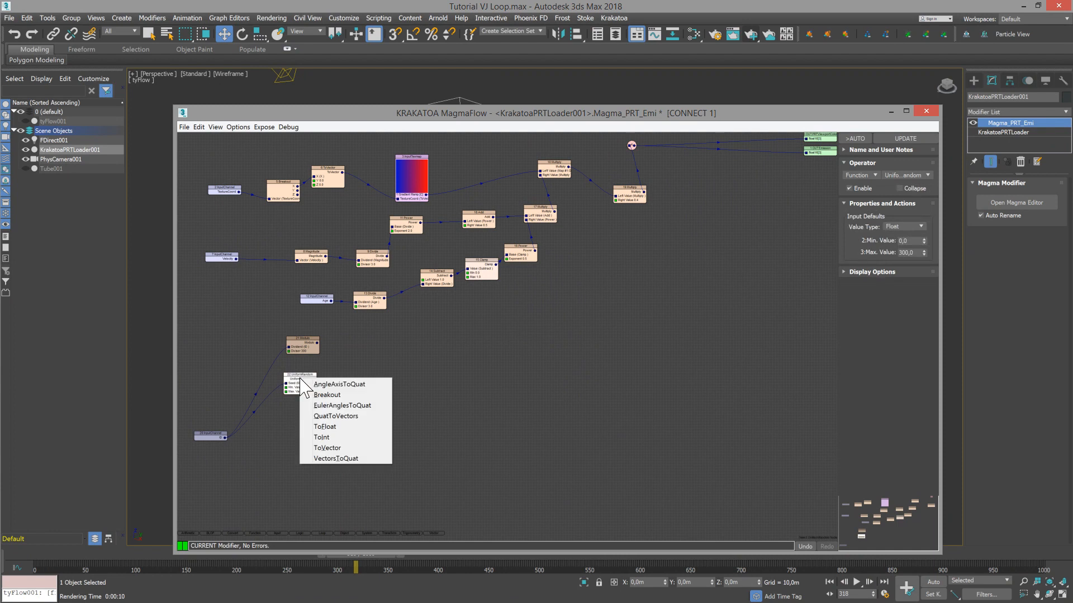
{"action": "key", "text": "i"}
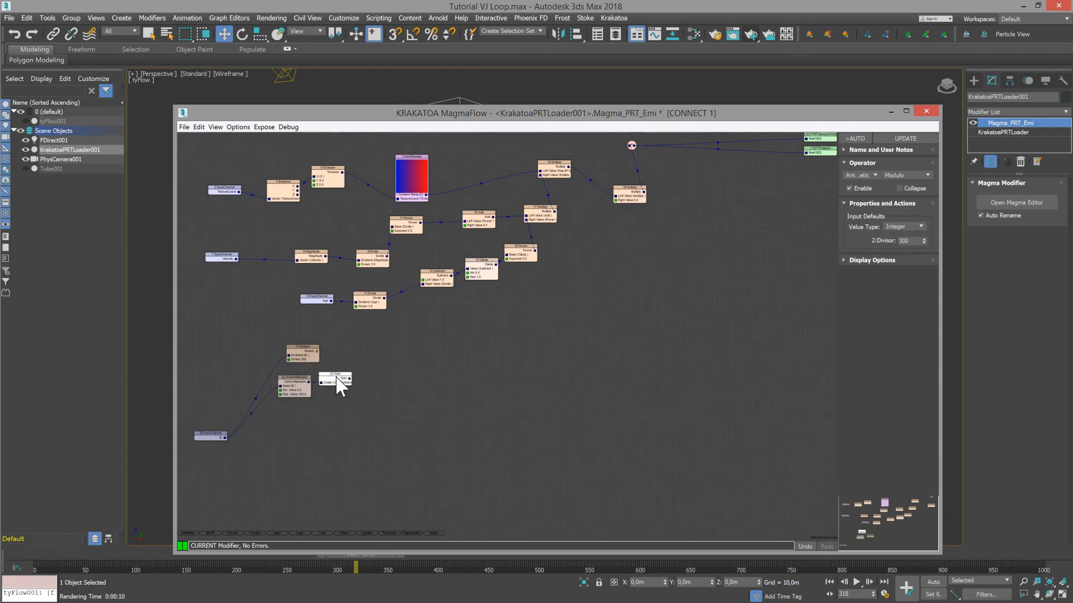
Step: Compare the Modulo output with the ToInt output in a new Equal logic node
{"action": "left_click", "coordinate": [312, 353]}
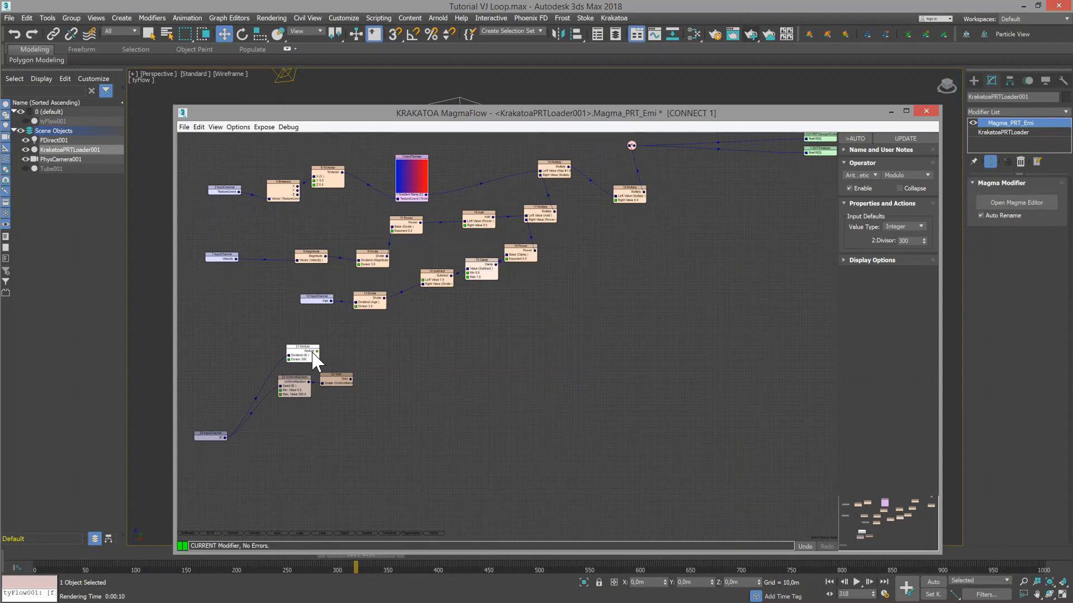
{"action": "key", "text": "l"}
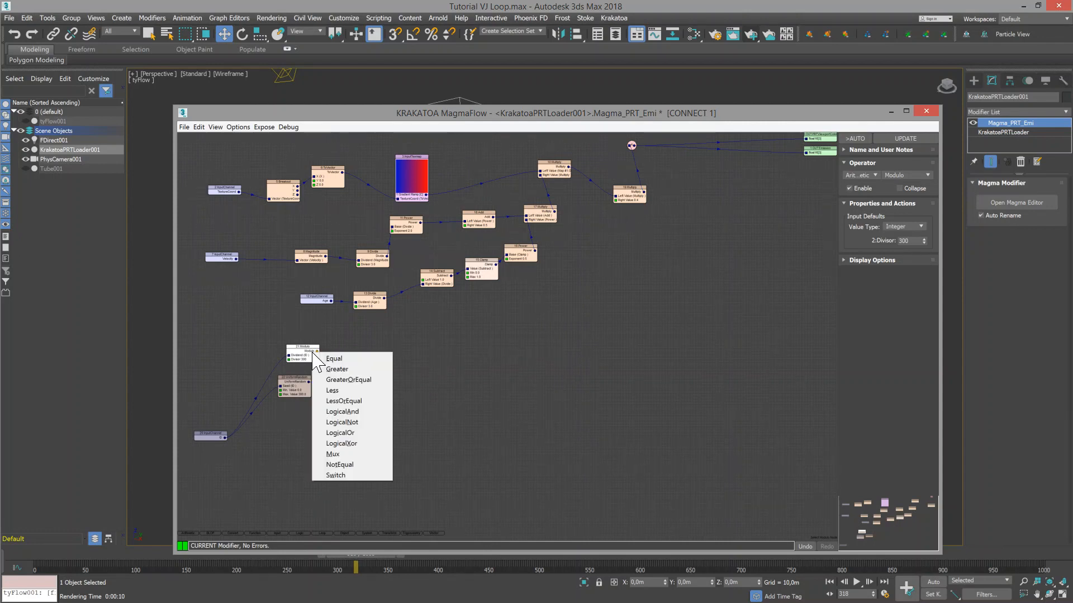
{"action": "left_click", "coordinate": [351, 360]}
Step: Add a Switch node driven by the Equal result and wire the final Multiply output into its If False input
{"action": "left_click_drag", "start_coordinate": [415, 359], "coordinate": [550, 344]}
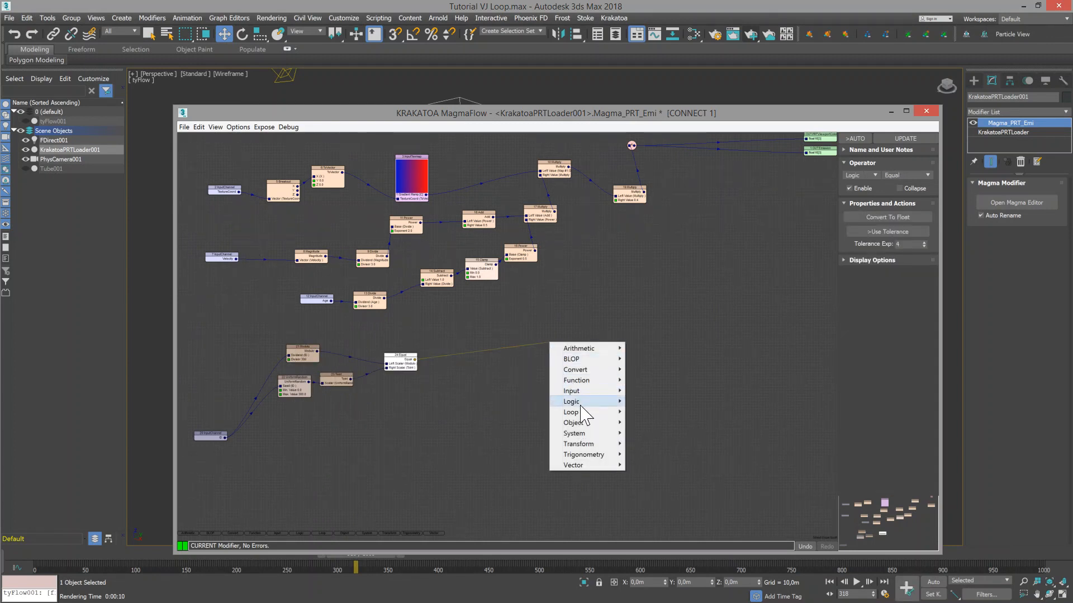
{"action": "mouse_move", "coordinate": [580, 404]}
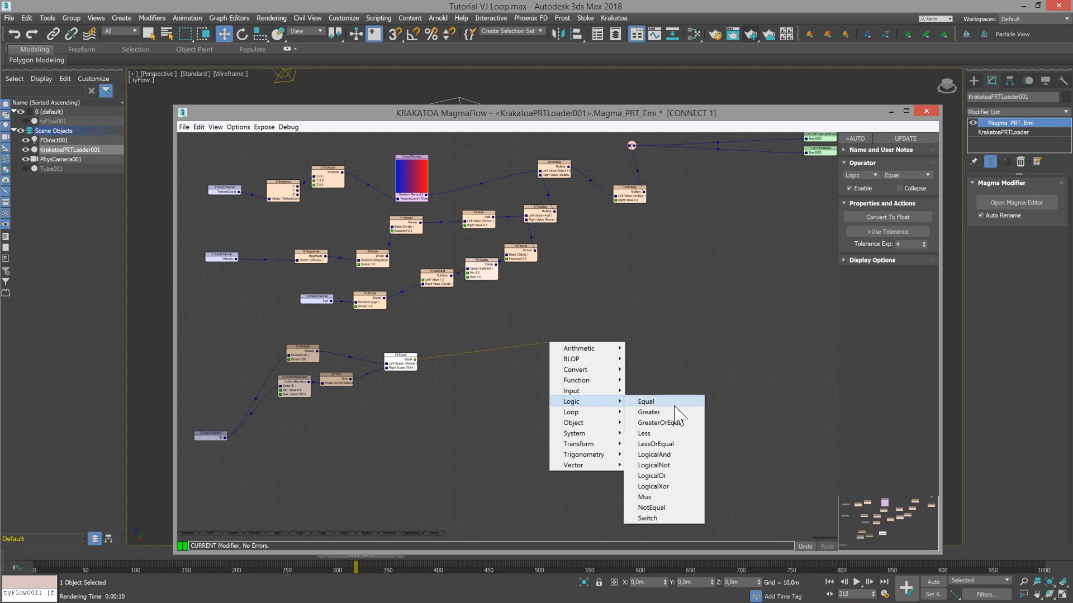
{"action": "left_click", "coordinate": [648, 518]}
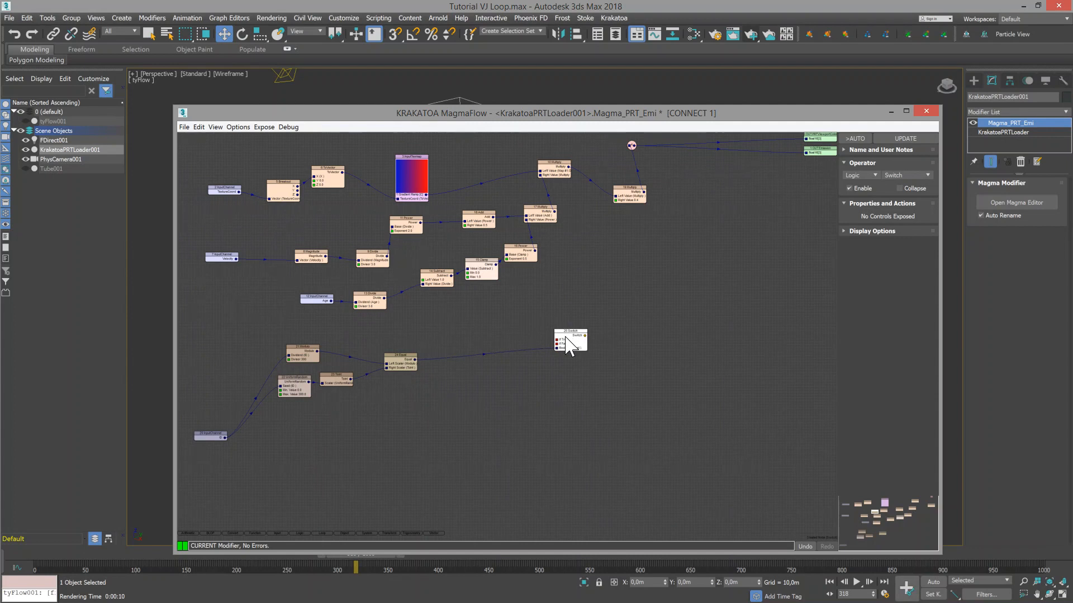
{"action": "left_click", "coordinate": [537, 369]}
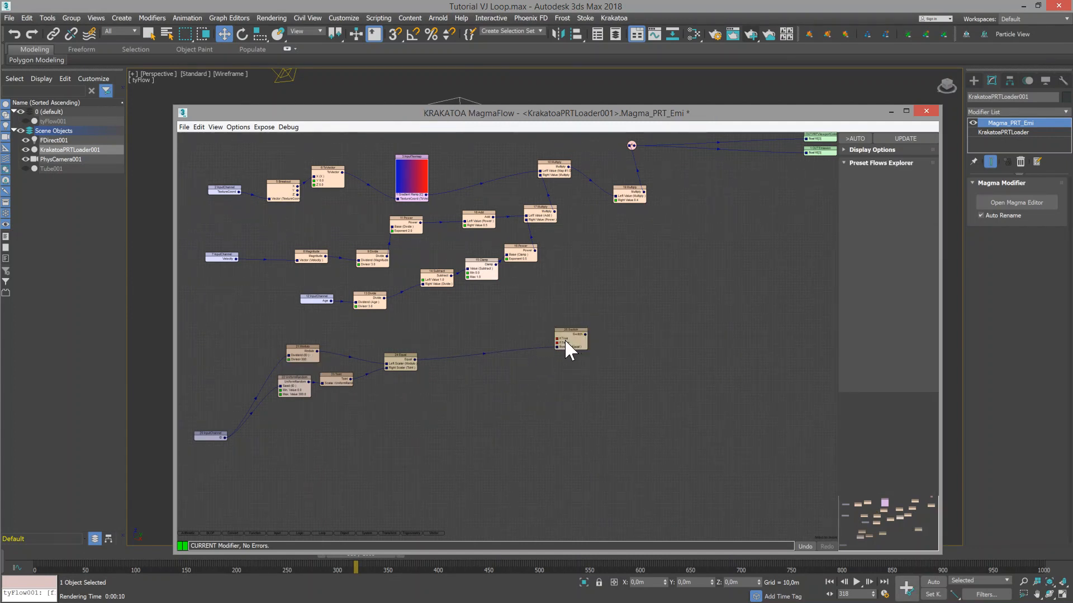
{"action": "left_click_drag", "start_coordinate": [559, 340], "coordinate": [579, 337]}
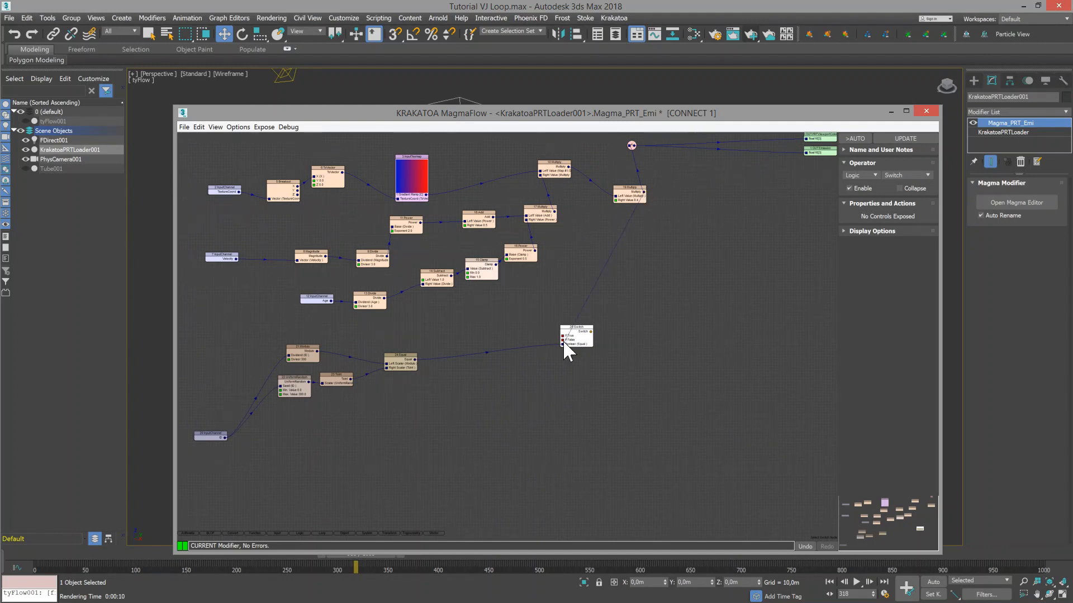
{"action": "left_click_drag", "start_coordinate": [562, 340], "coordinate": [647, 335]}
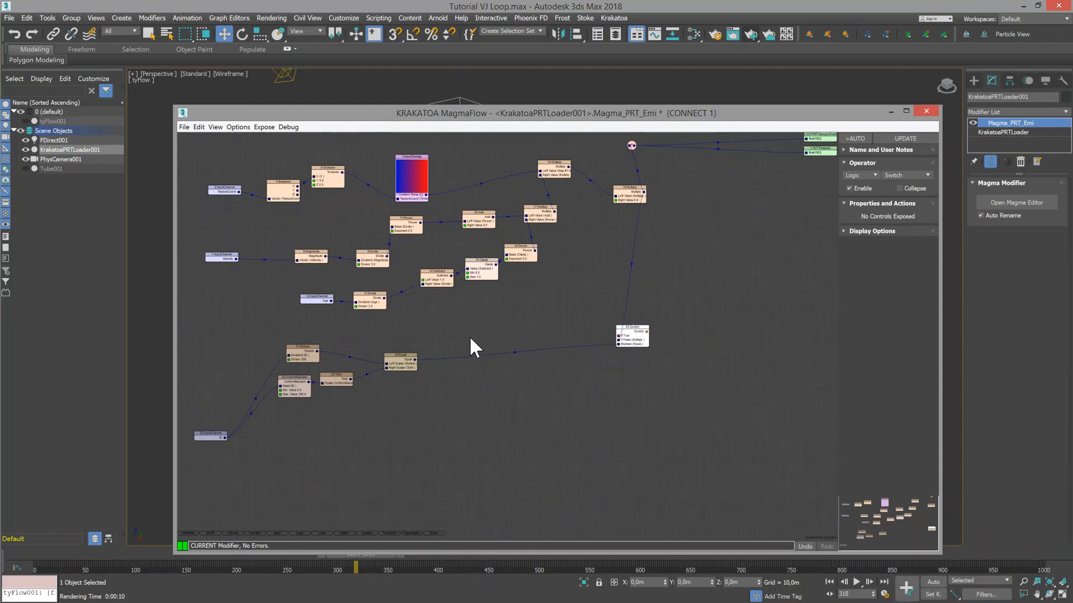
Step: Add a vector InputValue node in the empty area below the Age branch
{"action": "left_click", "coordinate": [429, 327]}
{"action": "key", "text": "i"}
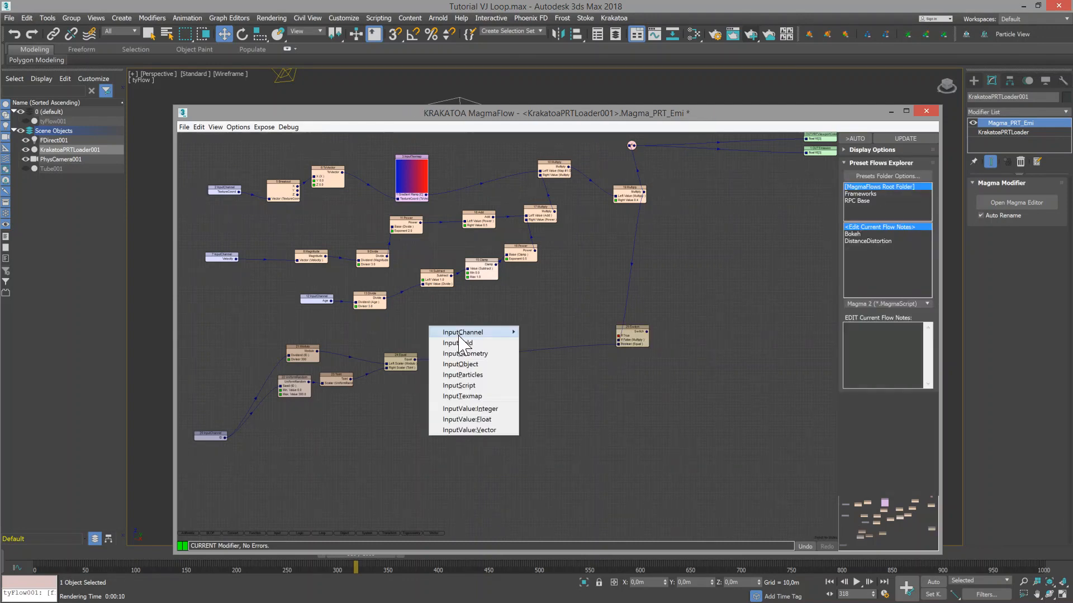
{"action": "left_click", "coordinate": [469, 430]}
{"action": "left_click_drag", "start_coordinate": [471, 431], "coordinate": [363, 315]}
{"action": "left_click", "coordinate": [363, 315]}
Step: Set the vector InputValue to X 1.0, Y 0.929, Z 0.878 and place the node just above the Equal node
{"action": "left_click_drag", "start_coordinate": [907, 242], "coordinate": [839, 245]}
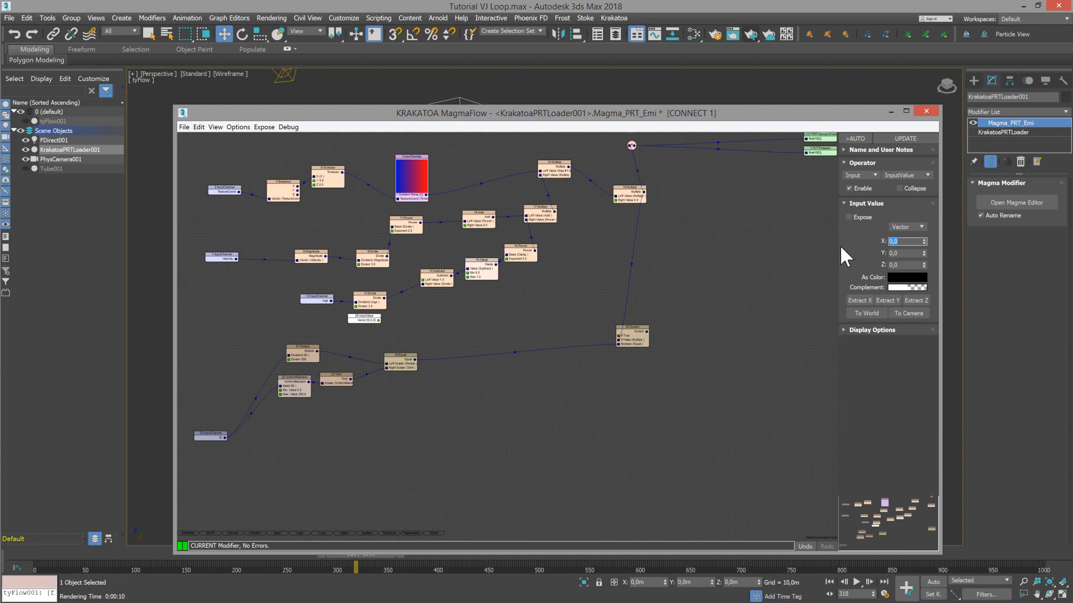
{"action": "type", "text": "1"}
{"action": "key", "text": "Tab"}
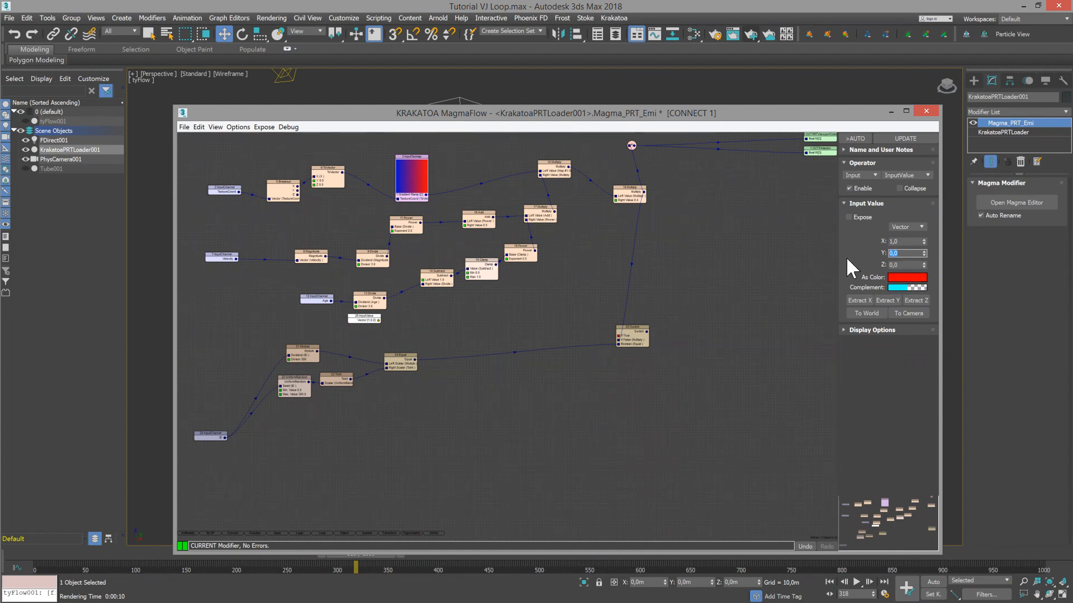
{"action": "type", "text": "0,929"}
{"action": "key", "text": "Tab"}
{"action": "type", "text": "0,878"}
{"action": "key", "text": "Return"}
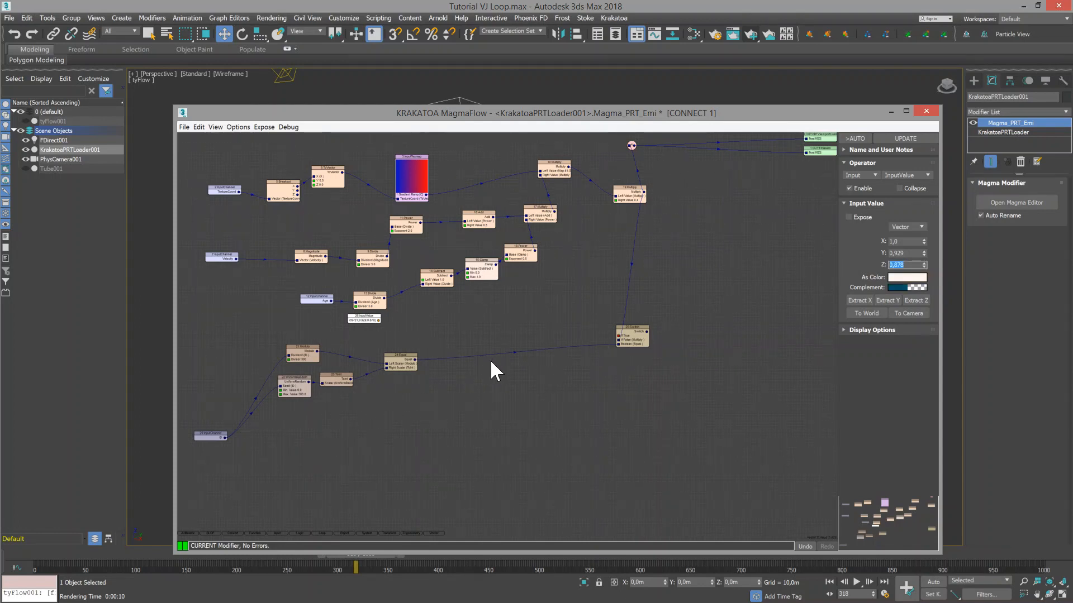
{"action": "left_click_drag", "start_coordinate": [365, 317], "coordinate": [402, 328]}
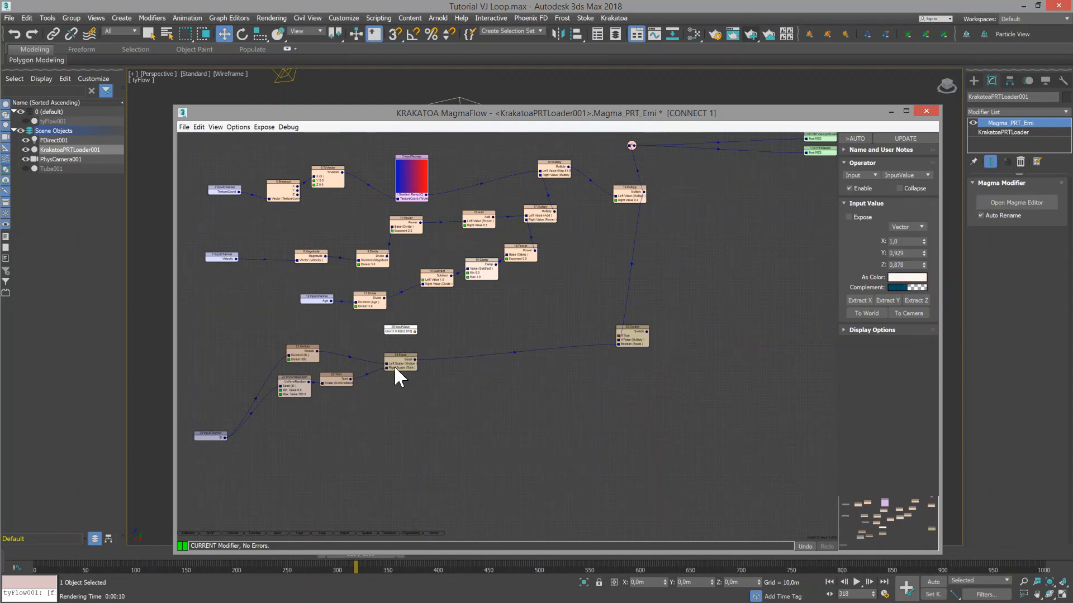
Step: Add a UniformRandom node fed by the ID channel, set its maximum value to 25, and place it below the Equal node
{"action": "right_click", "coordinate": [320, 415]}
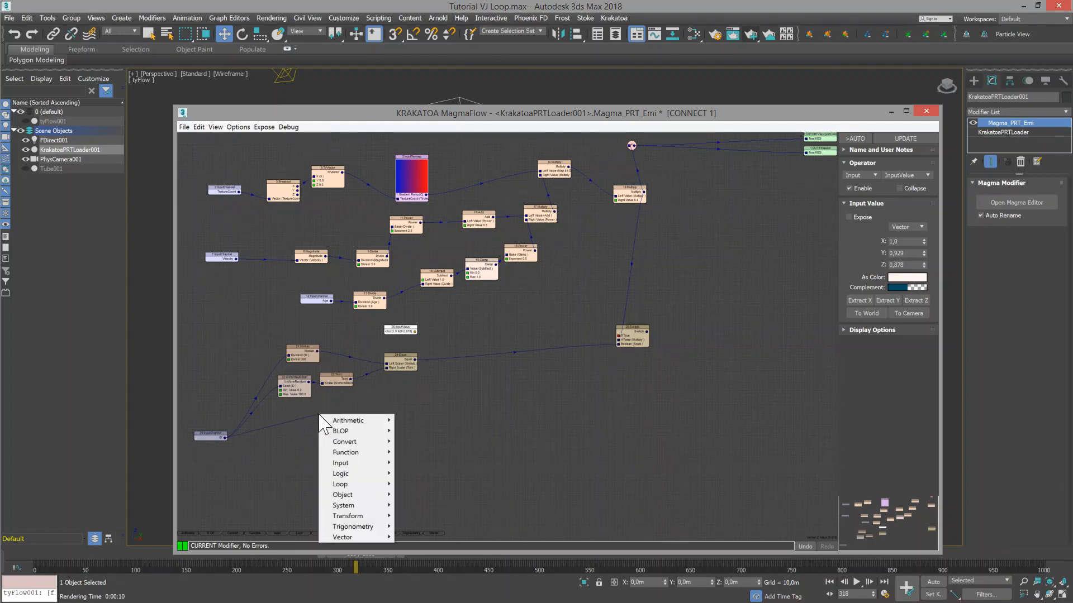
{"action": "mouse_move", "coordinate": [356, 453]}
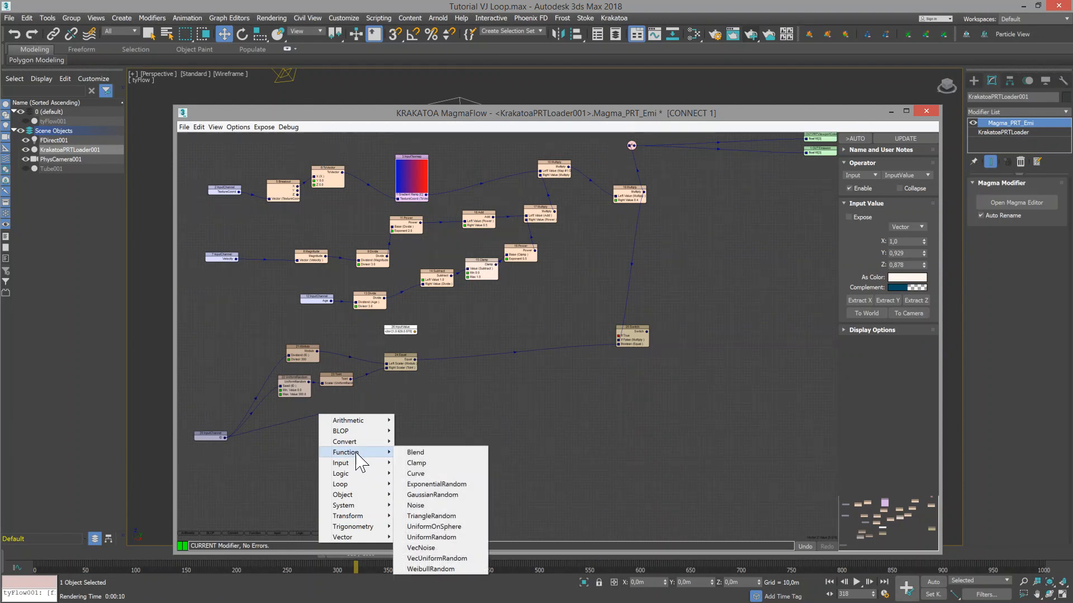
{"action": "left_click", "coordinate": [435, 536]}
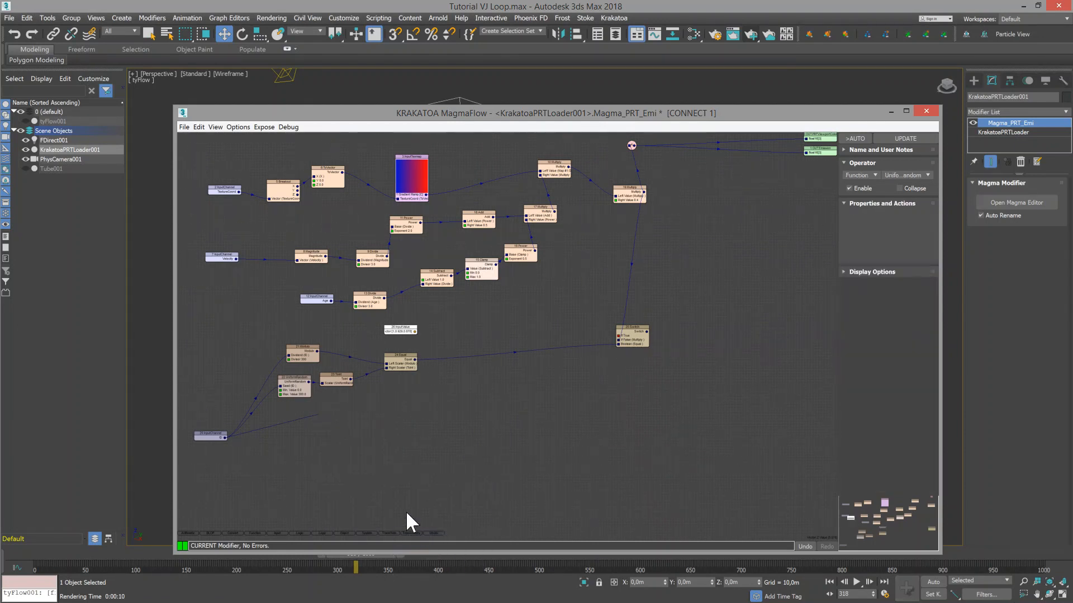
{"action": "left_click", "coordinate": [377, 387]}
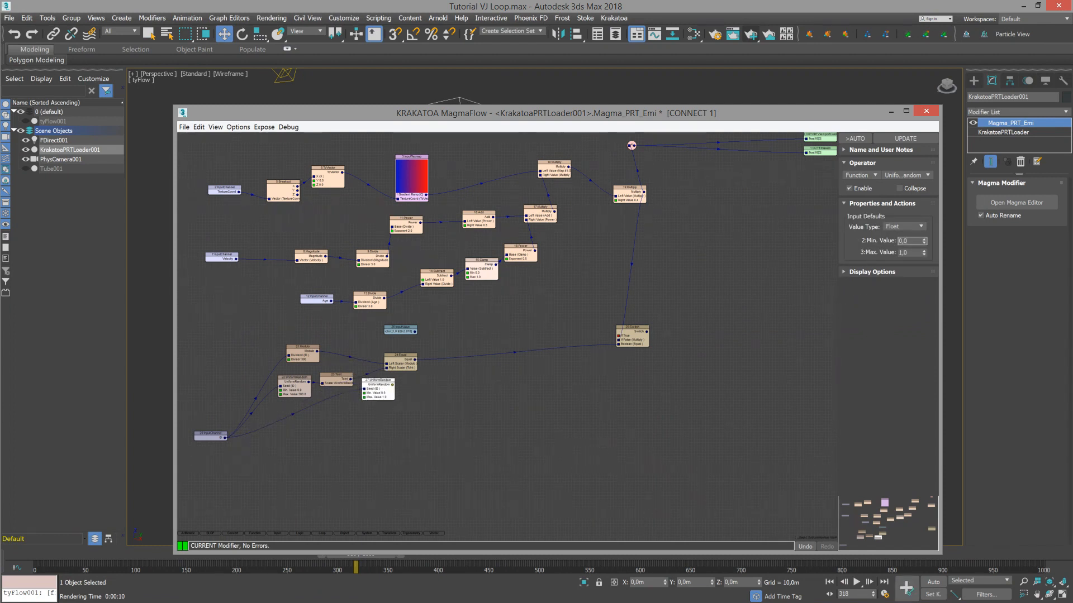
{"action": "double_click", "coordinate": [910, 253]}
{"action": "type", "text": "25"}
{"action": "key", "text": "Return"}
{"action": "left_click_drag", "start_coordinate": [380, 384], "coordinate": [439, 406]}
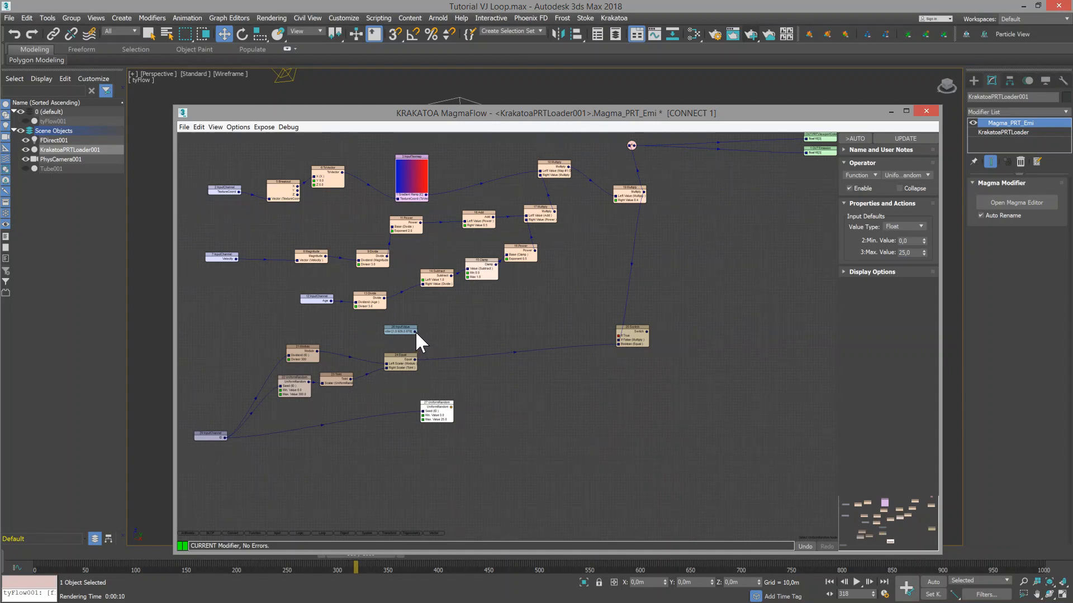
Step: Multiply the vector InputValue by the new UniformRandom output in a Multiply node placed between them and the Switch
{"action": "left_click_drag", "start_coordinate": [490, 372], "coordinate": [489, 372]}
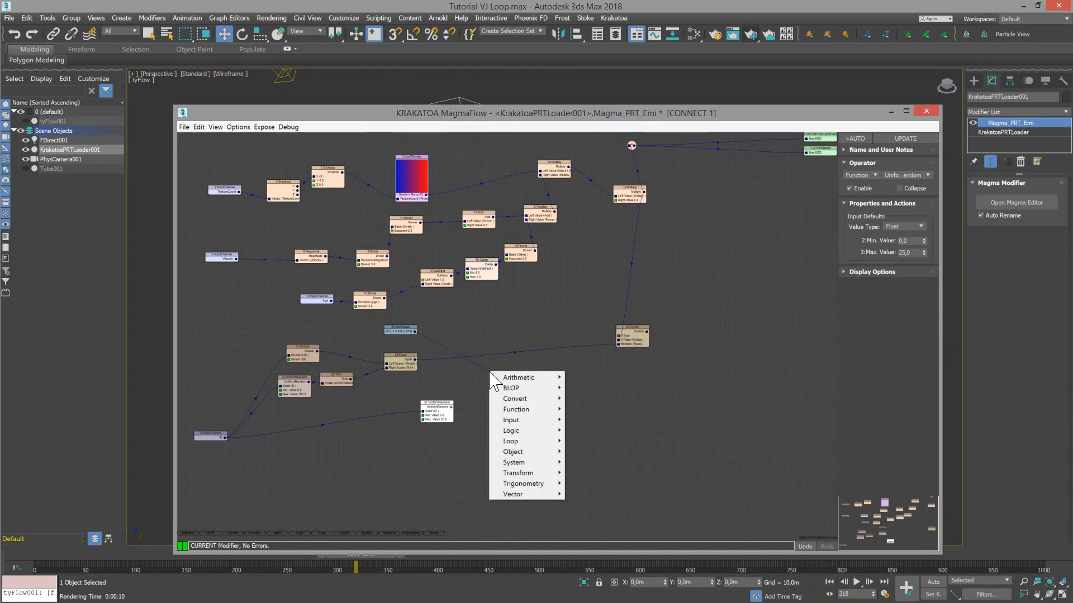
{"action": "mouse_move", "coordinate": [547, 381]}
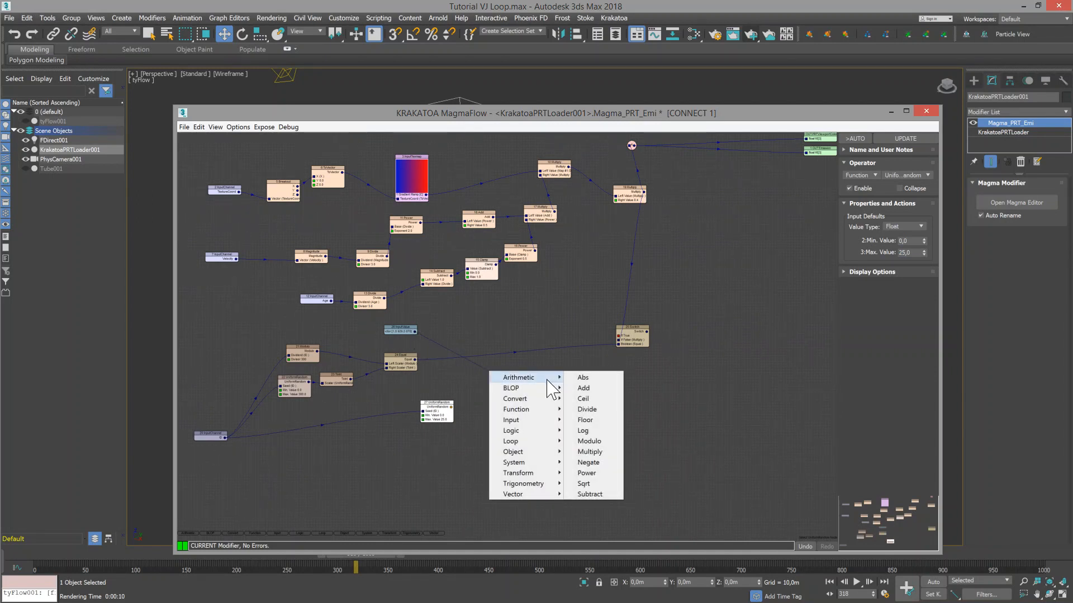
{"action": "left_click", "coordinate": [589, 452]}
{"action": "left_click_drag", "start_coordinate": [510, 362], "coordinate": [528, 374]}
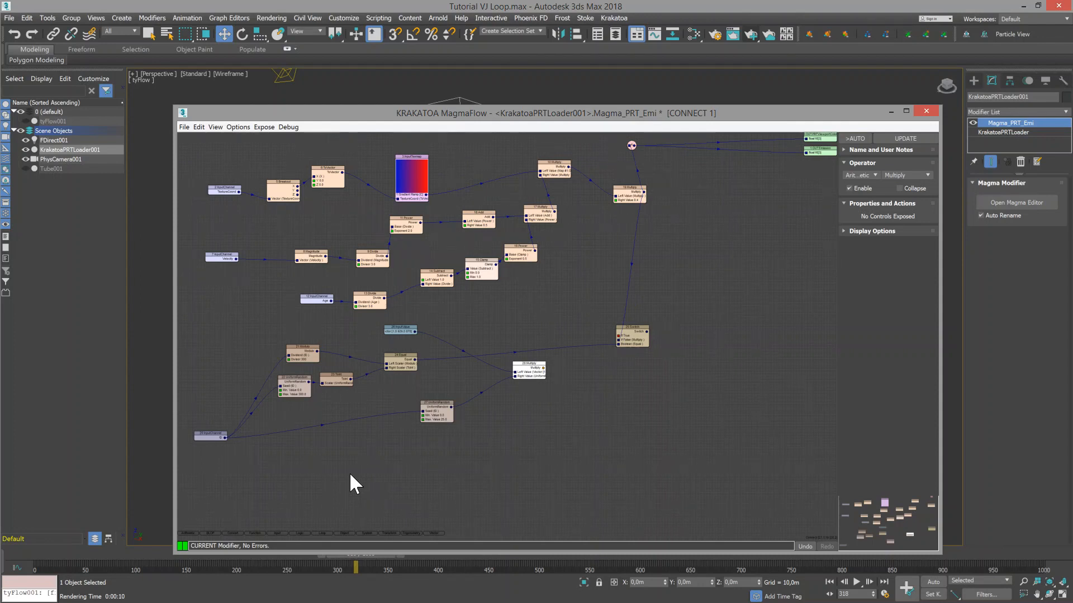
Step: Add an InputScript node near the ID channel
{"action": "left_click", "coordinate": [326, 444]}
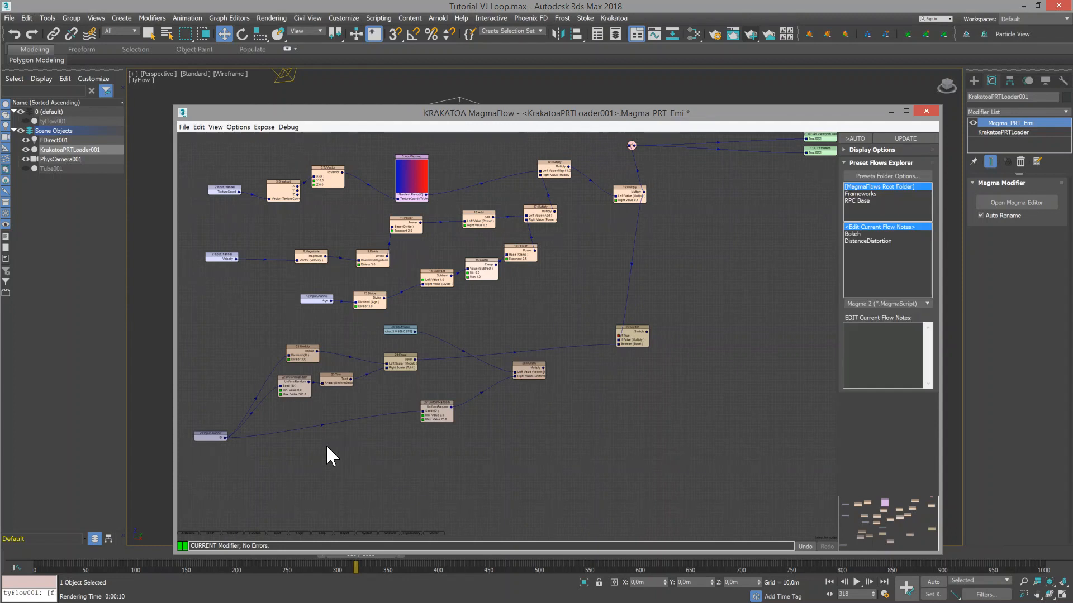
{"action": "key", "text": "i"}
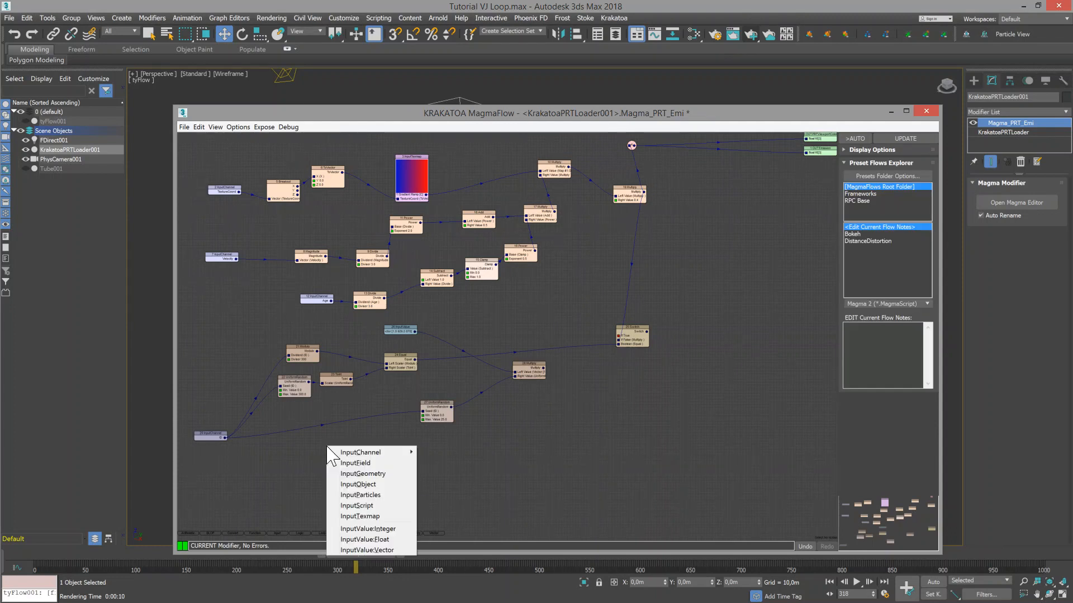
{"action": "left_click", "coordinate": [356, 505]}
{"action": "left_click", "coordinate": [273, 423]}
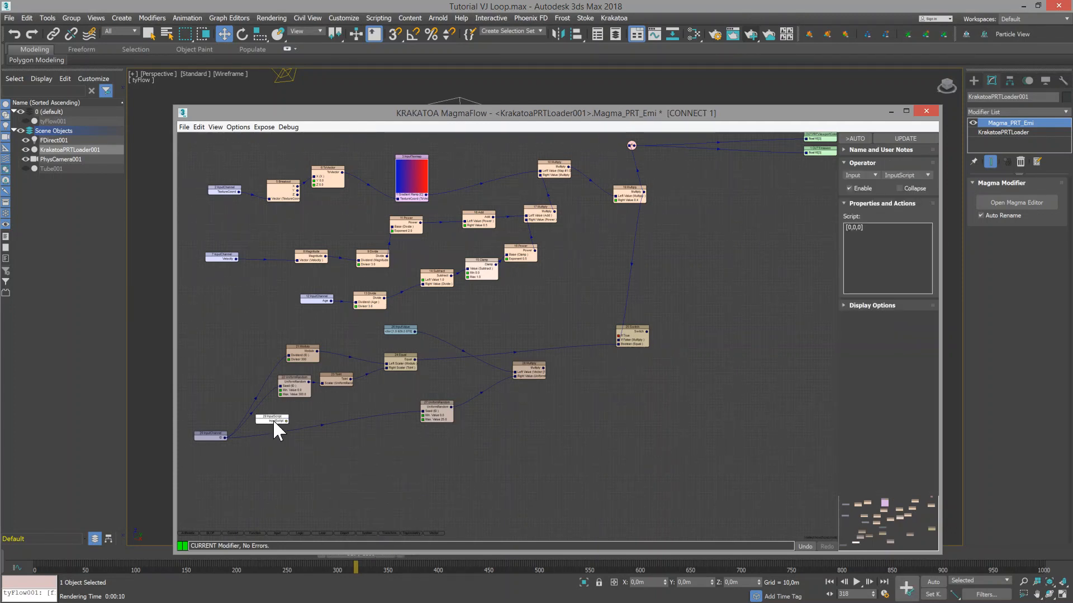
Step: Replace the InputScript expression with (currentTime.frame / framerate) * (pi / 2)
{"action": "left_click_drag", "start_coordinate": [870, 228], "coordinate": [812, 209]}
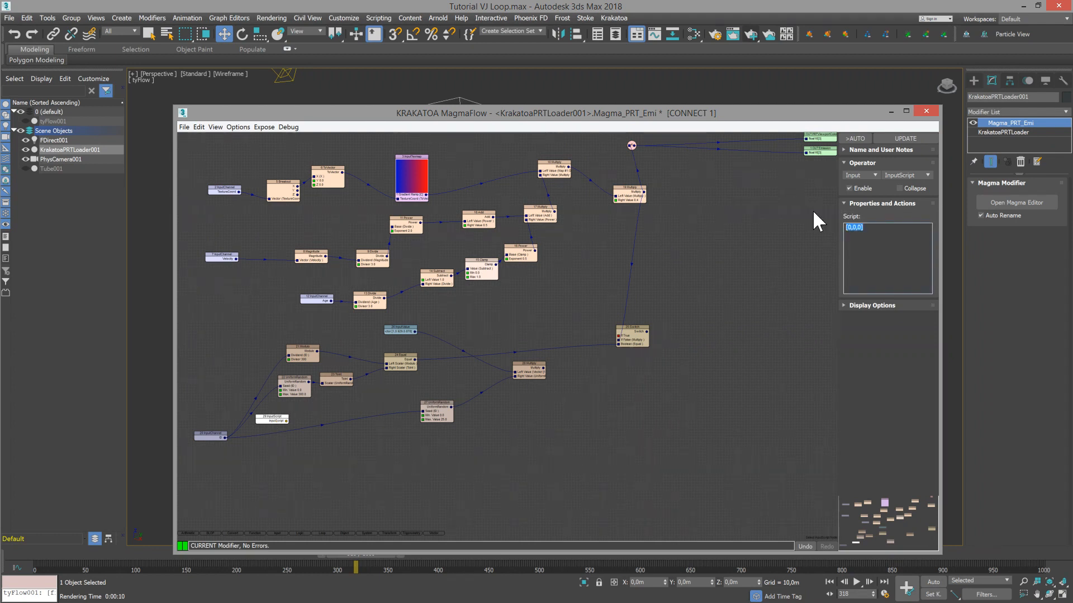
{"action": "type", "text": "("}
{"action": "type", "text": "curren"}
{"action": "type", "text": "tTime.fram"}
{"action": "type", "text": "e / frame"}
{"action": "type", "text": "rate"}
{"action": "type", "text": ")"}
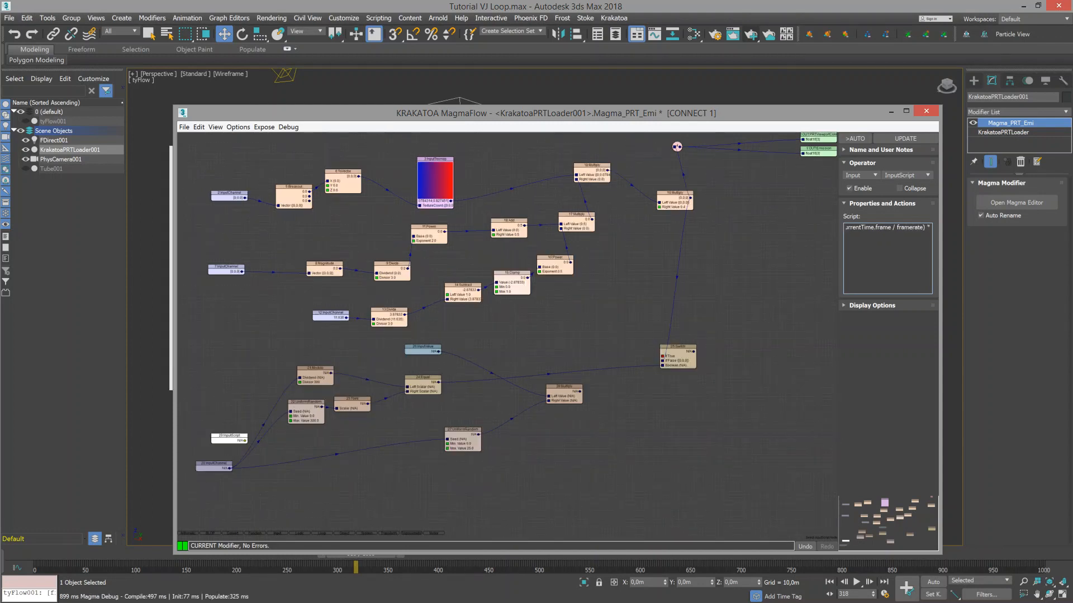
{"action": "type", "text": " * (pi /"}
{"action": "type", "text": "2)"}
Step: Add a Cos node fed by the InputScript output and place it below the random-value branch
{"action": "scroll", "coordinate": [516, 481], "scroll_direction": "down", "scroll_amount": 1}
{"action": "left_click_drag", "start_coordinate": [238, 413], "coordinate": [313, 453]}
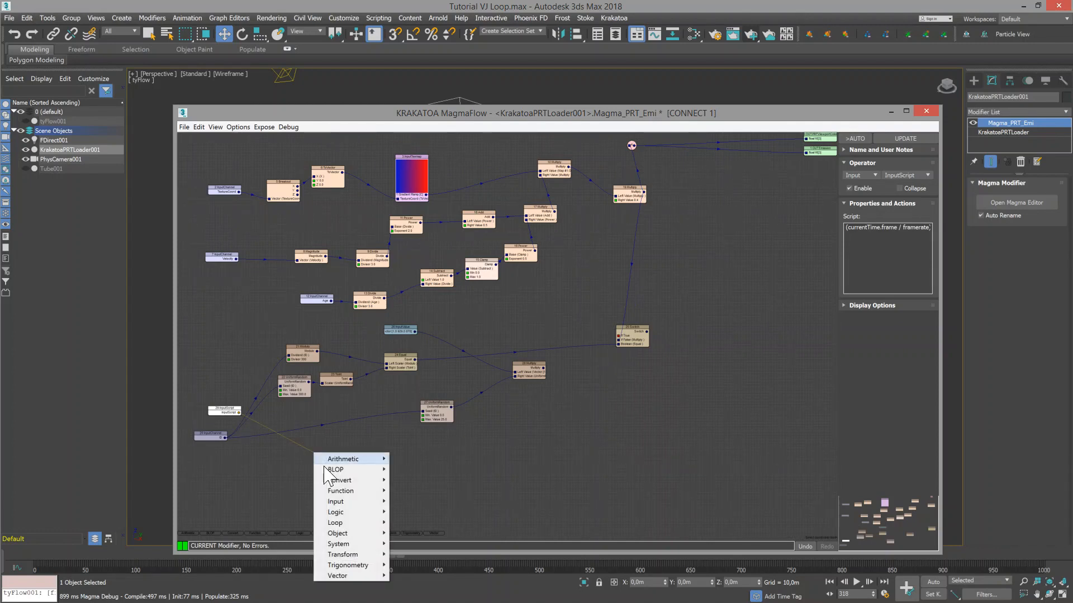
{"action": "mouse_move", "coordinate": [357, 566]}
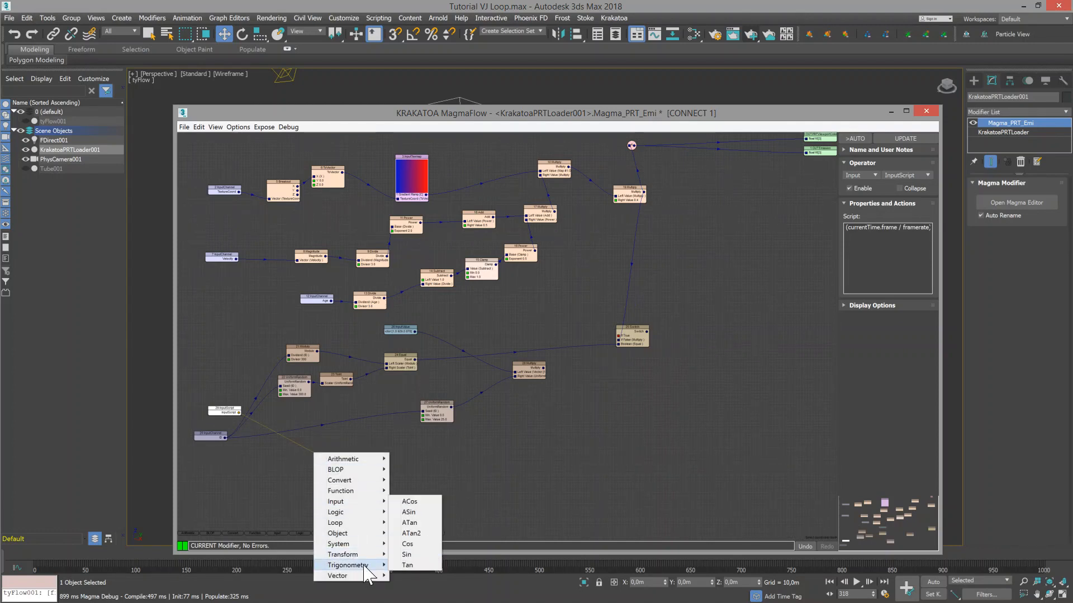
{"action": "left_click", "coordinate": [413, 543]}
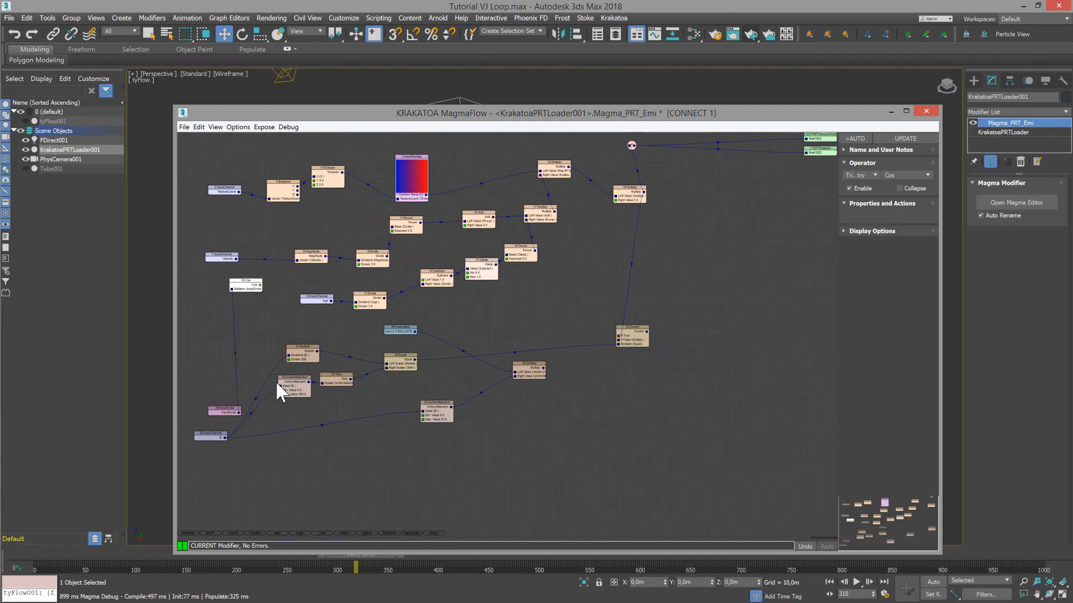
{"action": "left_click_drag", "start_coordinate": [250, 289], "coordinate": [324, 445]}
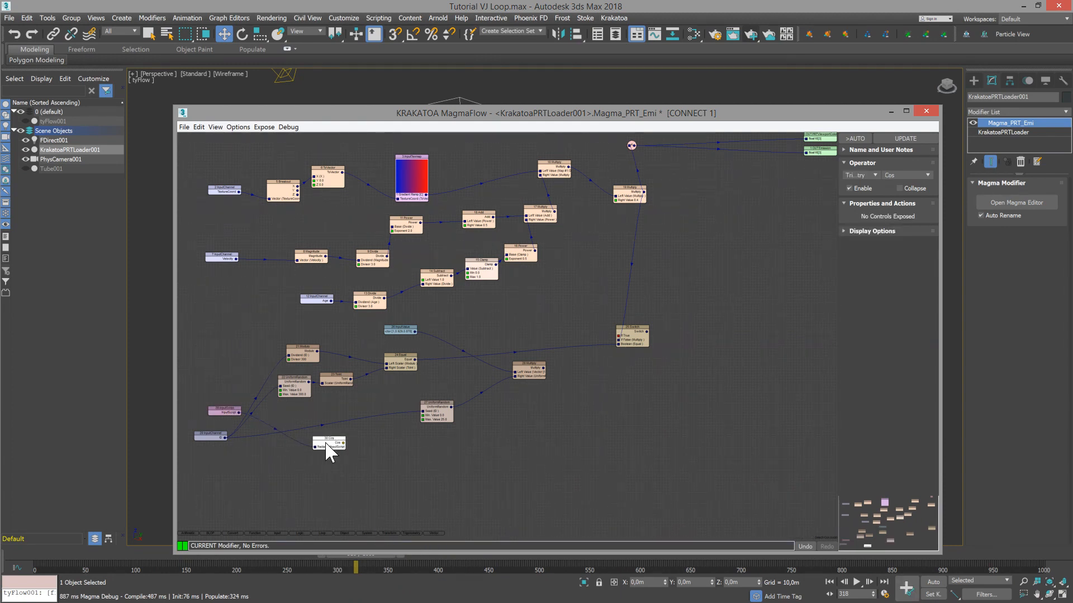
Step: Edit the InputScript expression so that it ends with * (pi / 2), and return to the Cos node
{"action": "left_click", "coordinate": [224, 410]}
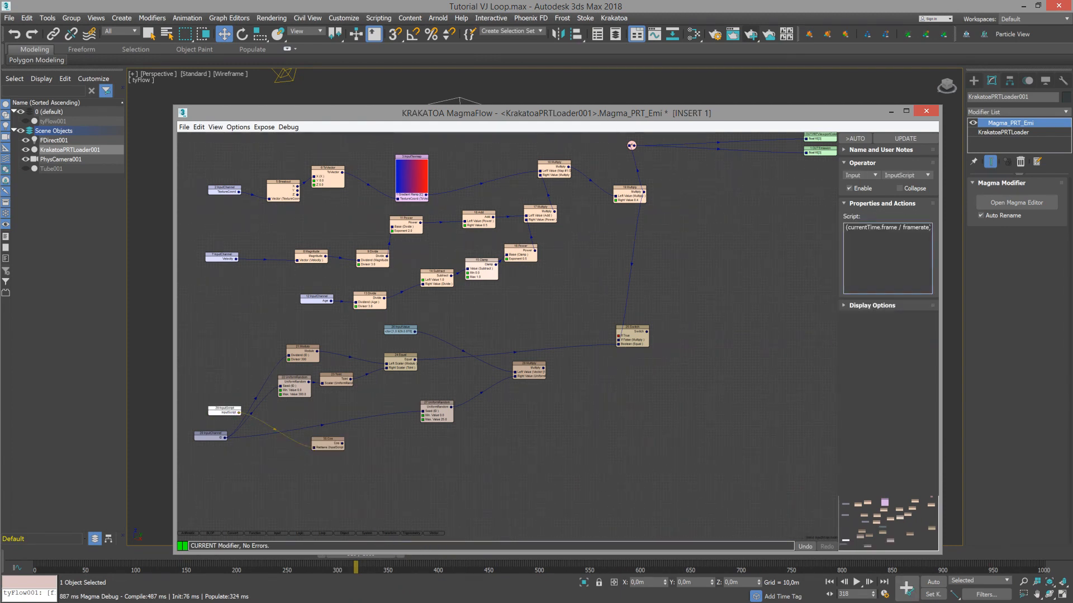
{"action": "left_click_drag", "start_coordinate": [930, 228], "coordinate": [844, 226]}
{"action": "left_click", "coordinate": [929, 228]}
{"action": "type", "text": "* (pi / 2)"}
{"action": "left_click", "coordinate": [904, 228]}
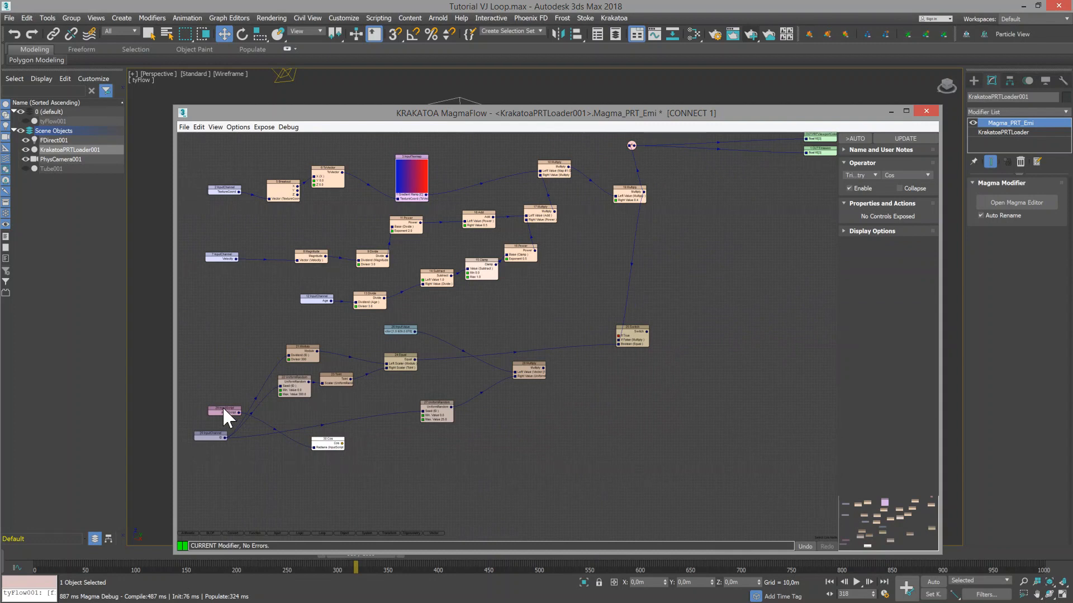
{"action": "left_click", "coordinate": [330, 442]}
Step: Add a UniformRandom node fed by the ID channel, with a minimum value of 0.5 and a maximum of 2
{"action": "right_click", "coordinate": [238, 472]}
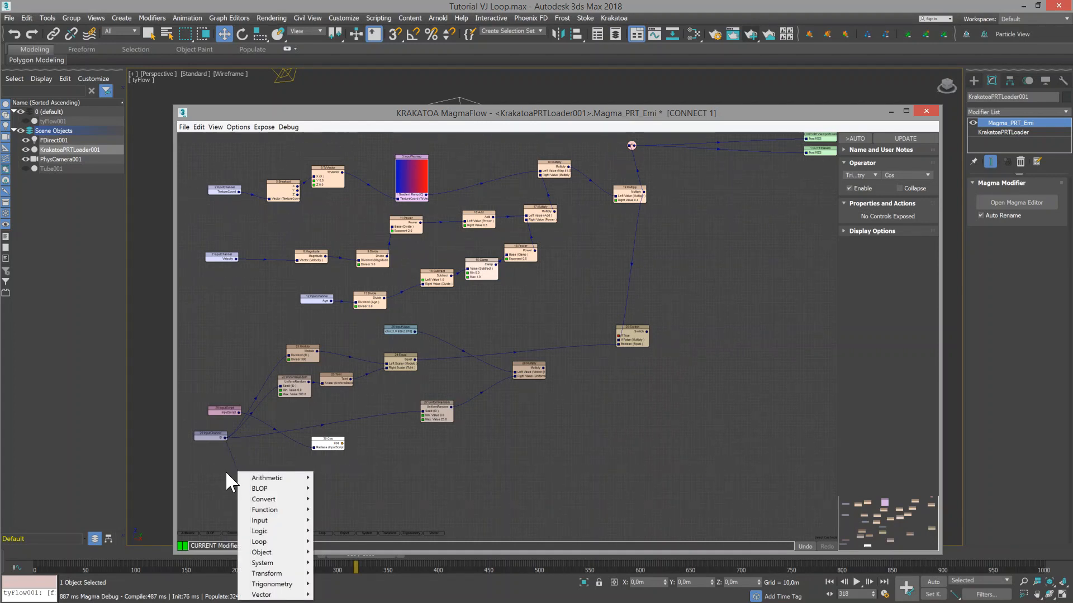
{"action": "mouse_move", "coordinate": [299, 511]}
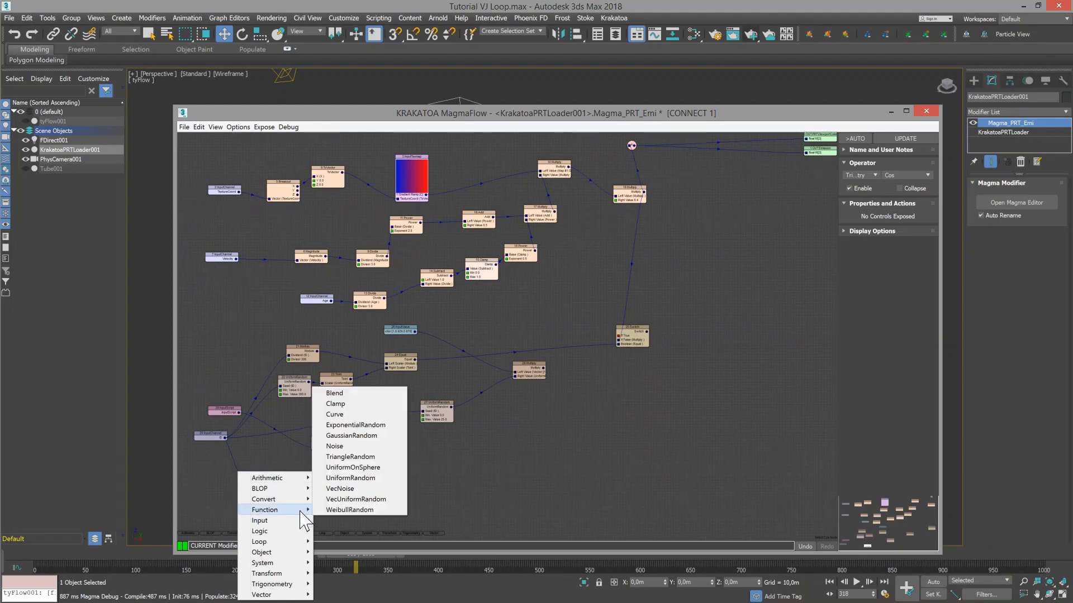
{"action": "left_click", "coordinate": [351, 478]}
{"action": "left_click", "coordinate": [909, 241]}
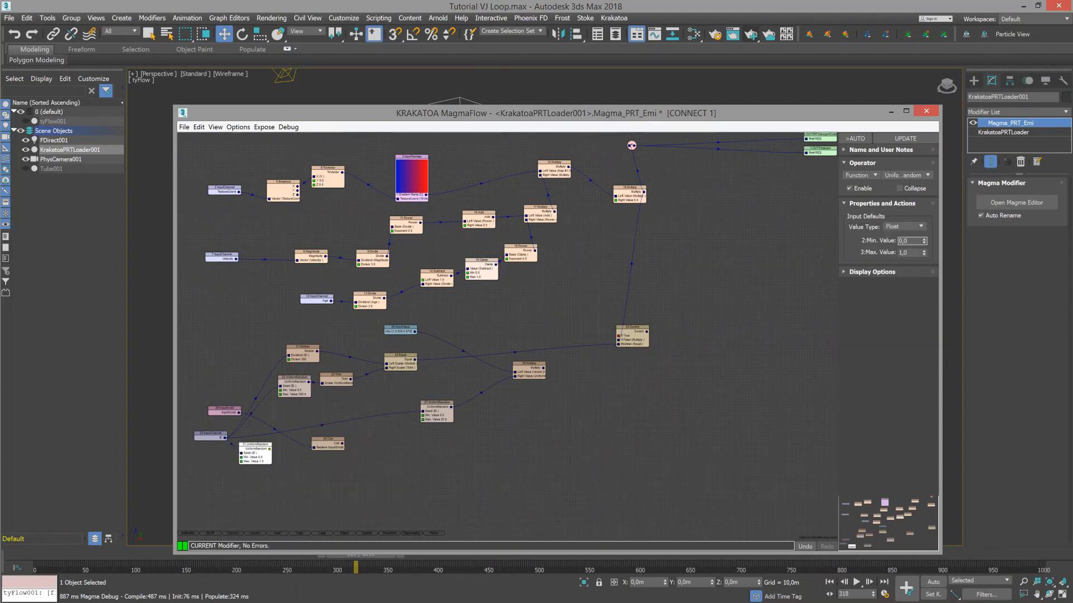
{"action": "type", "text": "5"}
{"action": "key", "text": "Tab"}
{"action": "type", "text": "2"}
{"action": "key", "text": "Return"}
Step: Insert a Multiply node between InputScript and Cos, feed the new UniformRandom into its right value, and line the nodes up
{"action": "left_click_drag", "start_coordinate": [323, 440], "coordinate": [357, 434]}
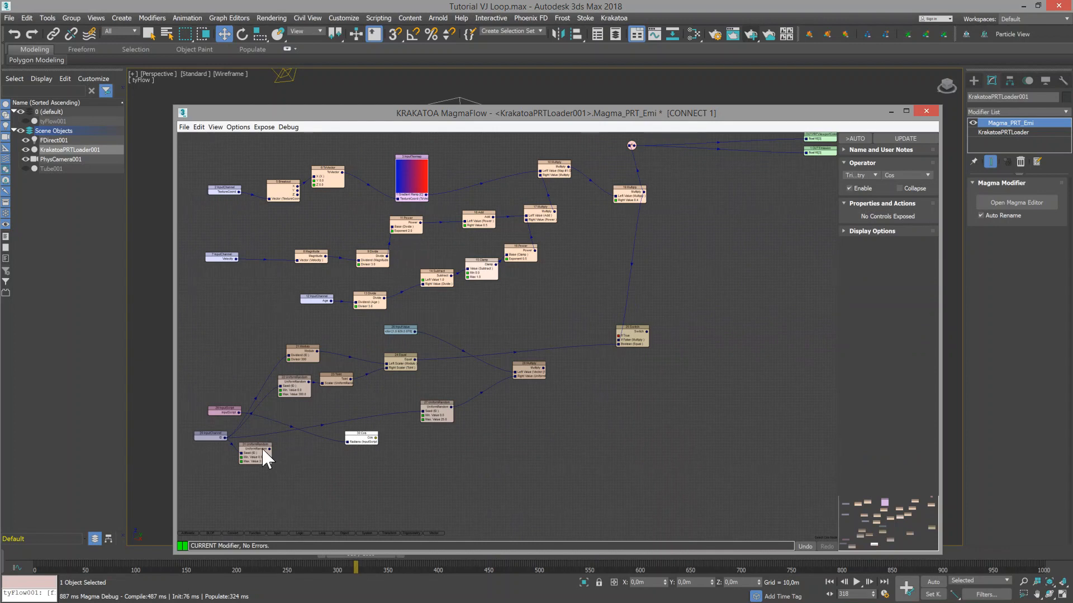
{"action": "left_click_drag", "start_coordinate": [260, 450], "coordinate": [285, 452]}
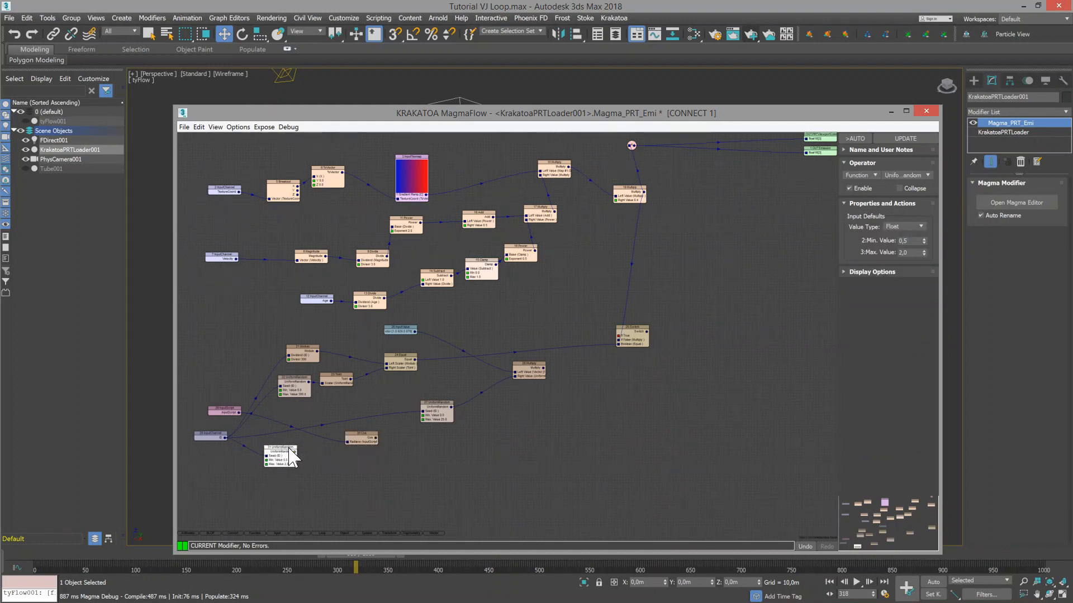
{"action": "left_click_drag", "start_coordinate": [362, 438], "coordinate": [412, 455]}
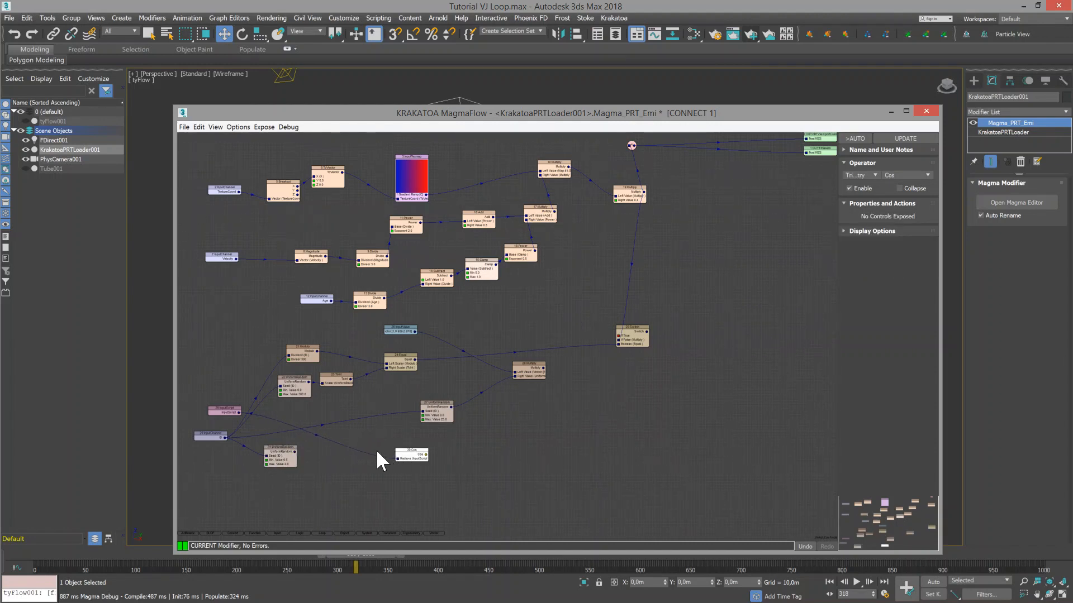
{"action": "left_click", "coordinate": [316, 435]}
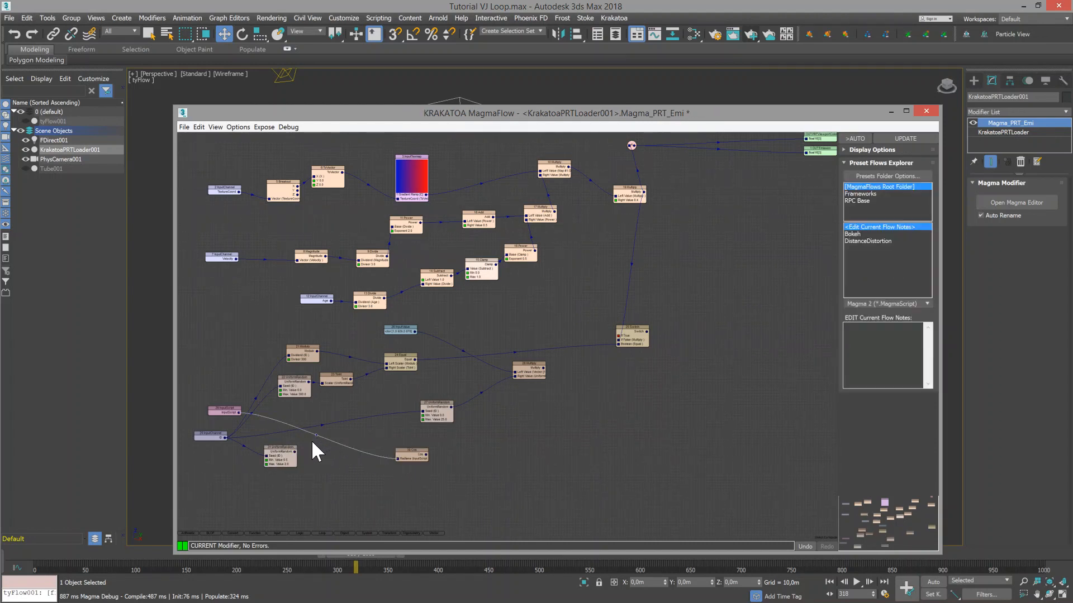
{"action": "right_click", "coordinate": [313, 438]}
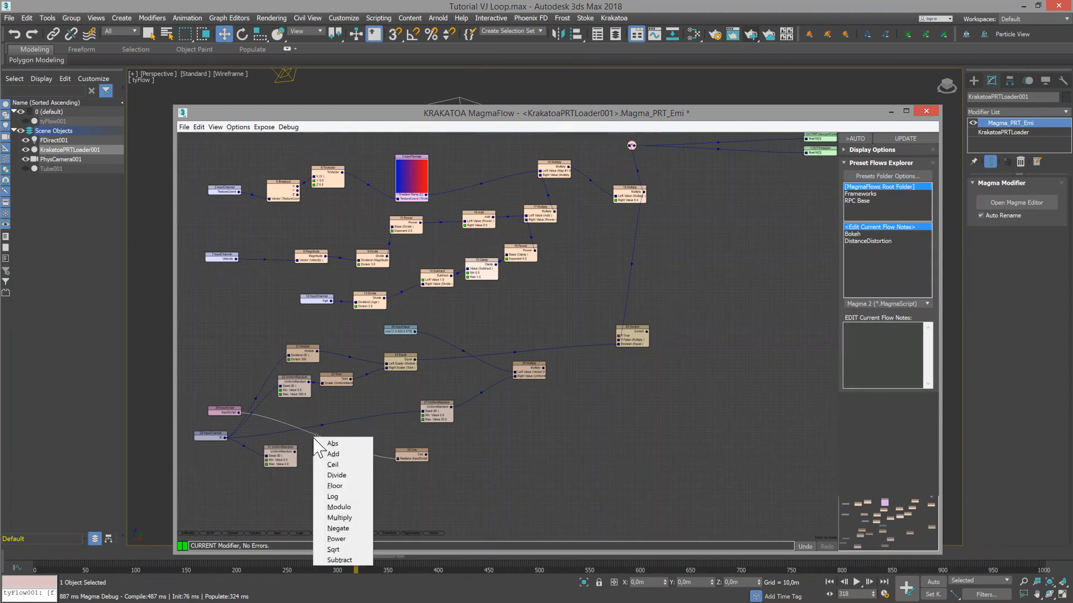
{"action": "left_click", "coordinate": [339, 518]}
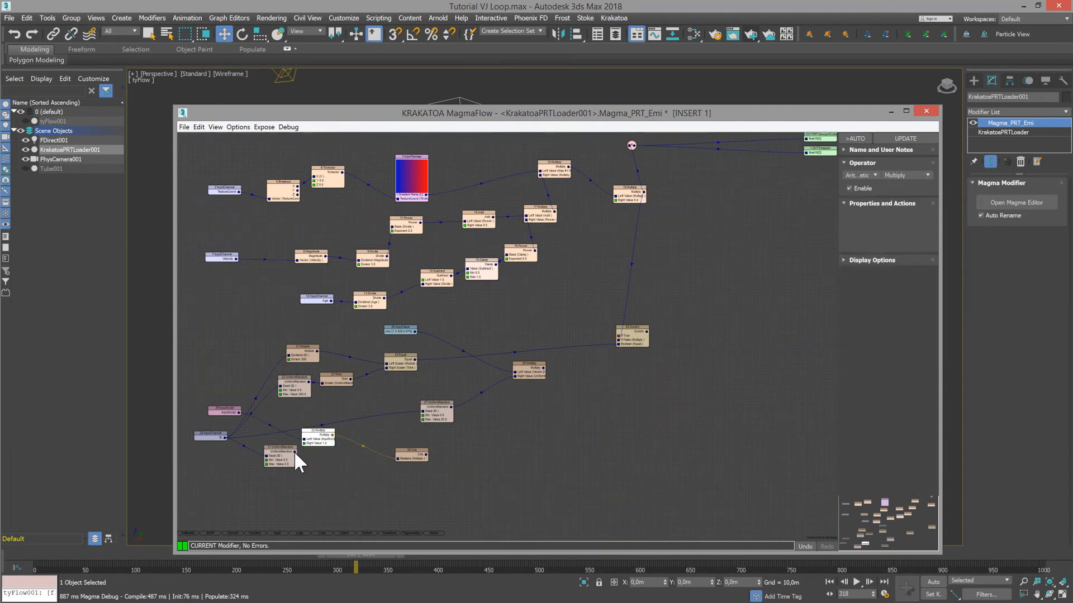
{"action": "left_click_drag", "start_coordinate": [326, 444], "coordinate": [328, 443]}
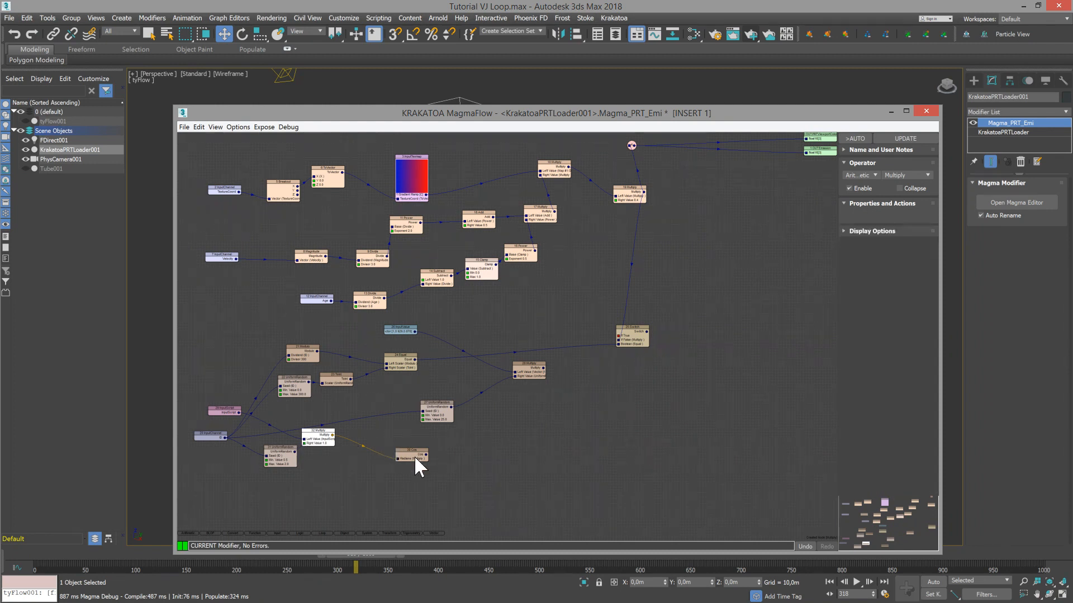
{"action": "left_click", "coordinate": [409, 456]}
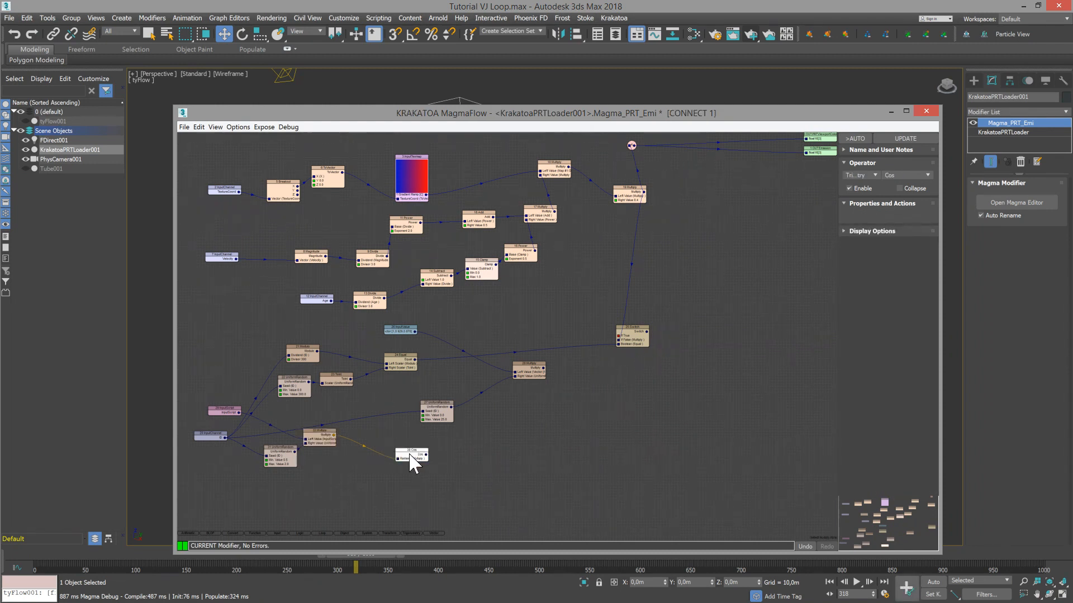
{"action": "left_click_drag", "start_coordinate": [330, 445], "coordinate": [402, 452]}
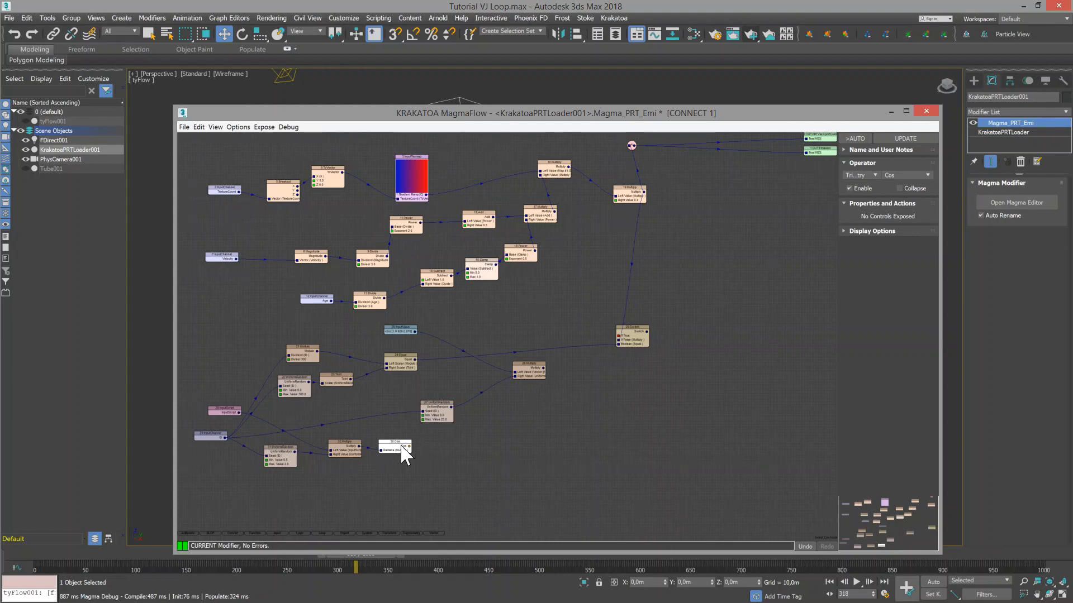
{"action": "left_click", "coordinate": [414, 446]}
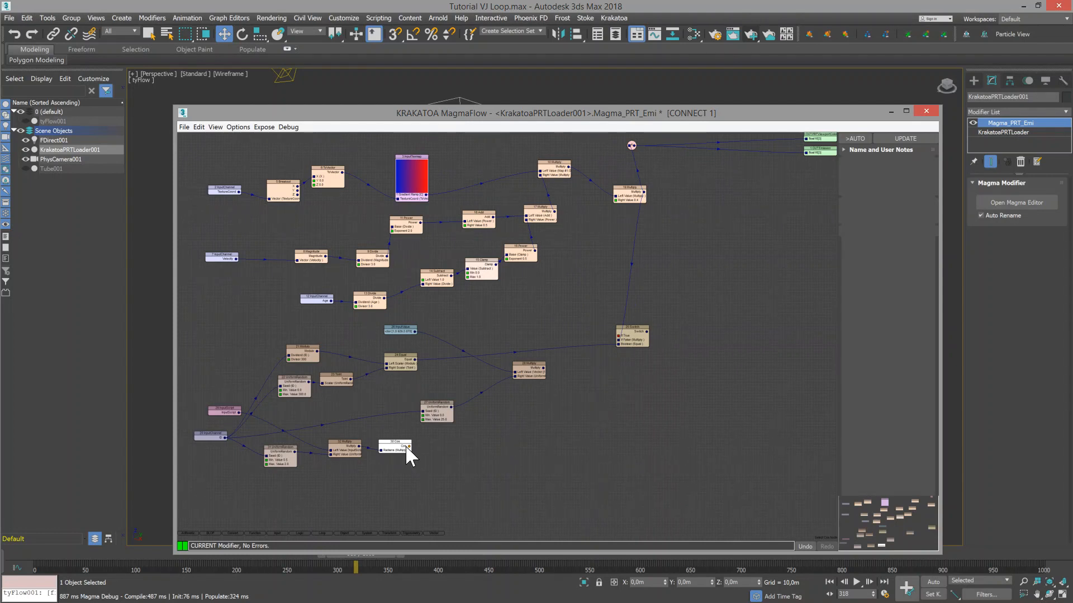
Step: Add an Equal node after Cos with a right scalar of 1, followed by a Divide node with divisor 2
{"action": "left_click", "coordinate": [401, 445]}
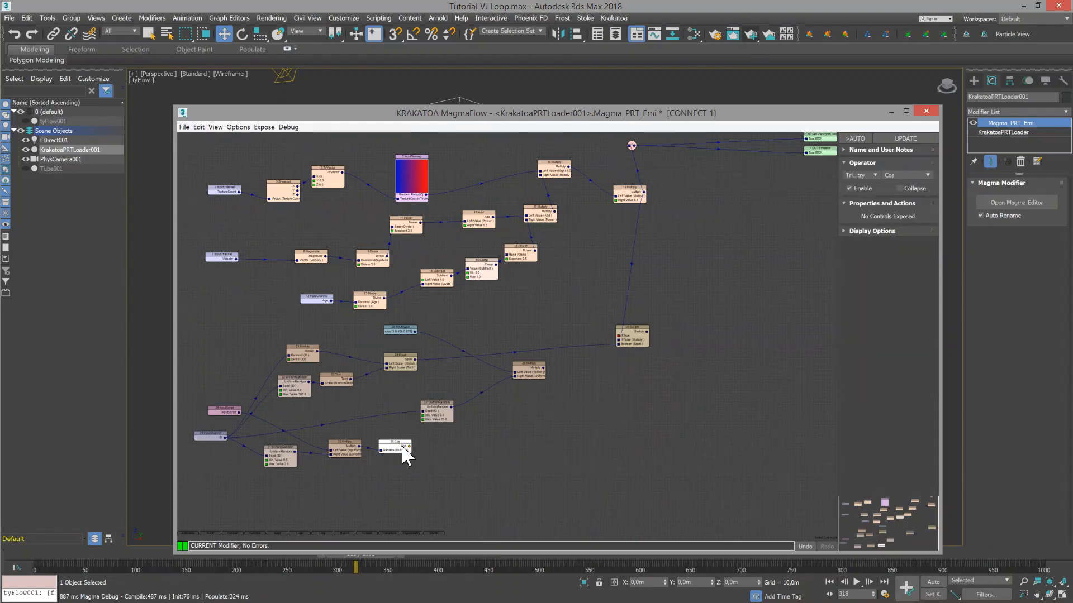
{"action": "key", "text": "="}
{"action": "left_click_drag", "start_coordinate": [911, 280], "coordinate": [845, 278]}
{"action": "type", "text": "1"}
{"action": "key", "text": "Return"}
{"action": "left_click", "coordinate": [441, 448]}
{"action": "left_click", "coordinate": [433, 449]}
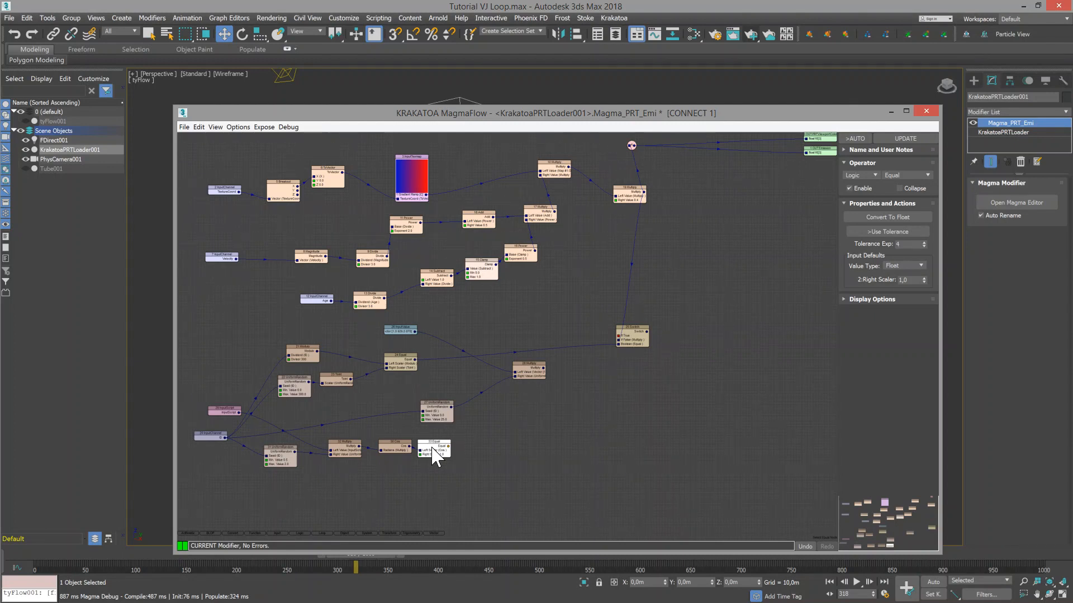
{"action": "key", "text": "slash"}
{"action": "double_click", "coordinate": [908, 241]}
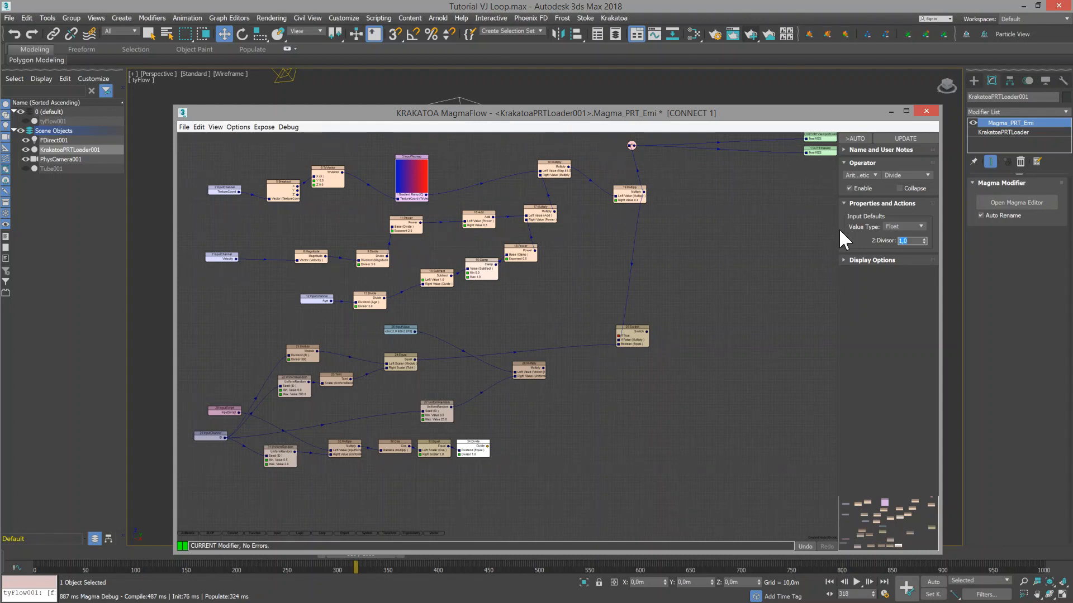
Step: Add a Multiply node after the bright-color Multiply, feed the Divide result into its right value, and connect it to the Switch's True input
{"action": "left_click", "coordinate": [535, 370]}
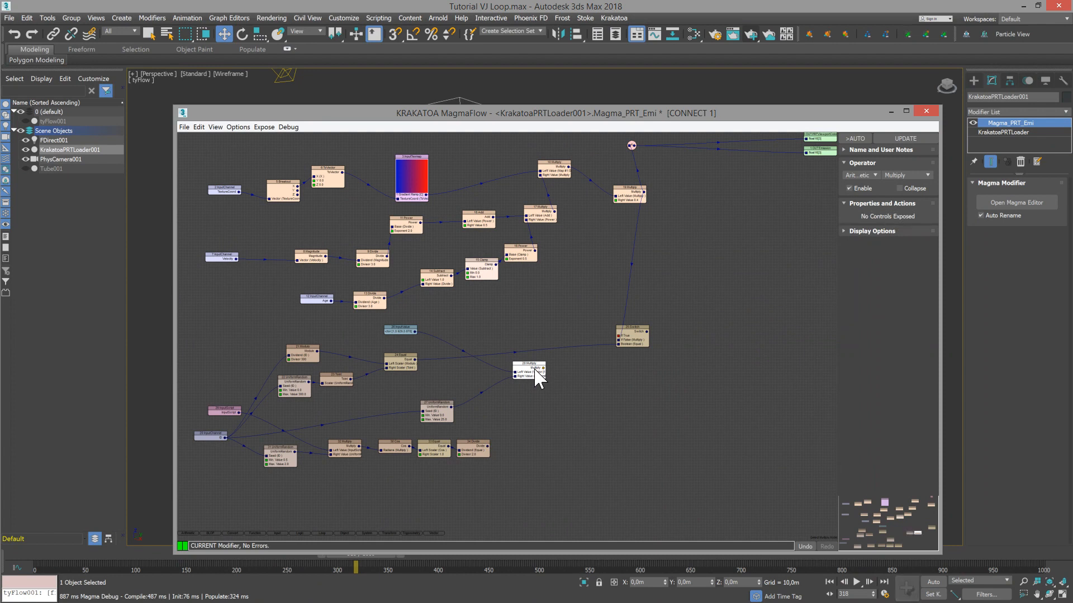
{"action": "key", "text": "asterisk"}
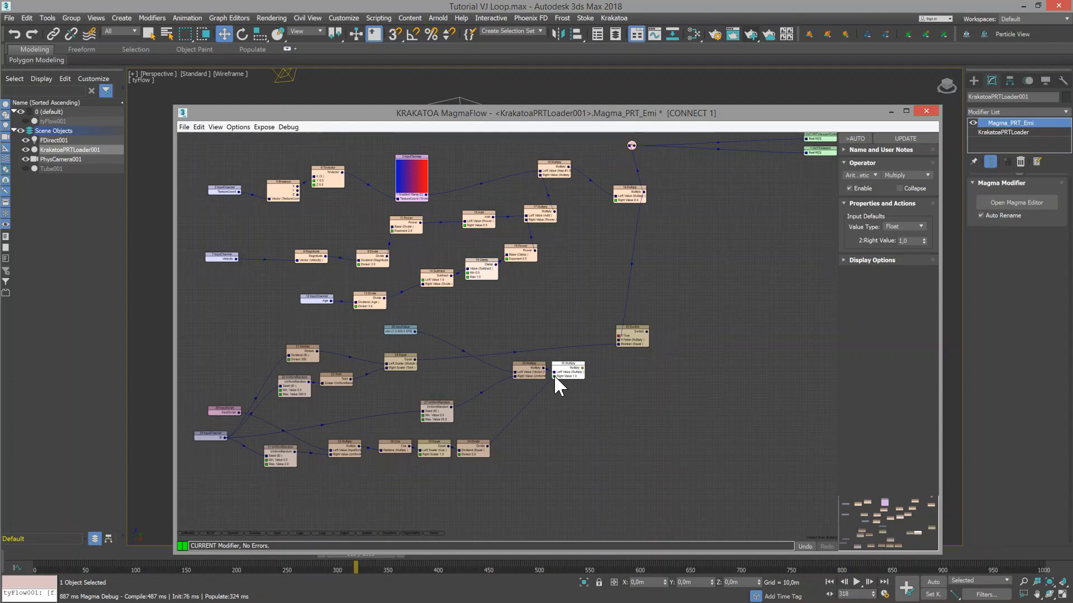
{"action": "left_click_drag", "start_coordinate": [555, 378], "coordinate": [555, 378]}
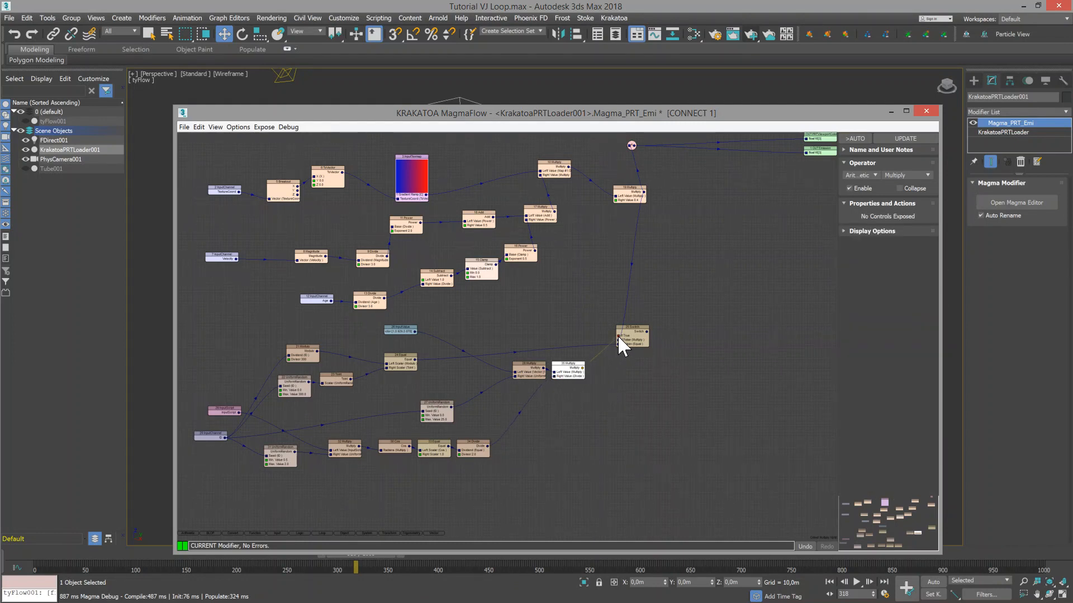
{"action": "left_click_drag", "start_coordinate": [618, 334], "coordinate": [618, 335]}
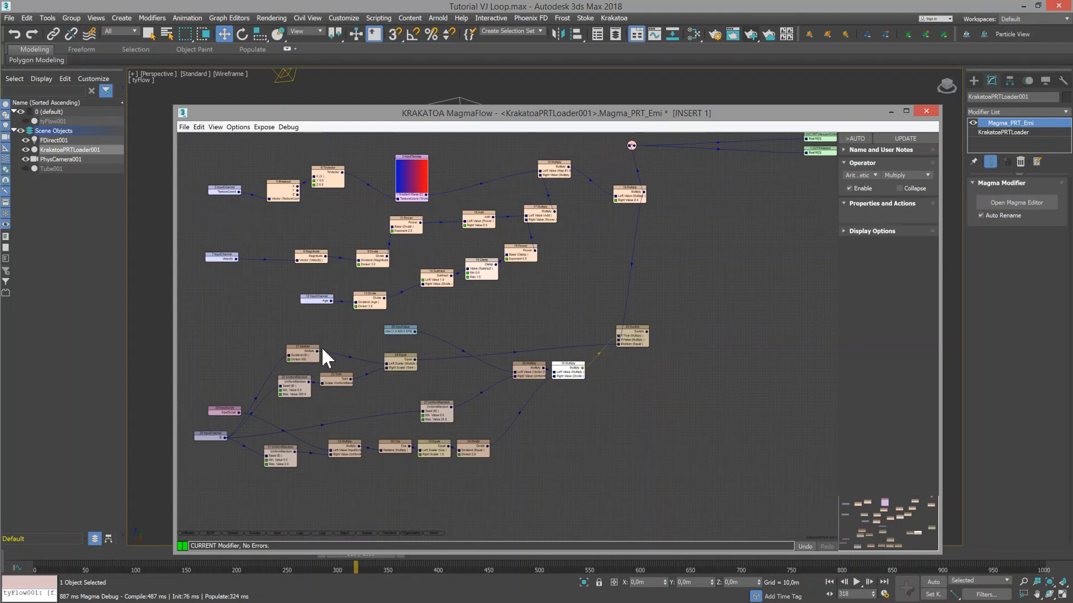
Step: Move the Switch node aside, connect its output to both output channels, and render the current frame
{"action": "left_click_drag", "start_coordinate": [640, 334], "coordinate": [716, 311]}
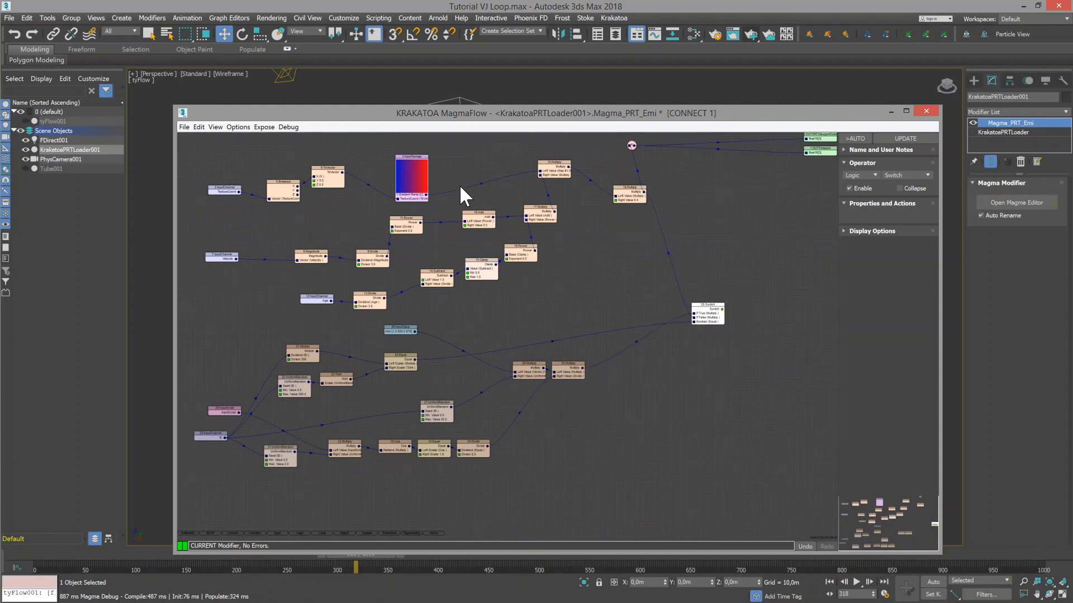
{"action": "left_click_drag", "start_coordinate": [809, 156], "coordinate": [806, 152]}
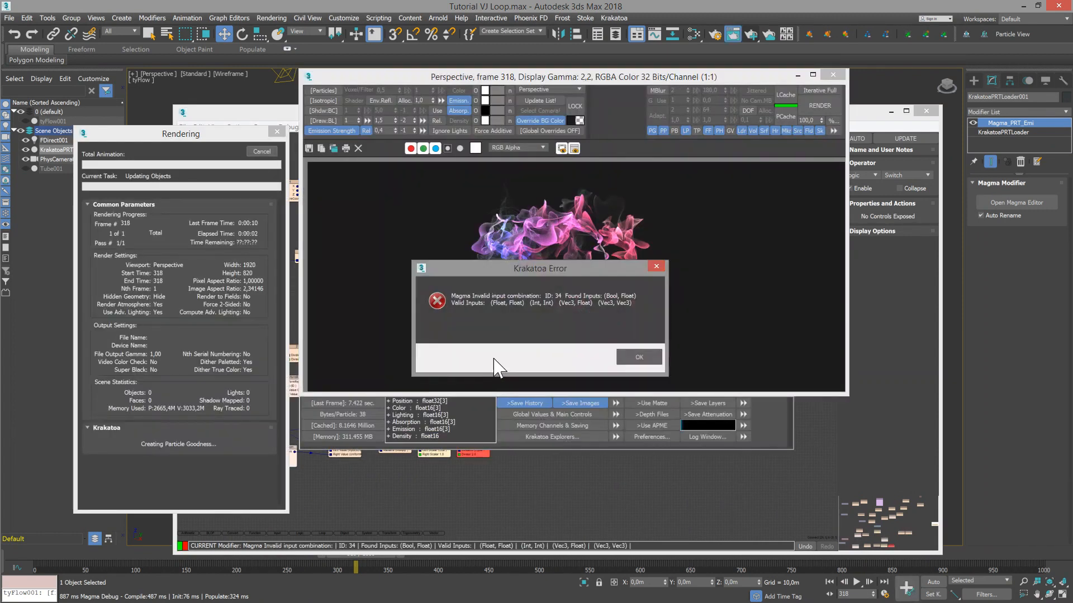
{"action": "left_click", "coordinate": [639, 357]}
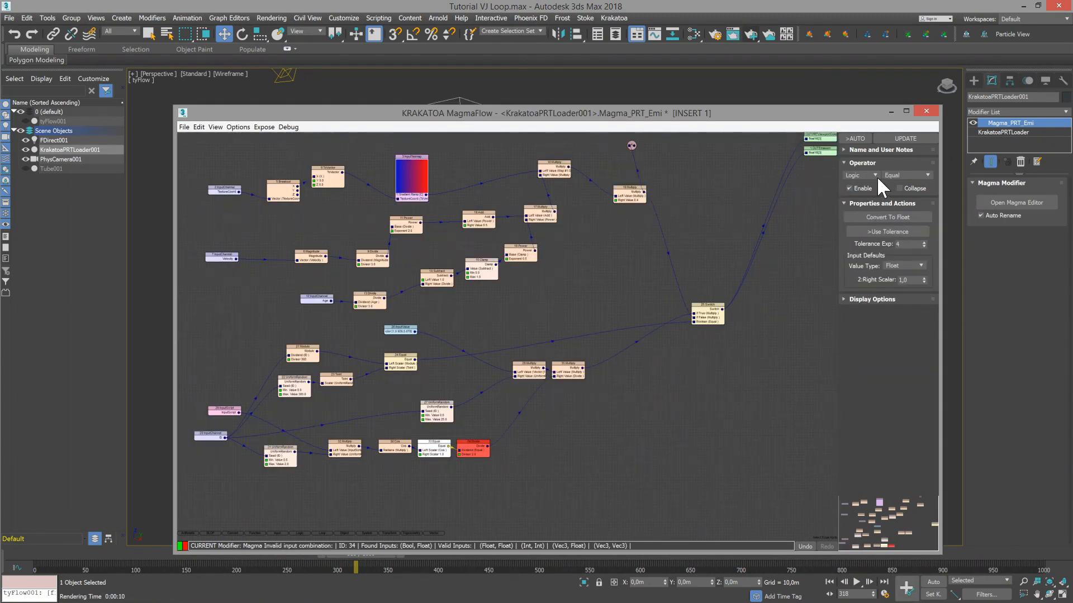
Step: Change the Equal node's operator to the arithmetic Add and shift the Divide node away from it
{"action": "left_click", "coordinate": [862, 174]}
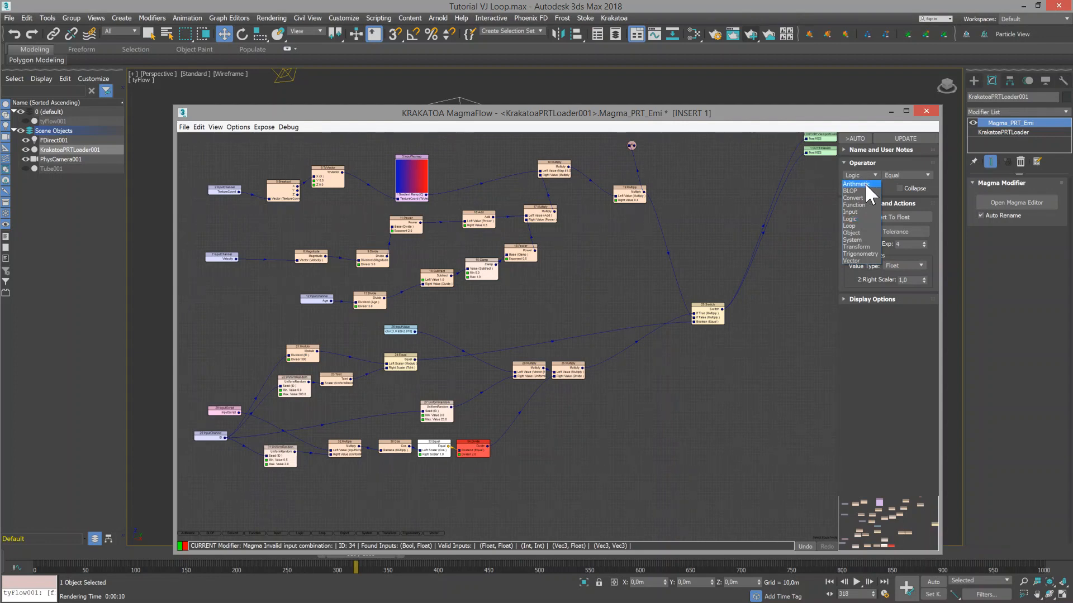
{"action": "left_click", "coordinate": [863, 182]}
{"action": "left_click", "coordinate": [898, 174]}
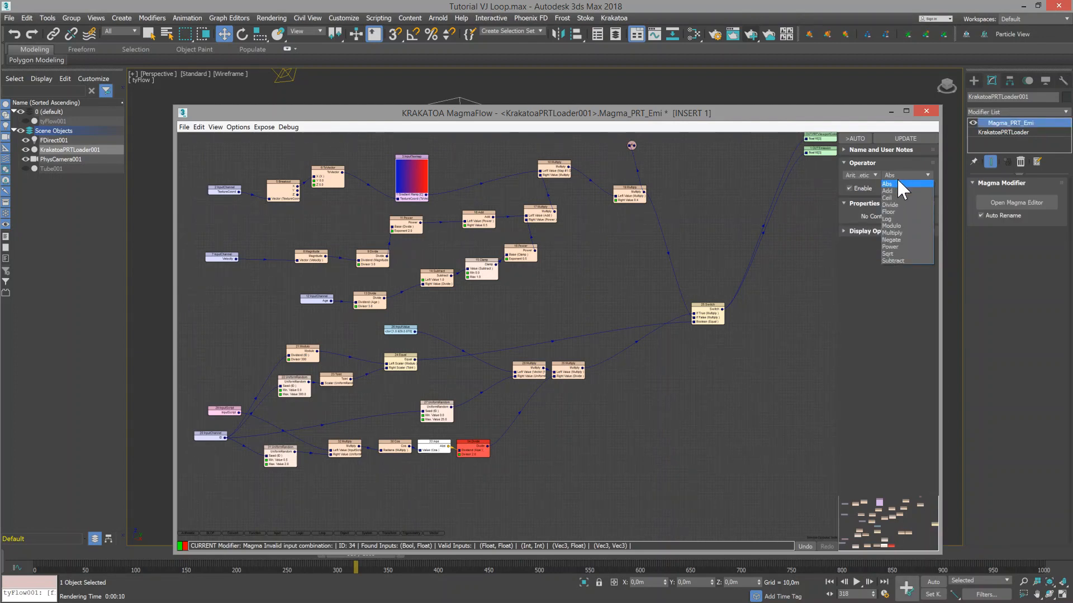
{"action": "left_click", "coordinate": [896, 190]}
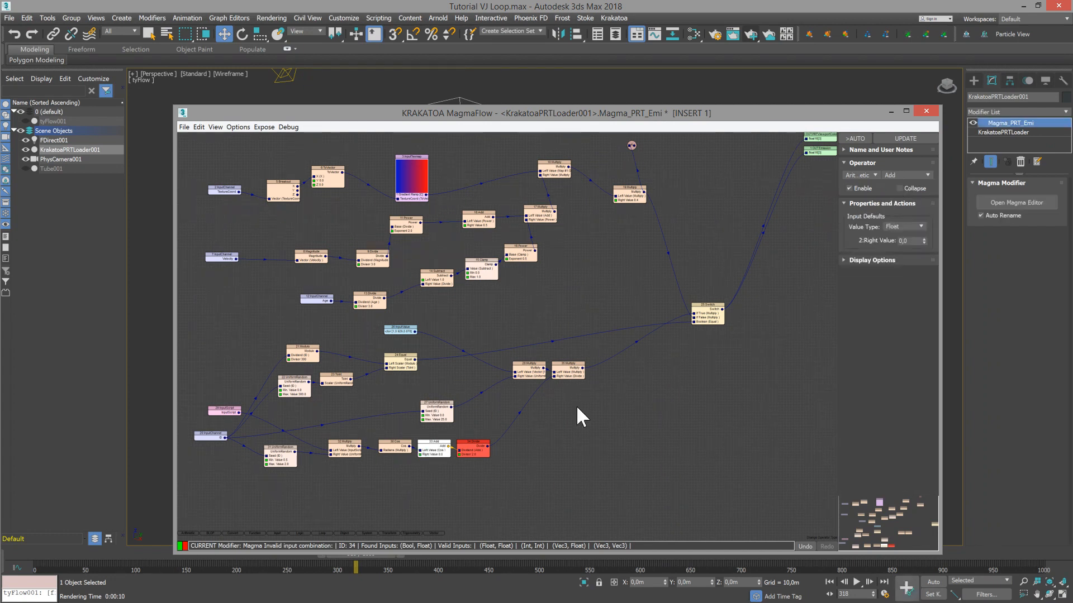
{"action": "left_click_drag", "start_coordinate": [474, 445], "coordinate": [496, 434]}
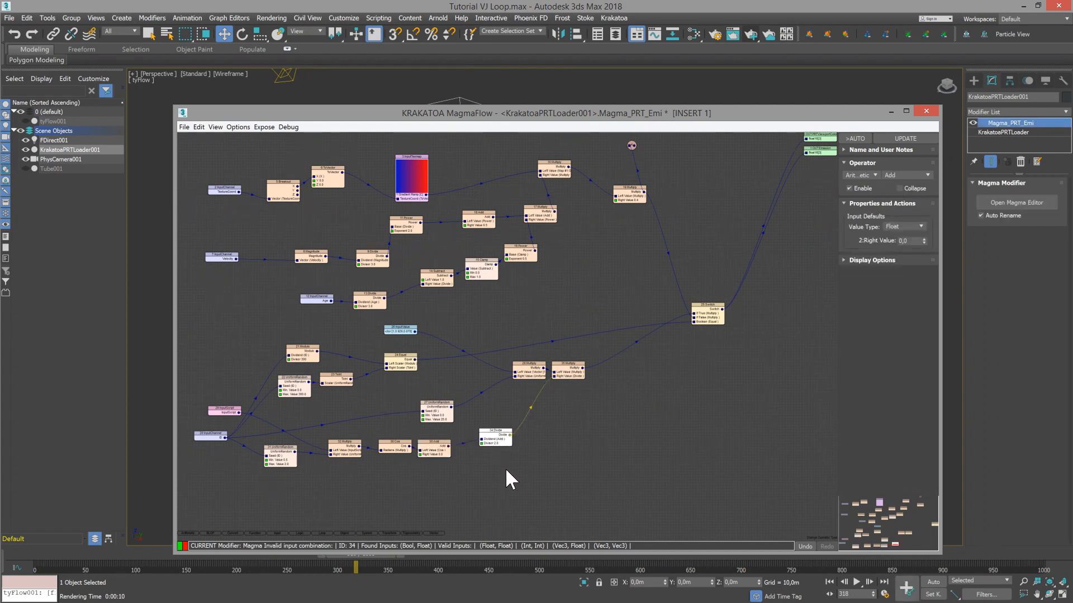
Step: Render the current frame to check the modulated bright particles, and close the render window
{"action": "left_click", "coordinate": [505, 468]}
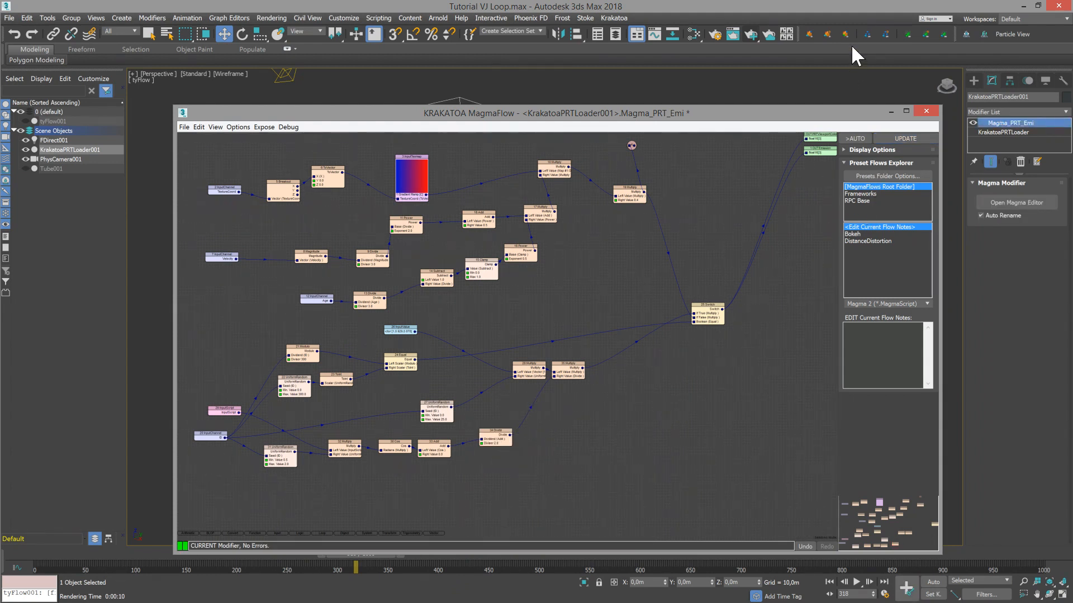
{"action": "left_click", "coordinate": [751, 33]}
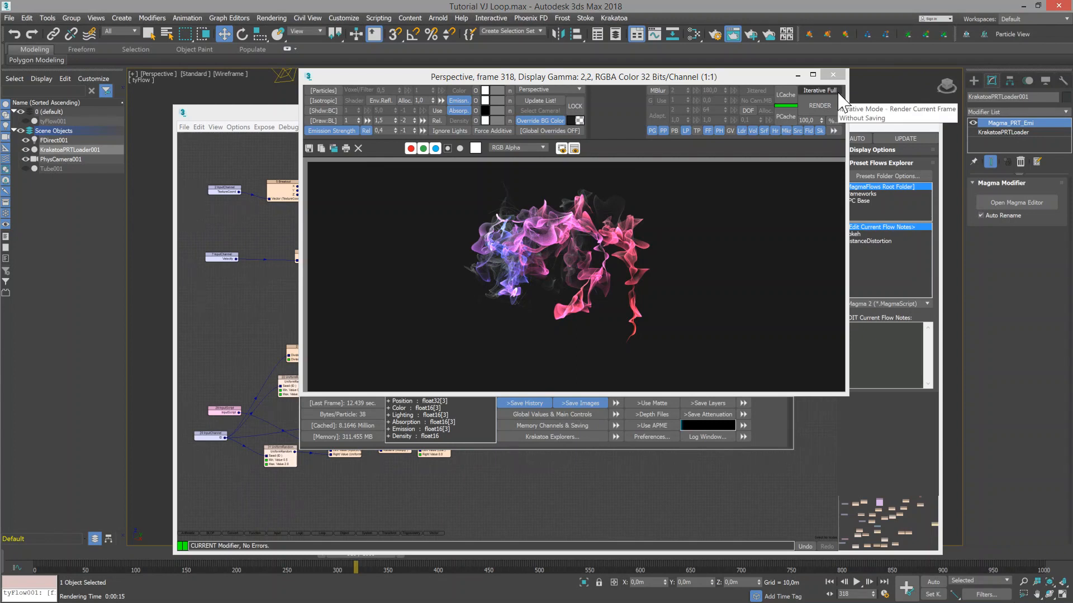
{"action": "left_click", "coordinate": [832, 75]}
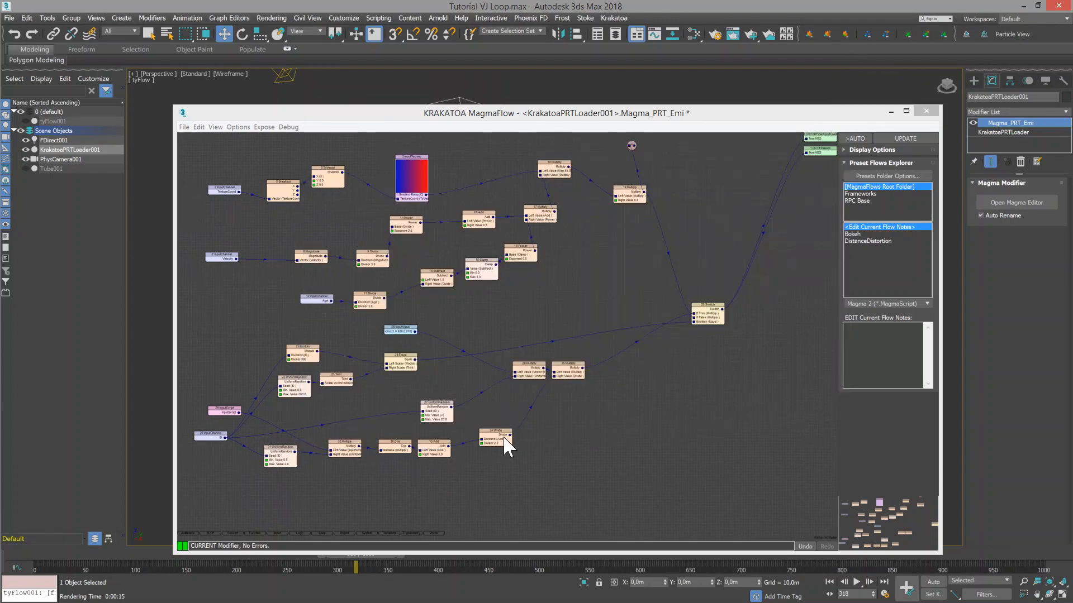
Step: Multiply the Switch output by the Divide result in a new Multiply node, route it to both output channels, and render the frame
{"action": "left_click_drag", "start_coordinate": [721, 312], "coordinate": [683, 303]}
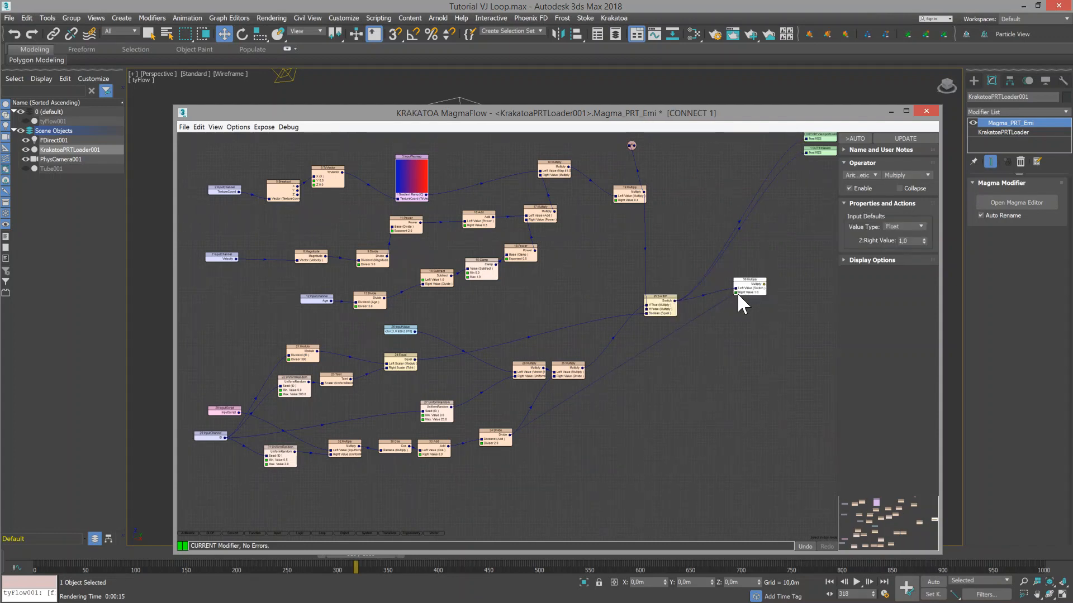
{"action": "left_click_drag", "start_coordinate": [509, 435], "coordinate": [736, 293]}
{"action": "left_click_drag", "start_coordinate": [802, 141], "coordinate": [805, 151]}
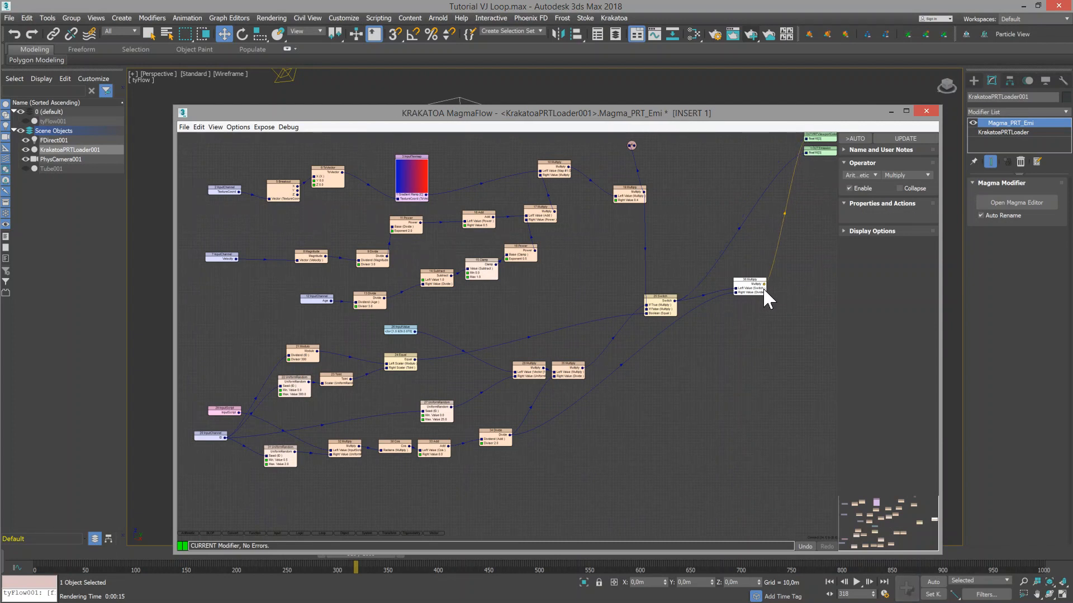
{"action": "left_click_drag", "start_coordinate": [765, 283], "coordinate": [805, 157]}
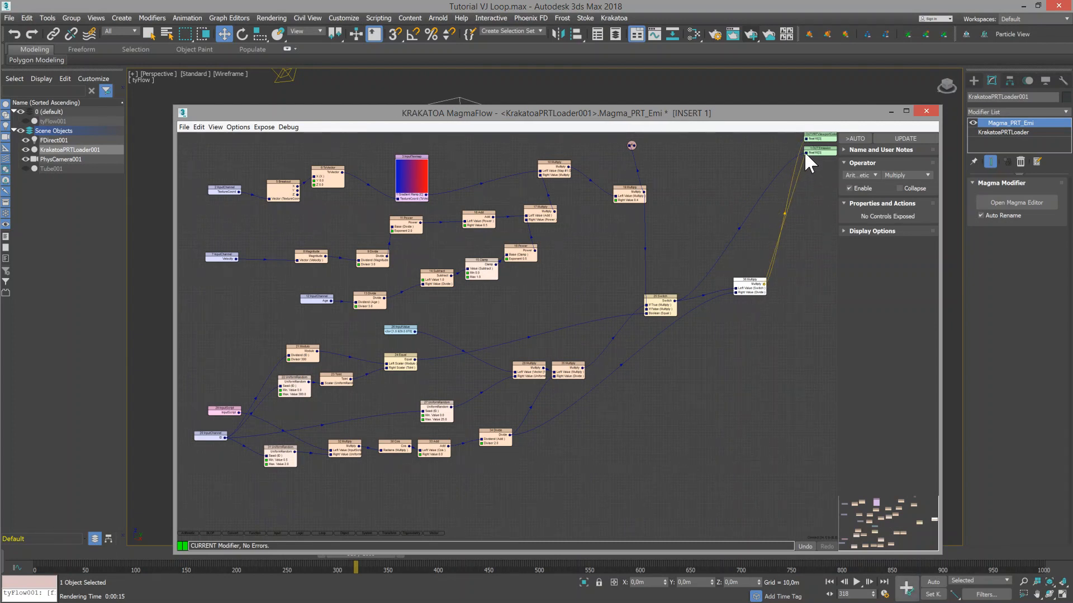
{"action": "left_click", "coordinate": [749, 34]}
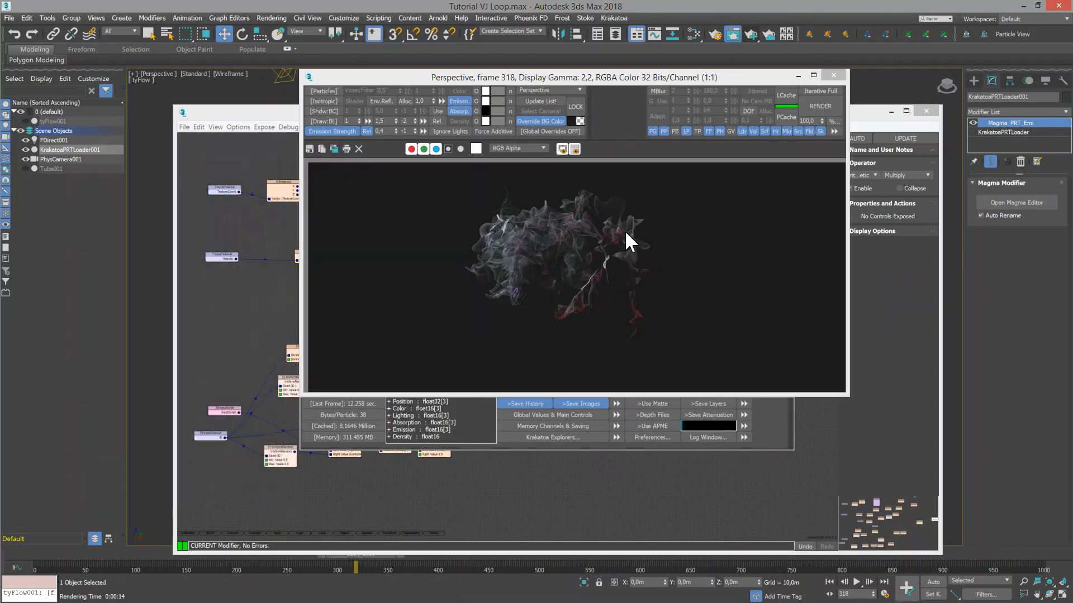
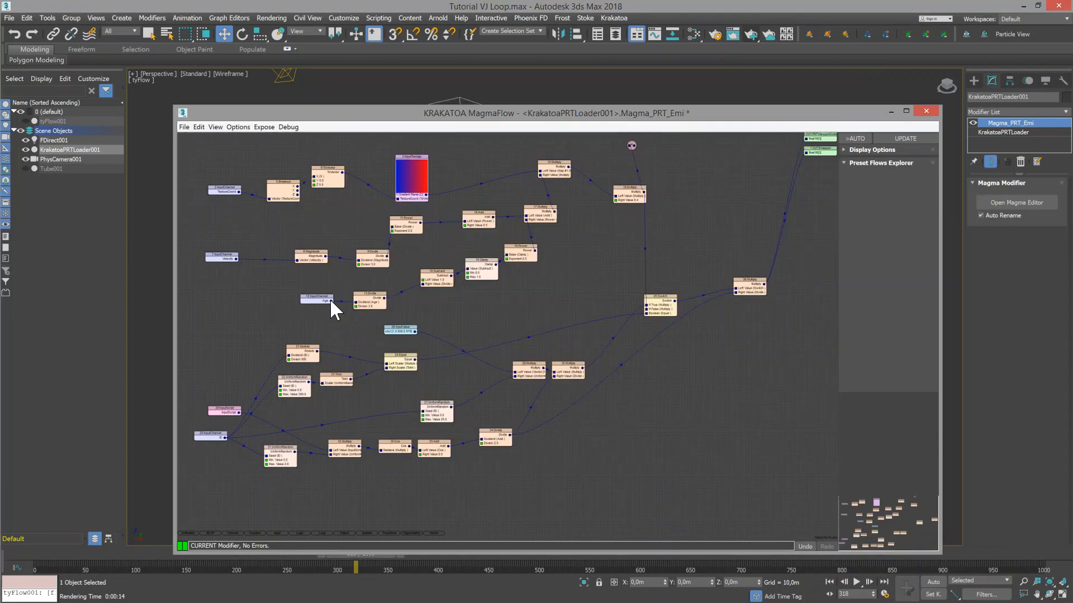
Step: Multiply the Age channel by 8 in a new Multiply node, add a Clamp after it, and arrange both nodes
{"action": "left_click_drag", "start_coordinate": [330, 299], "coordinate": [507, 306]}
{"action": "left_click", "coordinate": [608, 387]}
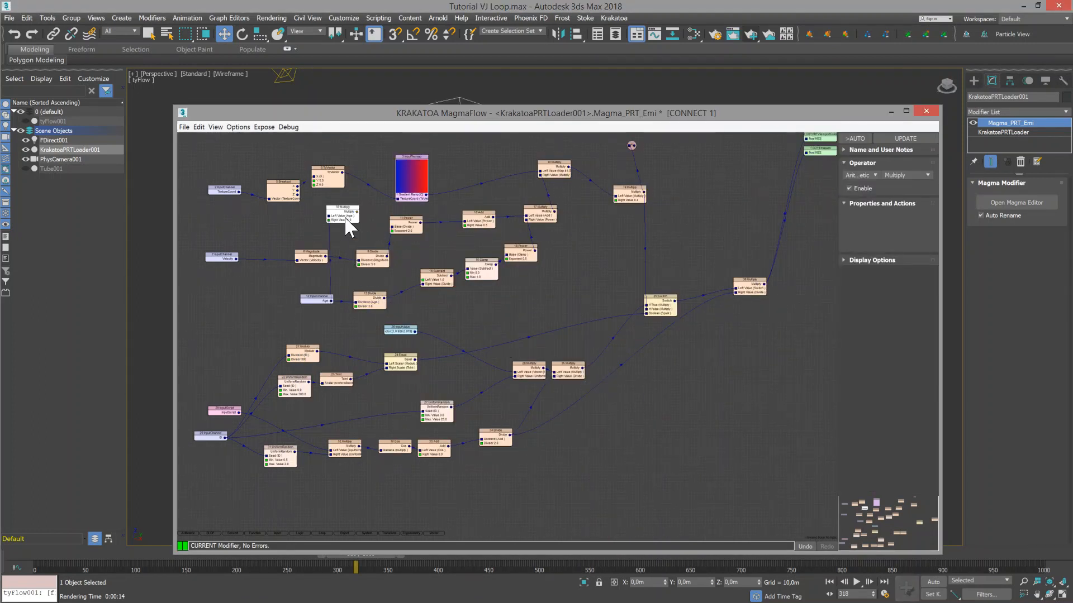
{"action": "type", "text": "8"}
{"action": "key", "text": "Return"}
{"action": "key", "text": "f"}
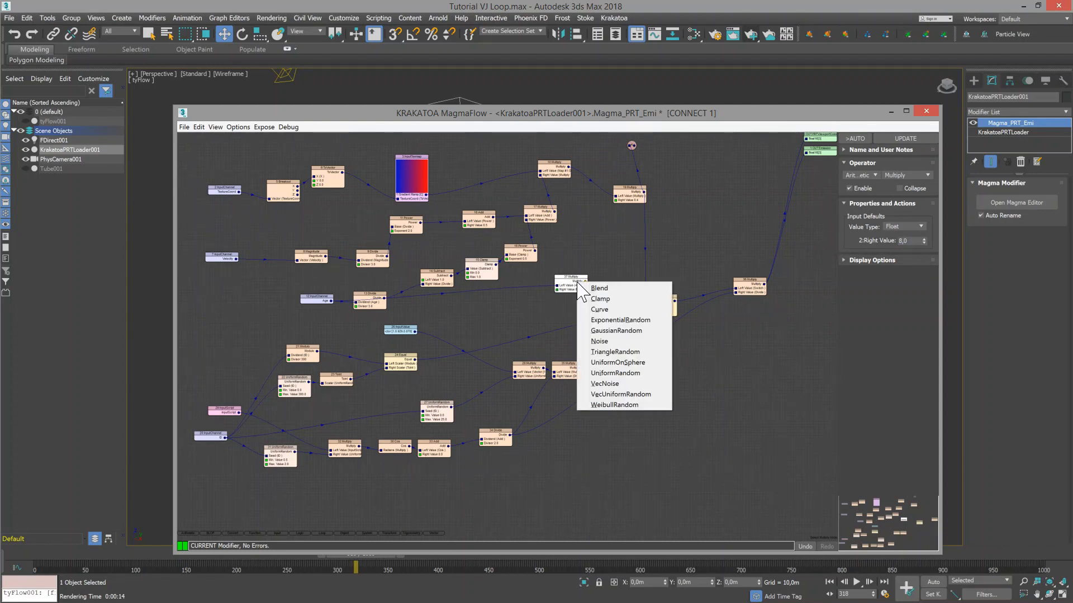
{"action": "left_click", "coordinate": [598, 298]}
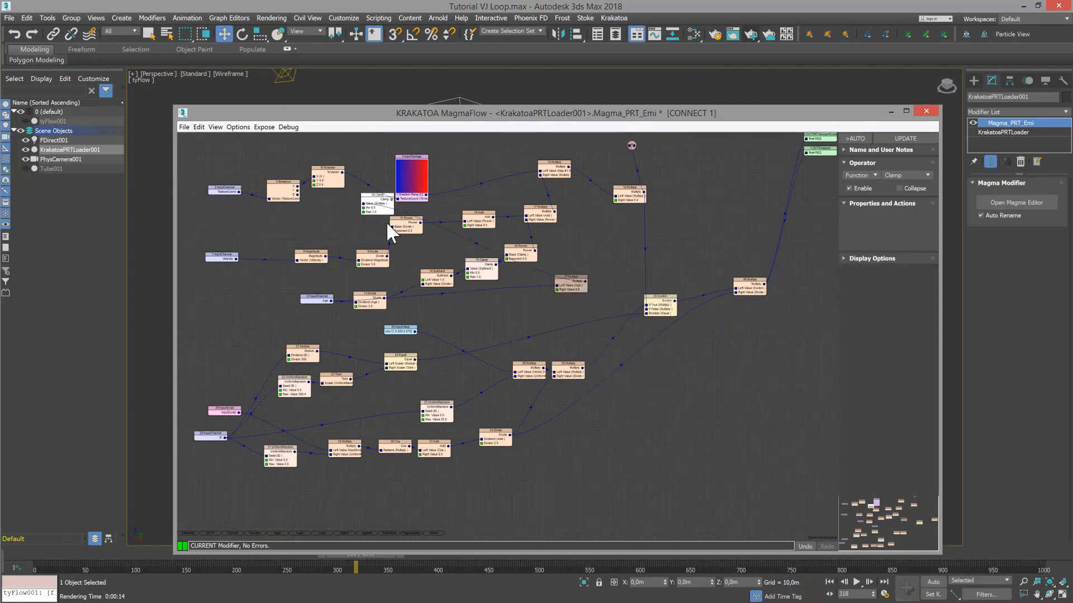
{"action": "left_click_drag", "start_coordinate": [369, 209], "coordinate": [524, 289]}
{"action": "left_click_drag", "start_coordinate": [630, 267], "coordinate": [612, 275]}
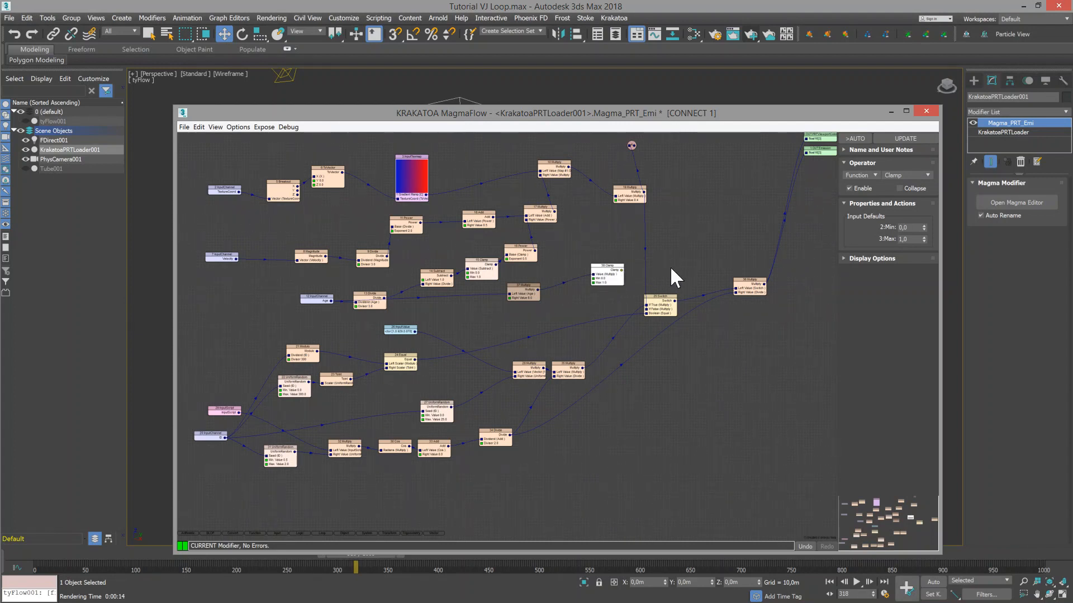
Step: Add a Blend node with the Clamp driving its blend amount and the vector InputValue connected as its value at 0
{"action": "key", "text": "b"}
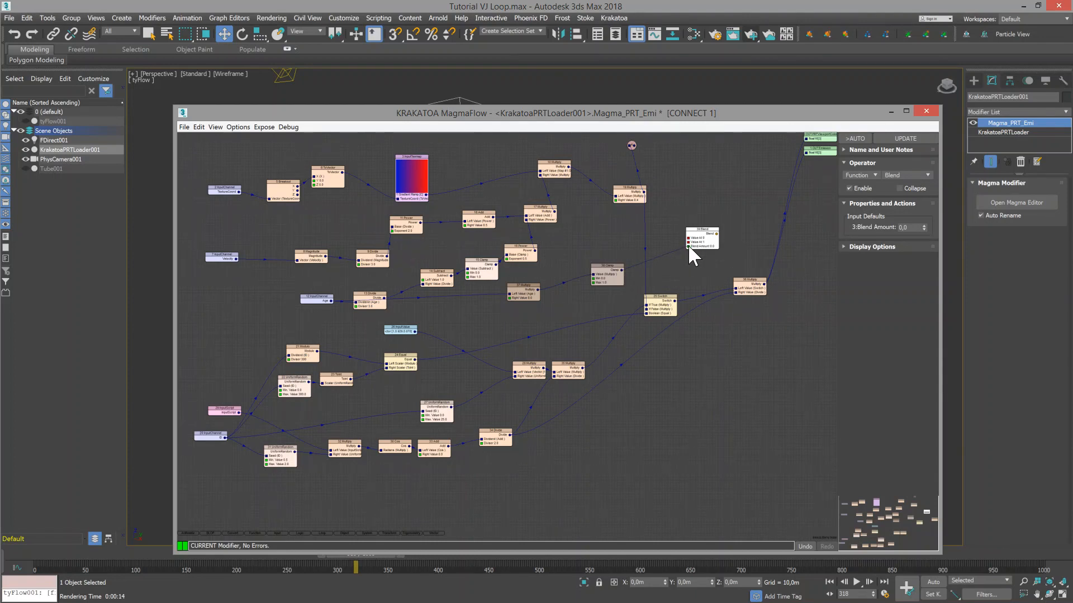
{"action": "left_click_drag", "start_coordinate": [688, 246], "coordinate": [688, 246]}
{"action": "left_click_drag", "start_coordinate": [367, 295], "coordinate": [367, 282]}
{"action": "mouse_move", "coordinate": [307, 299]}
{"action": "left_mouse_down"}
{"action": "mouse_move", "coordinate": [314, 317]}
{"action": "mouse_move", "coordinate": [307, 303]}
{"action": "left_mouse_up"}
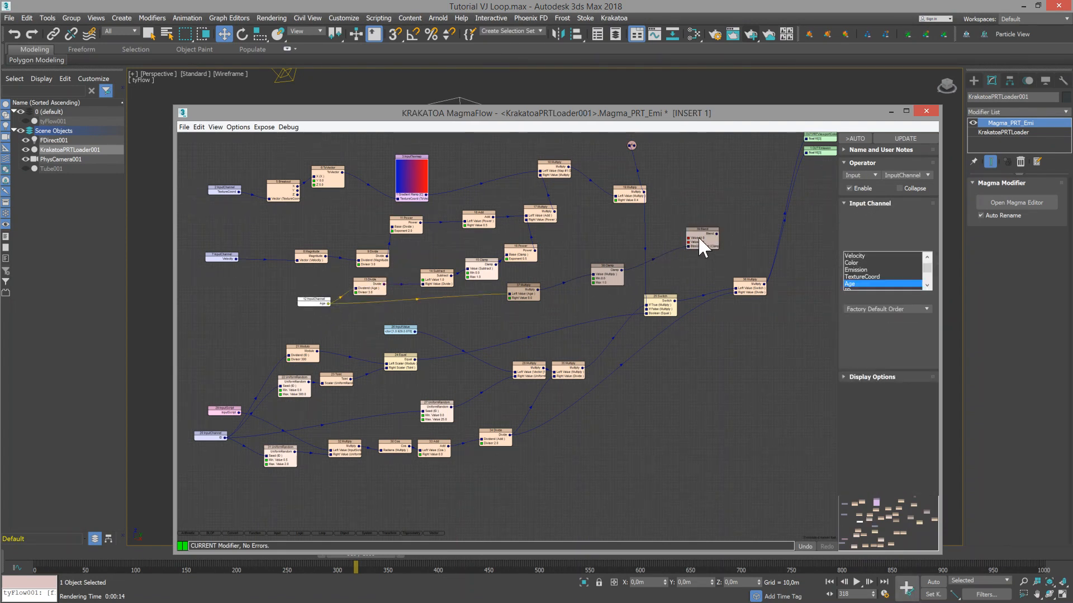
{"action": "left_click_drag", "start_coordinate": [694, 241], "coordinate": [696, 230]}
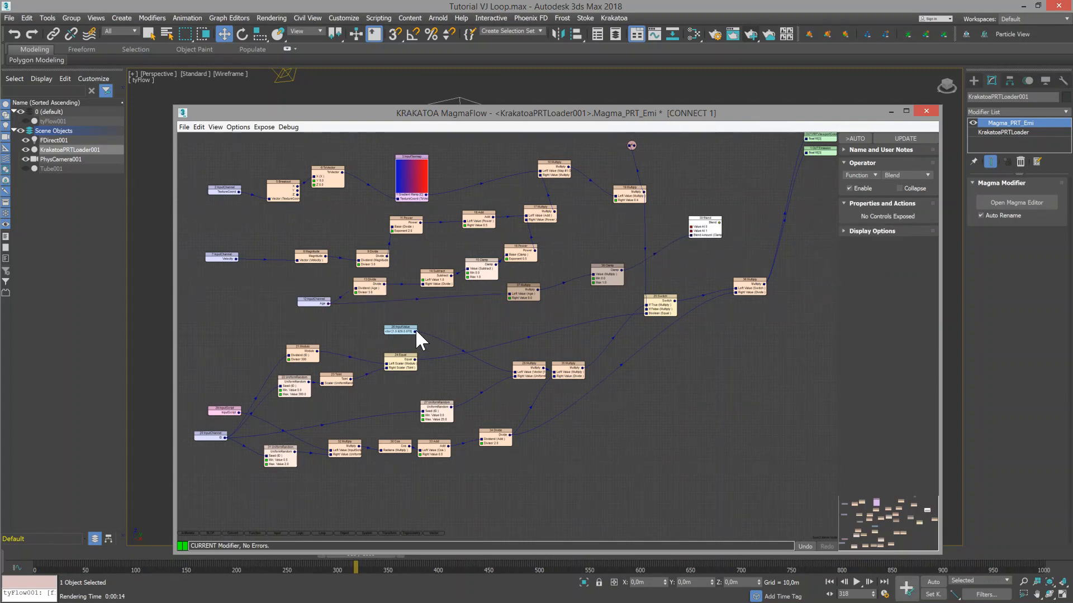
{"action": "left_click_drag", "start_coordinate": [414, 331], "coordinate": [691, 226]}
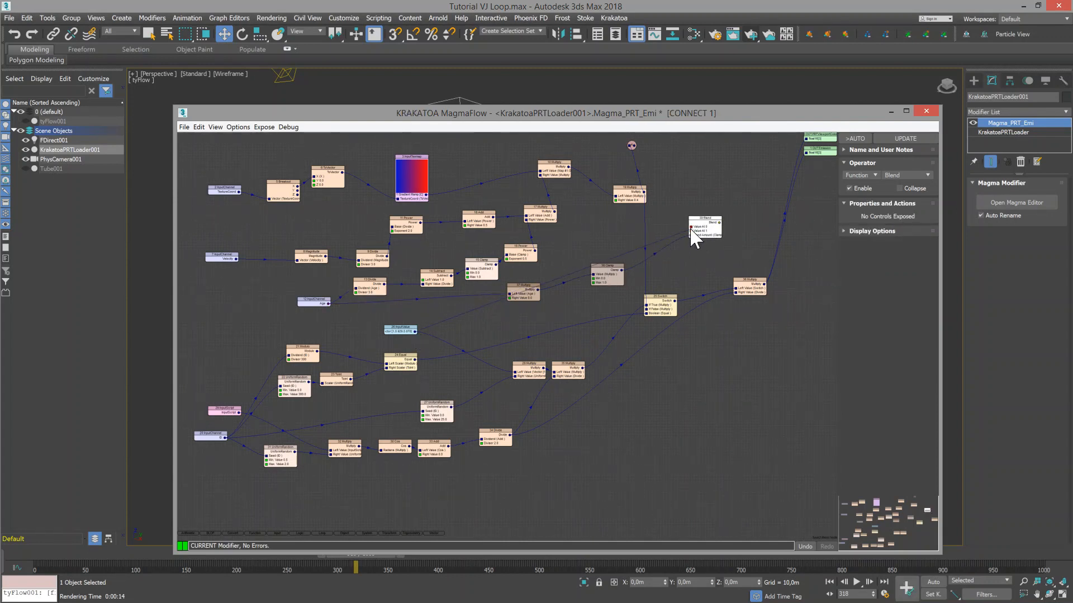
Step: Insert a Multiply node with factor 2 between the vector InputValue and the Blend node
{"action": "left_click", "coordinate": [551, 278]}
{"action": "right_click", "coordinate": [551, 278]}
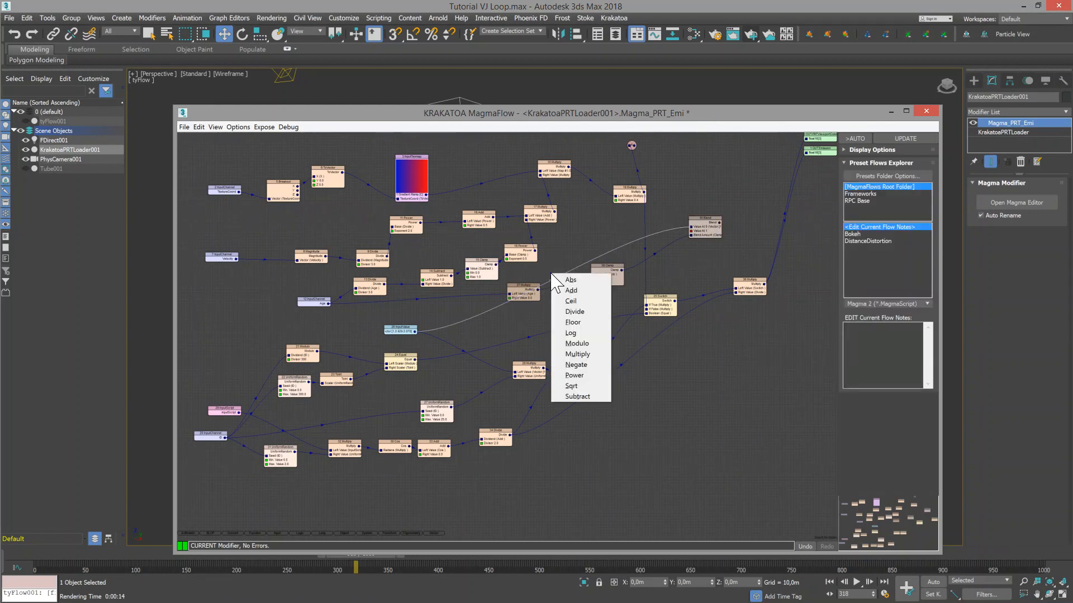
{"action": "left_click", "coordinate": [584, 353]}
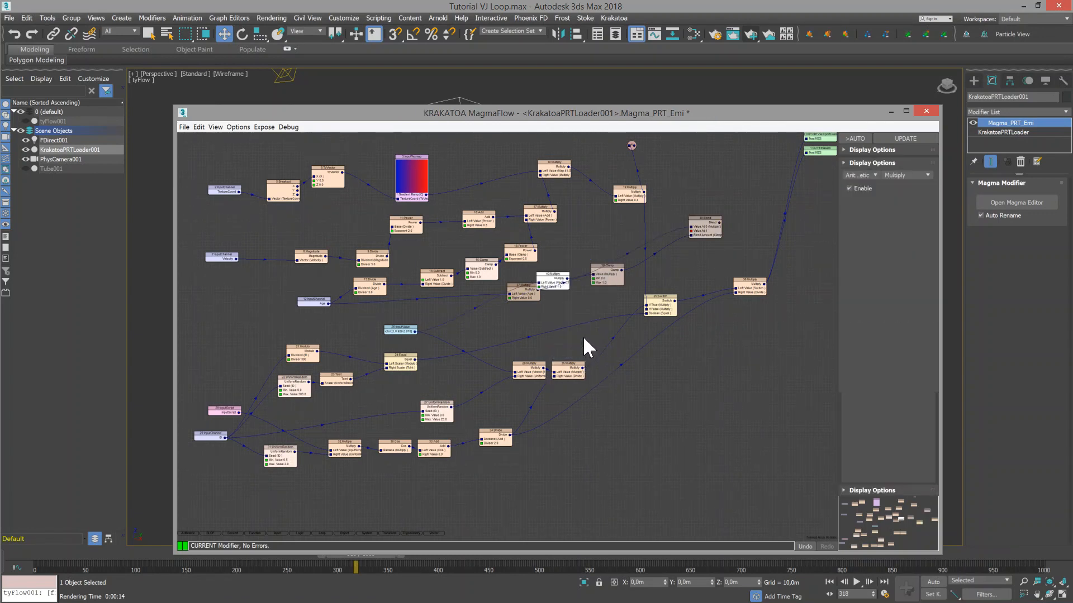
{"action": "type", "text": "2"}
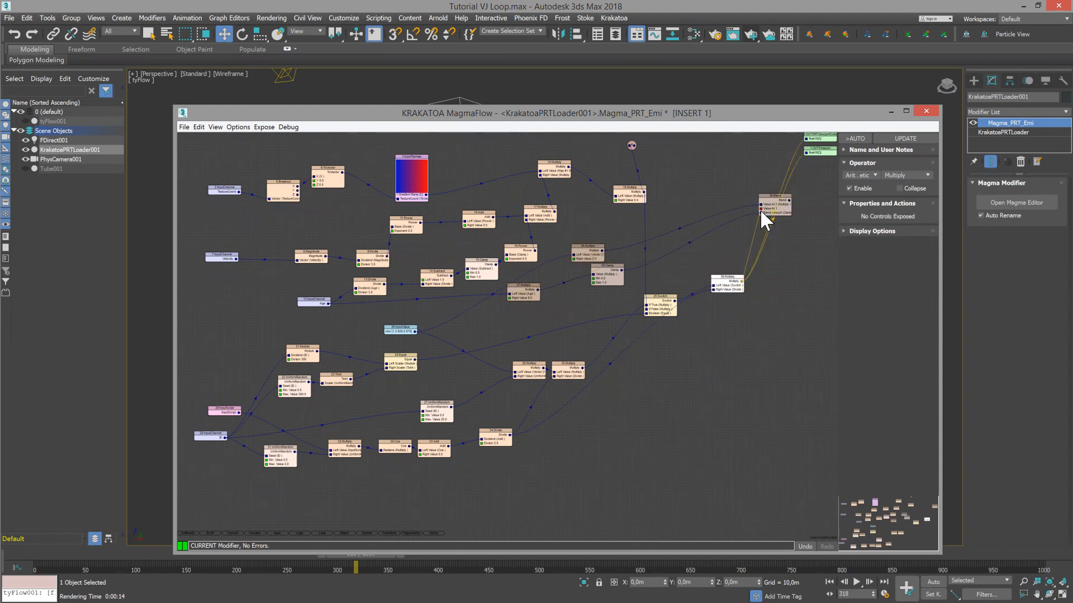
Step: Connect the final Multiply to the Blend's value at 1, route the Blend through the elbow to both outputs, and render the frame
{"action": "left_click_drag", "start_coordinate": [761, 211], "coordinate": [630, 146]}
{"action": "left_click_drag", "start_coordinate": [634, 145], "coordinate": [803, 138]}
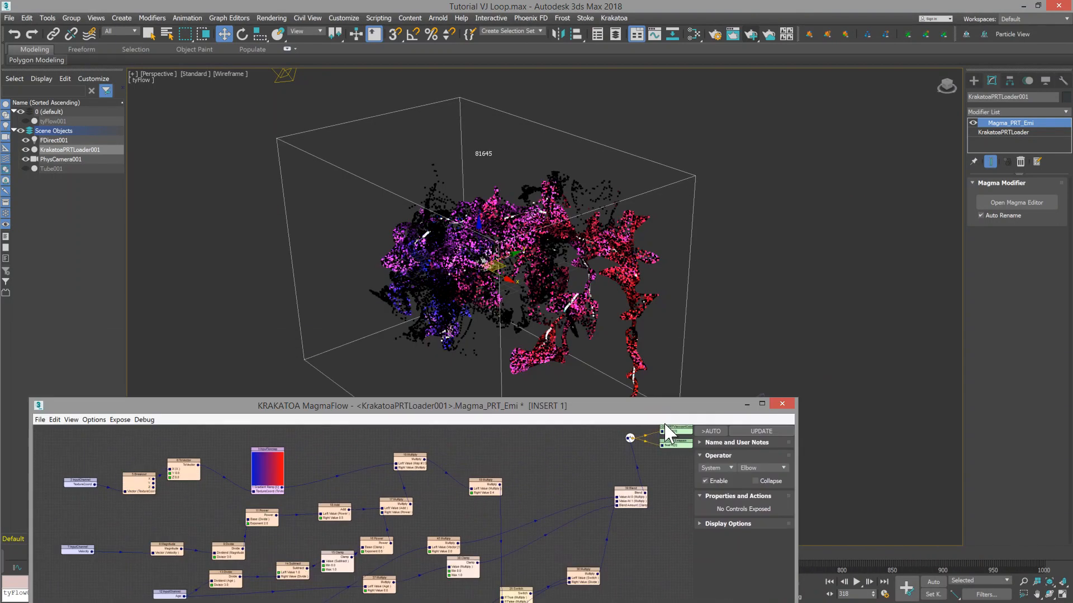
{"action": "left_click_drag", "start_coordinate": [644, 406], "coordinate": [751, 66]}
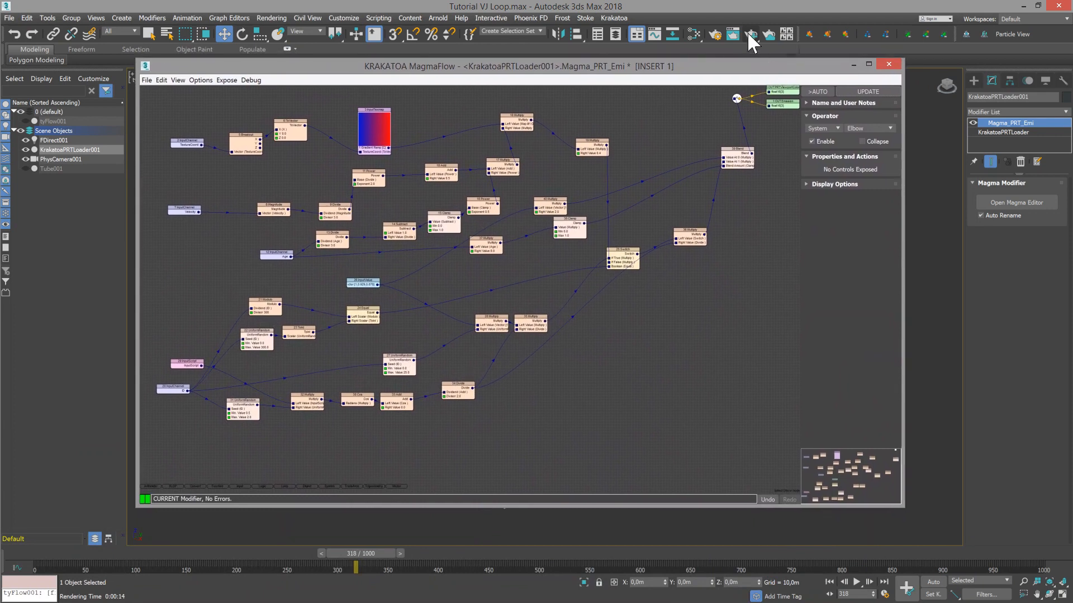
{"action": "left_click", "coordinate": [750, 34]}
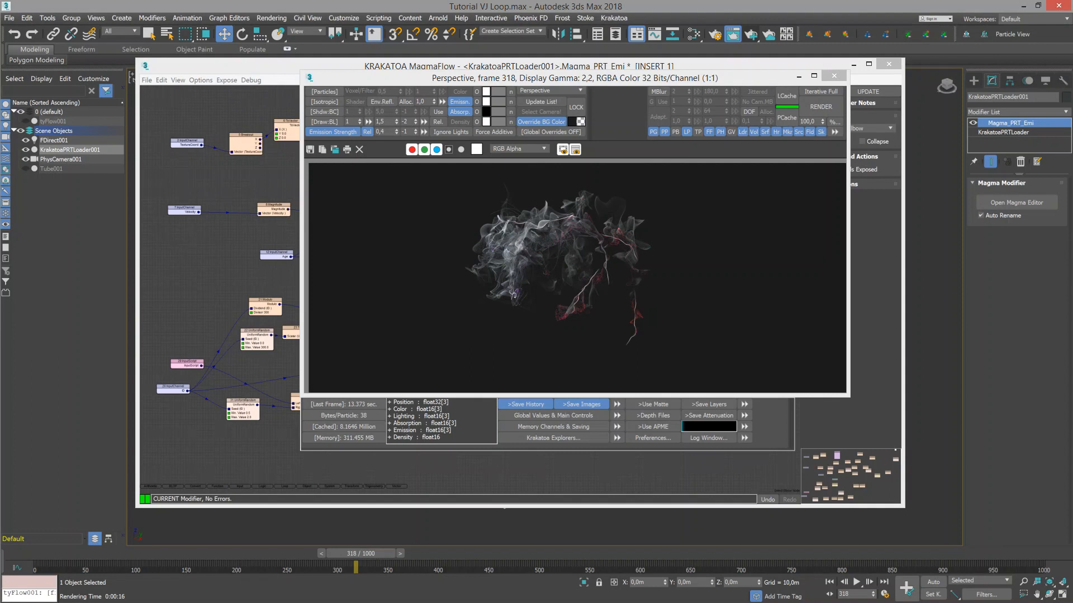
{"action": "left_click", "coordinate": [447, 64]}
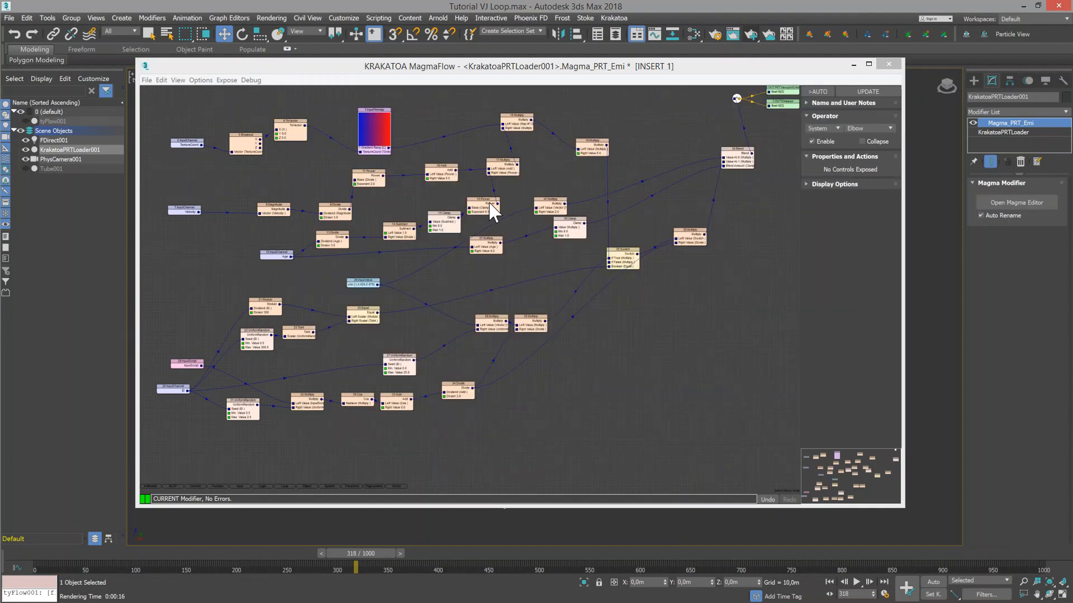
Step: Add another Output node to the flow for the Density channel
{"action": "right_click", "coordinate": [769, 118]}
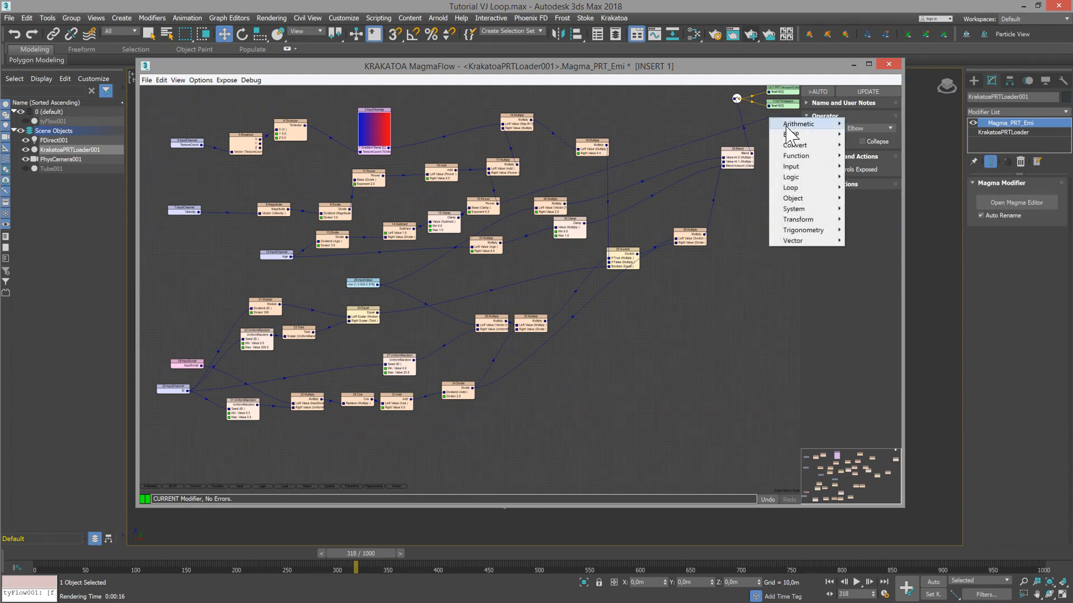
{"action": "mouse_move", "coordinate": [832, 209]}
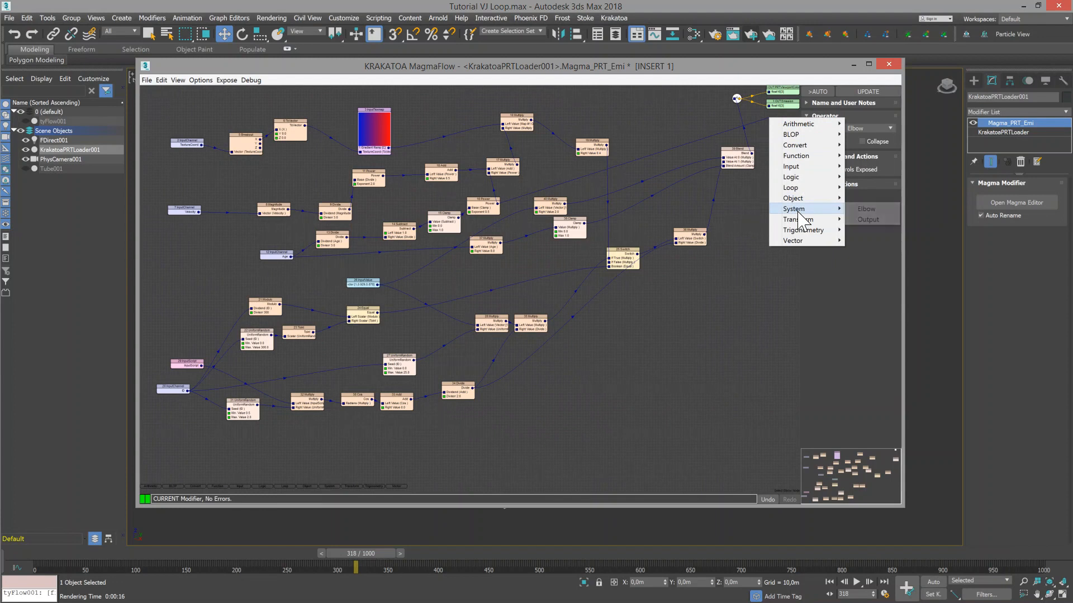
{"action": "left_click", "coordinate": [861, 219]}
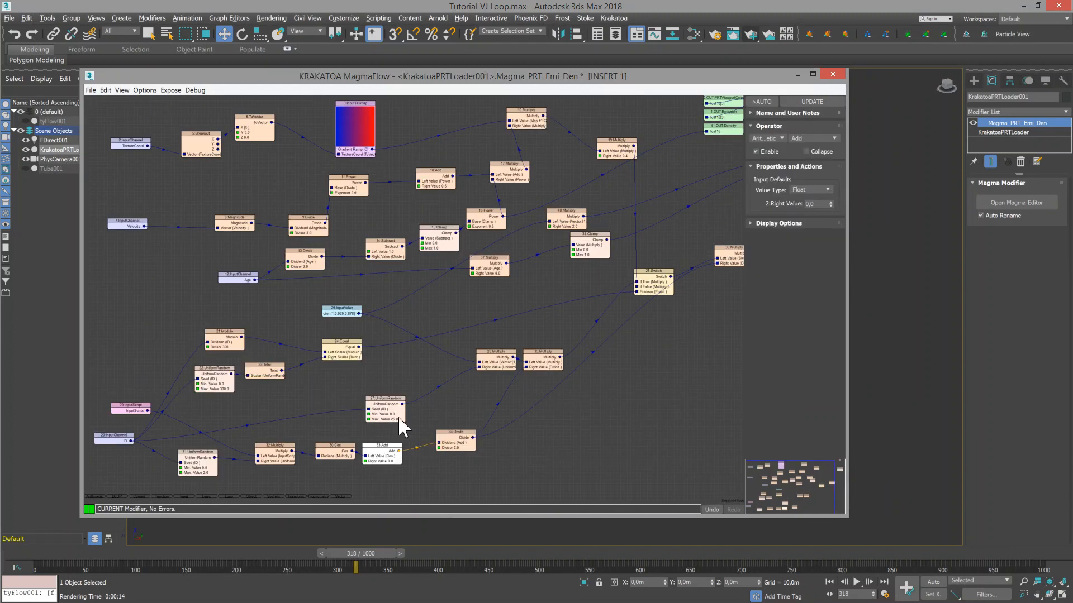
Step: Set the right value of the Add node after the Cos node to 1, and close the Magma editor and render window
{"action": "double_click", "coordinate": [810, 204]}
{"action": "type", "text": "1"}
{"action": "key", "text": "Return"}
{"action": "left_click", "coordinate": [833, 74]}
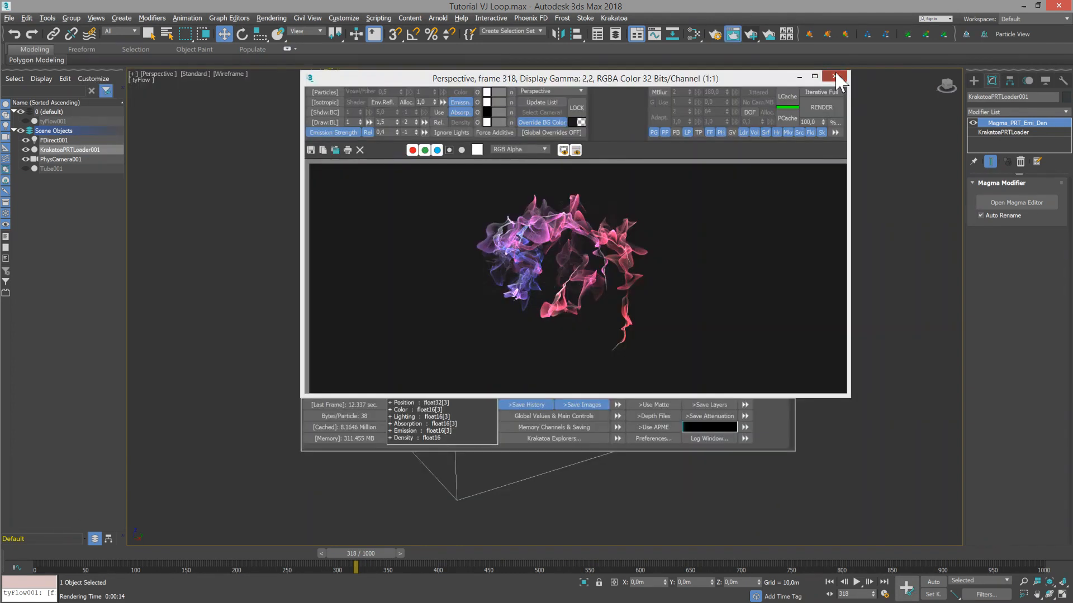
{"action": "left_click", "coordinate": [819, 74]}
Step: Add a second MagmaModifier to the Krakatoa PRT loader and open its Magma editor
{"action": "left_click", "coordinate": [1011, 112]}
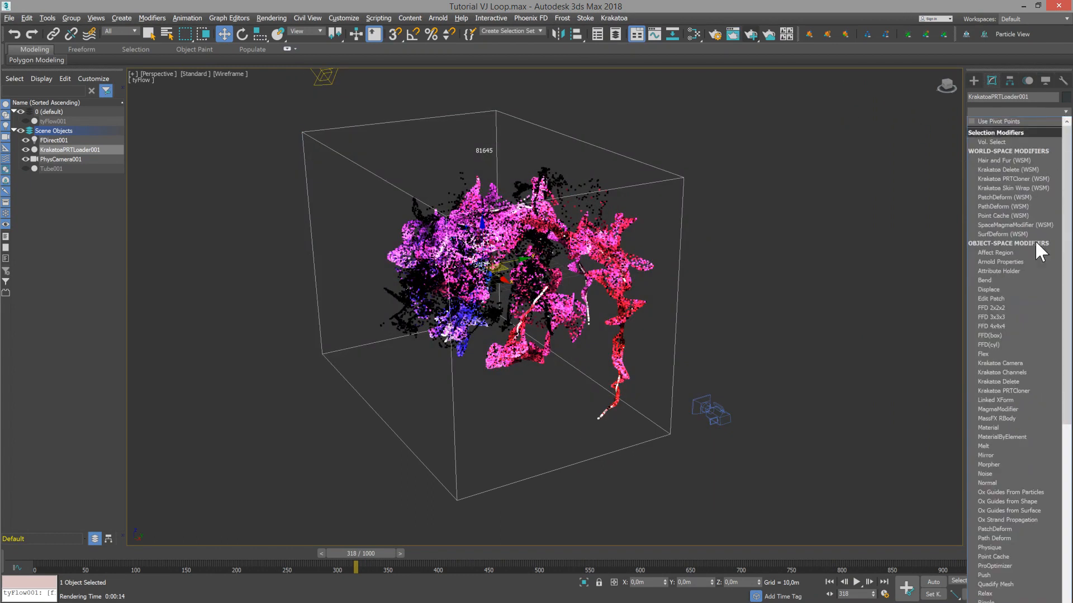
{"action": "left_click", "coordinate": [994, 409]}
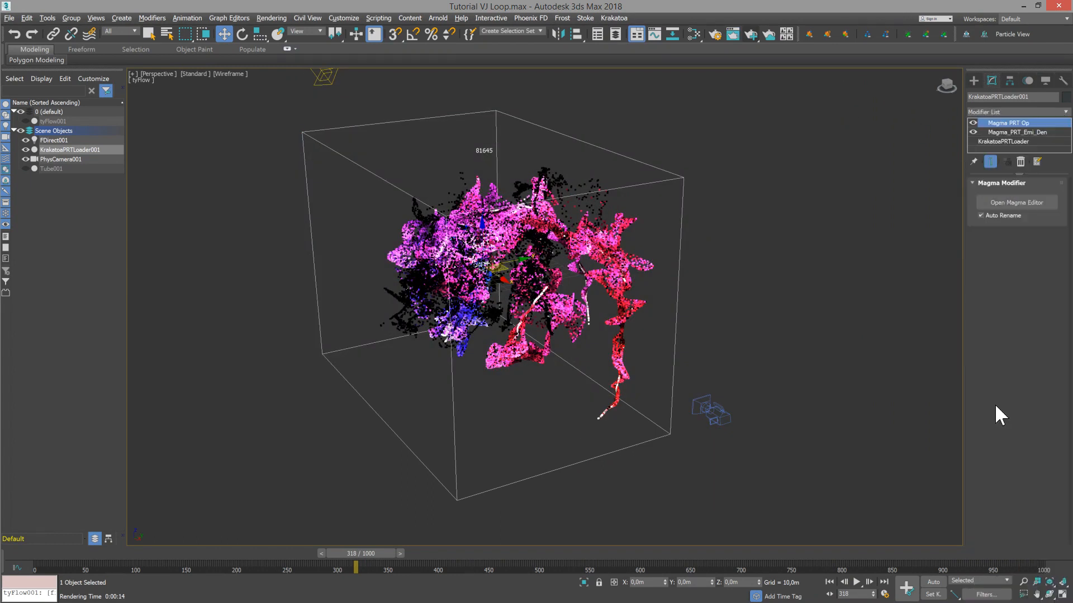
{"action": "left_click", "coordinate": [1011, 203]}
Step: Compare the MtlIndex channel with an integer input value in a new Equal node and arrange the input nodes
{"action": "left_click_drag", "start_coordinate": [345, 372], "coordinate": [469, 442]}
{"action": "mouse_move", "coordinate": [506, 501]}
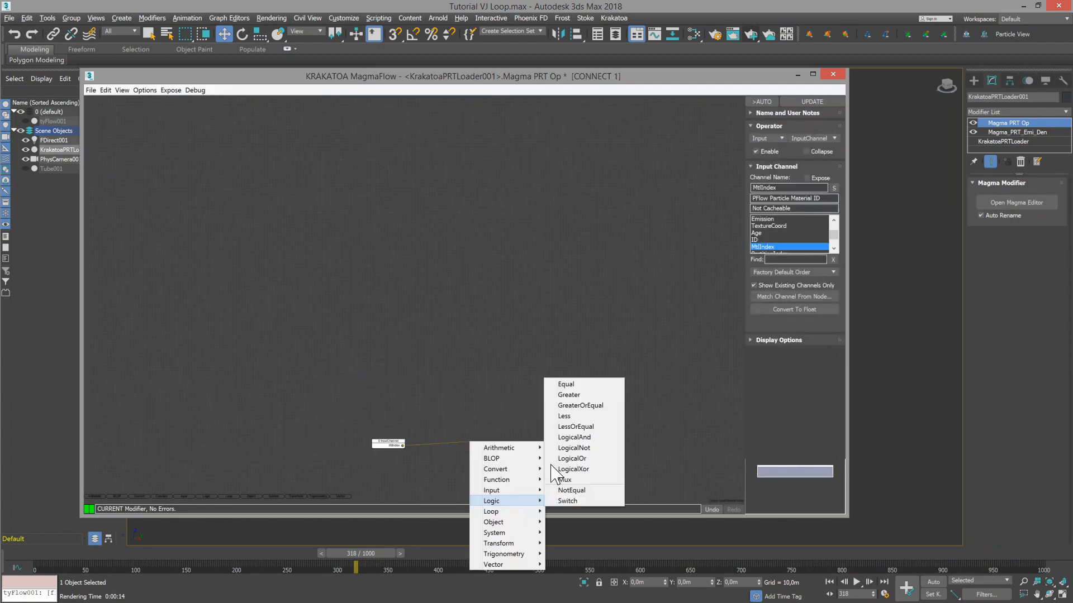
{"action": "left_click", "coordinate": [566, 385]}
{"action": "left_click", "coordinate": [450, 431]}
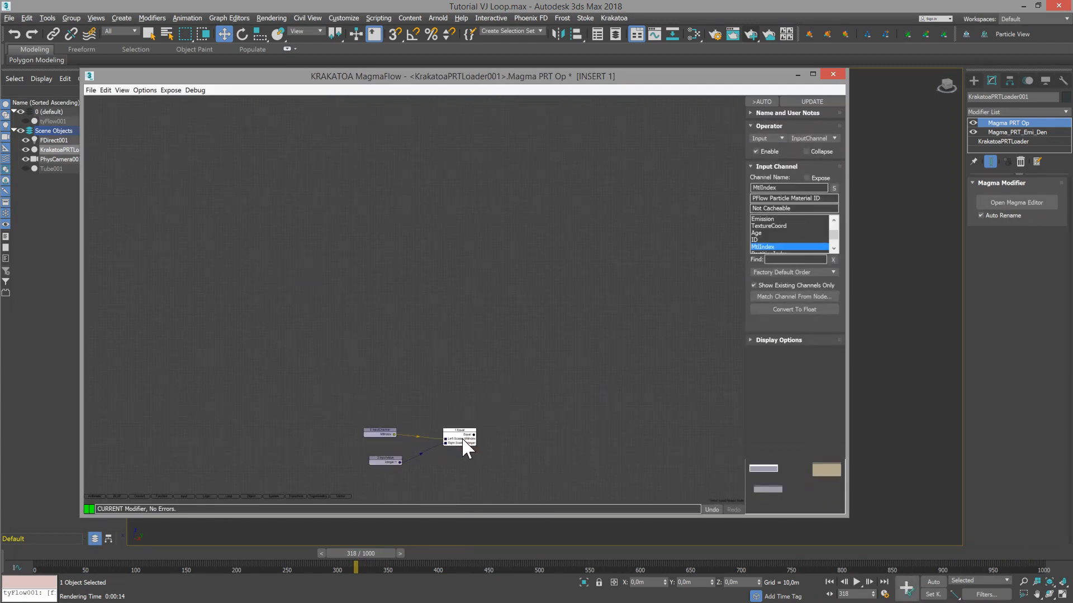
{"action": "left_click_drag", "start_coordinate": [376, 436], "coordinate": [382, 447]}
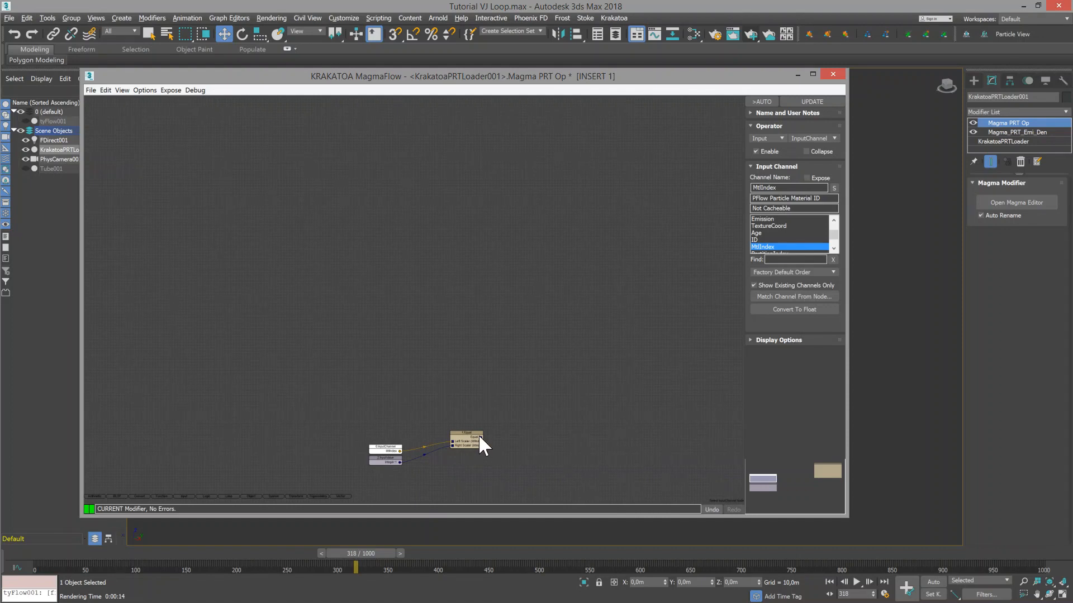
Step: Add a Switch node driven by the Equal node with the Emission channel as its true input, and output it to Emission
{"action": "left_click_drag", "start_coordinate": [480, 437], "coordinate": [571, 381]}
{"action": "mouse_move", "coordinate": [611, 444]}
{"action": "left_click", "coordinate": [665, 558]}
{"action": "mouse_move", "coordinate": [622, 253]}
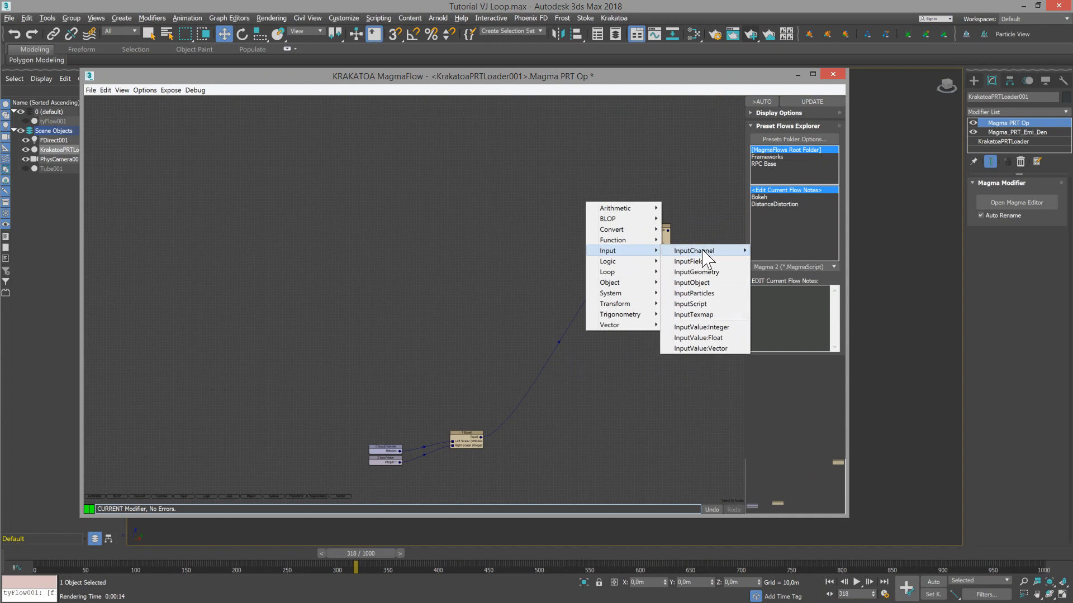
{"action": "mouse_move", "coordinate": [702, 252]}
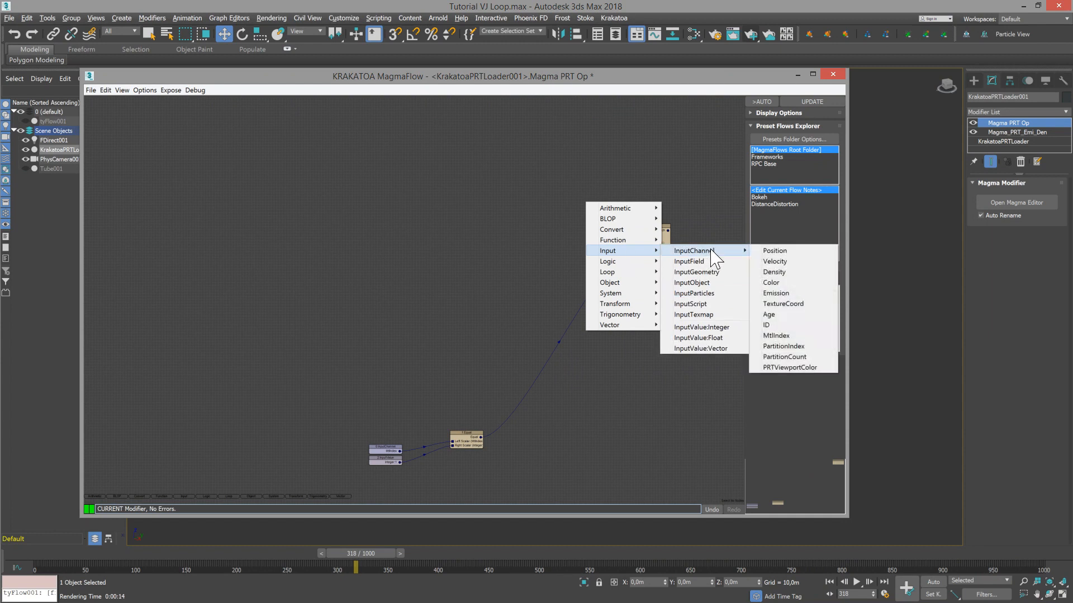
{"action": "left_click", "coordinate": [775, 294]}
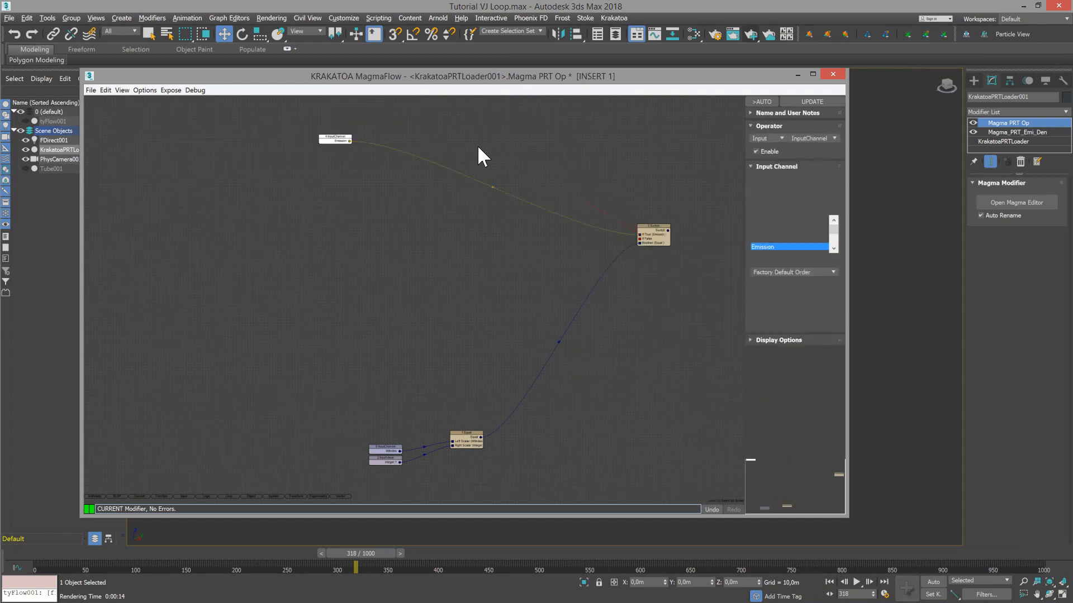
{"action": "left_click_drag", "start_coordinate": [361, 151], "coordinate": [656, 234]}
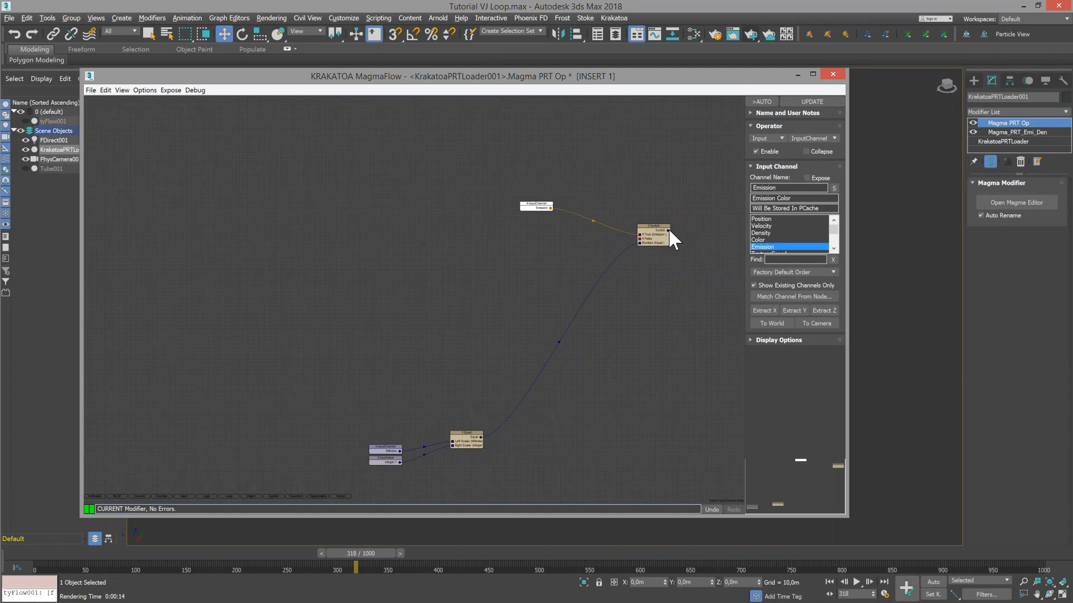
{"action": "left_click_drag", "start_coordinate": [696, 149], "coordinate": [694, 147]}
{"action": "left_click", "coordinate": [774, 246]}
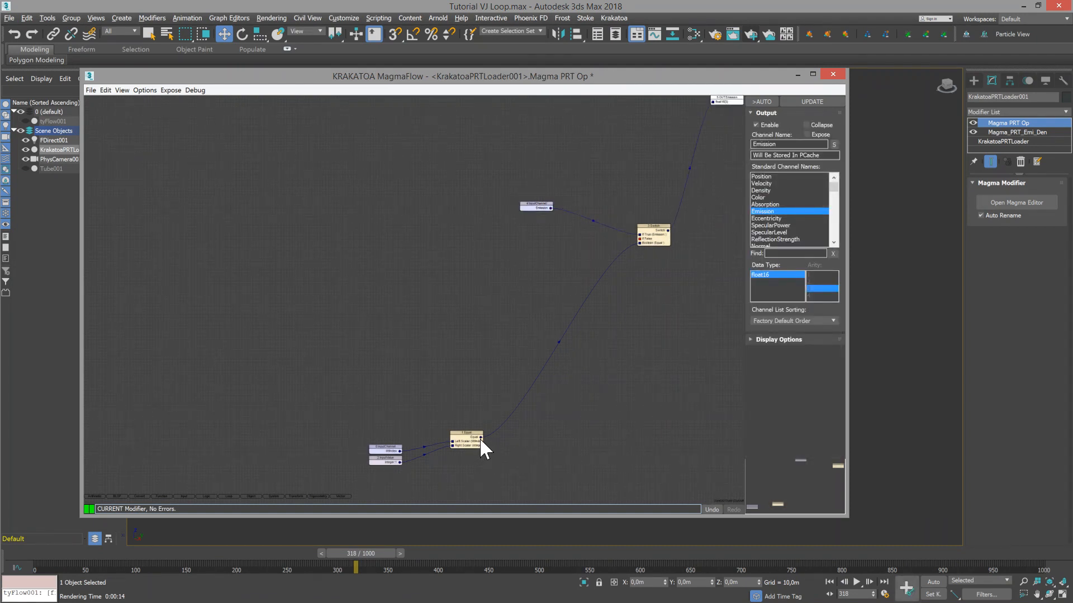
Step: Build a second Switch from the Equal node with Density as its true input, and output it to the Density channel
{"action": "left_click_drag", "start_coordinate": [602, 417], "coordinate": [602, 417]}
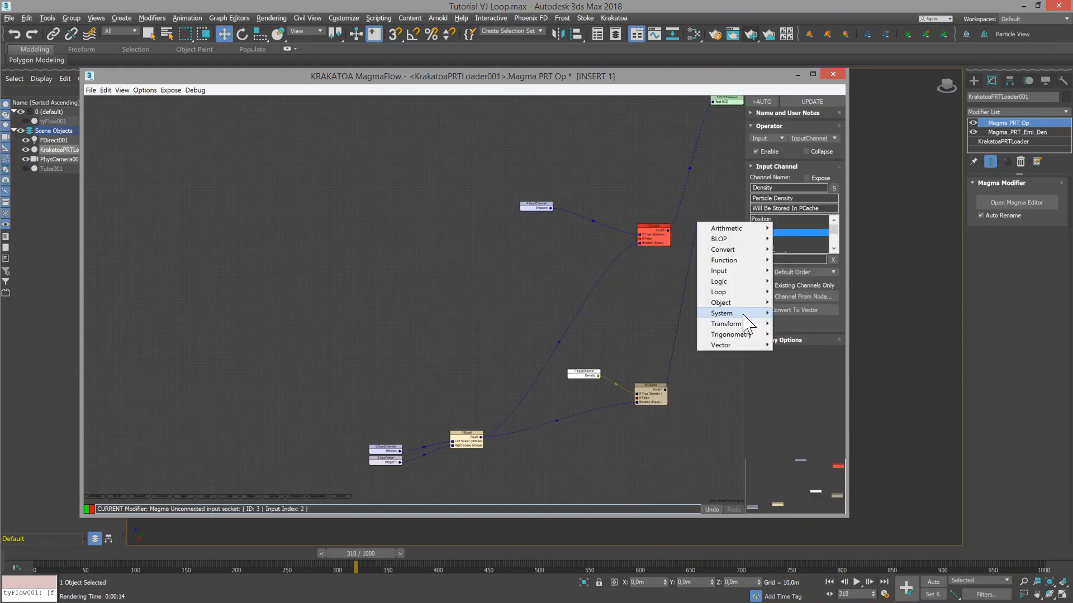
{"action": "mouse_move", "coordinate": [744, 315]}
{"action": "left_click", "coordinate": [783, 321]}
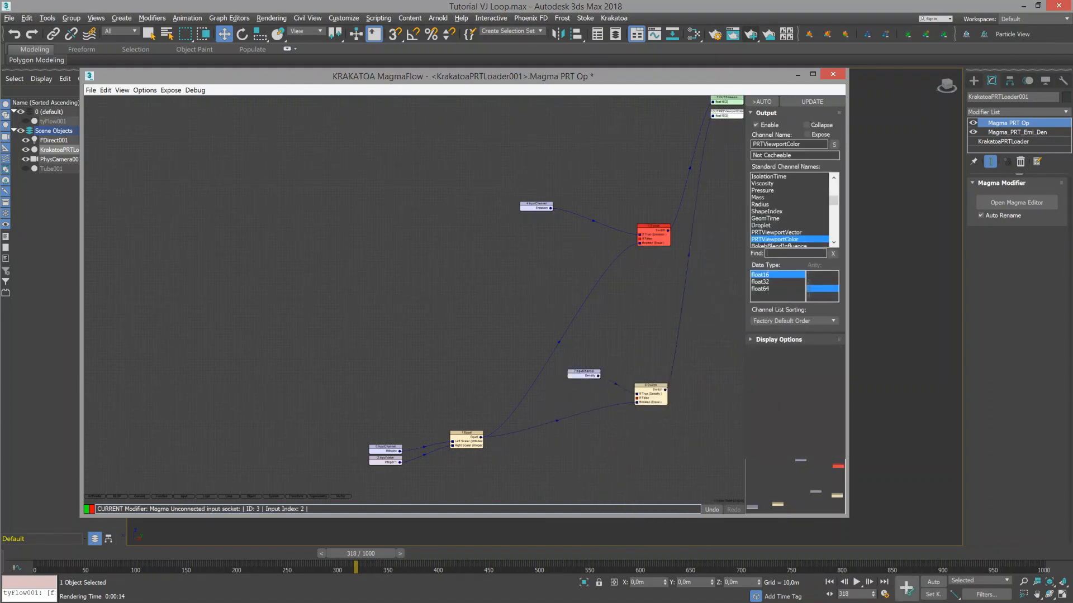
{"action": "type", "text": "den"}
{"action": "left_click", "coordinate": [756, 176]}
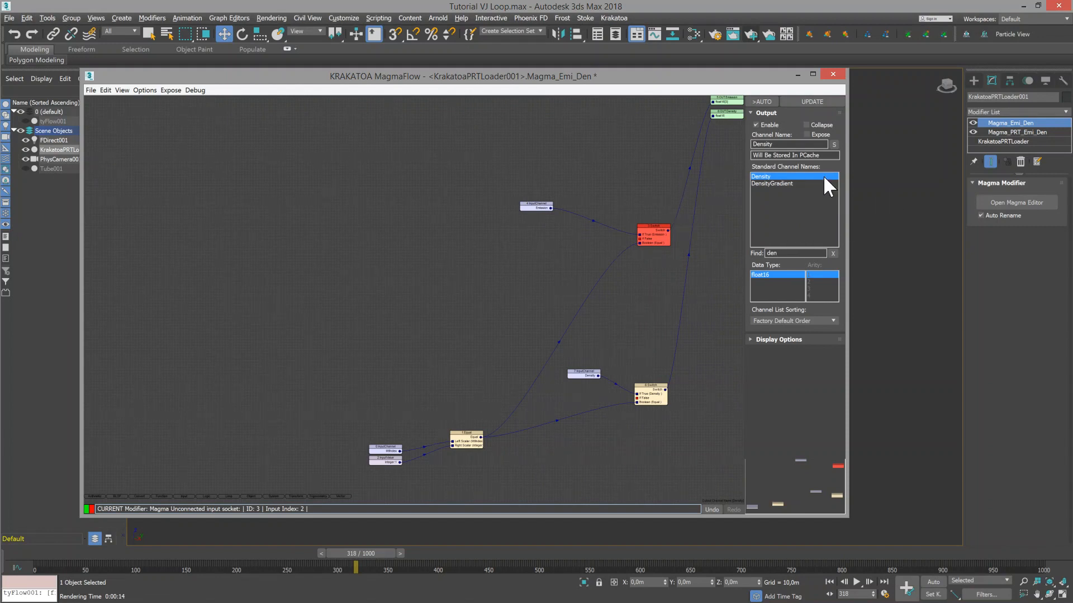
Step: Copy the node network from the Magma_PRT_Emi_Den modifier into the new flow, and widen the editor to fit it
{"action": "left_click", "coordinate": [997, 132]}
{"action": "left_click_drag", "start_coordinate": [553, 271], "coordinate": [552, 272]}
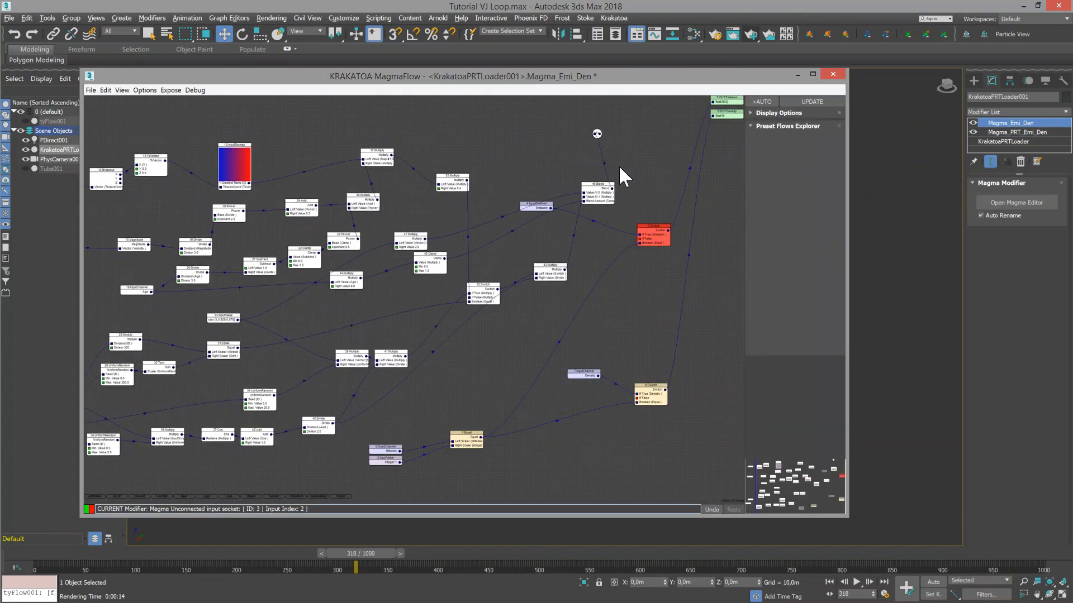
{"action": "left_click_drag", "start_coordinate": [81, 218], "coordinate": [17, 208]}
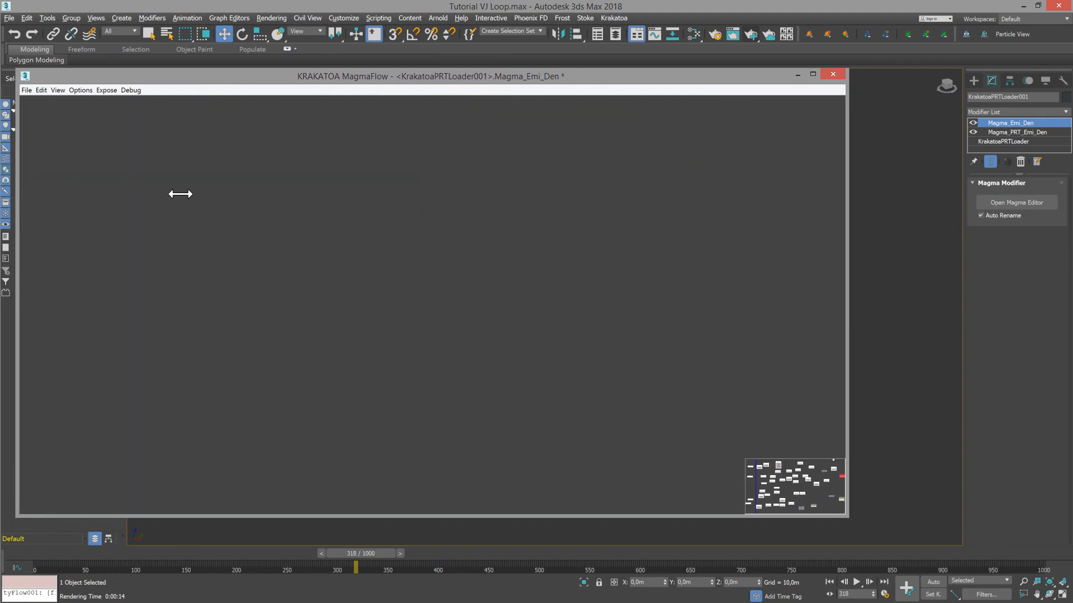
{"action": "middle_click_drag", "start_coordinate": [477, 157], "coordinate": [559, 165]}
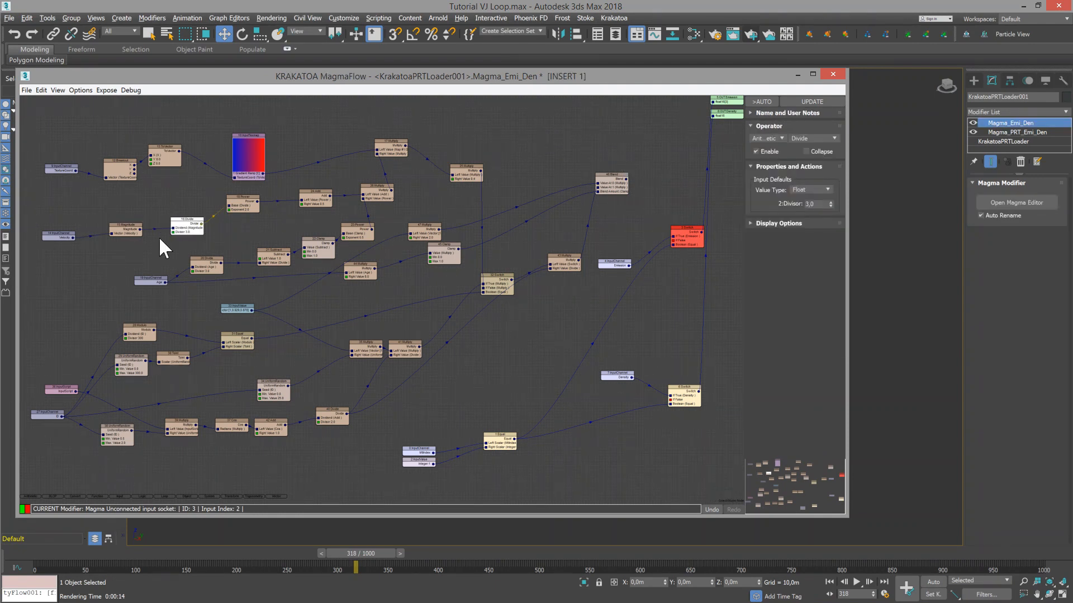
Step: Set the divisor of the velocity branch's Divide node to 1,5 and adjust the divisor of the age branch's Divide node
{"action": "double_click", "coordinate": [813, 204]}
{"action": "type", "text": "1,5"}
{"action": "key", "text": "Return"}
{"action": "left_click", "coordinate": [315, 193]}
{"action": "left_click_drag", "start_coordinate": [818, 204], "coordinate": [752, 193]}
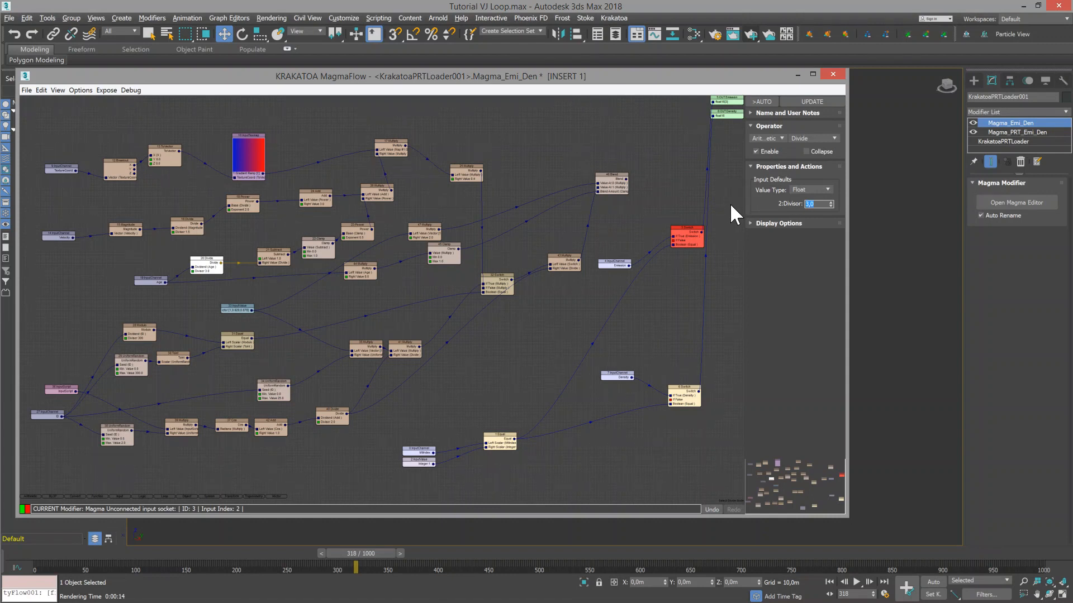
Step: Set the Modulo node's divisor to 100 and the maximum of the UniformRandom node below it to 100
{"action": "type", "text": "100"}
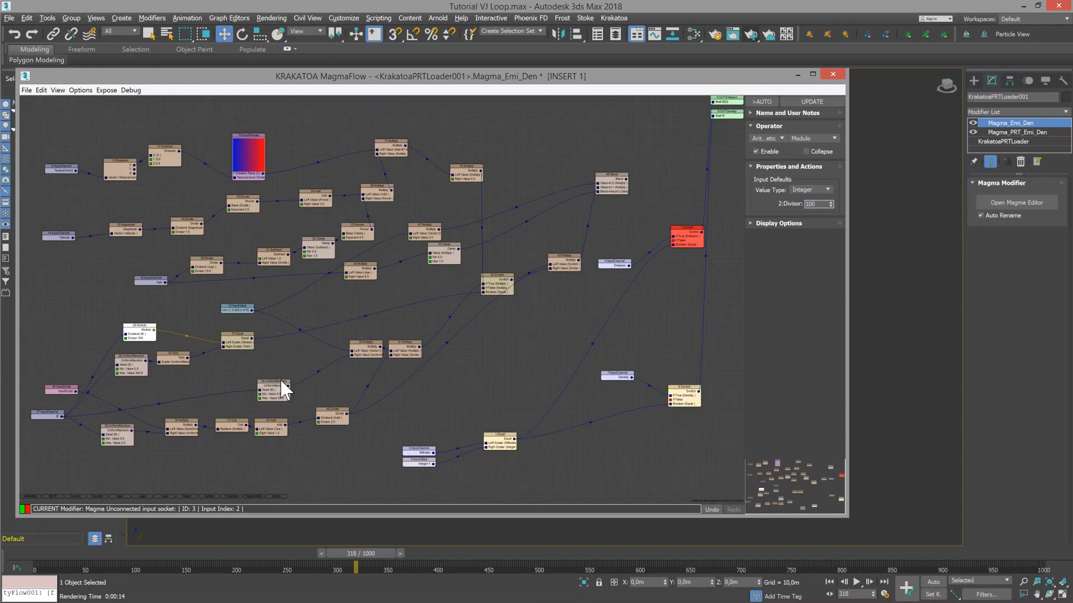
{"action": "left_click", "coordinate": [138, 358]}
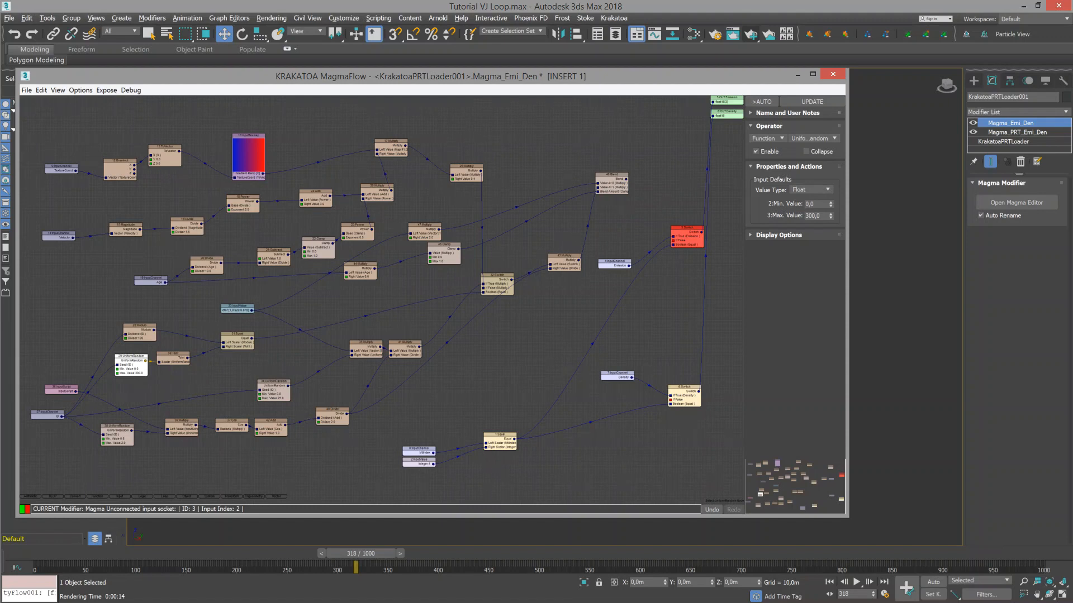
{"action": "left_click_drag", "start_coordinate": [810, 215], "coordinate": [805, 216]}
{"action": "key", "text": "Return"}
Step: Set the right value of the Multiply node that follows the gradient colour branch to 5
{"action": "left_click", "coordinate": [466, 169]}
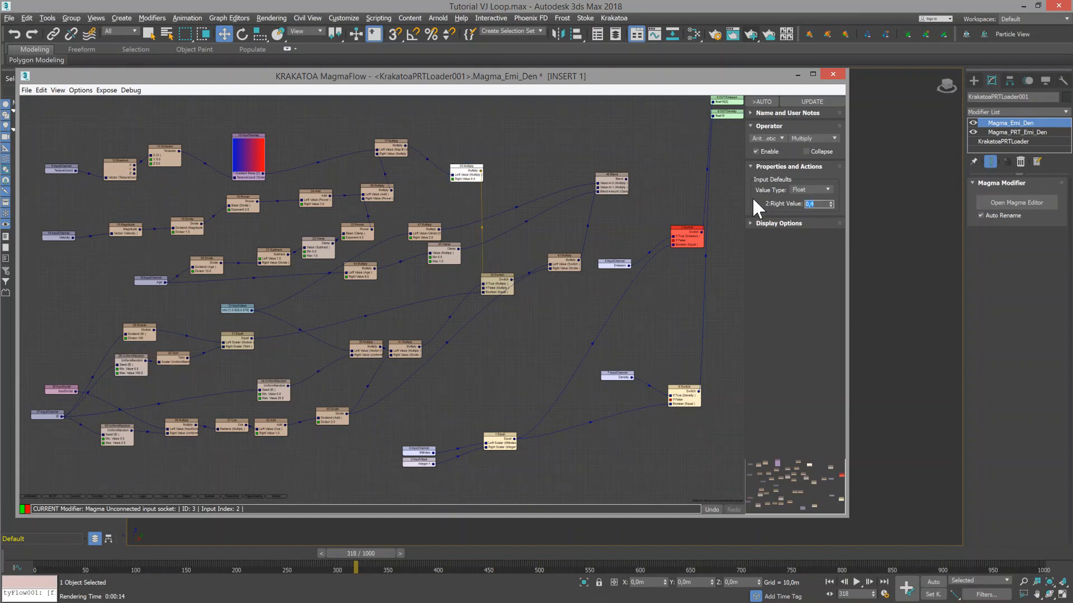
{"action": "type", "text": "5"}
{"action": "key", "text": "Return"}
{"action": "key", "text": "Return"}
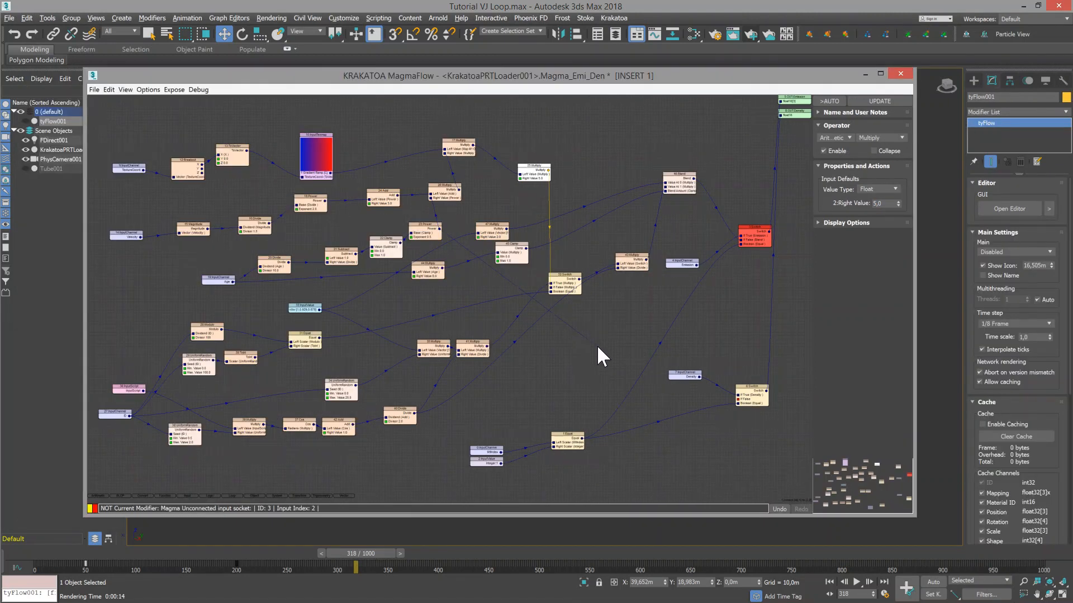
Step: Branch a Multiply node with a right value of 20 off the network and connect it to the Density Switch's false input
{"action": "right_click", "coordinate": [598, 347]}
{"action": "mouse_move", "coordinate": [621, 353]}
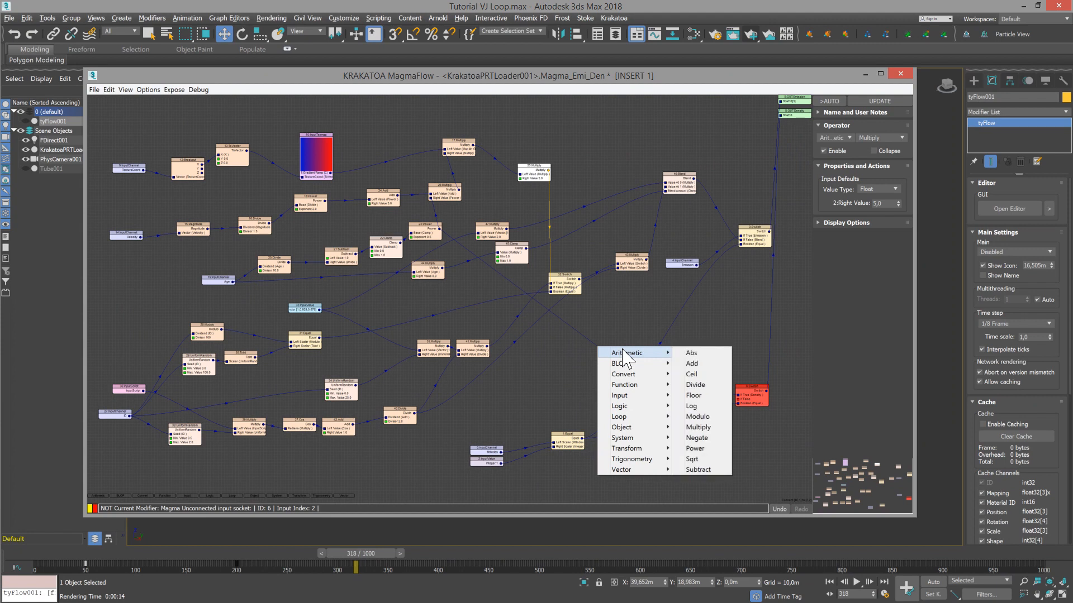
{"action": "left_click", "coordinate": [697, 428]}
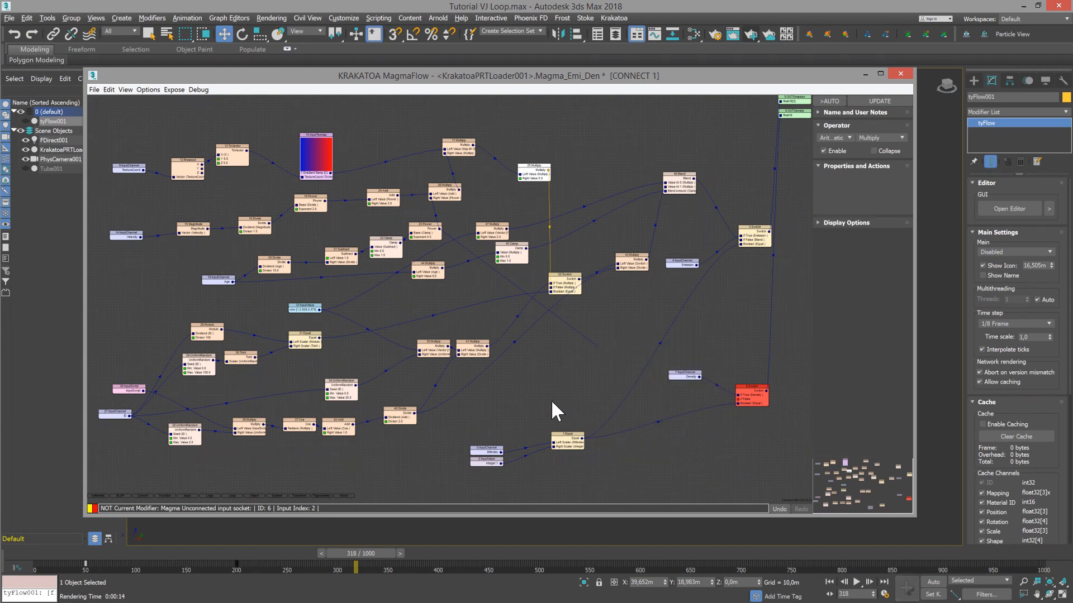
{"action": "left_click", "coordinate": [621, 338]}
{"action": "type", "text": "20"}
{"action": "key", "text": "Return"}
{"action": "left_click_drag", "start_coordinate": [621, 340], "coordinate": [737, 401]}
Step: Render the particles in Krakatoa to check the new shading, and close the rendered frame
{"action": "left_click", "coordinate": [749, 34]}
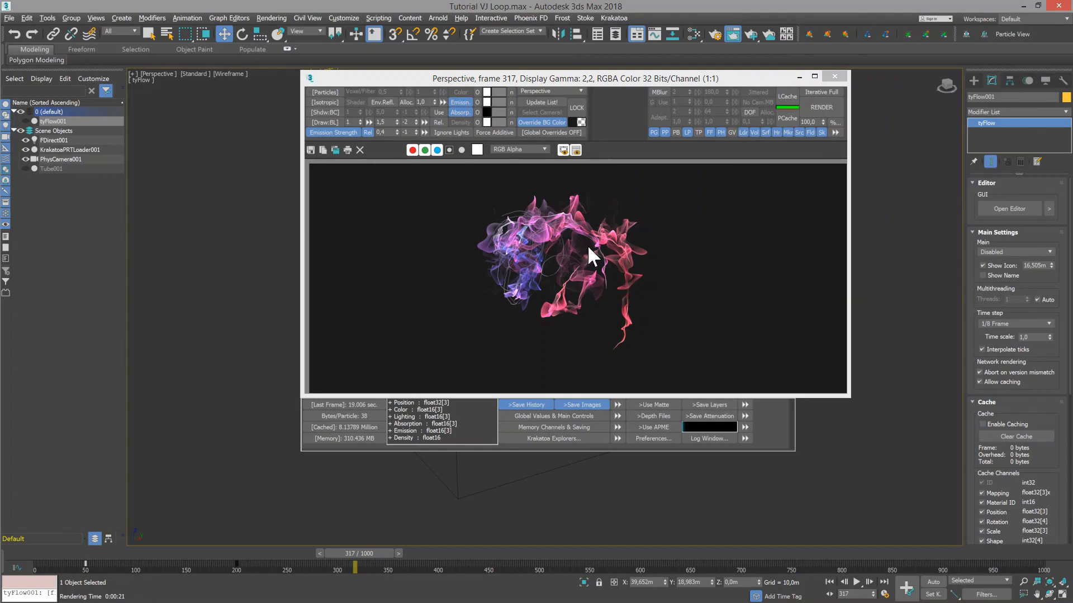
{"action": "left_click", "coordinate": [834, 77]}
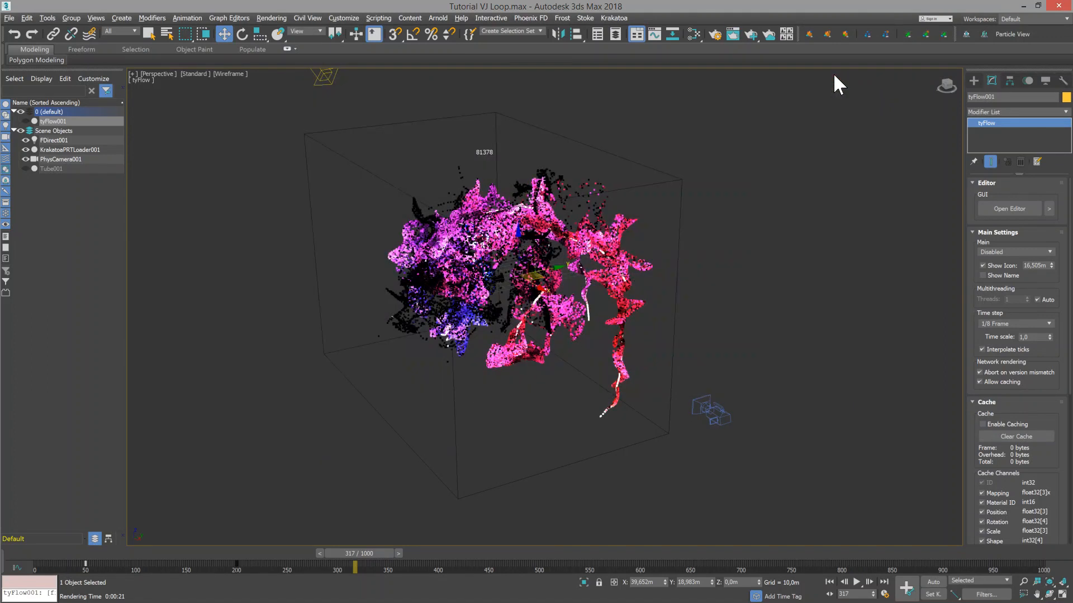
Step: Set the end colour of the Map #1 Gradient Ramp to hue 174 at full value in the Slate Material Editor
{"action": "left_click", "coordinate": [693, 34]}
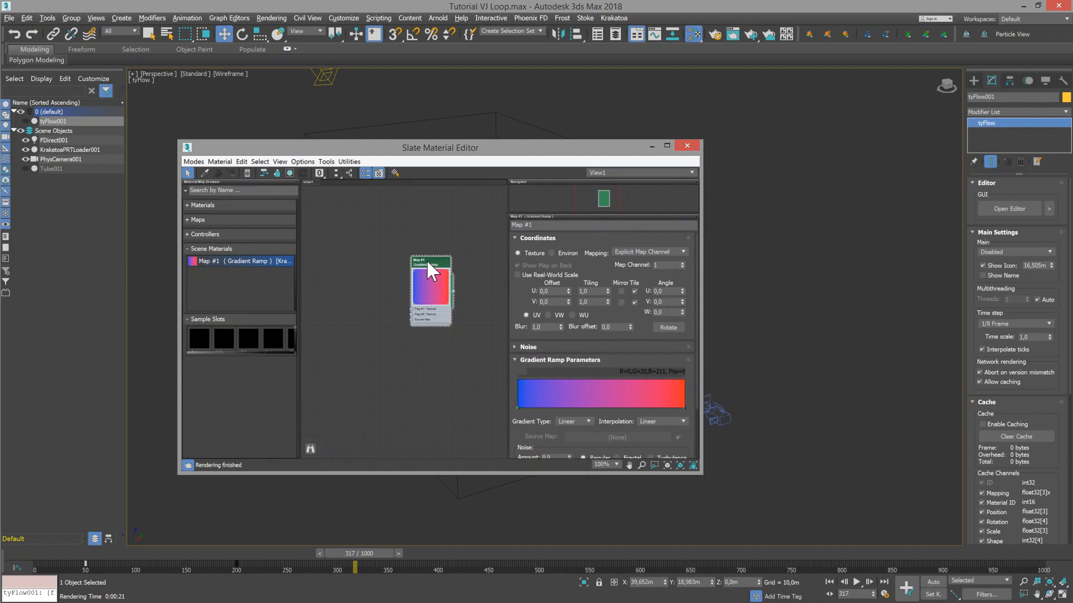
{"action": "double_click", "coordinate": [516, 406]}
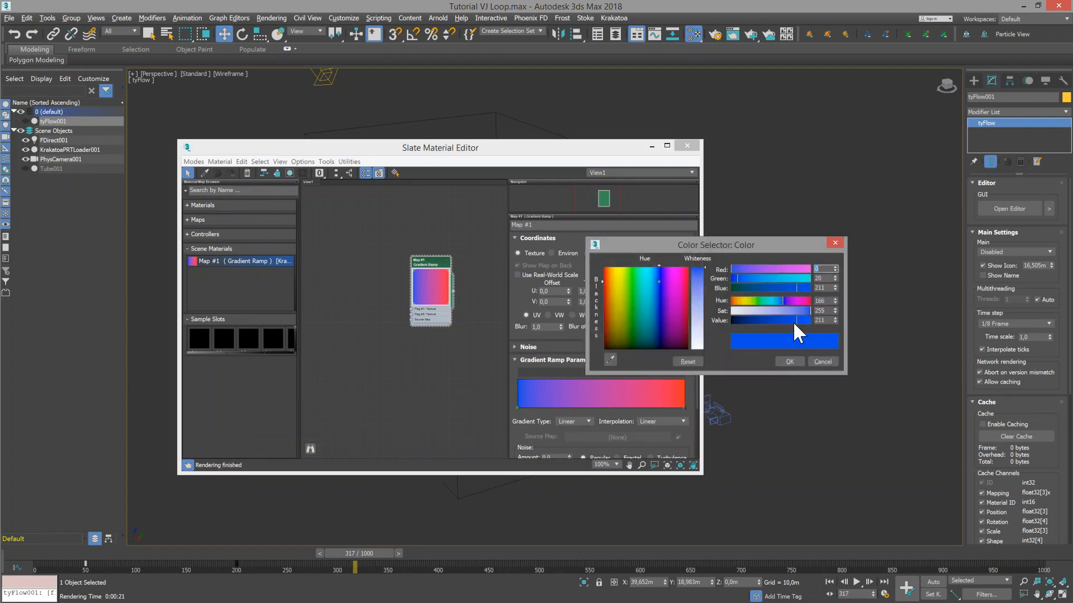
{"action": "left_click", "coordinate": [684, 408]}
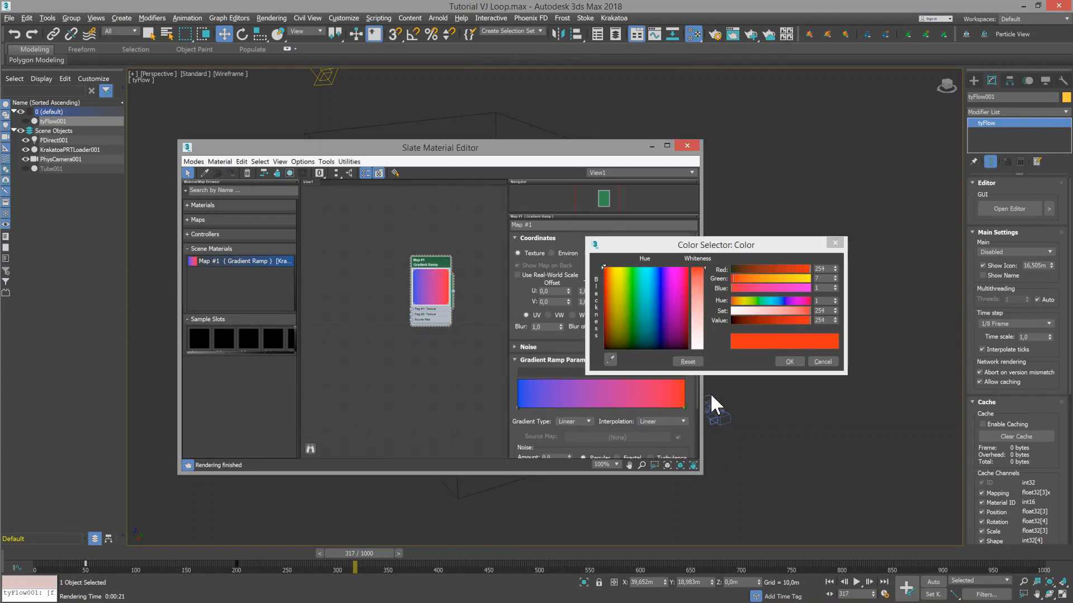
{"action": "left_click_drag", "start_coordinate": [808, 320], "coordinate": [762, 301]}
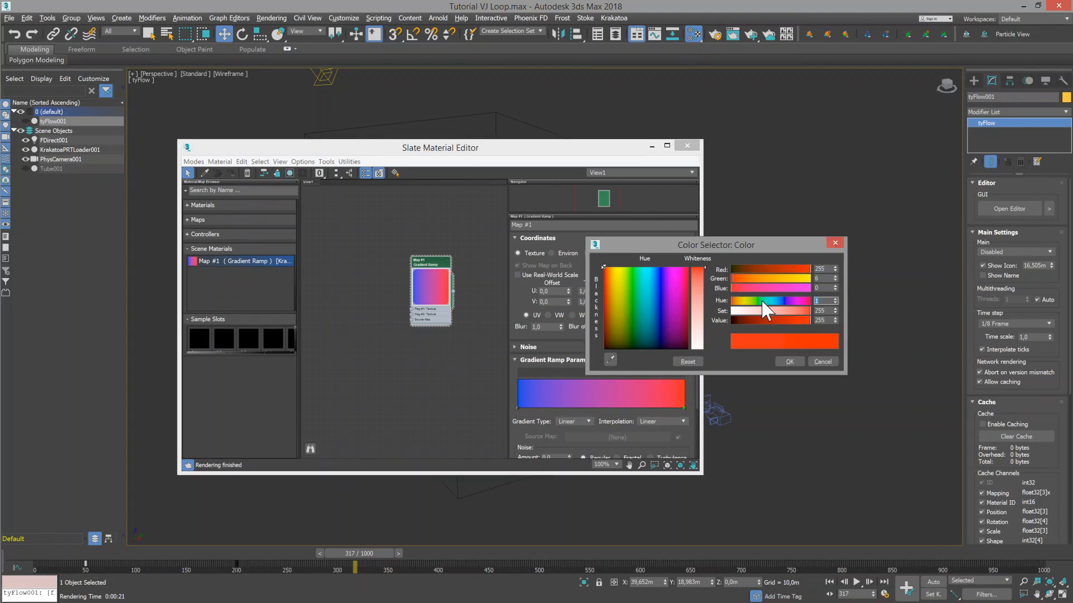
{"action": "type", "text": "174"}
{"action": "key", "text": "Return"}
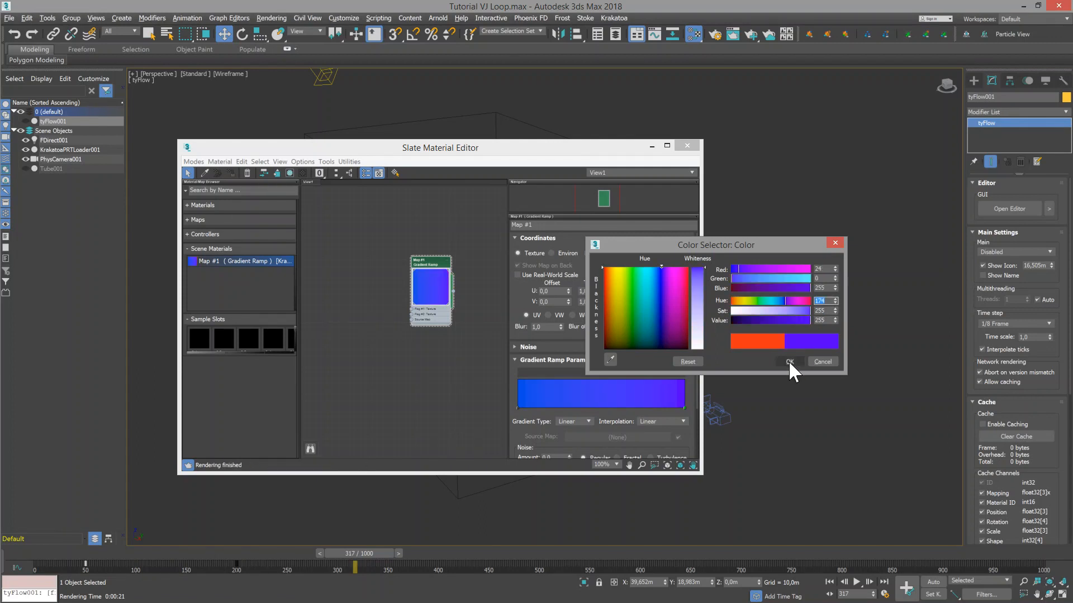
{"action": "left_click", "coordinate": [790, 362]}
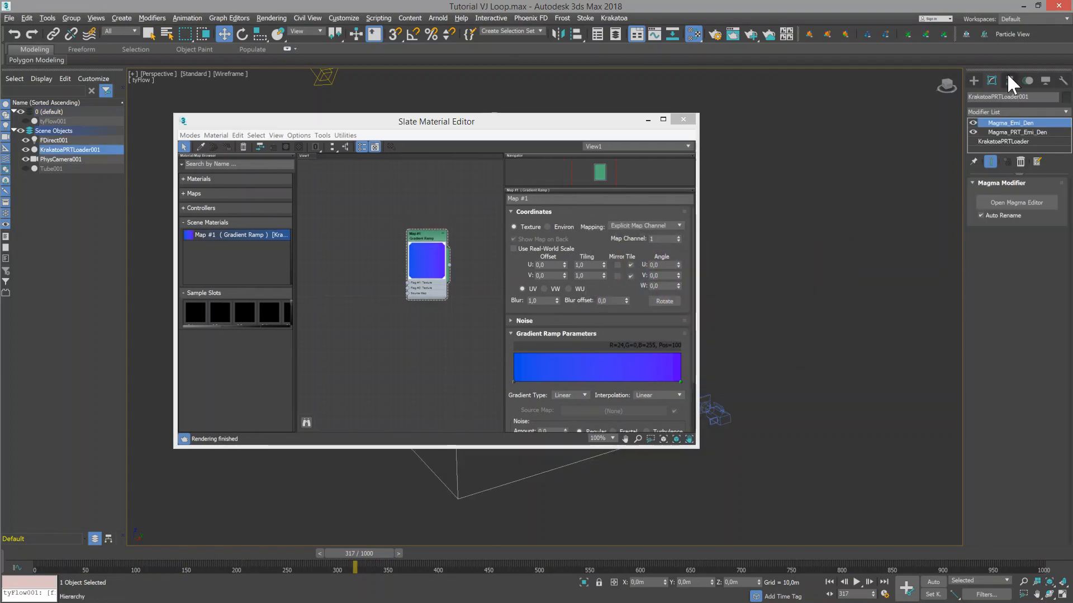
Step: Open the Magma flow of the Magma_PRT_Emi_Den modifier
{"action": "left_click", "coordinate": [1006, 132]}
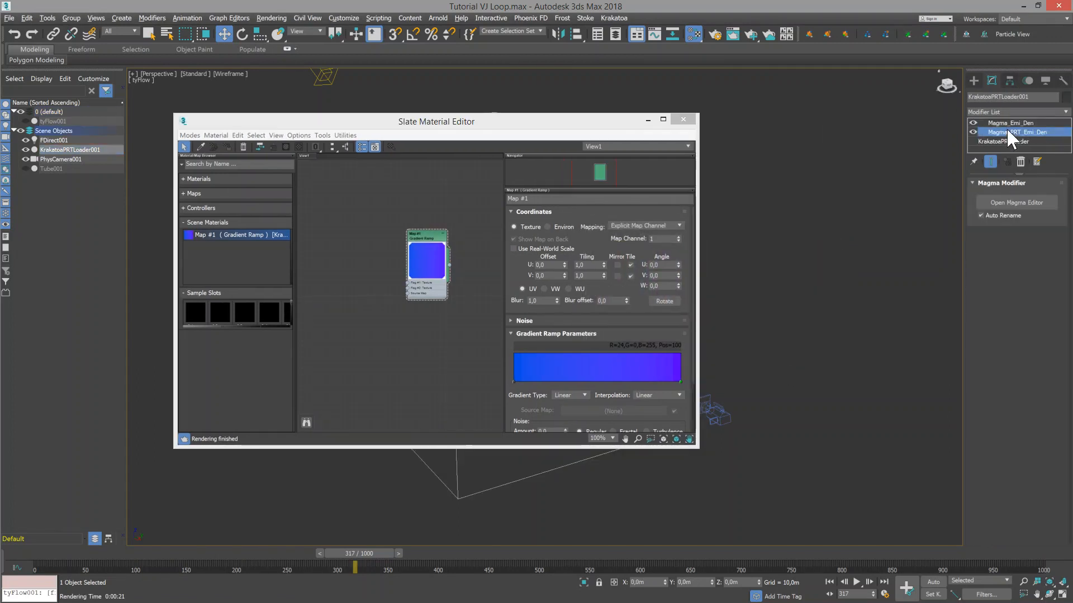
{"action": "left_click", "coordinate": [1005, 202]}
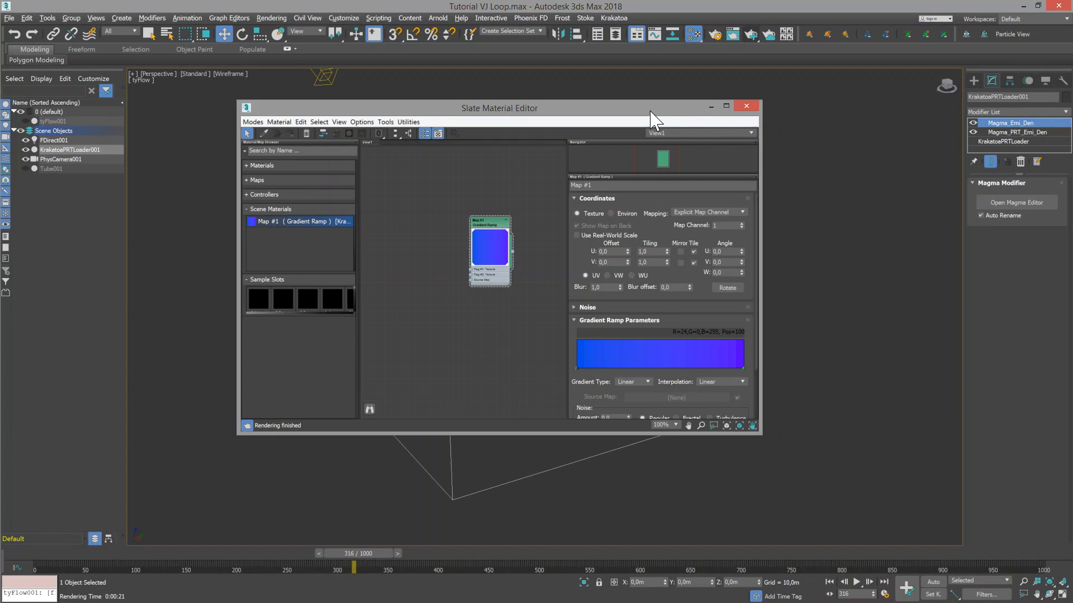
Step: Duplicate the Gradient Ramp map into three copies and plug two of them into the third copy's flag texture inputs
{"action": "left_click_drag", "start_coordinate": [651, 116], "coordinate": [667, 119]}
{"action": "middle_click_drag", "start_coordinate": [551, 241], "coordinate": [508, 239]}
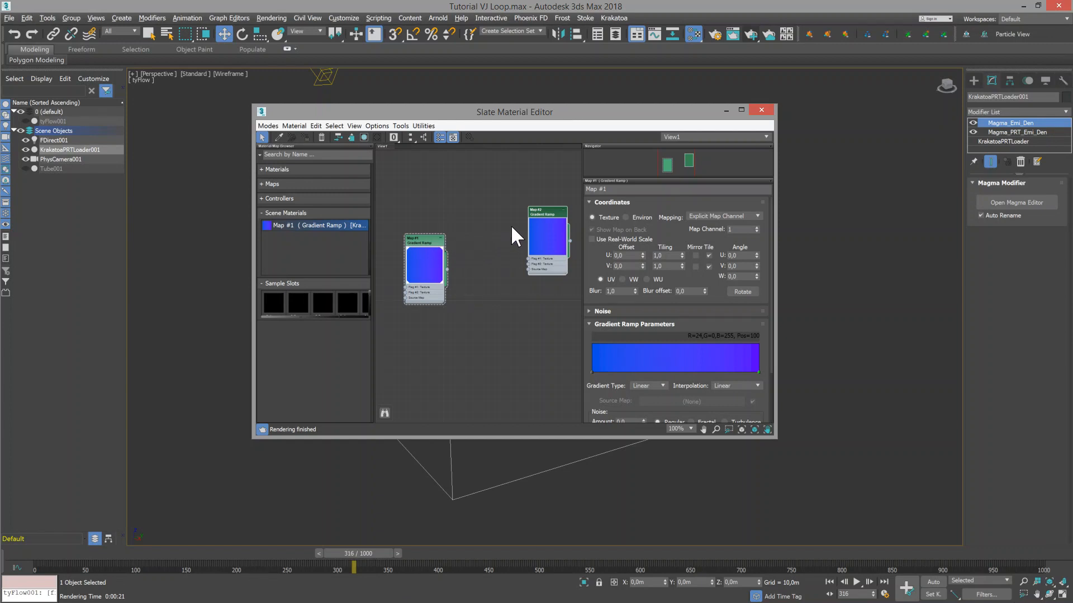
{"action": "mouse_move", "coordinate": [528, 234]}
{"action": "left_mouse_down", "text": "shift"}
{"action": "mouse_move", "coordinate": [466, 195]}
{"action": "mouse_move", "coordinate": [462, 268]}
{"action": "left_mouse_up", "text": "shift"}
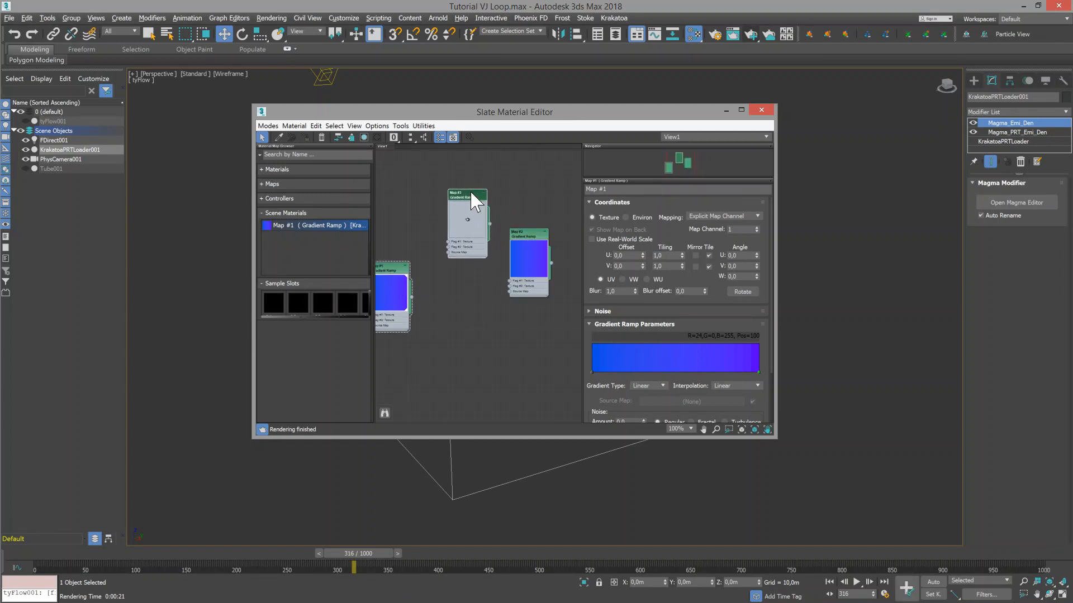
{"action": "left_click", "coordinate": [457, 185]}
{"action": "left_click_drag", "start_coordinate": [495, 307], "coordinate": [510, 287]}
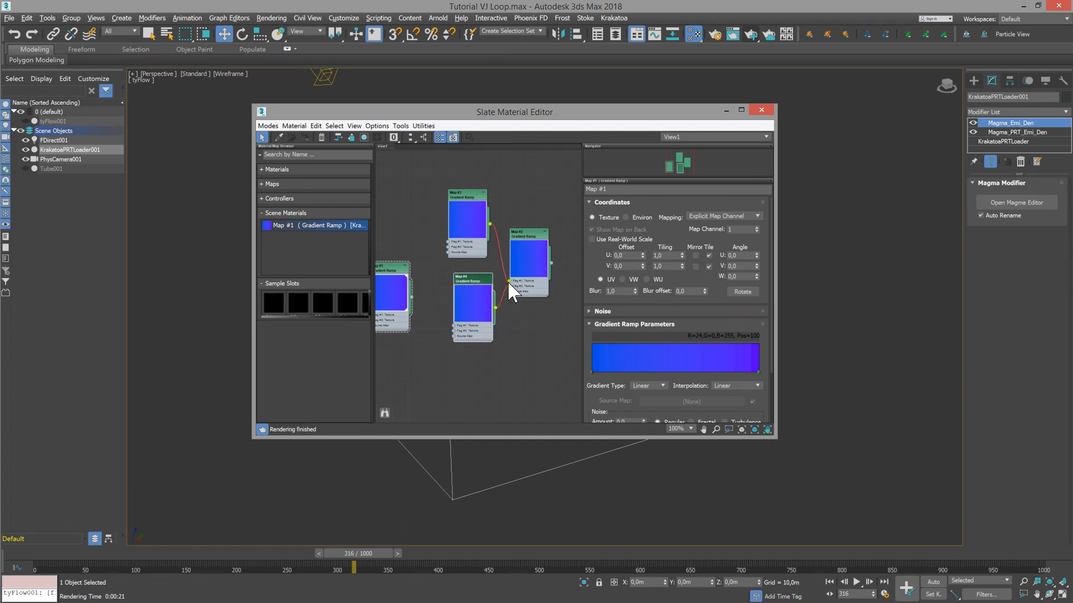
Step: Change the start colour of the Map #3 Gradient Ramp to light blue, RGB 0, 83, 251
{"action": "double_click", "coordinate": [467, 200]}
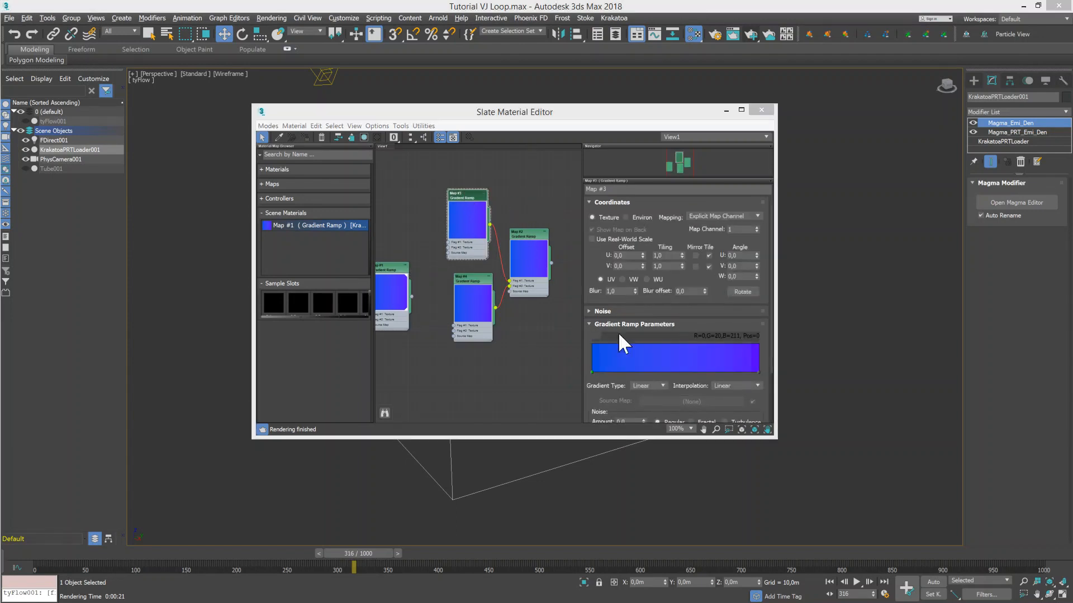
{"action": "double_click", "coordinate": [593, 370]}
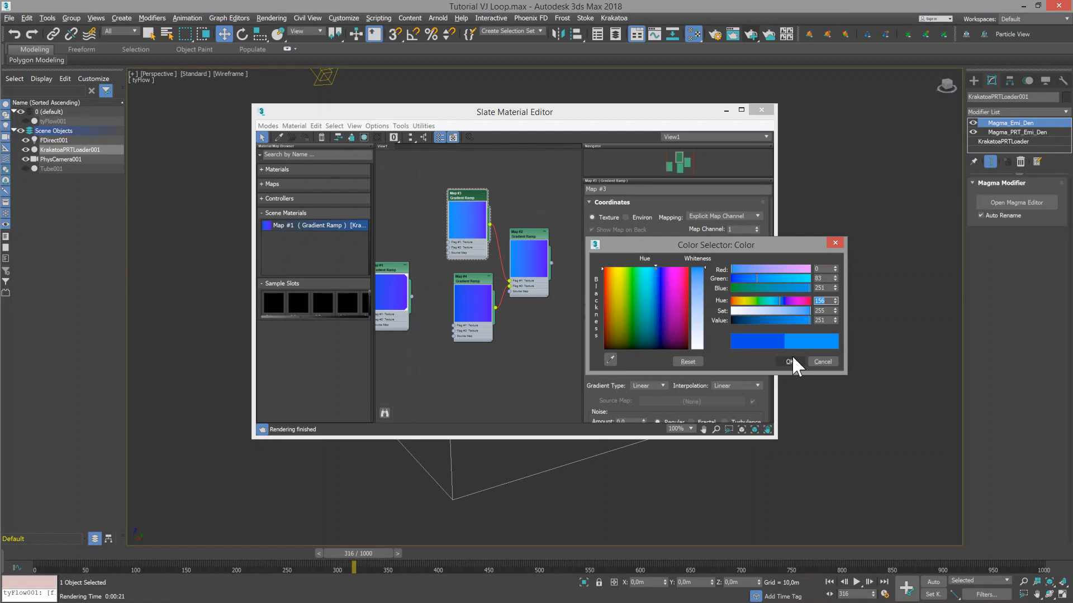
{"action": "left_click", "coordinate": [790, 361]}
Step: Darken the end colour of Map #3 to a value of 200 and shift its hue towards pure blue
{"action": "double_click", "coordinate": [759, 371]}
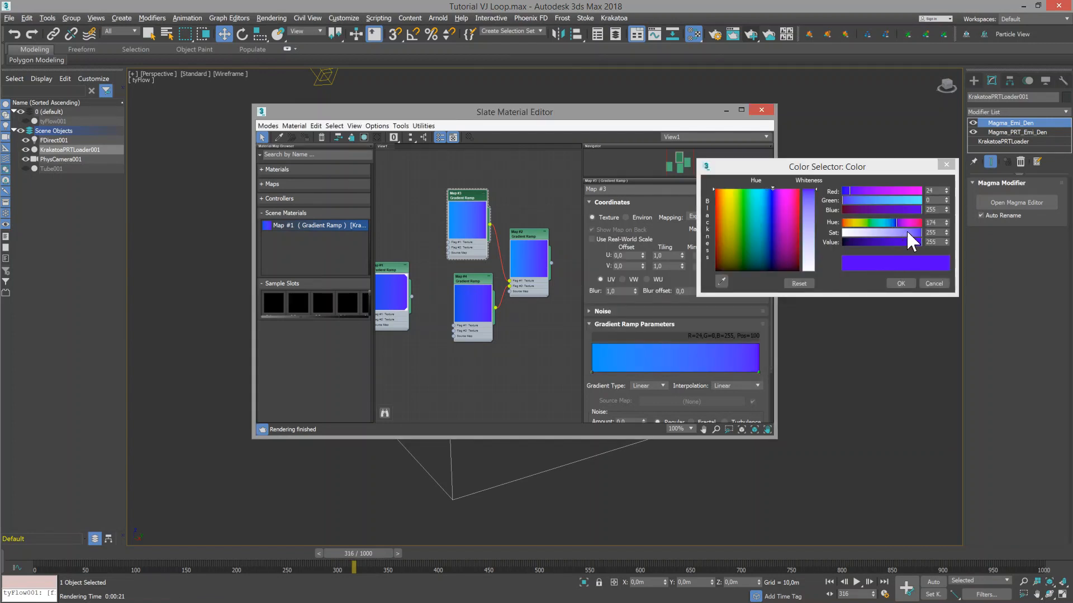
{"action": "double_click", "coordinate": [932, 242]}
{"action": "type", "text": "200"}
{"action": "key", "text": "Return"}
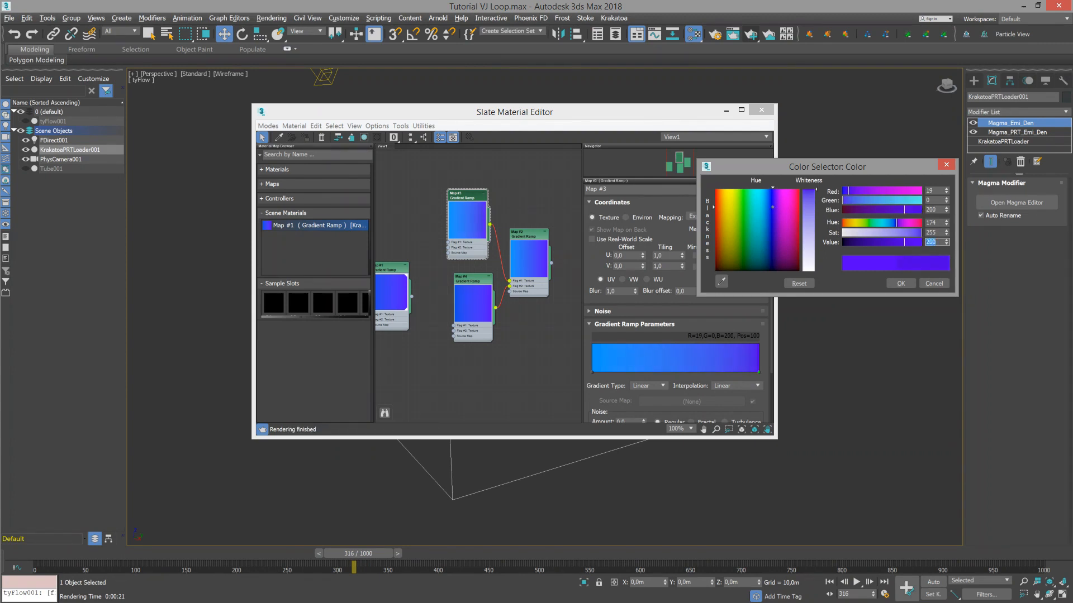
{"action": "left_click_drag", "start_coordinate": [946, 222], "coordinate": [946, 219]}
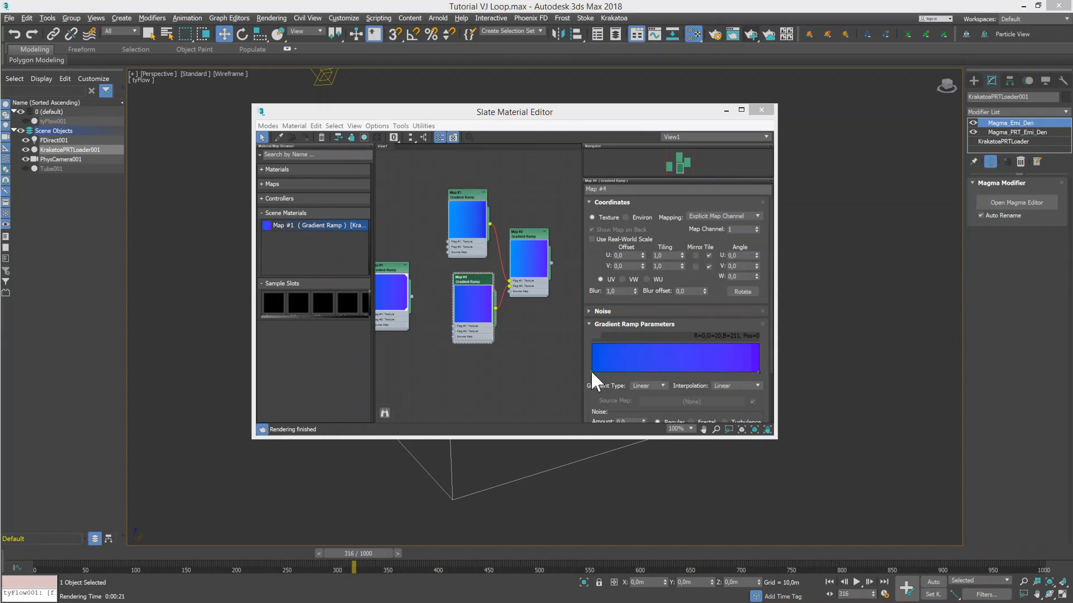
Step: Change the start colour of the Map #4 Gradient Ramp to a bright purple
{"action": "double_click", "coordinate": [592, 370]}
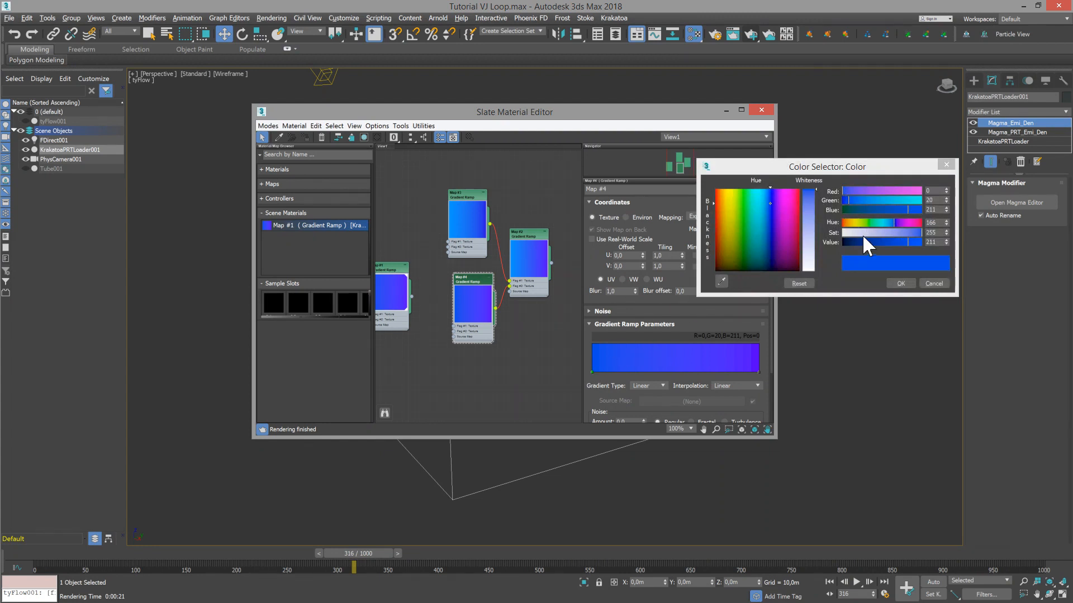
{"action": "left_click", "coordinate": [931, 242]}
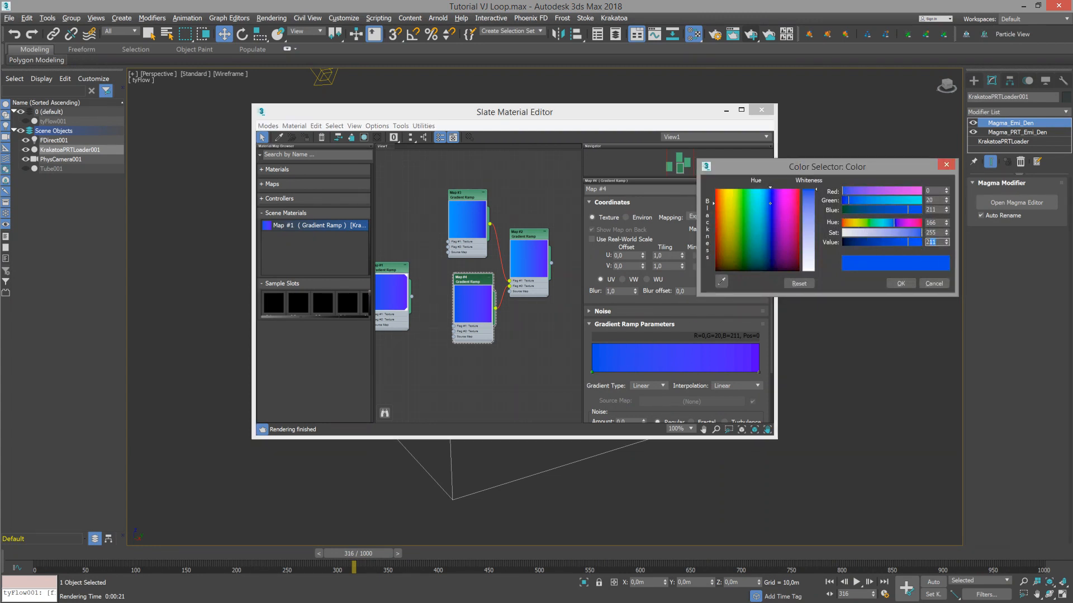
{"action": "left_click_drag", "start_coordinate": [767, 196], "coordinate": [775, 192]}
{"action": "left_click", "coordinate": [901, 283]}
Step: Set the end colour of Map #4 to a lighter blue with hue 158 and value 232
{"action": "double_click", "coordinate": [758, 371]}
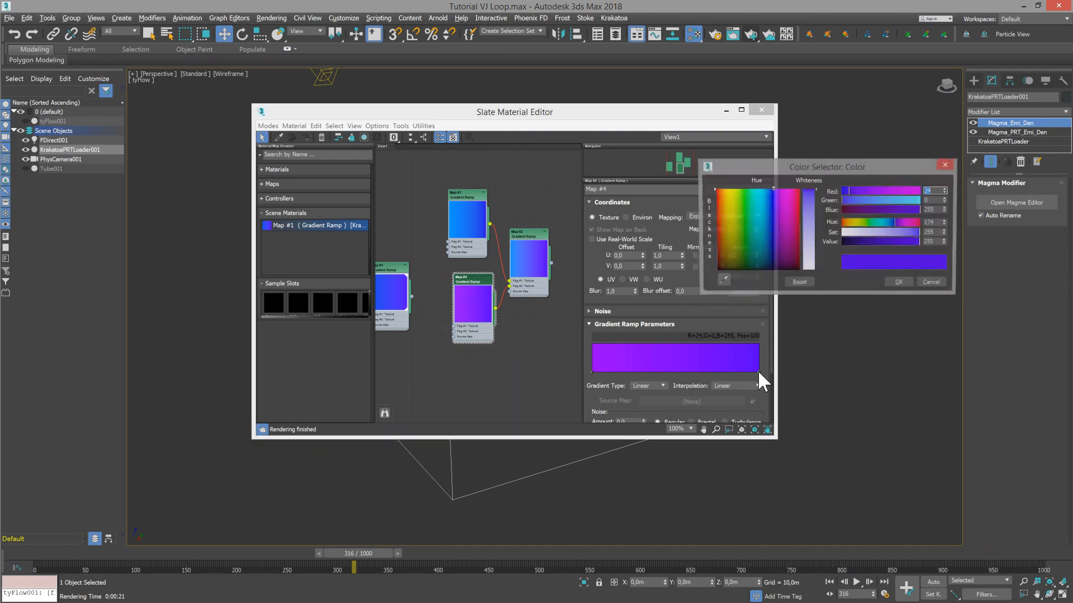
{"action": "left_click_drag", "start_coordinate": [947, 243], "coordinate": [946, 255]}
{"action": "key", "text": "Return"}
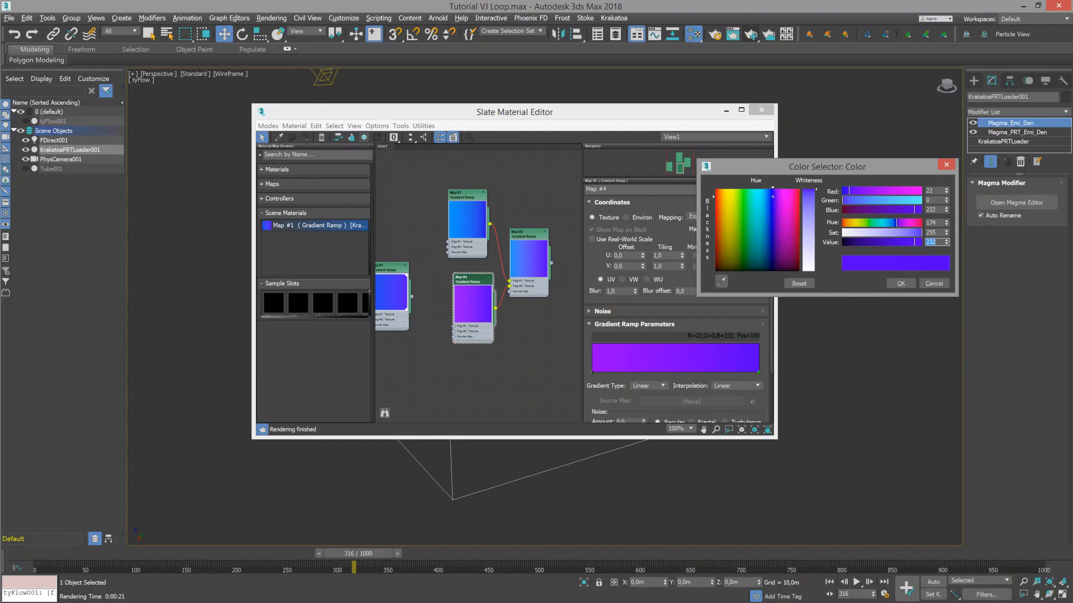
{"action": "left_click_drag", "start_coordinate": [947, 223], "coordinate": [947, 232]}
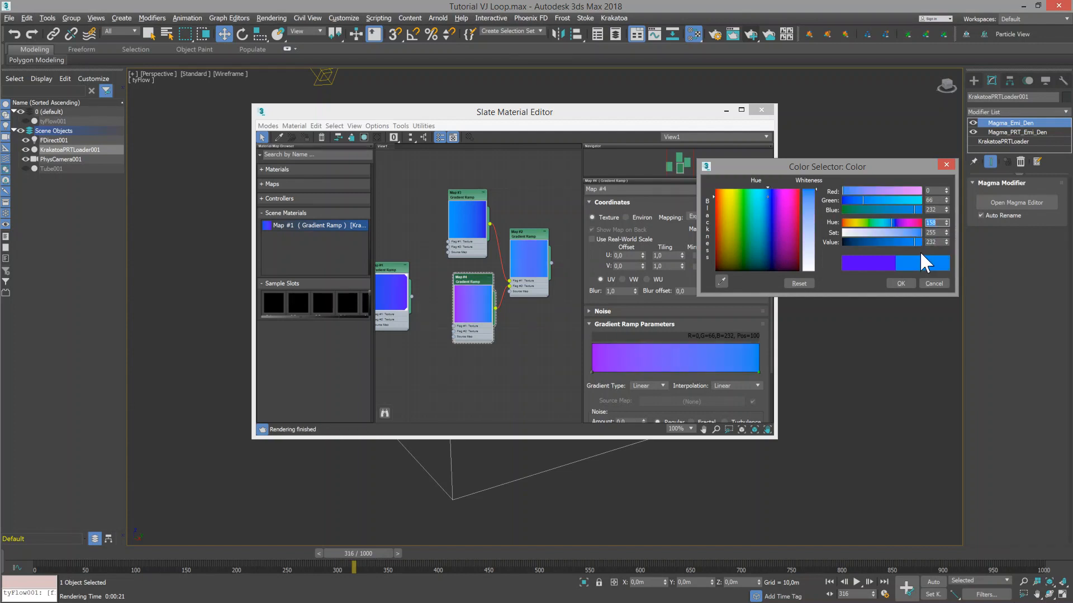
{"action": "left_click", "coordinate": [904, 282]}
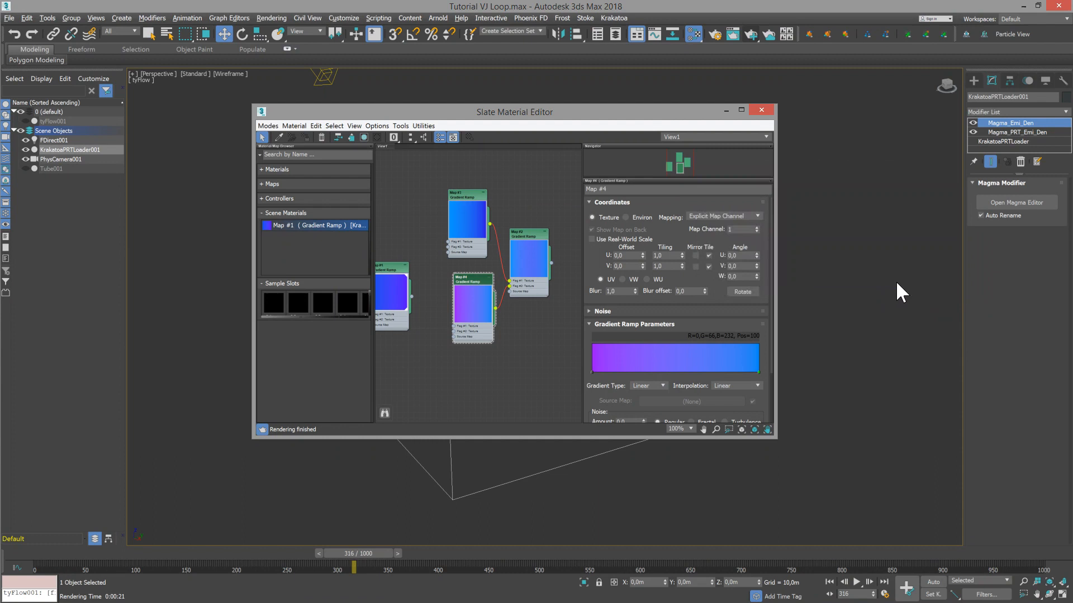
Step: Set the combining Map #2 Gradient Ramp to the Box gradient type, and assign it to the first sample slot
{"action": "left_click", "coordinate": [528, 251]}
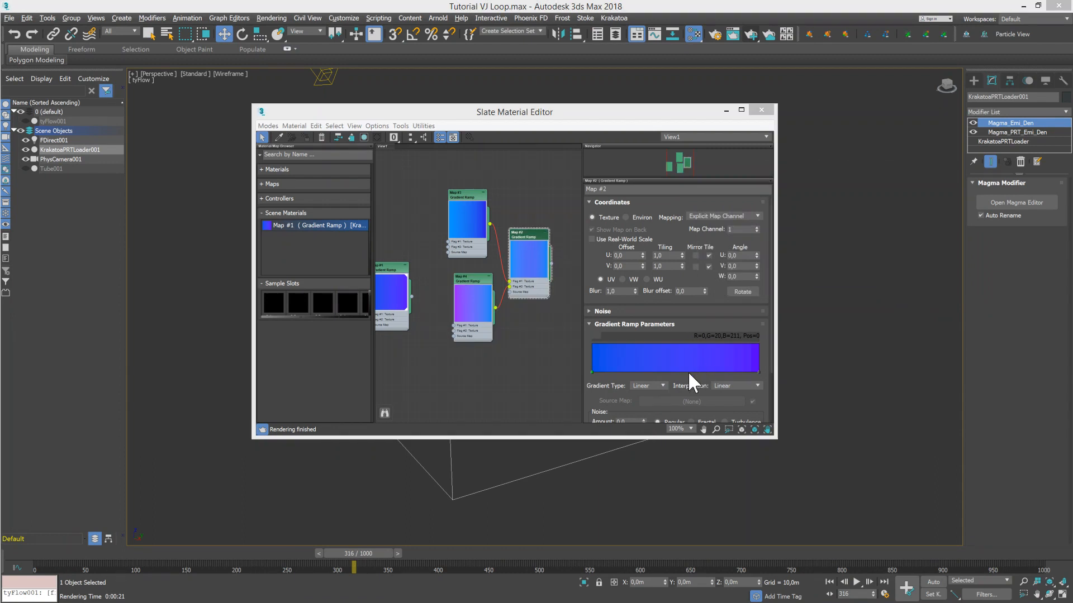
{"action": "left_click", "coordinate": [651, 386]}
{"action": "left_click", "coordinate": [662, 424]}
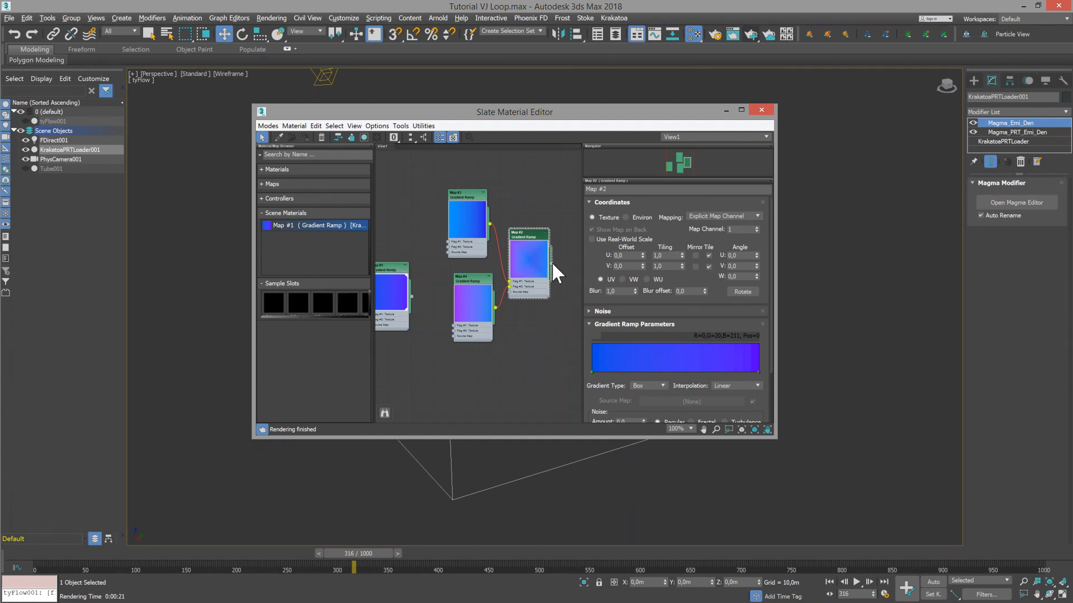
{"action": "left_click_drag", "start_coordinate": [551, 264], "coordinate": [267, 304]}
{"action": "left_click", "coordinate": [491, 305]}
{"action": "left_click", "coordinate": [761, 110]}
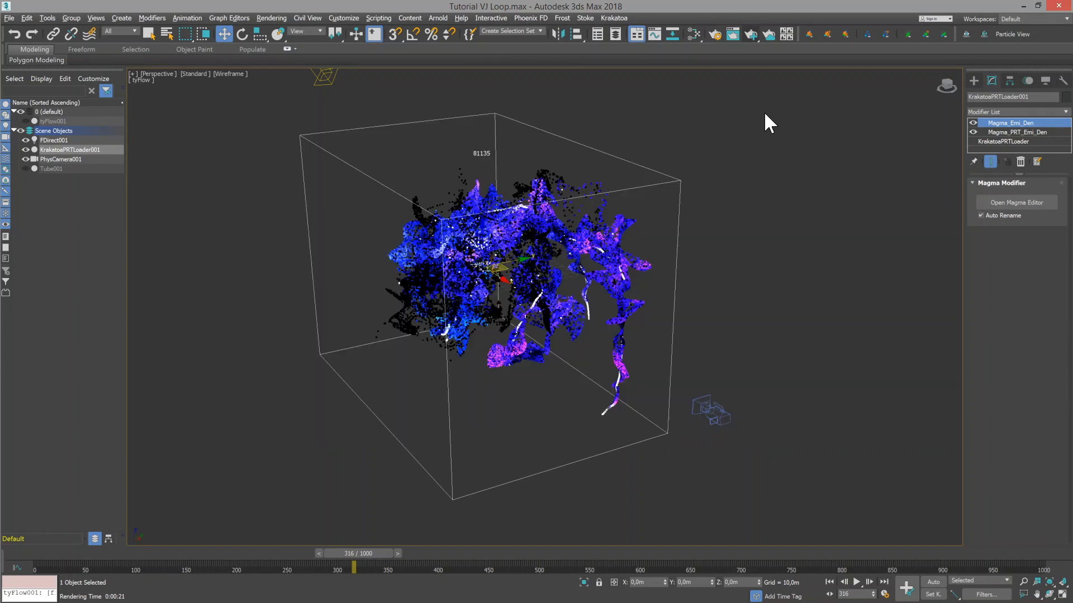
Step: In the Magma_Emi_Den flow, replace the InputTexmap node's map with the Map #2 Gradient Ramp from the sample slots, as an instance
{"action": "left_click", "coordinate": [1010, 202]}
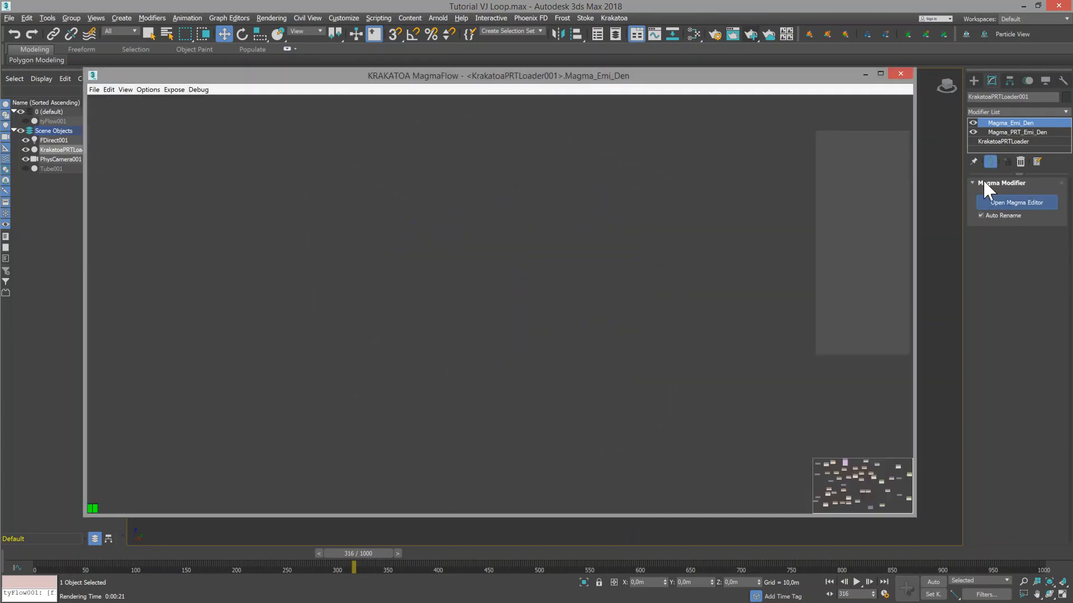
{"action": "left_click", "coordinate": [317, 143]}
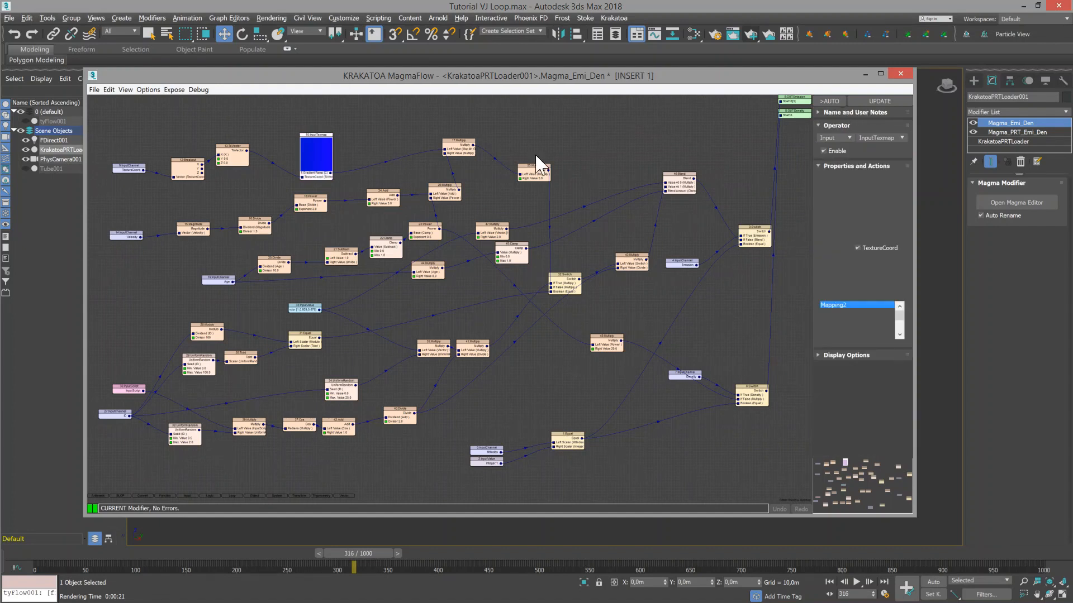
{"action": "left_click", "coordinate": [864, 202]}
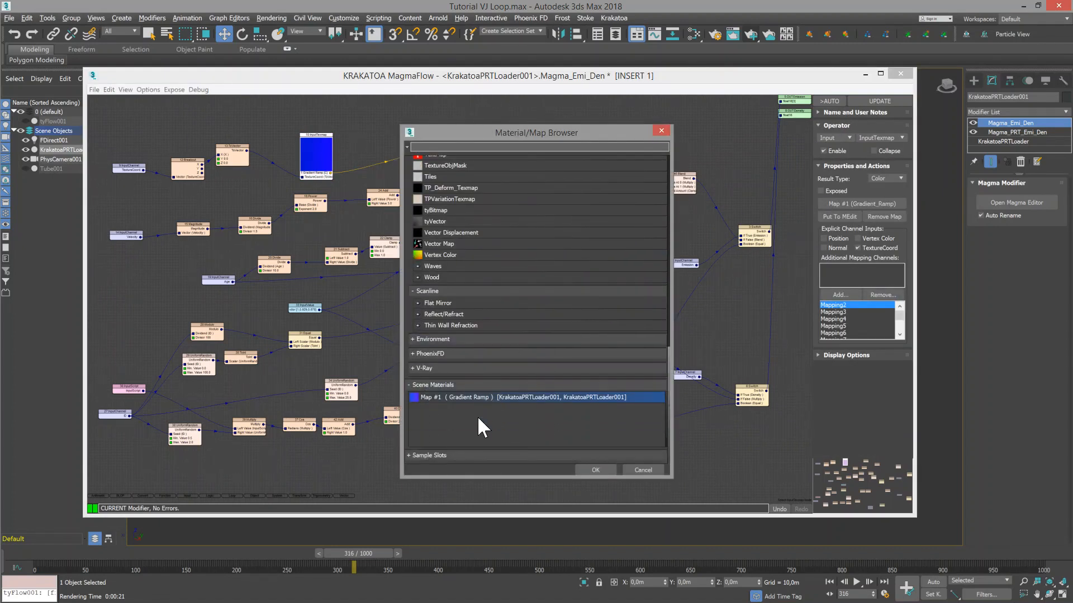
{"action": "left_click", "coordinate": [413, 454]}
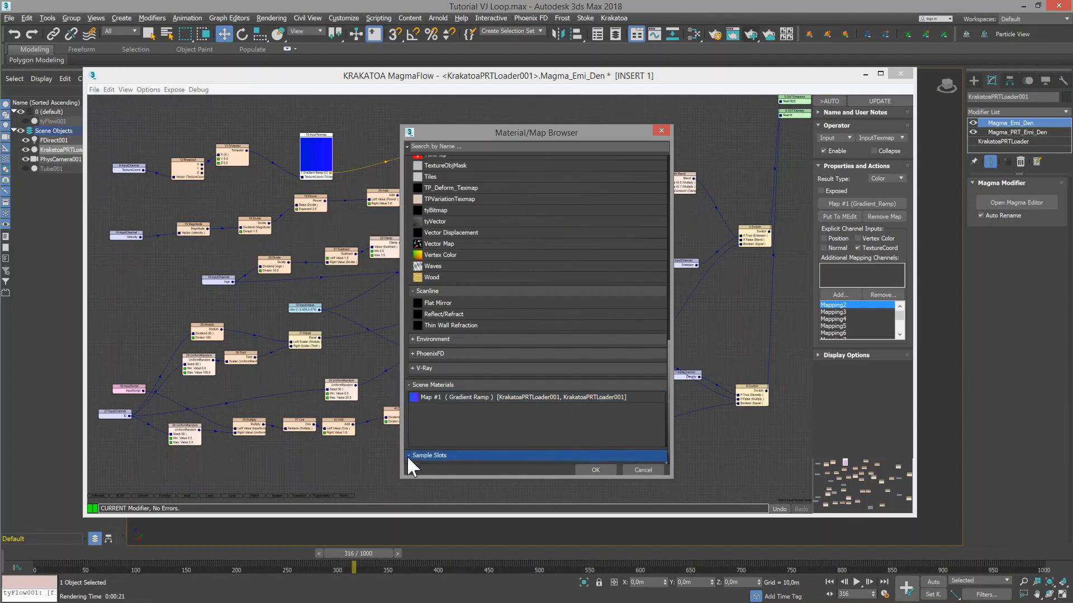
{"action": "scroll", "coordinate": [446, 439], "scroll_direction": "up", "scroll_amount": 1}
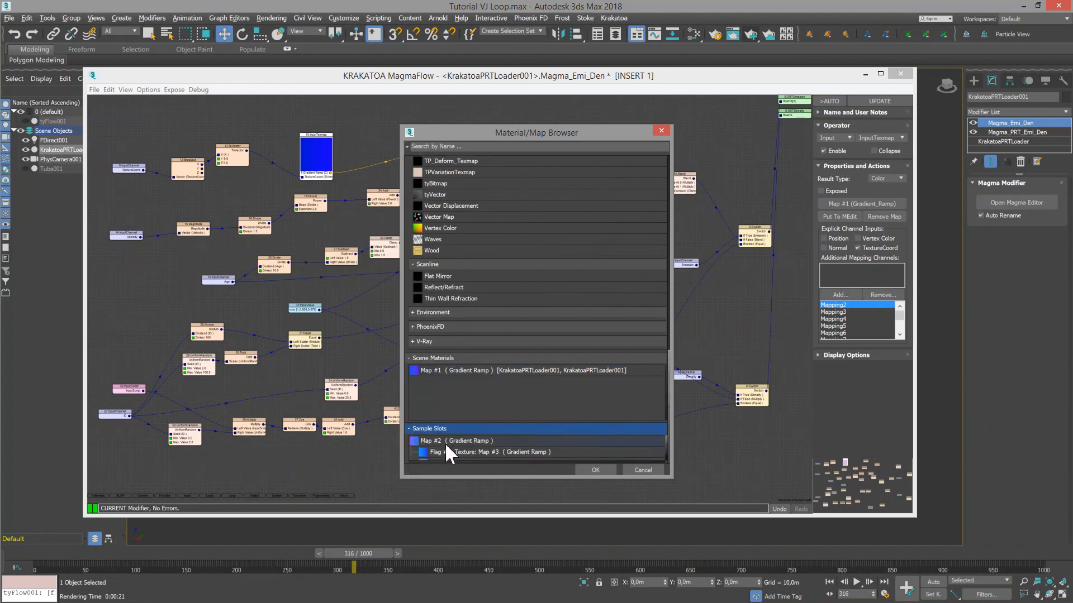
{"action": "left_click", "coordinate": [448, 441]}
{"action": "left_click", "coordinate": [595, 469]}
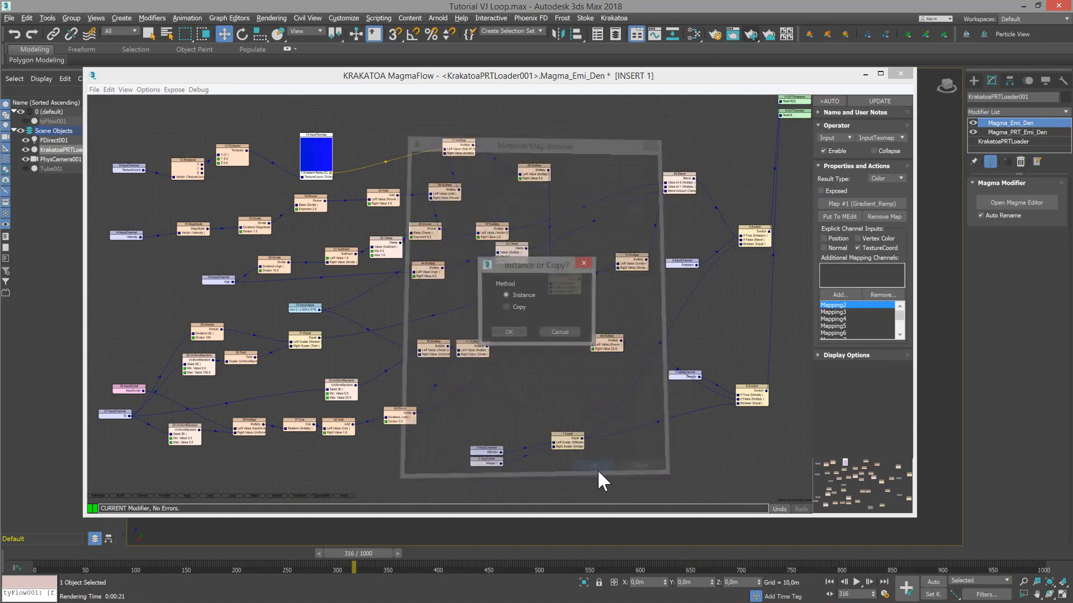
{"action": "left_click", "coordinate": [507, 333]}
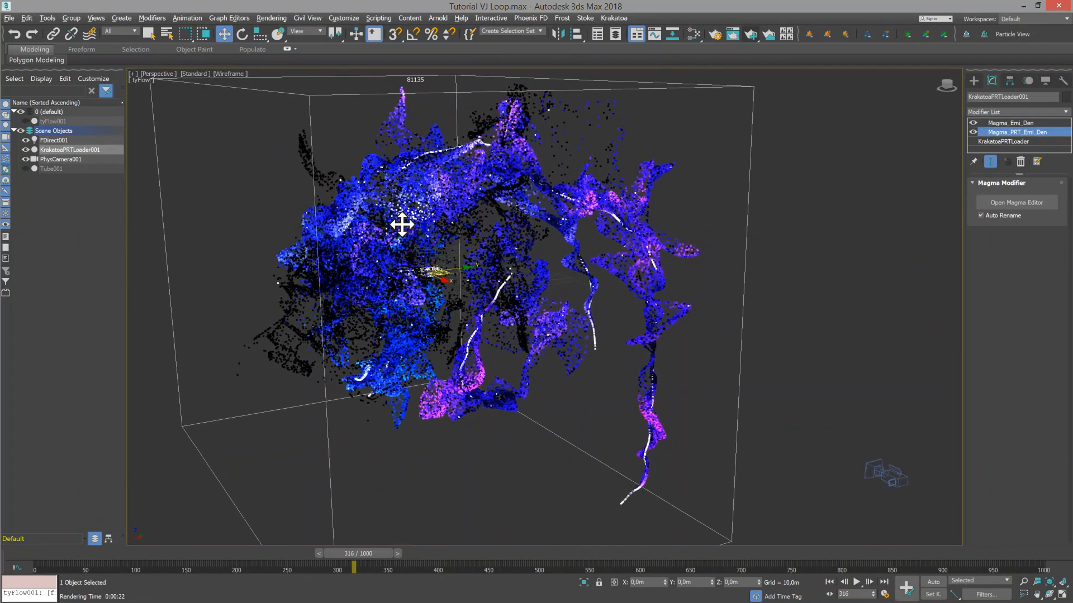
Step: Switch the viewport to the PhysCamera001 view and render the current frame
{"action": "middle_click_drag", "start_coordinate": [397, 212], "coordinate": [421, 222], "text": "alt"}
{"action": "scroll", "coordinate": [421, 222], "scroll_direction": "down", "scroll_amount": 3}
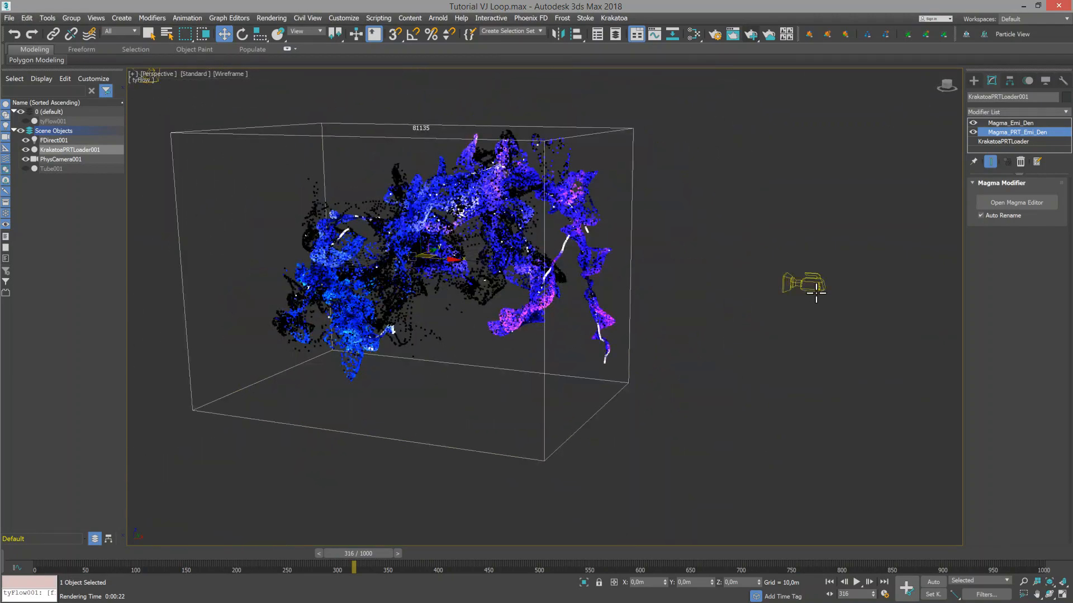
{"action": "left_click", "coordinate": [166, 72]}
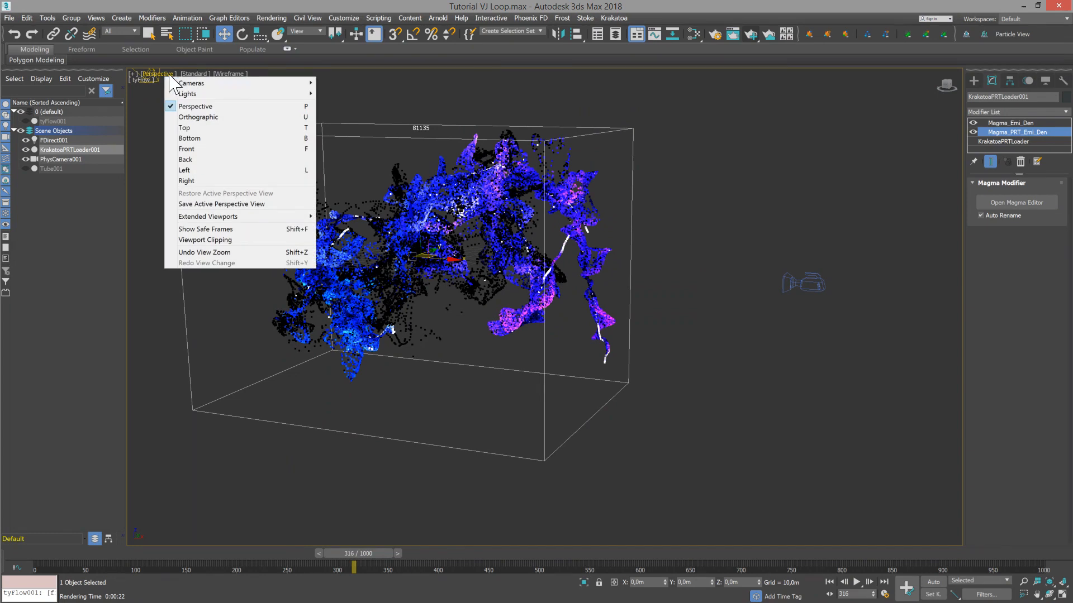
{"action": "mouse_move", "coordinate": [252, 85]}
{"action": "left_click", "coordinate": [375, 81]}
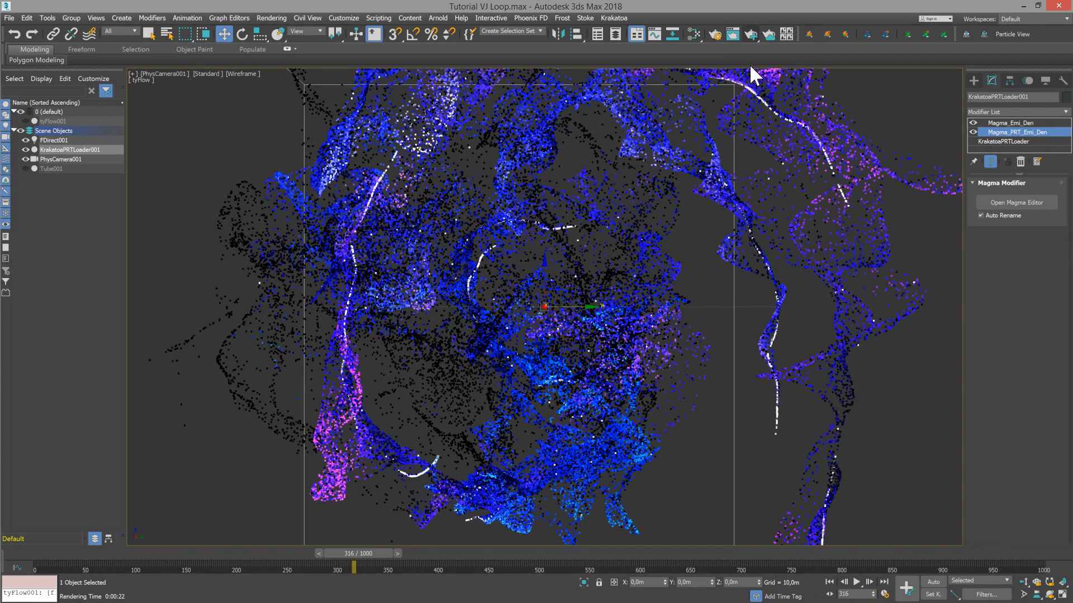
{"action": "left_click", "coordinate": [752, 34]}
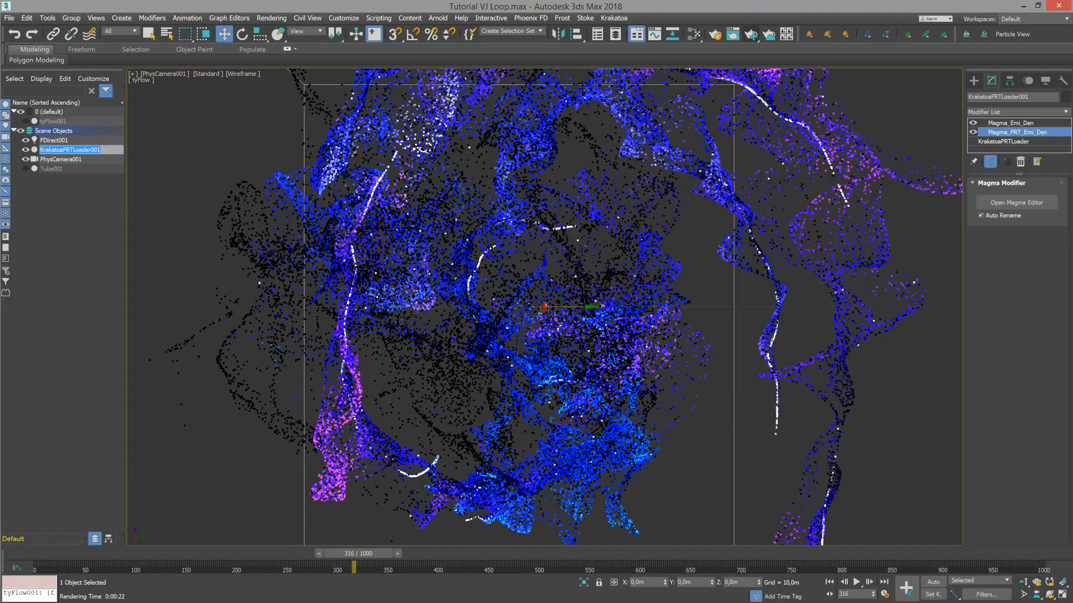
Step: Rename KrakatoaPRTLoader001 as PRT001 and return the viewport to a zoomed-out perspective view
{"action": "key", "text": "Escape"}
{"action": "key", "text": "Return"}
{"action": "left_click", "coordinate": [66, 194]}
{"action": "key", "text": "p"}
{"action": "middle_click_drag", "start_coordinate": [357, 257], "coordinate": [442, 285], "text": "alt"}
{"action": "scroll", "coordinate": [442, 251], "scroll_direction": "down", "scroll_amount": 5}
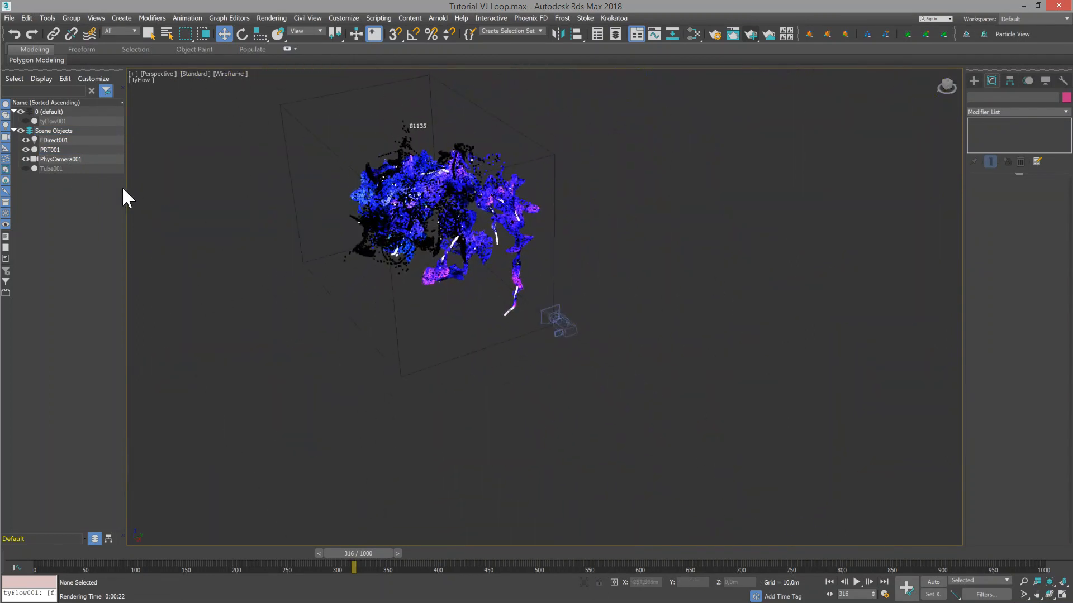
Step: Make three copies of PRT001 along the X axis, spaced about 114 m apart, and rename the last copy as PRT000
{"action": "left_click", "coordinate": [56, 150]}
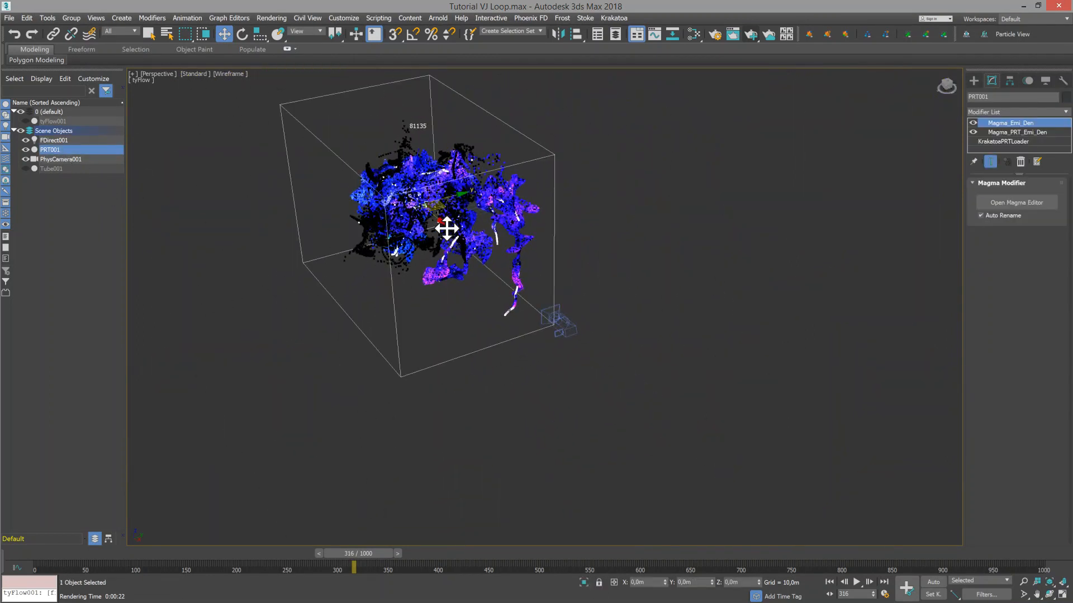
{"action": "left_click_drag", "start_coordinate": [441, 218], "coordinate": [472, 256], "text": "shift"}
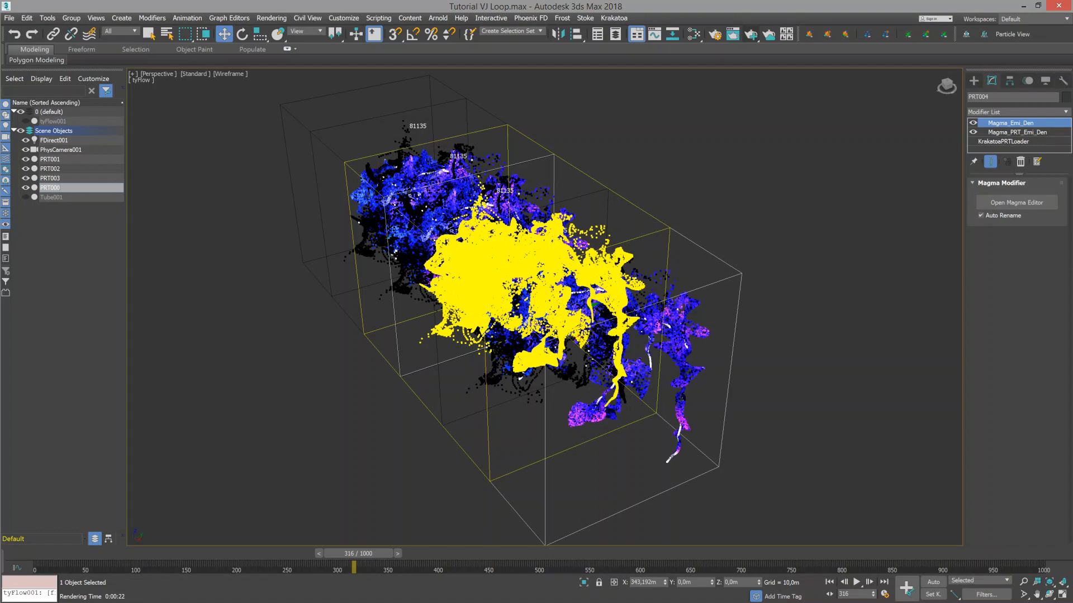
{"action": "key", "text": "Return"}
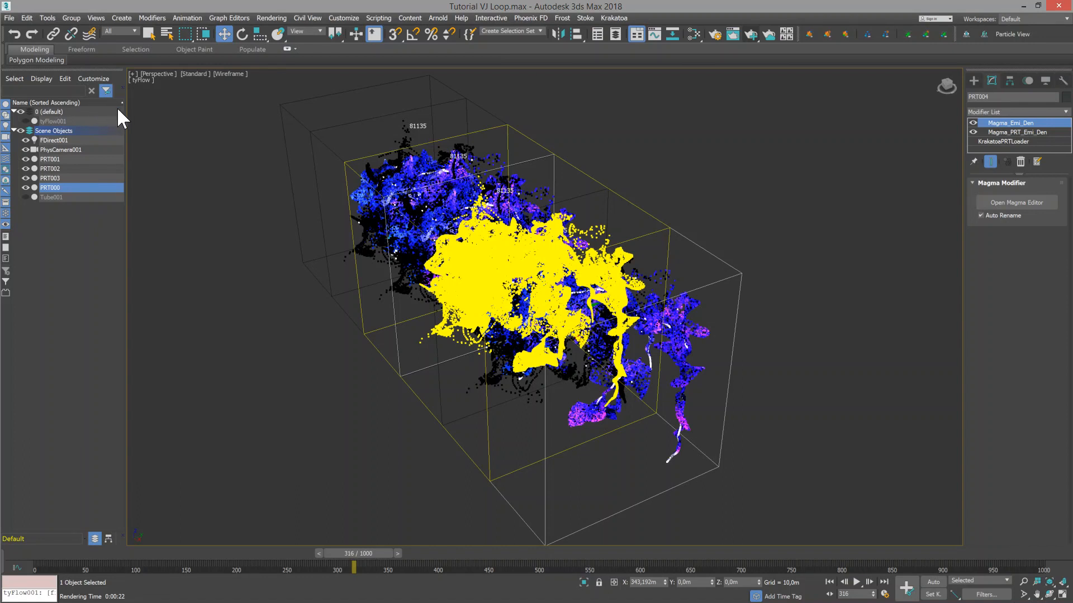
Step: Sort the scene object list by name in ascending order
{"action": "left_click", "coordinate": [70, 102]}
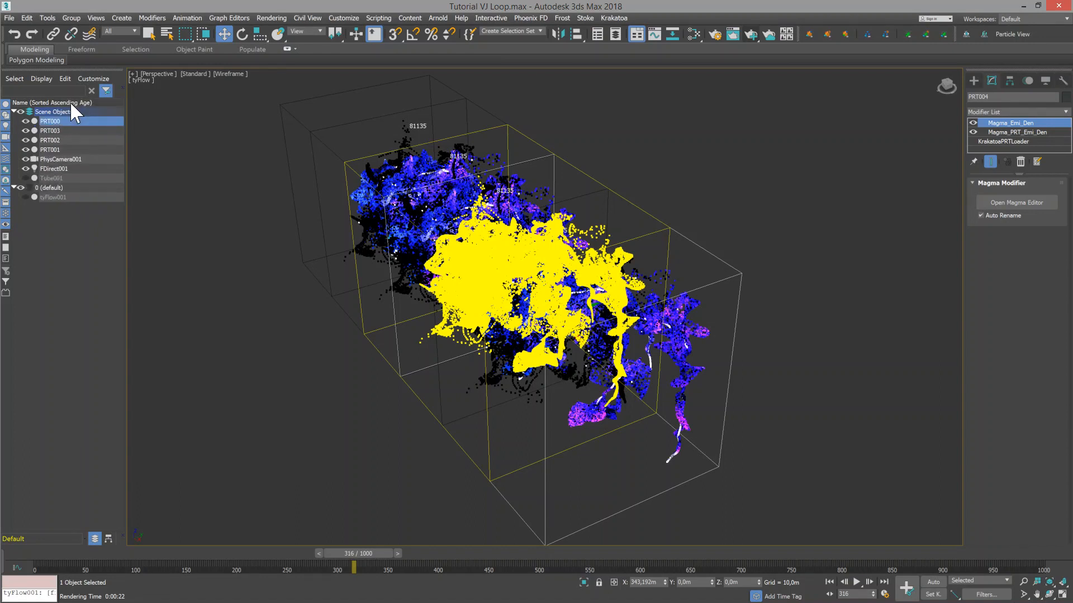
{"action": "left_click", "coordinate": [70, 102]}
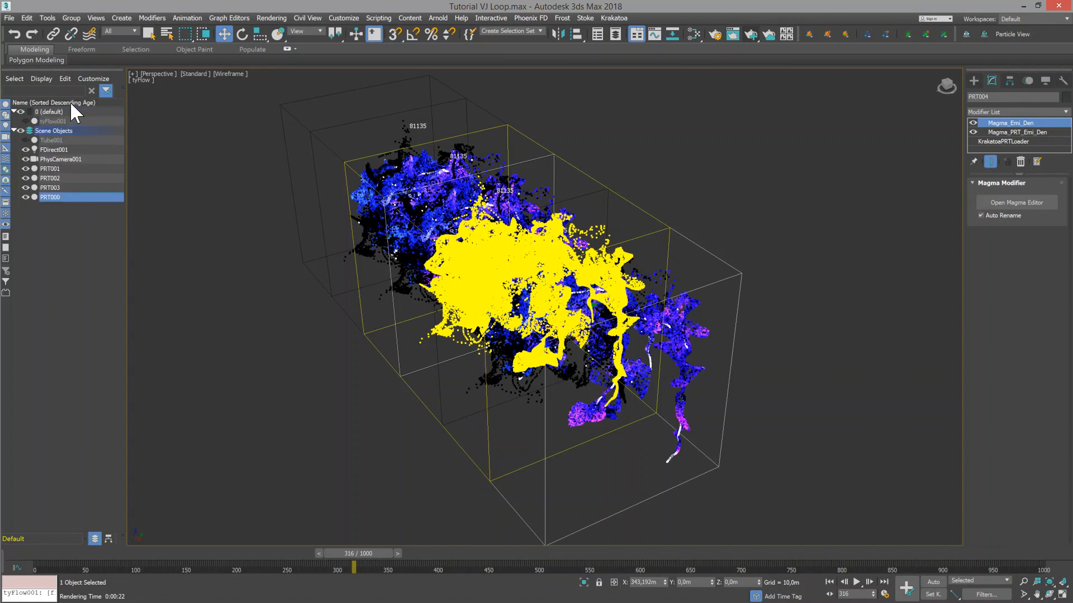
{"action": "left_click", "coordinate": [70, 103]}
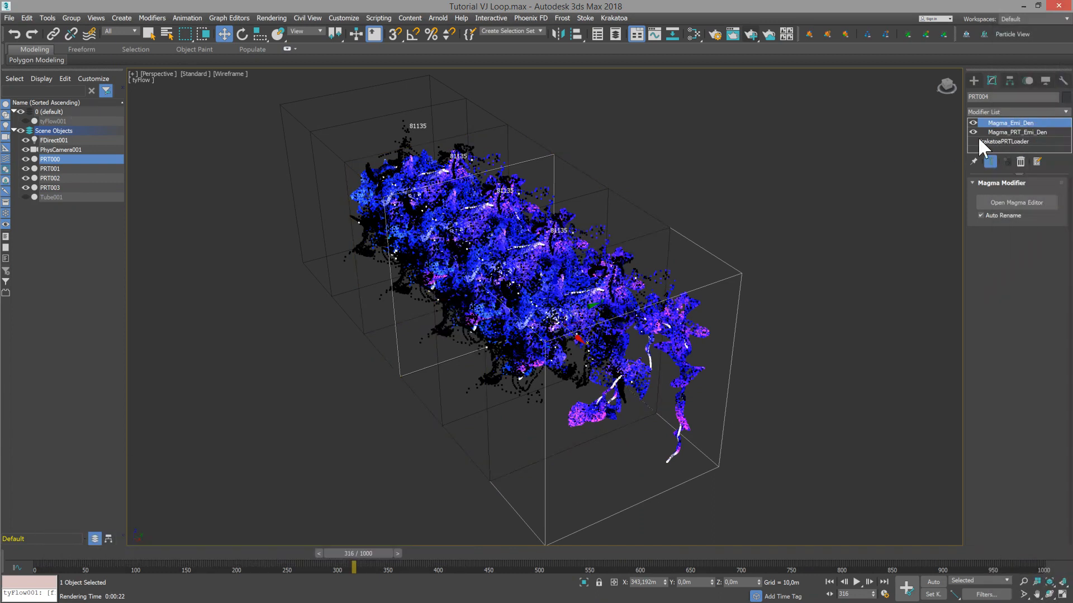
Step: Go to frame 0 and set the frame offset of PRT000's particle loader to 450
{"action": "left_click", "coordinate": [990, 141]}
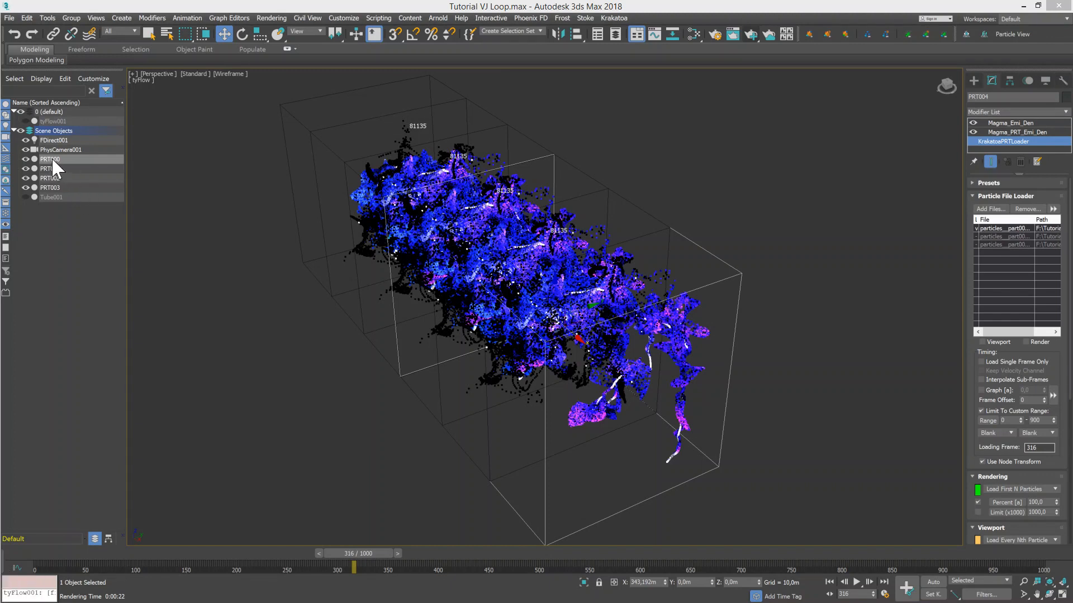
{"action": "left_click", "coordinate": [829, 581]}
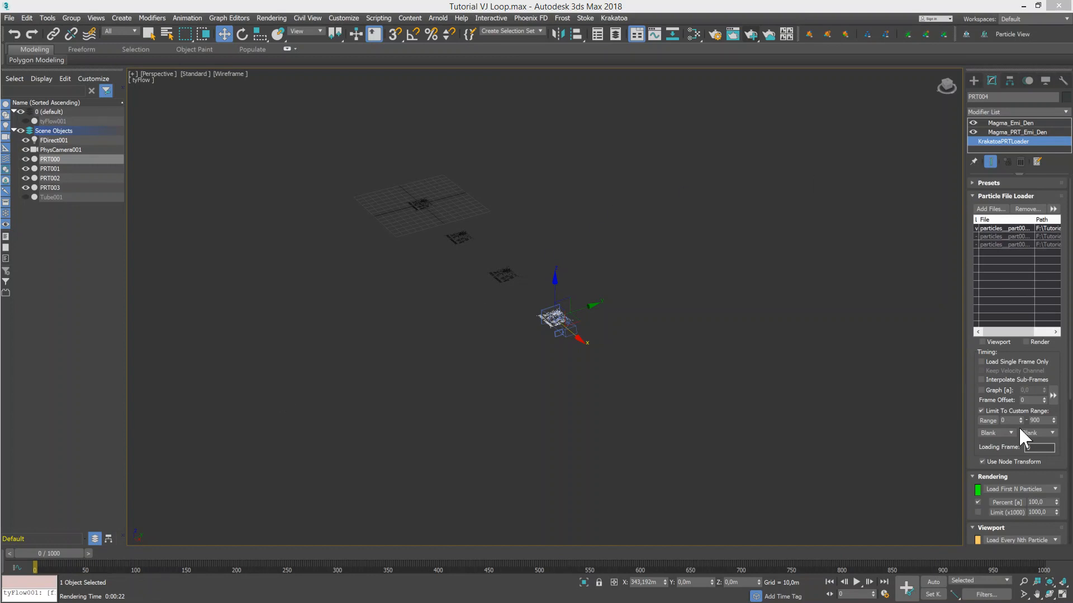
{"action": "left_click", "coordinate": [1031, 400]}
{"action": "type", "text": "45"}
Step: Check the loader settings of PRT001, and set the frame offset of PRT002's particle loader to -450
{"action": "left_click", "coordinate": [68, 168]}
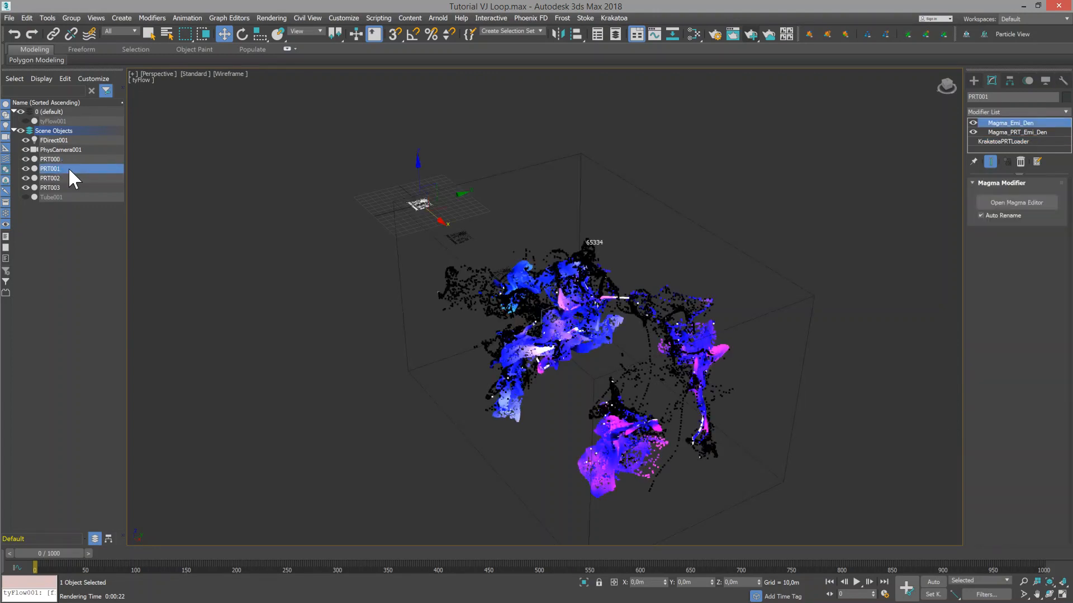
{"action": "left_click", "coordinate": [1002, 141]}
{"action": "scroll", "coordinate": [1061, 360], "scroll_direction": "down", "scroll_amount": 10}
{"action": "left_click_drag", "start_coordinate": [1064, 395], "coordinate": [1065, 402]}
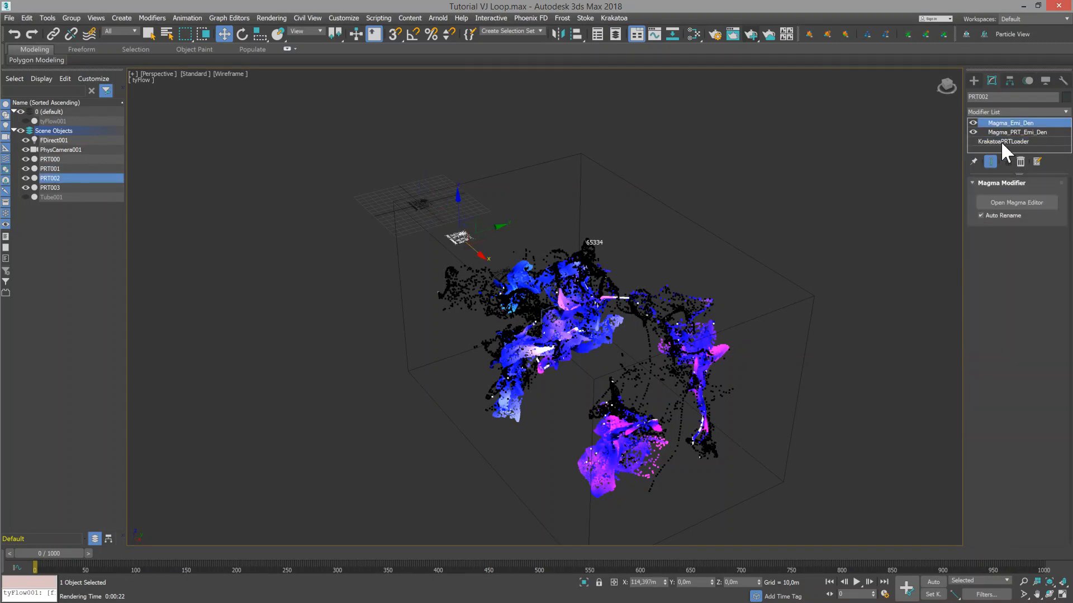
{"action": "left_click", "coordinate": [1006, 141]}
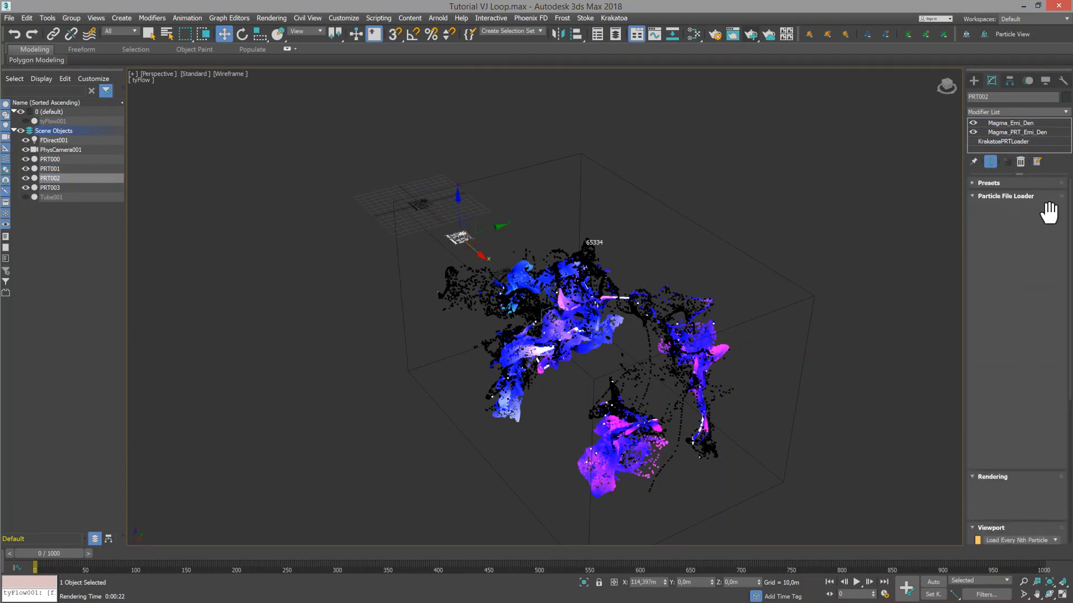
{"action": "left_click_drag", "start_coordinate": [1070, 278], "coordinate": [1067, 440]}
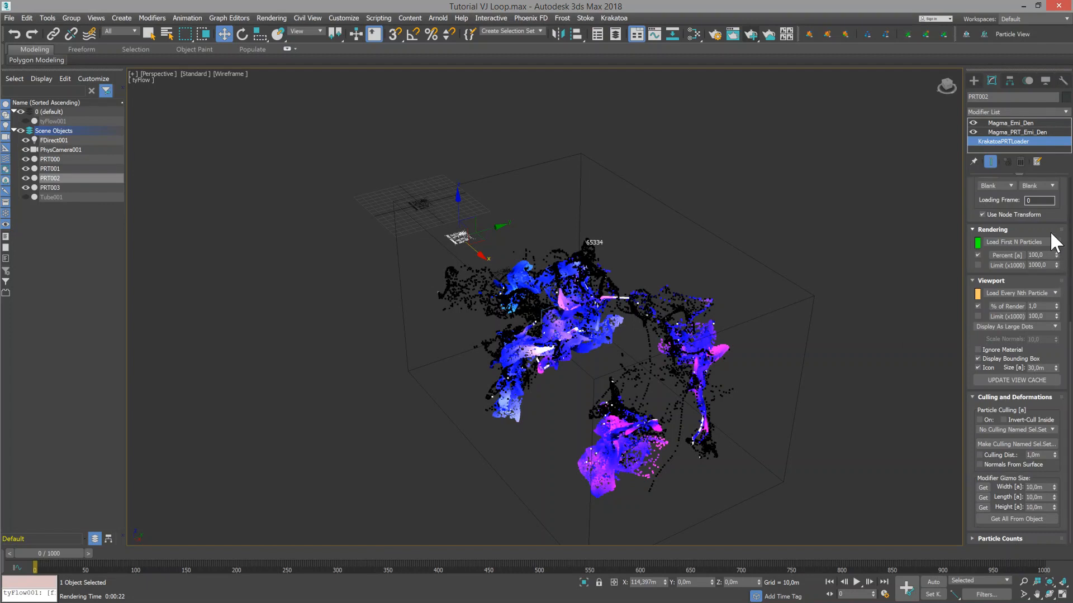
{"action": "scroll", "coordinate": [1055, 296], "scroll_direction": "up", "scroll_amount": 3}
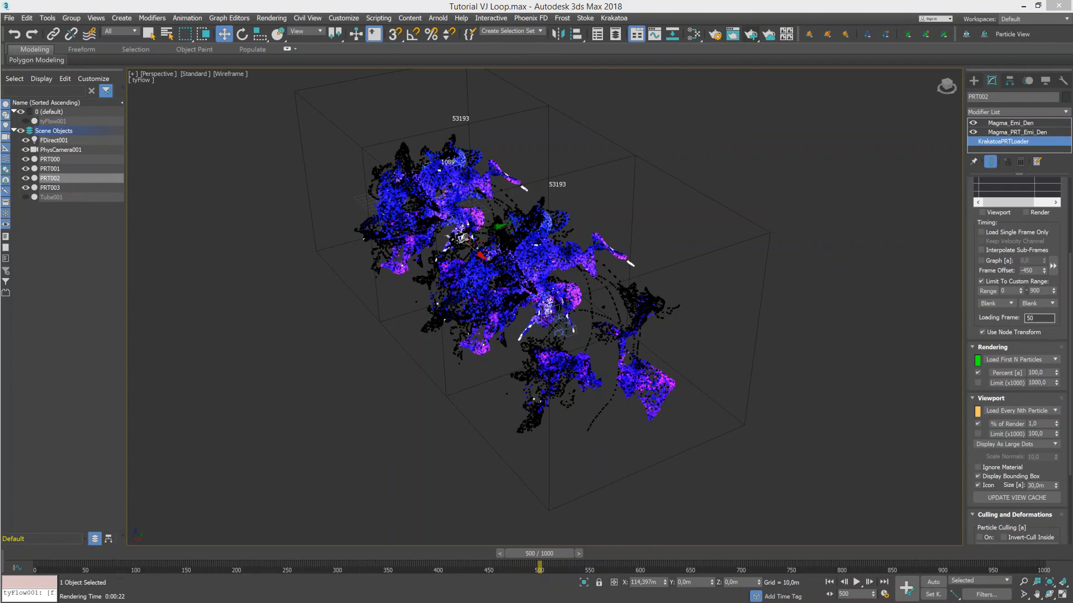
{"action": "double_click", "coordinate": [1028, 271]}
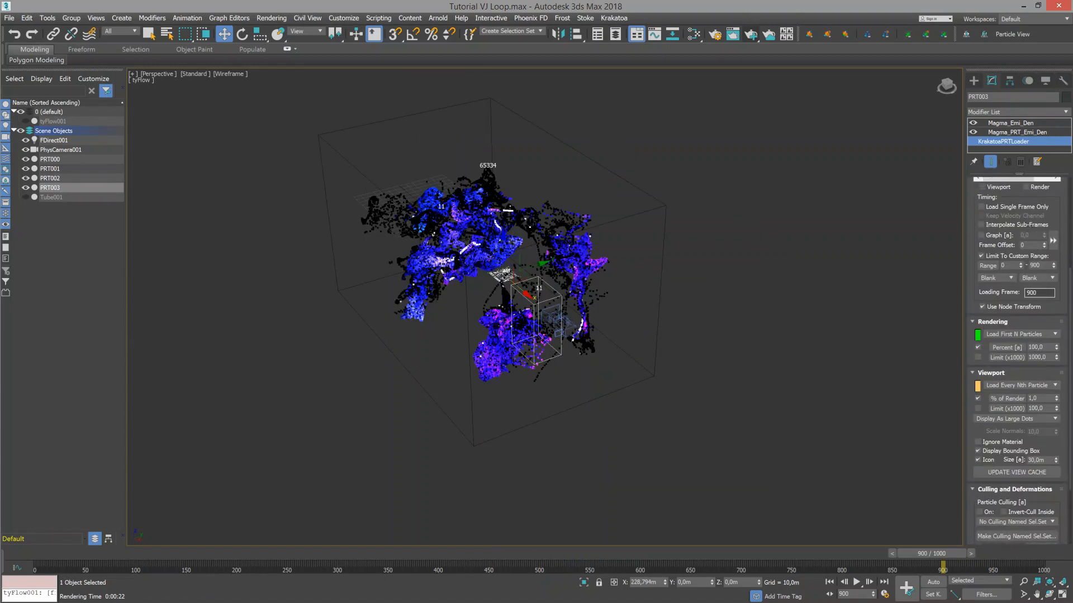
Step: Set the frame offset of PRT003's particle loader to -900
{"action": "left_click_drag", "start_coordinate": [1028, 245], "coordinate": [982, 243]}
{"action": "type", "text": "-900"}
{"action": "key", "text": "Return"}
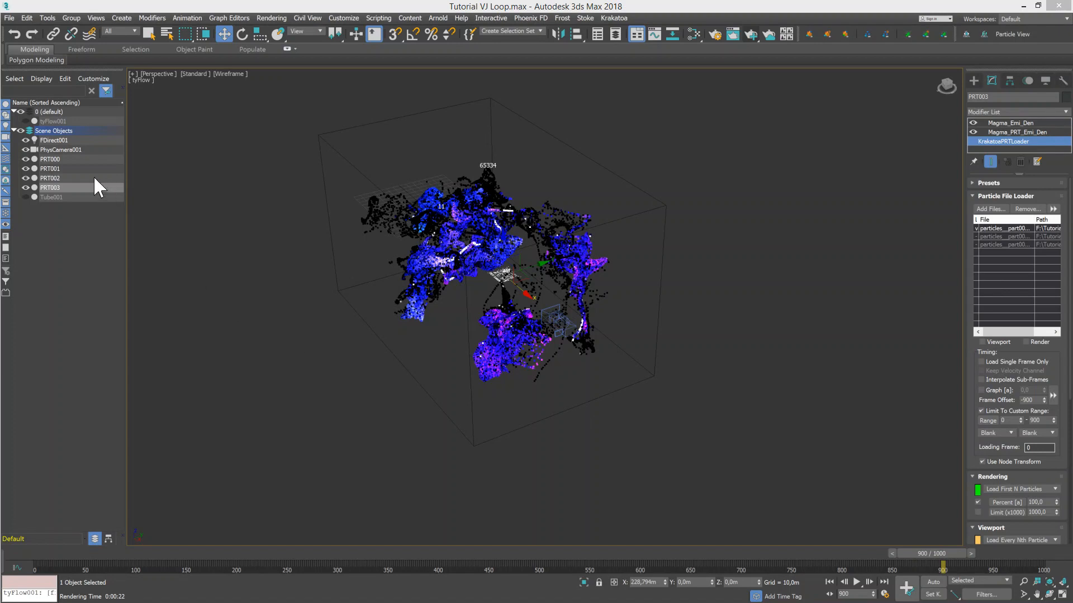
Step: At frame 0, enable the particles__part003of100 sequence in PRT000's loader for both render and viewport
{"action": "left_click", "coordinate": [63, 160]}
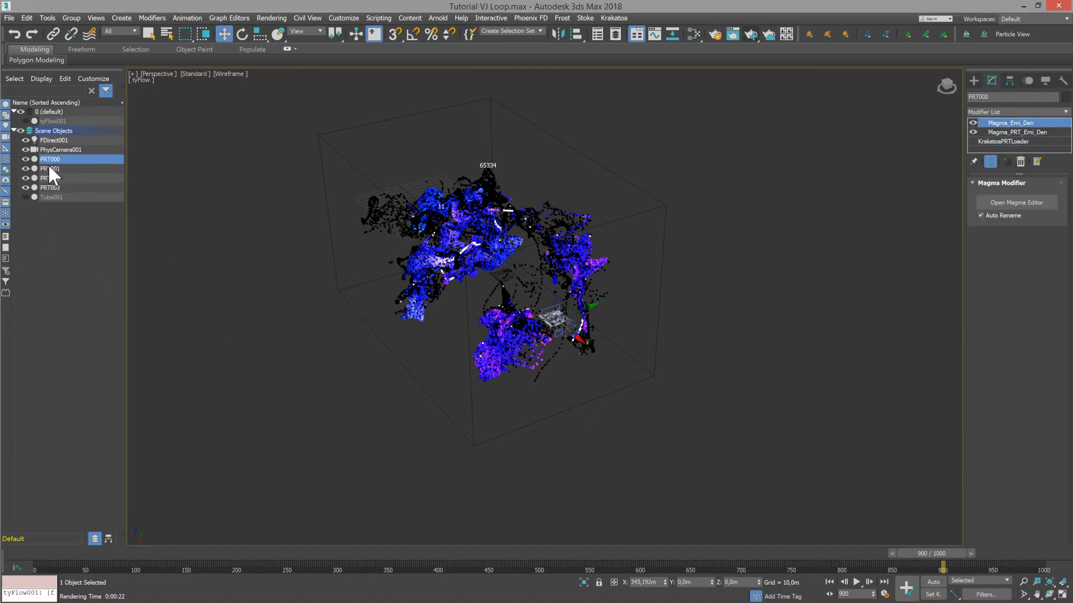
{"action": "left_click", "coordinate": [828, 581]}
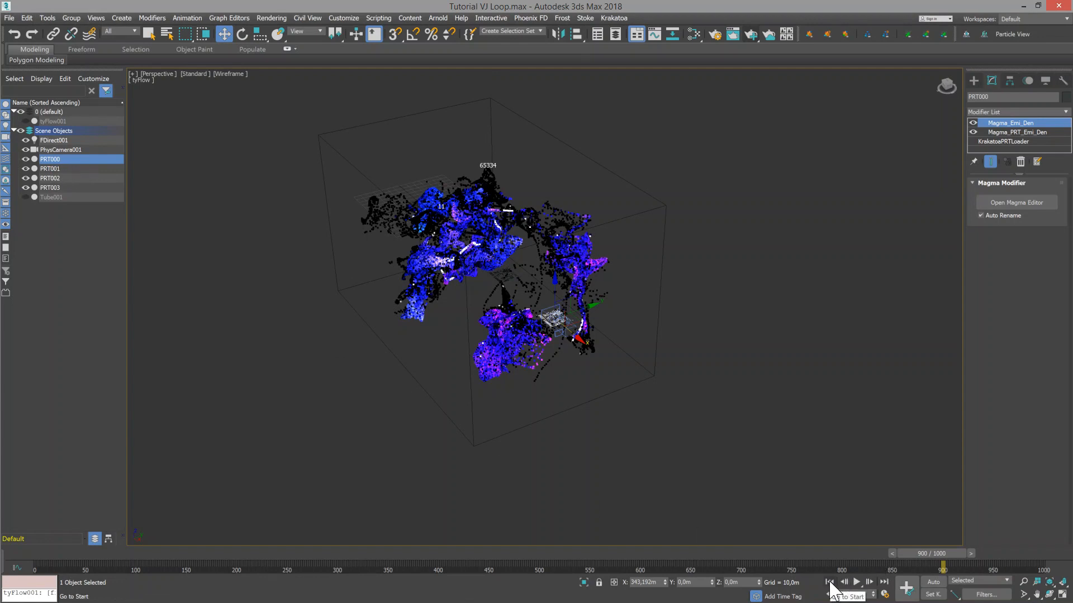
{"action": "left_click", "coordinate": [988, 140]}
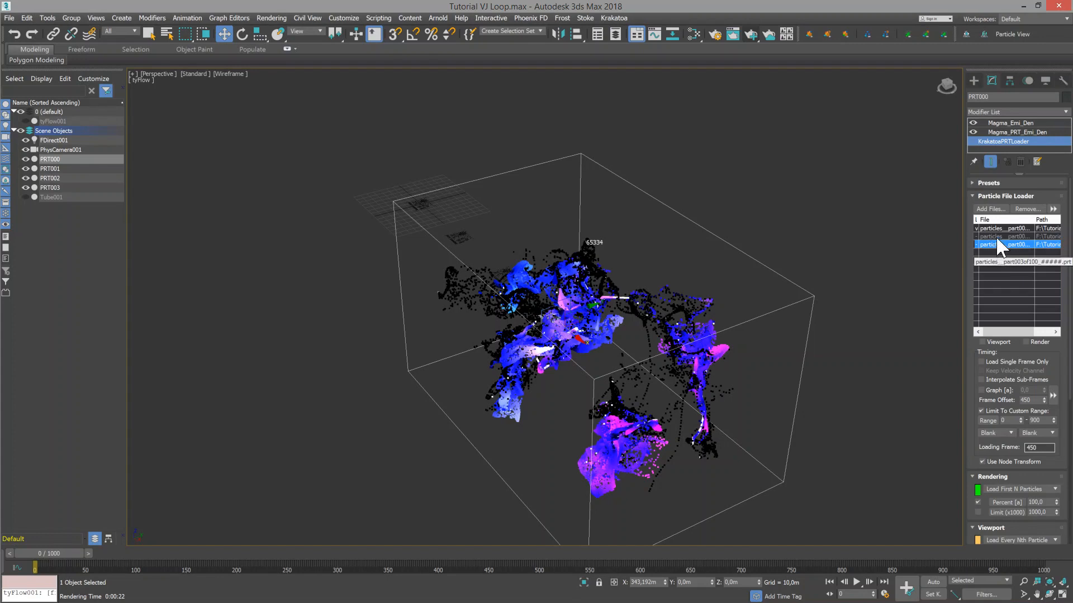
{"action": "left_click", "coordinate": [1023, 341]}
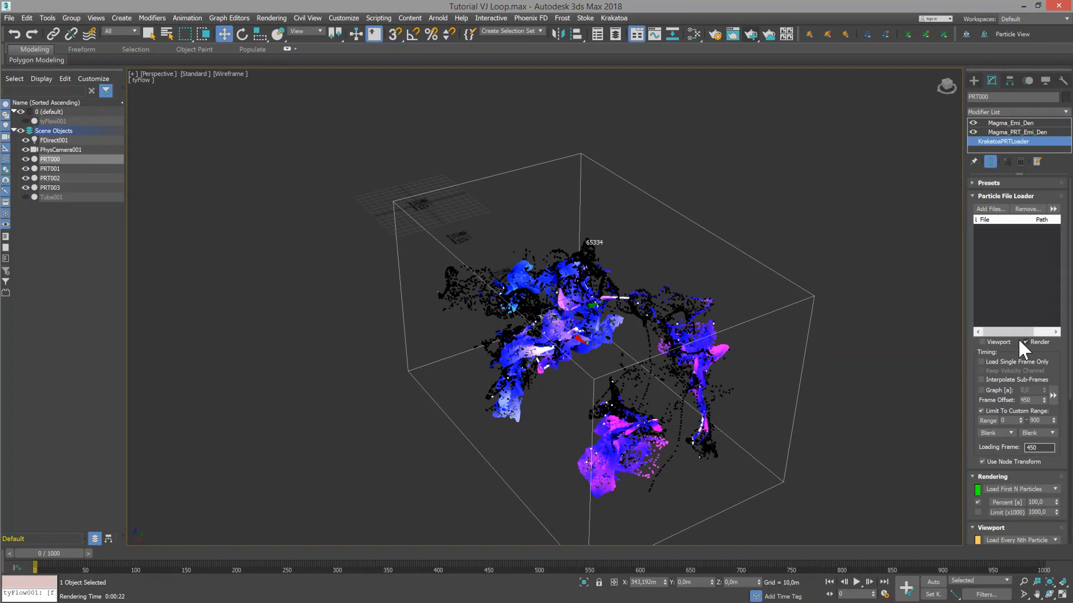
{"action": "left_click", "coordinate": [981, 342]}
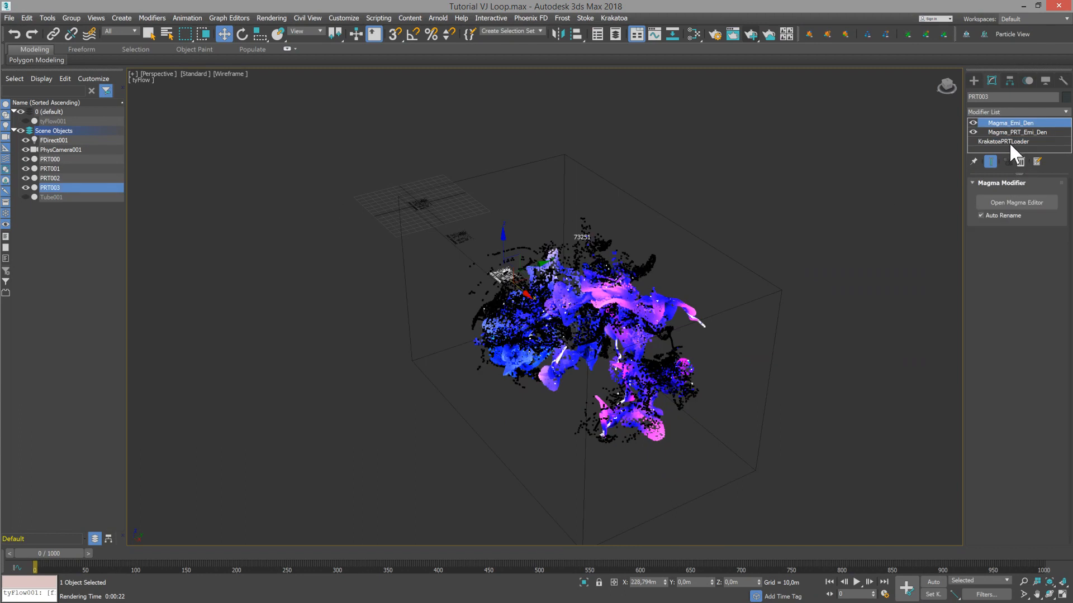
Step: In PRT003's loader, enable the third particle sequence for viewport and render, and disable the first sequence for both
{"action": "left_click", "coordinate": [1007, 141]}
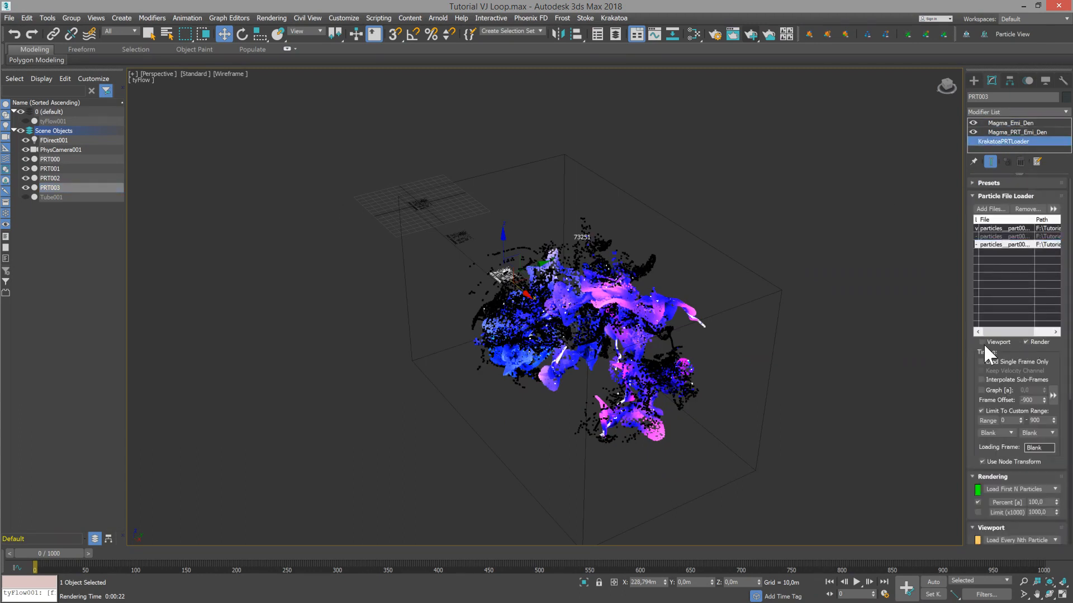
{"action": "left_click", "coordinate": [994, 228]}
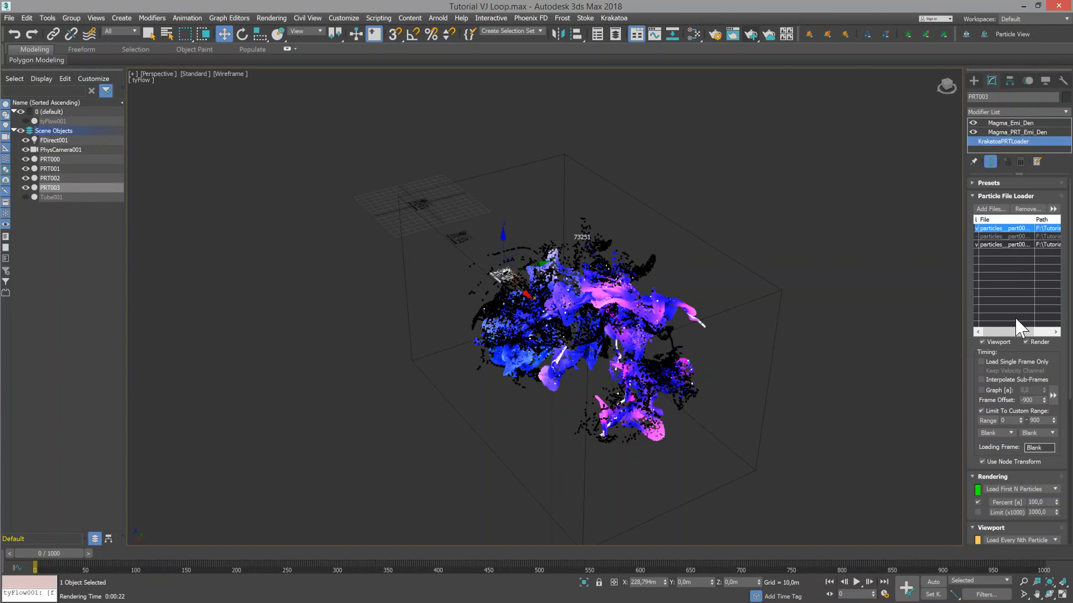
{"action": "left_click", "coordinate": [1026, 342]}
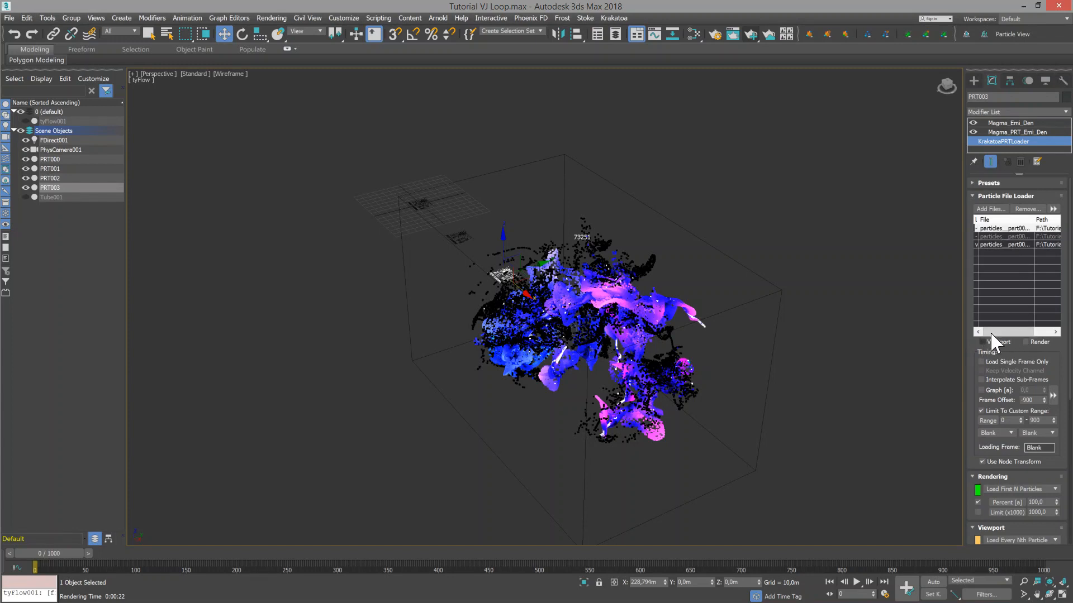
Step: Check PRT001's first sequence; in PRT002's loader, enable the second particle sequence for render and viewport and disable the first sequence for both
{"action": "left_click", "coordinate": [56, 168]}
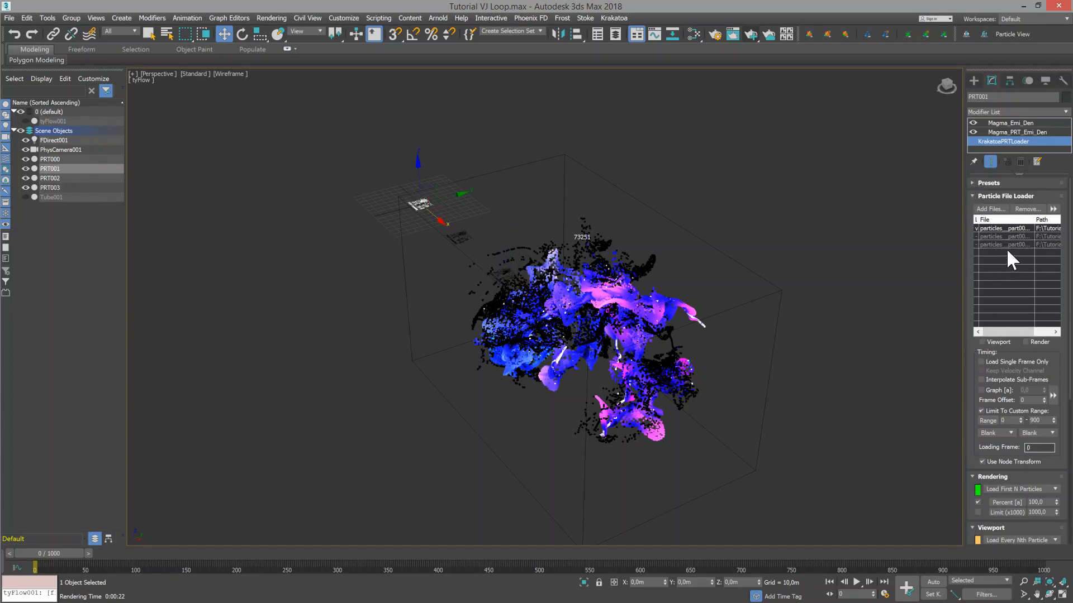
{"action": "left_click", "coordinate": [999, 228]}
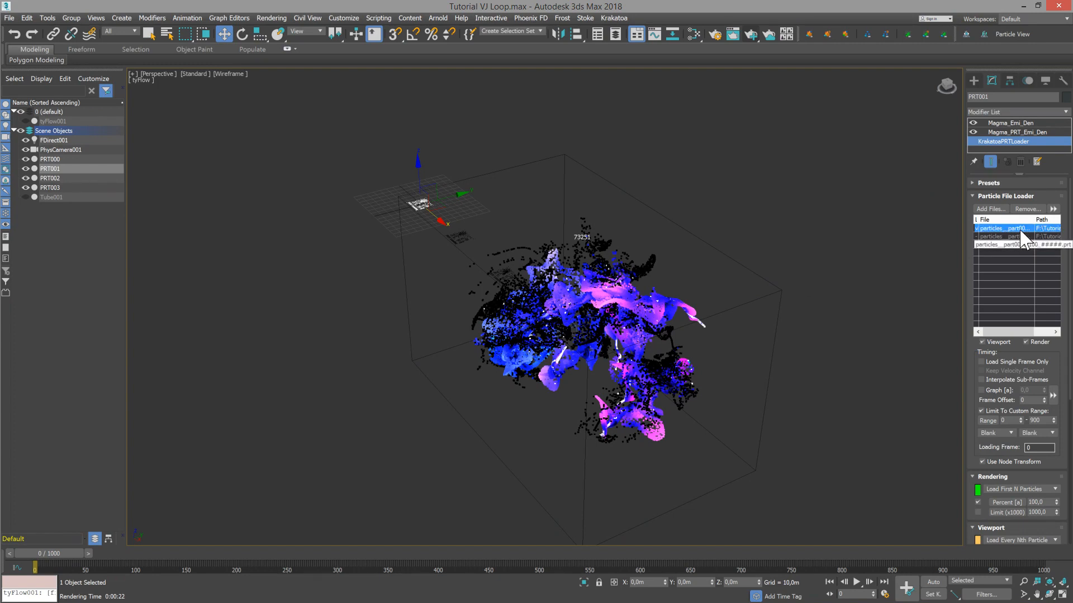
{"action": "left_click", "coordinate": [81, 178]}
{"action": "left_click", "coordinate": [1008, 141]}
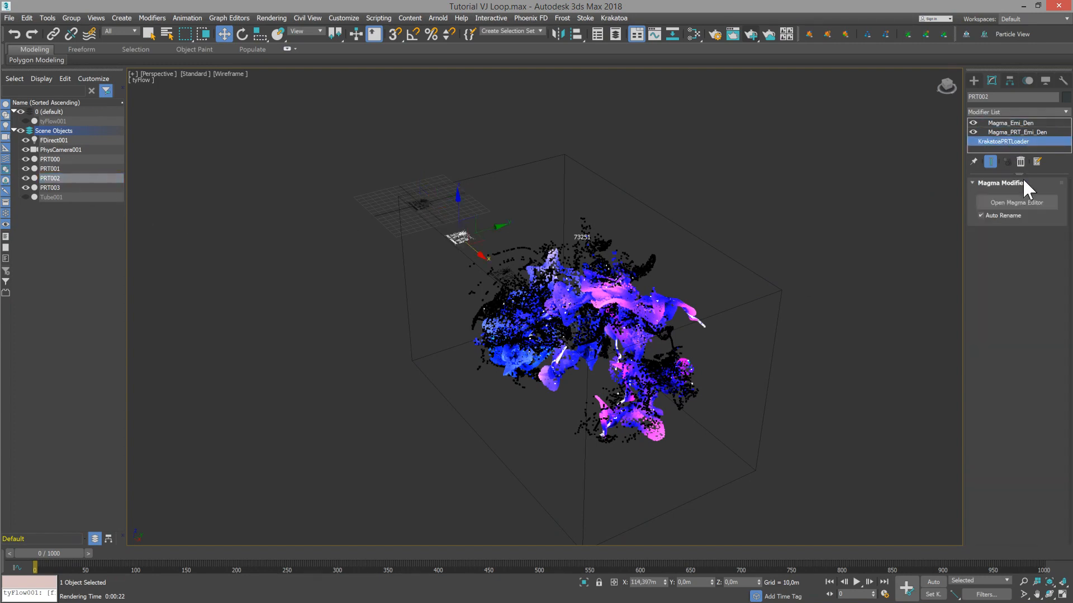
{"action": "left_click", "coordinate": [1006, 237]}
{"action": "left_click", "coordinate": [1025, 342]}
{"action": "left_click", "coordinate": [983, 343]}
{"action": "left_click", "coordinate": [1010, 228]}
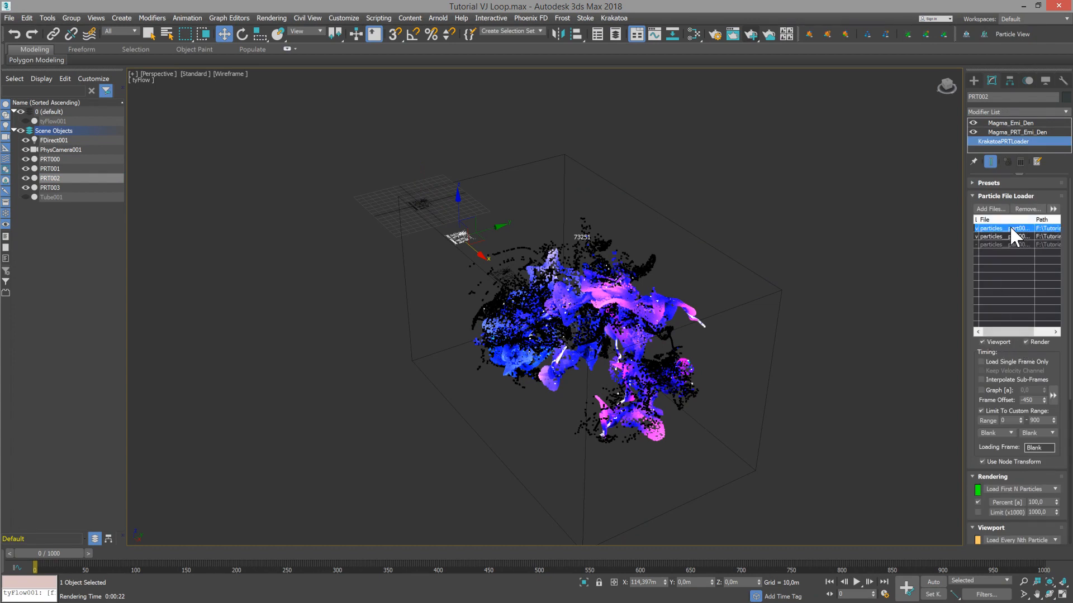
{"action": "left_click", "coordinate": [1025, 342]}
{"action": "left_click", "coordinate": [981, 342]}
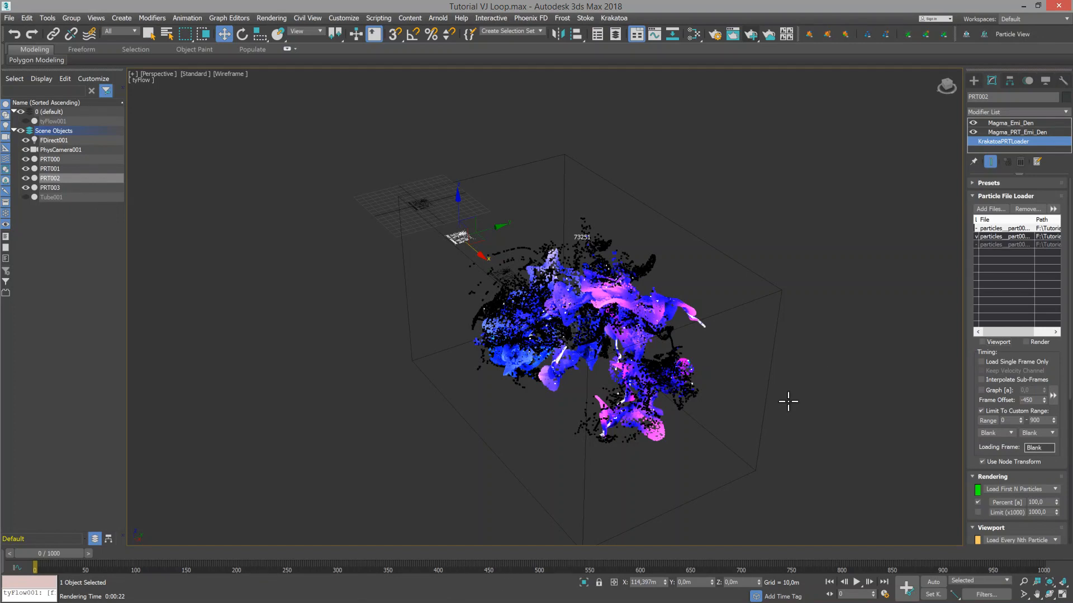
Step: Set the animation's end time to frame 1350
{"action": "left_click", "coordinate": [884, 594]}
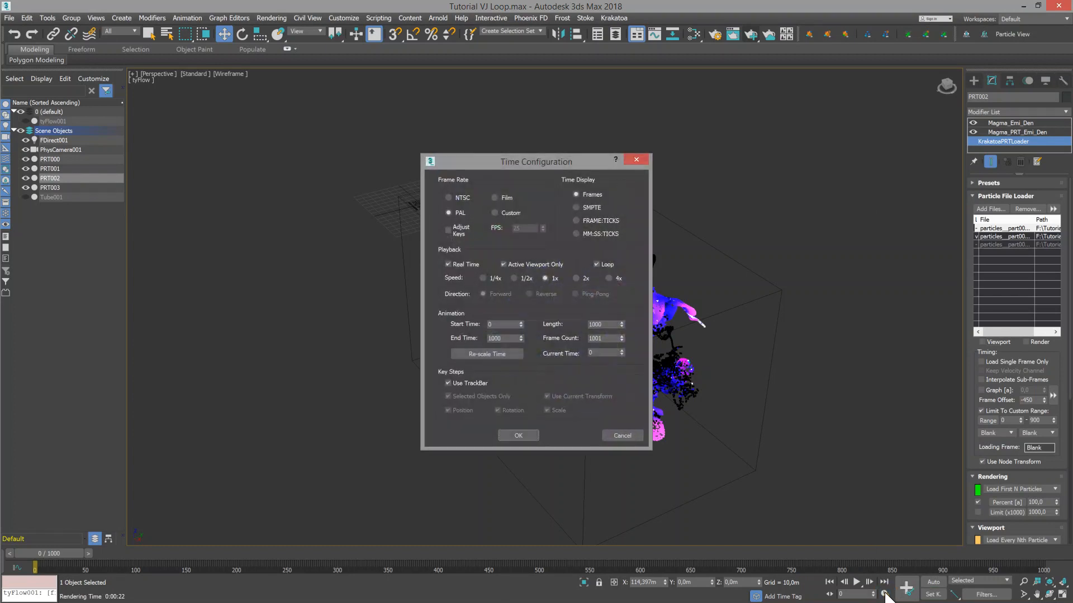
{"action": "left_click_drag", "start_coordinate": [502, 338], "coordinate": [491, 339]}
{"action": "type", "text": "135"}
{"action": "left_click", "coordinate": [519, 436]}
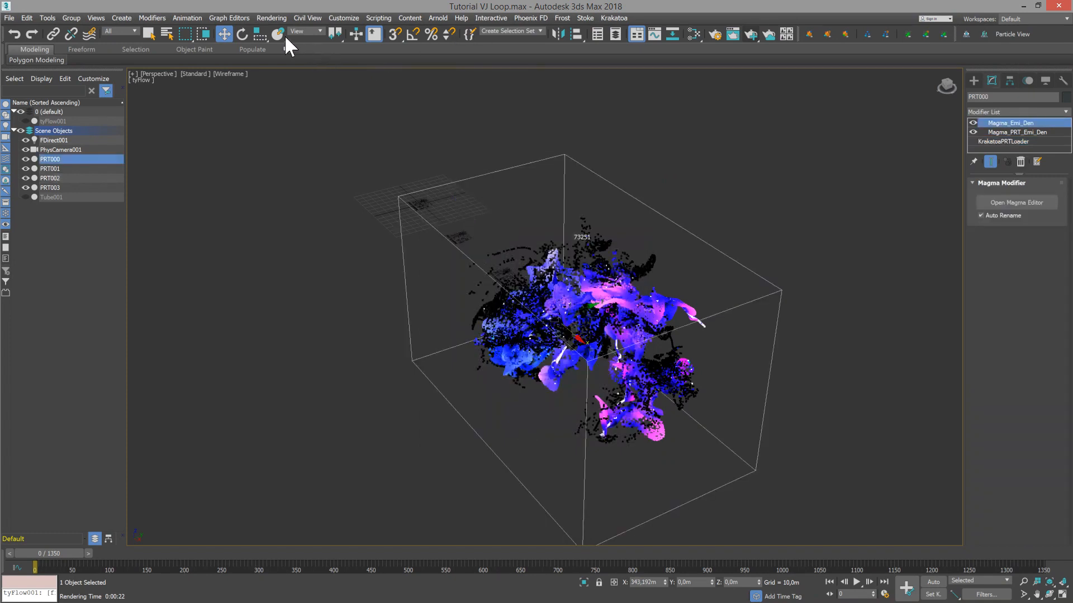
Step: Set PRT000's X position to 50 m
{"action": "left_click", "coordinate": [643, 582]}
{"action": "type", "text": "50"}
{"action": "key", "text": "Return"}
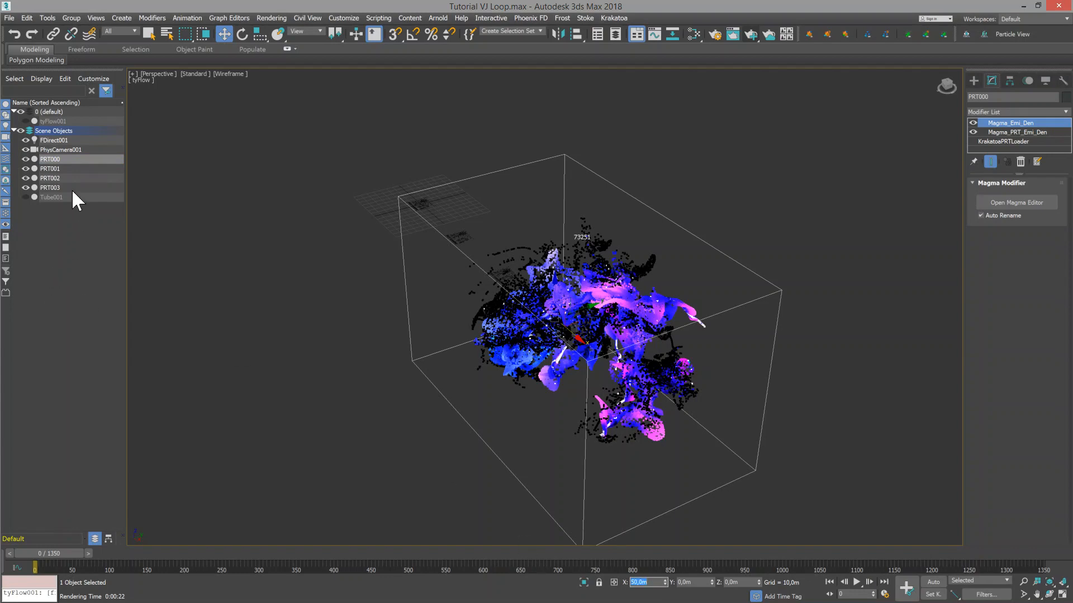
Step: Move the PRT002 loader to an X position of -50 m
{"action": "left_click", "coordinate": [56, 168]}
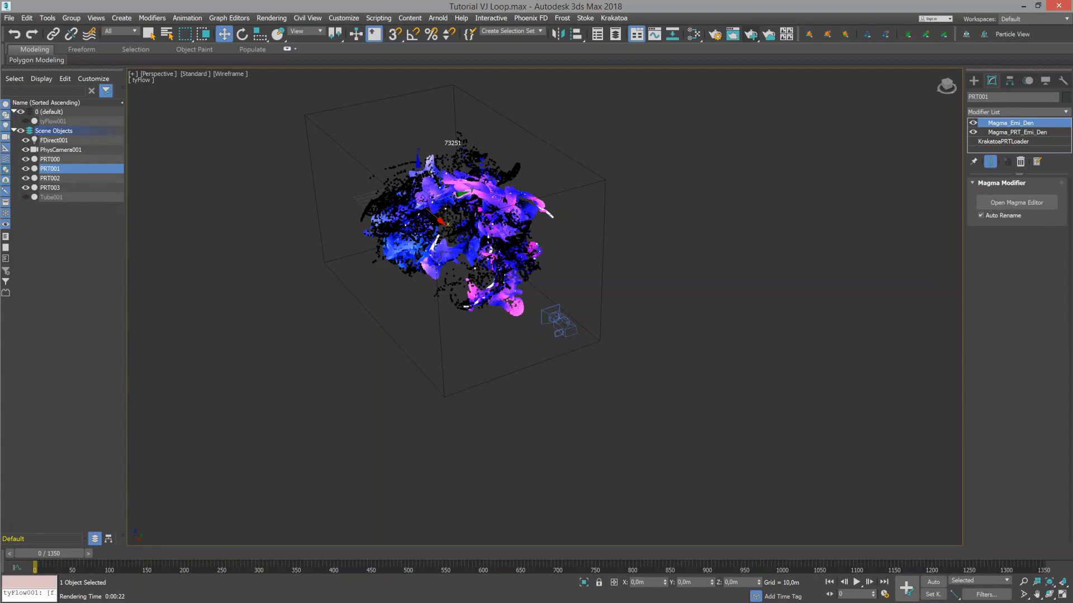
{"action": "left_click", "coordinate": [51, 178]}
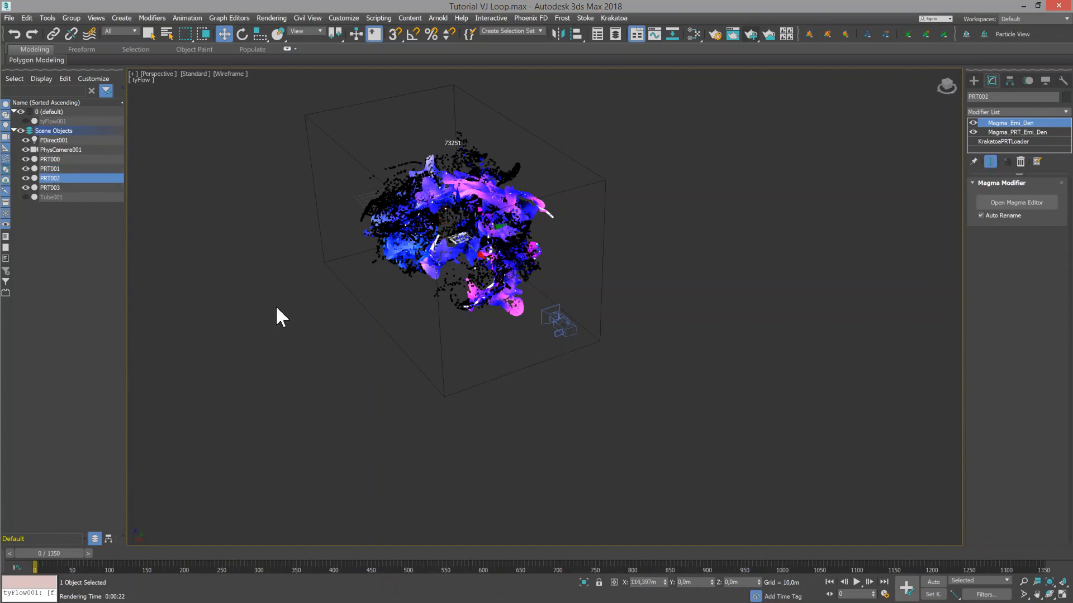
{"action": "left_click_drag", "start_coordinate": [659, 582], "coordinate": [606, 581]}
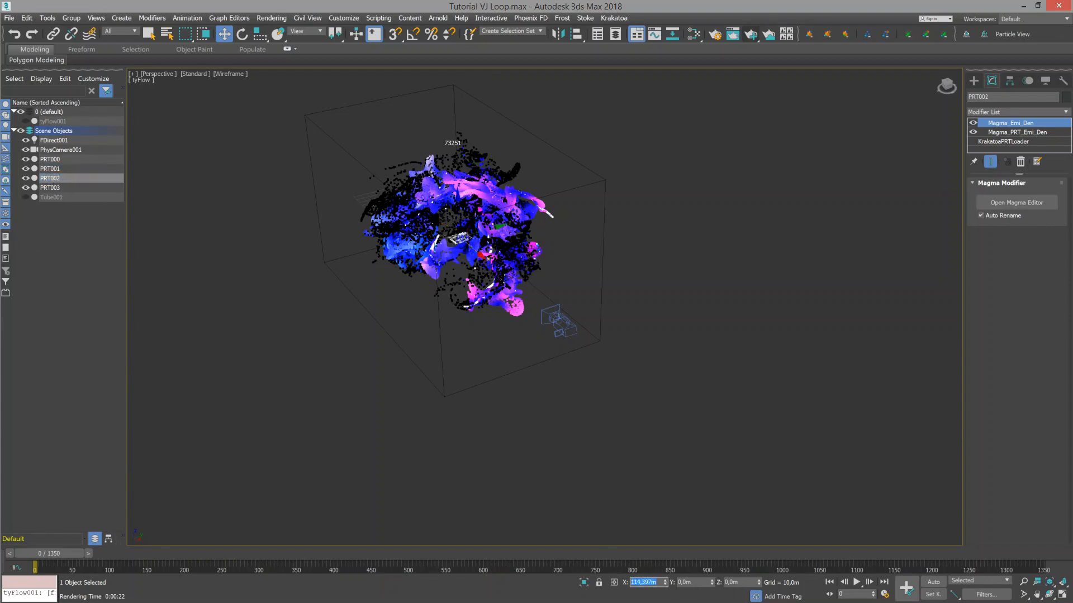
{"action": "type", "text": "-"}
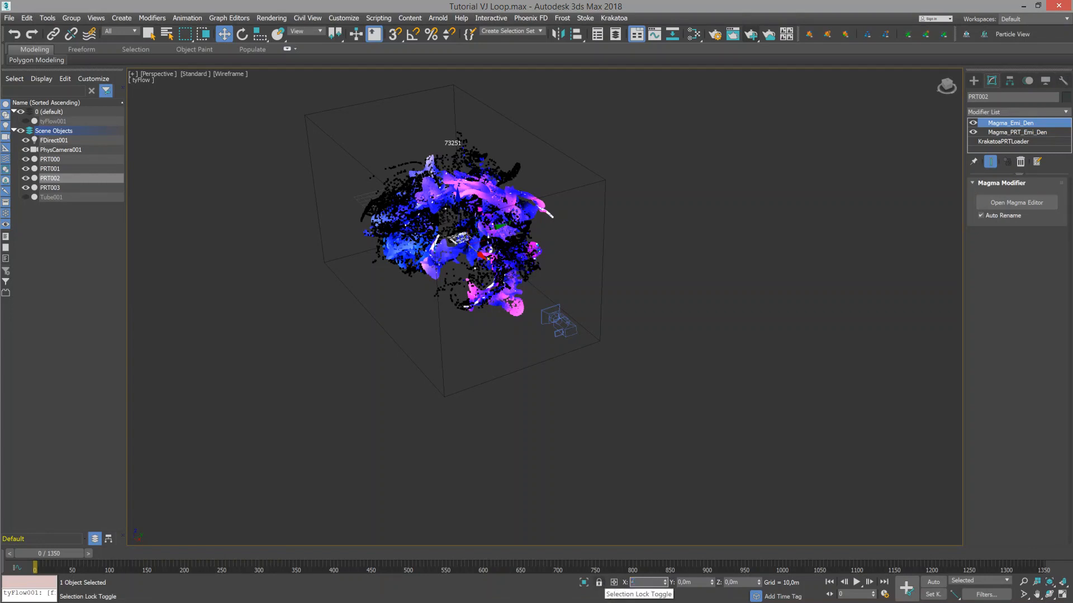
{"action": "type", "text": "50"}
{"action": "key", "text": "Return"}
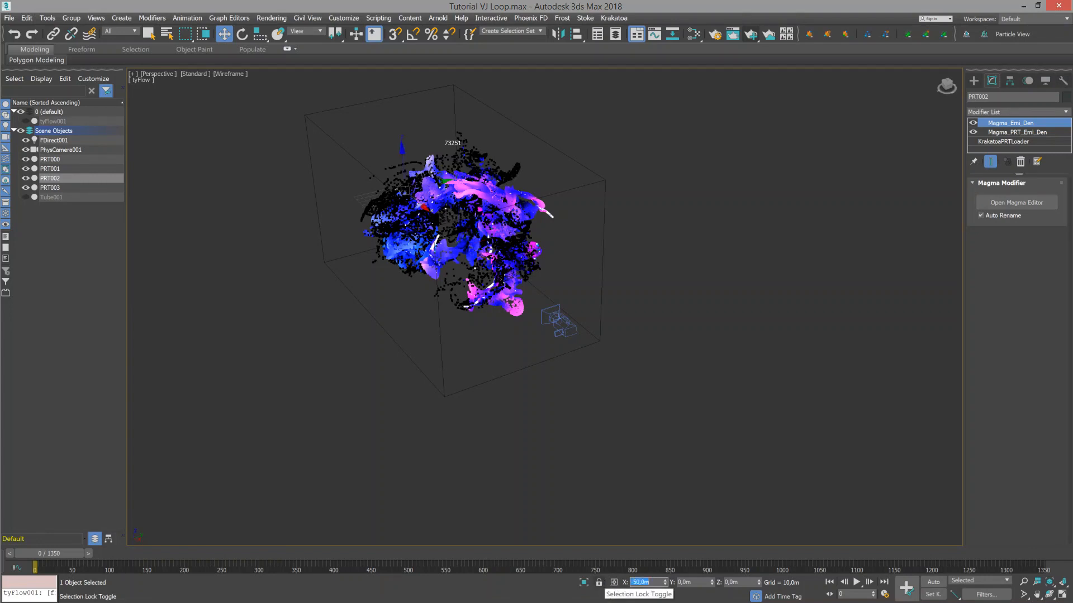
Step: Move the PRT003 loader to an X position of -100 m
{"action": "left_click", "coordinate": [56, 188]}
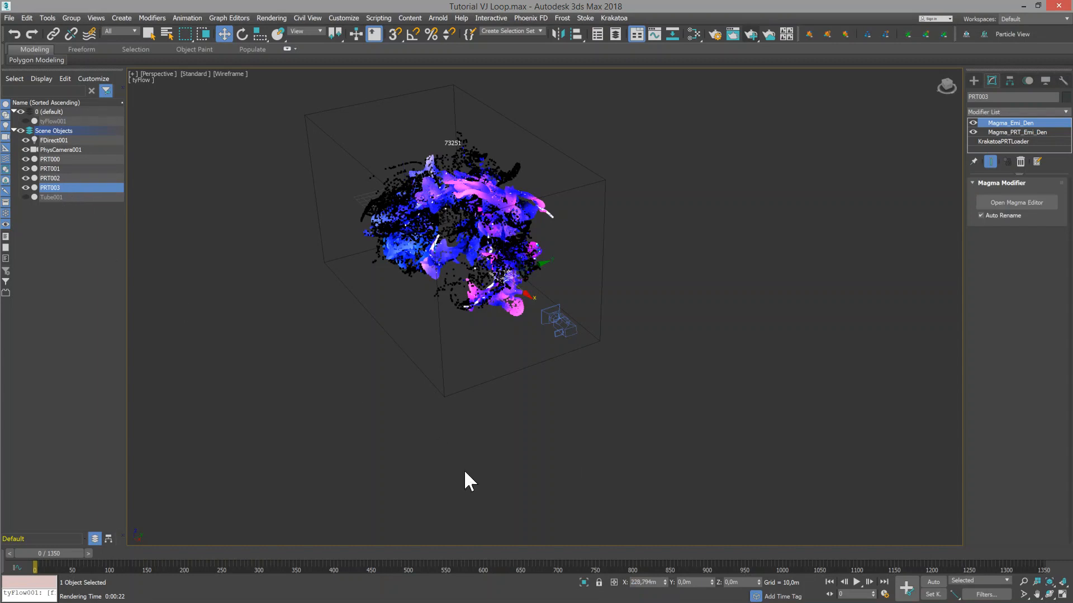
{"action": "left_click_drag", "start_coordinate": [658, 582], "coordinate": [627, 582]}
{"action": "type", "text": "-100"}
{"action": "key", "text": "Return"}
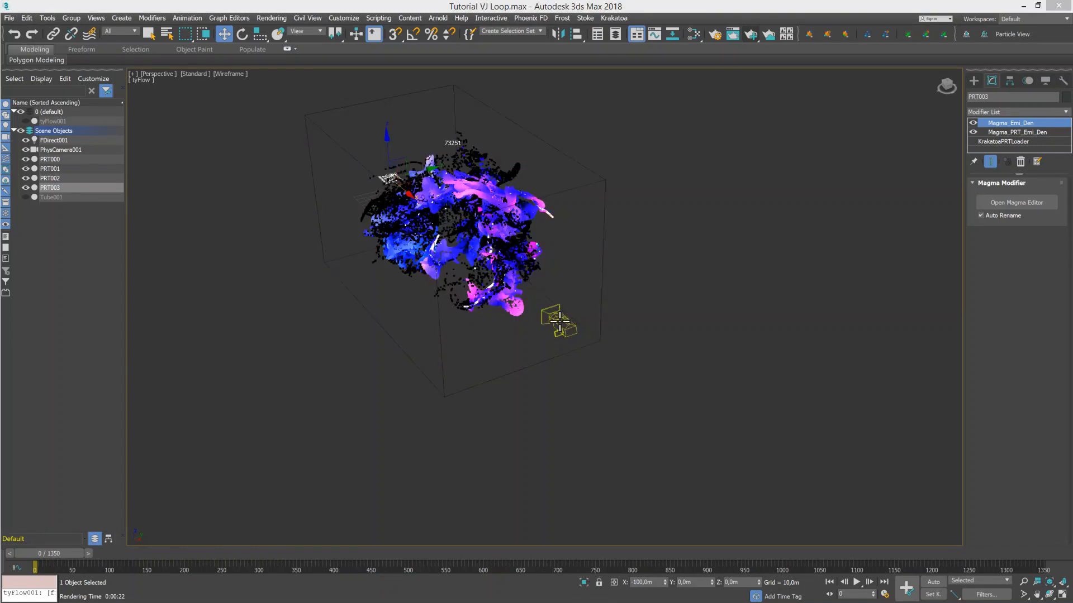
Step: Compare the positions of the physical camera and the PRT000, PRT001 and PRT003 loaders along X
{"action": "left_click", "coordinate": [559, 320]}
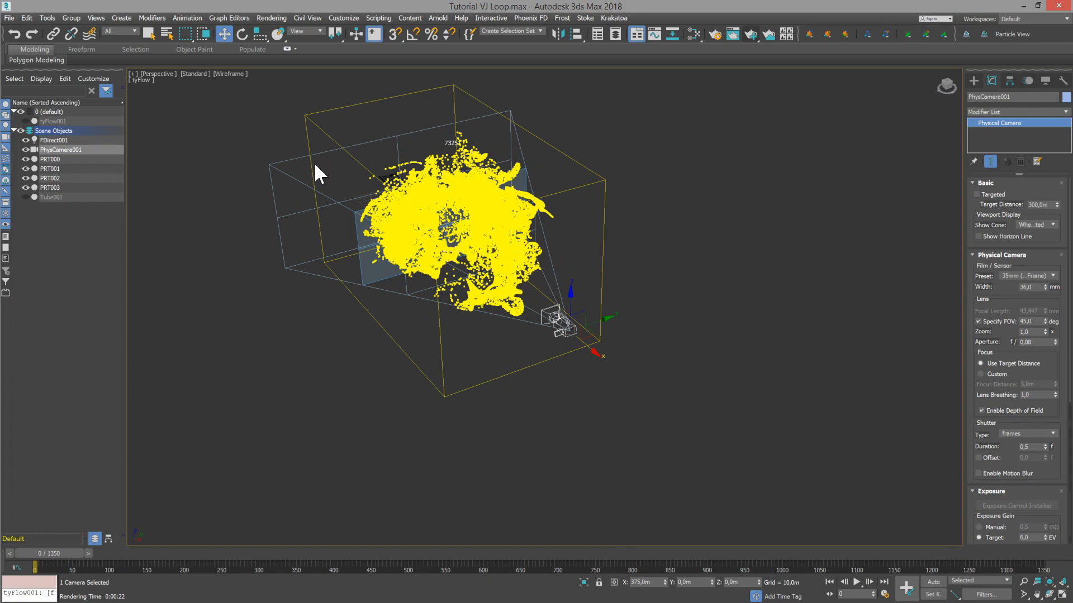
{"action": "left_click", "coordinate": [58, 188]}
{"action": "left_click", "coordinate": [59, 168]}
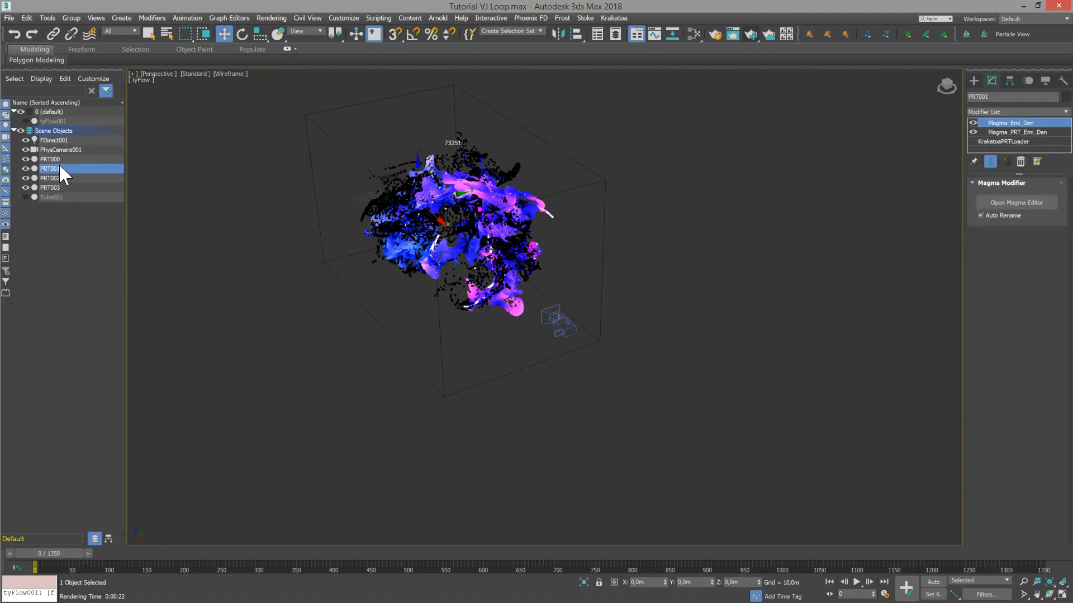
{"action": "left_click", "coordinate": [59, 159]}
{"action": "left_click", "coordinate": [58, 187]}
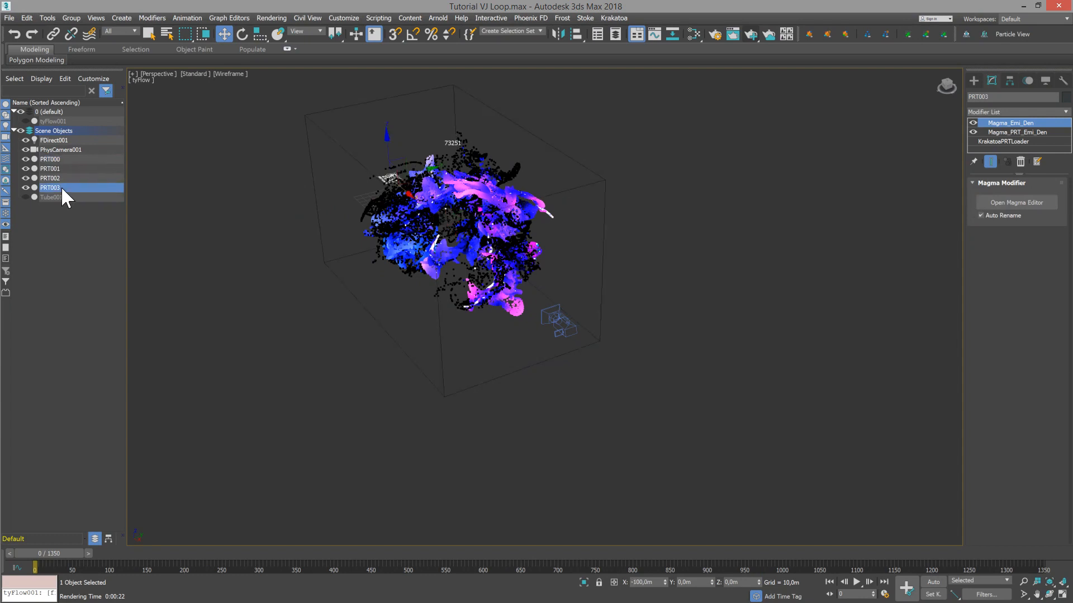
{"action": "left_click", "coordinate": [66, 160]}
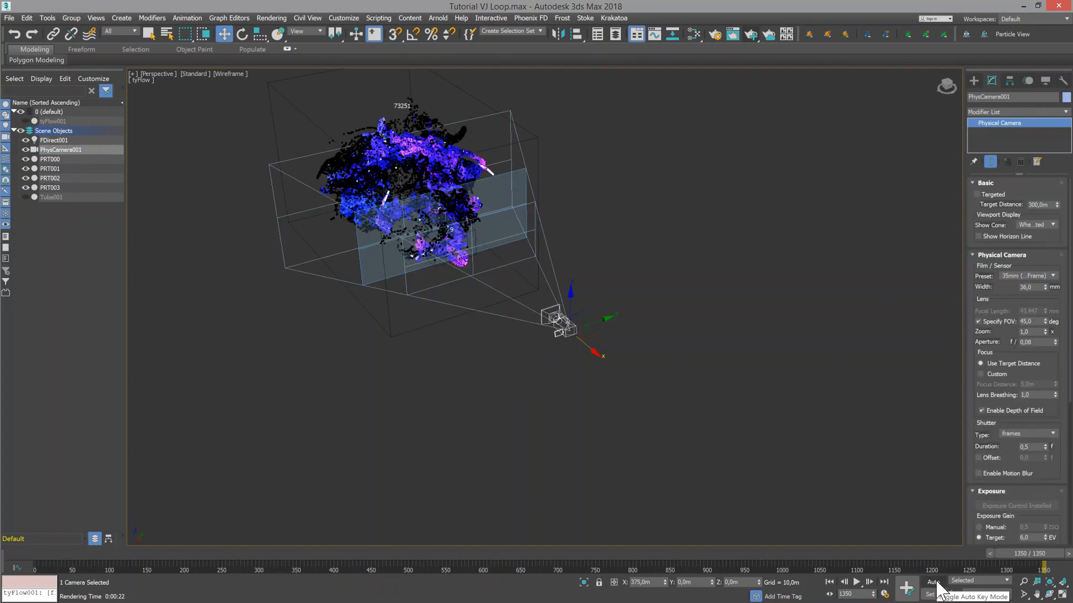
Step: At frame 1350, auto-key PhysCamera001's X position to 225 m
{"action": "left_click", "coordinate": [933, 582]}
{"action": "double_click", "coordinate": [631, 582]}
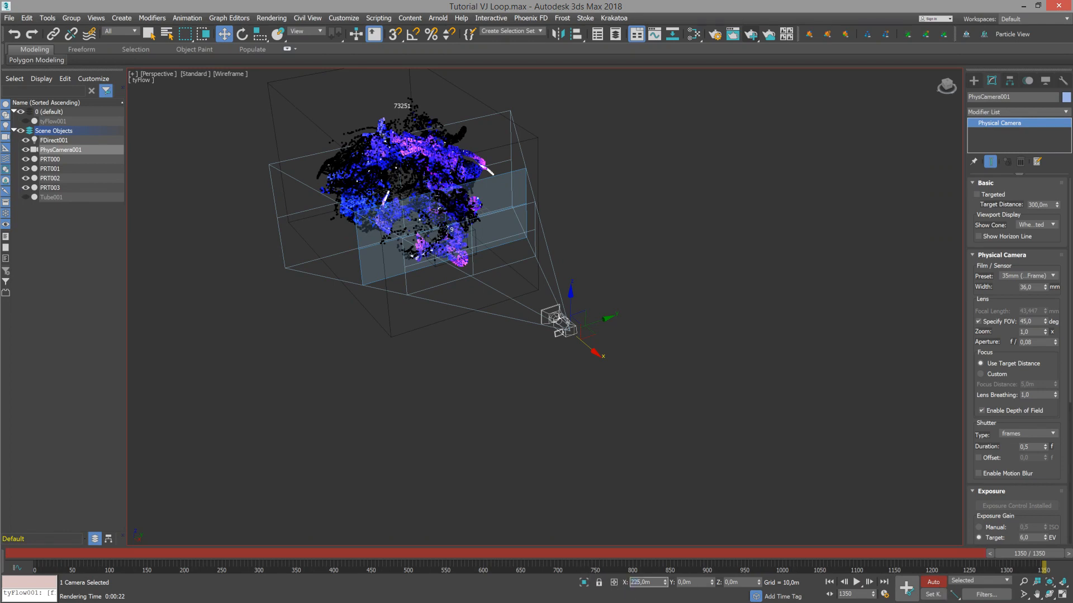
{"action": "key", "text": "Return"}
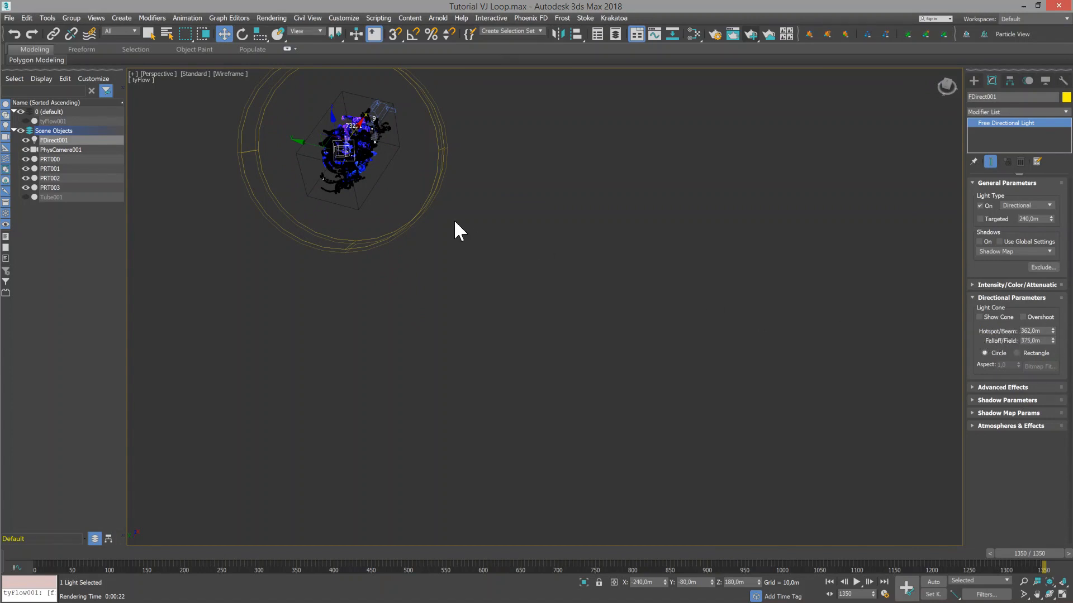
Step: At frame 0, add a Krakatoa Camera modifier to PhysCamera001 and set its depth-of-field f-stop to 0.08, the physical camera's aperture
{"action": "middle_click_drag", "start_coordinate": [385, 171], "coordinate": [408, 155], "text": "alt"}
{"action": "middle_click_drag", "start_coordinate": [408, 155], "coordinate": [327, 133], "text": "alt"}
{"action": "key", "text": "Home"}
{"action": "left_click", "coordinate": [59, 149]}
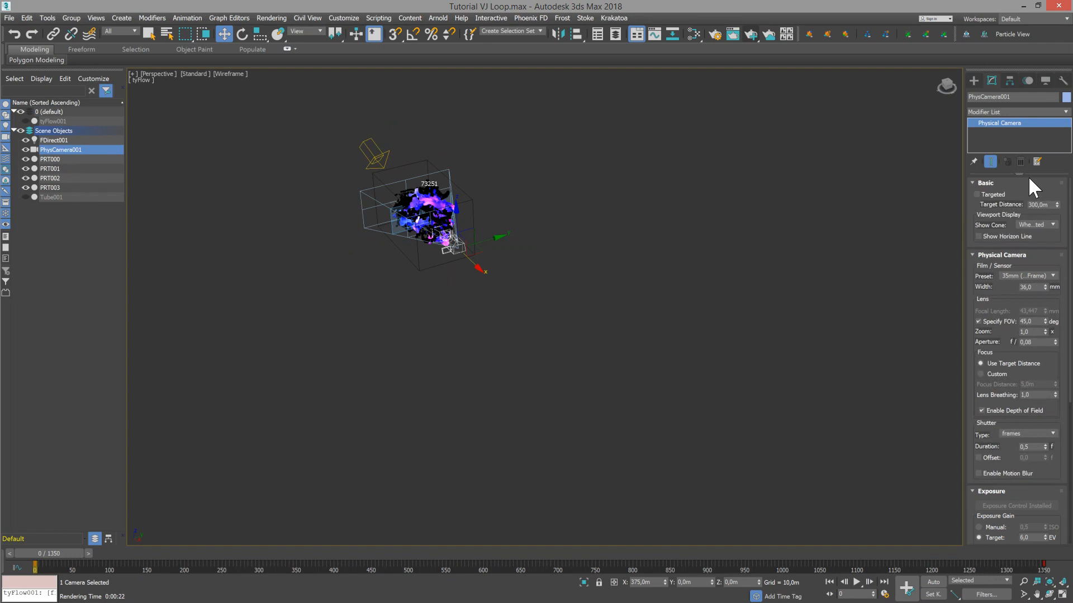
{"action": "left_click", "coordinate": [1066, 112]}
{"action": "left_click", "coordinate": [1065, 111]}
{"action": "left_click", "coordinate": [1065, 111]}
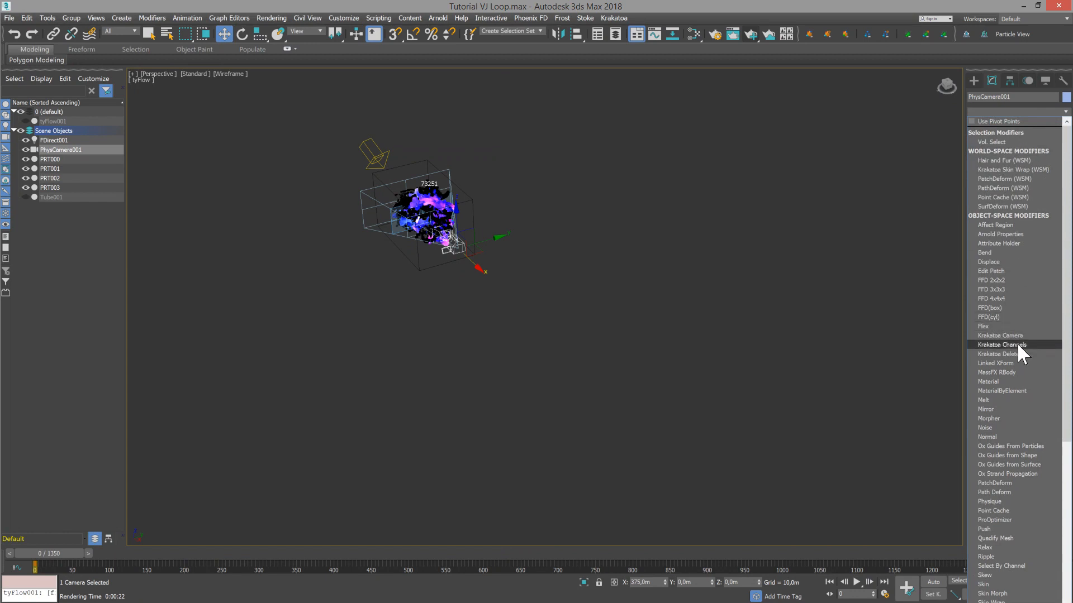
{"action": "left_click", "coordinate": [1010, 335]}
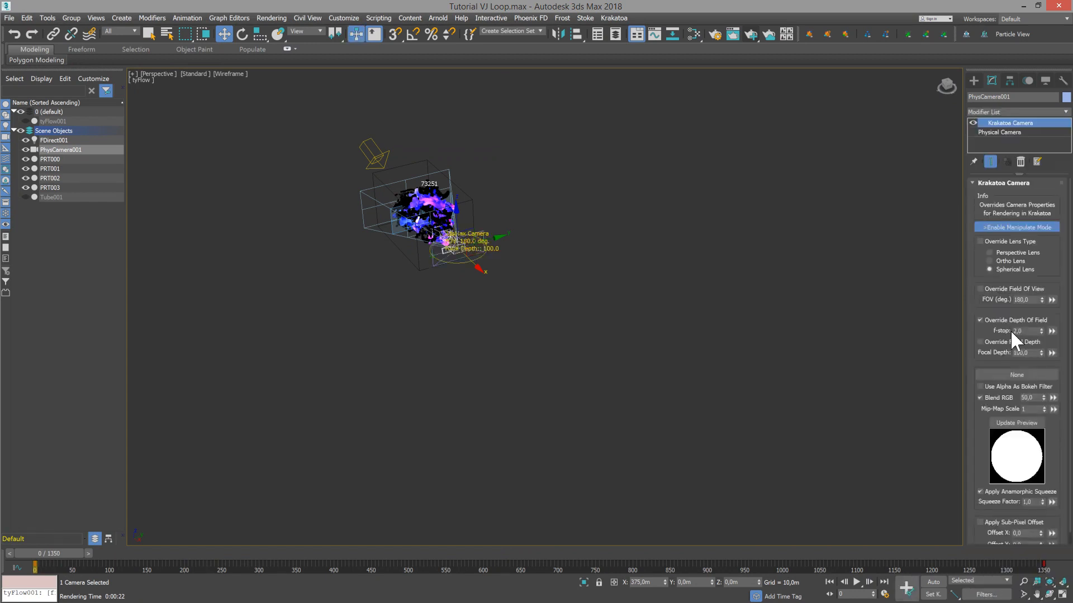
{"action": "left_click", "coordinate": [999, 132]}
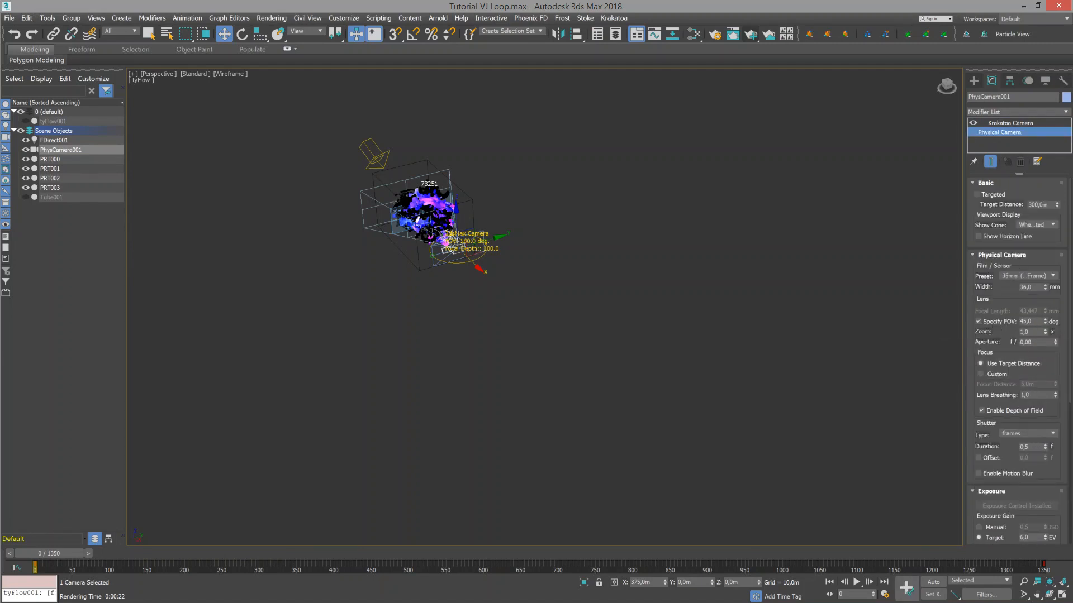
{"action": "key", "text": "Return"}
Step: Enable jittered, adaptive motion blur in the Krakatoa render settings with a 360-degree shutter angle
{"action": "left_click", "coordinate": [732, 35]}
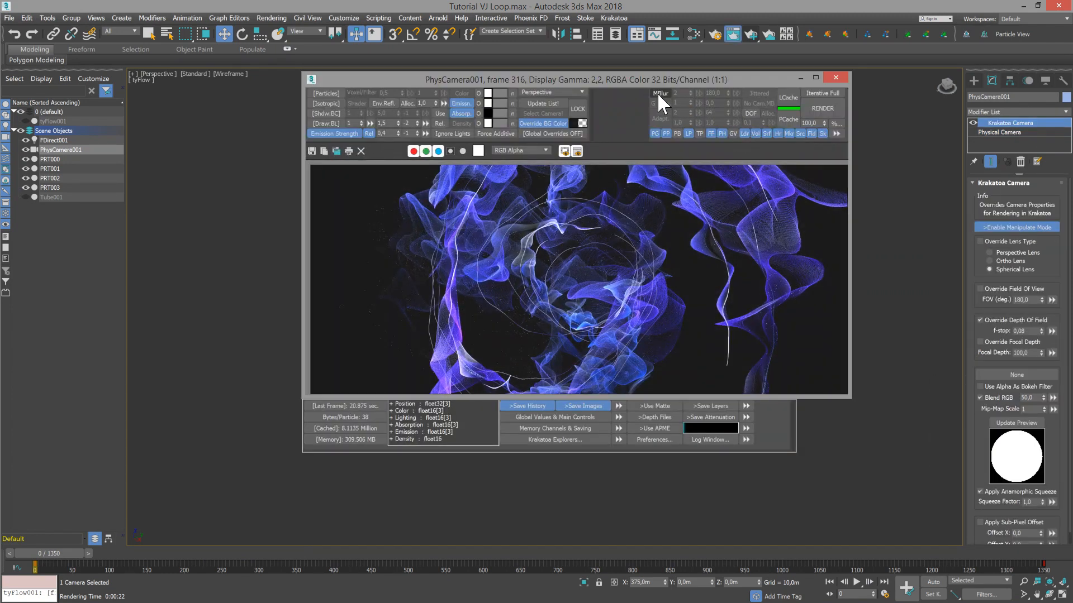
{"action": "left_click", "coordinate": [660, 94]}
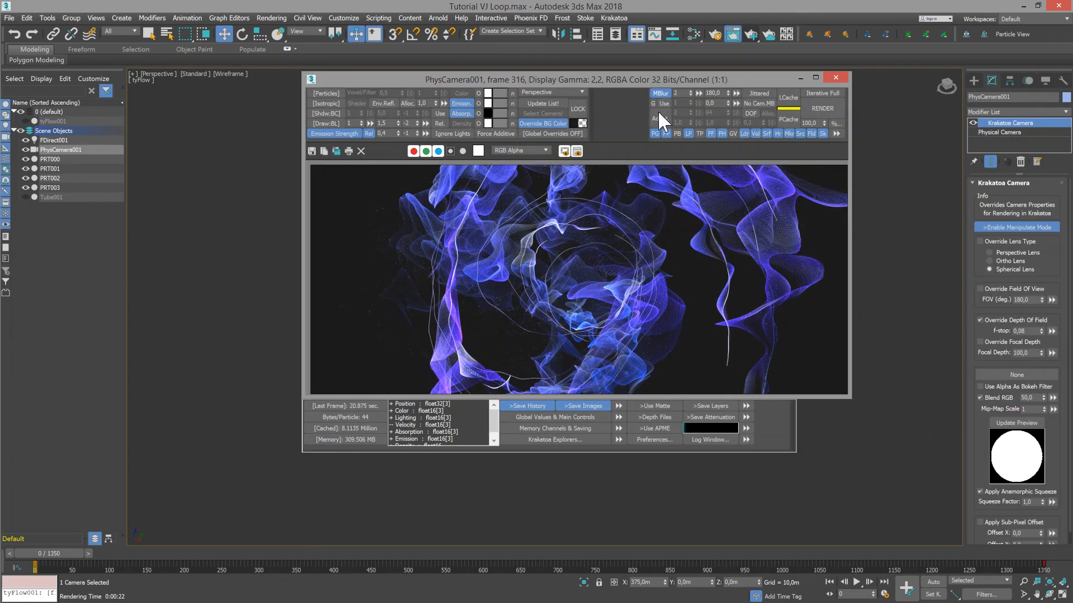
{"action": "left_click", "coordinate": [737, 93]}
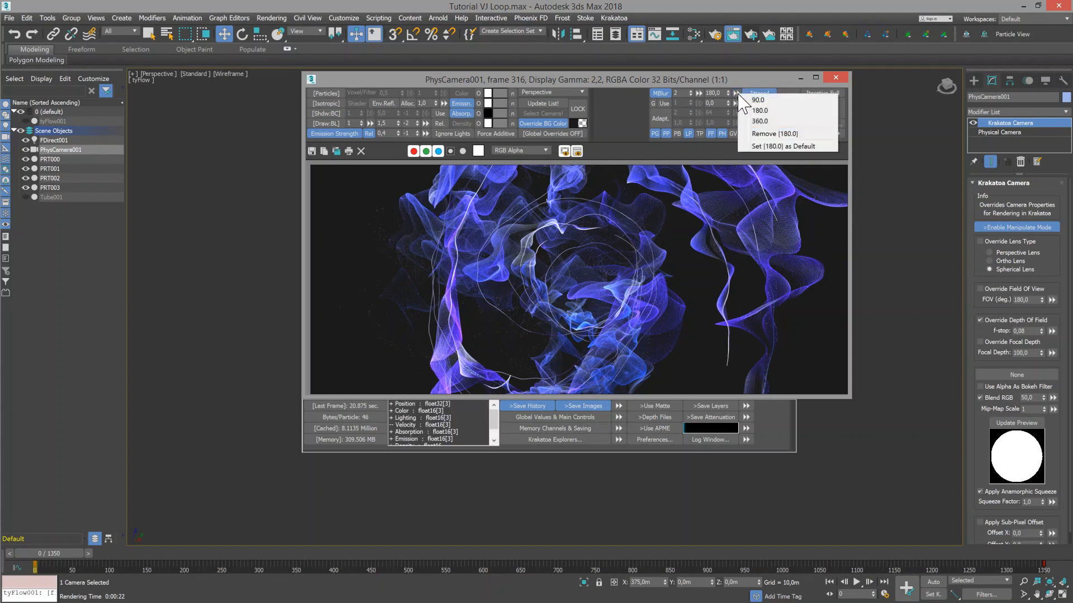
{"action": "left_click", "coordinate": [759, 121]}
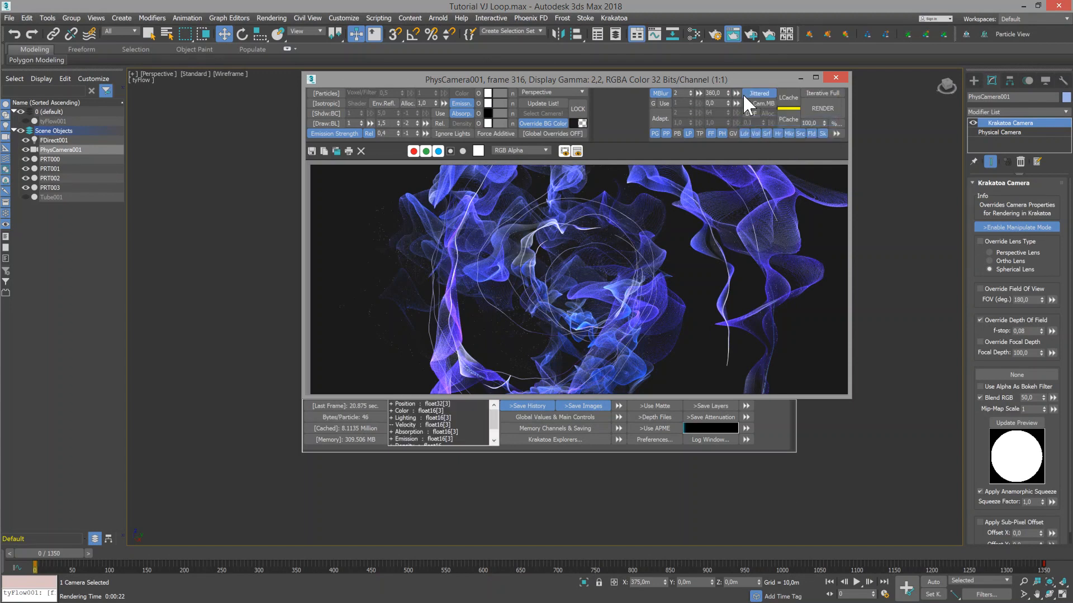
{"action": "left_click", "coordinate": [663, 116]}
{"action": "left_click", "coordinate": [691, 115]}
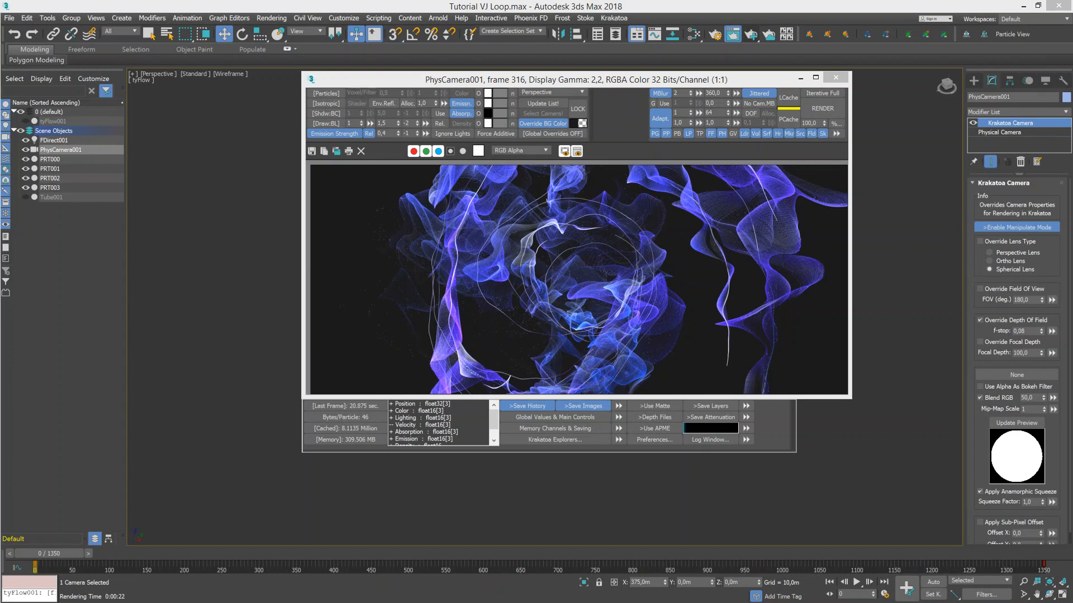
Step: Set the adaptive motion blur maximum to 12 and enable depth of field with a sample rate of 1.0
{"action": "double_click", "coordinate": [710, 113]}
{"action": "type", "text": "12"}
{"action": "left_click", "coordinate": [749, 113]}
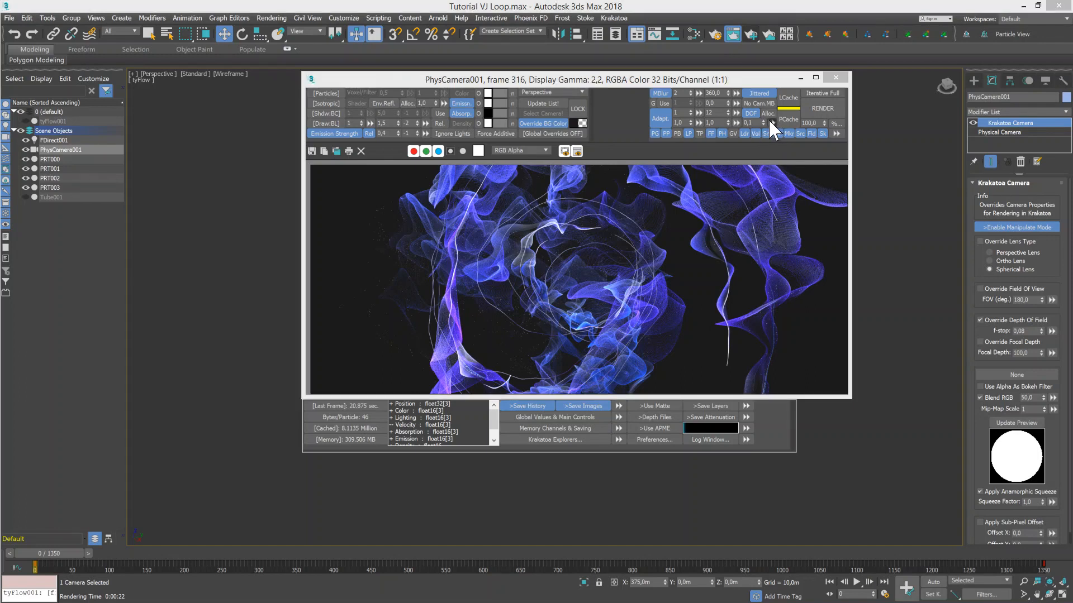
{"action": "left_click", "coordinate": [771, 122]}
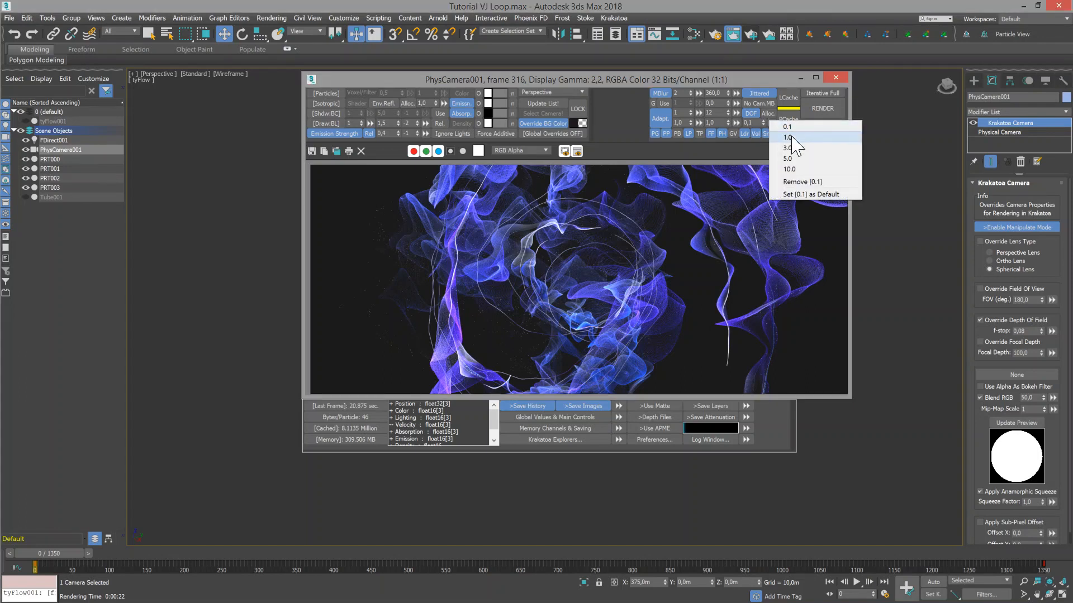
{"action": "left_click", "coordinate": [784, 138]}
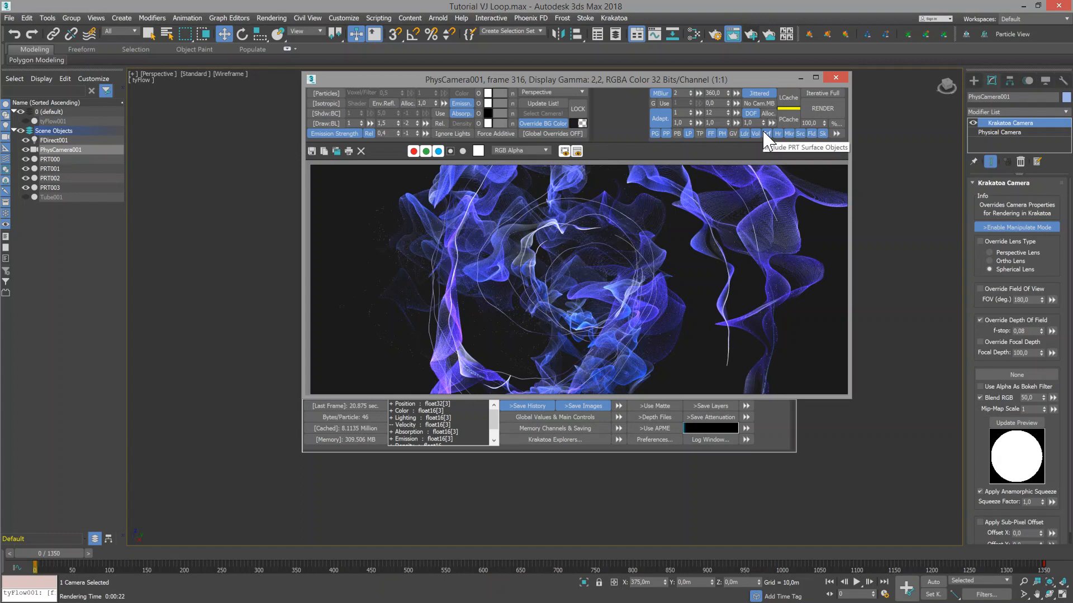
Step: Hide the four PRT loaders and scrub the timeline to check the camera's movement, returning to frame 0
{"action": "left_click", "coordinate": [834, 77]}
{"action": "key", "text": "End"}
{"action": "left_click_drag", "start_coordinate": [1043, 551], "coordinate": [11, 517]}
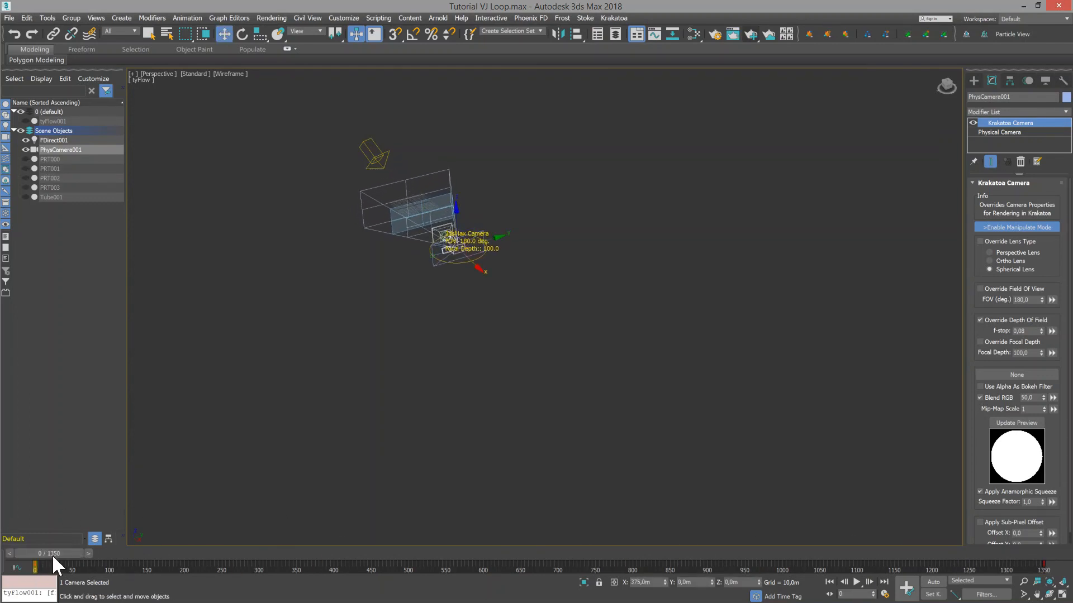
{"action": "left_click_drag", "start_coordinate": [52, 554], "coordinate": [550, 553]}
{"action": "left_click_drag", "start_coordinate": [365, 535], "coordinate": [23, 553]}
Step: Set the render output range to frames 0 to 1349 in Render Setup
{"action": "key", "text": "w"}
{"action": "key", "text": "F10"}
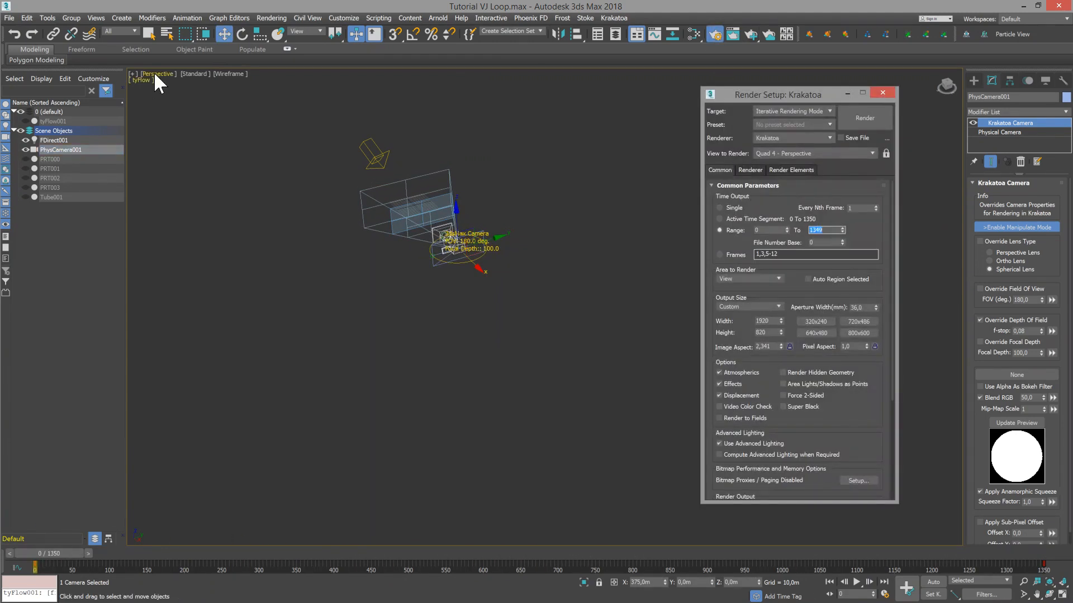
Step: Switch the perspective viewport to the PhysCamera001 view and unhide the PRT000 loader
{"action": "left_click", "coordinate": [156, 73]}
{"action": "mouse_move", "coordinate": [180, 83]}
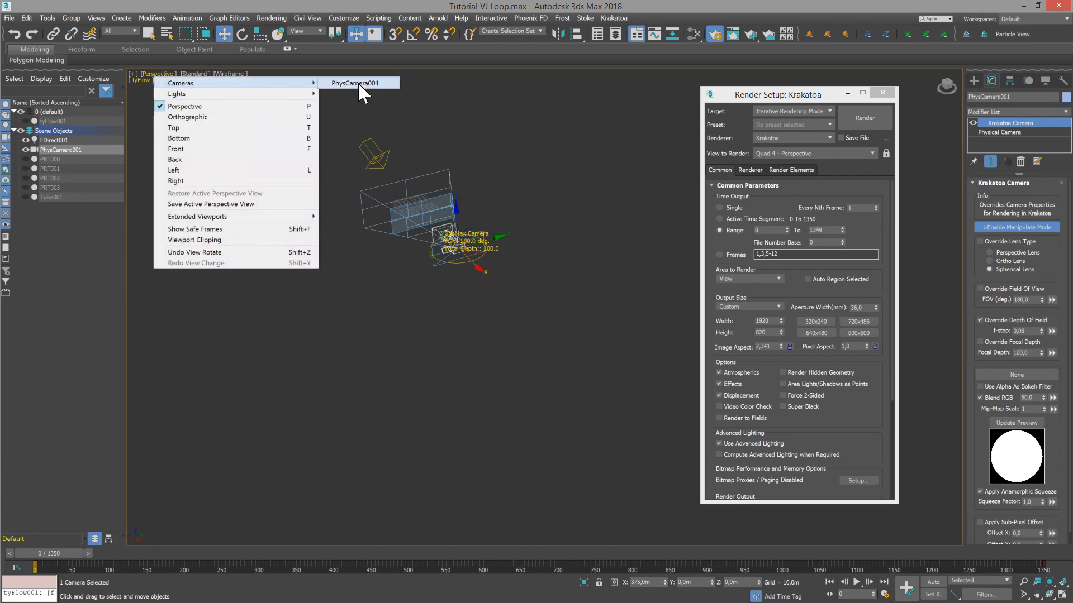
{"action": "left_click", "coordinate": [355, 83]}
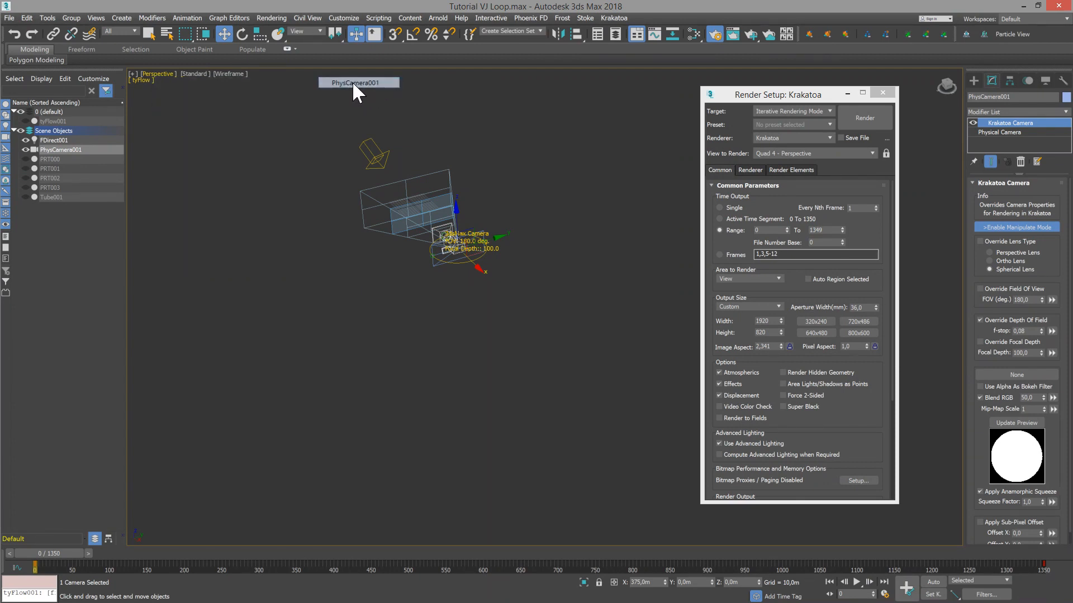
{"action": "left_click", "coordinate": [25, 158]}
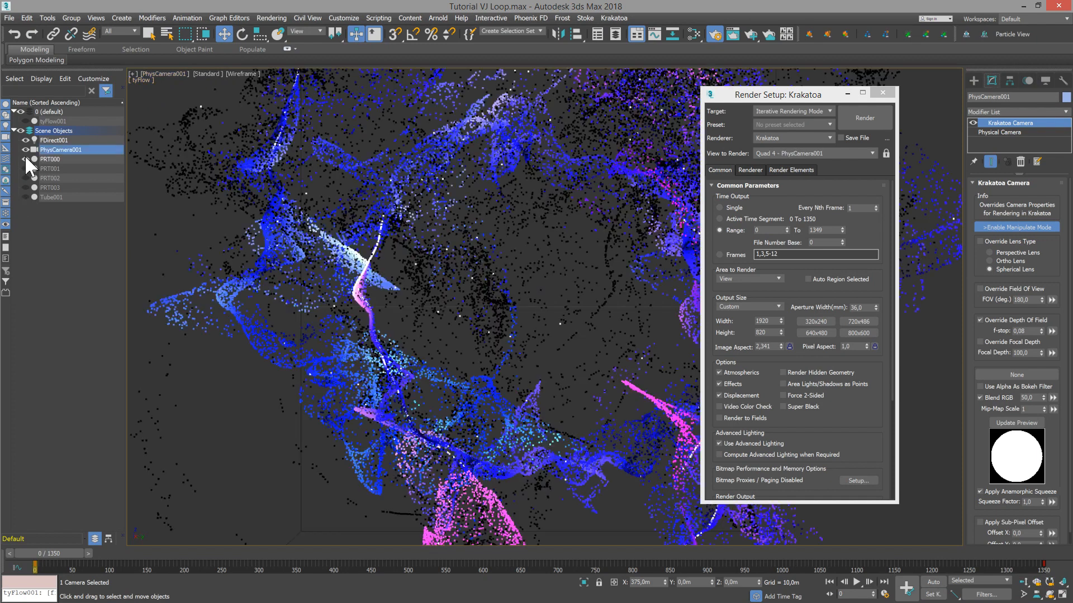